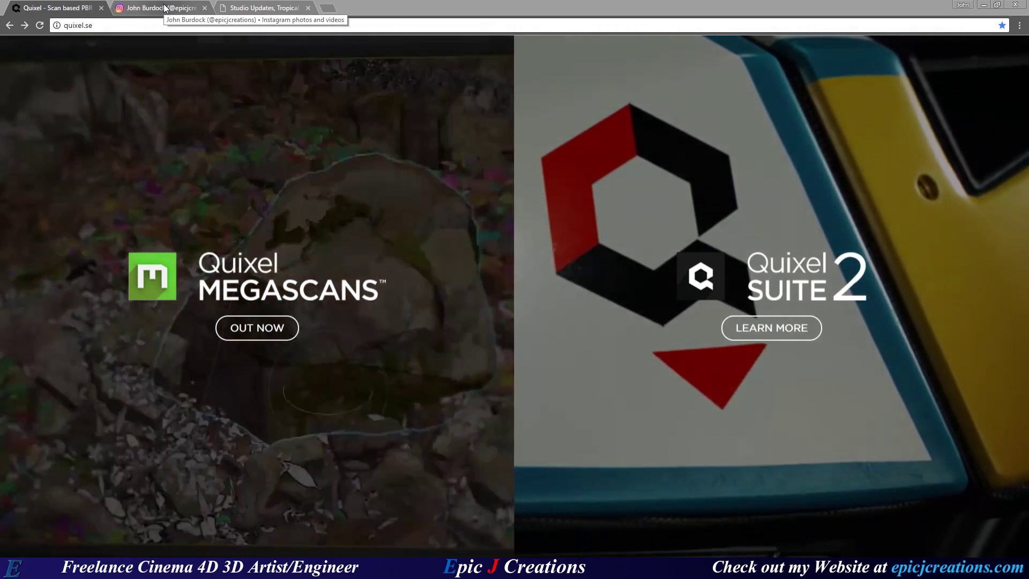
Look over the "Fern Field" render post and the Megascans blog article about the new tropical plant scans.
{"action": "left_click", "coordinate": [165, 8]}
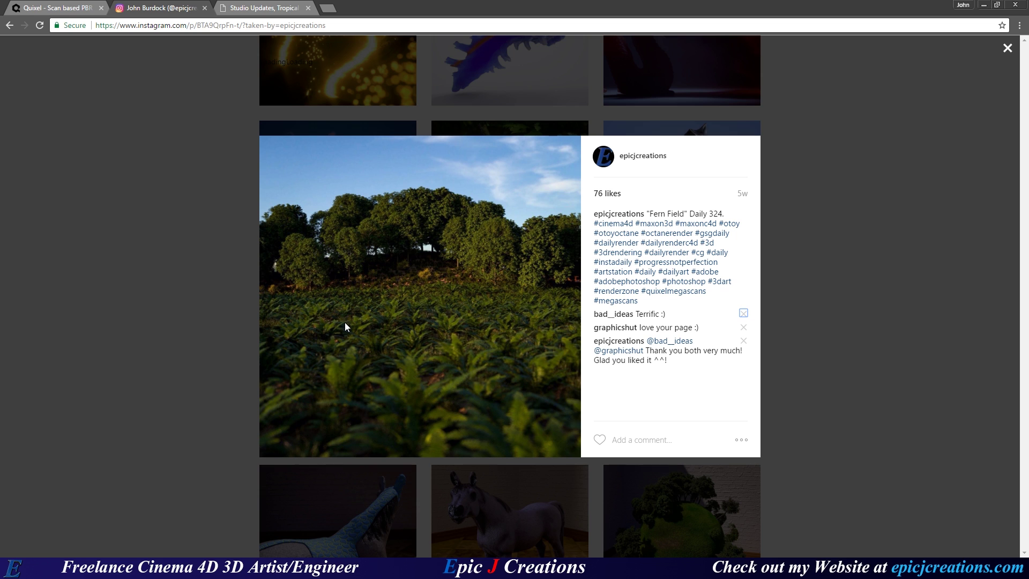
{"action": "left_click", "coordinate": [223, 7]}
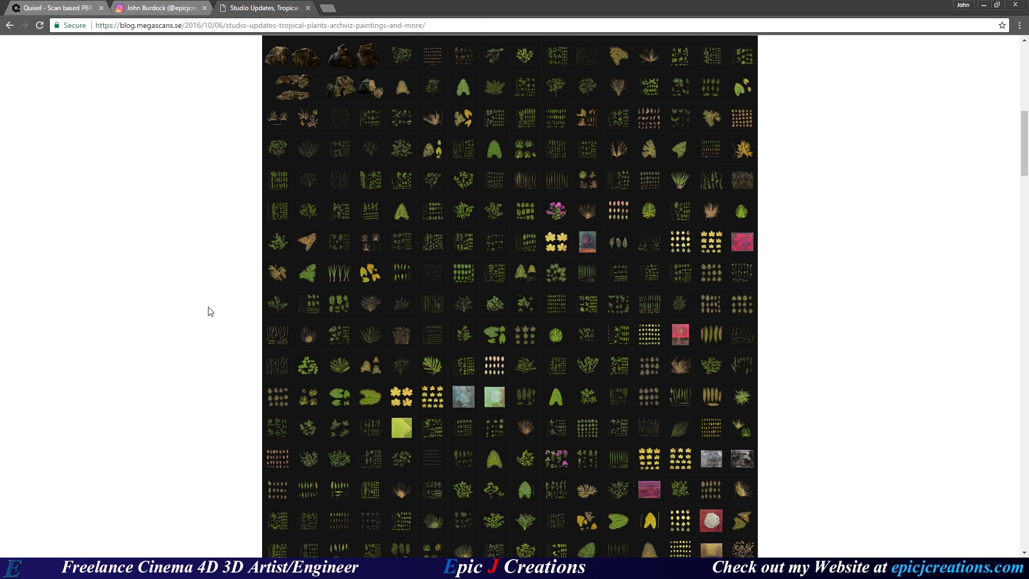
{"action": "scroll", "coordinate": [207, 310], "scroll_direction": "up", "scroll_amount": 10}
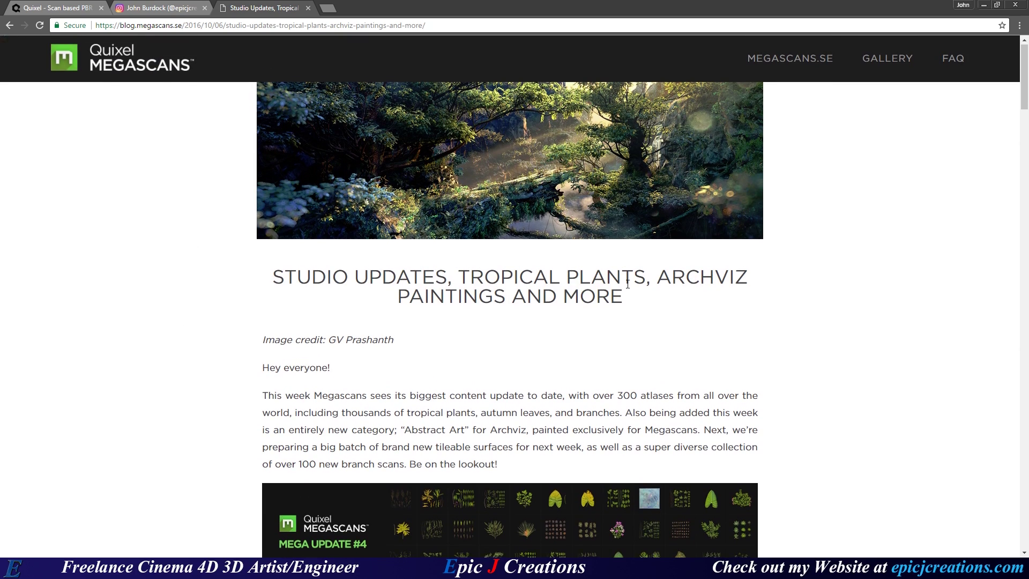
{"action": "scroll", "coordinate": [178, 261], "scroll_direction": "down", "scroll_amount": 6}
{"action": "scroll", "coordinate": [645, 346], "scroll_direction": "down", "scroll_amount": 2}
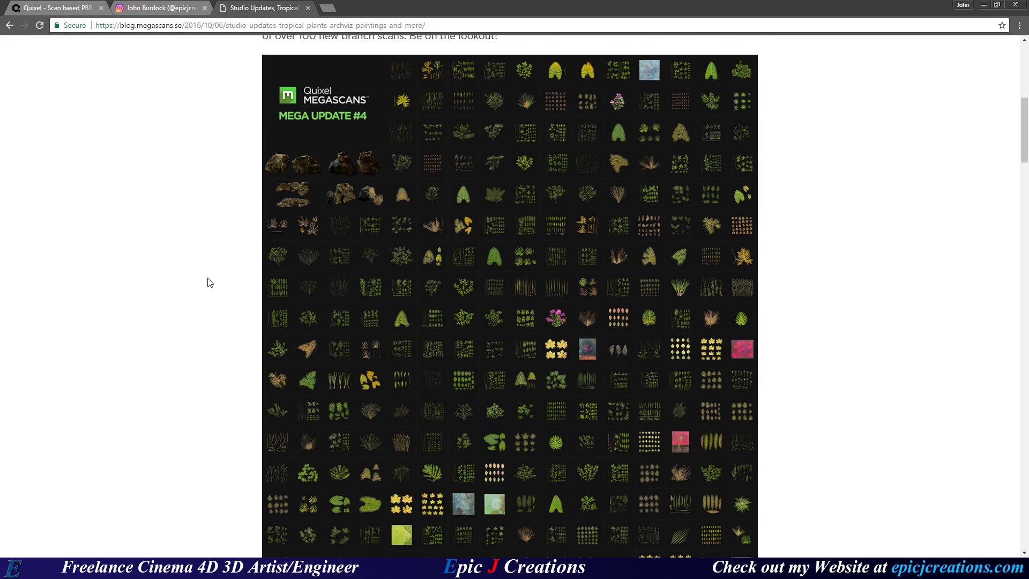
{"action": "scroll", "coordinate": [210, 282], "scroll_direction": "down", "scroll_amount": 15}
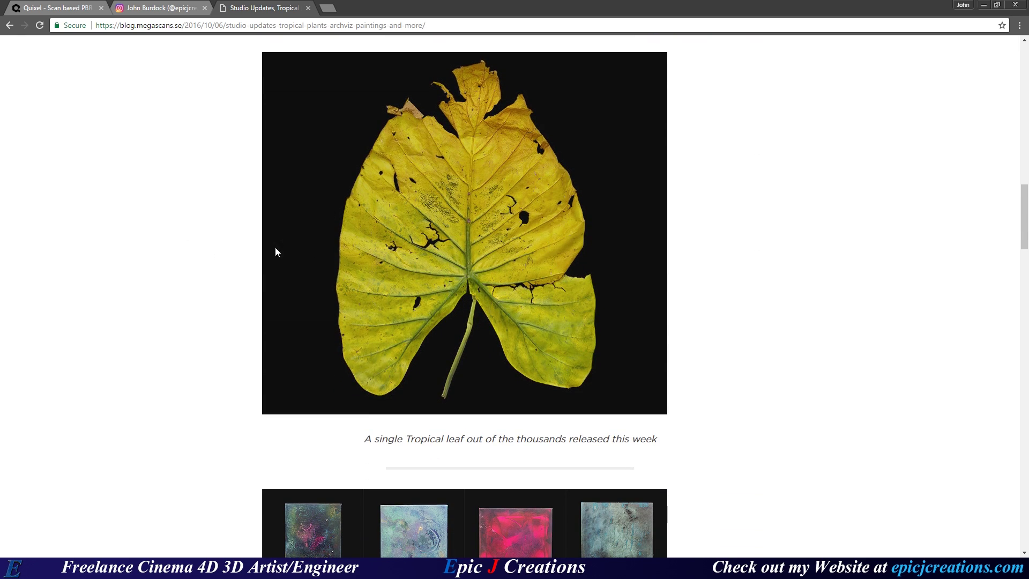
{"action": "scroll", "coordinate": [193, 328], "scroll_direction": "up", "scroll_amount": 1}
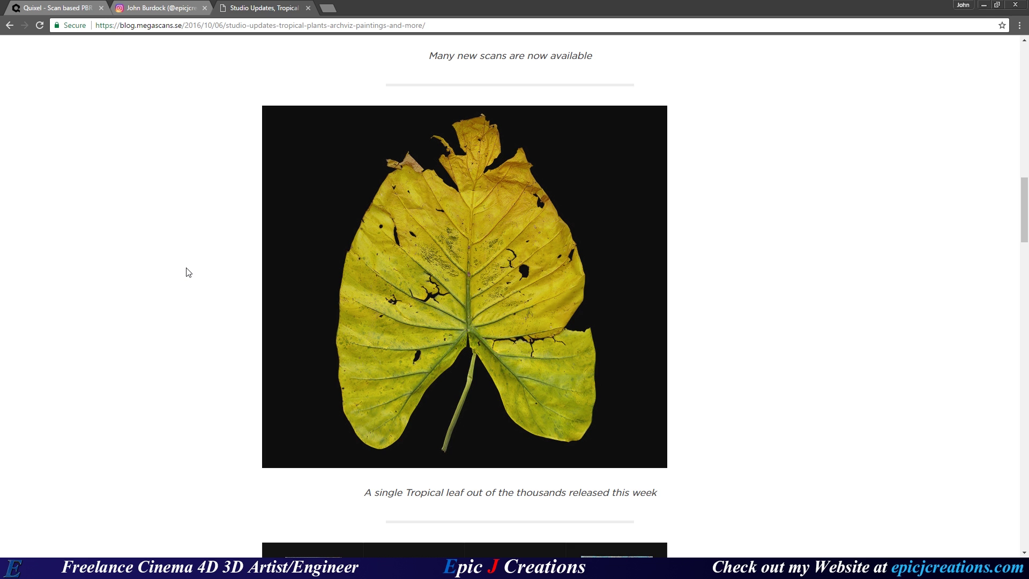
Open the Quixel Megascans site from the Quixel home page and browse its free scans.
{"action": "left_click", "coordinate": [64, 7]}
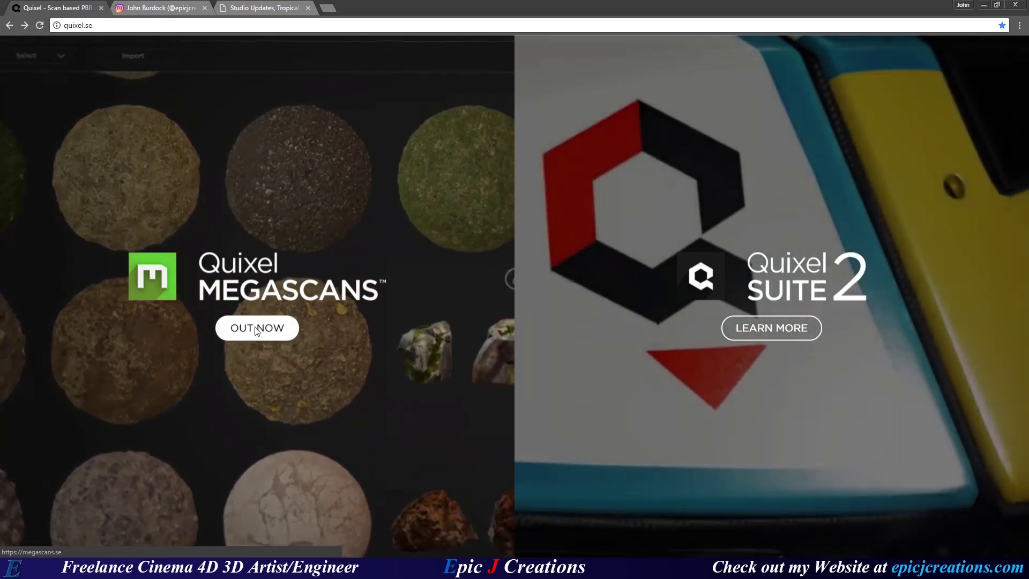
{"action": "left_click", "coordinate": [257, 328]}
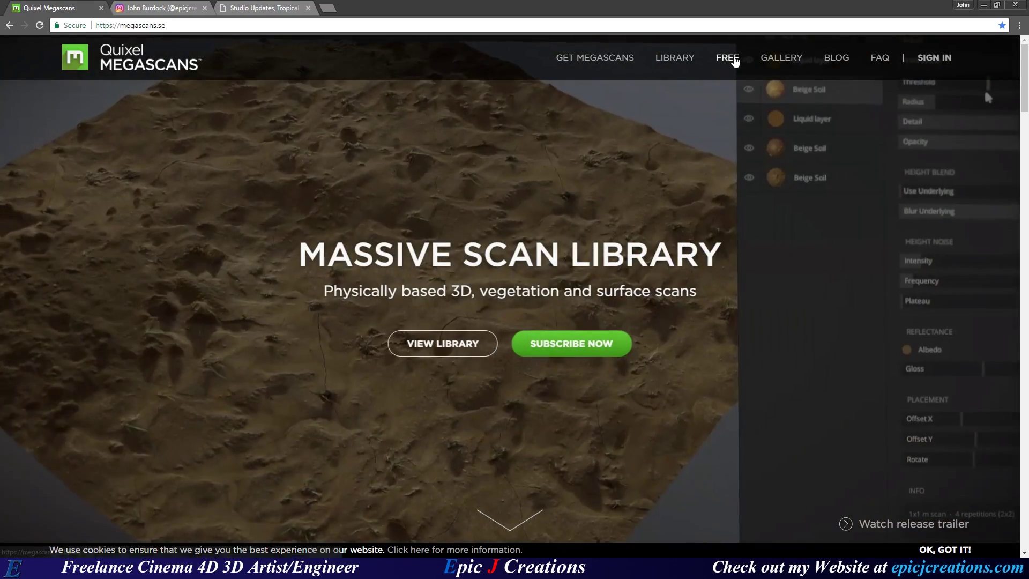
{"action": "left_click", "coordinate": [728, 58]}
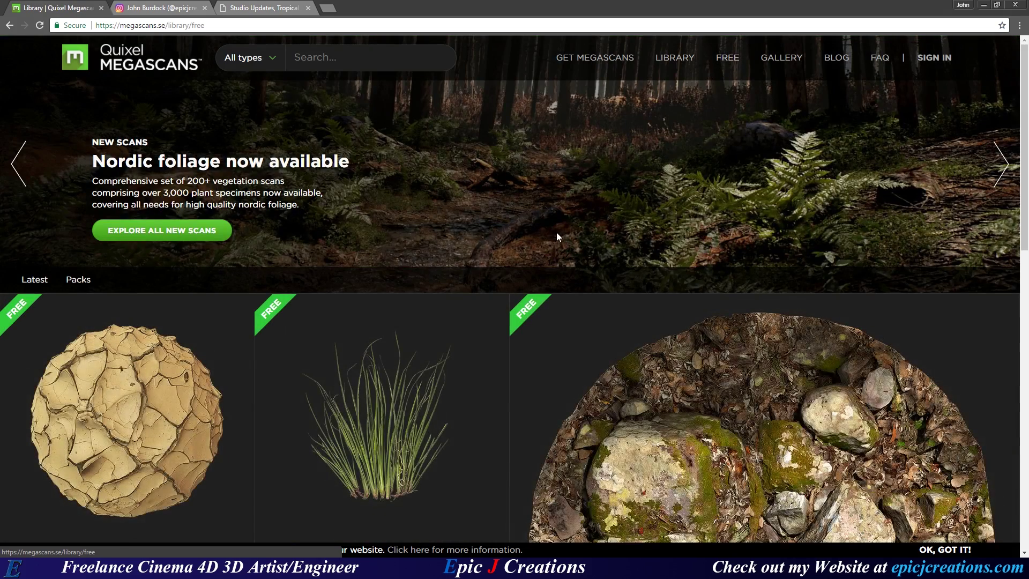
{"action": "scroll", "coordinate": [504, 206], "scroll_direction": "down", "scroll_amount": 5}
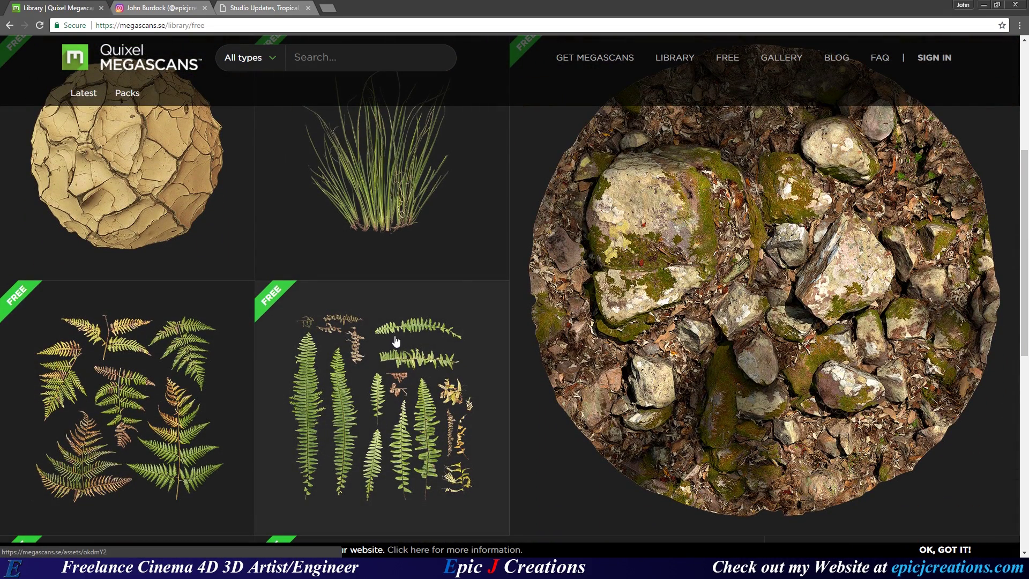
{"action": "scroll", "coordinate": [380, 314], "scroll_direction": "up", "scroll_amount": 2}
{"action": "scroll", "coordinate": [381, 318], "scroll_direction": "down", "scroll_amount": 1}
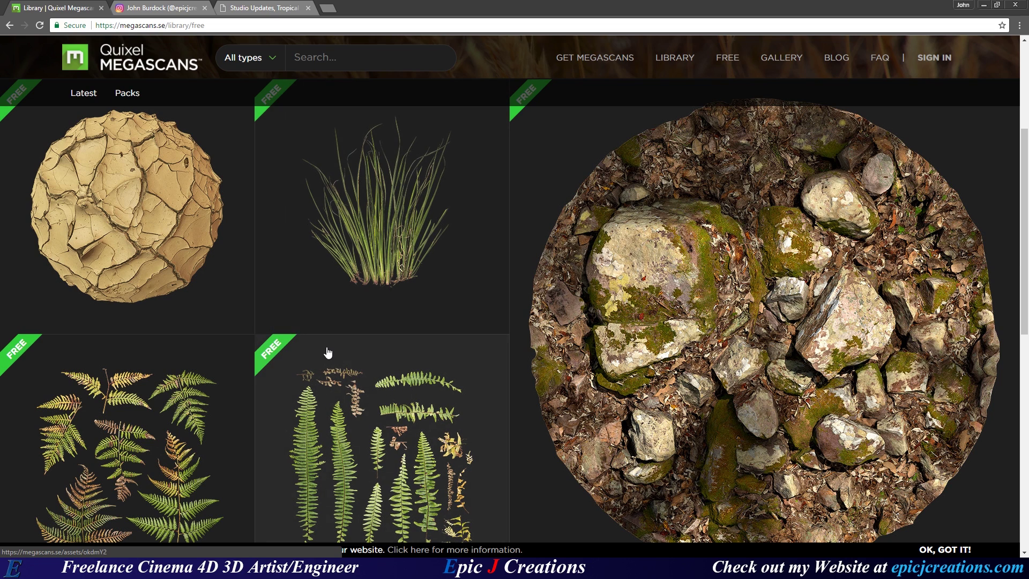
{"action": "scroll", "coordinate": [343, 321], "scroll_direction": "down", "scroll_amount": 1}
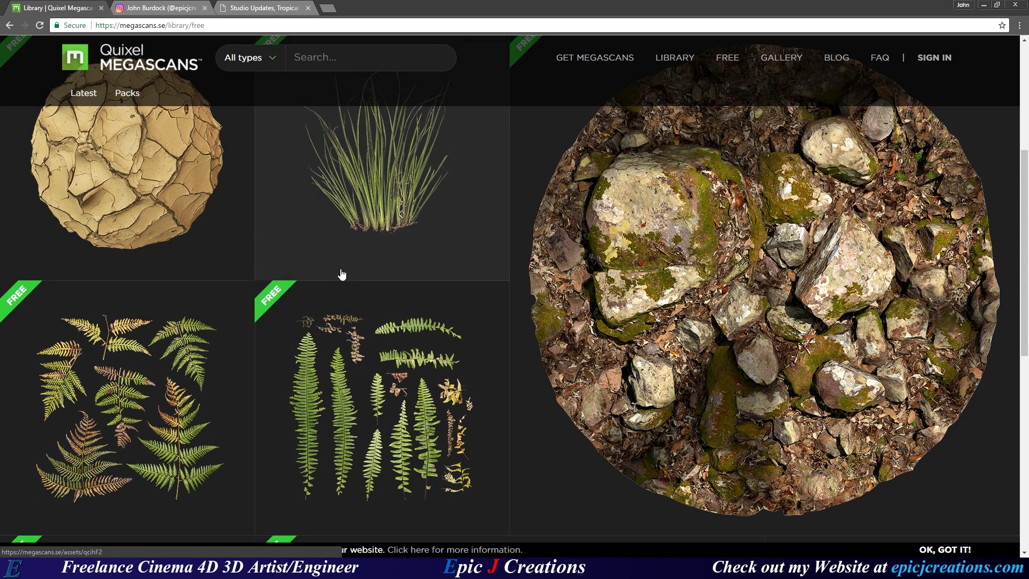
Check the "Fern Field" render again for reference, and open the free Plant Ferns asset in the Megascans library.
{"action": "left_click", "coordinate": [156, 8]}
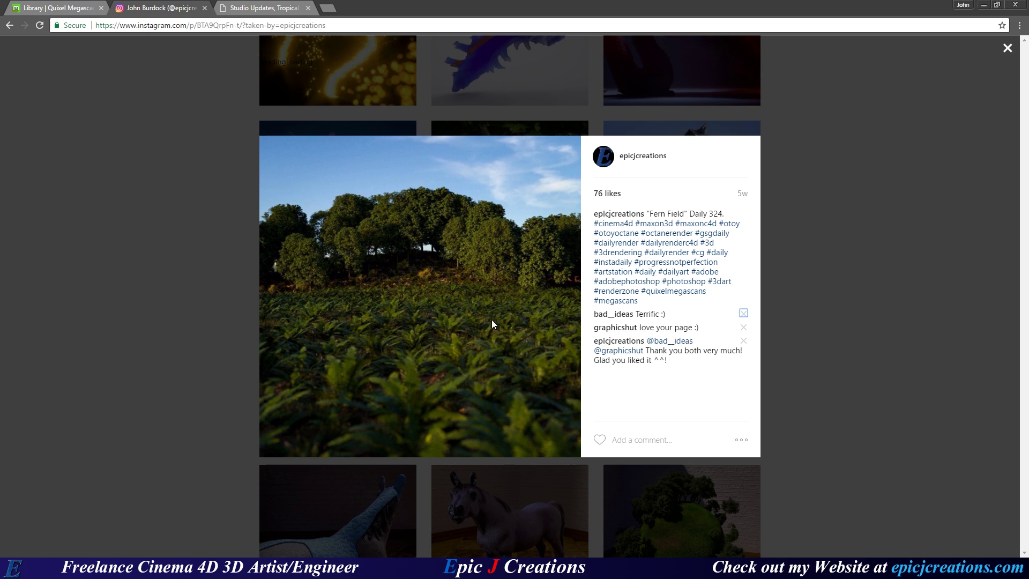
{"action": "left_click", "coordinate": [64, 8]}
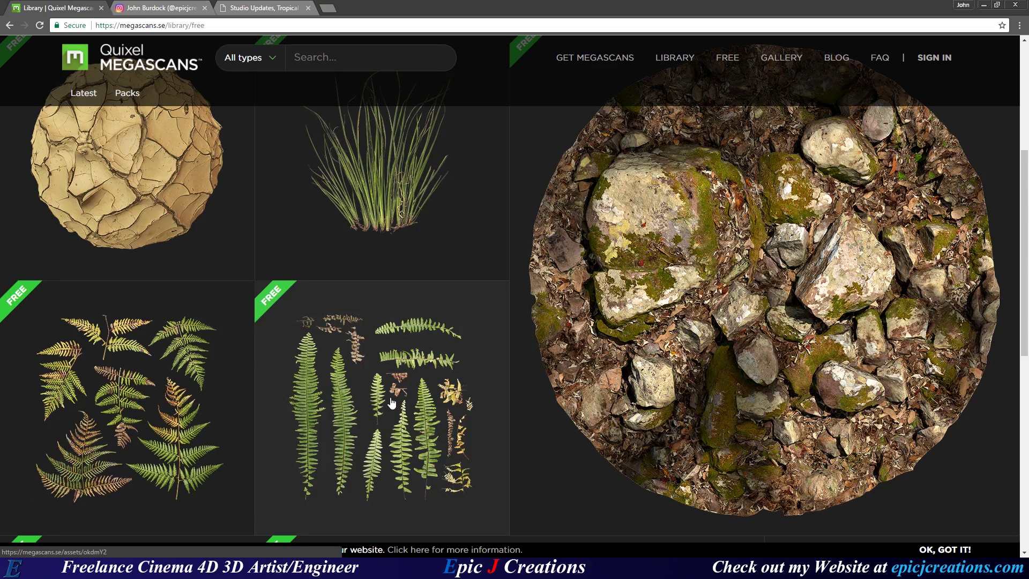
{"action": "scroll", "coordinate": [393, 370], "scroll_direction": "down", "scroll_amount": 1}
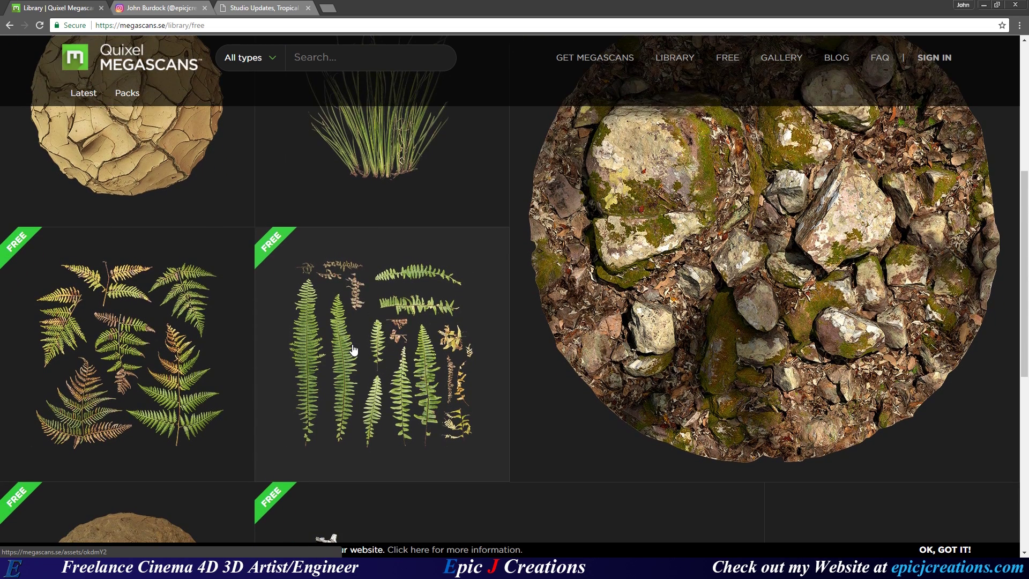
{"action": "left_click", "coordinate": [365, 352]}
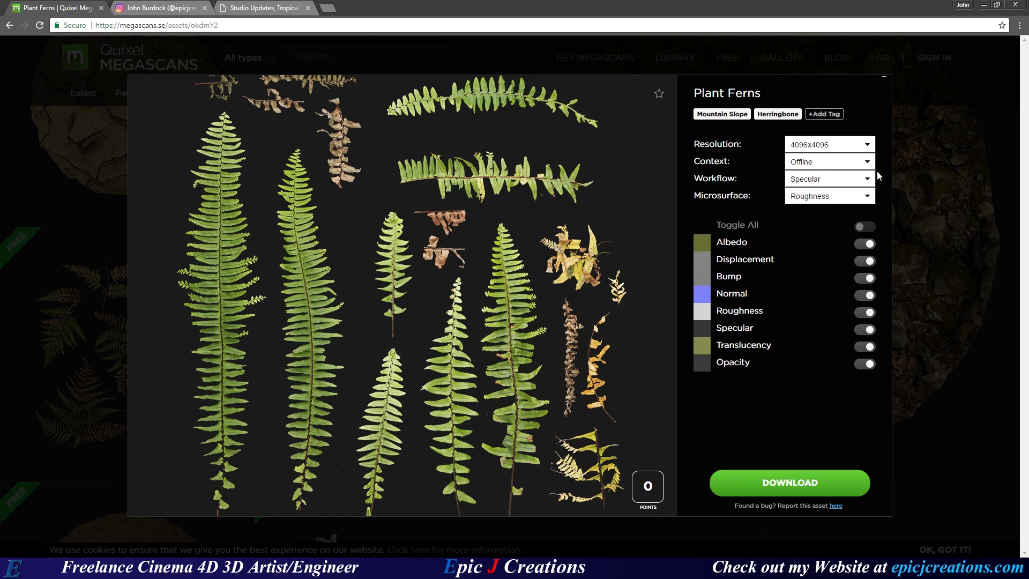
Set the Plant Ferns download resolution to 4096x4096 and the context to Offline.
{"action": "left_click", "coordinate": [840, 143]}
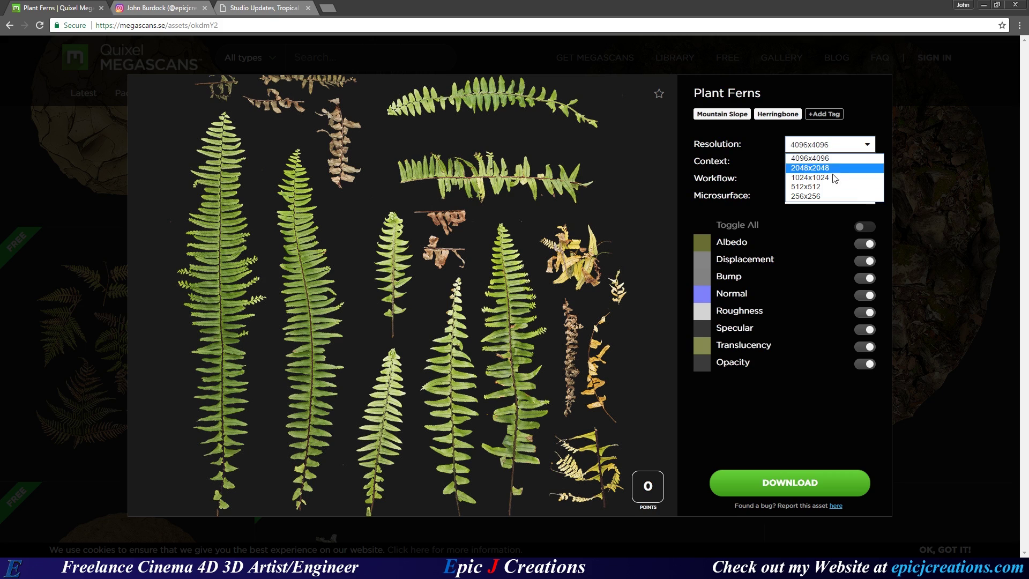
{"action": "left_click", "coordinate": [826, 158]}
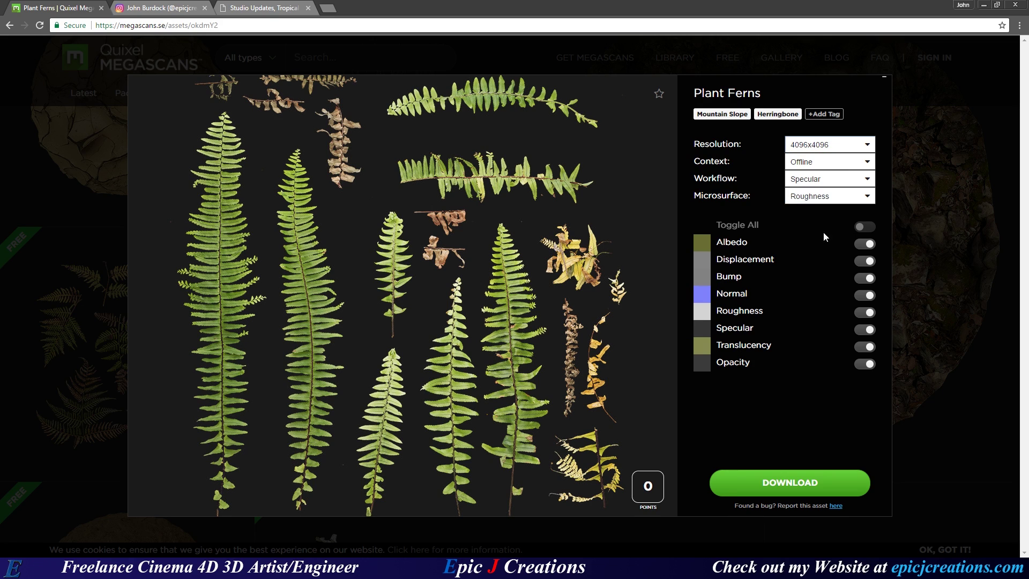
{"action": "left_click", "coordinate": [823, 163]}
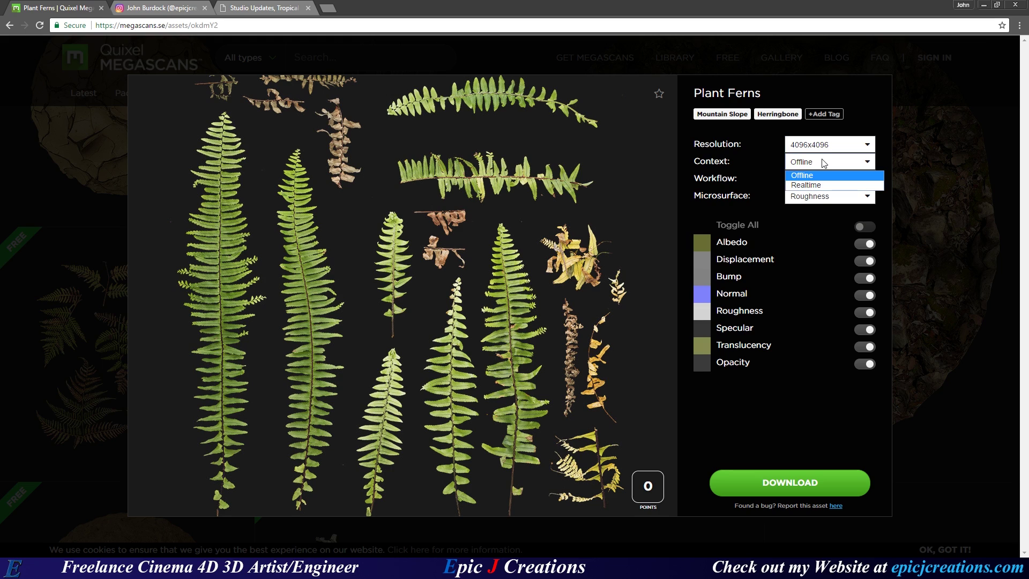
{"action": "left_click", "coordinate": [810, 187]}
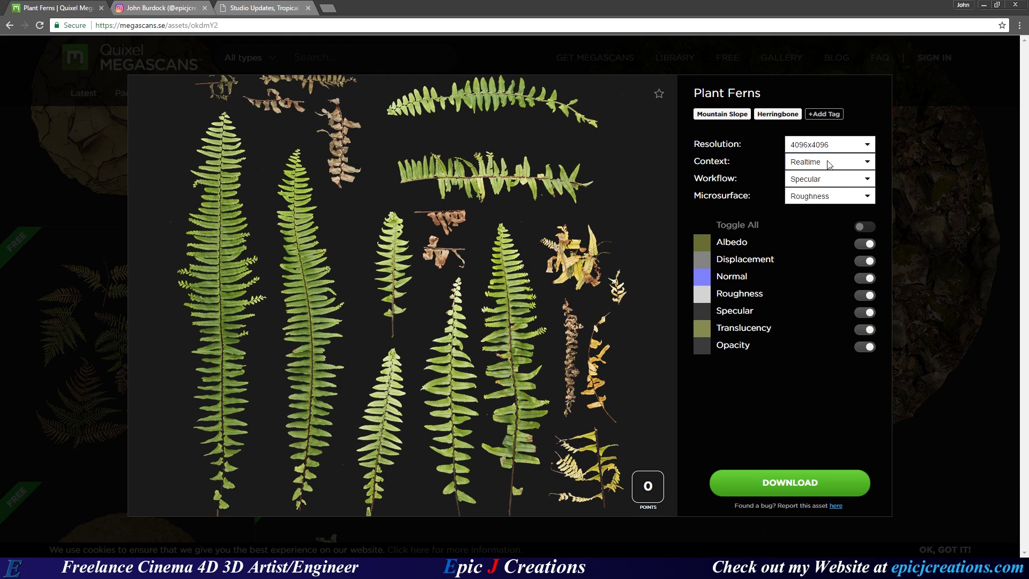
{"action": "left_click", "coordinate": [828, 163]}
{"action": "left_click", "coordinate": [801, 178]}
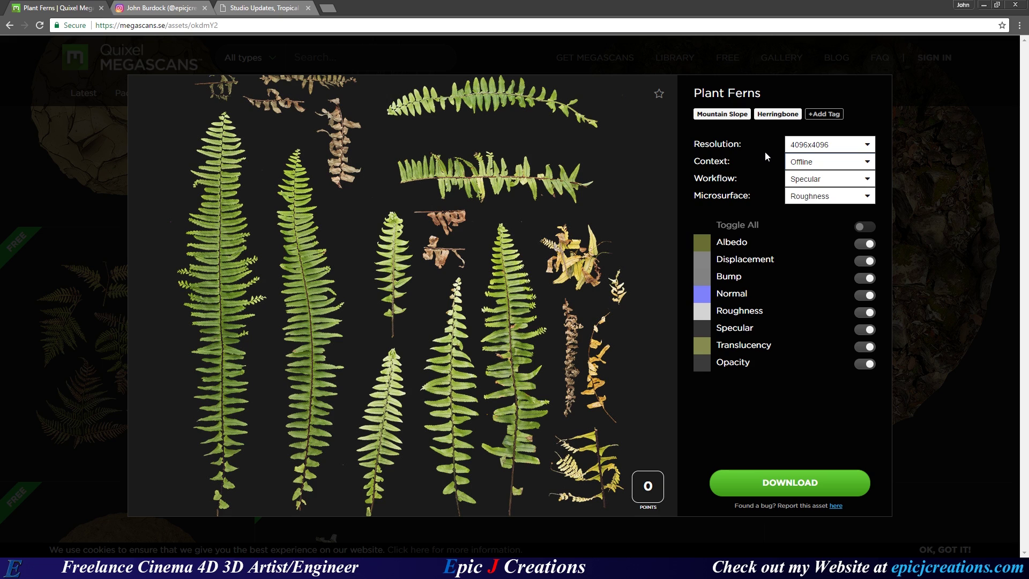
Use the Specular workflow with Roughness microsurface, and switch on all texture maps for the Plant Ferns download.
{"action": "left_click", "coordinate": [812, 180]}
{"action": "left_click", "coordinate": [807, 202]}
{"action": "left_click", "coordinate": [816, 197]}
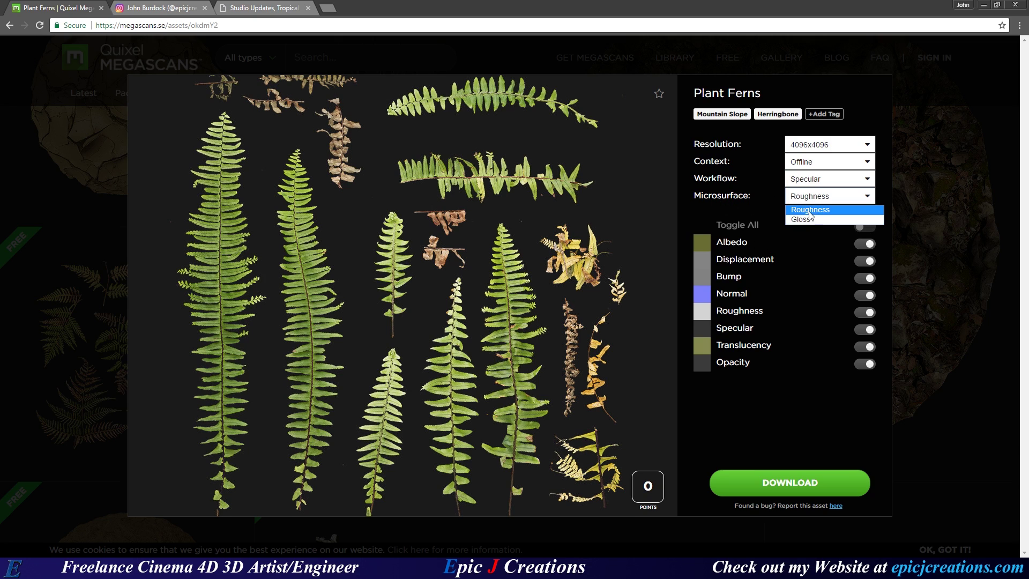
{"action": "left_click", "coordinate": [864, 207]}
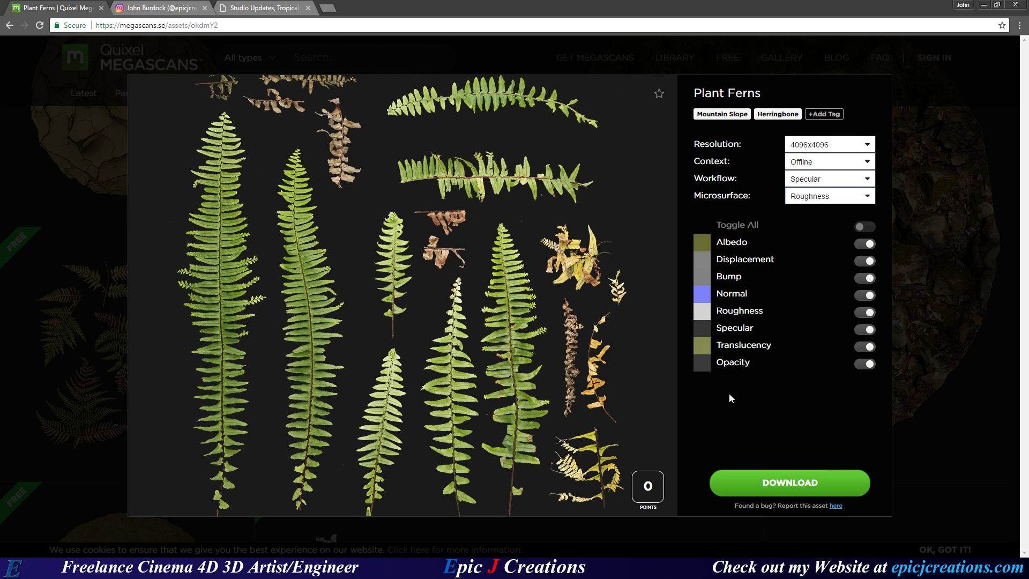
{"action": "left_click", "coordinate": [864, 234]}
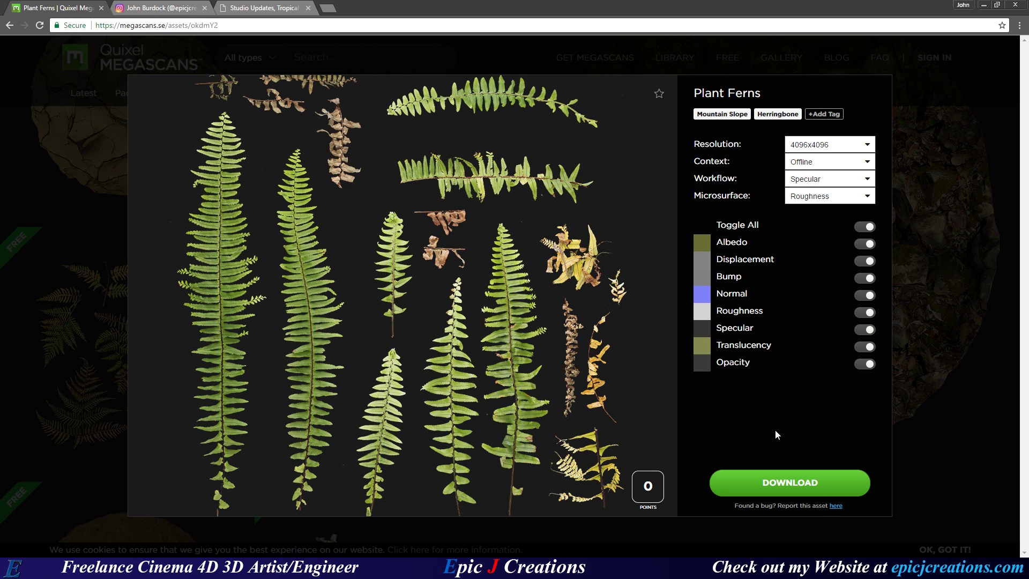
Download the Plant Ferns asset and show the downloaded zip in its folder.
{"action": "left_click", "coordinate": [798, 482]}
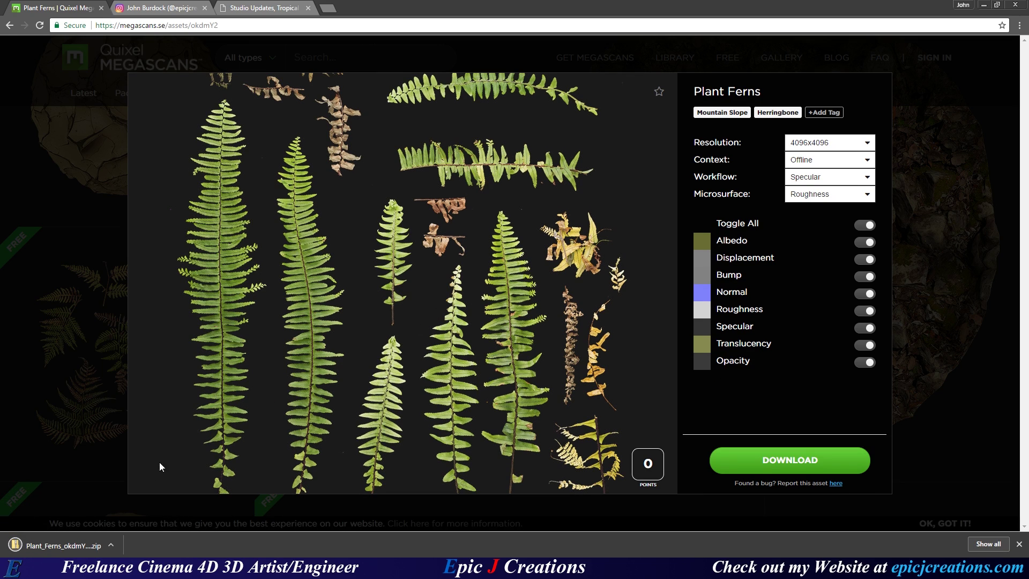
{"action": "left_click", "coordinate": [110, 545]}
{"action": "left_click", "coordinate": [59, 515]}
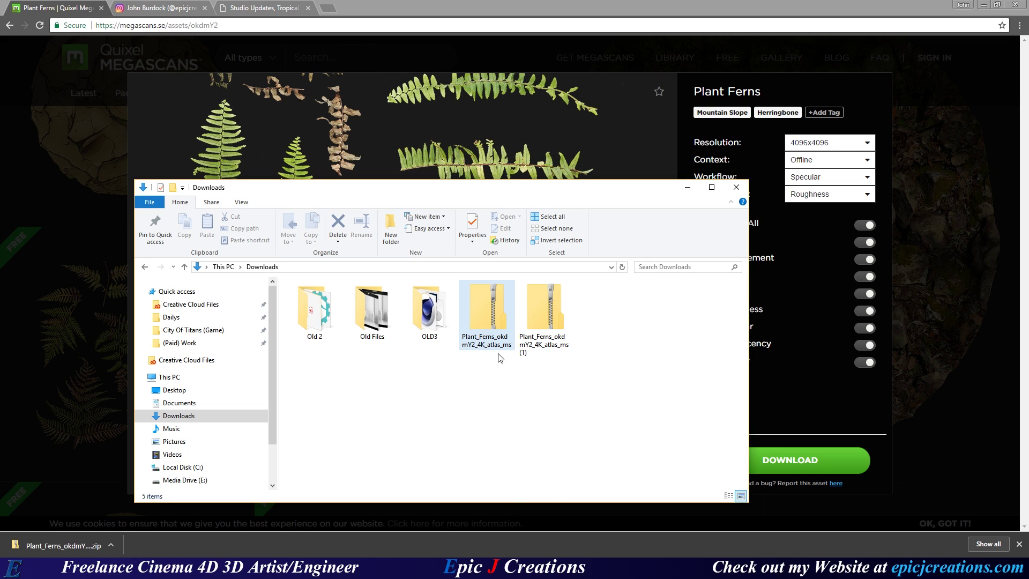
Extract the Plant_Ferns_okdmY2_4K_atlas_ms (1) archive to its suggested destination and open the extracted folder.
{"action": "left_click", "coordinate": [538, 297]}
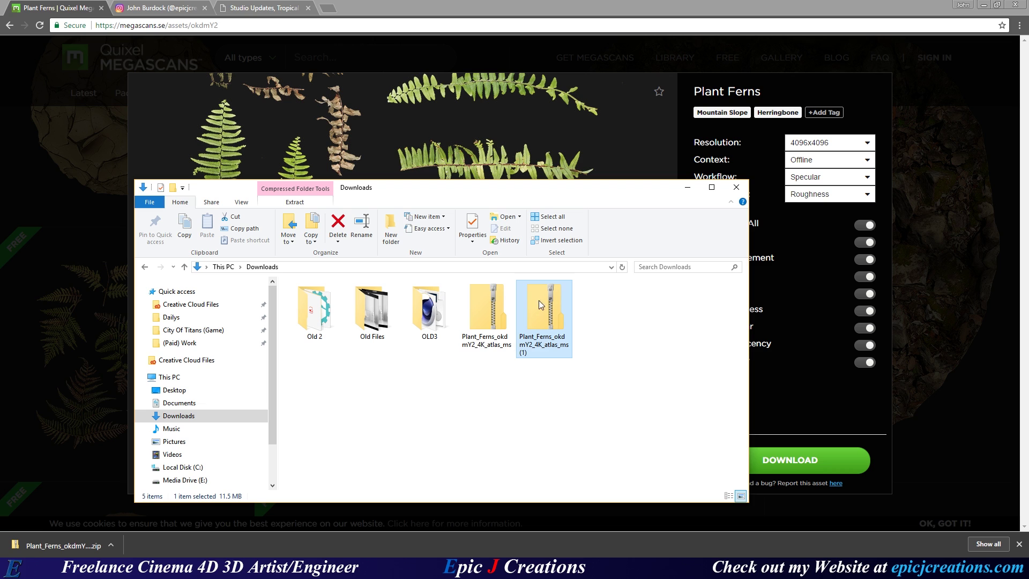
{"action": "right_click", "coordinate": [541, 315]}
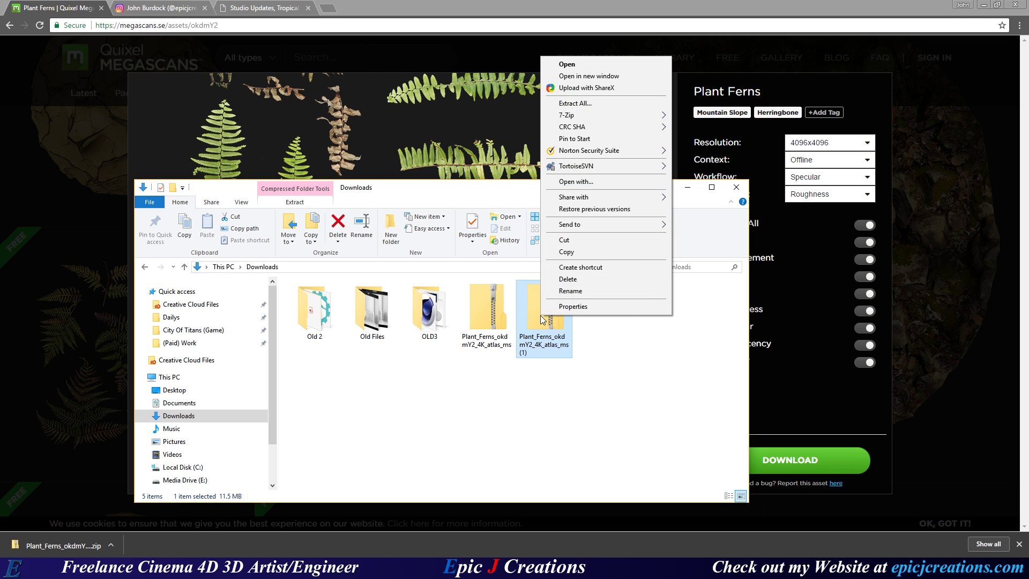
{"action": "left_click", "coordinate": [575, 103]}
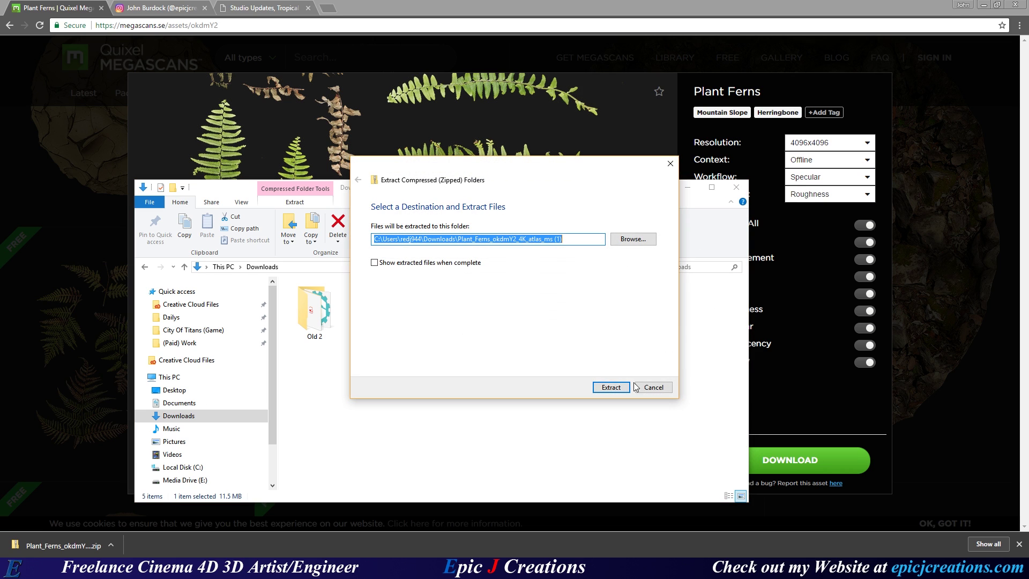
{"action": "left_click", "coordinate": [611, 387]}
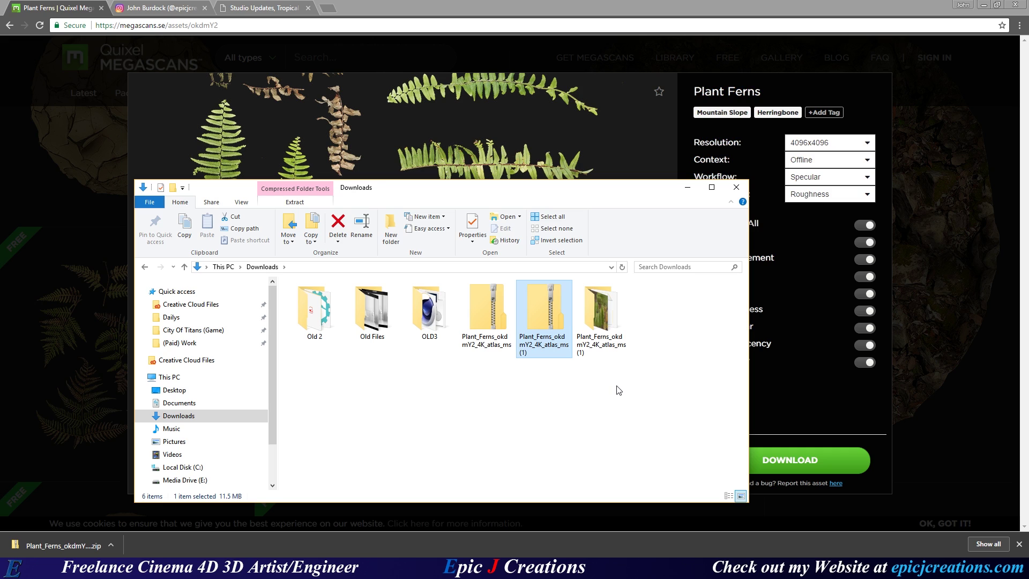
{"action": "double_click", "coordinate": [603, 310]}
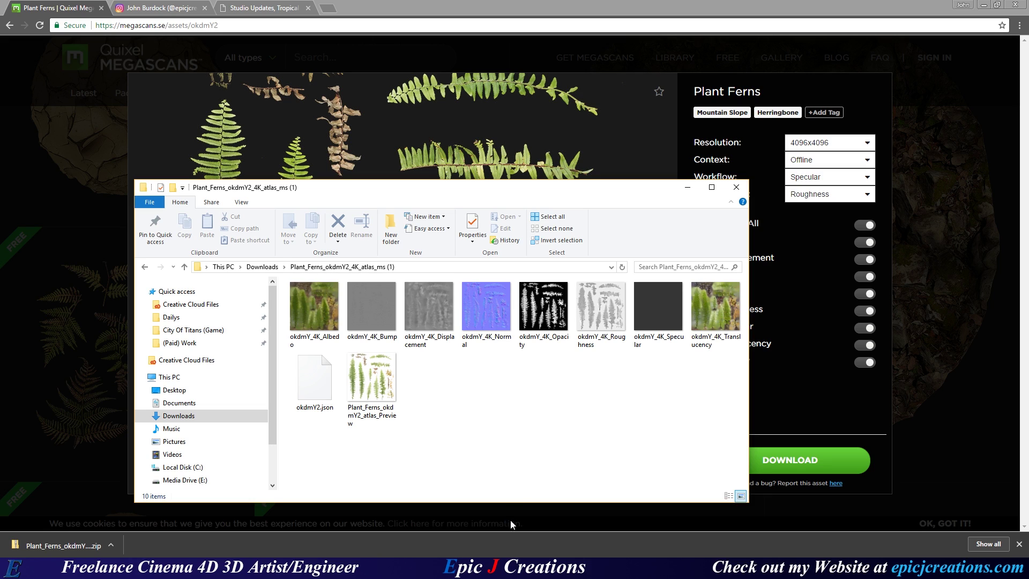
Switch to Cinema 4D and add a Plane primitive to the empty scene.
{"action": "mouse_move", "coordinate": [512, 568]}
{"action": "left_click", "coordinate": [512, 490]}
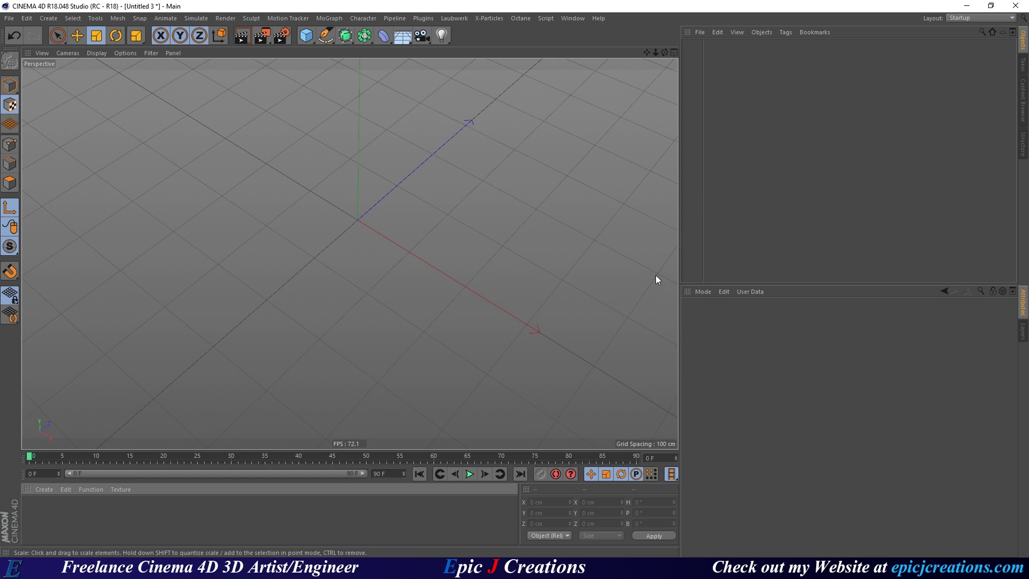
{"action": "left_click_drag", "start_coordinate": [407, 234], "coordinate": [374, 259], "text": "alt"}
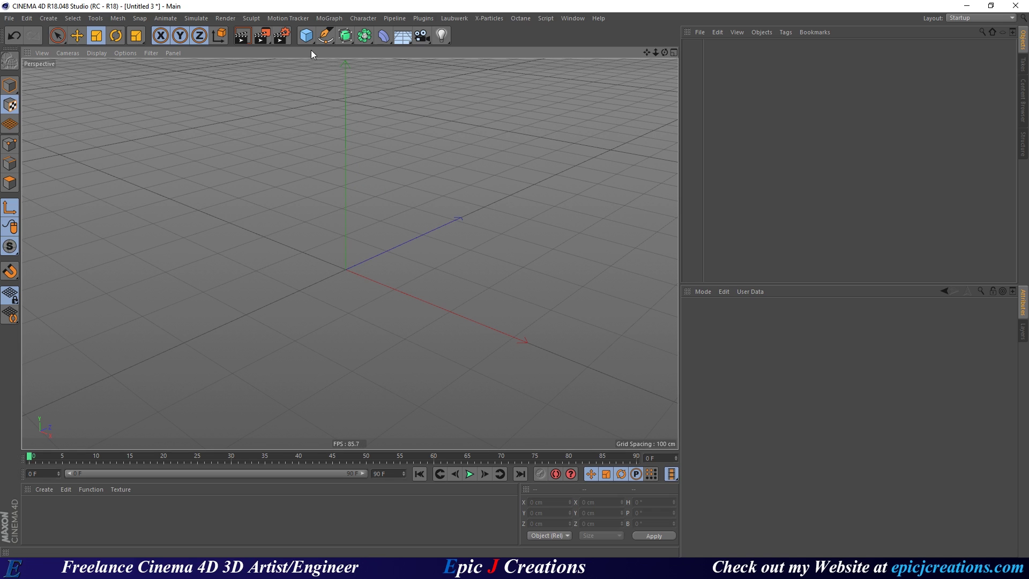
{"action": "left_click", "coordinate": [308, 36]}
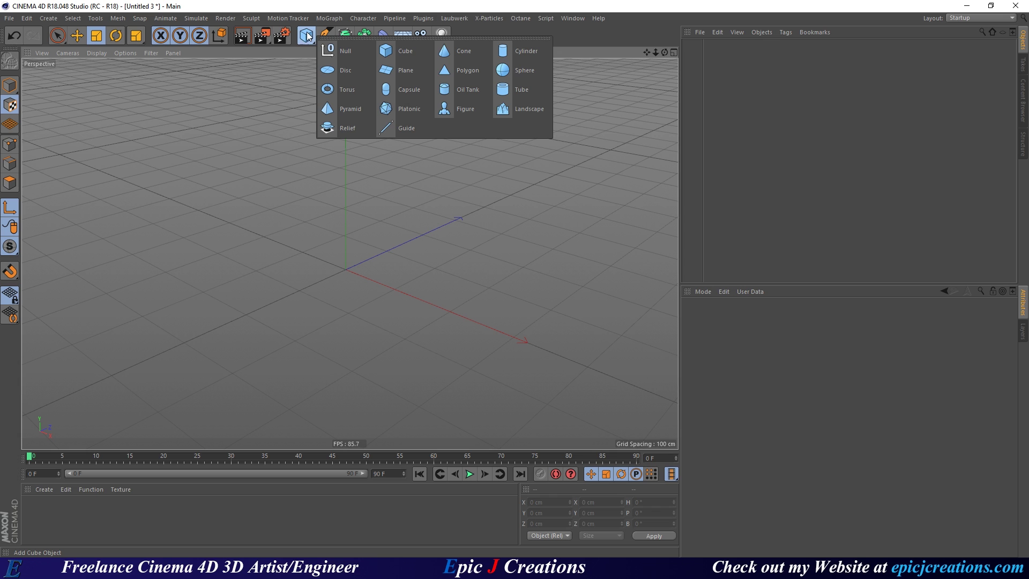
{"action": "left_click", "coordinate": [390, 70]}
{"action": "left_click_drag", "start_coordinate": [381, 311], "coordinate": [351, 270], "text": "alt"}
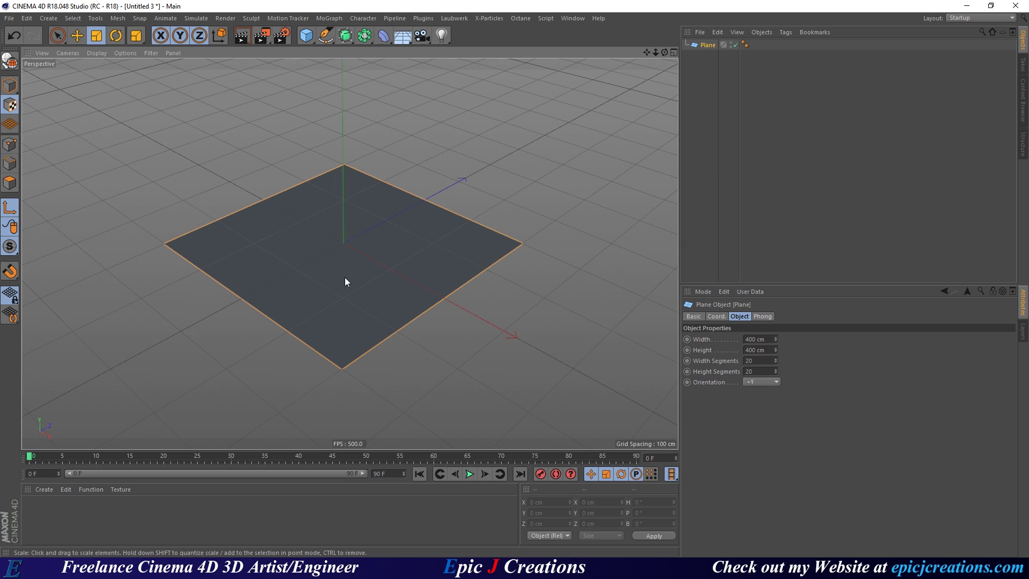
Create a new material and load the okdmY_4K_Albedo image as its Color texture, without copying the file to the project location.
{"action": "scroll", "coordinate": [345, 277], "scroll_direction": "up", "scroll_amount": 3}
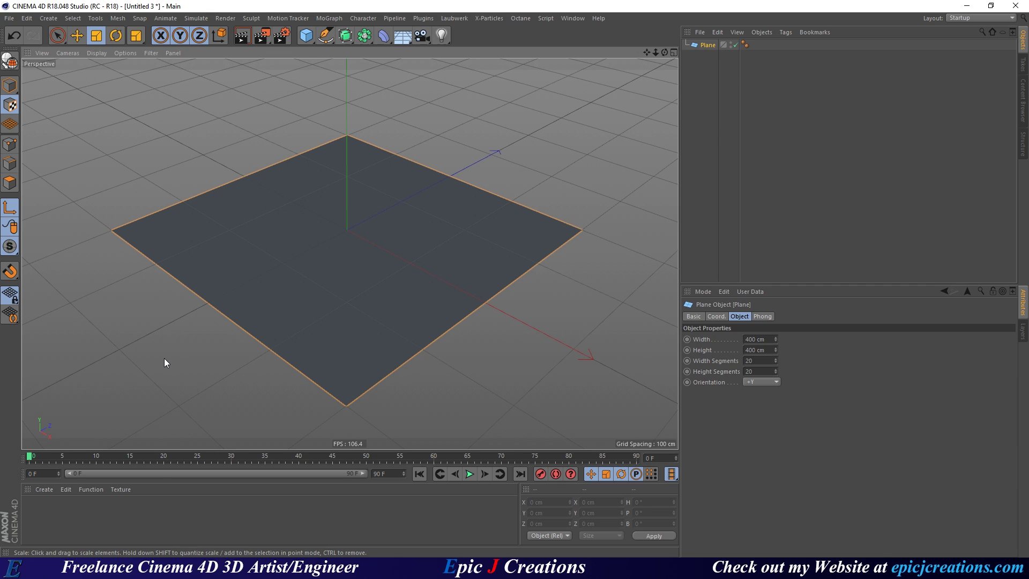
{"action": "left_click_drag", "start_coordinate": [345, 230], "coordinate": [362, 260], "text": "alt"}
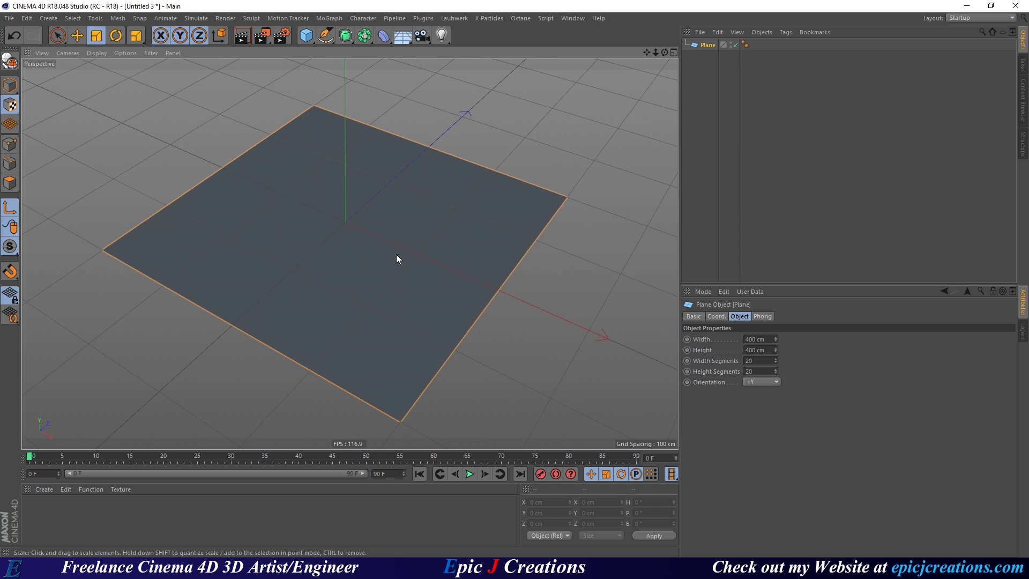
{"action": "double_click", "coordinate": [46, 511]}
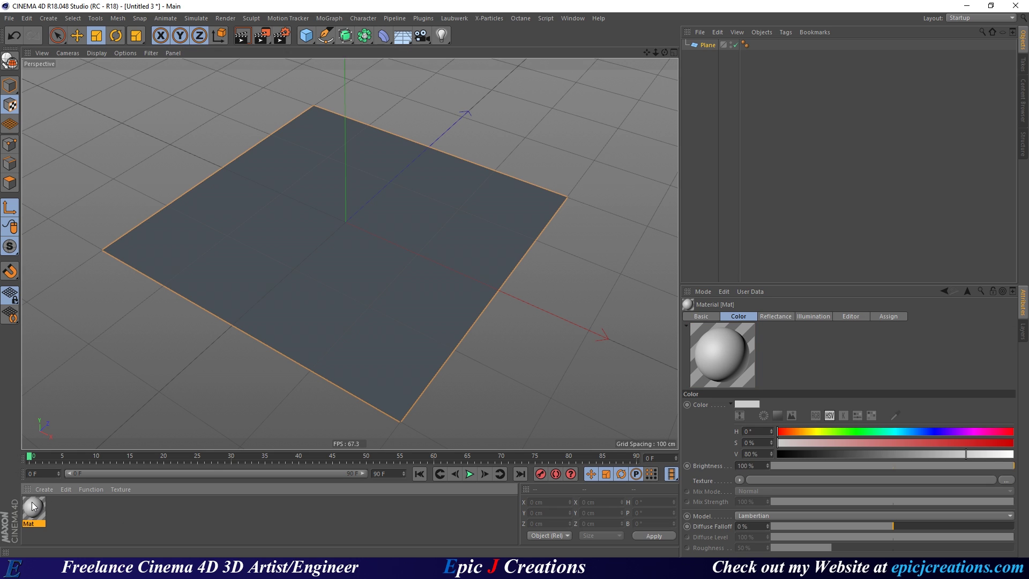
{"action": "double_click", "coordinate": [34, 506]}
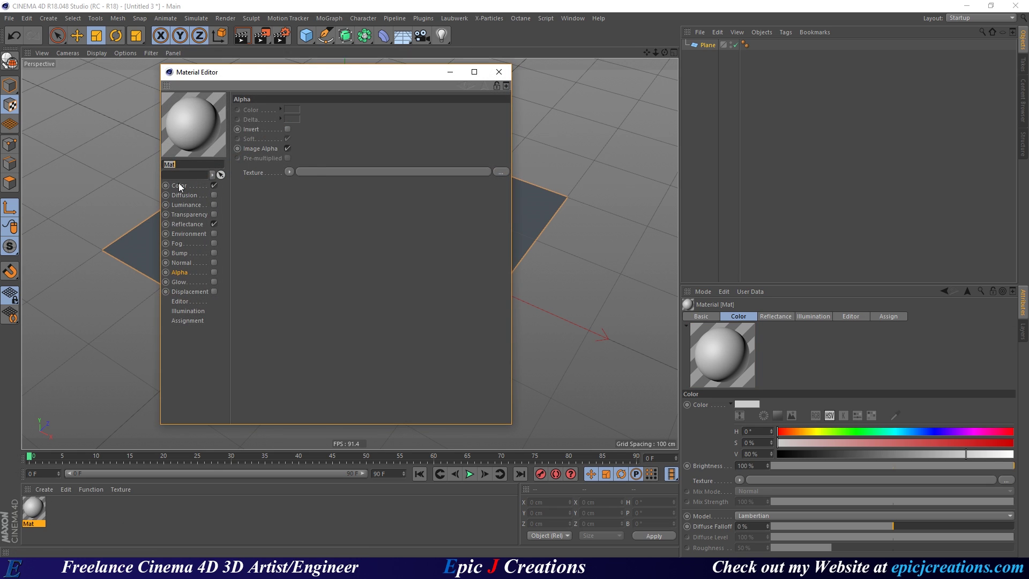
{"action": "left_click", "coordinate": [179, 186]}
{"action": "key", "text": "alt+Tab"}
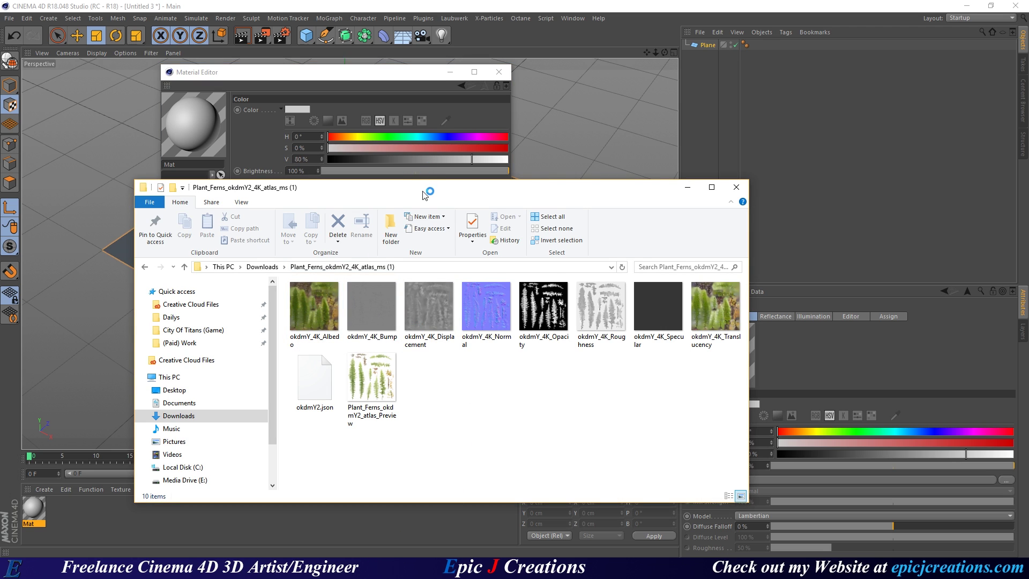
{"action": "left_click_drag", "start_coordinate": [424, 194], "coordinate": [432, 230]}
{"action": "left_click_drag", "start_coordinate": [328, 342], "coordinate": [316, 185]}
{"action": "left_click", "coordinate": [569, 324]}
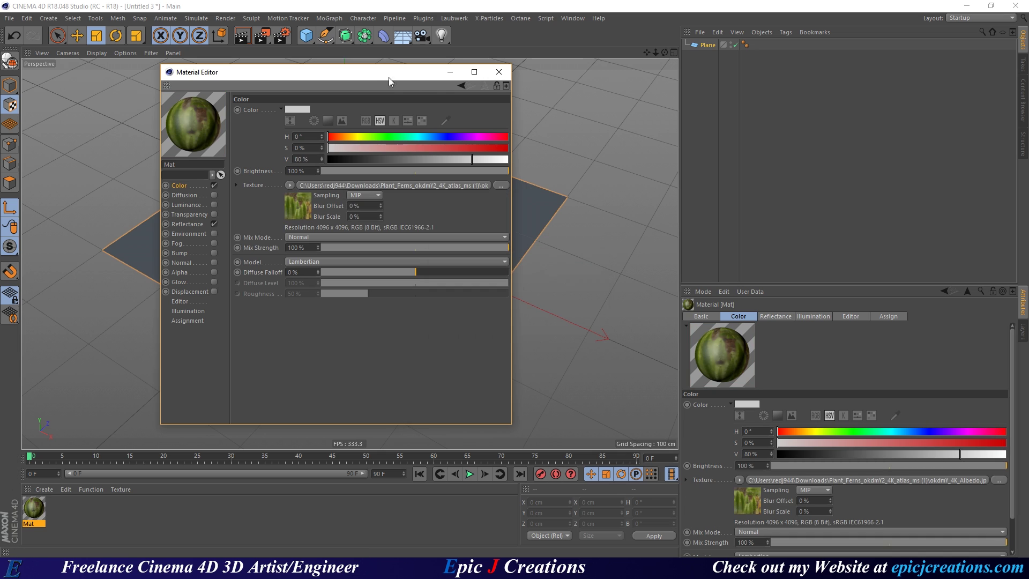
Apply the fern material to the plane and return from texture mode to model mode.
{"action": "left_click_drag", "start_coordinate": [345, 73], "coordinate": [773, 95]}
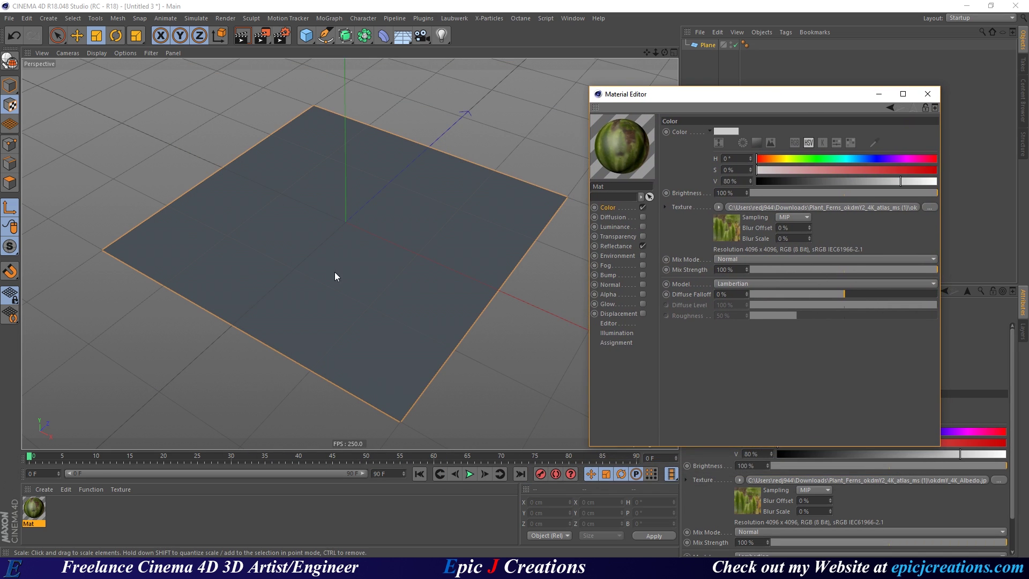
{"action": "left_click_drag", "start_coordinate": [380, 273], "coordinate": [356, 273], "text": "alt"}
{"action": "left_click_drag", "start_coordinate": [31, 509], "coordinate": [311, 271]}
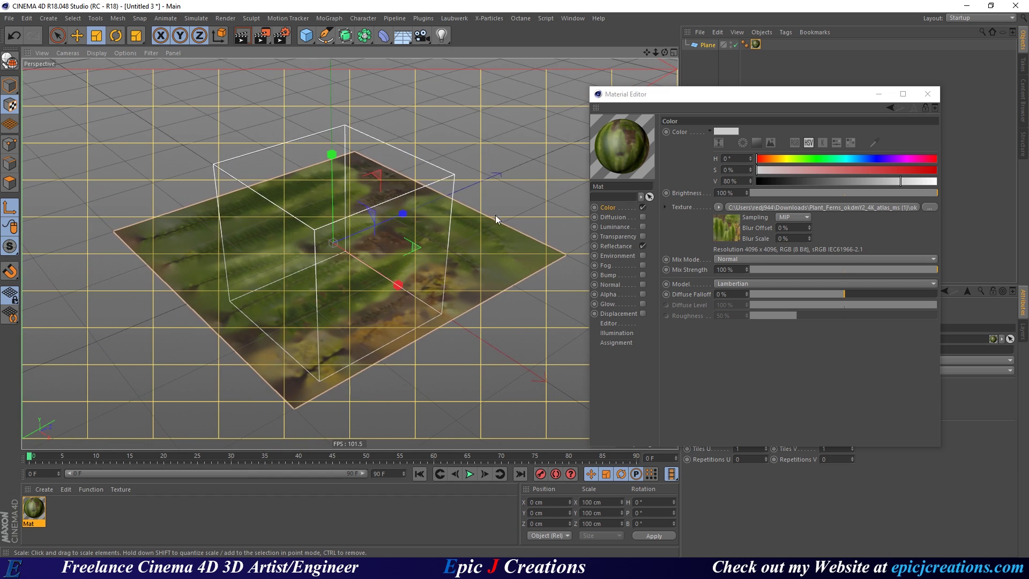
{"action": "left_click", "coordinate": [9, 86]}
{"action": "left_click", "coordinate": [11, 208]}
{"action": "mouse_move", "coordinate": [316, 246]}
{"action": "left_mouse_down", "text": "alt"}
{"action": "mouse_move", "coordinate": [339, 265]}
{"action": "mouse_move", "coordinate": [336, 255]}
{"action": "left_mouse_up", "text": "alt"}
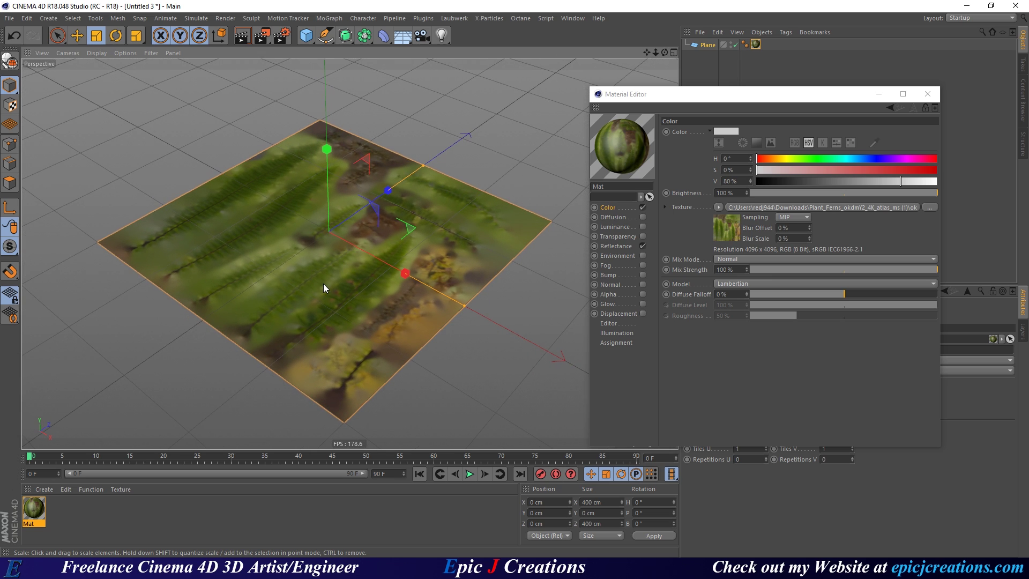
Enable the material's Alpha channel and load the okdmY_4K_Opacity image as its texture, without copying it to the project location.
{"action": "left_click", "coordinate": [613, 294]}
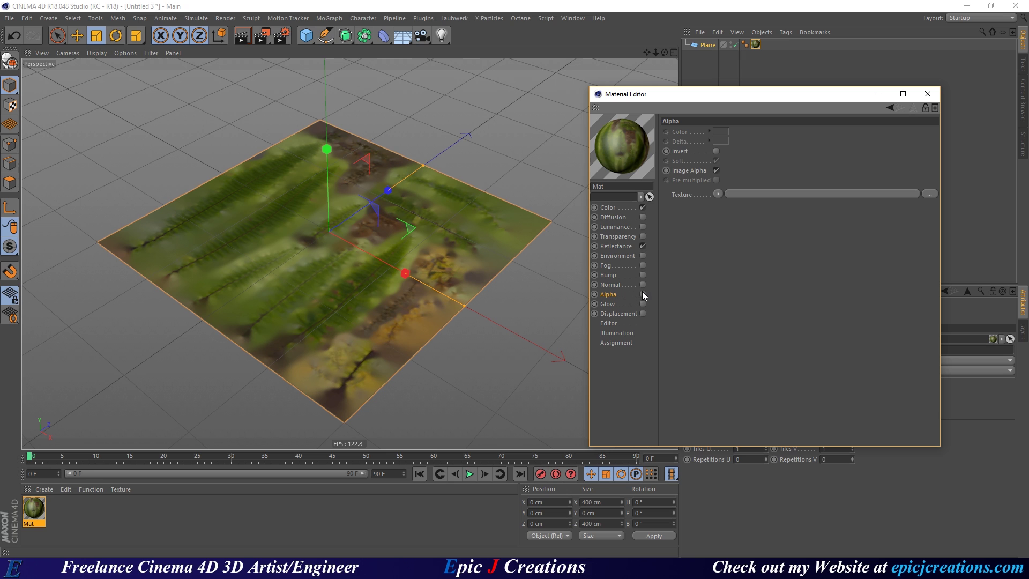
{"action": "key", "text": "alt+Tab"}
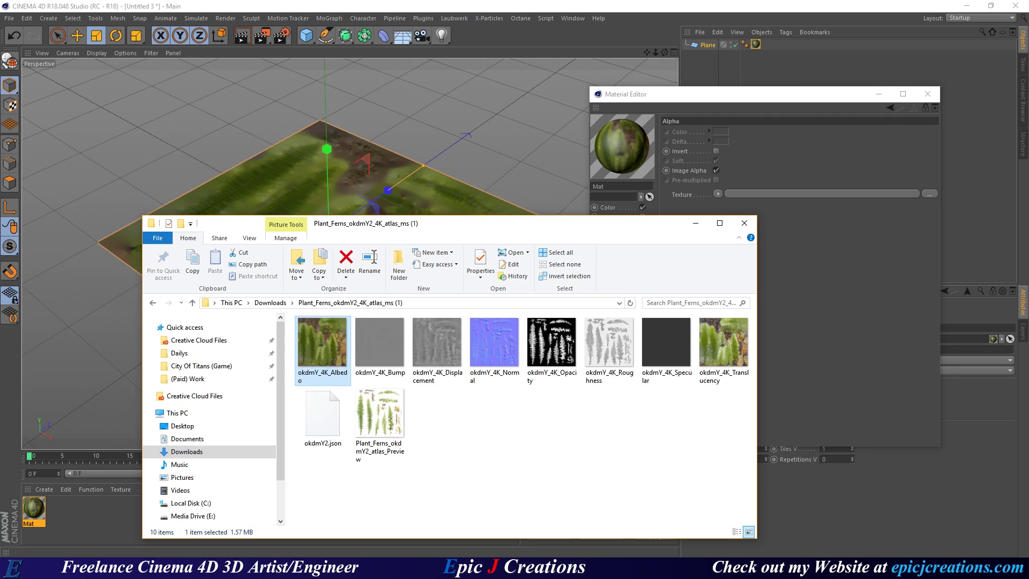
{"action": "left_click_drag", "start_coordinate": [552, 346], "coordinate": [873, 225]}
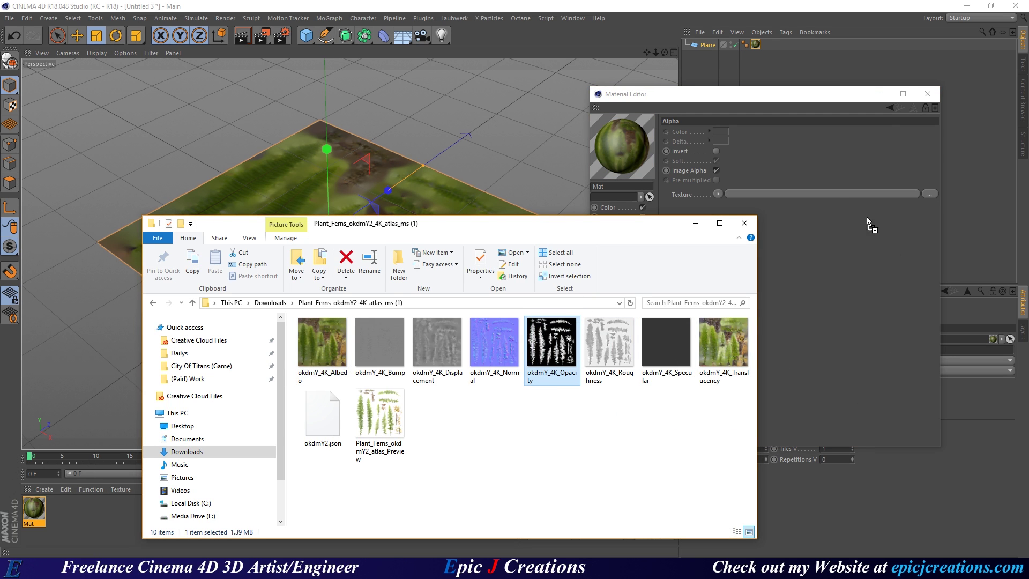
{"action": "left_click_drag", "start_coordinate": [770, 194], "coordinate": [771, 195]}
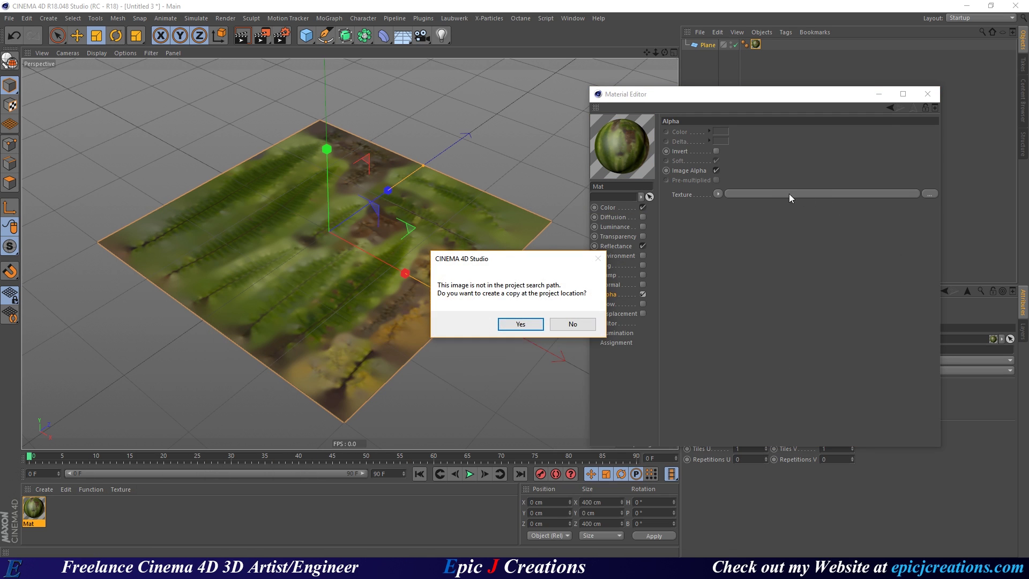
{"action": "left_click", "coordinate": [572, 324]}
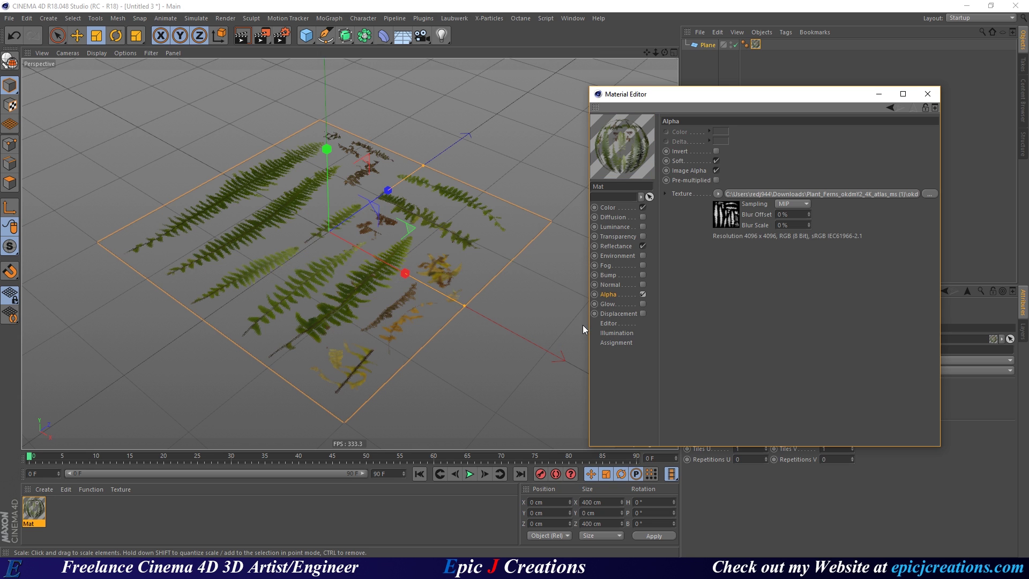
{"action": "left_click_drag", "start_coordinate": [384, 311], "coordinate": [383, 290], "text": "alt"}
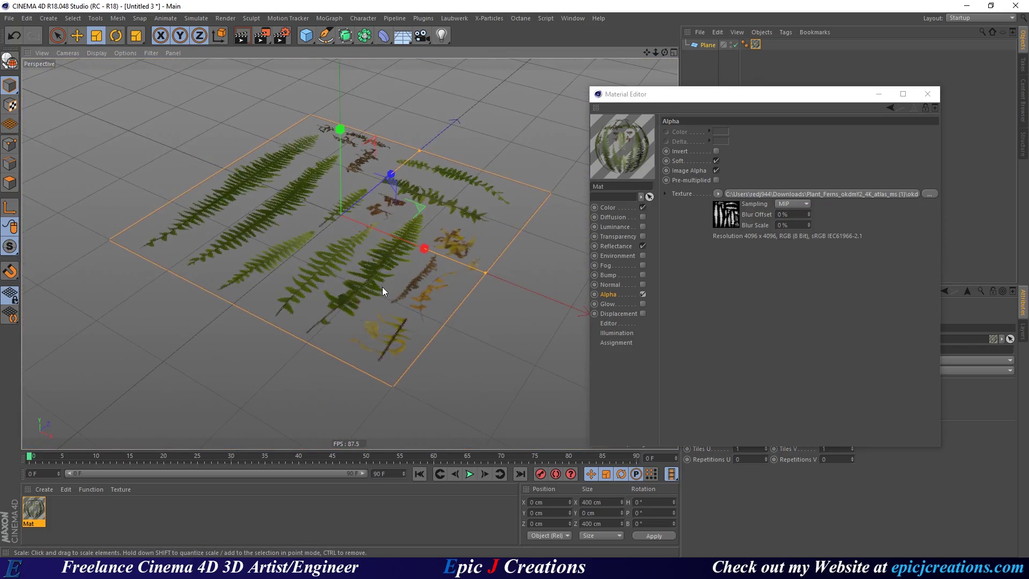
Set the material's Texture Preview Size to No Scaling and check the fern leaves up close.
{"action": "scroll", "coordinate": [379, 284], "scroll_direction": "up", "scroll_amount": 10}
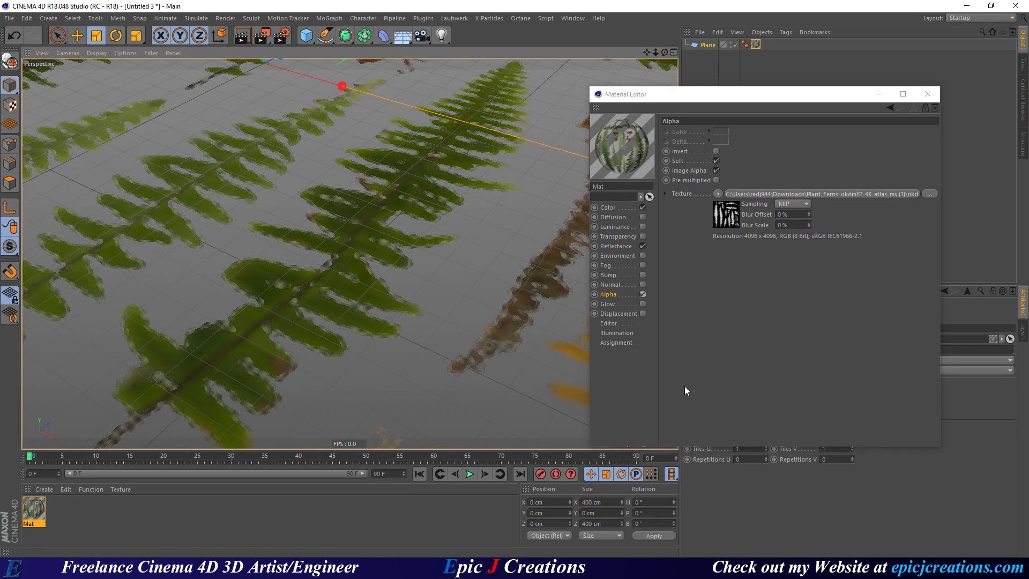
{"action": "left_click", "coordinate": [611, 324]}
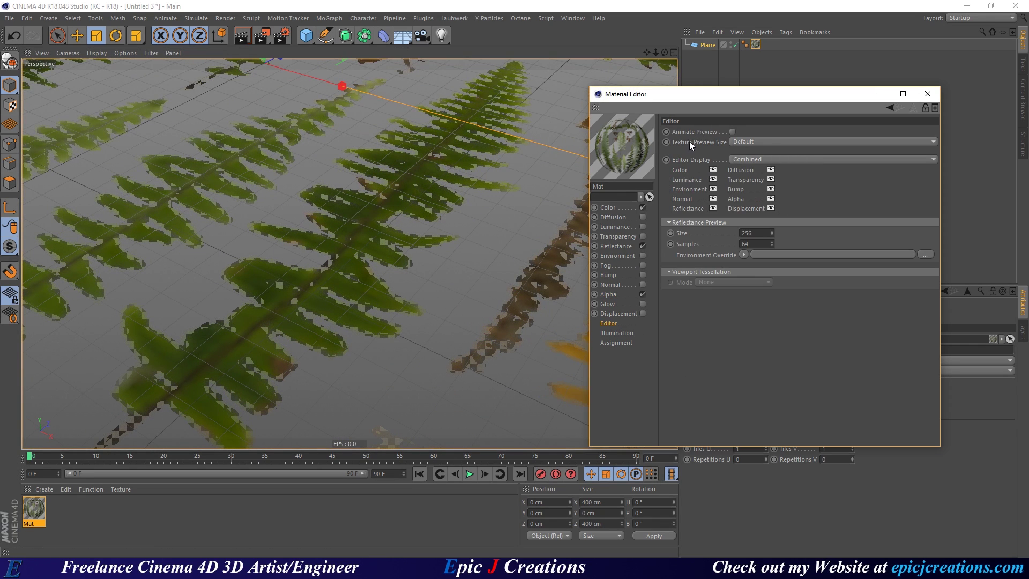
{"action": "left_click", "coordinate": [750, 141]}
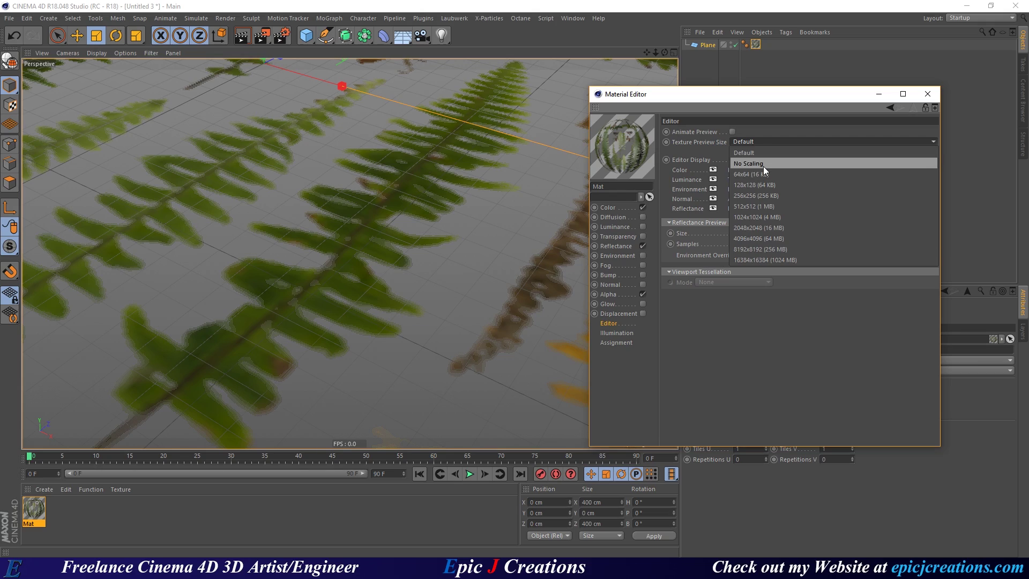
{"action": "left_click", "coordinate": [762, 164]}
{"action": "scroll", "coordinate": [292, 256], "scroll_direction": "up", "scroll_amount": 5}
{"action": "scroll", "coordinate": [287, 255], "scroll_direction": "down", "scroll_amount": 5}
{"action": "scroll", "coordinate": [356, 279], "scroll_direction": "up", "scroll_amount": 10}
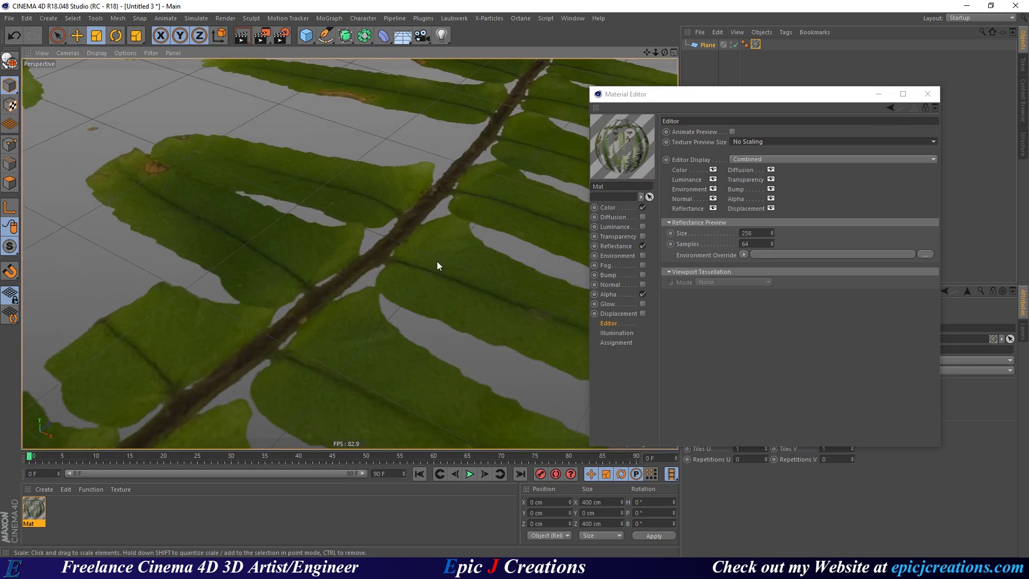
{"action": "left_click_drag", "start_coordinate": [437, 266], "coordinate": [464, 234], "text": "alt"}
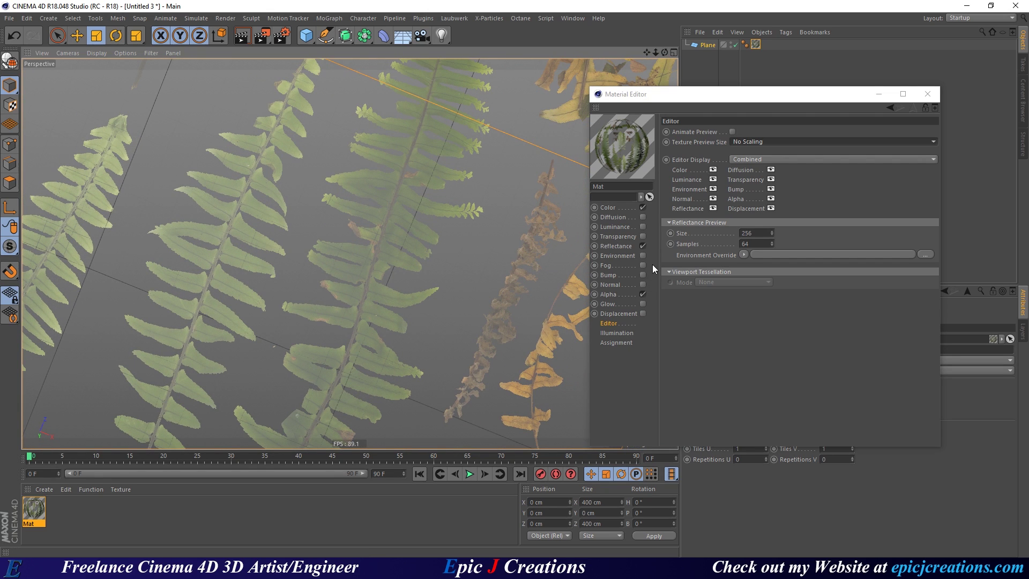
Disable the material's Reflectance channel and close the Material Editor.
{"action": "left_click", "coordinate": [643, 246]}
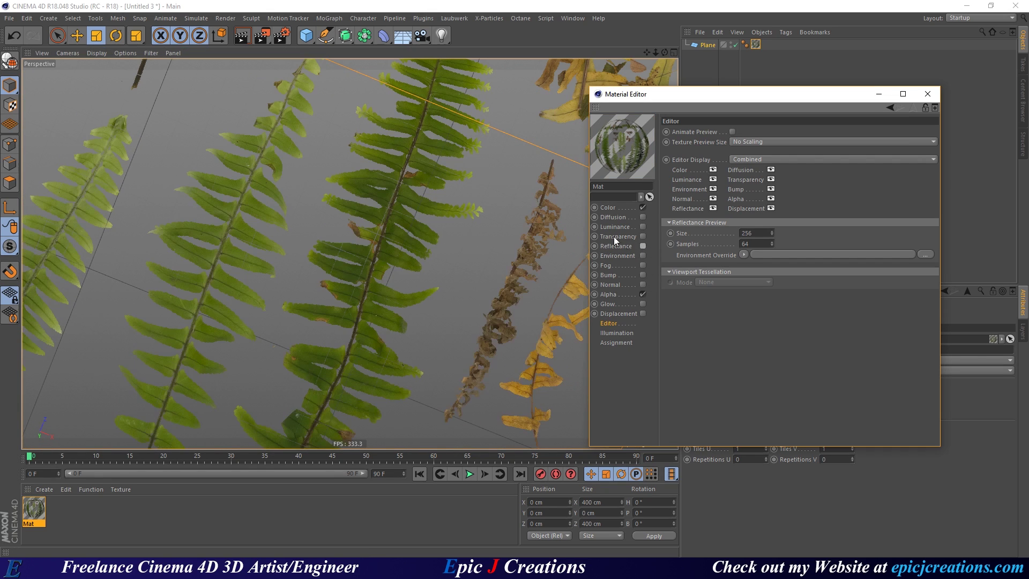
{"action": "left_click_drag", "start_coordinate": [340, 340], "coordinate": [393, 285], "text": "alt"}
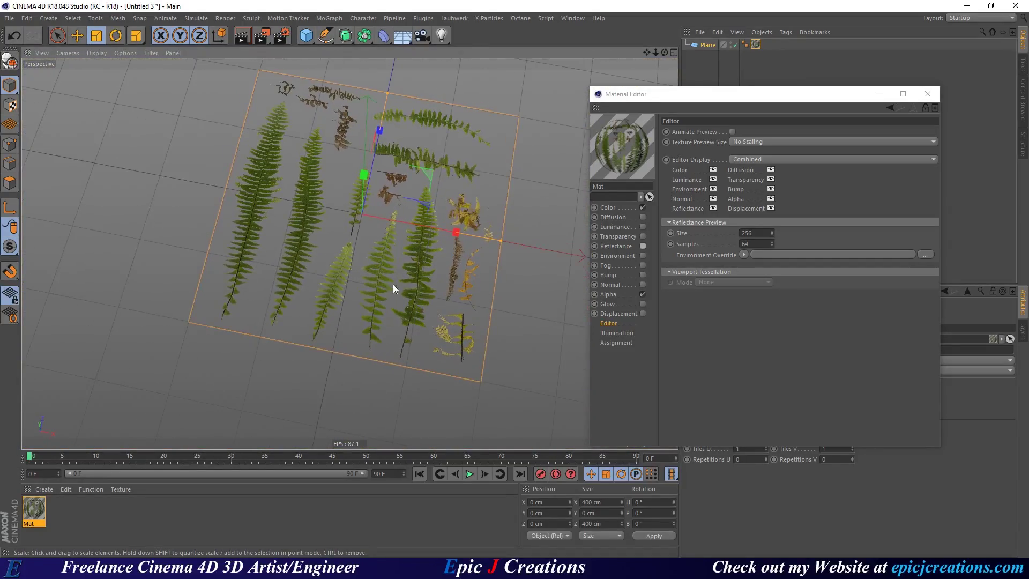
{"action": "left_click", "coordinate": [928, 95]}
{"action": "left_click_drag", "start_coordinate": [338, 189], "coordinate": [319, 259], "text": "alt"}
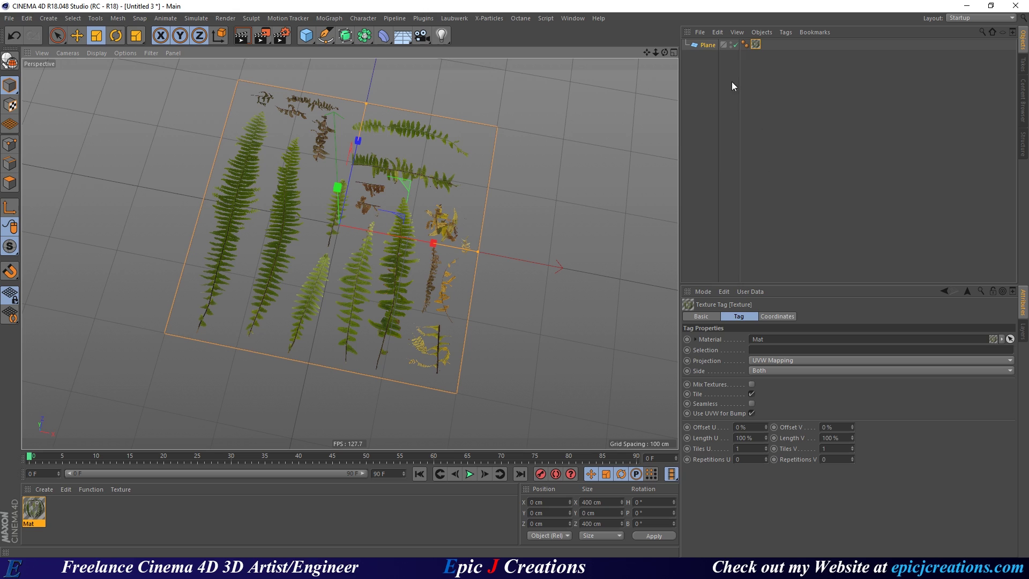
Duplicate the textured plane and select the copy.
{"action": "left_click", "coordinate": [707, 45]}
{"action": "key", "text": "ctrl+c"}
{"action": "key", "text": "ctrl+v"}
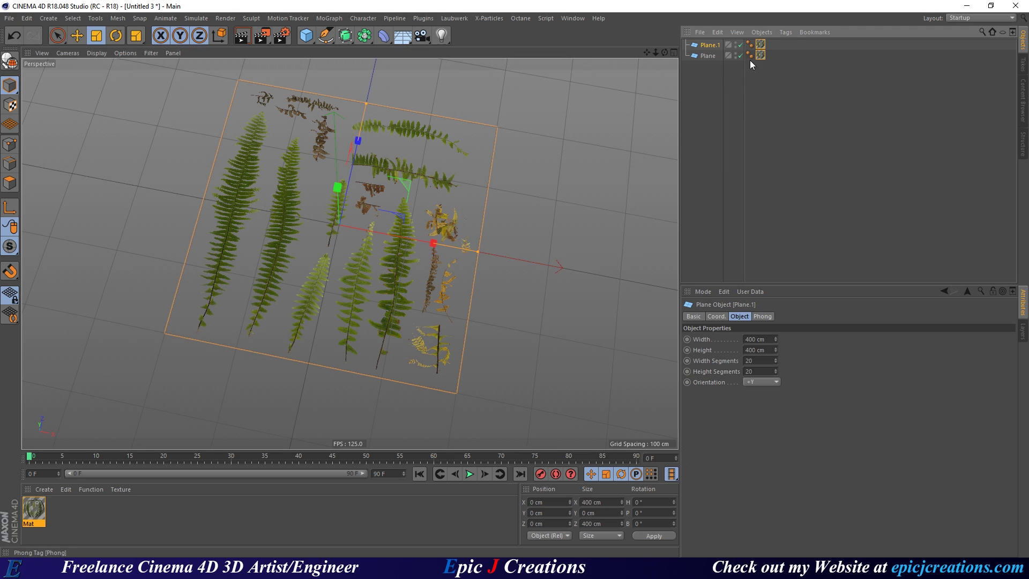
{"action": "left_click", "coordinate": [709, 45]}
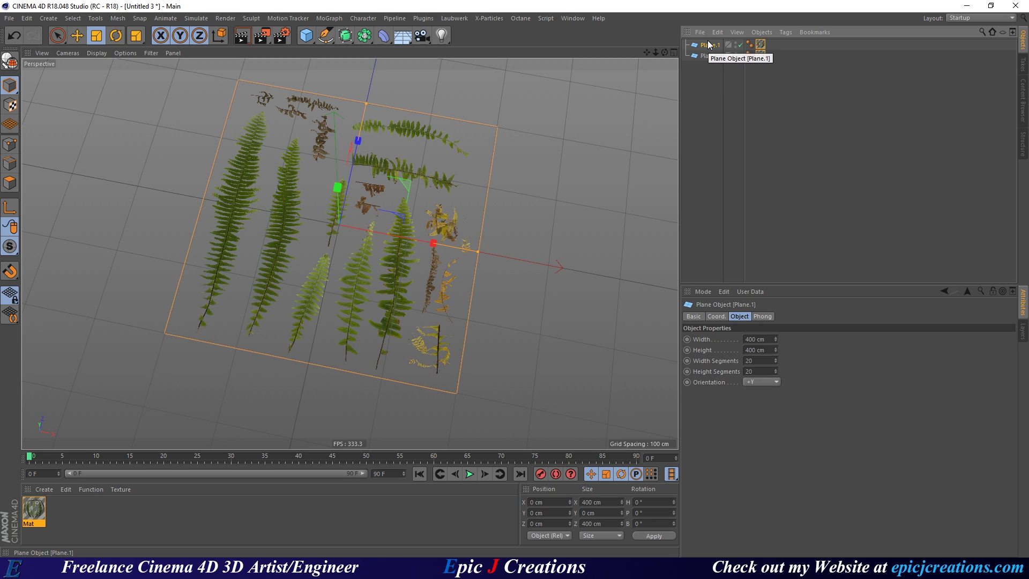
{"action": "left_click", "coordinate": [707, 88]}
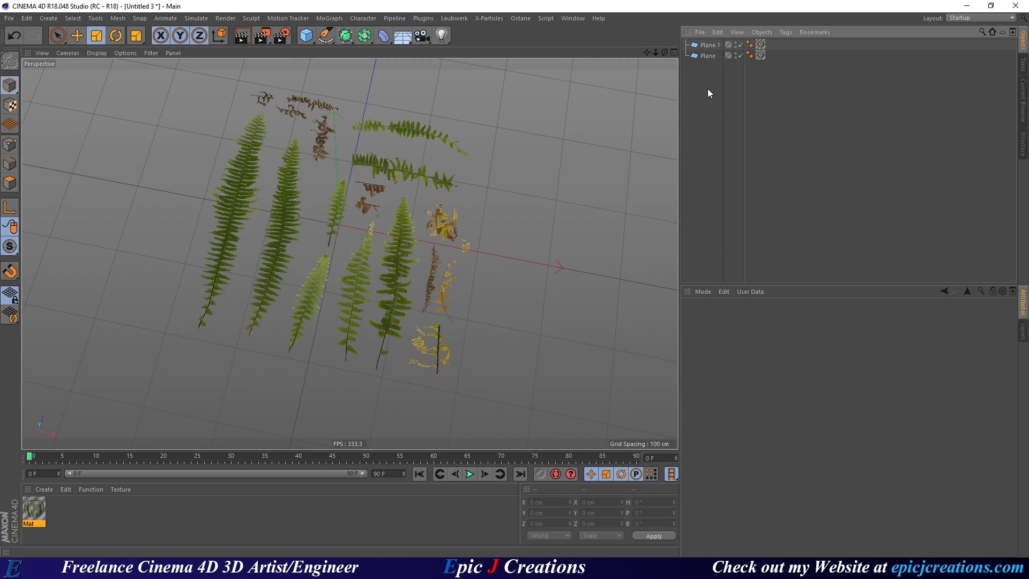
{"action": "left_click", "coordinate": [708, 45]}
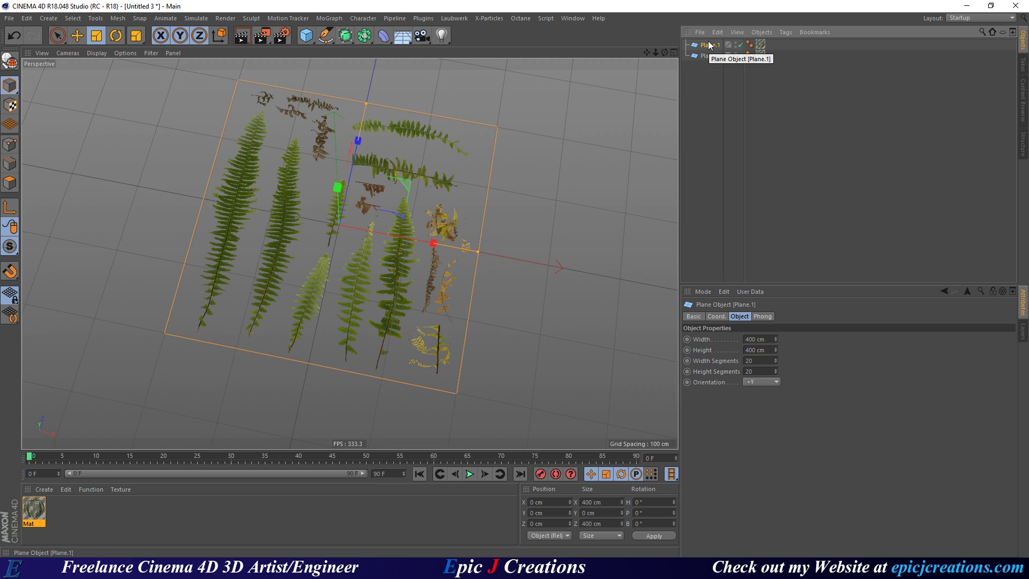
Set the Projection of the copied plane's texture tag to Flat.
{"action": "left_click", "coordinate": [762, 45]}
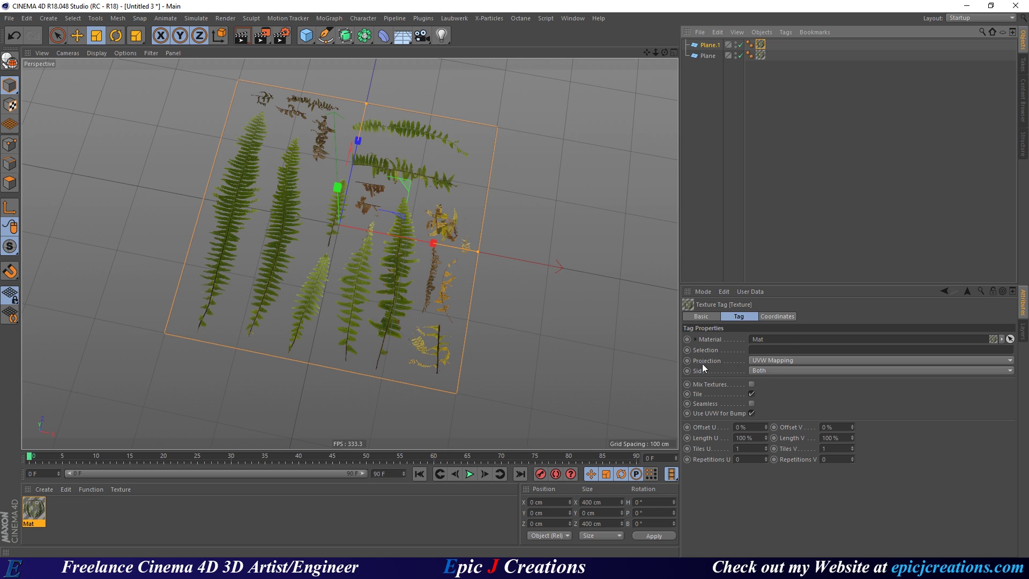
{"action": "left_click", "coordinate": [766, 360]}
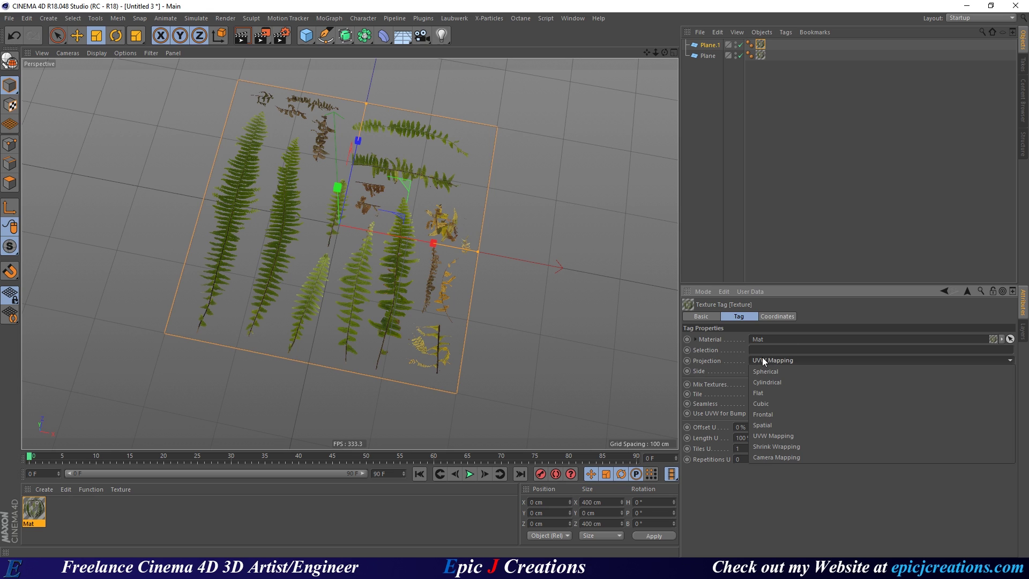
{"action": "left_click", "coordinate": [784, 395]}
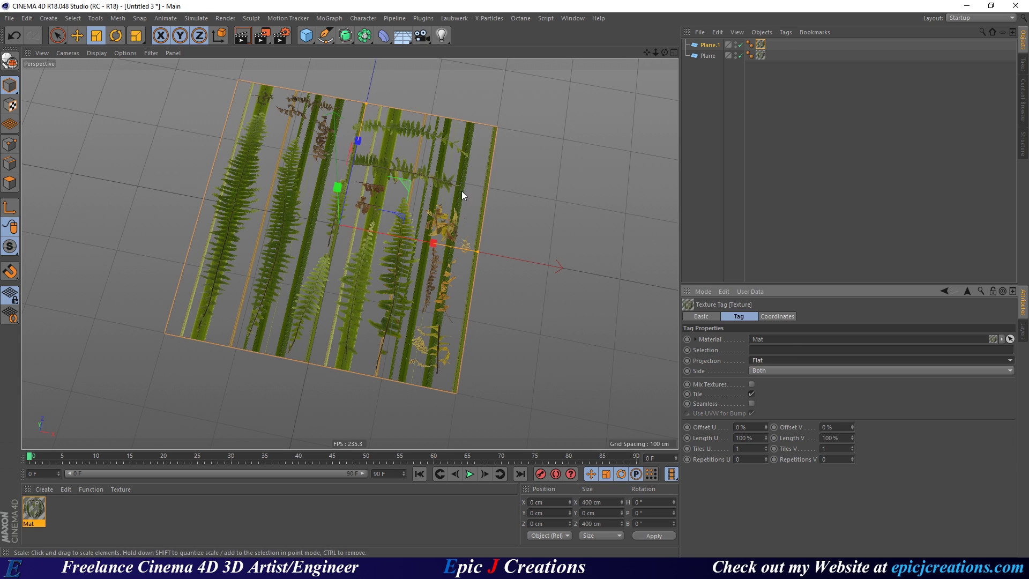
Delete the original plane and reselect Flat projection on the remaining copy's texture tag.
{"action": "left_click", "coordinate": [709, 57]}
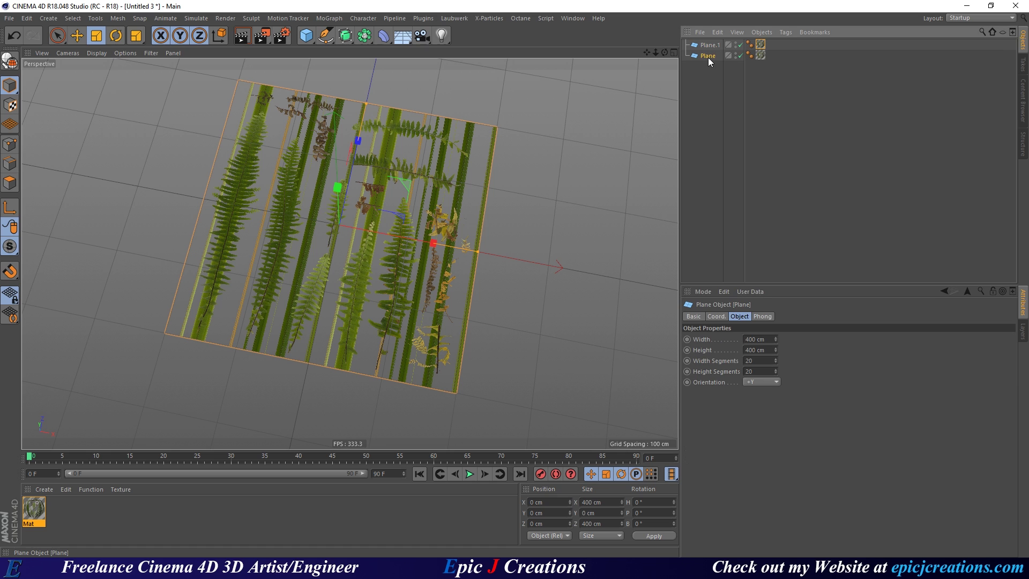
{"action": "key", "text": "Delete"}
{"action": "left_click", "coordinate": [711, 46]}
{"action": "left_click_drag", "start_coordinate": [418, 187], "coordinate": [591, 276], "text": "alt"}
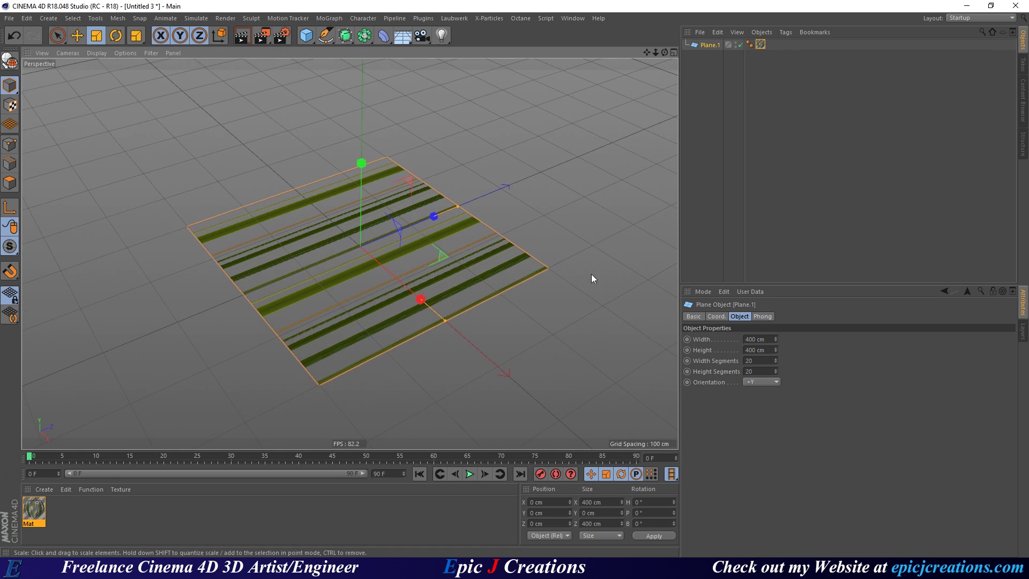
{"action": "left_click", "coordinate": [760, 45]}
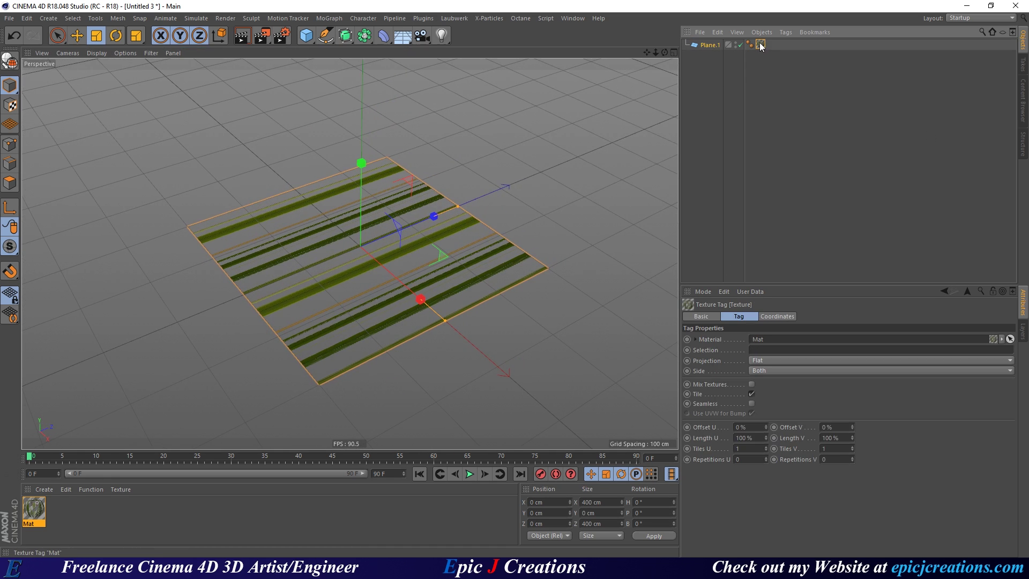
{"action": "left_click", "coordinate": [754, 360]}
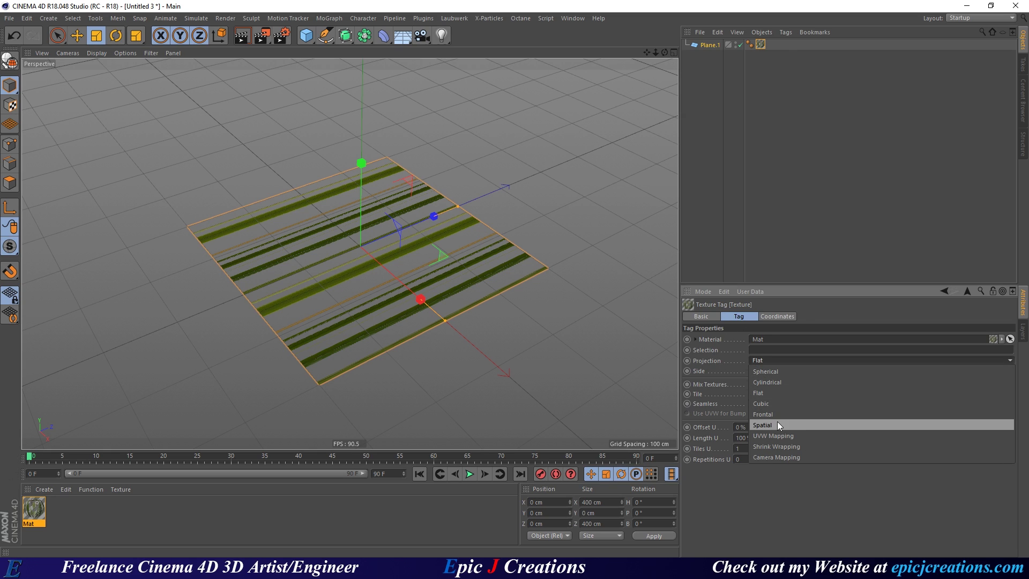
{"action": "left_click", "coordinate": [770, 392]}
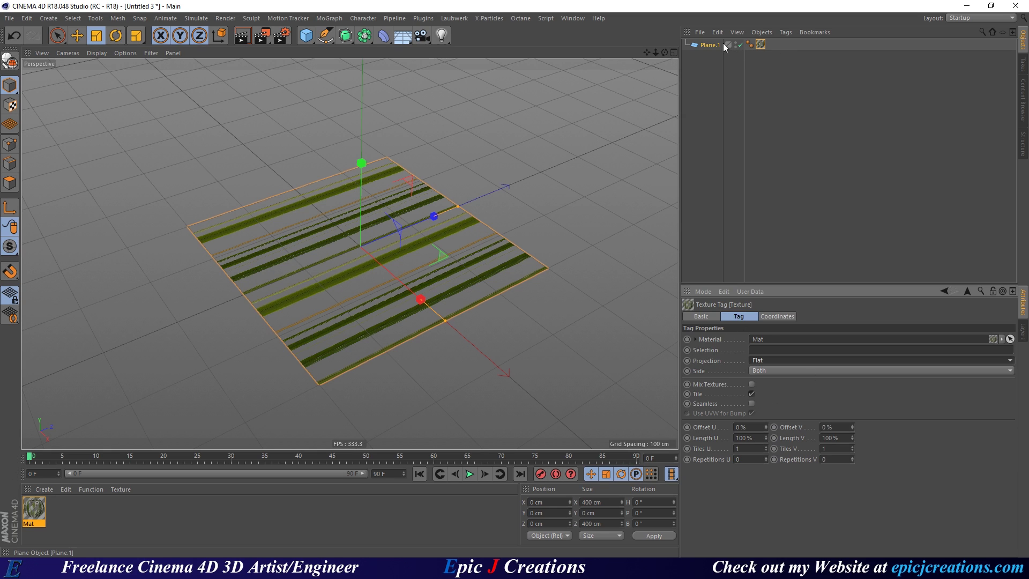
Switch to Texture mode for editing the plane's texture projection.
{"action": "left_click", "coordinate": [8, 105]}
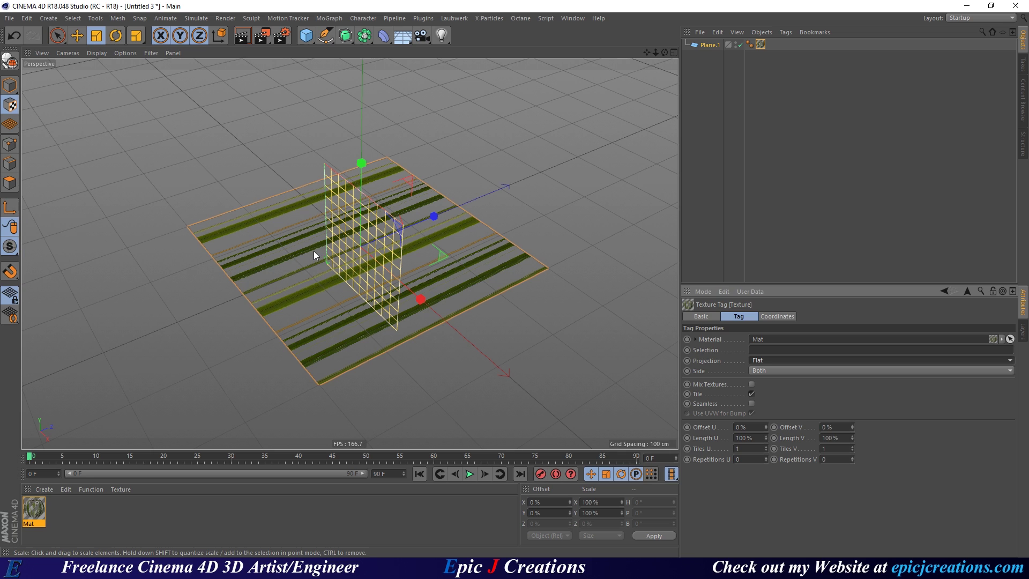
{"action": "key", "text": "r"}
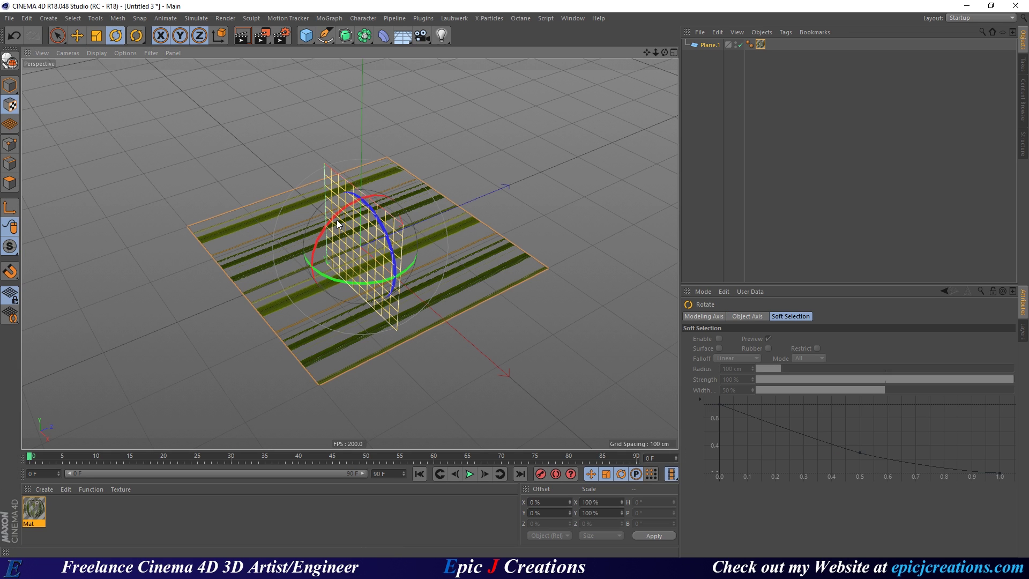
{"action": "left_click_drag", "start_coordinate": [334, 217], "coordinate": [365, 223]}
{"action": "key", "text": "t"}
{"action": "left_click_drag", "start_coordinate": [412, 166], "coordinate": [440, 192]}
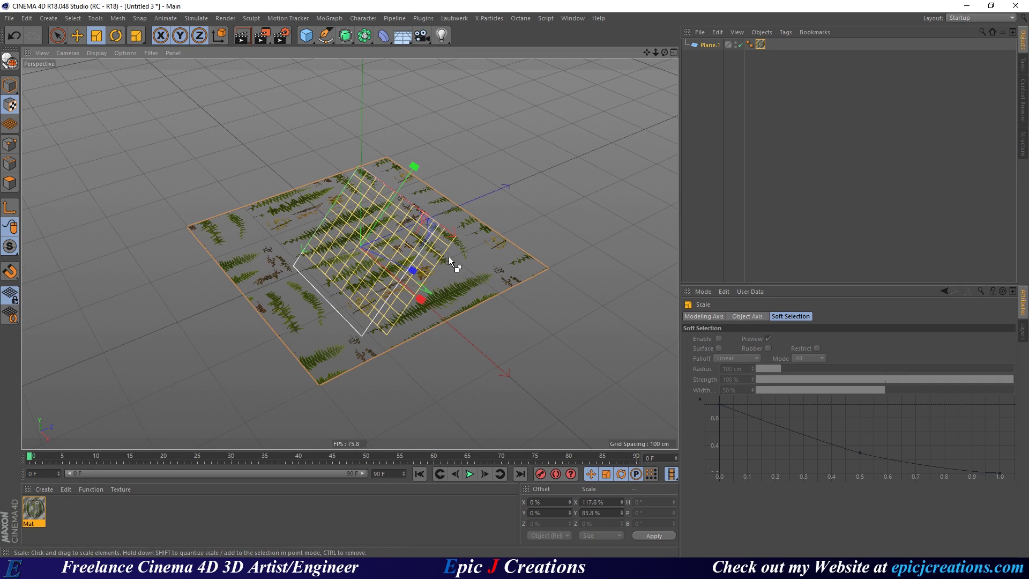
{"action": "key", "text": "ctrl+z"}
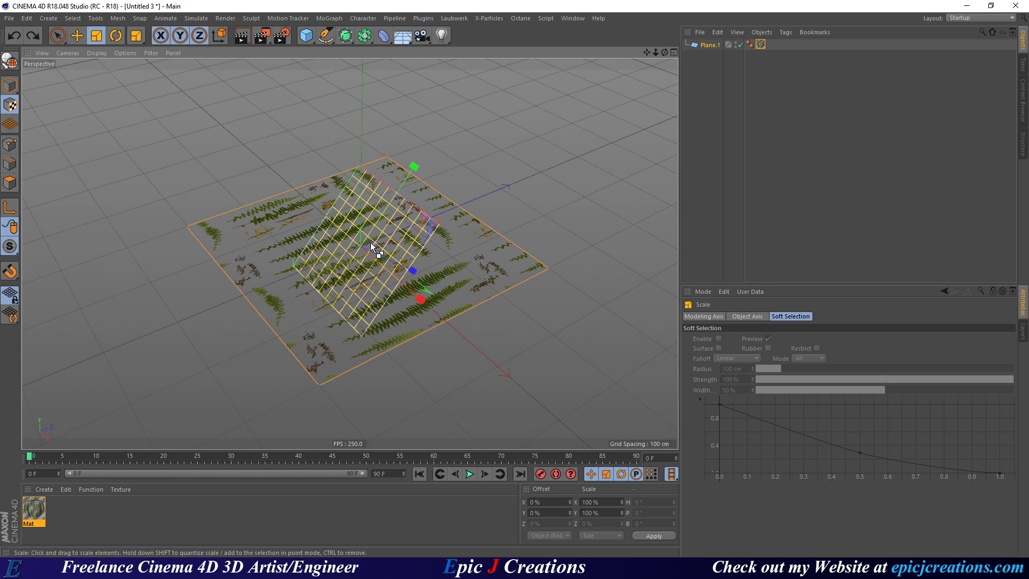
{"action": "key", "text": "ctrl+z"}
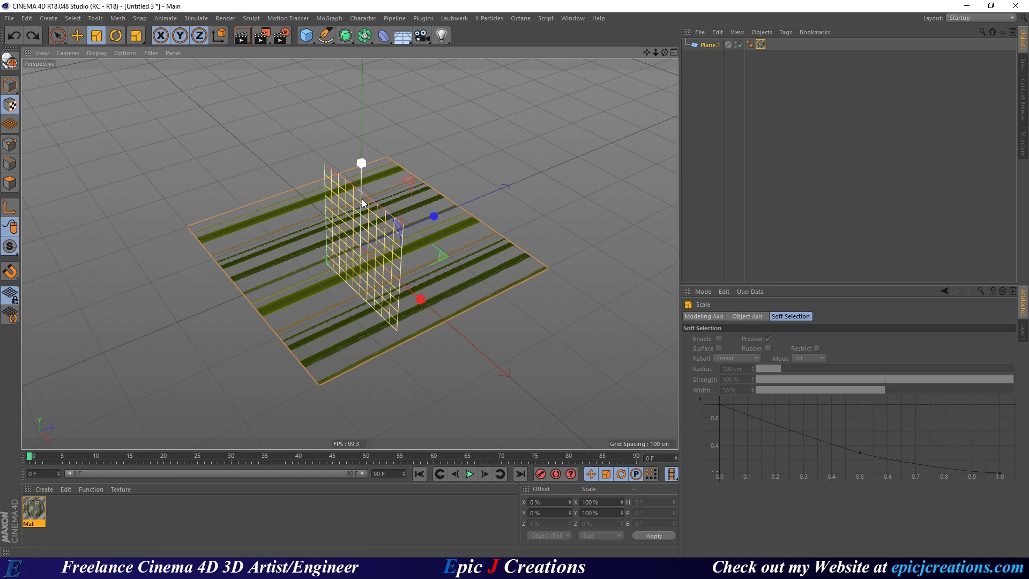
Enable axis modification and rotate the flat texture projection to a pitch of -90° so it lies on the plane.
{"action": "left_click", "coordinate": [10, 209]}
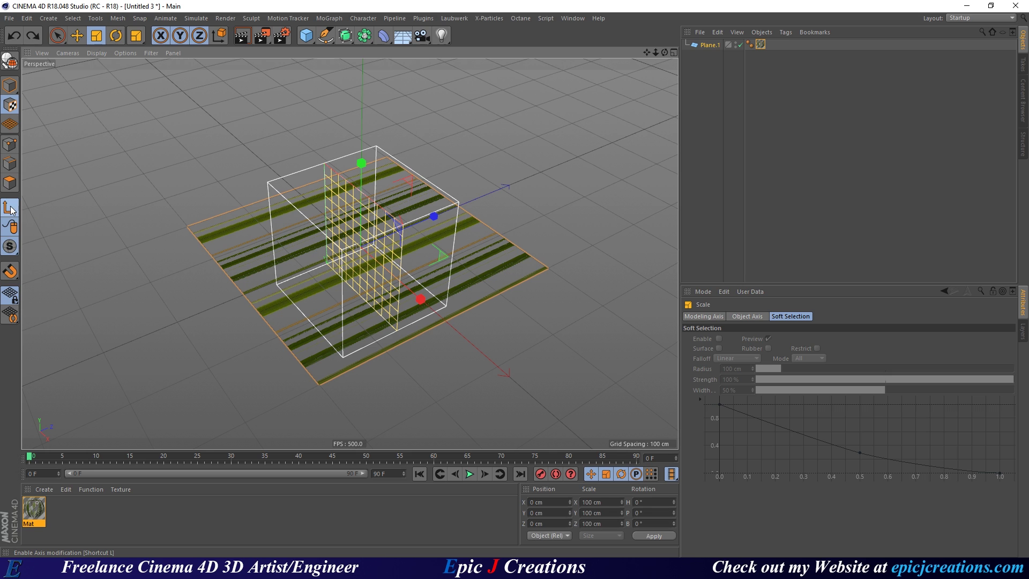
{"action": "key", "text": "r"}
{"action": "left_click_drag", "start_coordinate": [333, 216], "coordinate": [382, 272]}
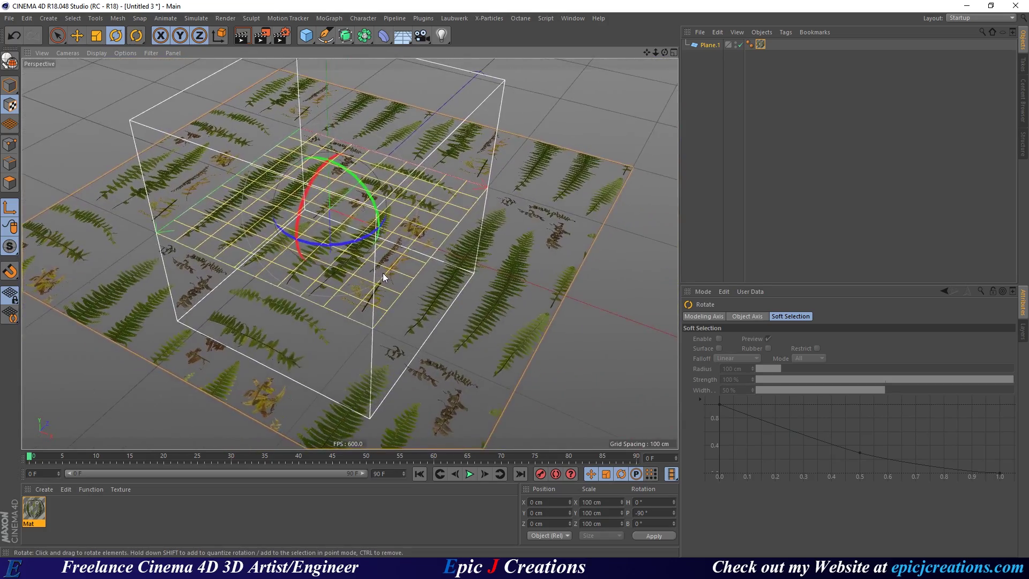
Scale the texture projection uniformly to about 197.8 cm so one fern atlas covers the plane.
{"action": "key", "text": "t"}
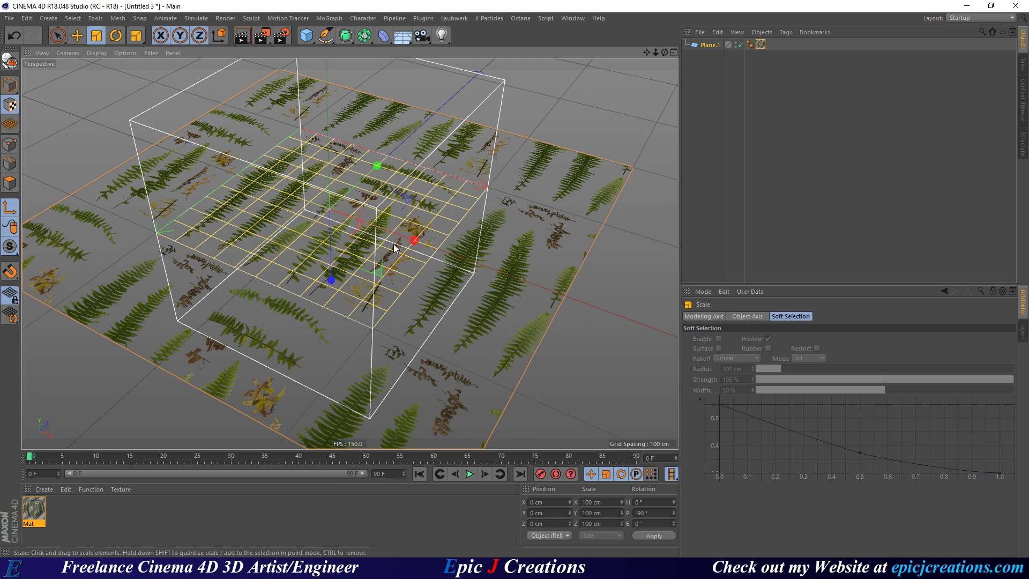
{"action": "scroll", "coordinate": [404, 247], "scroll_direction": "down", "scroll_amount": 5}
{"action": "left_click_drag", "start_coordinate": [243, 363], "coordinate": [625, 220]}
{"action": "left_click_drag", "start_coordinate": [336, 237], "coordinate": [355, 279], "text": "alt"}
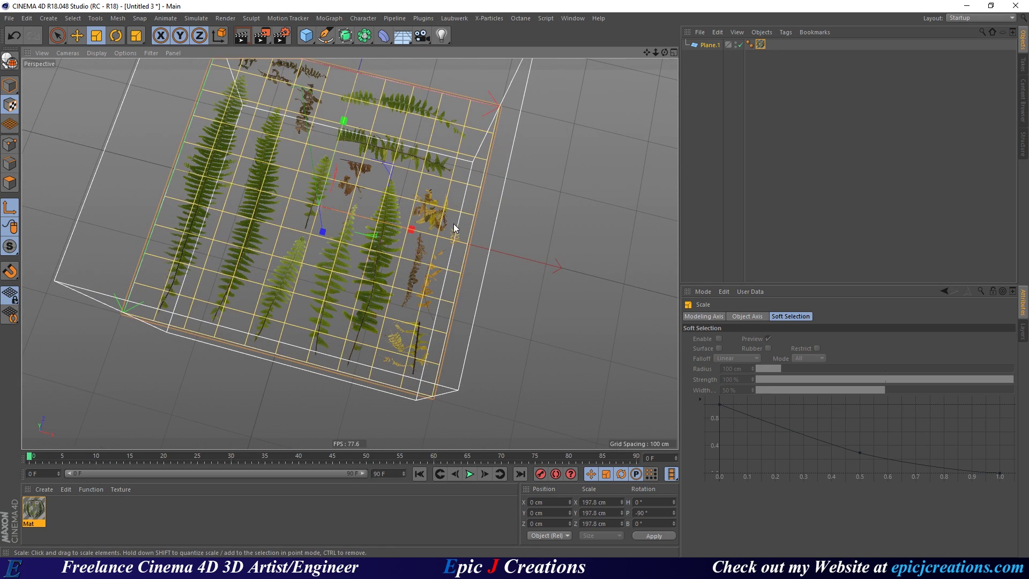
Fine-scale the texture projection to about 199.78 cm against the plane's edge in the Top view and return to Model mode.
{"action": "middle_click", "coordinate": [438, 186]}
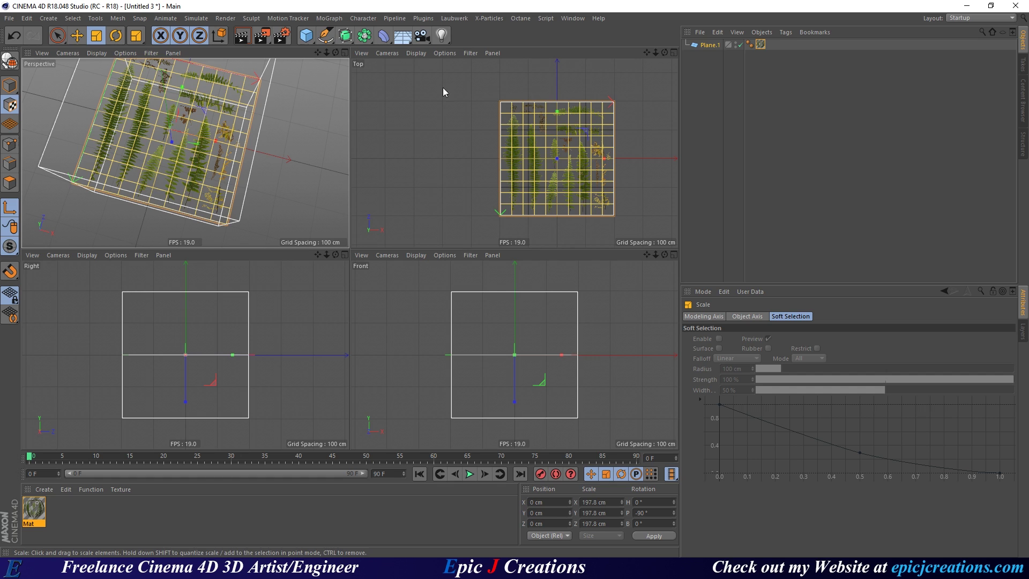
{"action": "middle_click", "coordinate": [556, 167]}
{"action": "scroll", "coordinate": [430, 283], "scroll_direction": "up", "scroll_amount": 5}
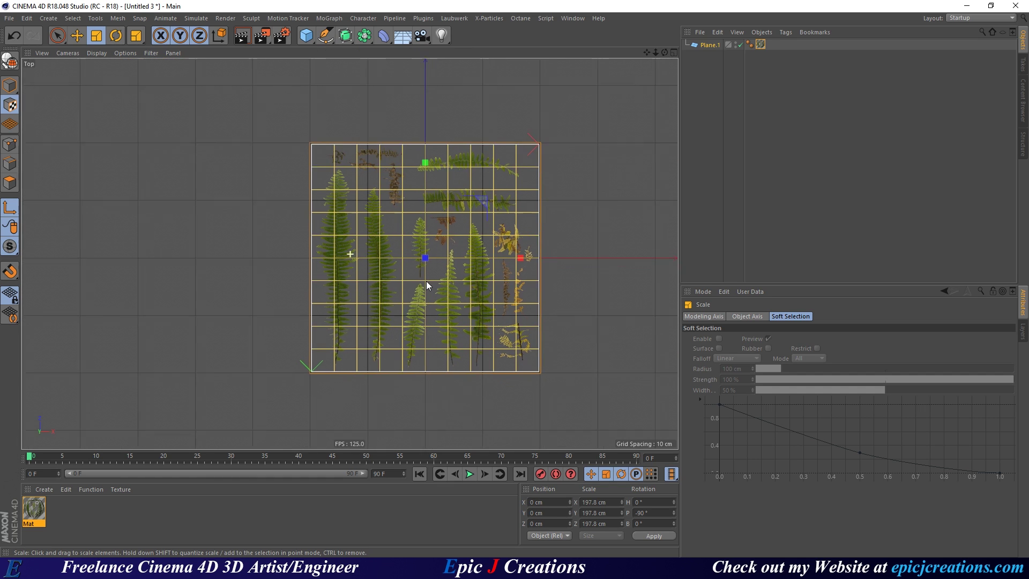
{"action": "scroll", "coordinate": [438, 279], "scroll_direction": "up", "scroll_amount": 1}
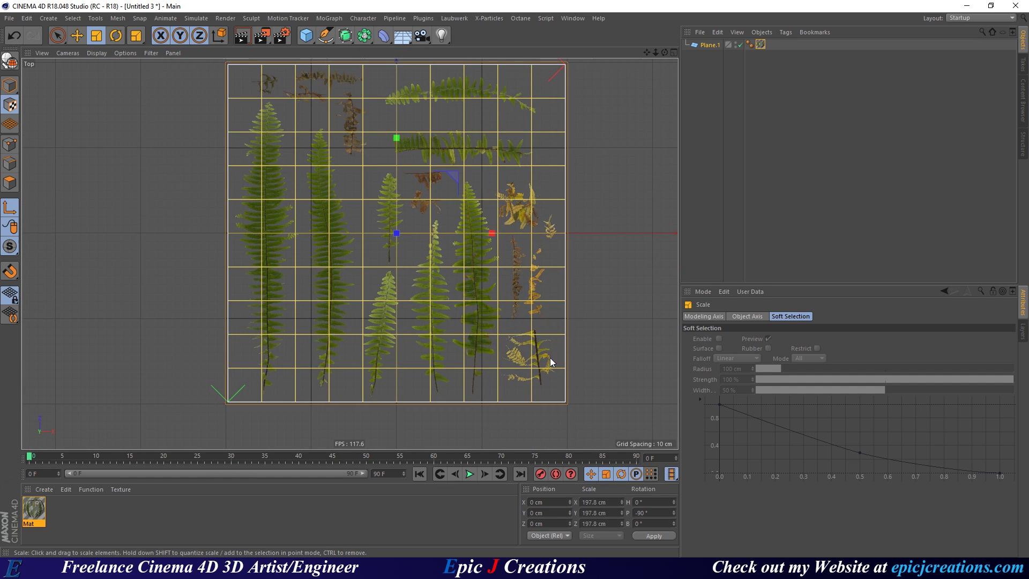
{"action": "middle_click_drag", "start_coordinate": [546, 360], "coordinate": [388, 327], "text": "alt"}
{"action": "scroll", "coordinate": [500, 235], "scroll_direction": "up", "scroll_amount": 6}
{"action": "mouse_move", "coordinate": [491, 260]}
{"action": "left_mouse_down"}
{"action": "mouse_move", "coordinate": [505, 268]}
{"action": "mouse_move", "coordinate": [494, 267]}
{"action": "left_mouse_up"}
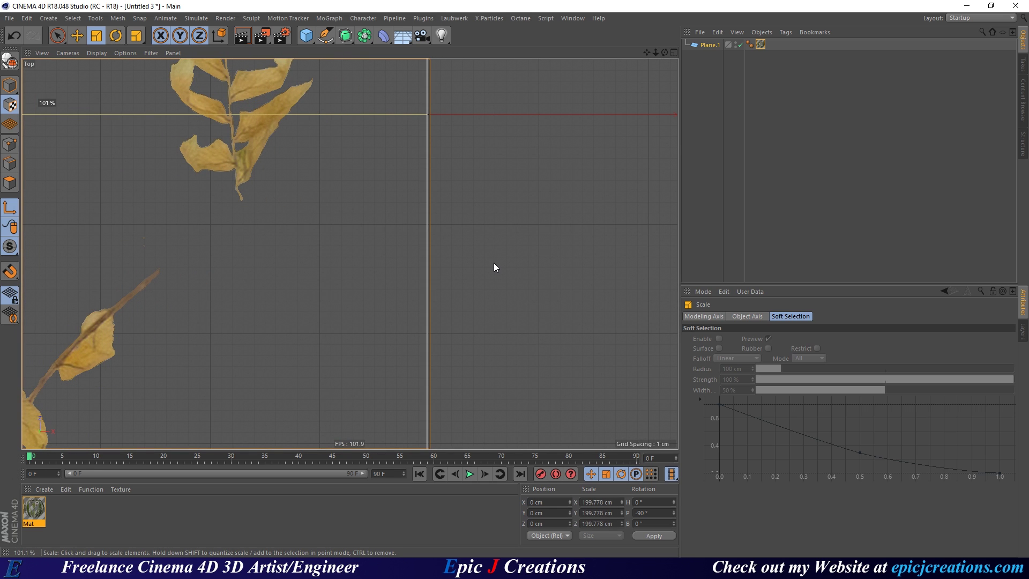
{"action": "scroll", "coordinate": [458, 113], "scroll_direction": "down", "scroll_amount": 6}
{"action": "scroll", "coordinate": [365, 172], "scroll_direction": "up", "scroll_amount": 3}
{"action": "scroll", "coordinate": [398, 314], "scroll_direction": "down", "scroll_amount": 3}
{"action": "middle_click_drag", "start_coordinate": [372, 298], "coordinate": [340, 257], "text": "alt"}
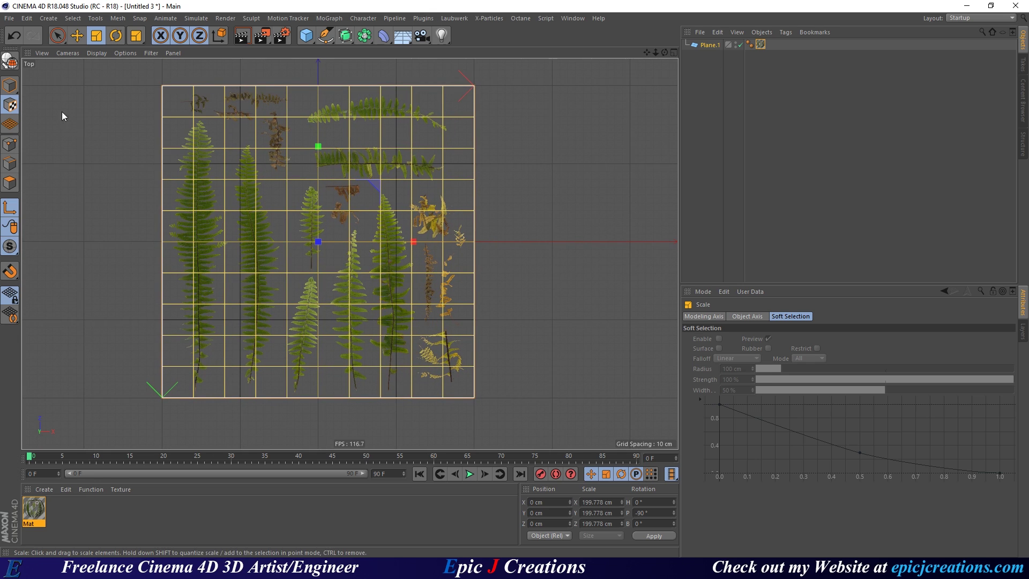
{"action": "left_click", "coordinate": [9, 84]}
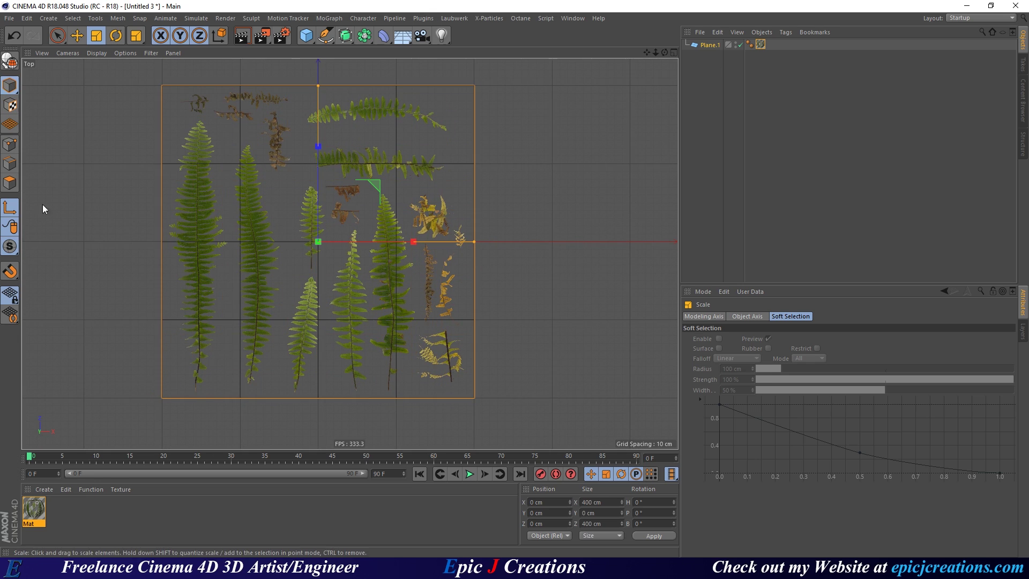
Duplicate the textured plane and rename the lower of the two planes "Copy Main".
{"action": "middle_click", "coordinate": [371, 208]}
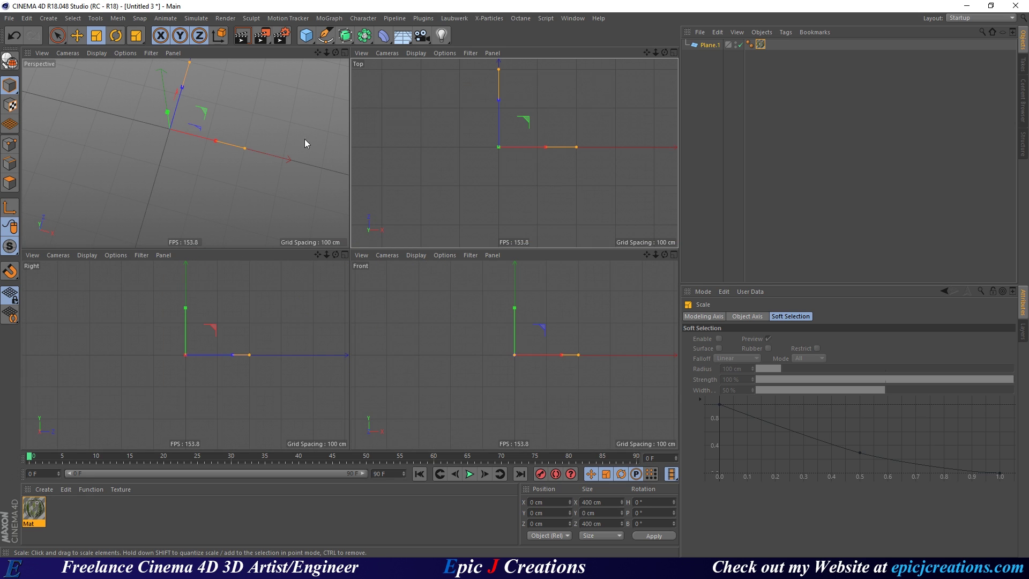
{"action": "middle_click", "coordinate": [336, 125]}
{"action": "left_click_drag", "start_coordinate": [337, 125], "coordinate": [606, 140], "text": "alt"}
{"action": "left_click", "coordinate": [706, 47]}
{"action": "left_click_drag", "start_coordinate": [711, 46], "coordinate": [723, 56], "text": "ctrl"}
{"action": "double_click", "coordinate": [718, 56]}
{"action": "type", "text": "Copy Main"}
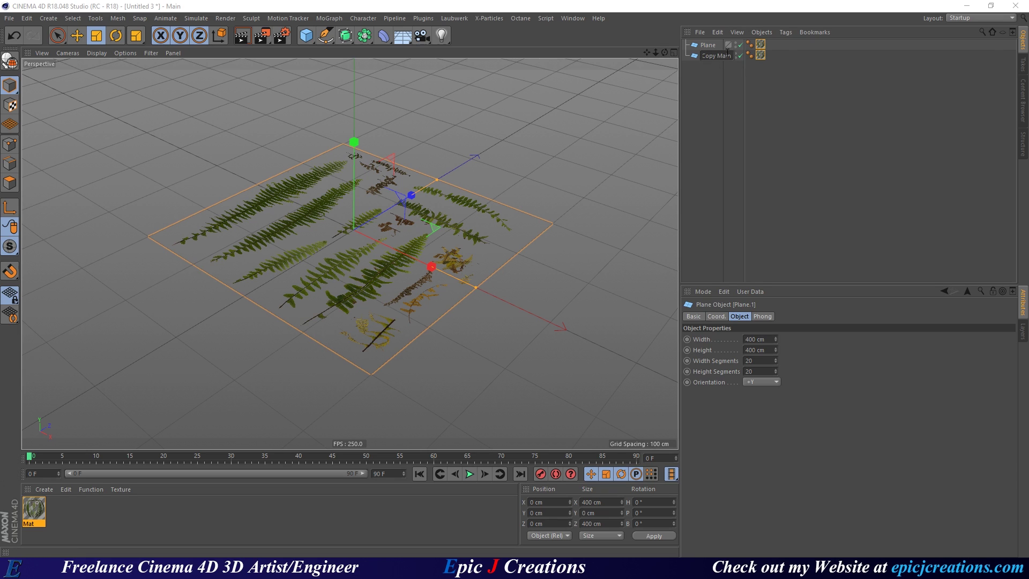
{"action": "key", "text": "Return"}
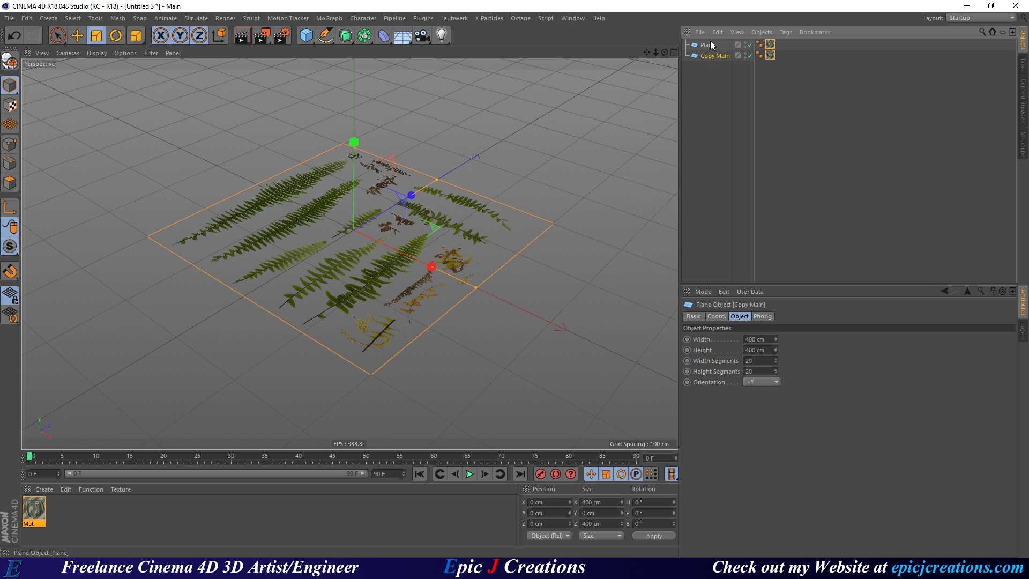
Hide Copy Main, then display the selected Plane in the Perspective view with Gouraud Shading (Lines).
{"action": "left_click", "coordinate": [745, 53]}
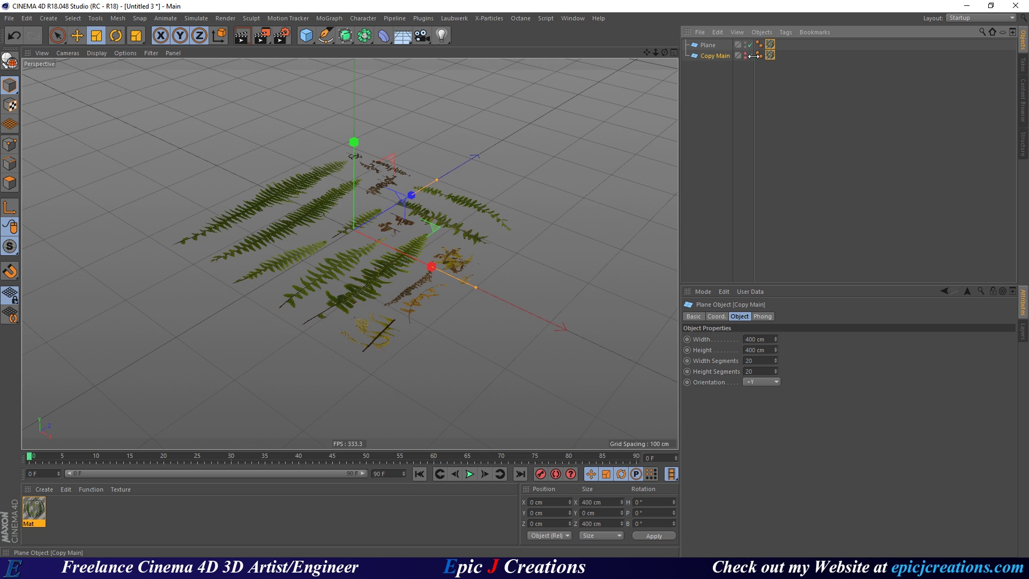
{"action": "left_click", "coordinate": [711, 43]}
{"action": "left_click_drag", "start_coordinate": [364, 237], "coordinate": [359, 265], "text": "alt"}
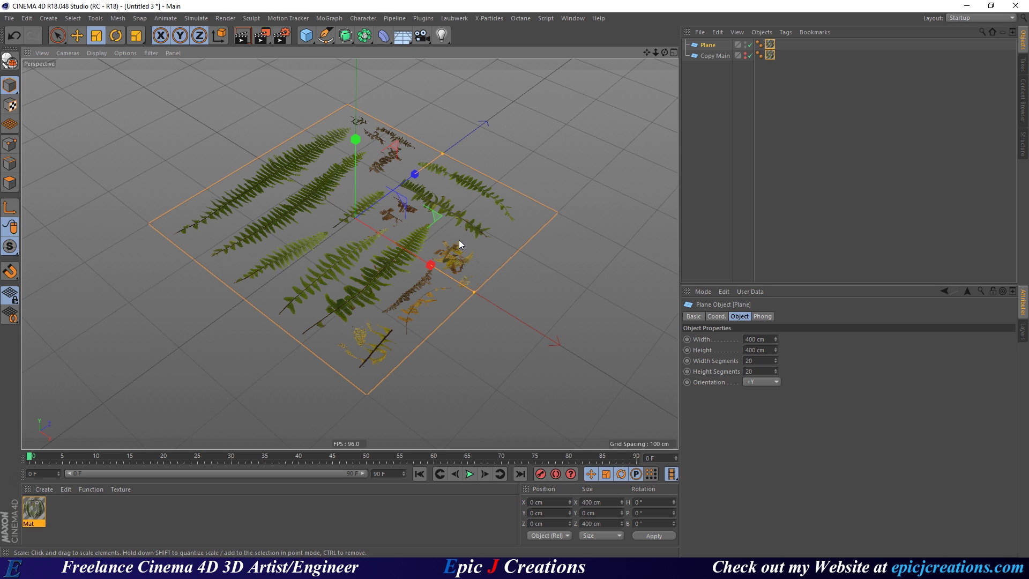
{"action": "key", "text": "n"}
{"action": "key", "text": "b"}
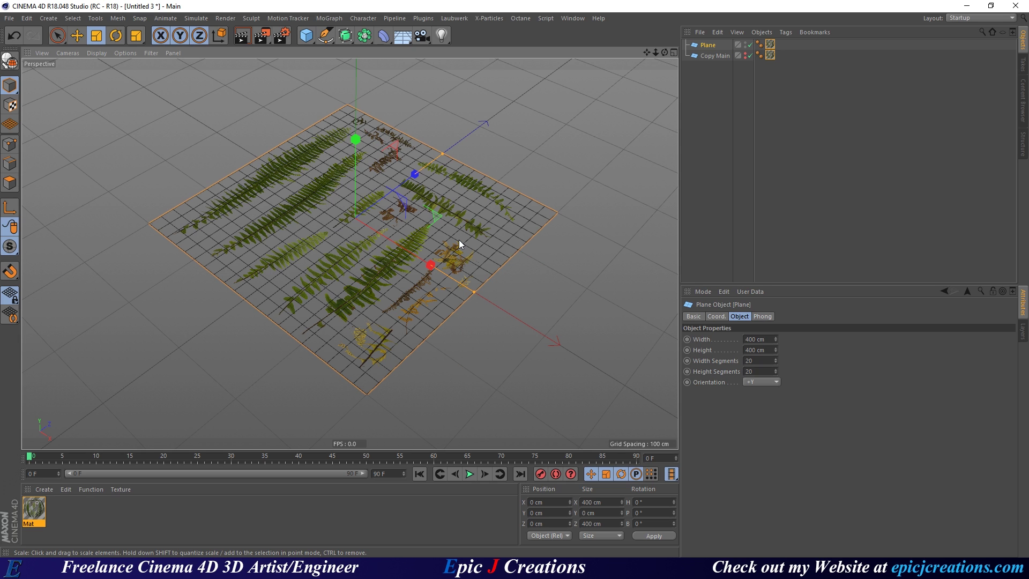
{"action": "left_click_drag", "start_coordinate": [448, 226], "coordinate": [355, 233], "text": "alt"}
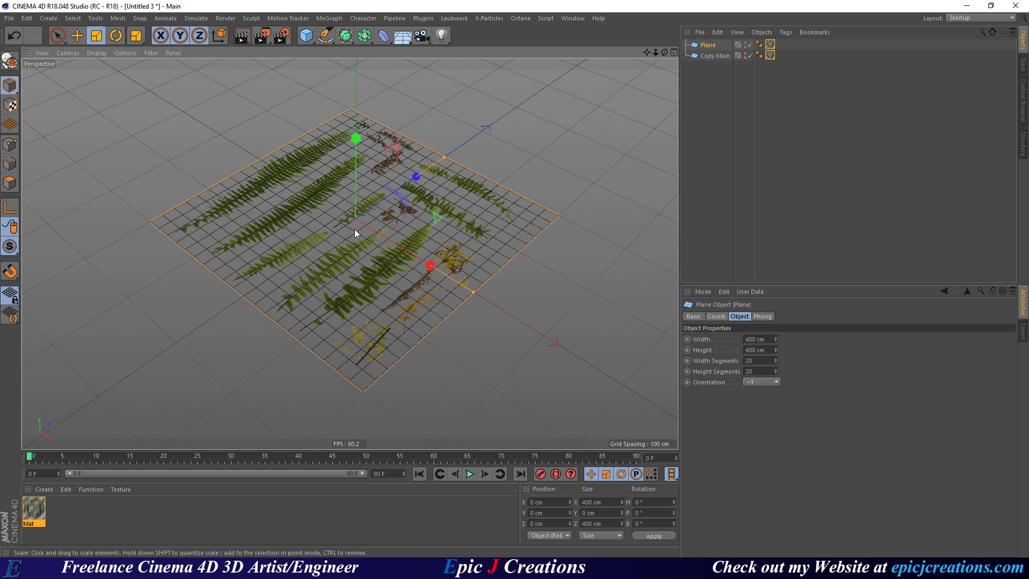
Try Hidden Line display in the Top view and set that view to Gouraud Shading.
{"action": "middle_click", "coordinate": [355, 229]}
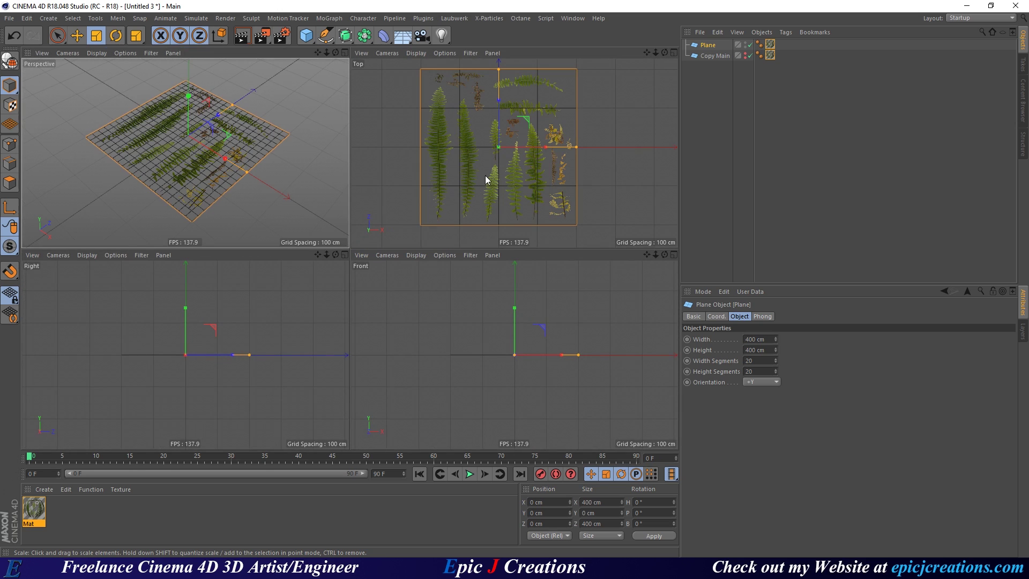
{"action": "middle_click", "coordinate": [494, 175]}
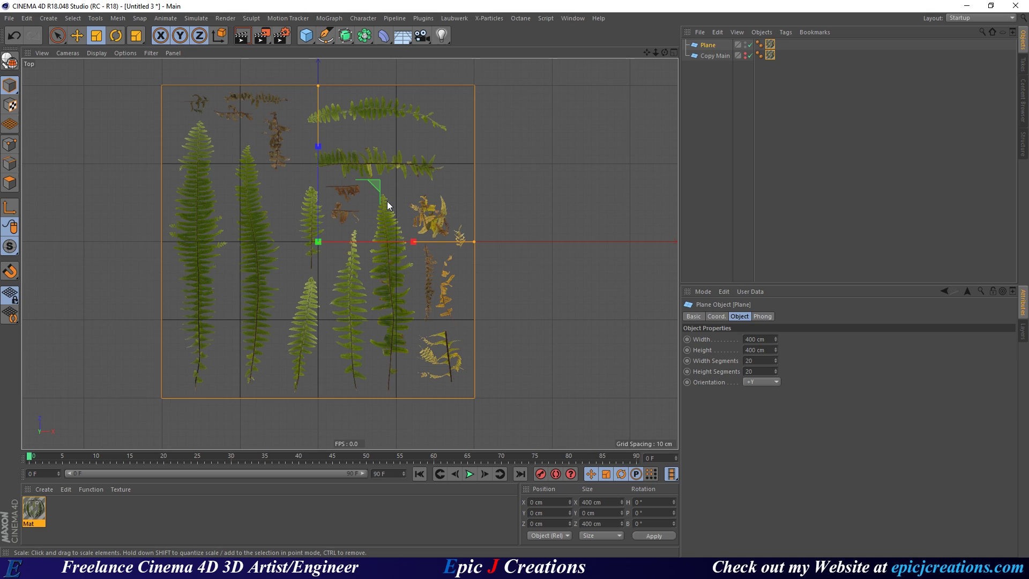
{"action": "left_click", "coordinate": [94, 53]}
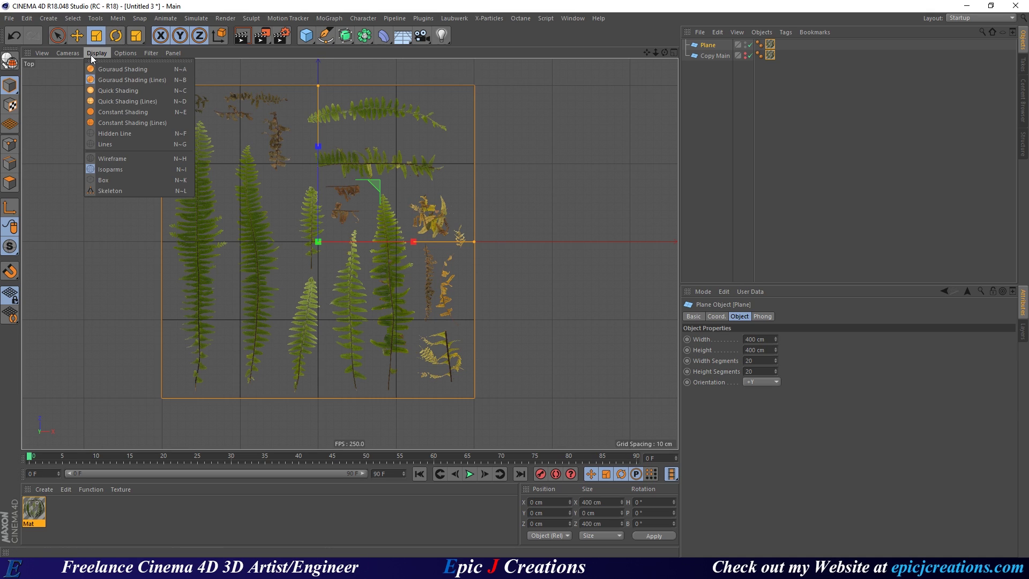
{"action": "left_click", "coordinate": [138, 132]}
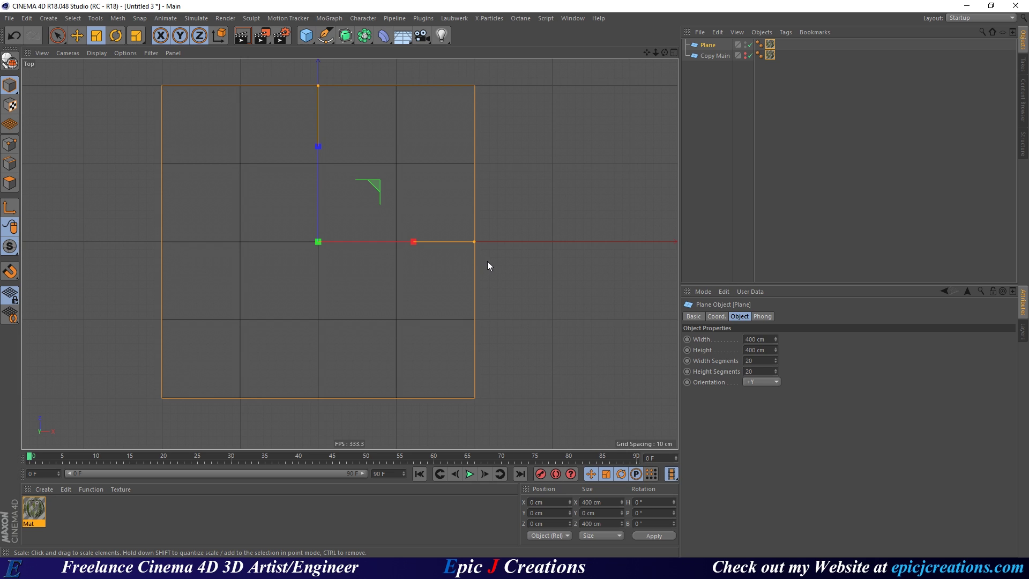
{"action": "key", "text": "n"}
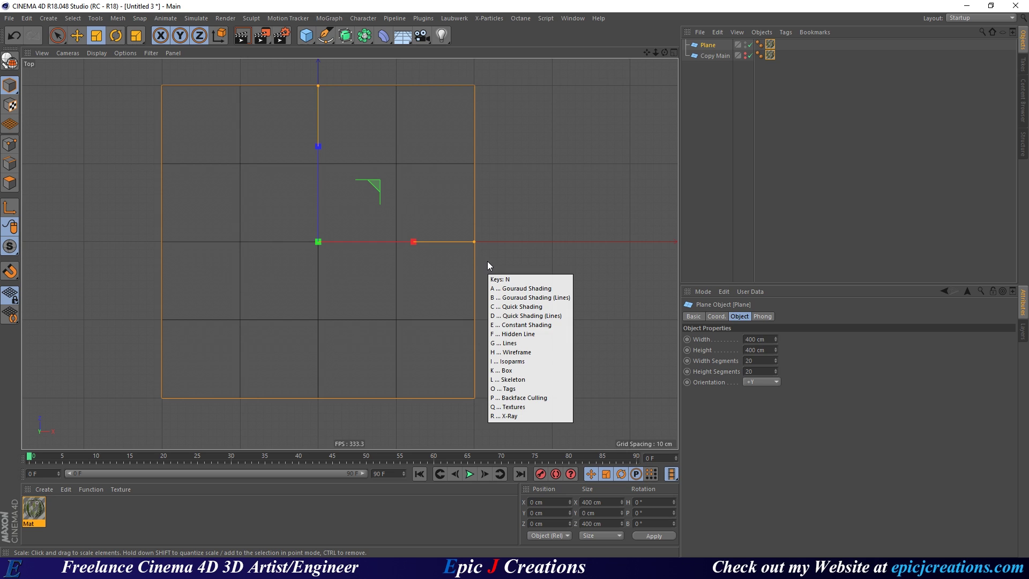
{"action": "key", "text": "a"}
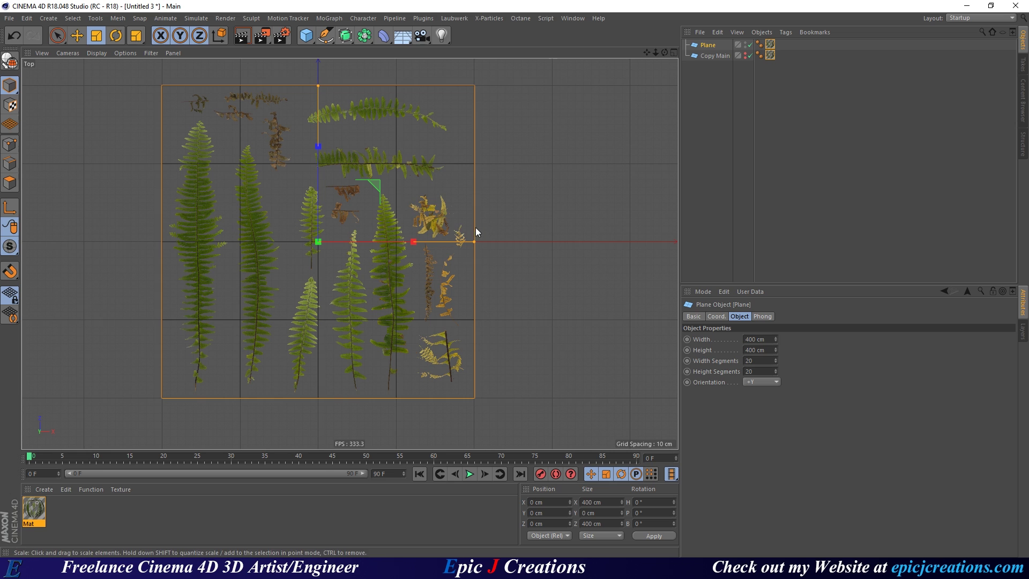
{"action": "scroll", "coordinate": [477, 233], "scroll_direction": "up", "scroll_amount": 8}
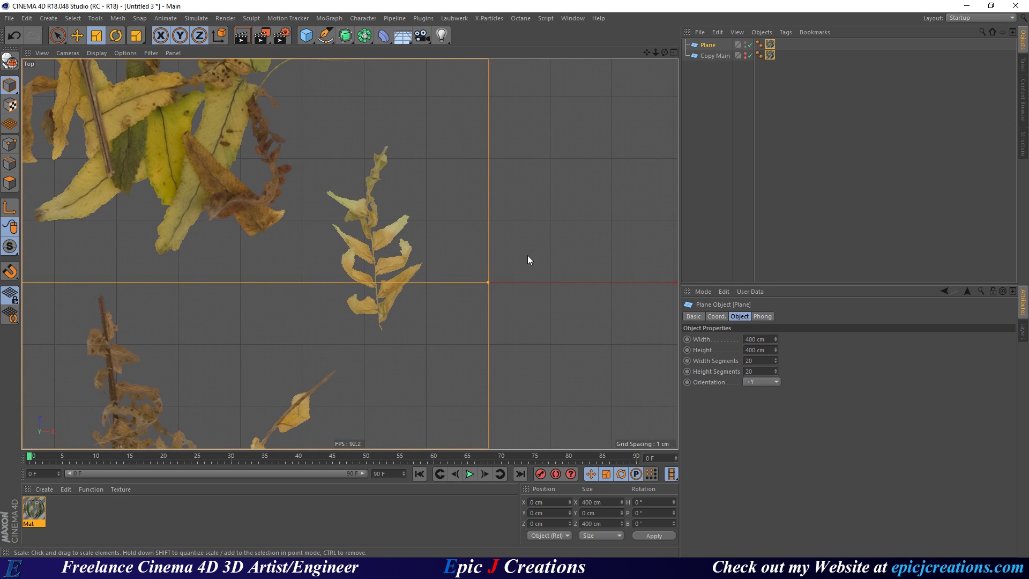
{"action": "scroll", "coordinate": [404, 224], "scroll_direction": "down", "scroll_amount": 5}
Set the Plane's Width Segments and Height Segments to 1.
{"action": "middle_click", "coordinate": [362, 207]}
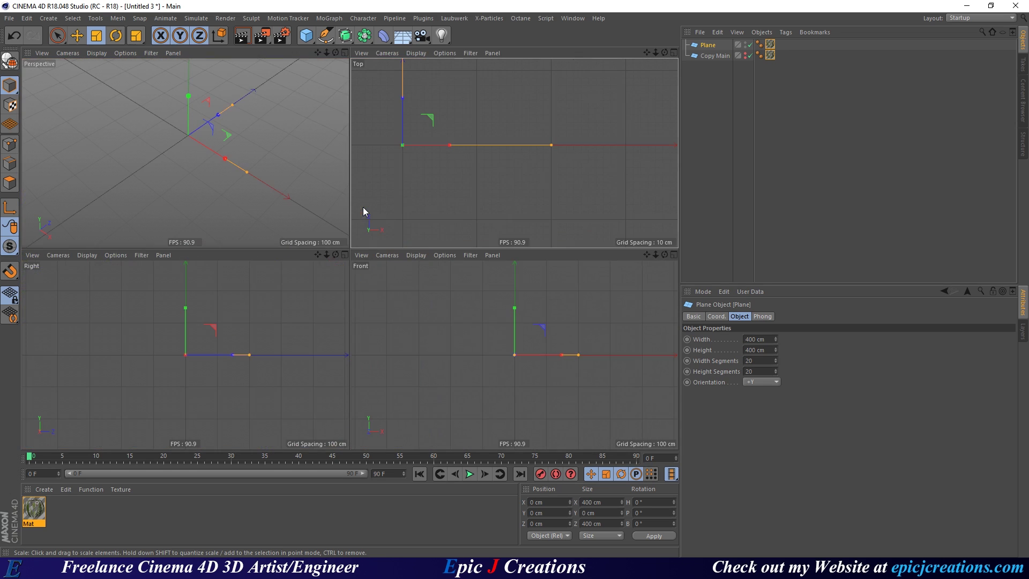
{"action": "middle_click", "coordinate": [233, 143]}
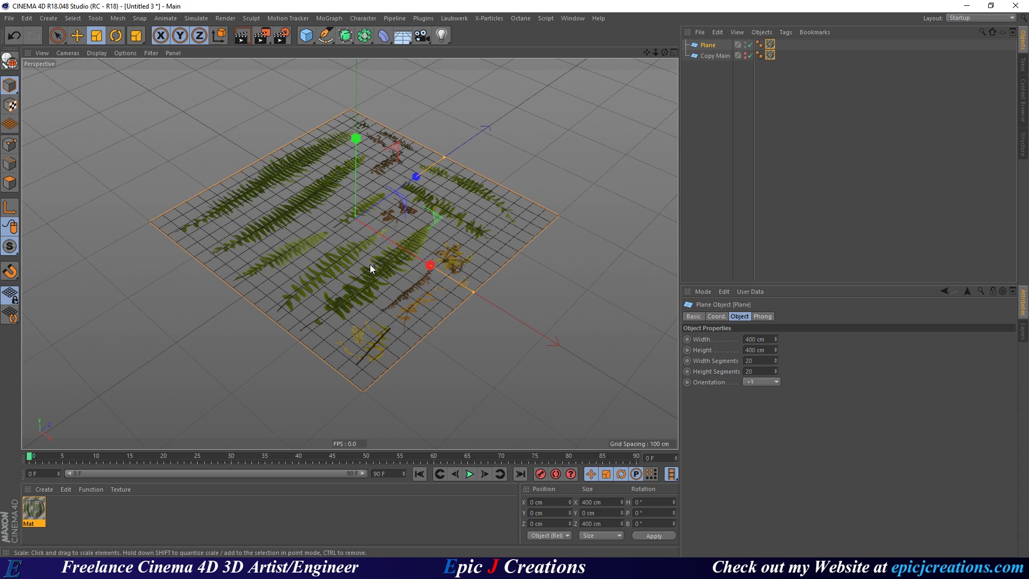
{"action": "left_click", "coordinate": [758, 361]}
{"action": "type", "text": "1"}
{"action": "key", "text": "Tab"}
{"action": "type", "text": "1"}
{"action": "key", "text": "Return"}
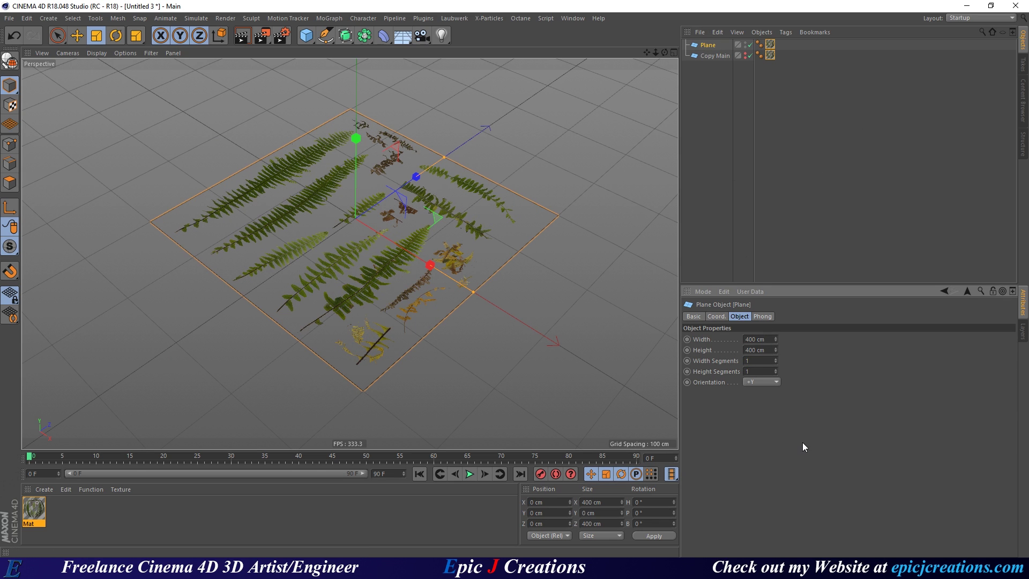
Convert the Plane into an editable polygon object and show all four views.
{"action": "left_click_drag", "start_coordinate": [324, 214], "coordinate": [387, 284], "text": "alt"}
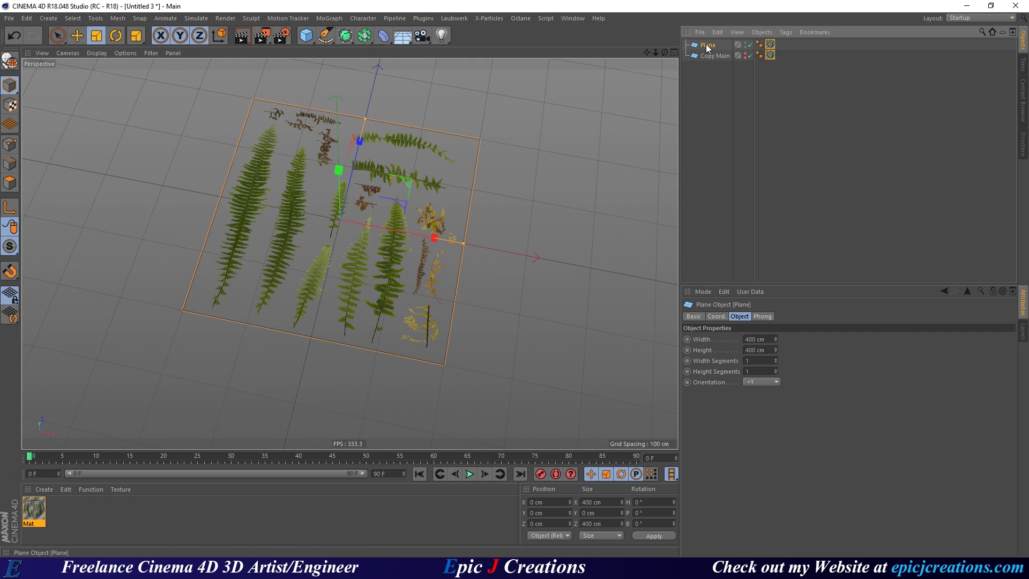
{"action": "key", "text": "c"}
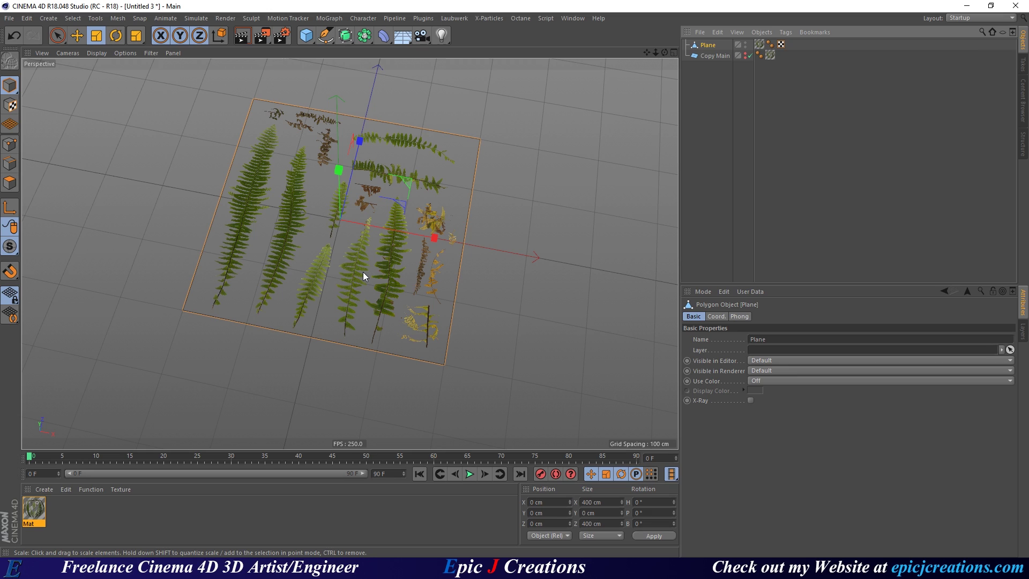
{"action": "middle_click", "coordinate": [359, 255]}
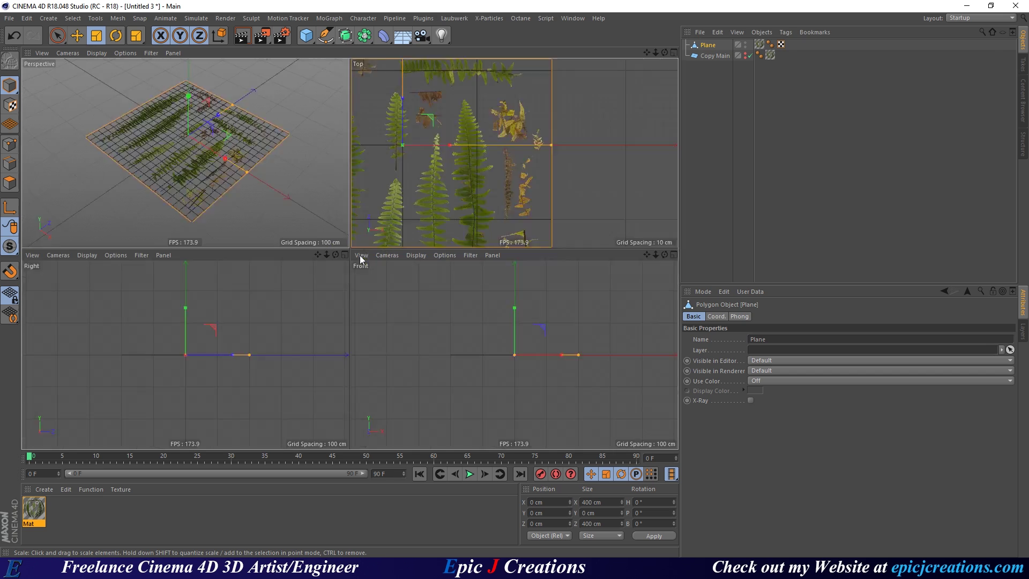
Maximize the Top view, switch to point editing and move the plane's upper-right corner point inward to about X 107 cm, Z 193 cm.
{"action": "middle_click", "coordinate": [445, 198]}
{"action": "scroll", "coordinate": [344, 224], "scroll_direction": "down", "scroll_amount": 5}
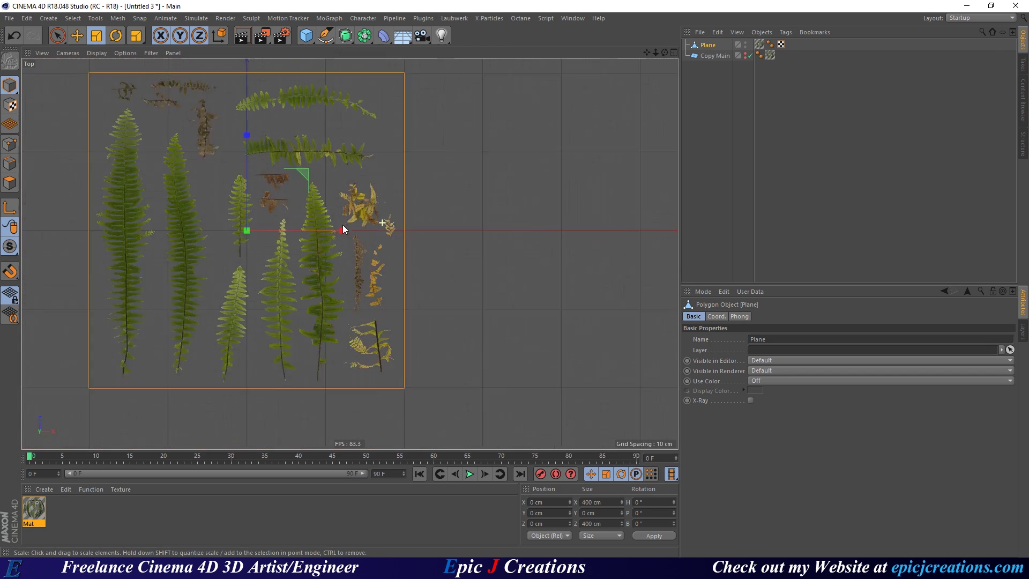
{"action": "left_click", "coordinate": [7, 145]}
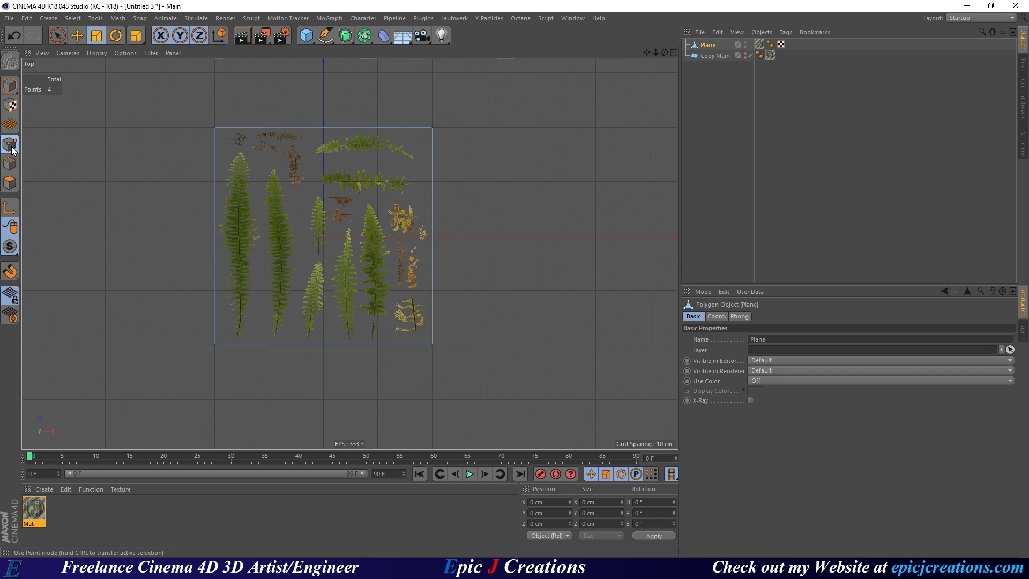
{"action": "scroll", "coordinate": [282, 240], "scroll_direction": "up", "scroll_amount": 2}
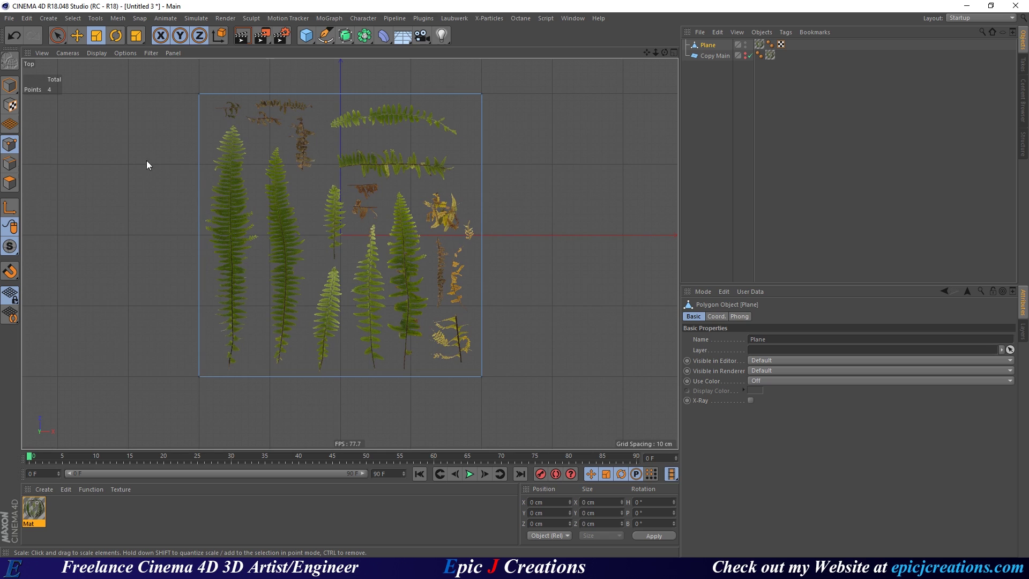
{"action": "left_click", "coordinate": [482, 95]}
{"action": "key", "text": "e"}
{"action": "left_click_drag", "start_coordinate": [509, 177], "coordinate": [460, 173]}
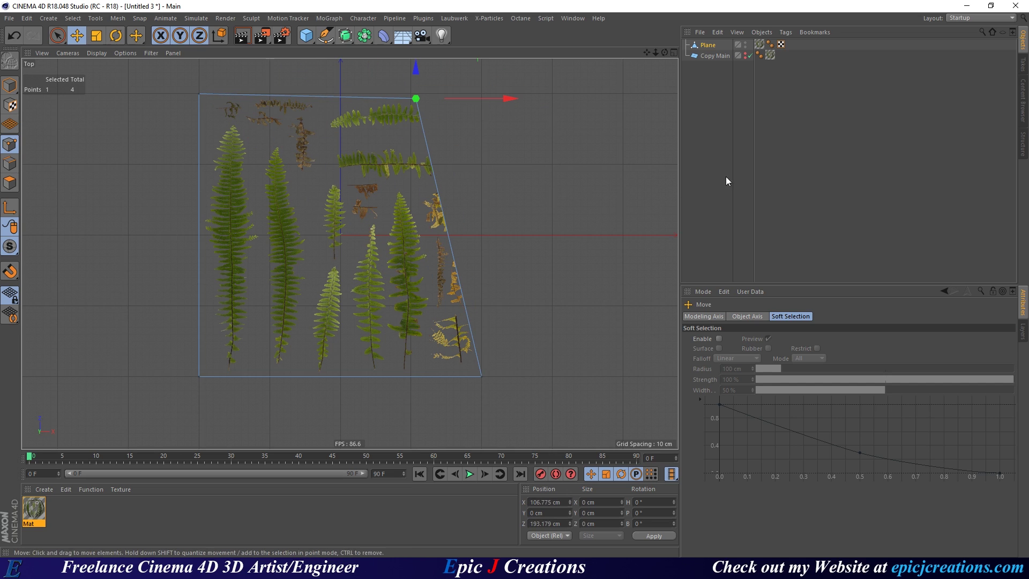
Try UVW Mapping projection on the plane's texture while moving the corner point, and restore the Flat projection.
{"action": "left_click", "coordinate": [759, 45]}
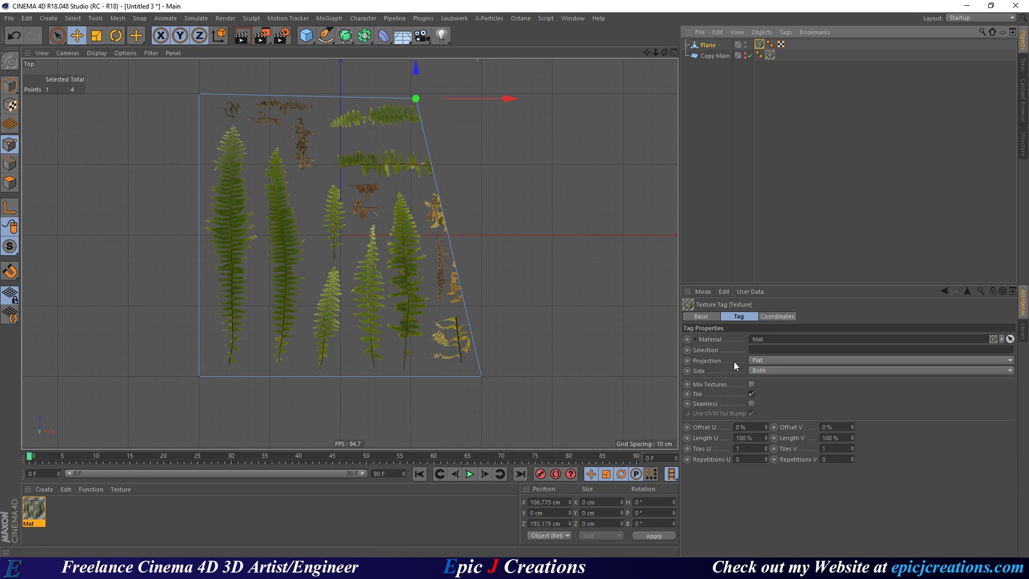
{"action": "left_click", "coordinate": [770, 359]}
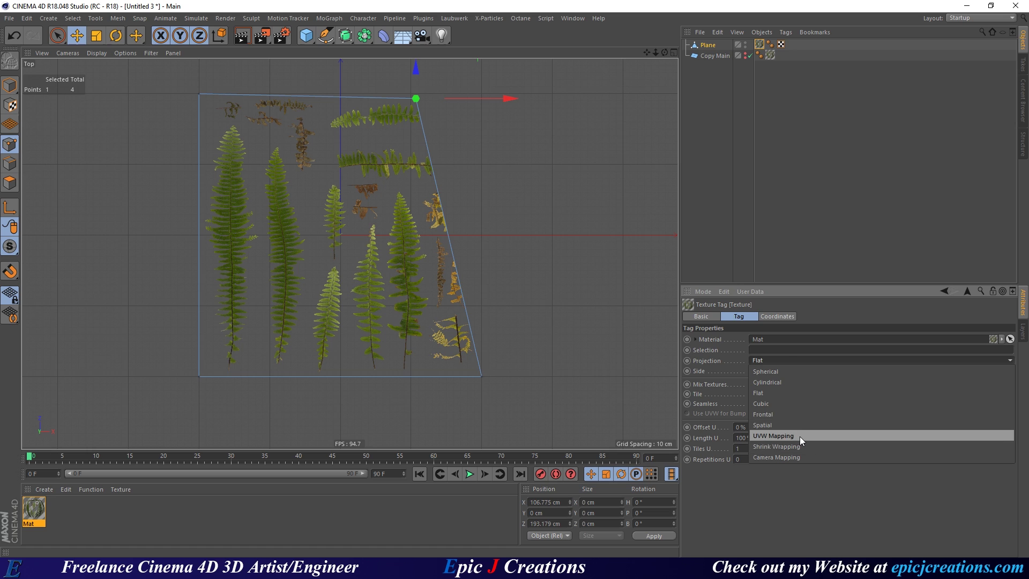
{"action": "left_click", "coordinate": [800, 436]}
{"action": "left_click_drag", "start_coordinate": [455, 148], "coordinate": [431, 197]}
{"action": "left_click", "coordinate": [785, 360]}
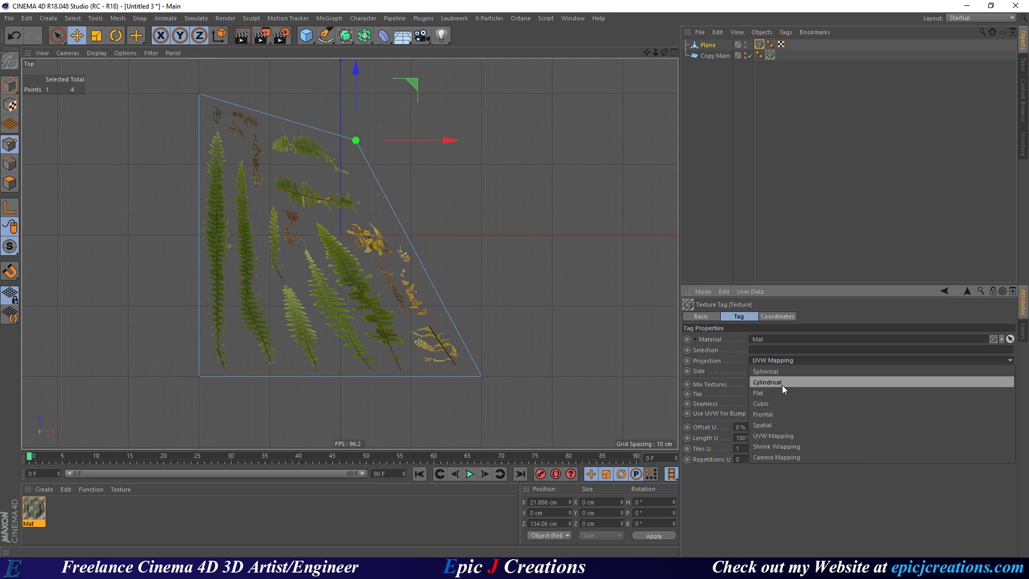
{"action": "left_click", "coordinate": [788, 393]}
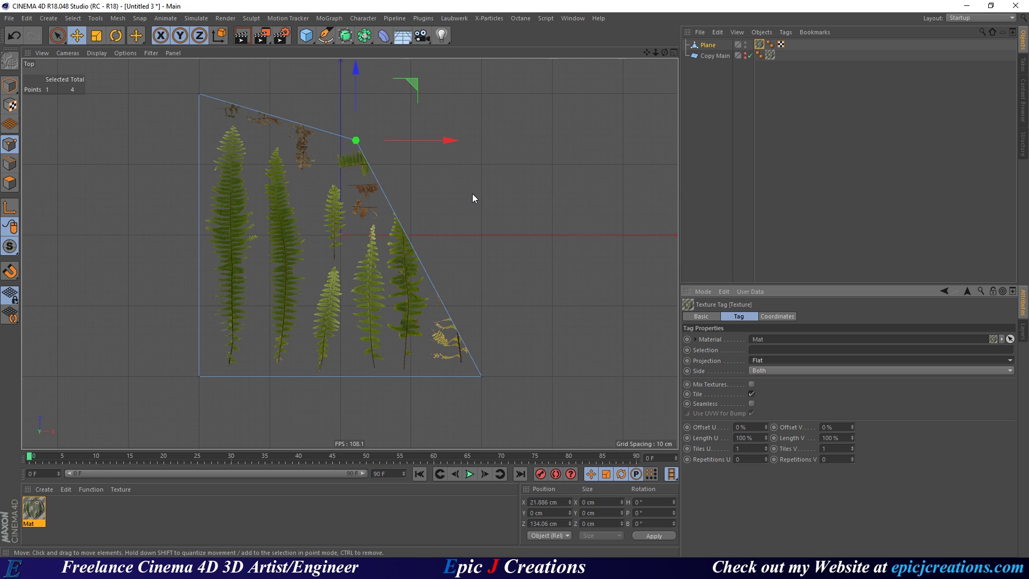
Move the plane's upper corner points and lower-right corner point in to frame only the leftmost fern leaf.
{"action": "left_click_drag", "start_coordinate": [455, 201], "coordinate": [350, 197]}
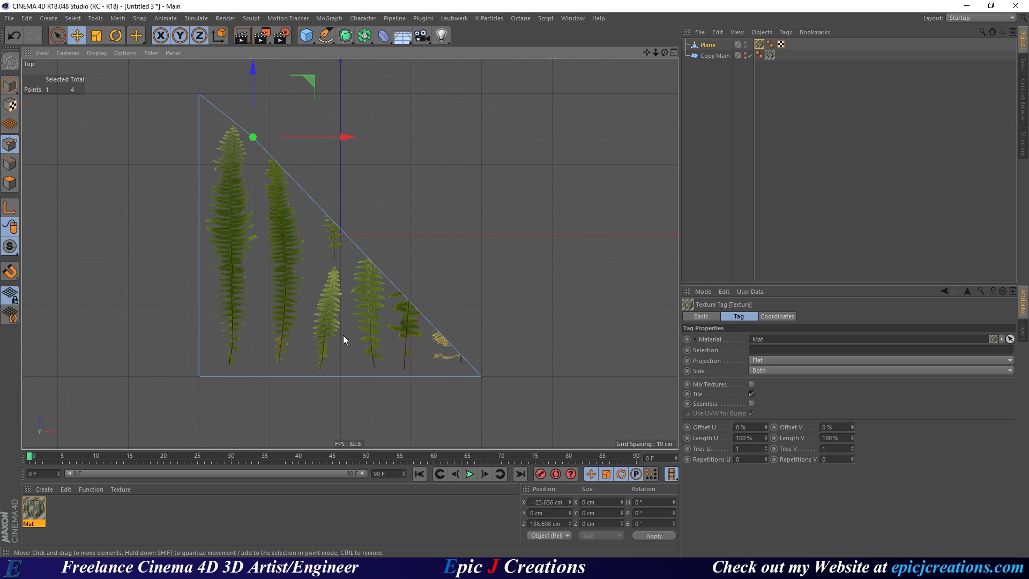
{"action": "left_click_drag", "start_coordinate": [365, 207], "coordinate": [336, 193]}
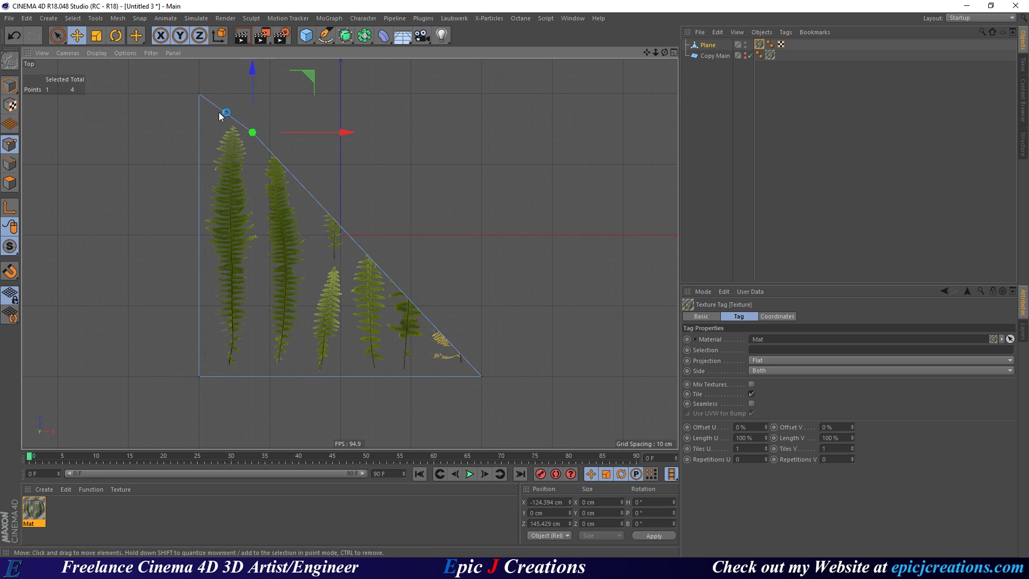
{"action": "left_click_drag", "start_coordinate": [200, 96], "coordinate": [165, 143]}
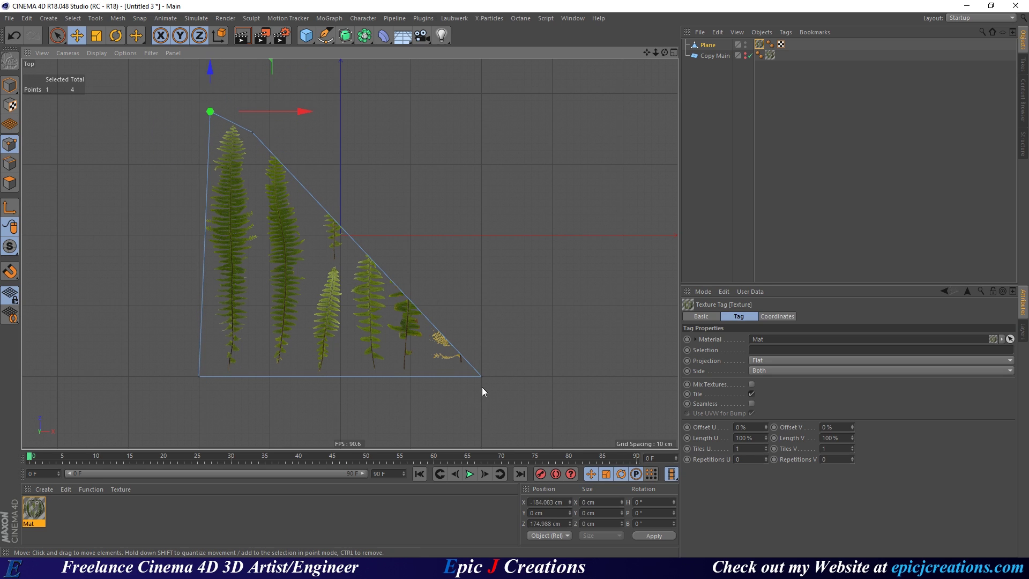
{"action": "left_click_drag", "start_coordinate": [481, 377], "coordinate": [244, 404]}
{"action": "left_click", "coordinate": [252, 132]}
{"action": "mouse_move", "coordinate": [231, 205]}
{"action": "left_mouse_down"}
{"action": "mouse_move", "coordinate": [227, 197]}
{"action": "mouse_move", "coordinate": [236, 206]}
{"action": "left_mouse_up"}
Refine the outline around the first fern by adjusting the upper-right corner and lowering both bottom corner points slightly below the stem.
{"action": "scroll", "coordinate": [242, 248], "scroll_direction": "up", "scroll_amount": 4}
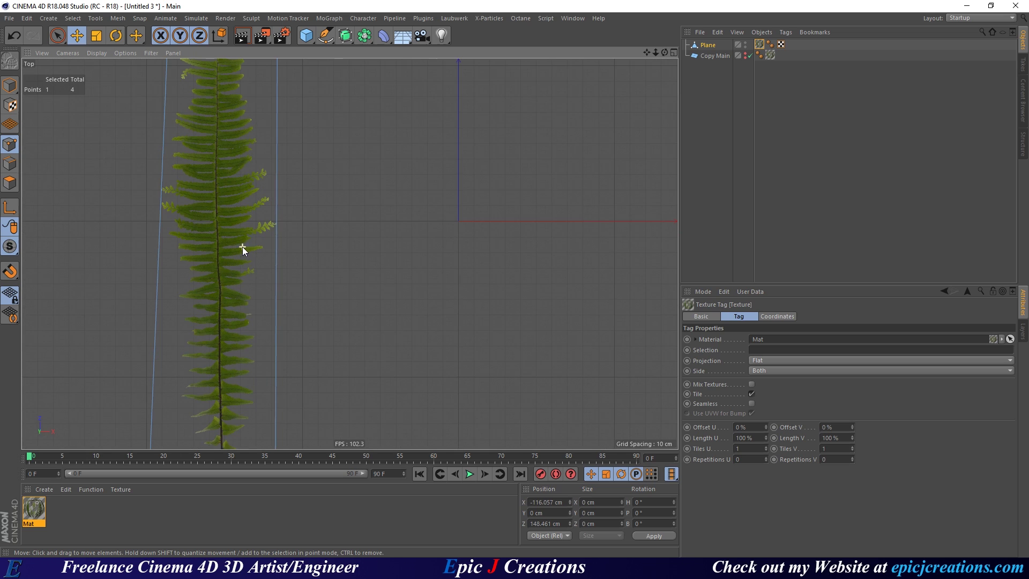
{"action": "scroll", "coordinate": [293, 282], "scroll_direction": "down", "scroll_amount": 3}
{"action": "left_click", "coordinate": [273, 173]}
{"action": "left_click_drag", "start_coordinate": [283, 231], "coordinate": [280, 235]}
{"action": "middle_click_drag", "start_coordinate": [346, 338], "coordinate": [294, 193], "text": "alt"}
{"action": "left_click", "coordinate": [249, 324]}
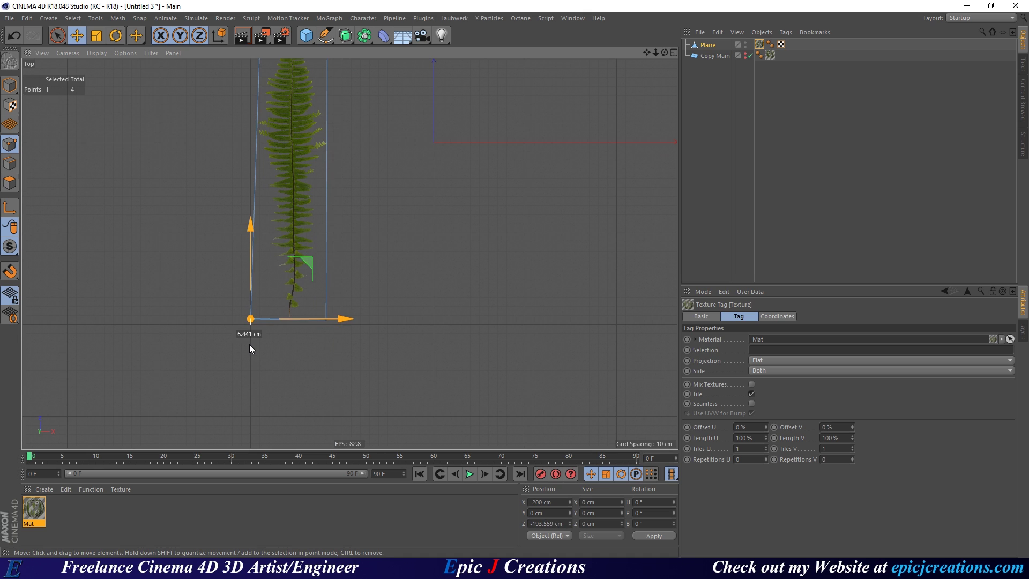
{"action": "left_click", "coordinate": [326, 319]}
{"action": "left_click_drag", "start_coordinate": [321, 337], "coordinate": [322, 350]}
{"action": "scroll", "coordinate": [281, 337], "scroll_direction": "down", "scroll_amount": 2}
{"action": "scroll", "coordinate": [289, 321], "scroll_direction": "up", "scroll_amount": 5}
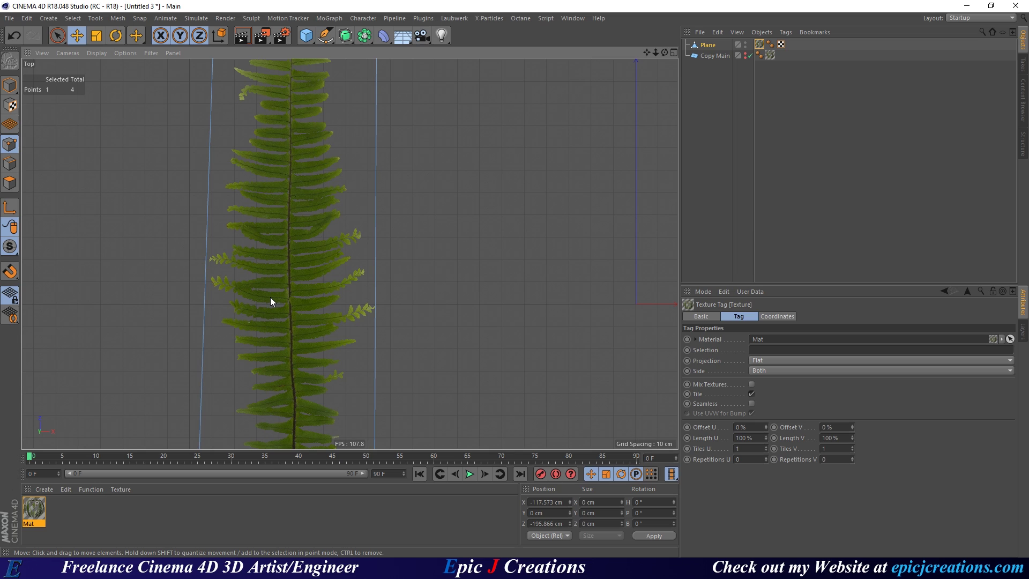
Add a Loop Cut across the fern plane near its widest part at about 45% offset.
{"action": "key", "text": "k"}
{"action": "key", "text": "l"}
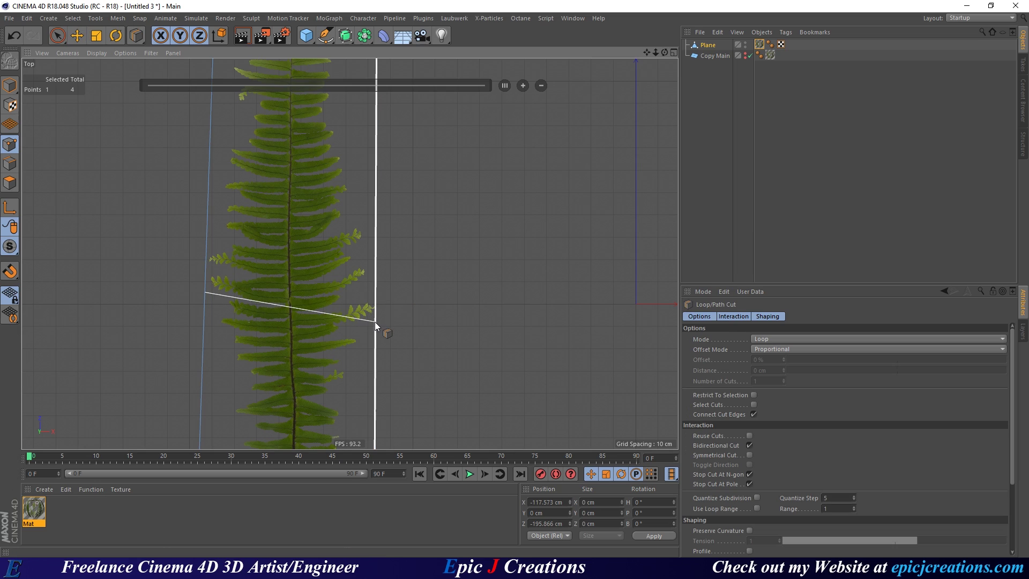
{"action": "key", "text": "k"}
{"action": "left_click", "coordinate": [375, 321]}
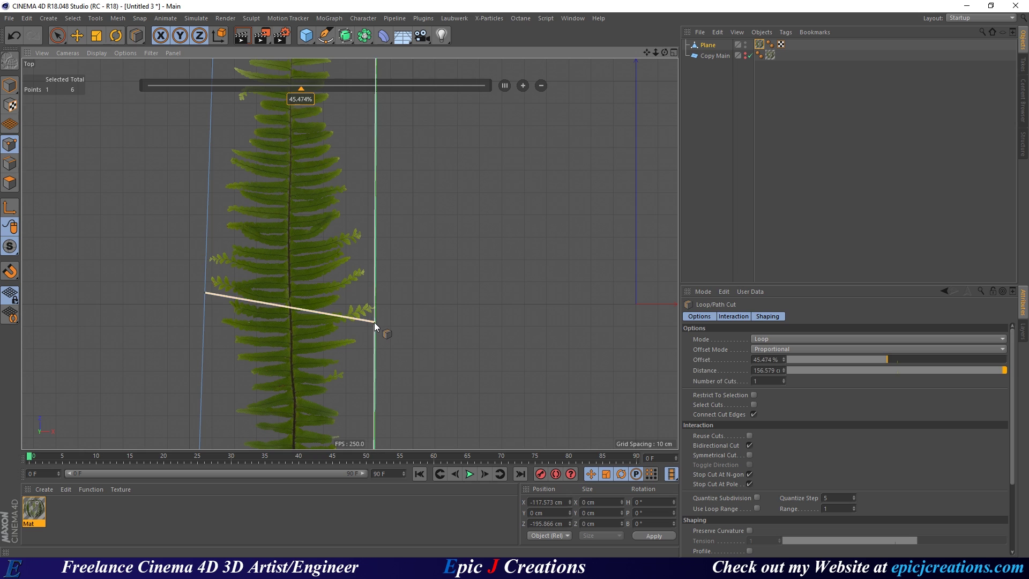
{"action": "scroll", "coordinate": [297, 298], "scroll_direction": "down", "scroll_amount": 5}
{"action": "scroll", "coordinate": [291, 318], "scroll_direction": "up", "scroll_amount": 3}
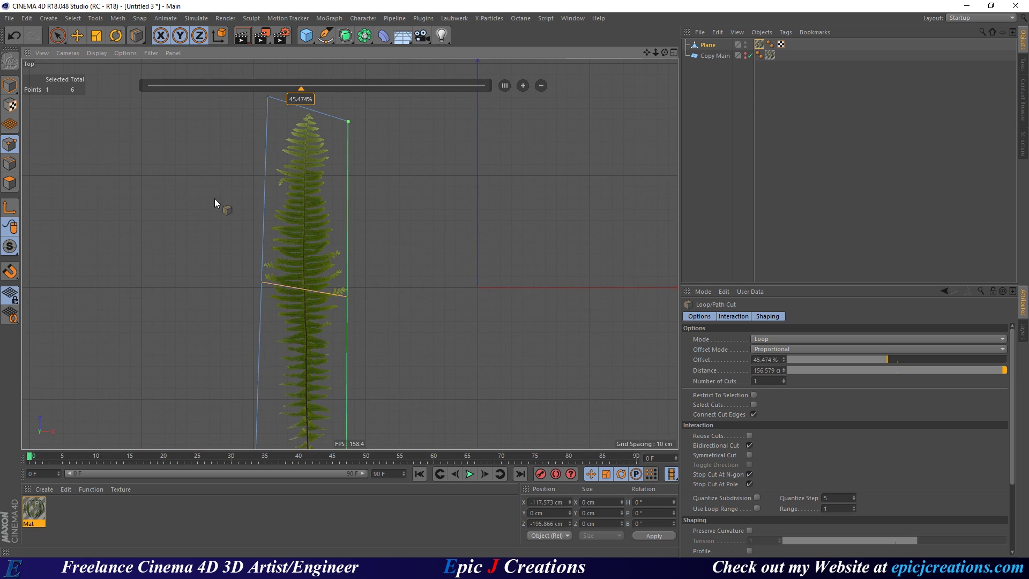
Move the two loop-cut points outward and level them so the plane's middle clears the fern's widest leaflets.
{"action": "key", "text": "e"}
{"action": "left_click", "coordinate": [261, 283]}
{"action": "mouse_move", "coordinate": [207, 324]}
{"action": "left_mouse_down"}
{"action": "mouse_move", "coordinate": [206, 337]}
{"action": "mouse_move", "coordinate": [201, 331]}
{"action": "left_mouse_up"}
{"action": "left_click", "coordinate": [348, 296]}
{"action": "left_click_drag", "start_coordinate": [327, 355], "coordinate": [331, 347]}
Move the two upper corner points inward to taper the plane tightly around the fern's tip.
{"action": "left_click_drag", "start_coordinate": [268, 97], "coordinate": [261, 167]}
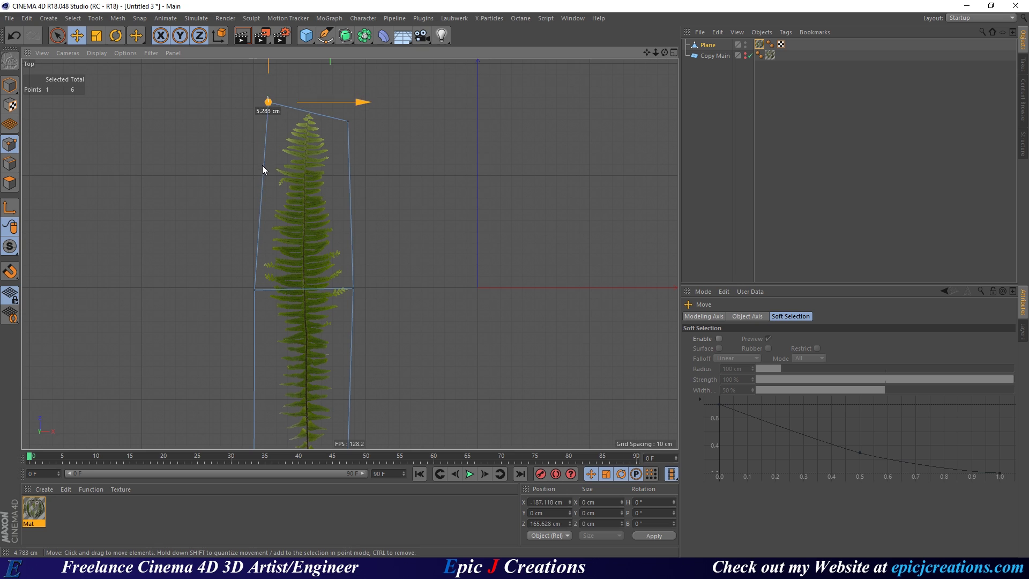
{"action": "left_click_drag", "start_coordinate": [348, 123], "coordinate": [291, 159]}
{"action": "left_click", "coordinate": [268, 103]}
{"action": "left_click", "coordinate": [341, 119]}
{"action": "left_click_drag", "start_coordinate": [363, 159], "coordinate": [350, 157]}
{"action": "left_click", "coordinate": [280, 111]}
{"action": "left_click_drag", "start_coordinate": [287, 162], "coordinate": [289, 162]}
{"action": "middle_click_drag", "start_coordinate": [315, 337], "coordinate": [304, 278], "text": "alt"}
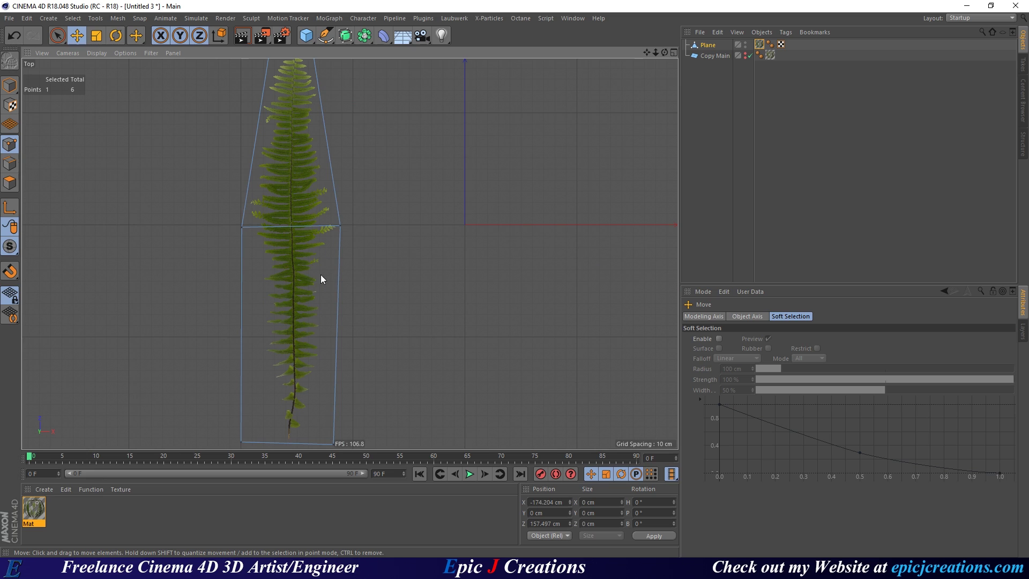
Taper the plane's lower end by moving the bottom corner points toward the stem, and deselect the points.
{"action": "middle_click_drag", "start_coordinate": [282, 337], "coordinate": [282, 229], "text": "alt"}
{"action": "left_click", "coordinate": [242, 338]}
{"action": "mouse_move", "coordinate": [259, 371]}
{"action": "left_mouse_down"}
{"action": "mouse_move", "coordinate": [303, 363]}
{"action": "mouse_move", "coordinate": [278, 365]}
{"action": "left_mouse_up"}
{"action": "left_click", "coordinate": [334, 360]}
{"action": "left_click", "coordinate": [334, 338]}
{"action": "left_click", "coordinate": [262, 337]}
{"action": "middle_click_drag", "start_coordinate": [357, 169], "coordinate": [347, 255], "text": "alt"}
{"action": "left_click", "coordinate": [411, 242]}
{"action": "scroll", "coordinate": [286, 257], "scroll_direction": "down", "scroll_amount": 4}
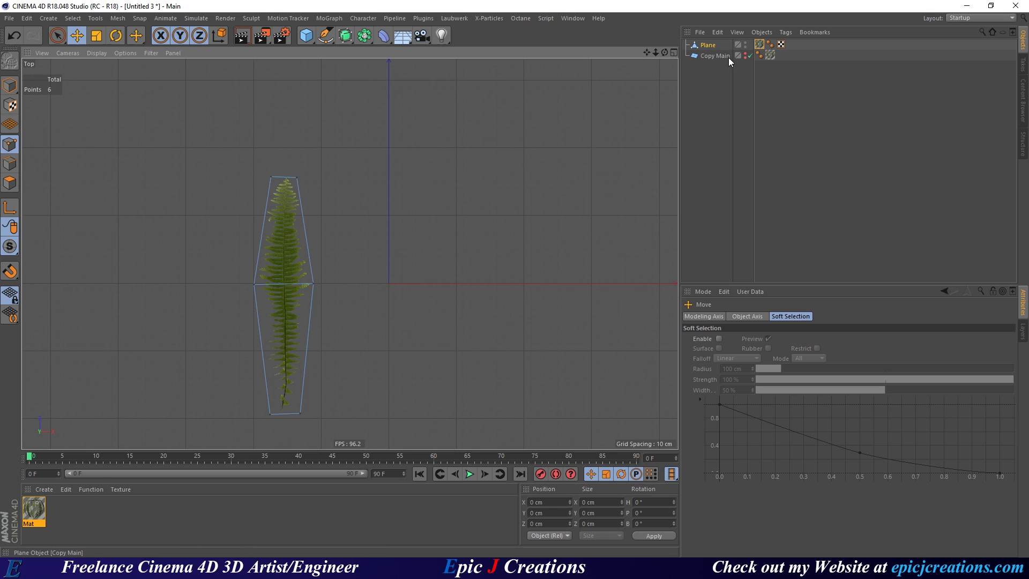
Rename the fitted Plane object as Leaf 1.
{"action": "double_click", "coordinate": [709, 45]}
{"action": "type", "text": "Leaf 1"}
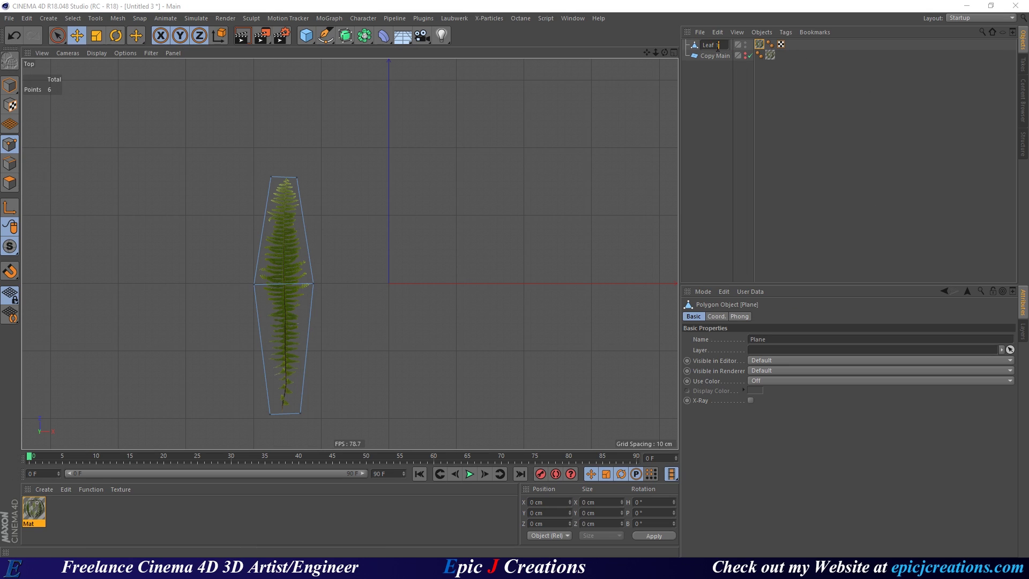
{"action": "key", "text": "Return"}
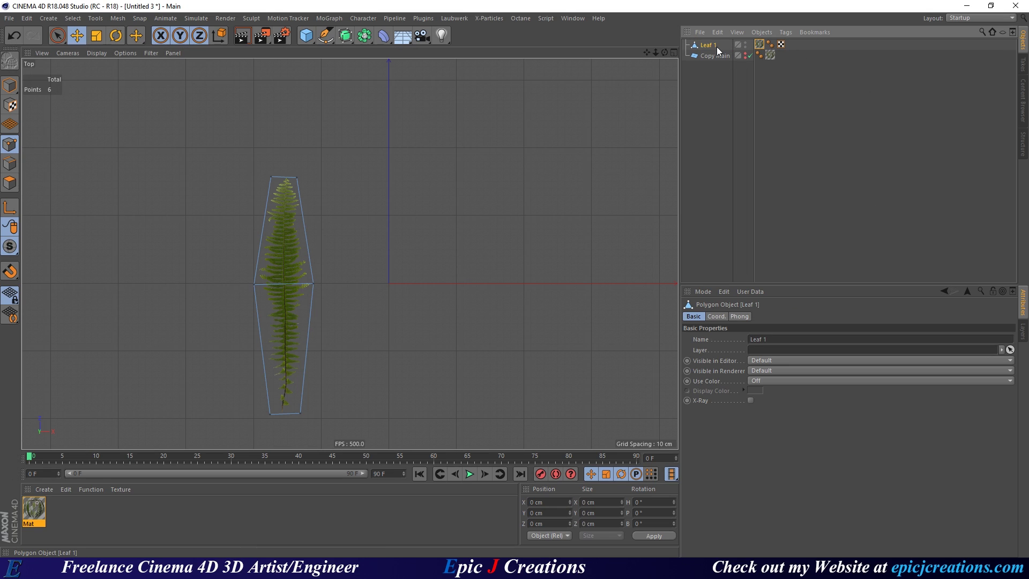
Hide Leaf 1 in both the editor and the renderer, and show Copy Main again.
{"action": "left_click", "coordinate": [745, 47], "text": "ctrl"}
{"action": "left_click", "coordinate": [746, 47], "text": "ctrl"}
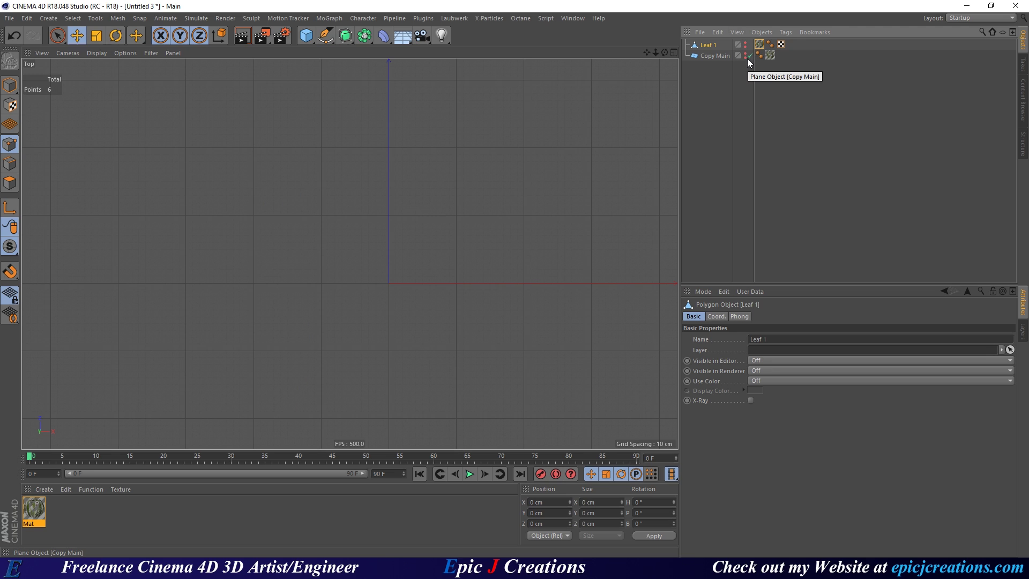
{"action": "left_click", "coordinate": [748, 56]}
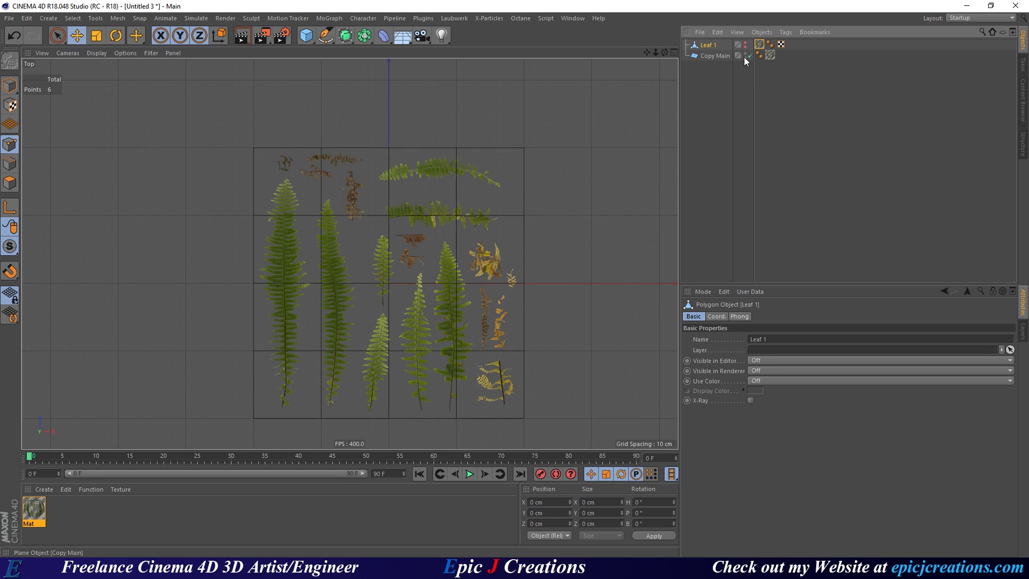
Set Copy Main's Width Segments and Height Segments to 1.
{"action": "left_click", "coordinate": [716, 55]}
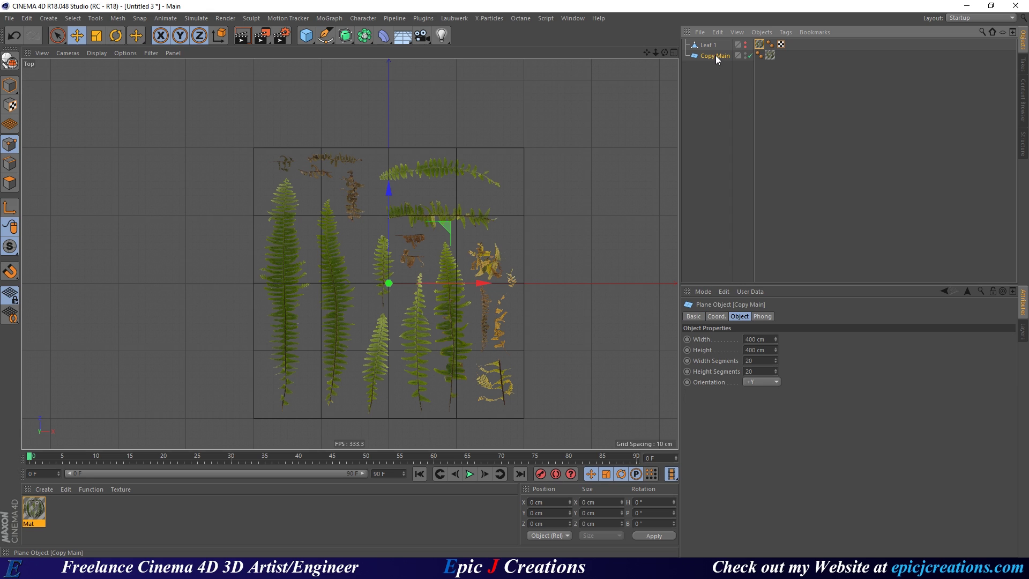
{"action": "left_click", "coordinate": [758, 360]}
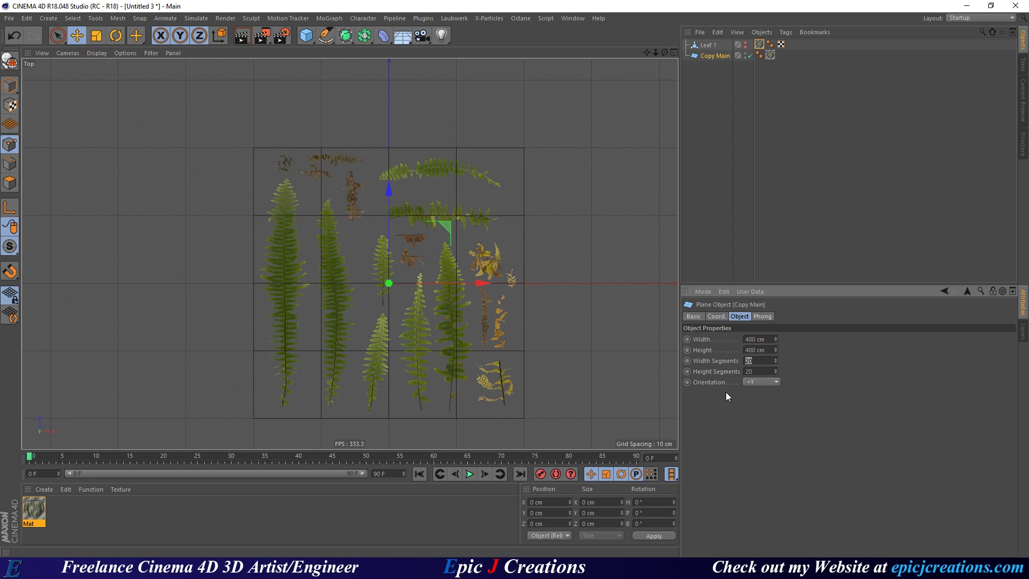
{"action": "type", "text": "1"}
{"action": "key", "text": "Return"}
Duplicate Copy Main above Leaf 1, hide the original, and convert the duplicate into an editable polygon object.
{"action": "left_click_drag", "start_coordinate": [715, 56], "coordinate": [711, 43], "text": "ctrl"}
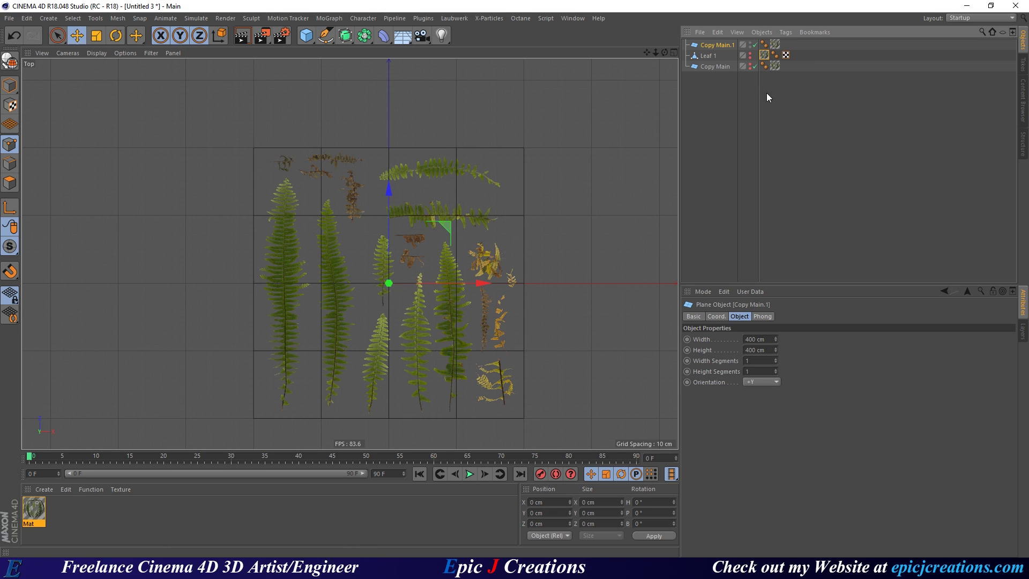
{"action": "key", "text": "c"}
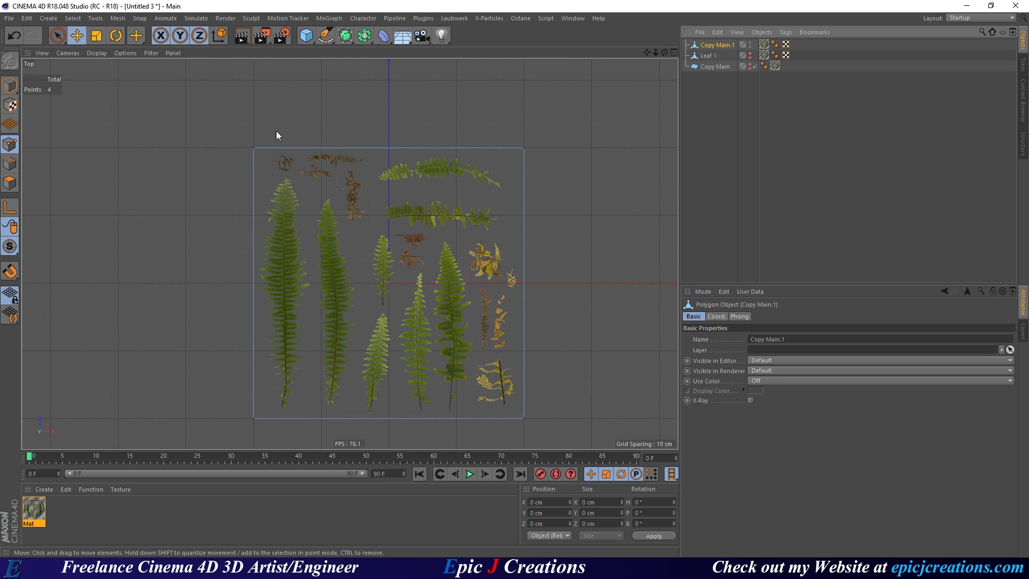
Move all four corner points of Copy Main.1 inward to frame only the second fern from the left.
{"action": "left_click", "coordinate": [251, 149]}
{"action": "left_click_drag", "start_coordinate": [289, 222], "coordinate": [342, 265]}
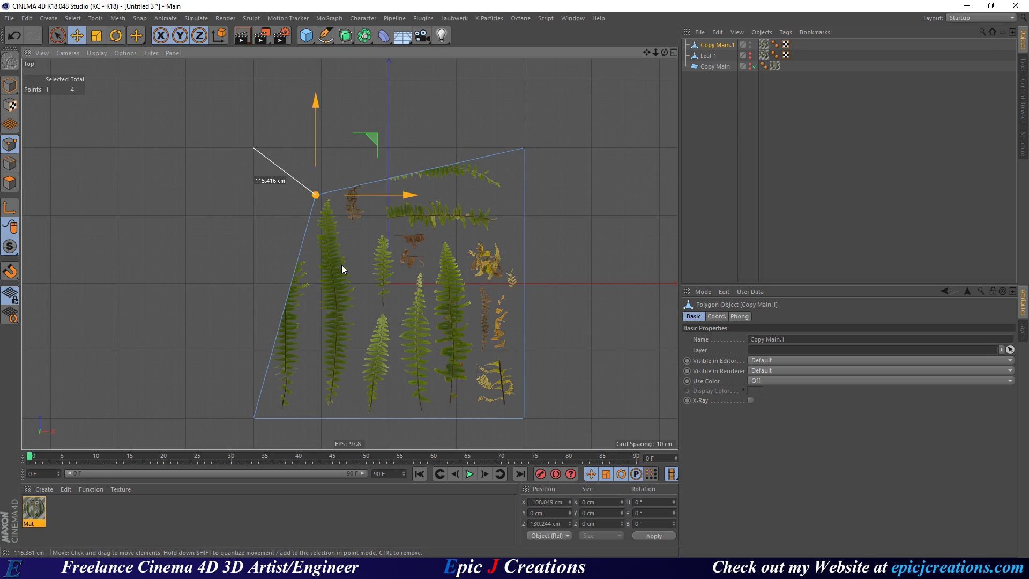
{"action": "left_click_drag", "start_coordinate": [257, 420], "coordinate": [373, 392]}
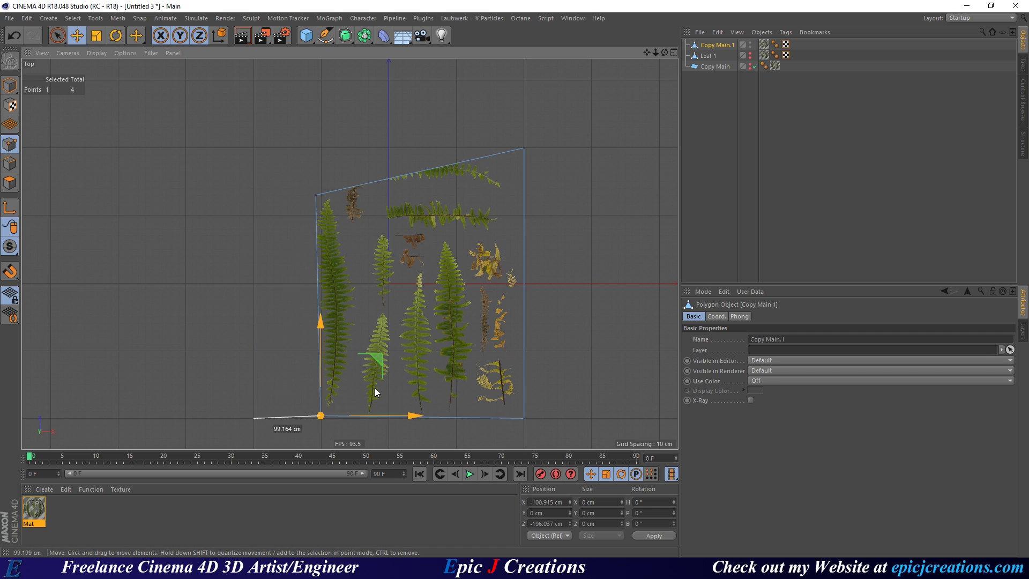
{"action": "left_click", "coordinate": [524, 418]}
{"action": "left_click_drag", "start_coordinate": [485, 400], "coordinate": [312, 399]}
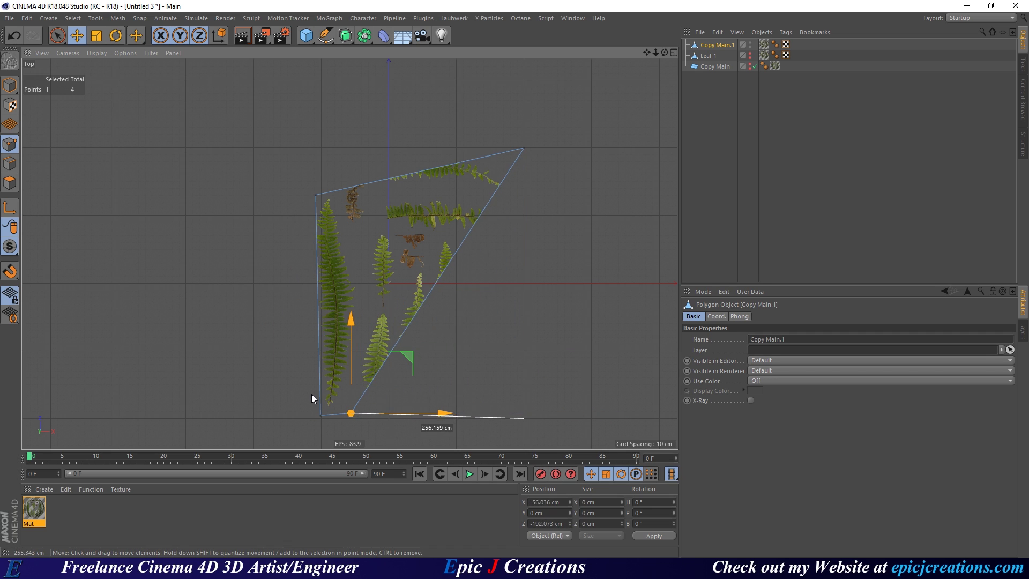
{"action": "left_click_drag", "start_coordinate": [522, 150], "coordinate": [220, 296]}
Adjust the upper corner points of Copy Main.1 closely around the second fern's tip, placing the right one near X -64 cm, Z 127 cm.
{"action": "scroll", "coordinate": [393, 283], "scroll_direction": "up", "scroll_amount": 3}
{"action": "scroll", "coordinate": [256, 140], "scroll_direction": "up", "scroll_amount": 3}
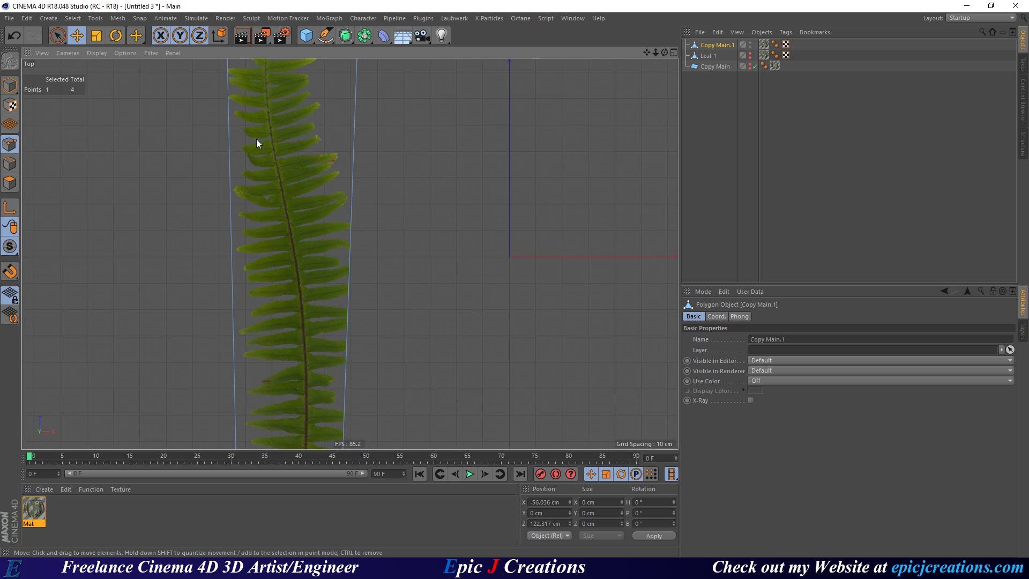
{"action": "scroll", "coordinate": [256, 143], "scroll_direction": "down", "scroll_amount": 3}
{"action": "left_click", "coordinate": [298, 143]}
{"action": "left_click", "coordinate": [410, 155]}
{"action": "left_click_drag", "start_coordinate": [384, 194], "coordinate": [356, 207]}
{"action": "middle_click_drag", "start_coordinate": [365, 210], "coordinate": [355, 150], "text": "alt"}
{"action": "scroll", "coordinate": [367, 290], "scroll_direction": "down", "scroll_amount": 2}
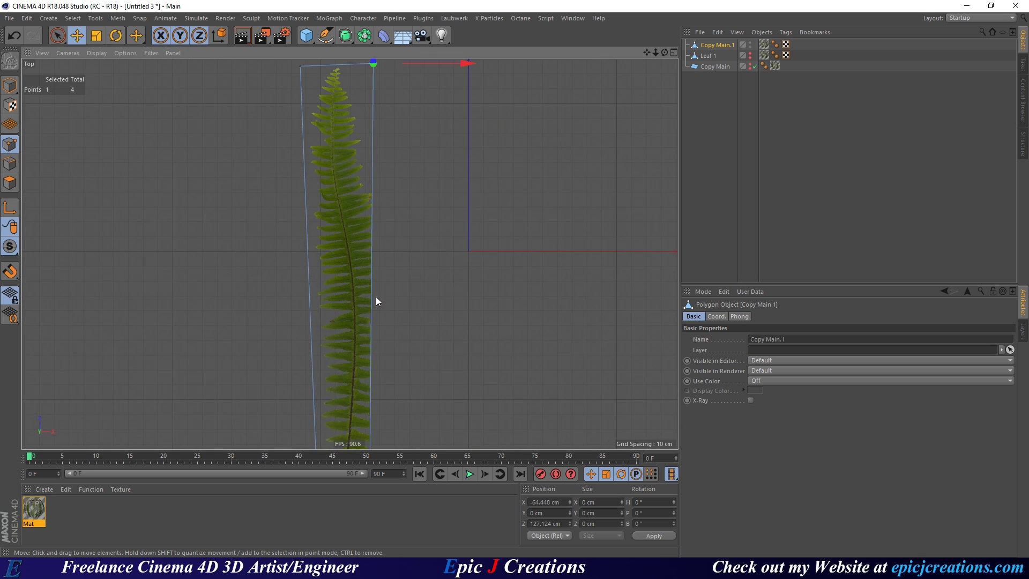
Refine the lower corner points of Copy Main.1 around the second fern's stem, placing the left one near X -103 cm, Z -185 cm.
{"action": "scroll", "coordinate": [367, 293], "scroll_direction": "down", "scroll_amount": 1}
{"action": "middle_click_drag", "start_coordinate": [368, 294], "coordinate": [342, 244], "text": "alt"}
{"action": "mouse_move", "coordinate": [288, 396]}
{"action": "left_mouse_down"}
{"action": "mouse_move", "coordinate": [283, 424]}
{"action": "mouse_move", "coordinate": [286, 411]}
{"action": "left_mouse_up"}
{"action": "middle_click_drag", "start_coordinate": [330, 314], "coordinate": [339, 339], "text": "alt"}
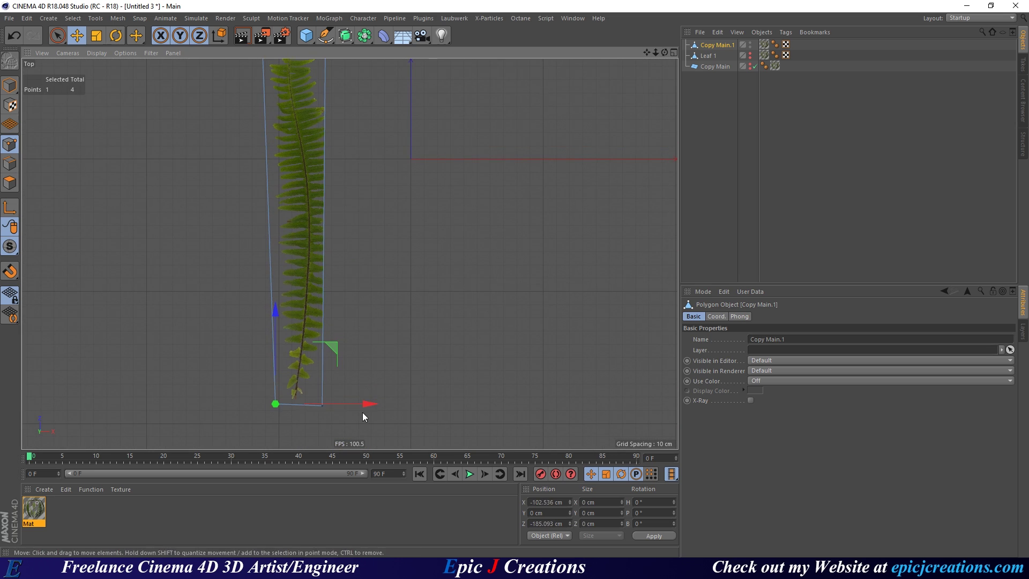
{"action": "left_click", "coordinate": [323, 409]}
{"action": "mouse_move", "coordinate": [423, 403]}
{"action": "left_mouse_down"}
{"action": "mouse_move", "coordinate": [448, 406]}
{"action": "mouse_move", "coordinate": [427, 406]}
{"action": "left_mouse_up"}
Move the upper right corner point of Copy Main.1 inward beside the fern's tip, to about X -77 cm.
{"action": "middle_click_drag", "start_coordinate": [292, 164], "coordinate": [300, 289], "text": "alt"}
{"action": "left_click", "coordinate": [333, 116]}
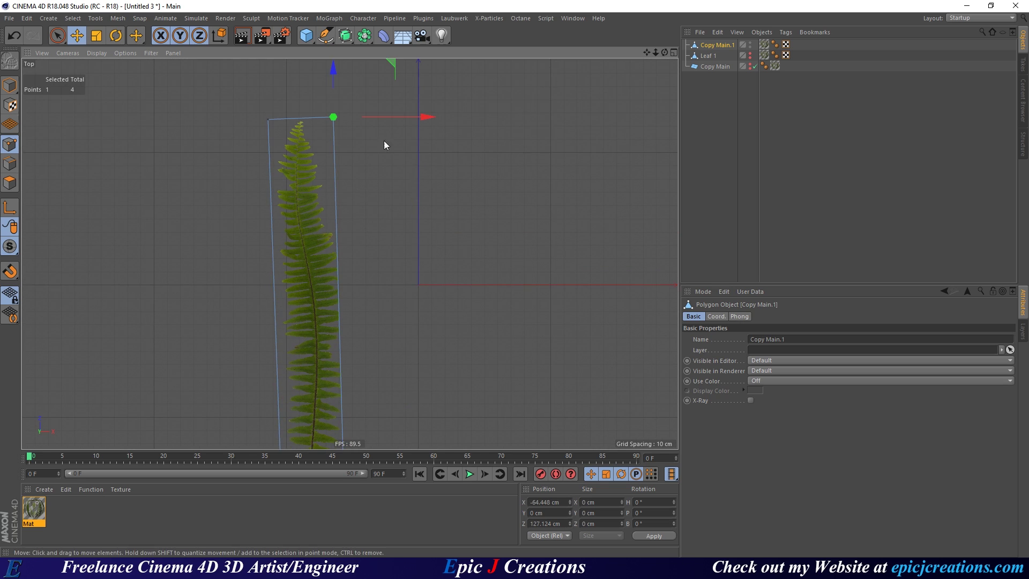
{"action": "left_click_drag", "start_coordinate": [424, 119], "coordinate": [403, 129]}
{"action": "middle_click_drag", "start_coordinate": [320, 296], "coordinate": [293, 214], "text": "alt"}
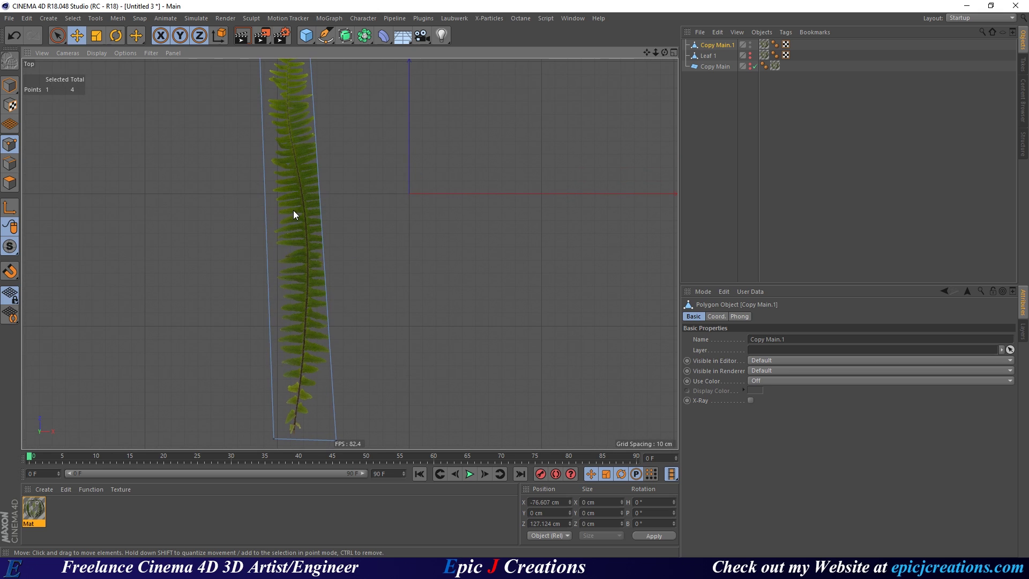
Add a loop cut across Copy Main.1 at about 43.7% and move its right point outward to about X -46 cm.
{"action": "key", "text": "k"}
{"action": "key", "text": "l"}
{"action": "left_click", "coordinate": [321, 208]}
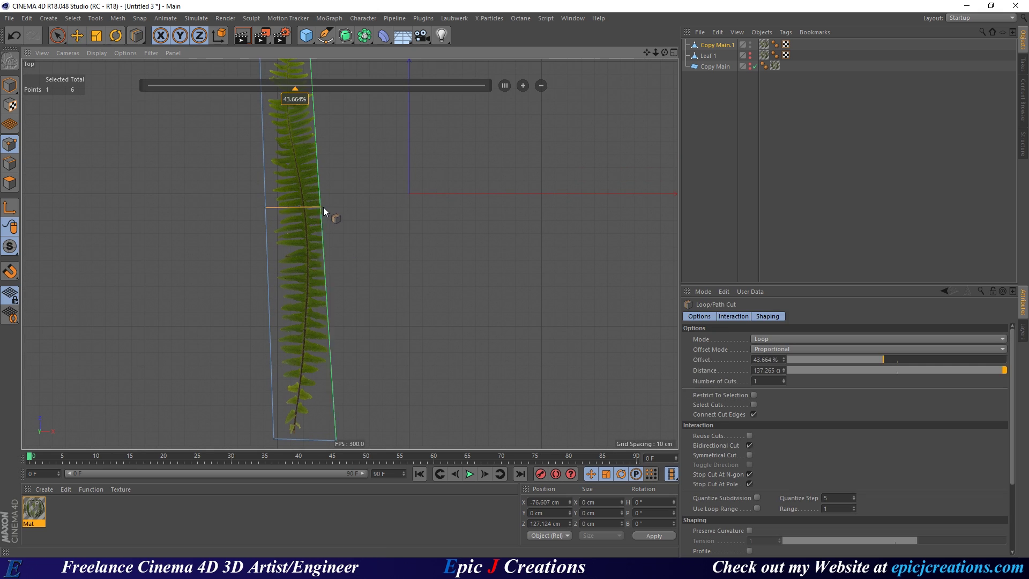
{"action": "key", "text": "e"}
{"action": "left_click", "coordinate": [320, 207]}
{"action": "left_click_drag", "start_coordinate": [403, 209], "coordinate": [427, 210]}
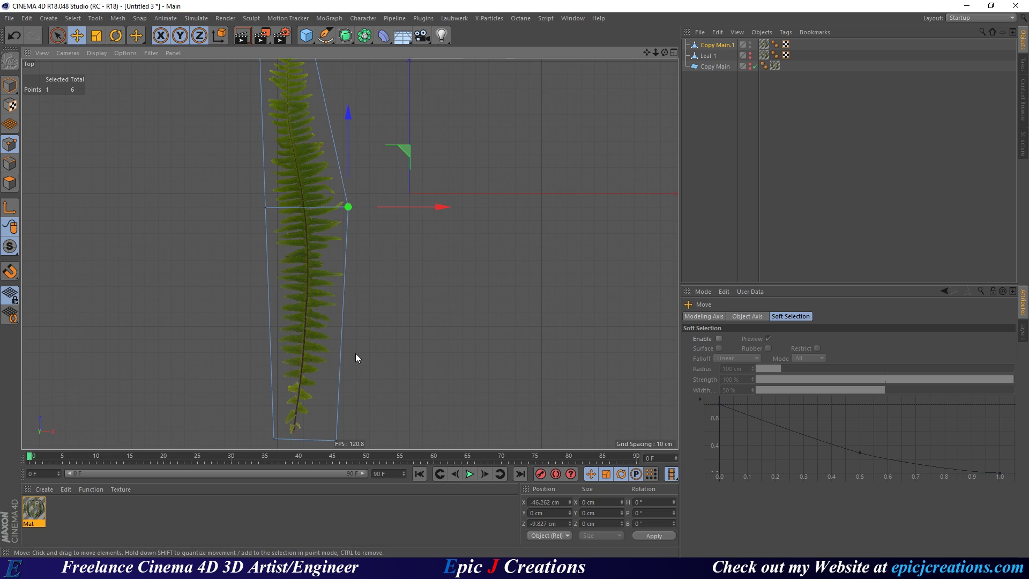
Tighten the outline around the second fern, placing the upper right point near X -80 cm, Z 126 cm and the left cut point near X -105 cm, Z -12 cm.
{"action": "middle_click_drag", "start_coordinate": [298, 272], "coordinate": [337, 317], "text": "alt"}
{"action": "left_click", "coordinate": [314, 105]}
{"action": "mouse_move", "coordinate": [308, 134]}
{"action": "left_mouse_down"}
{"action": "mouse_move", "coordinate": [319, 139]}
{"action": "mouse_move", "coordinate": [311, 135]}
{"action": "left_mouse_up"}
{"action": "left_click_drag", "start_coordinate": [383, 137], "coordinate": [381, 133]}
{"action": "left_click_drag", "start_coordinate": [345, 87], "coordinate": [362, 147]}
{"action": "scroll", "coordinate": [376, 252], "scroll_direction": "up", "scroll_amount": 6}
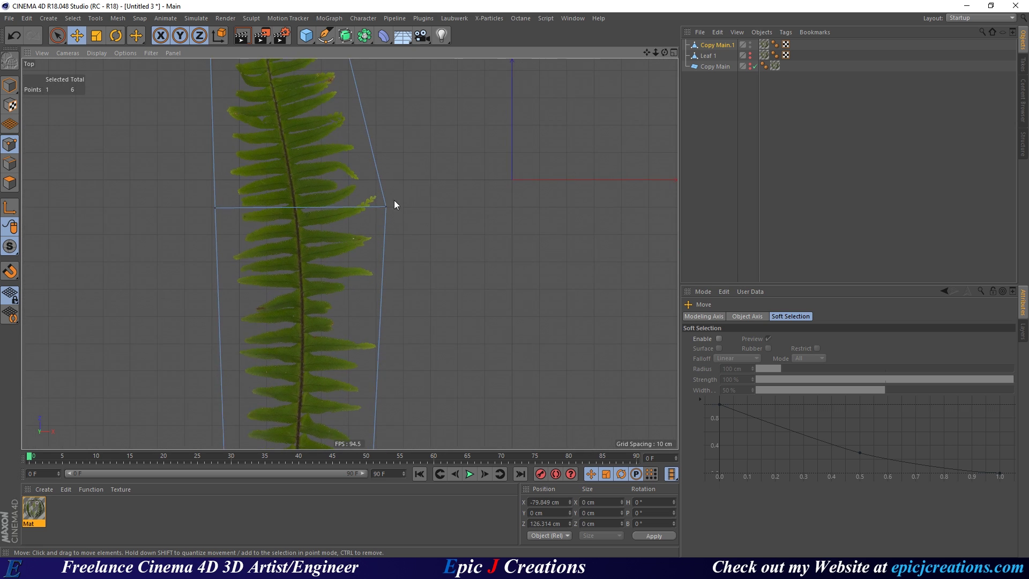
{"action": "left_click", "coordinate": [386, 207]}
{"action": "left_click", "coordinate": [215, 208]}
{"action": "scroll", "coordinate": [231, 252], "scroll_direction": "down", "scroll_amount": 4}
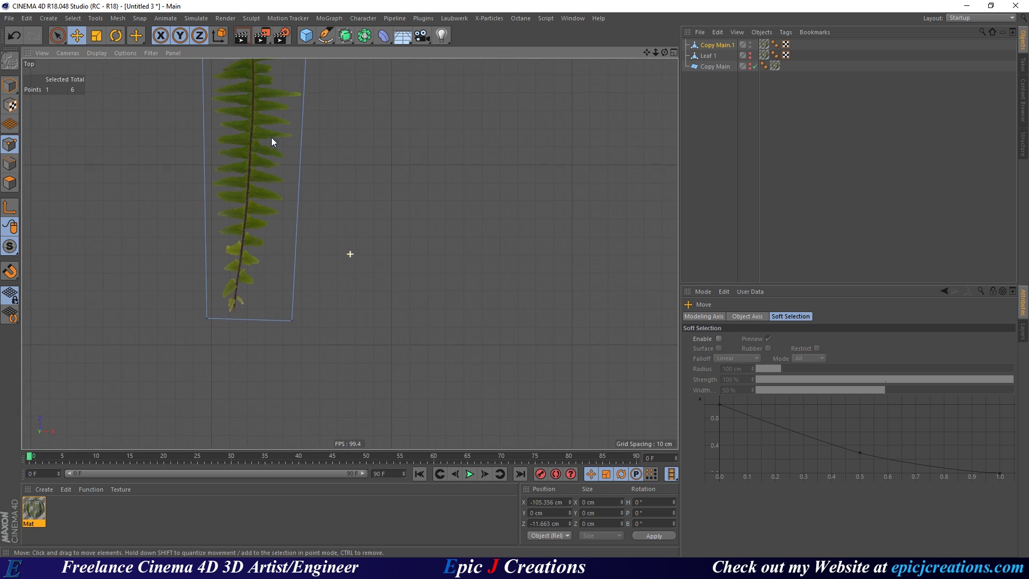
{"action": "scroll", "coordinate": [241, 227], "scroll_direction": "up", "scroll_amount": 5}
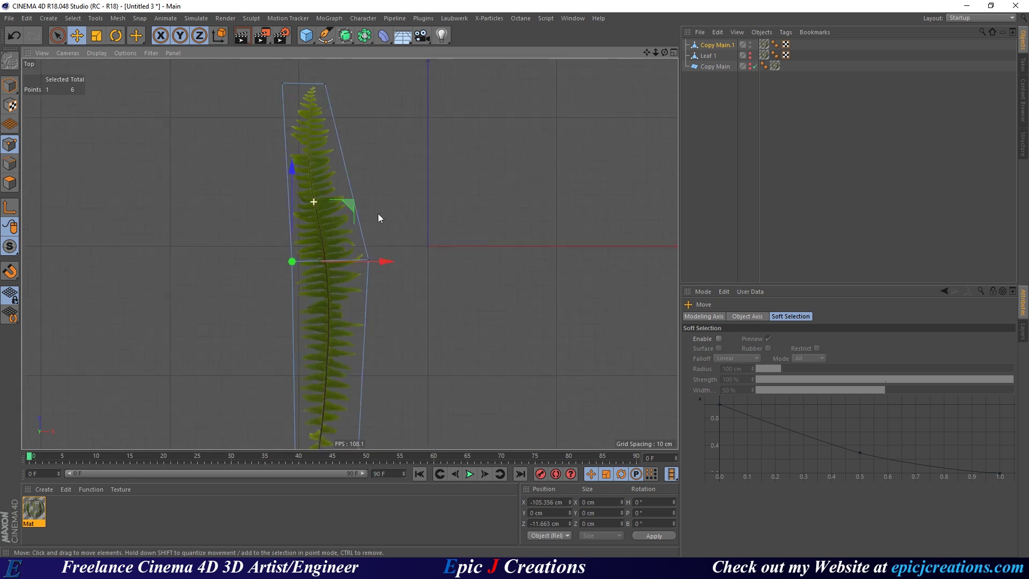
{"action": "scroll", "coordinate": [372, 215], "scroll_direction": "up", "scroll_amount": 2}
{"action": "scroll", "coordinate": [362, 215], "scroll_direction": "down", "scroll_amount": 5}
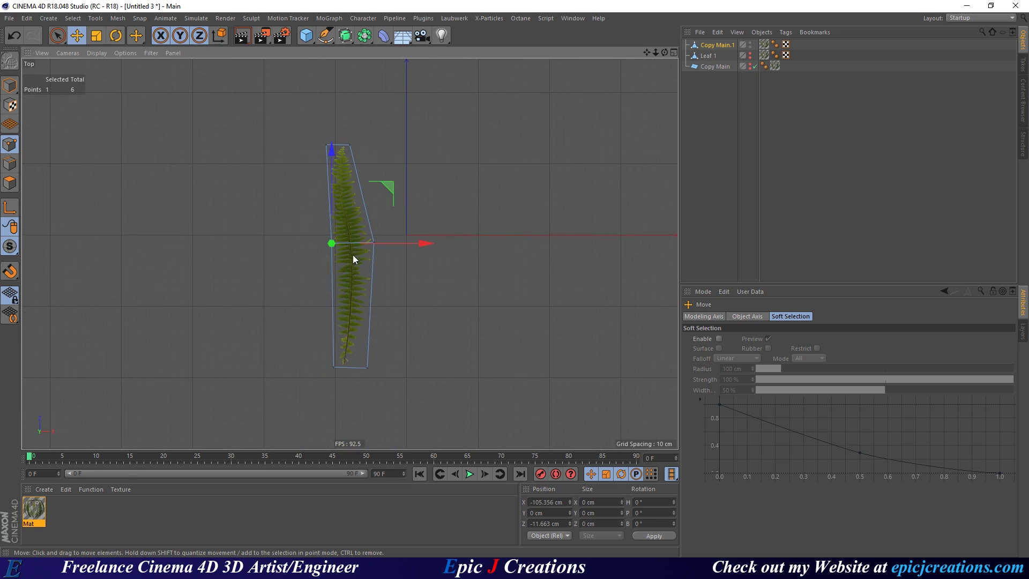
Rename the polygon object Copy Main.1 as Leaf 2.
{"action": "double_click", "coordinate": [724, 45]}
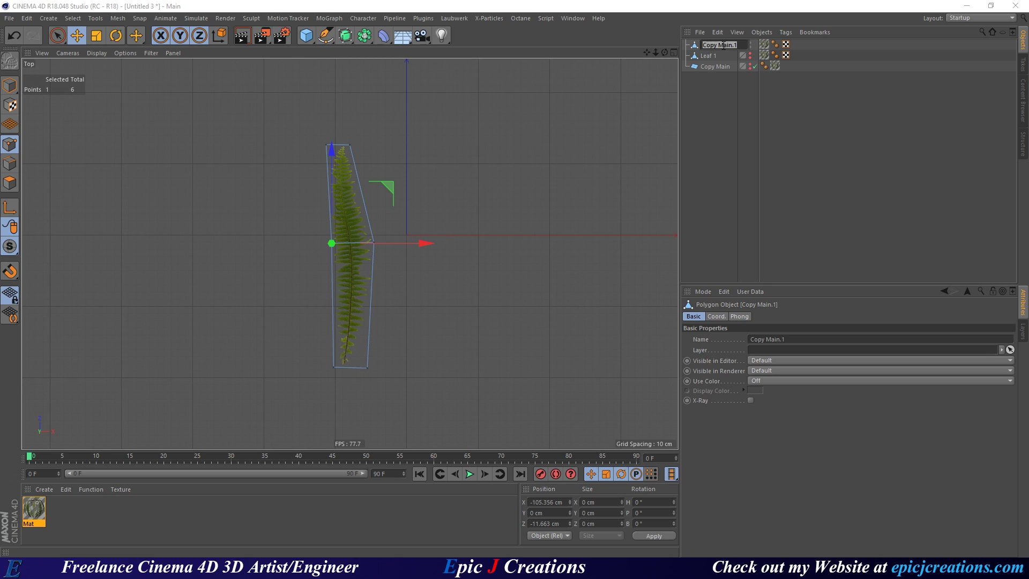
{"action": "type", "text": "Leaf 2"}
{"action": "key", "text": "Return"}
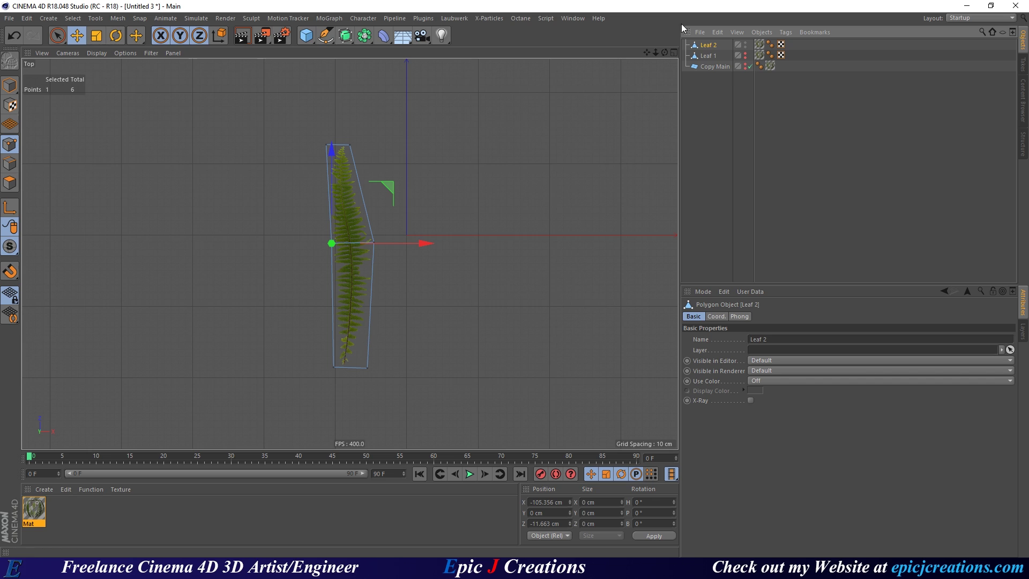
{"action": "left_click", "coordinate": [707, 67], "text": "ctrl"}
{"action": "left_click_drag", "start_coordinate": [707, 66], "coordinate": [712, 40], "text": "ctrl"}
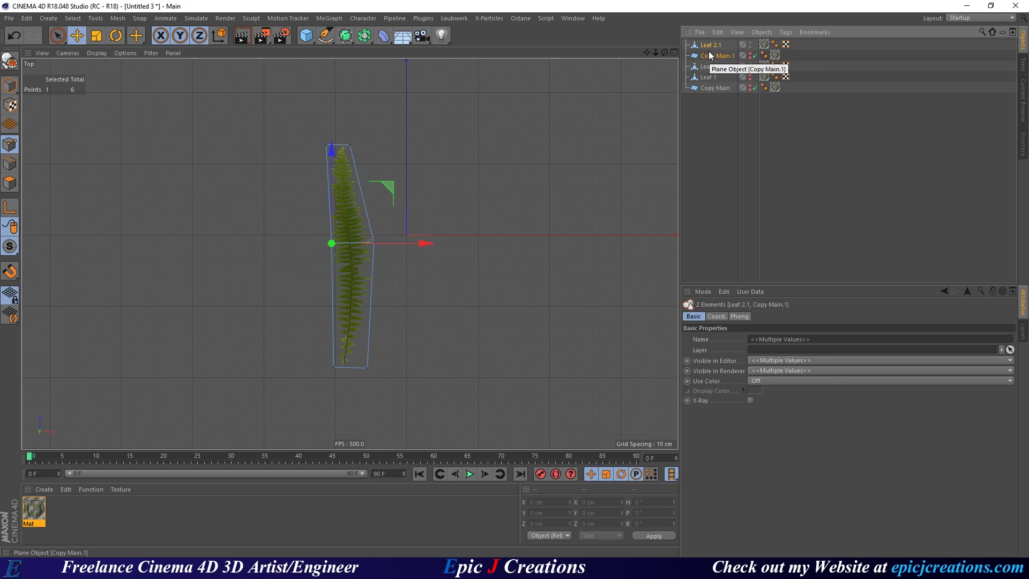
{"action": "key", "text": "ctrl+z"}
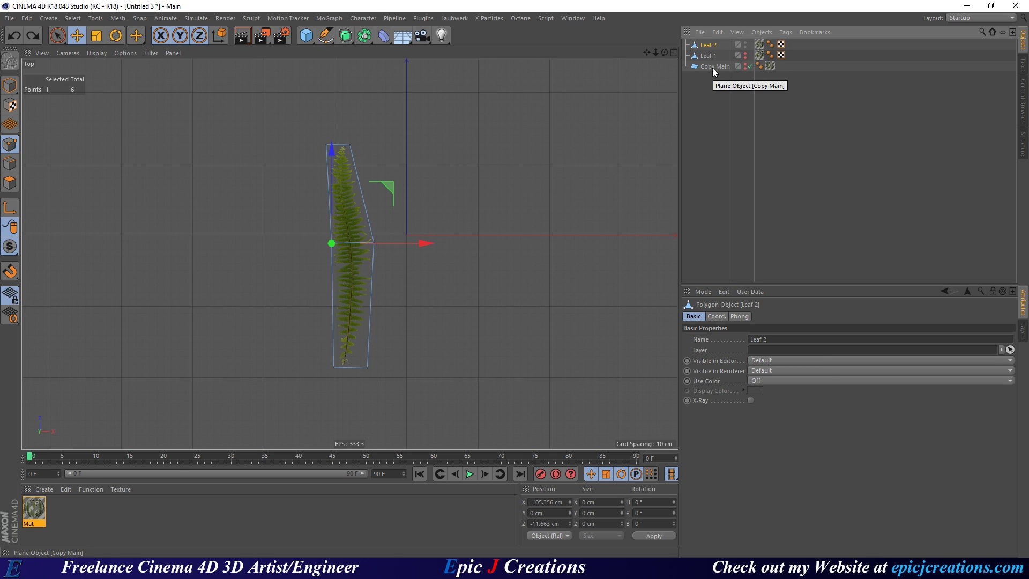
{"action": "left_click_drag", "start_coordinate": [724, 70], "coordinate": [711, 44], "text": "ctrl"}
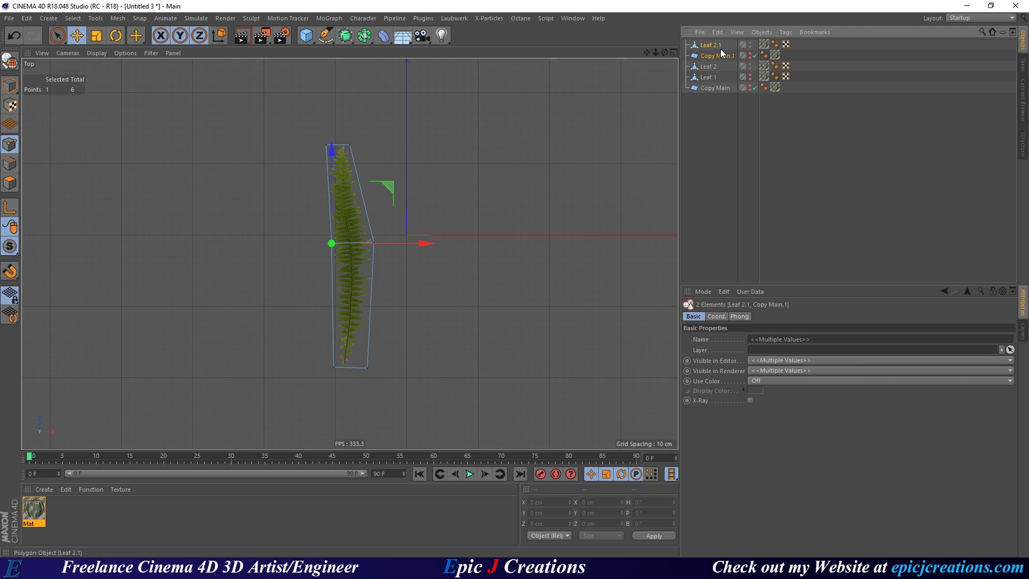
{"action": "key", "text": "ctrl+z"}
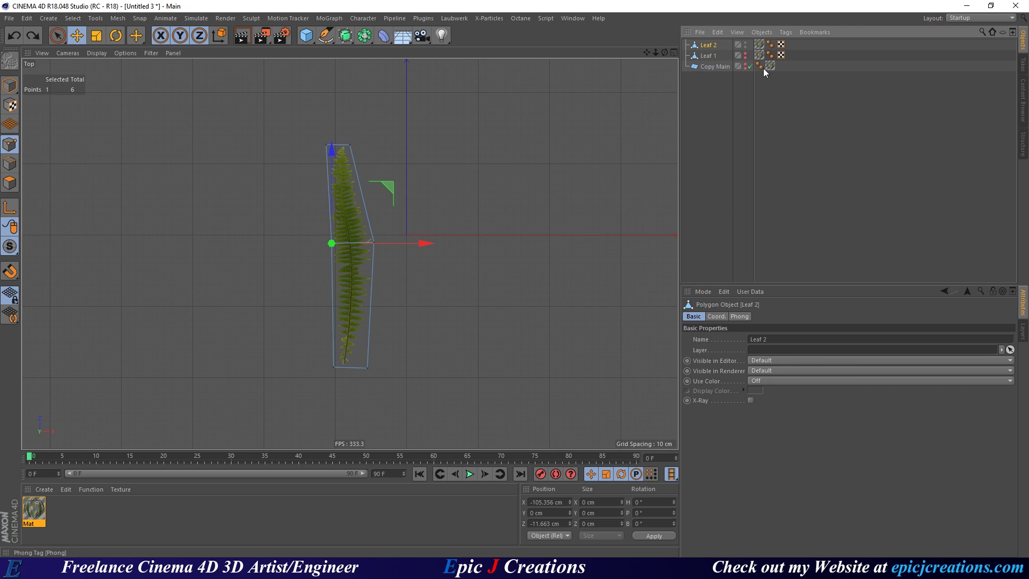
Duplicate only Copy Main above Leaf 2, hide Leaf 2, show the duplicate, and convert it into an editable polygon object.
{"action": "left_click", "coordinate": [712, 68]}
{"action": "left_click_drag", "start_coordinate": [711, 69], "coordinate": [708, 42], "text": "ctrl"}
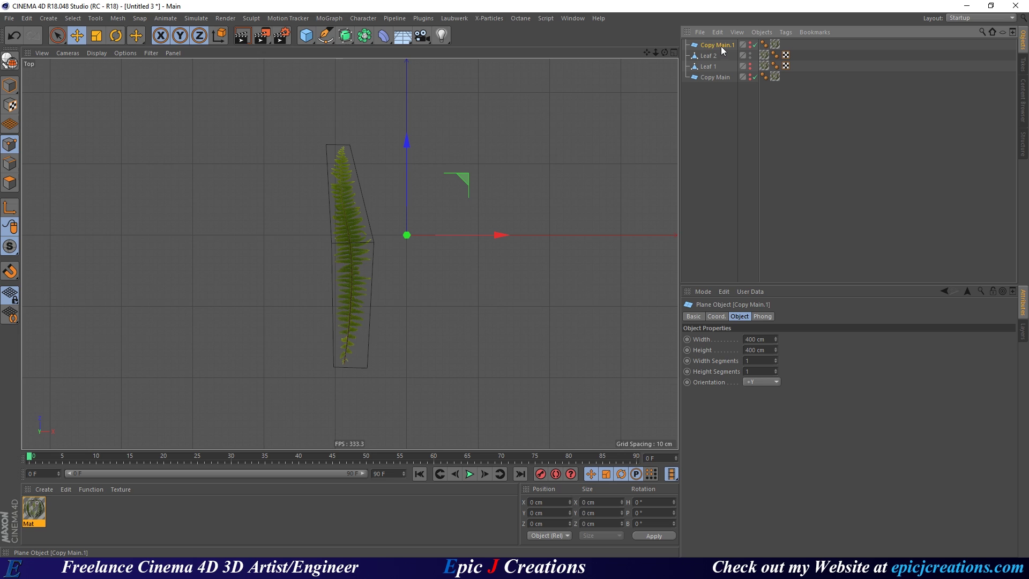
{"action": "double_click", "coordinate": [749, 56]}
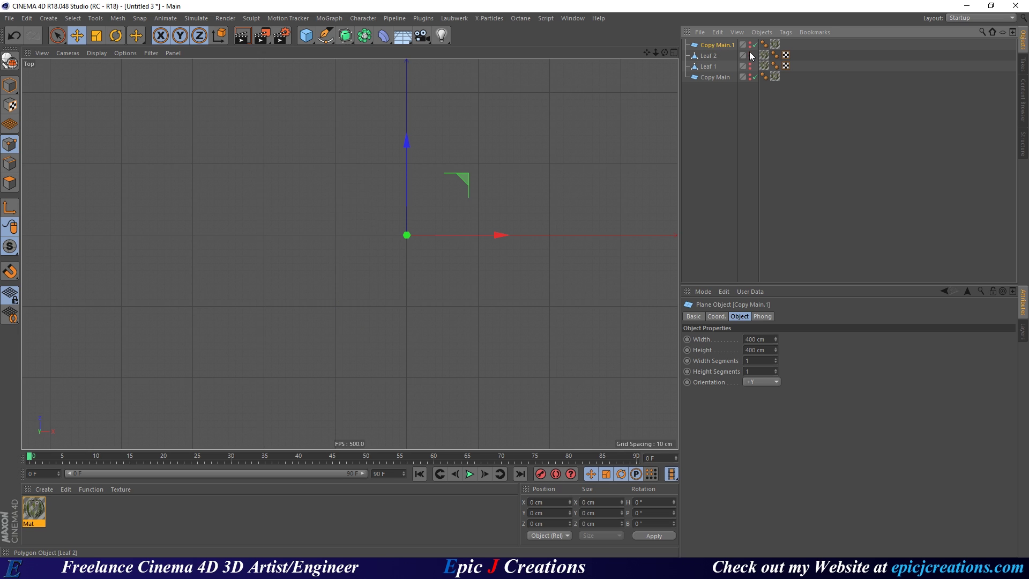
{"action": "left_click", "coordinate": [749, 45]}
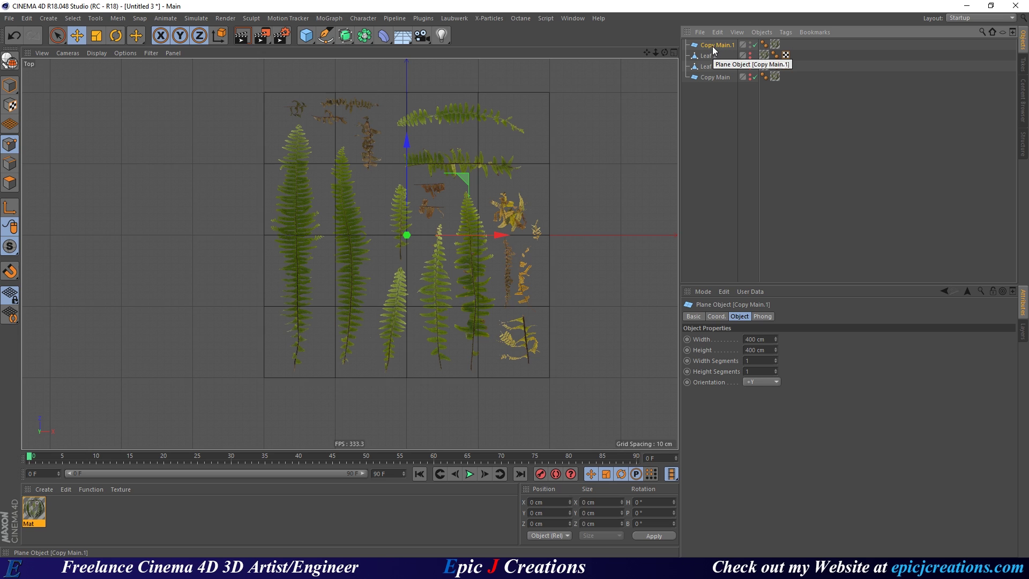
{"action": "key", "text": "c"}
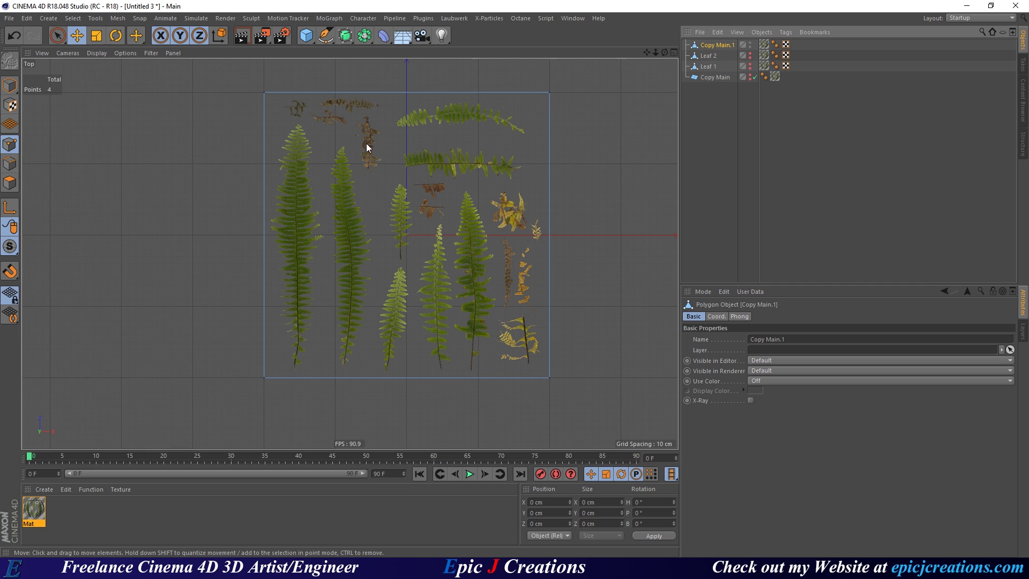
Examine the dead and green leaves across the atlas, including close-up leaflet detail on the large fern right of centre.
{"action": "middle_click_drag", "start_coordinate": [444, 204], "coordinate": [404, 215], "text": "alt"}
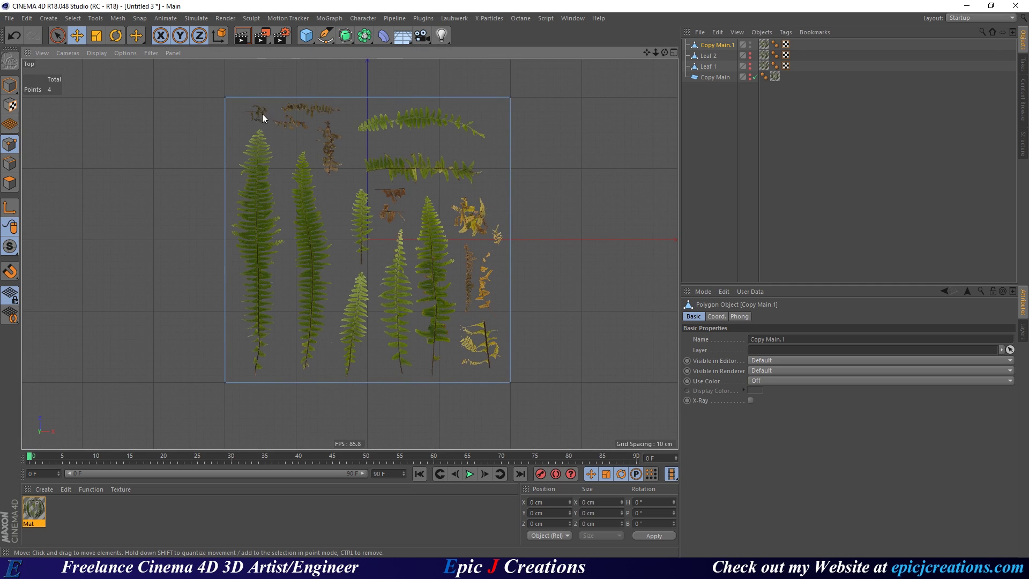
{"action": "scroll", "coordinate": [293, 119], "scroll_direction": "up", "scroll_amount": 10}
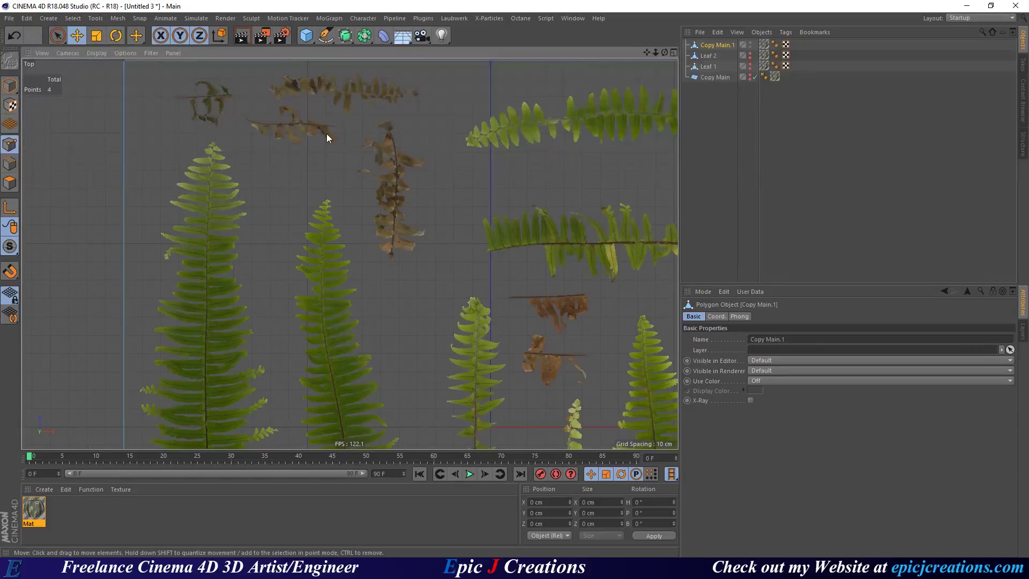
{"action": "scroll", "coordinate": [324, 229], "scroll_direction": "up", "scroll_amount": 2}
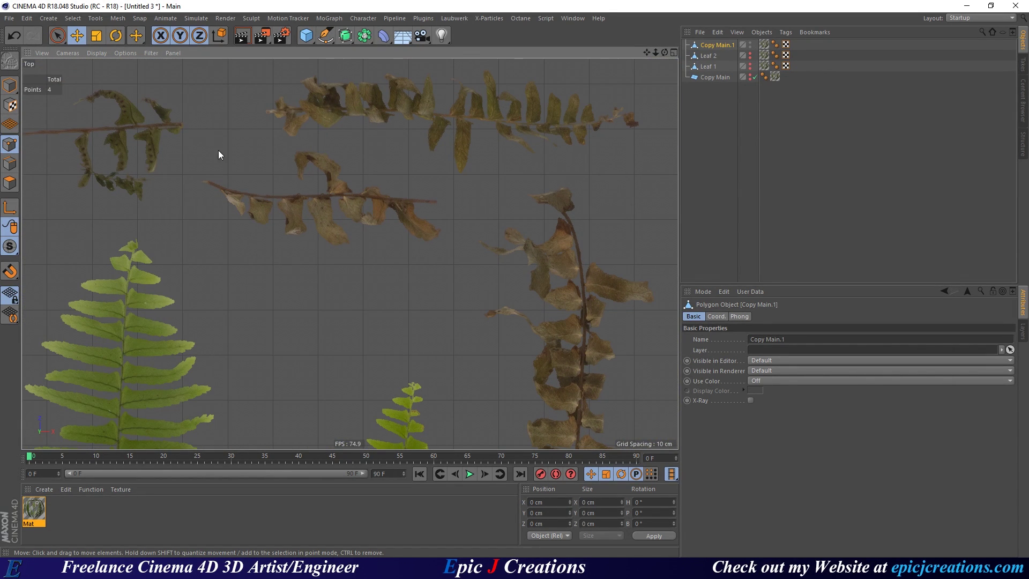
{"action": "scroll", "coordinate": [395, 207], "scroll_direction": "down", "scroll_amount": 10}
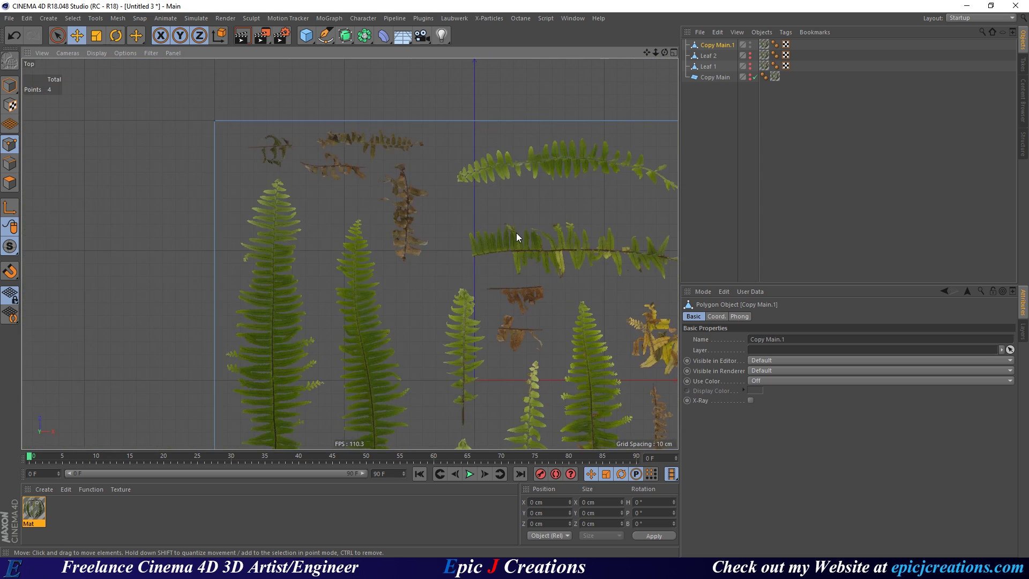
{"action": "scroll", "coordinate": [391, 283], "scroll_direction": "down", "scroll_amount": 6}
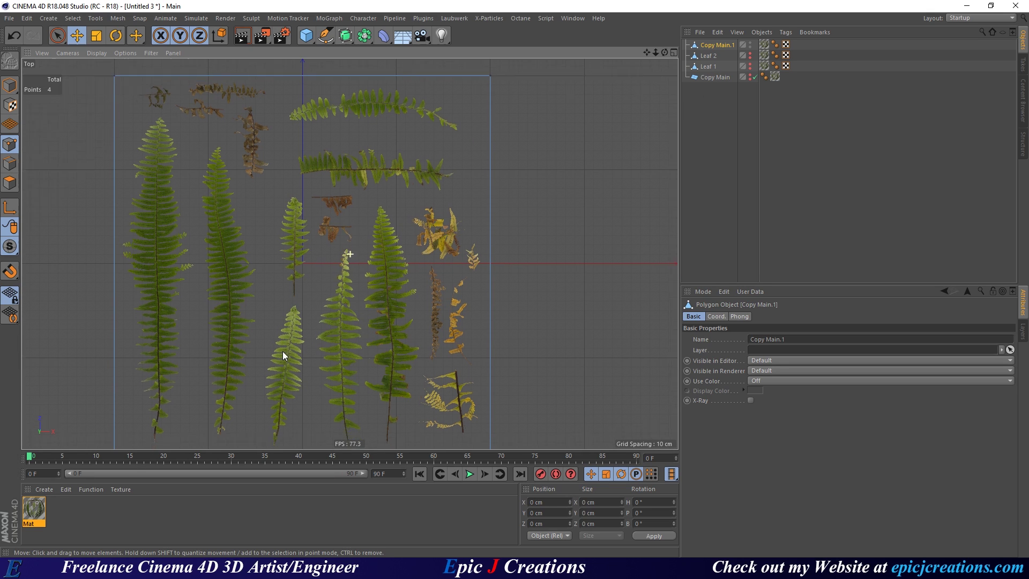
{"action": "middle_click_drag", "start_coordinate": [284, 363], "coordinate": [271, 301], "text": "alt"}
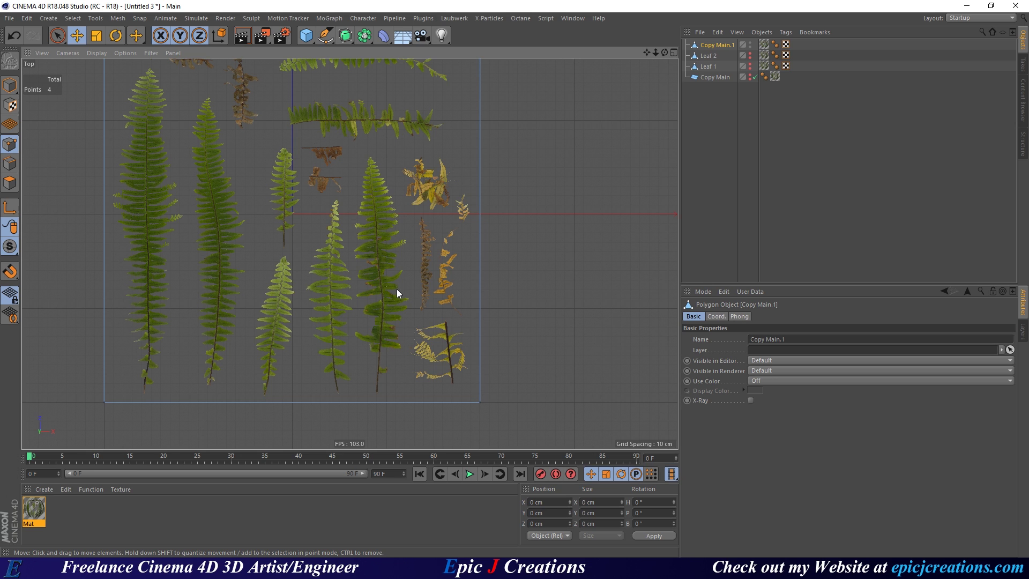
{"action": "scroll", "coordinate": [382, 217], "scroll_direction": "up", "scroll_amount": 10}
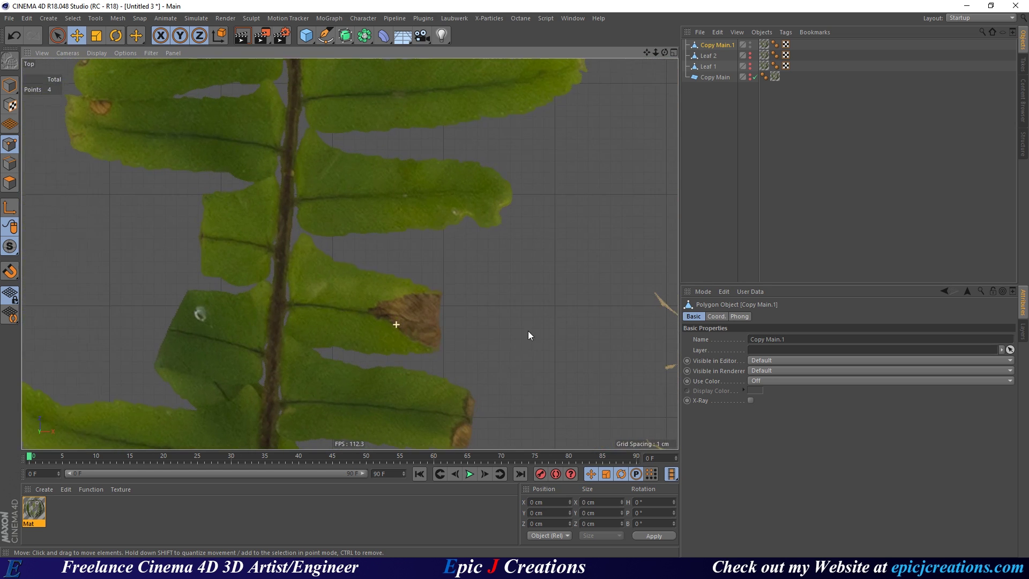
{"action": "scroll", "coordinate": [313, 346], "scroll_direction": "down", "scroll_amount": 10}
{"action": "middle_click_drag", "start_coordinate": [398, 203], "coordinate": [357, 226]}
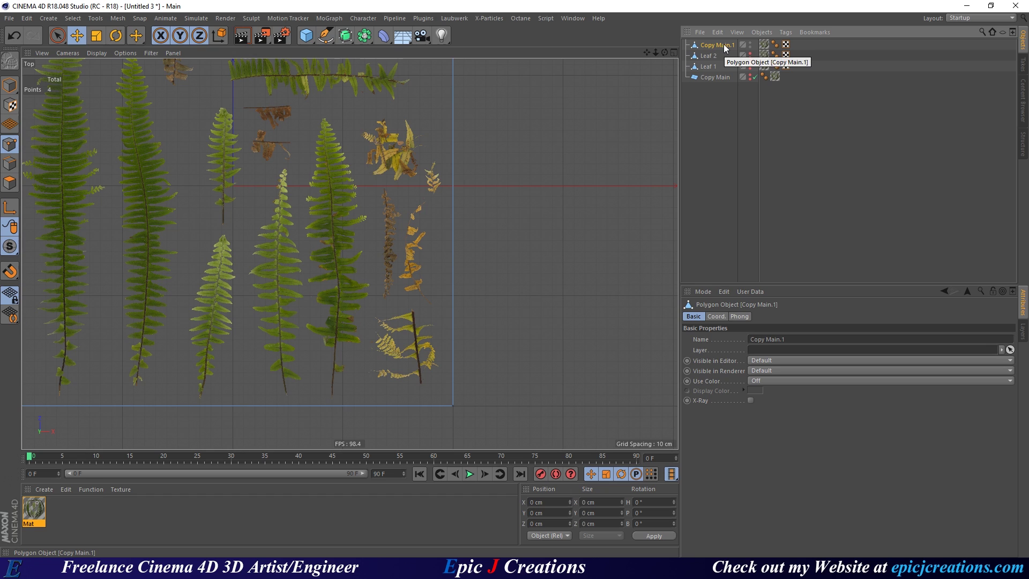
Move all four corner points of Copy Main.1 inward to frame only the rightmost tall green fern.
{"action": "left_click", "coordinate": [461, 408]}
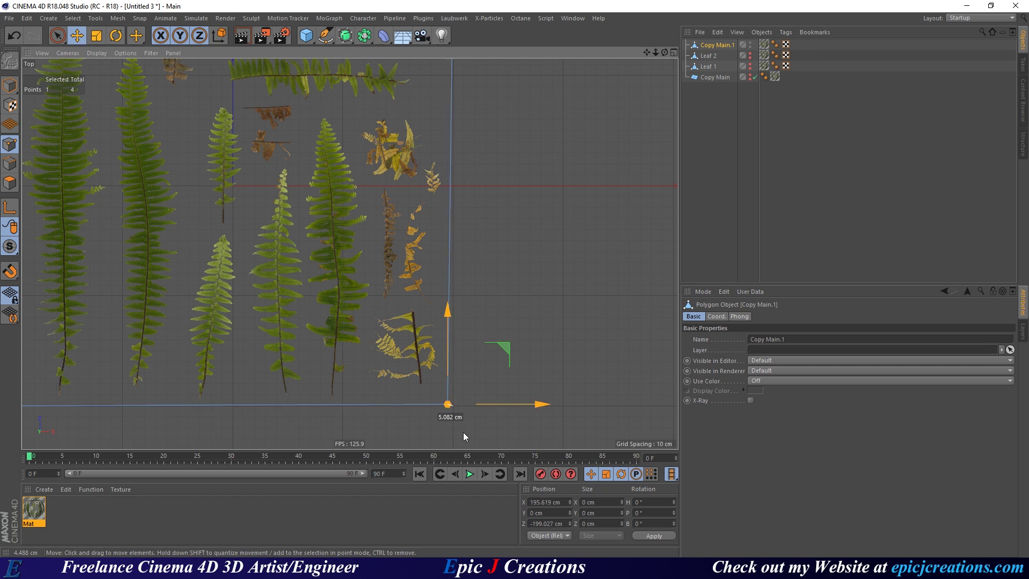
{"action": "left_click_drag", "start_coordinate": [470, 436], "coordinate": [372, 436]}
{"action": "scroll", "coordinate": [322, 235], "scroll_direction": "down", "scroll_amount": 4}
{"action": "middle_click_drag", "start_coordinate": [278, 239], "coordinate": [275, 287]}
{"action": "left_click_drag", "start_coordinate": [371, 178], "coordinate": [361, 322]}
{"action": "left_click_drag", "start_coordinate": [208, 179], "coordinate": [350, 315]}
{"action": "left_click_drag", "start_coordinate": [209, 344], "coordinate": [339, 371]}
{"action": "scroll", "coordinate": [388, 328], "scroll_direction": "up", "scroll_amount": 5}
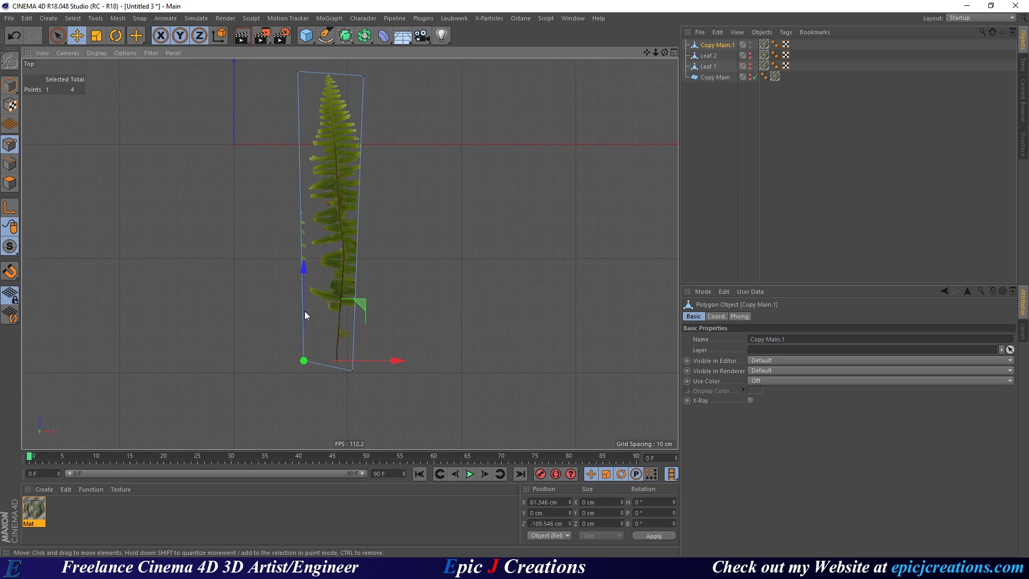
Fit the four corner points of Copy Main.1 closely around this fern, placing the lower left one near X 73 cm, Z -193 cm.
{"action": "middle_click_drag", "start_coordinate": [305, 314], "coordinate": [291, 339]}
{"action": "left_click_drag", "start_coordinate": [296, 415], "coordinate": [305, 417]}
{"action": "left_click_drag", "start_coordinate": [349, 102], "coordinate": [354, 101]}
{"action": "left_click", "coordinate": [284, 97]}
{"action": "left_click_drag", "start_coordinate": [307, 130], "coordinate": [314, 129]}
{"action": "left_click", "coordinate": [339, 395]}
{"action": "mouse_move", "coordinate": [407, 371]}
{"action": "left_mouse_down"}
{"action": "mouse_move", "coordinate": [442, 365]}
{"action": "mouse_move", "coordinate": [416, 365]}
{"action": "left_mouse_up"}
{"action": "left_click", "coordinate": [297, 387]}
{"action": "left_click_drag", "start_coordinate": [295, 423], "coordinate": [299, 424]}
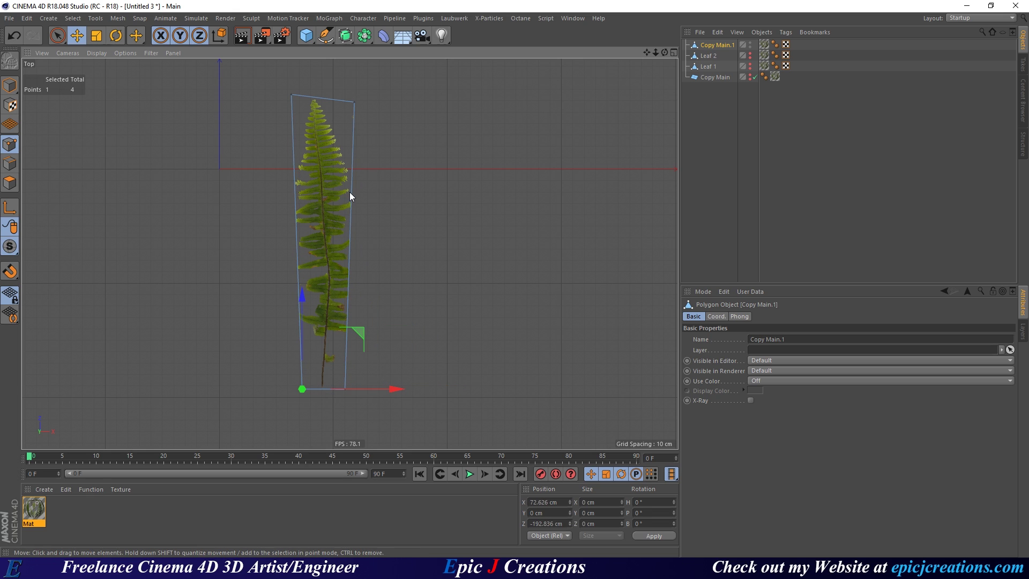
Add a loop cut across Copy Main.1 at about 46.6% and move its right point outward past the leaflet tips.
{"action": "key", "text": "m"}
{"action": "key", "text": "l"}
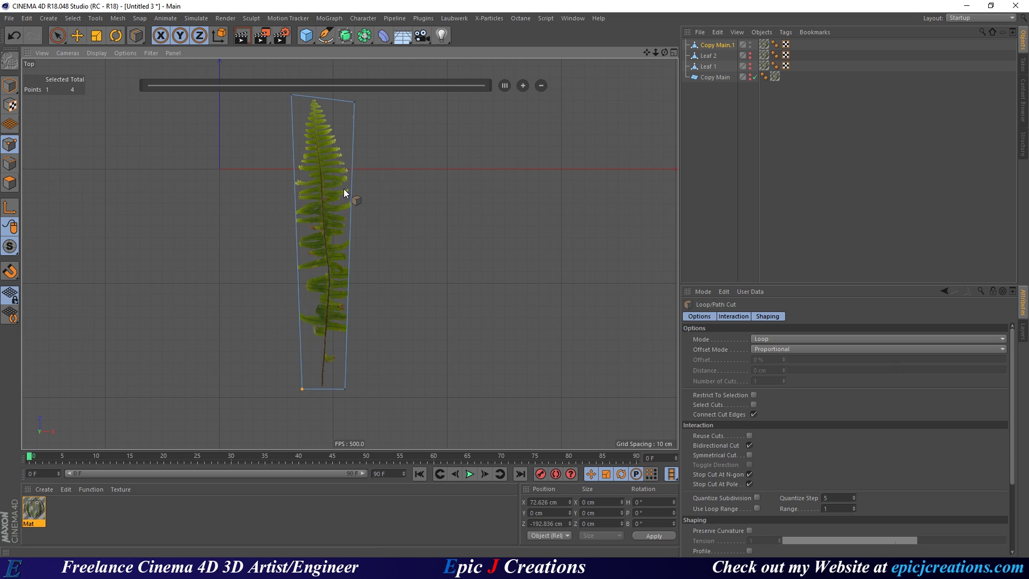
{"action": "left_click", "coordinate": [351, 236]}
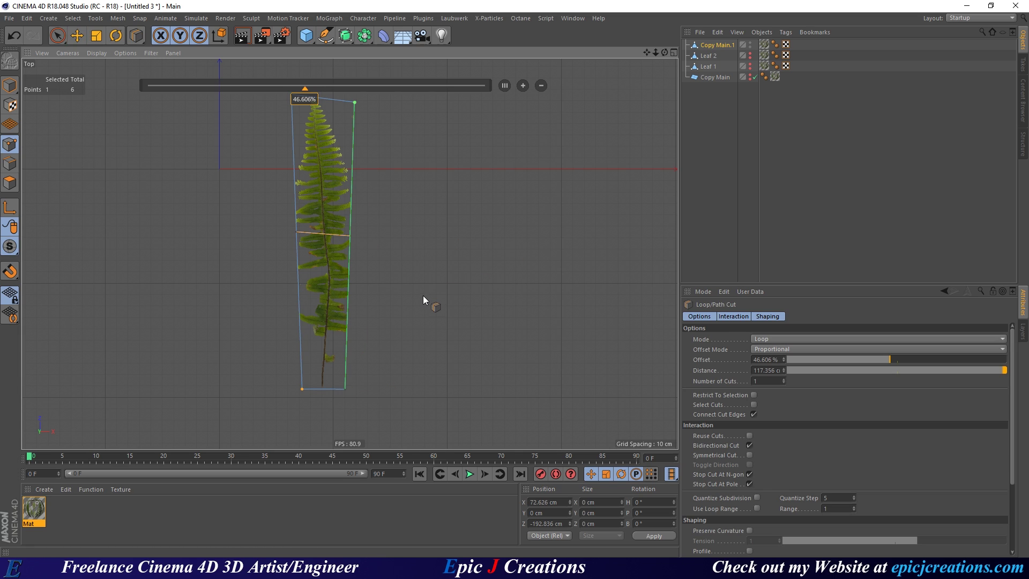
{"action": "key", "text": "e"}
{"action": "left_click", "coordinate": [352, 236]}
{"action": "left_click_drag", "start_coordinate": [458, 249], "coordinate": [459, 247]}
Move the left point of the cut outward beyond the leaflet tips, to about X 63 cm, Z -69 cm.
{"action": "left_click", "coordinate": [299, 230]}
{"action": "left_click_drag", "start_coordinate": [396, 235], "coordinate": [371, 232]}
{"action": "left_click_drag", "start_coordinate": [284, 186], "coordinate": [290, 202]}
{"action": "left_click_drag", "start_coordinate": [379, 248], "coordinate": [373, 248]}
{"action": "right_click_drag", "start_coordinate": [272, 256], "coordinate": [343, 259], "text": "alt"}
{"action": "left_click_drag", "start_coordinate": [373, 229], "coordinate": [401, 244]}
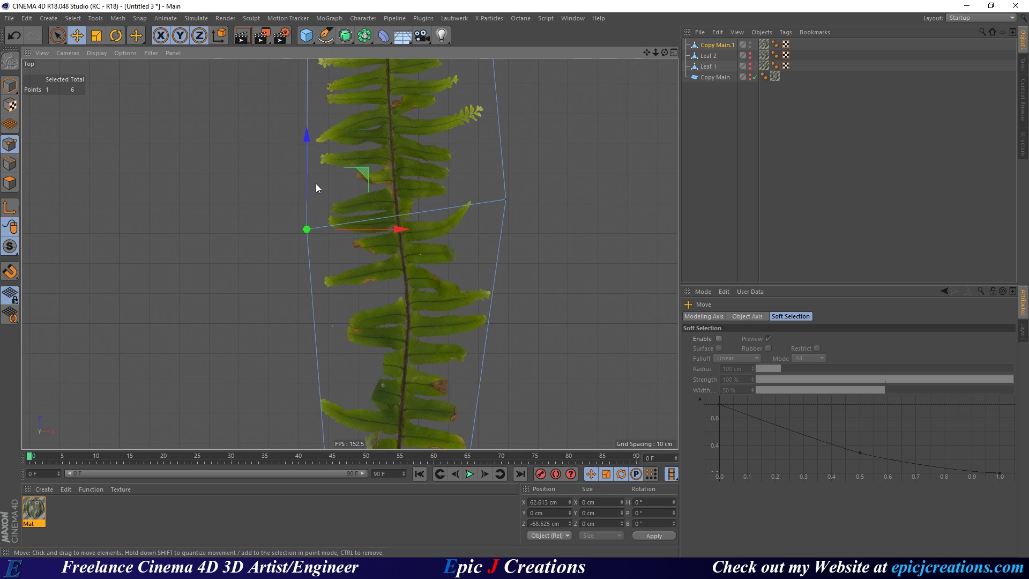
Lower the left cut point beside the fern's lowest long left leaflet, to about X 65 cm, Z -128 cm.
{"action": "middle_click_drag", "start_coordinate": [333, 301], "coordinate": [317, 247], "text": "alt"}
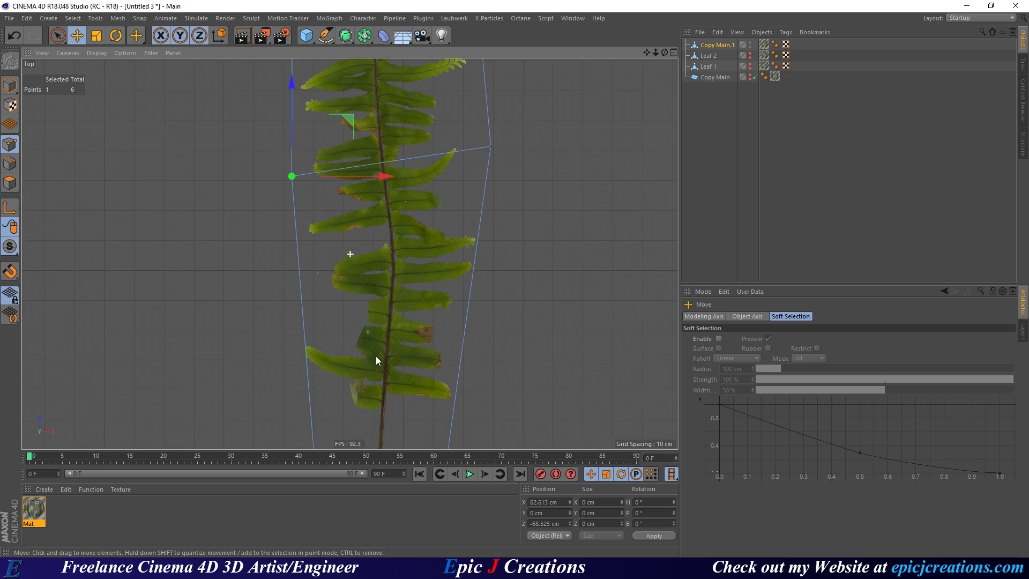
{"action": "left_click_drag", "start_coordinate": [294, 112], "coordinate": [321, 290]}
{"action": "left_click_drag", "start_coordinate": [384, 342], "coordinate": [392, 350]}
{"action": "left_click_drag", "start_coordinate": [300, 265], "coordinate": [302, 278]}
{"action": "middle_click_drag", "start_coordinate": [376, 395], "coordinate": [362, 373], "text": "alt"}
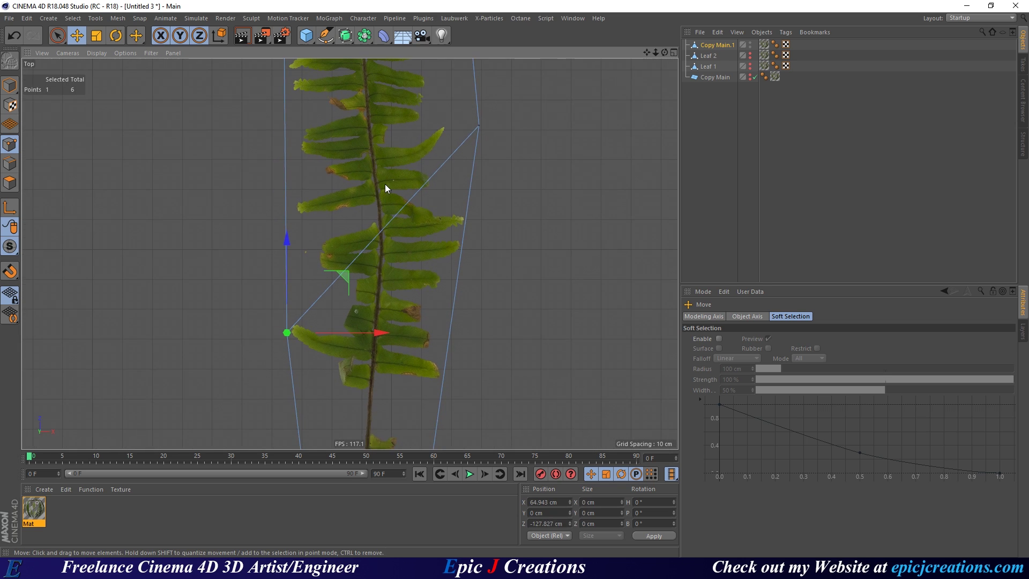
Lower the right point of Copy Main.1's cut beside the fern's lowest leaflets, to about X 121 cm, Z -135 cm.
{"action": "middle_click_drag", "start_coordinate": [384, 184], "coordinate": [375, 293], "text": "alt"}
{"action": "scroll", "coordinate": [372, 287], "scroll_direction": "down", "scroll_amount": 4}
{"action": "left_click", "coordinate": [431, 255]}
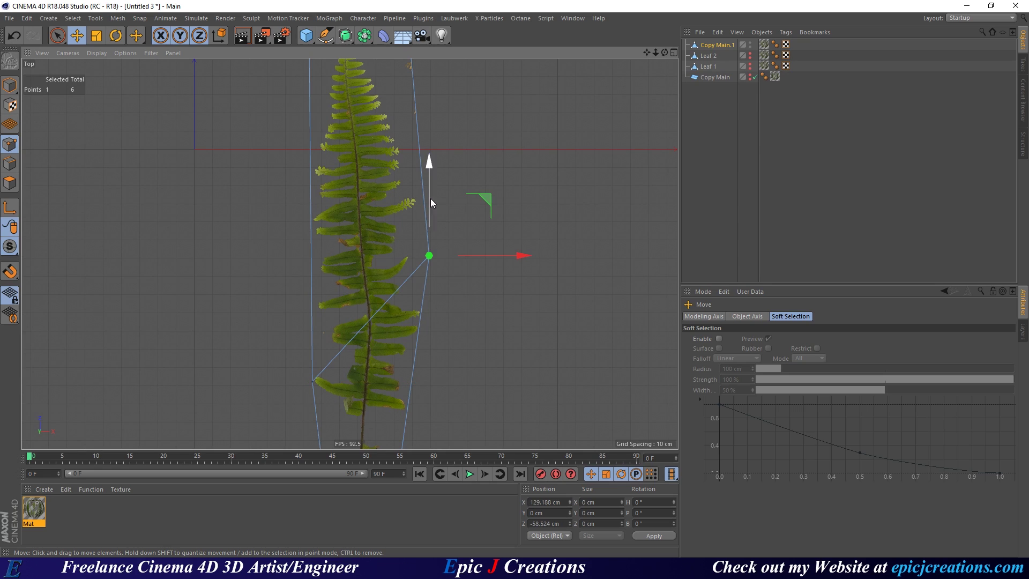
{"action": "left_click_drag", "start_coordinate": [489, 201], "coordinate": [470, 342]}
{"action": "scroll", "coordinate": [423, 332], "scroll_direction": "down", "scroll_amount": 3}
{"action": "scroll", "coordinate": [324, 223], "scroll_direction": "up", "scroll_amount": 8}
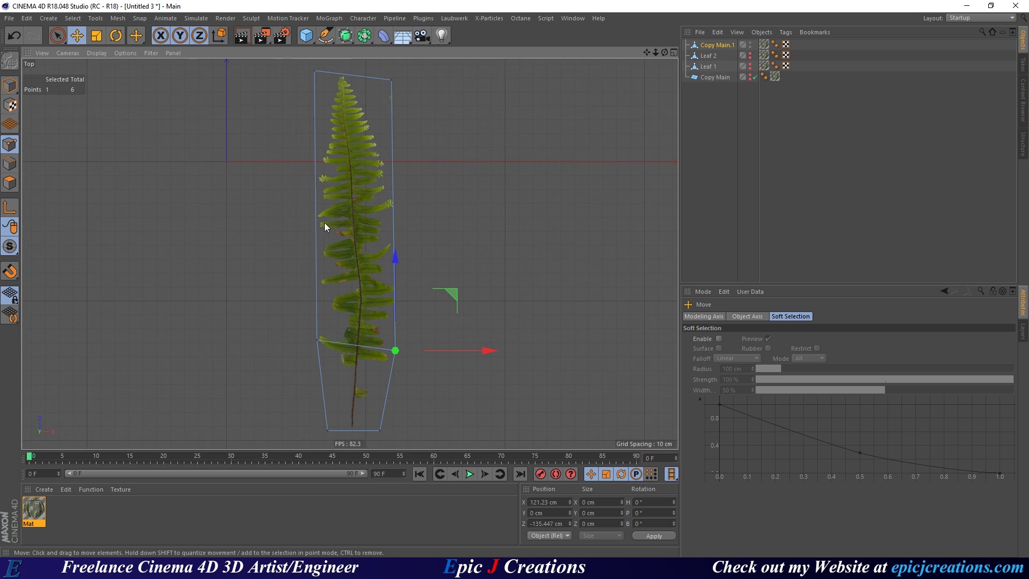
Move the upper right corner point of Copy Main.1 closer to the fern's tip, to about X 107 cm, Z 60 cm.
{"action": "scroll", "coordinate": [431, 235], "scroll_direction": "down", "scroll_amount": 5}
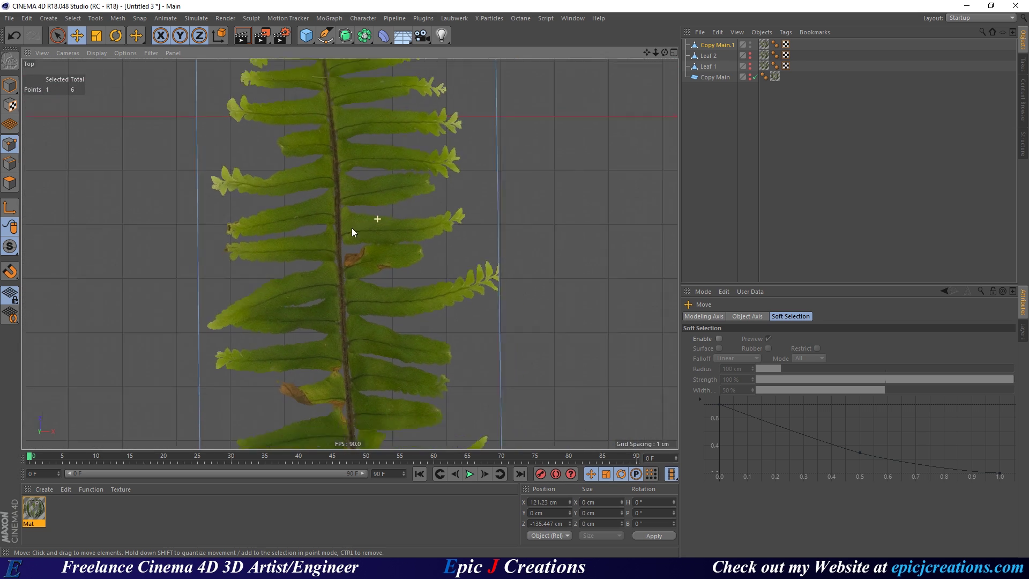
{"action": "scroll", "coordinate": [338, 251], "scroll_direction": "down", "scroll_amount": 1}
{"action": "left_click", "coordinate": [418, 94]}
{"action": "left_click_drag", "start_coordinate": [489, 121], "coordinate": [446, 157]}
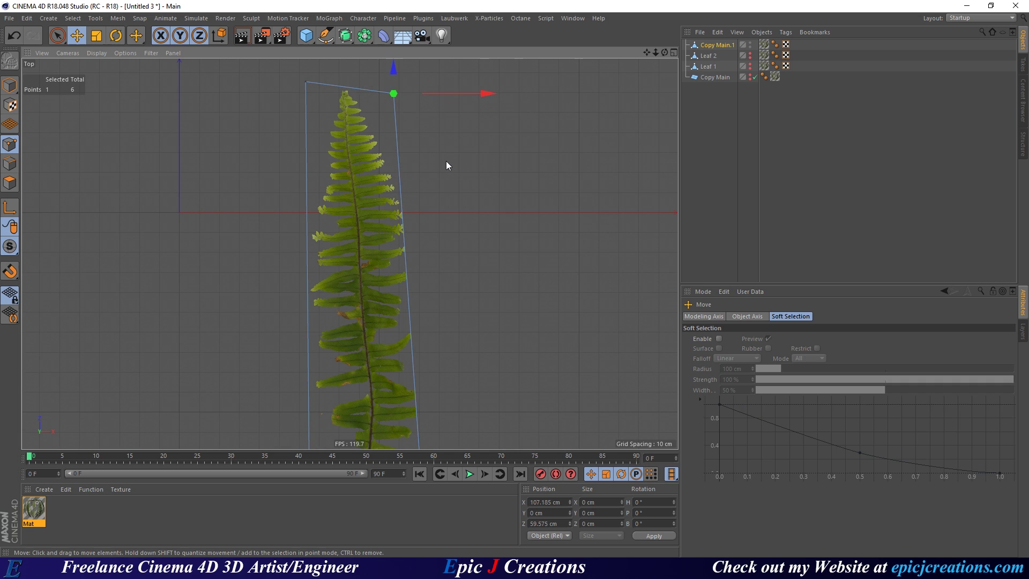
Add a second loop cut across Copy Main.1 at about 52.1% and move its right point to about X 130 cm, Z -68 cm.
{"action": "key", "text": "k"}
{"action": "key", "text": "k"}
{"action": "left_click", "coordinate": [407, 295]}
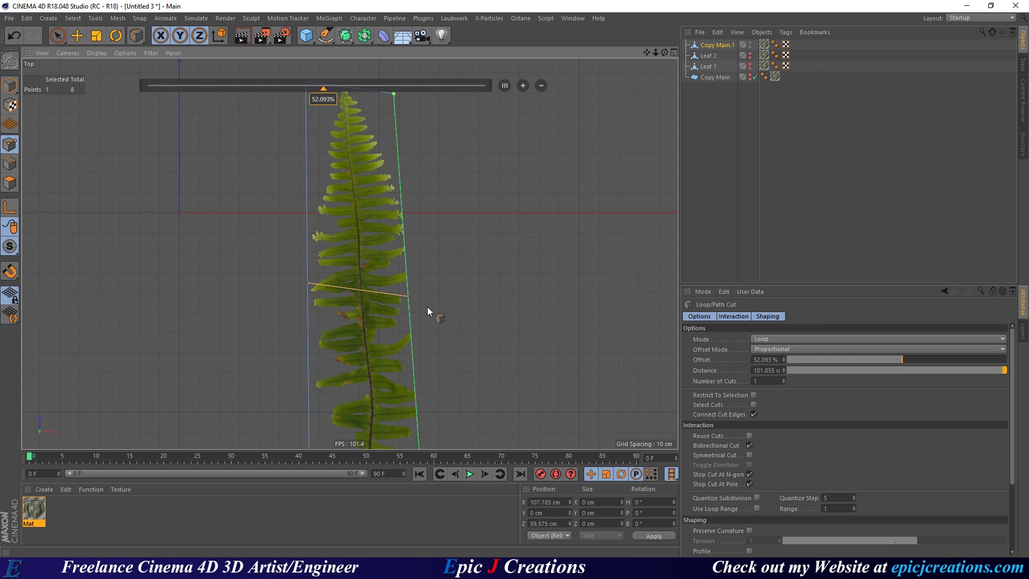
{"action": "key", "text": "e"}
{"action": "left_click", "coordinate": [408, 294]}
{"action": "left_click_drag", "start_coordinate": [456, 330], "coordinate": [480, 357]}
Move the left point of the new cut down and outside the leaflet tips, to about X 65 cm, Z -66 cm.
{"action": "scroll", "coordinate": [480, 384], "scroll_direction": "down", "scroll_amount": 2}
{"action": "scroll", "coordinate": [390, 359], "scroll_direction": "down", "scroll_amount": 1}
{"action": "left_click", "coordinate": [352, 270]}
{"action": "left_click_drag", "start_coordinate": [350, 300], "coordinate": [349, 339]}
{"action": "scroll", "coordinate": [349, 334], "scroll_direction": "up", "scroll_amount": 6}
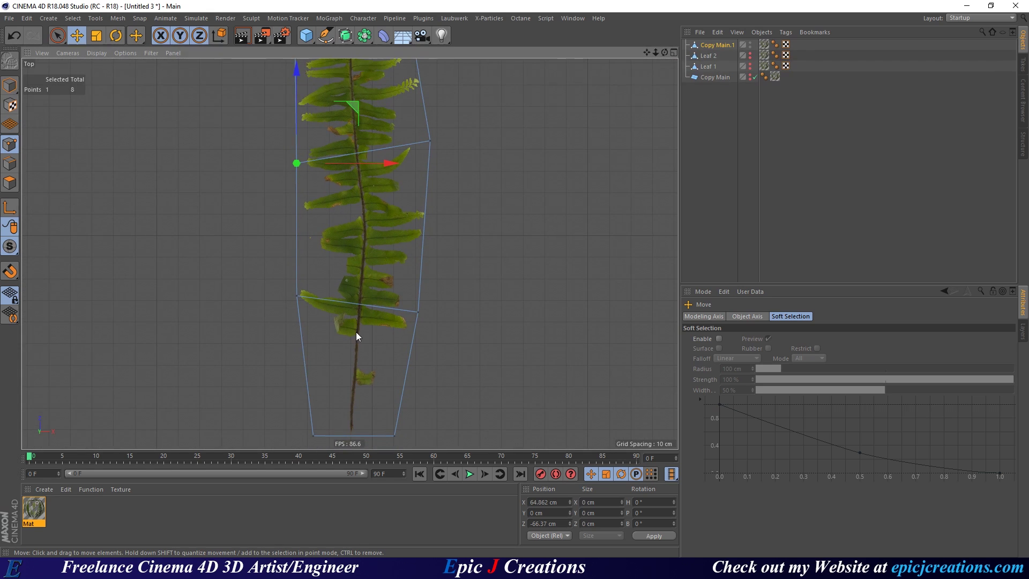
{"action": "left_click", "coordinate": [419, 185]}
{"action": "scroll", "coordinate": [367, 279], "scroll_direction": "down", "scroll_amount": 5}
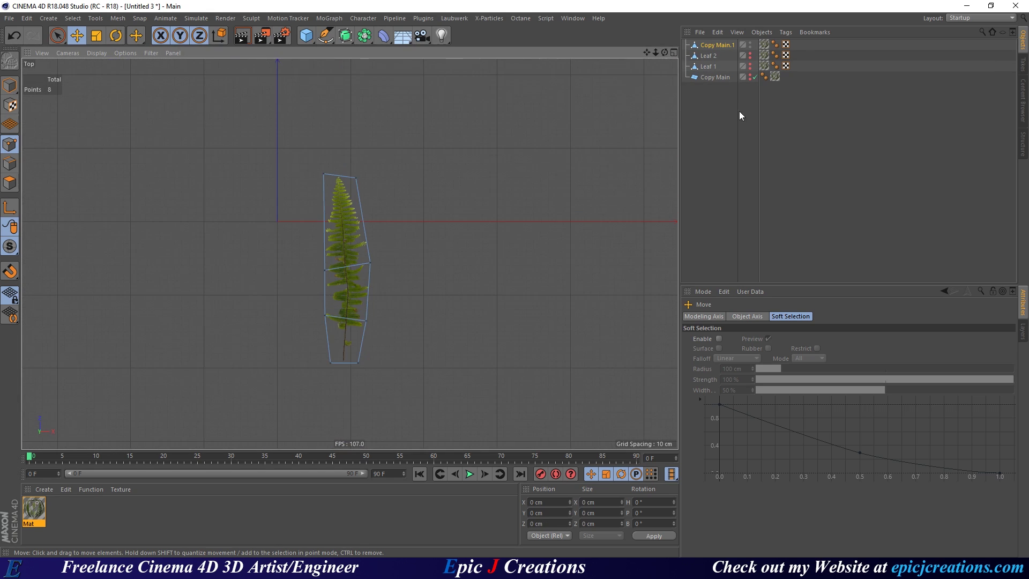
Rename Copy Main.1 as Leaf 3.
{"action": "double_click", "coordinate": [719, 43]}
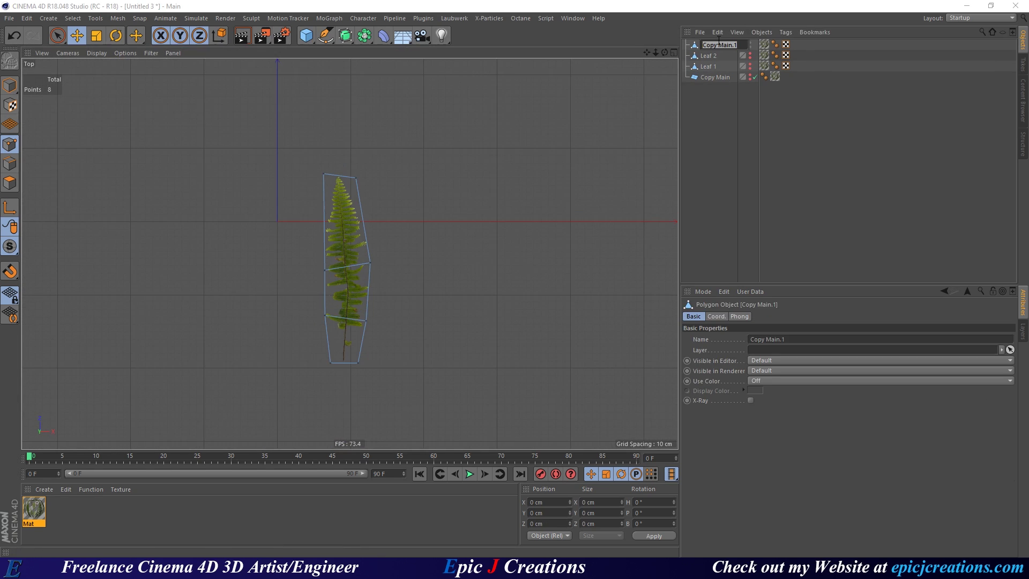
{"action": "type", "text": "Leaf 3"}
{"action": "key", "text": "Return"}
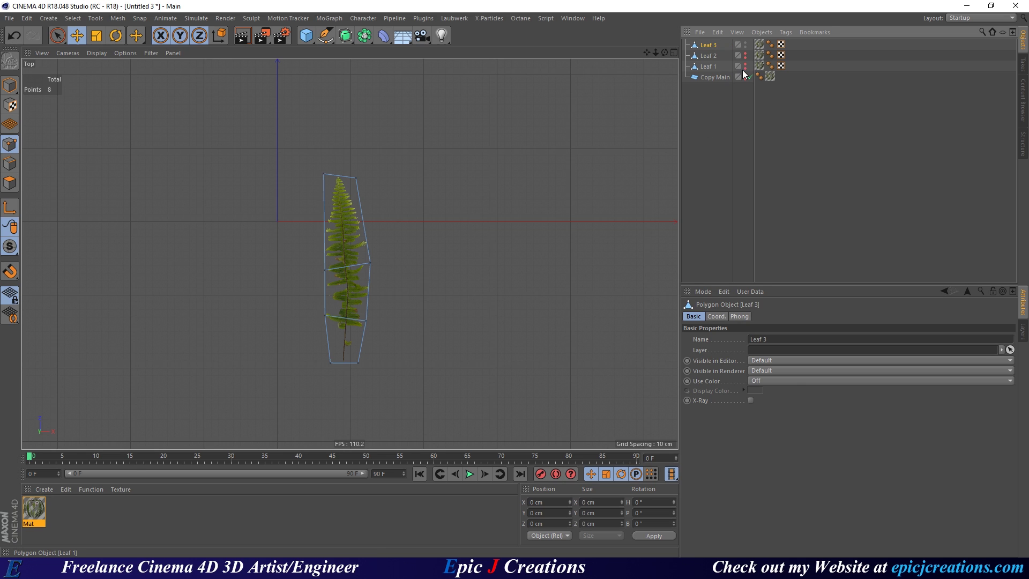
Inspect the outline and cut points of Leaf 3 from several angles in the perspective view.
{"action": "middle_click", "coordinate": [488, 202]}
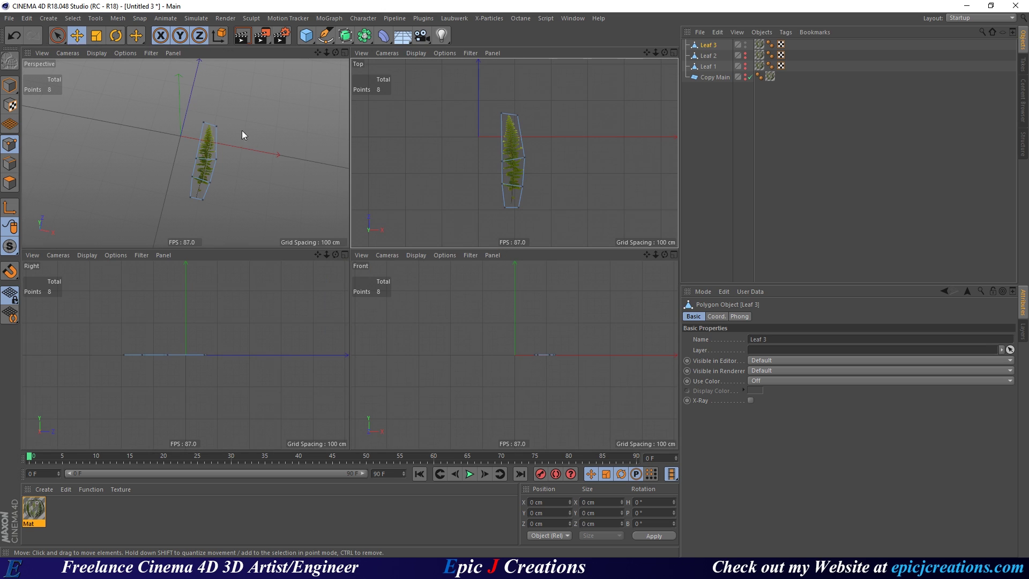
{"action": "middle_click", "coordinate": [216, 127]}
{"action": "left_click_drag", "start_coordinate": [390, 276], "coordinate": [345, 268], "text": "alt"}
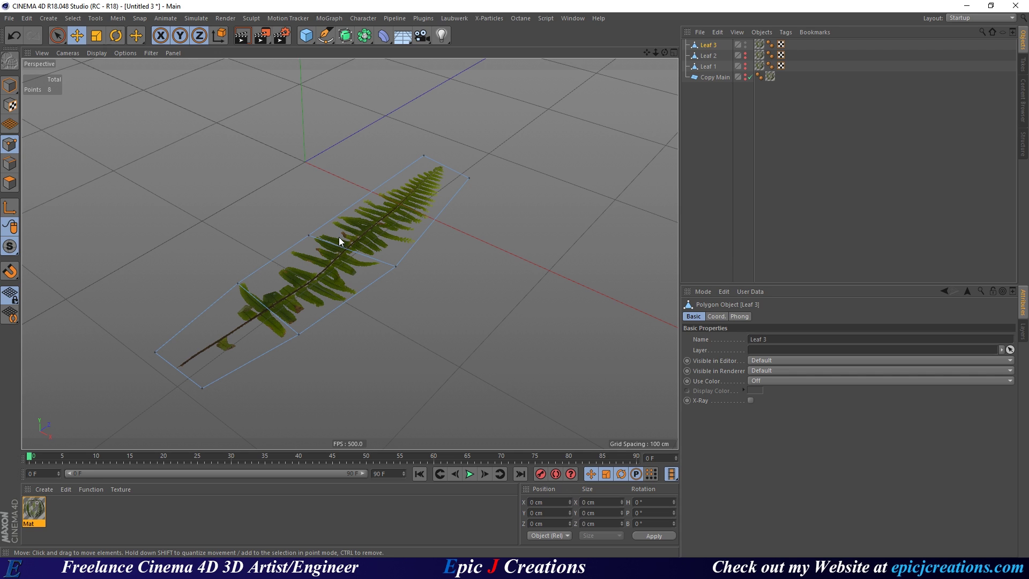
{"action": "left_click_drag", "start_coordinate": [413, 323], "coordinate": [141, 322], "text": "alt"}
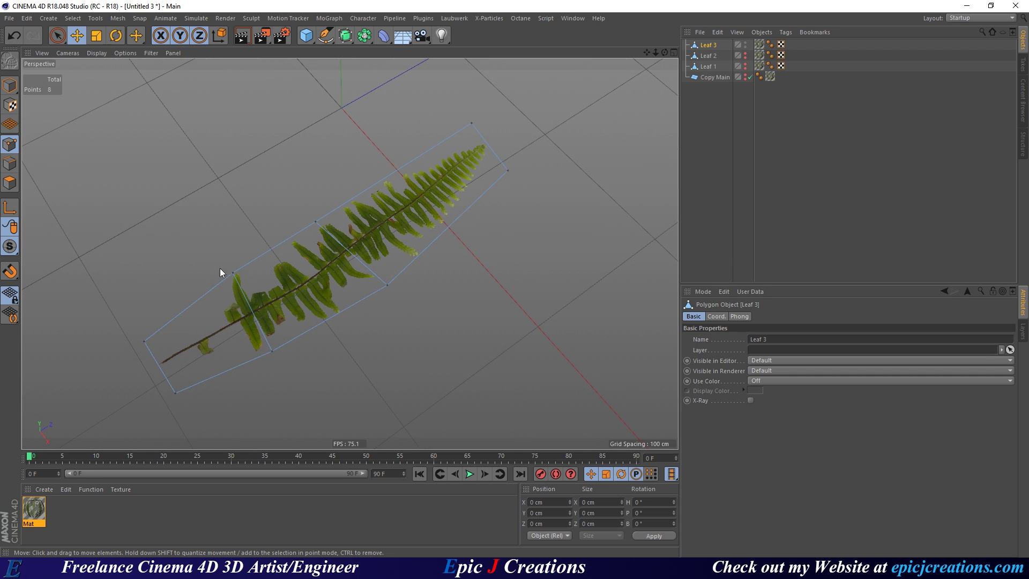
{"action": "left_click", "coordinate": [386, 285]}
{"action": "left_click_drag", "start_coordinate": [344, 287], "coordinate": [479, 367], "text": "alt"}
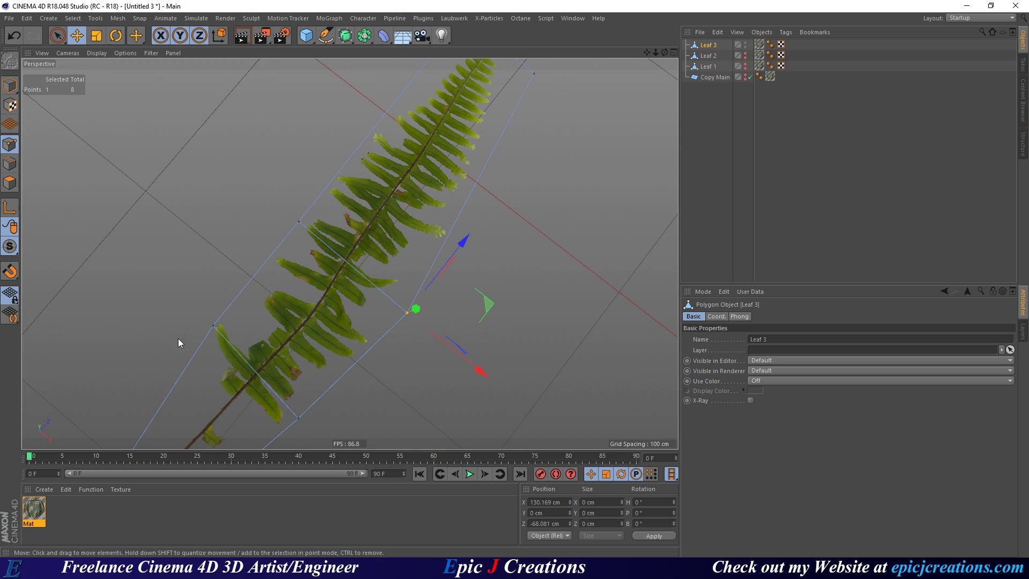
{"action": "left_click_drag", "start_coordinate": [319, 303], "coordinate": [341, 228], "text": "alt"}
Move the two bottom corner points of Leaf 3 together slightly outward past the end of the stem.
{"action": "scroll", "coordinate": [317, 264], "scroll_direction": "up", "scroll_amount": 10}
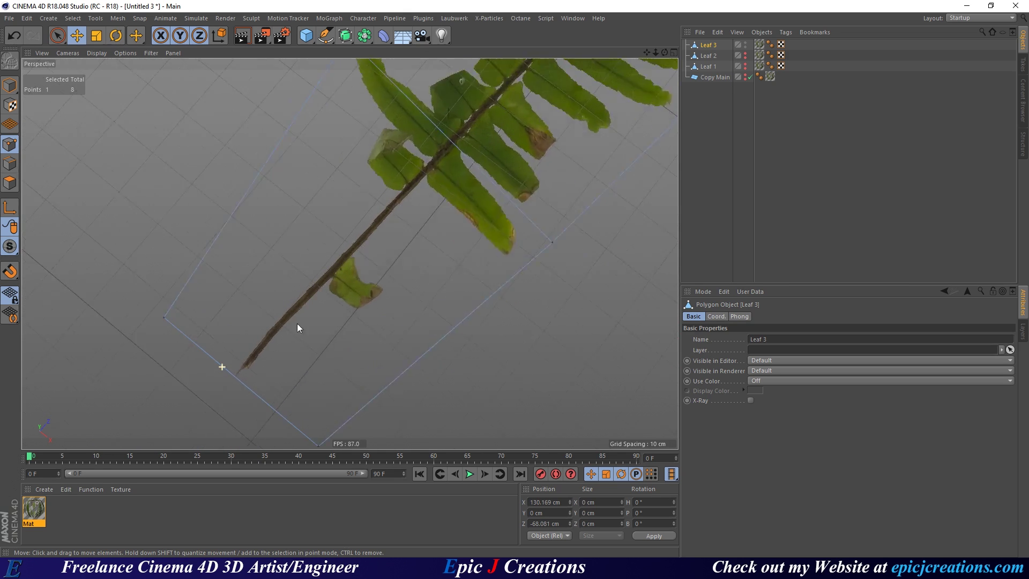
{"action": "middle_click_drag", "start_coordinate": [242, 395], "coordinate": [323, 220], "text": "alt"}
{"action": "left_click", "coordinate": [179, 207]}
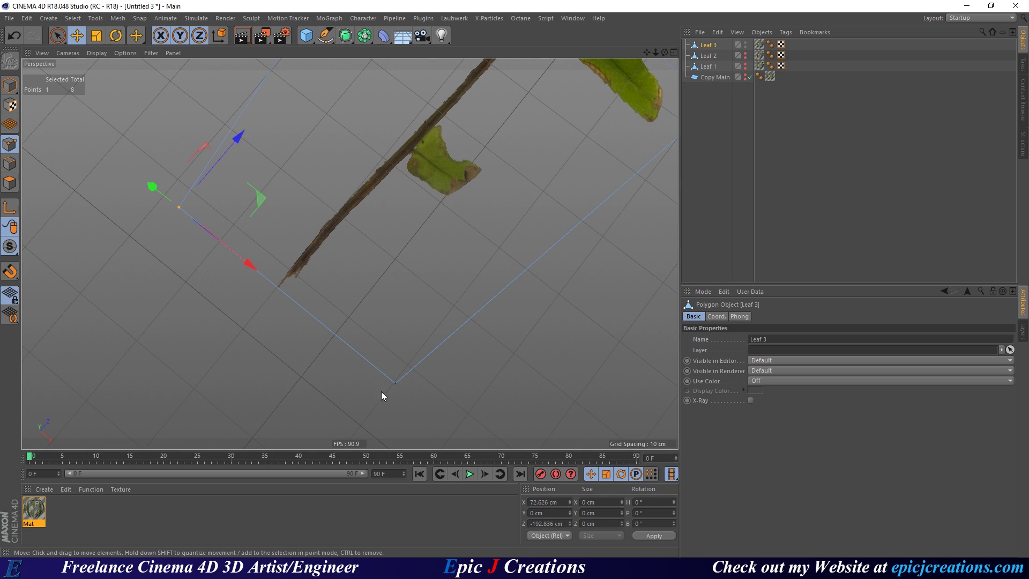
{"action": "left_click", "coordinate": [396, 384], "text": "shift"}
{"action": "left_click_drag", "start_coordinate": [339, 230], "coordinate": [339, 256]}
{"action": "left_click", "coordinate": [419, 236]}
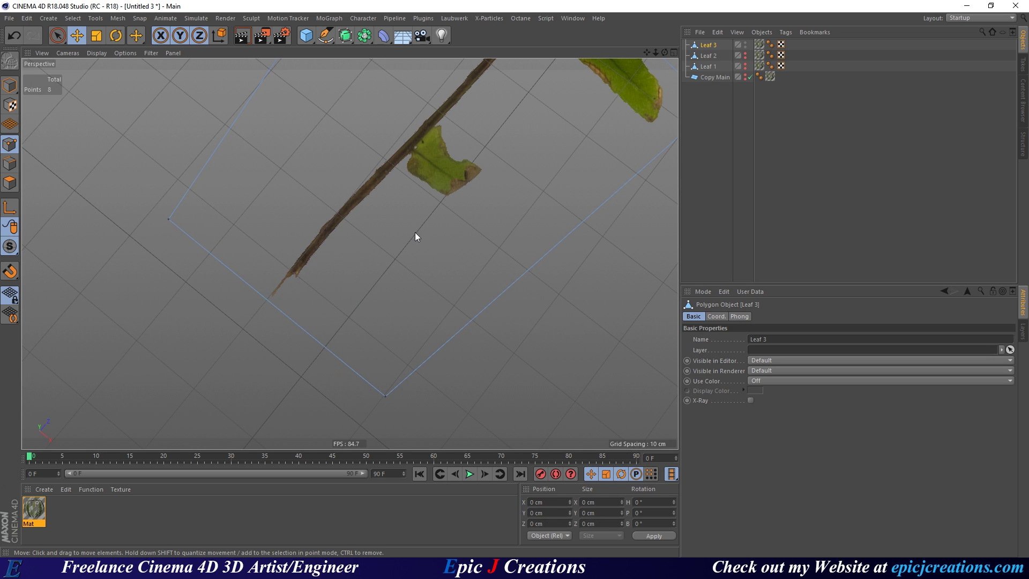
{"action": "scroll", "coordinate": [369, 190], "scroll_direction": "down", "scroll_amount": 3}
{"action": "left_click_drag", "start_coordinate": [370, 189], "coordinate": [268, 185], "text": "alt"}
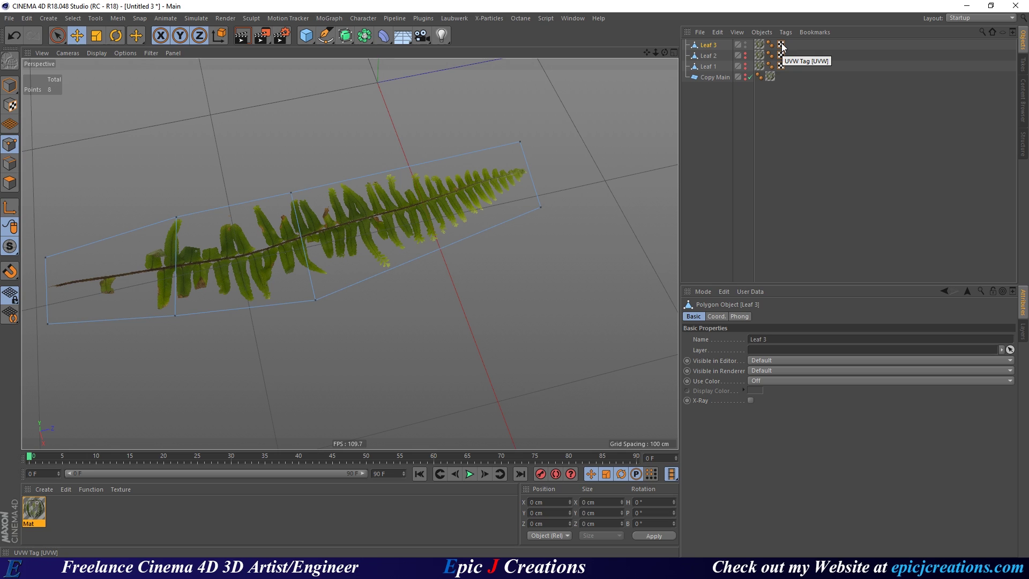
Delete the existing UVW tags from Leaf 3, Leaf 2 and Leaf 1.
{"action": "left_click", "coordinate": [781, 45]}
{"action": "key", "text": "Delete"}
{"action": "left_click", "coordinate": [781, 56]}
{"action": "key", "text": "Delete"}
{"action": "key", "text": "Delete"}
Make all three leaves visible and generate UVW coordinates from their flat-projected texture tags.
{"action": "left_click", "coordinate": [760, 45]}
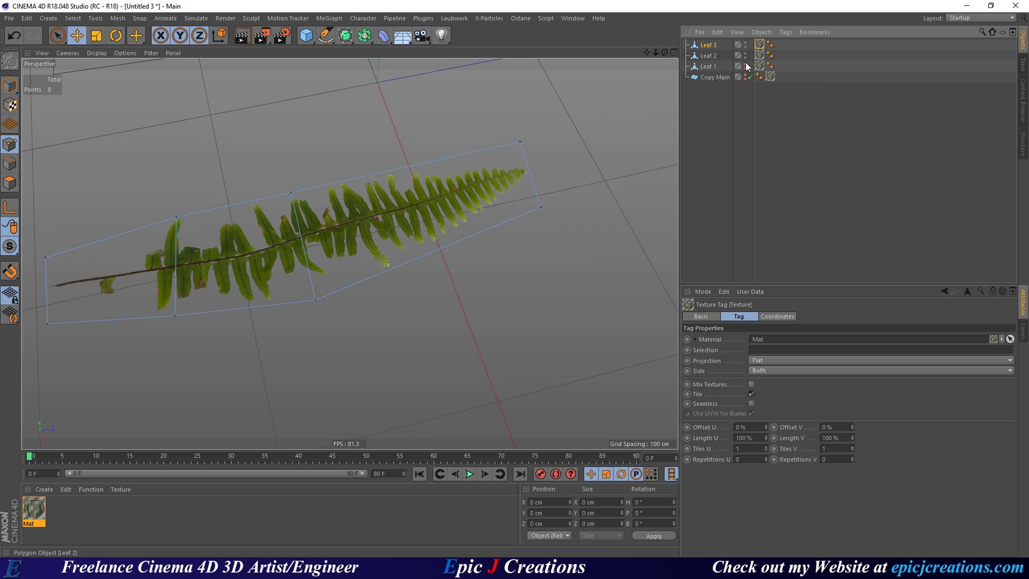
{"action": "left_click_drag", "start_coordinate": [296, 269], "coordinate": [458, 185], "text": "alt"}
{"action": "left_click_drag", "start_coordinate": [304, 220], "coordinate": [271, 216], "text": "alt"}
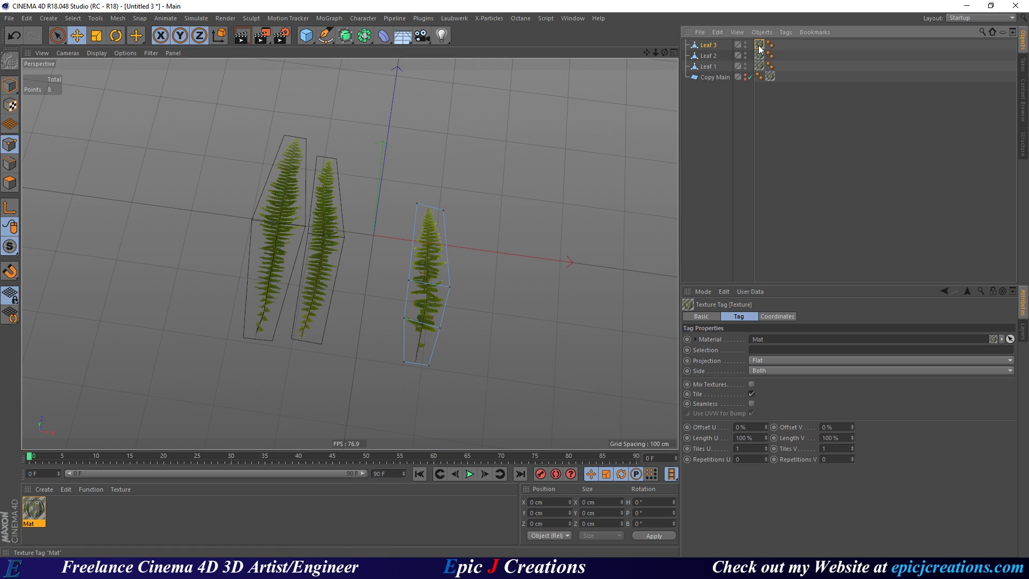
{"action": "left_click", "coordinate": [759, 66], "text": "shift"}
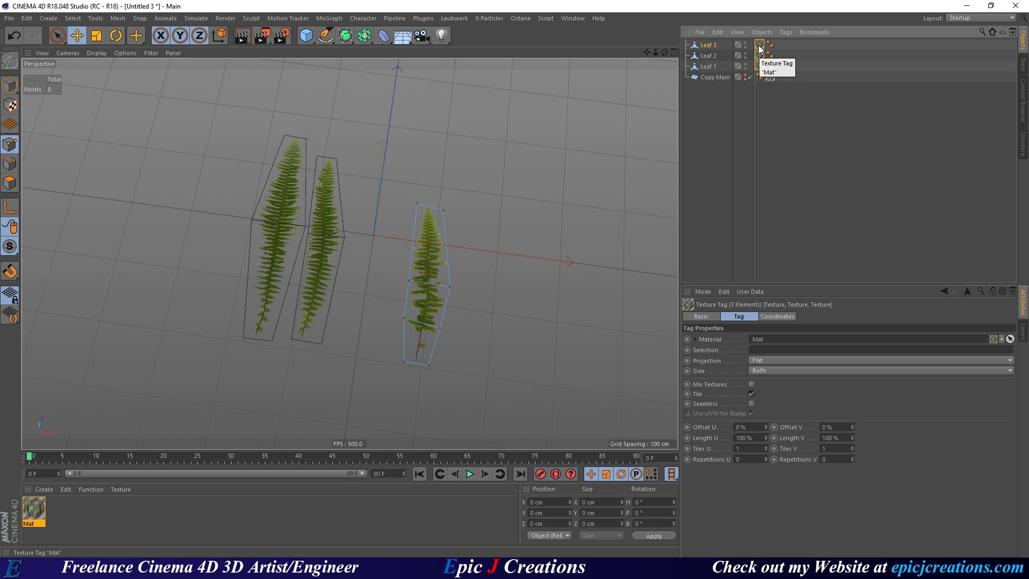
{"action": "right_click", "coordinate": [760, 48]}
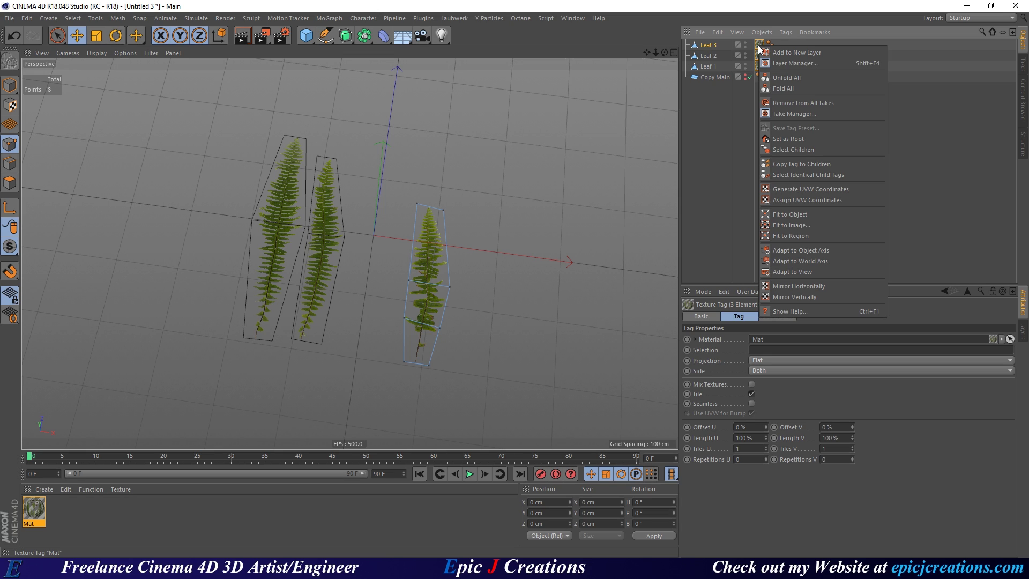
{"action": "left_click", "coordinate": [819, 189]}
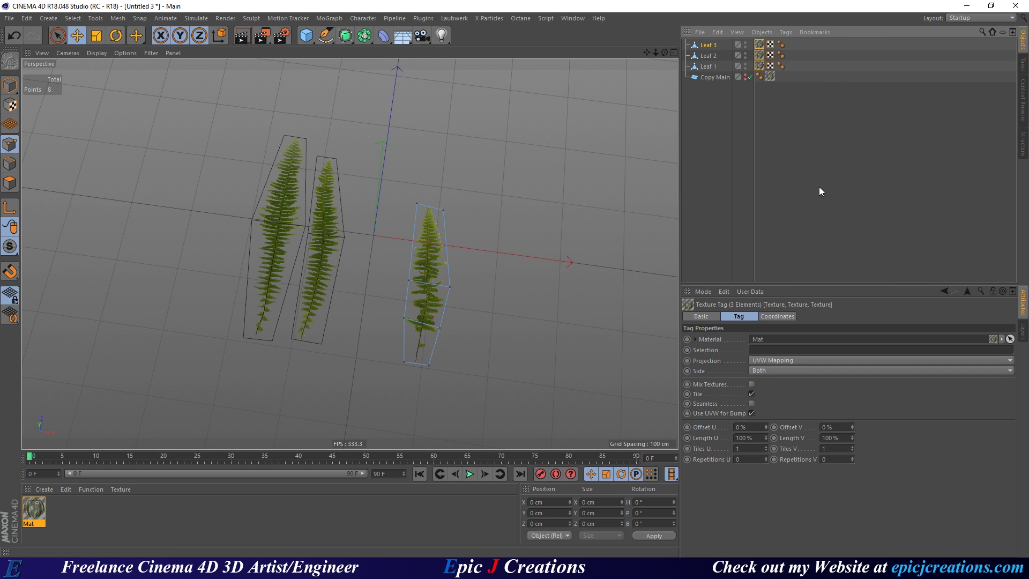
{"action": "left_click", "coordinate": [777, 134]}
{"action": "left_click_drag", "start_coordinate": [294, 247], "coordinate": [304, 212], "text": "alt"}
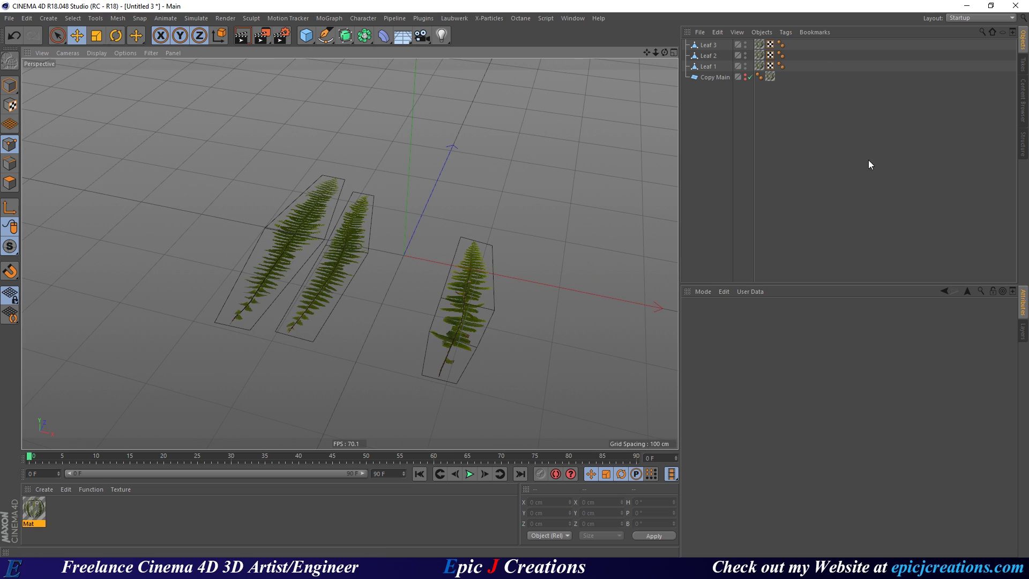
View Leaf 1's UV mesh in the texture window and compare its placement with the okdmY_4K_Albedo atlas image.
{"action": "left_click", "coordinate": [771, 66]}
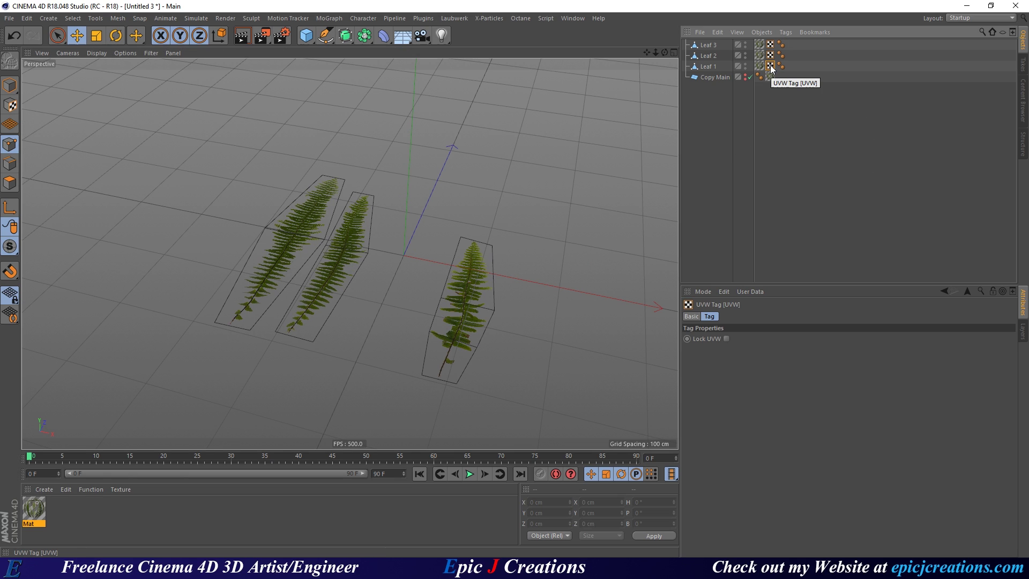
{"action": "double_click", "coordinate": [770, 66]}
{"action": "scroll", "coordinate": [281, 221], "scroll_direction": "up", "scroll_amount": 1}
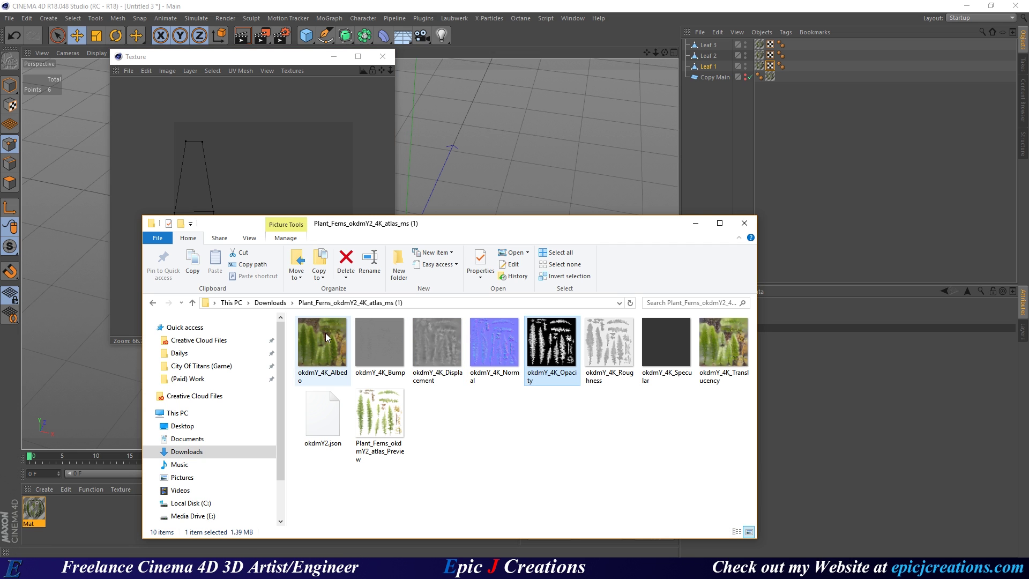
{"action": "double_click", "coordinate": [326, 333]}
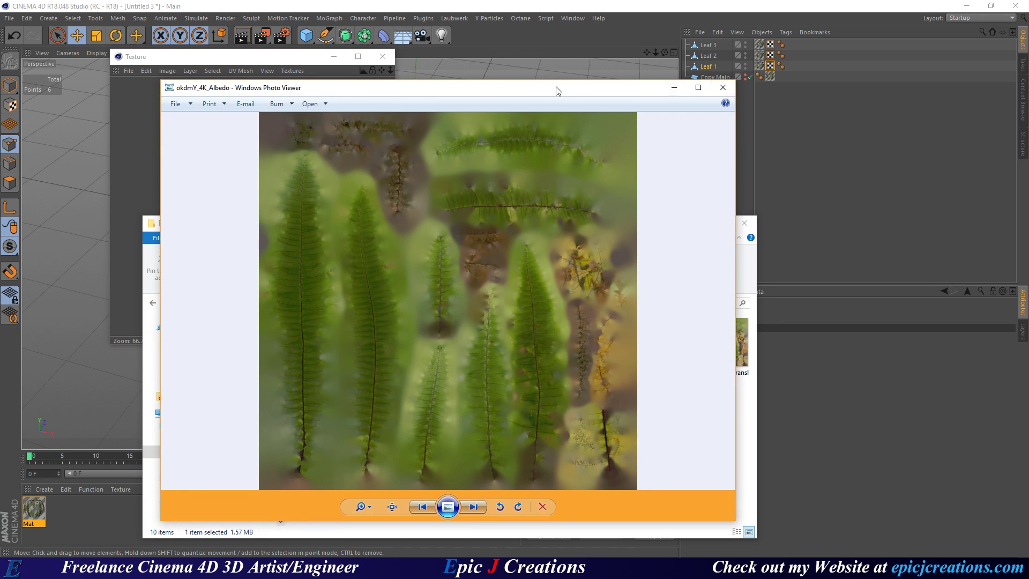
{"action": "left_click_drag", "start_coordinate": [557, 90], "coordinate": [746, 96]}
{"action": "left_click", "coordinate": [912, 94]}
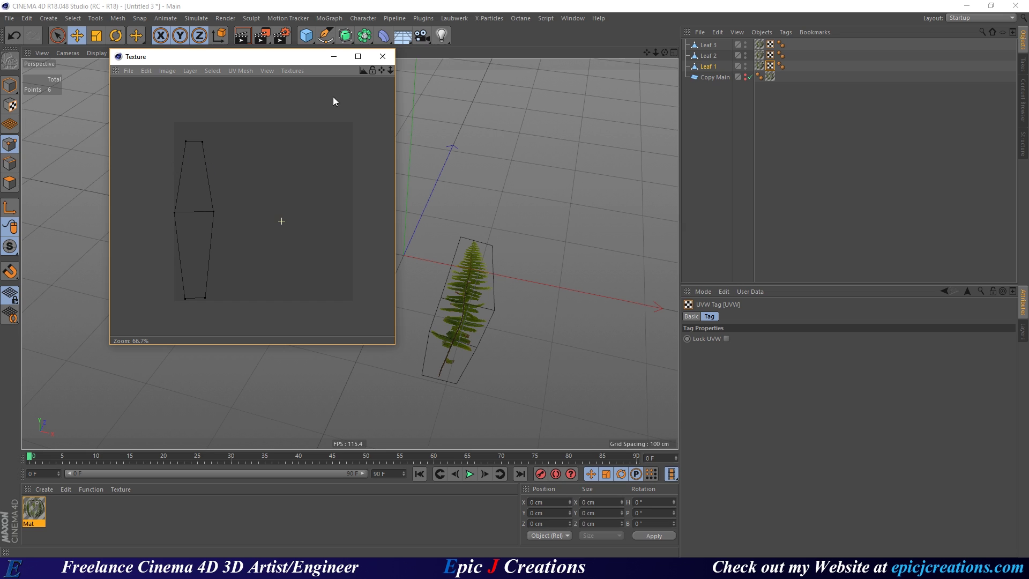
{"action": "left_click", "coordinate": [382, 56]}
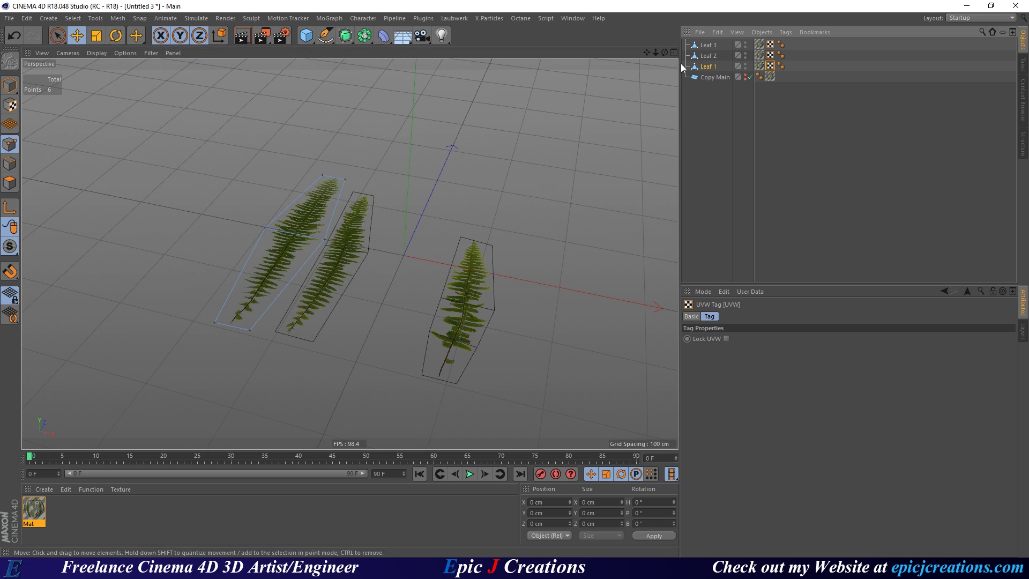
Test Leaf 1's mapping by raising one tip corner point to about Y 22 cm, and undo the move.
{"action": "left_click", "coordinate": [709, 69]}
{"action": "right_click_drag", "start_coordinate": [287, 202], "coordinate": [386, 162], "text": "alt"}
{"action": "left_click", "coordinate": [380, 168]}
{"action": "left_click_drag", "start_coordinate": [381, 166], "coordinate": [356, 90]}
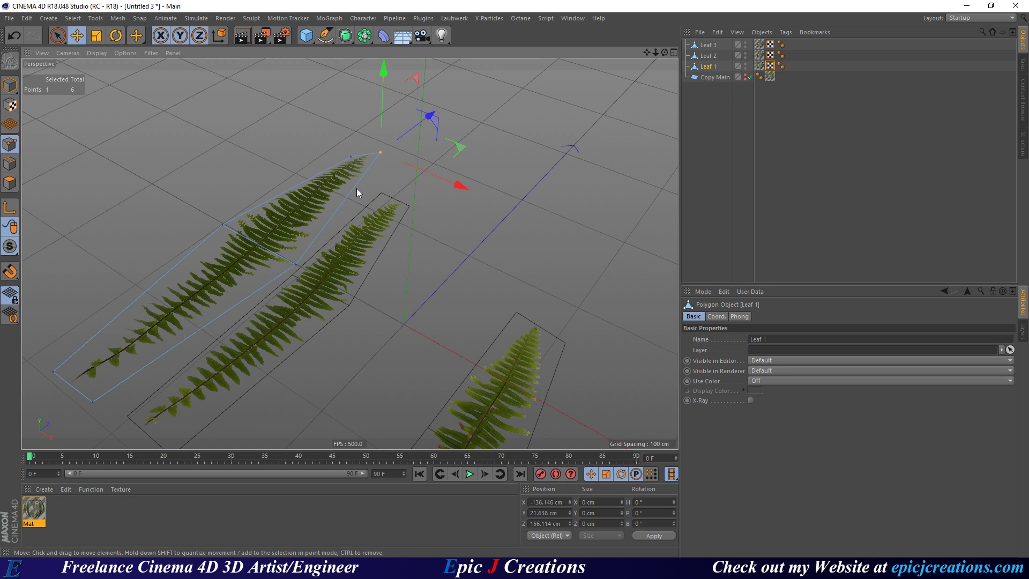
{"action": "key", "text": "ctrl+z"}
{"action": "left_click_drag", "start_coordinate": [355, 187], "coordinate": [427, 226], "text": "alt"}
{"action": "key", "text": "ctrl+z"}
{"action": "left_click_drag", "start_coordinate": [236, 170], "coordinate": [294, 205], "text": "alt"}
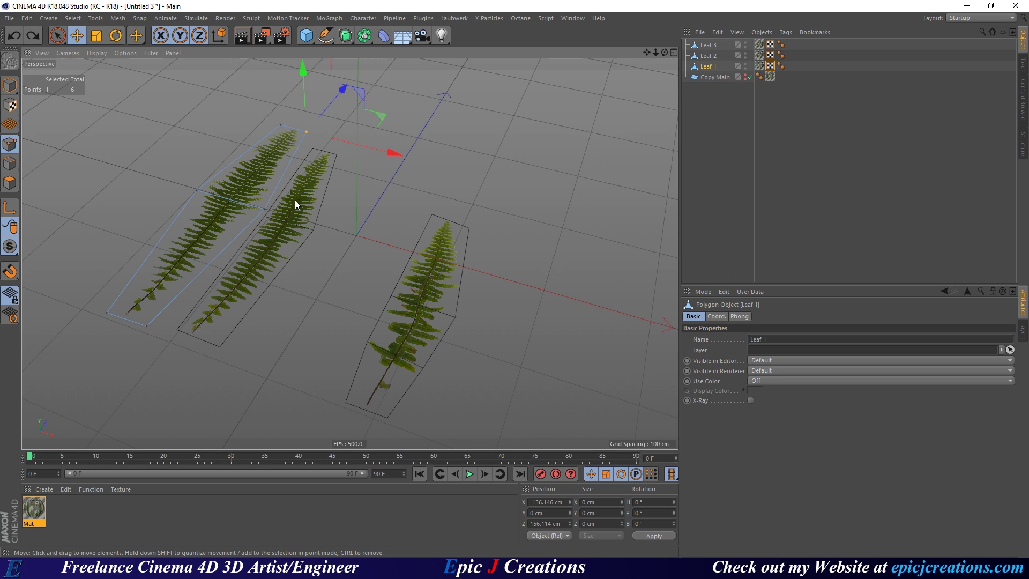
Check the projection settings of Leaf 1's texture tag and how the texture sits on the three leaves.
{"action": "left_click", "coordinate": [760, 65]}
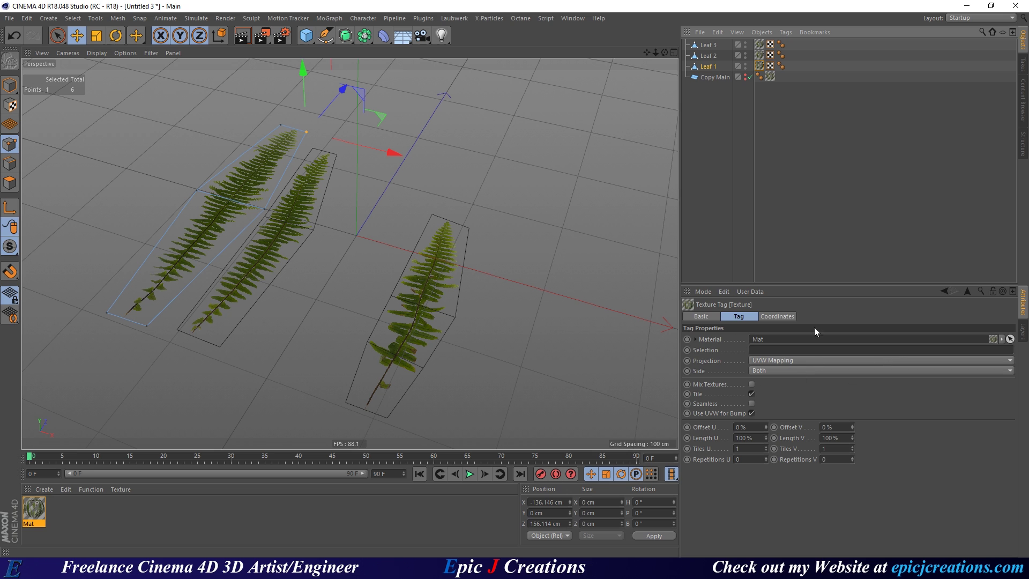
{"action": "left_click_drag", "start_coordinate": [274, 245], "coordinate": [292, 252], "text": "alt"}
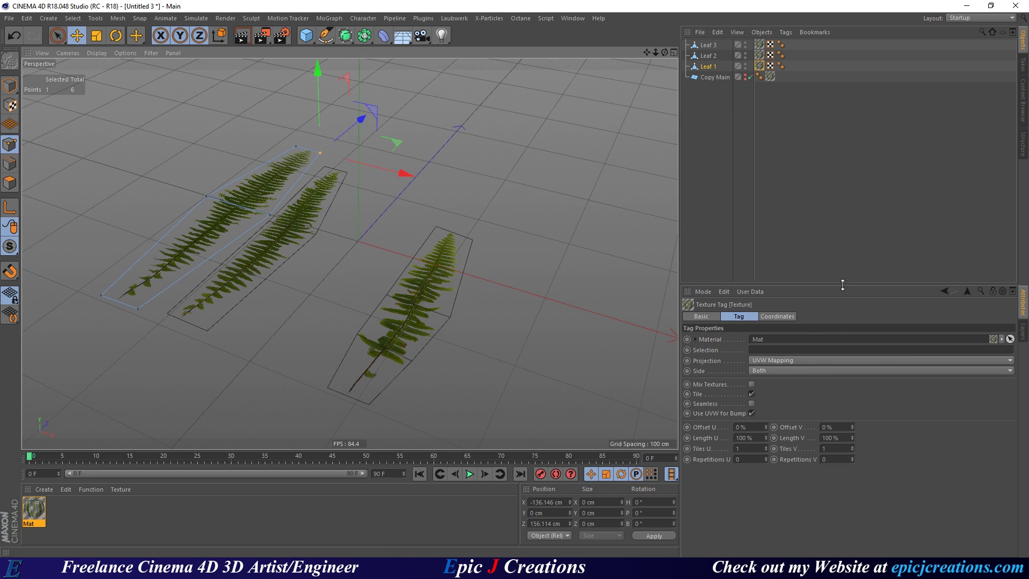
{"action": "left_click_drag", "start_coordinate": [291, 228], "coordinate": [345, 245], "text": "alt"}
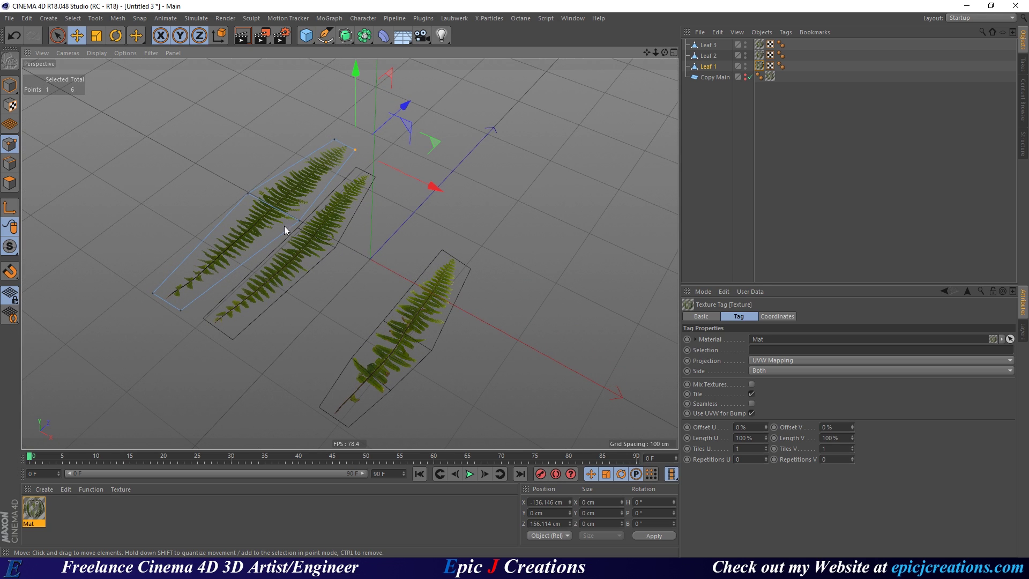
{"action": "mouse_move", "coordinate": [442, 333]}
{"action": "left_mouse_down", "text": "alt"}
{"action": "mouse_move", "coordinate": [397, 272]}
{"action": "mouse_move", "coordinate": [394, 293]}
{"action": "mouse_move", "coordinate": [430, 326]}
{"action": "left_mouse_up", "text": "alt"}
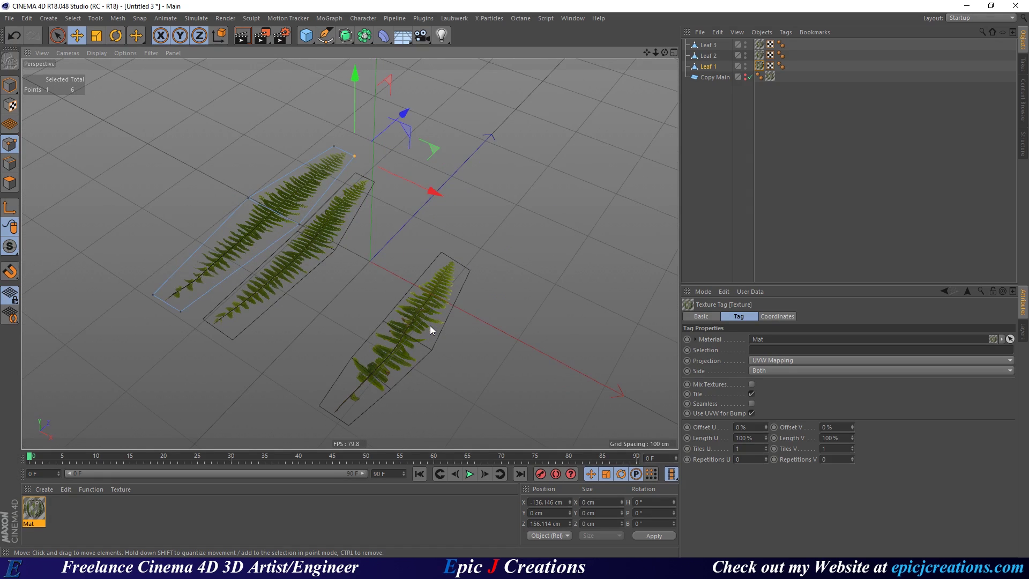
{"action": "left_click", "coordinate": [713, 67]}
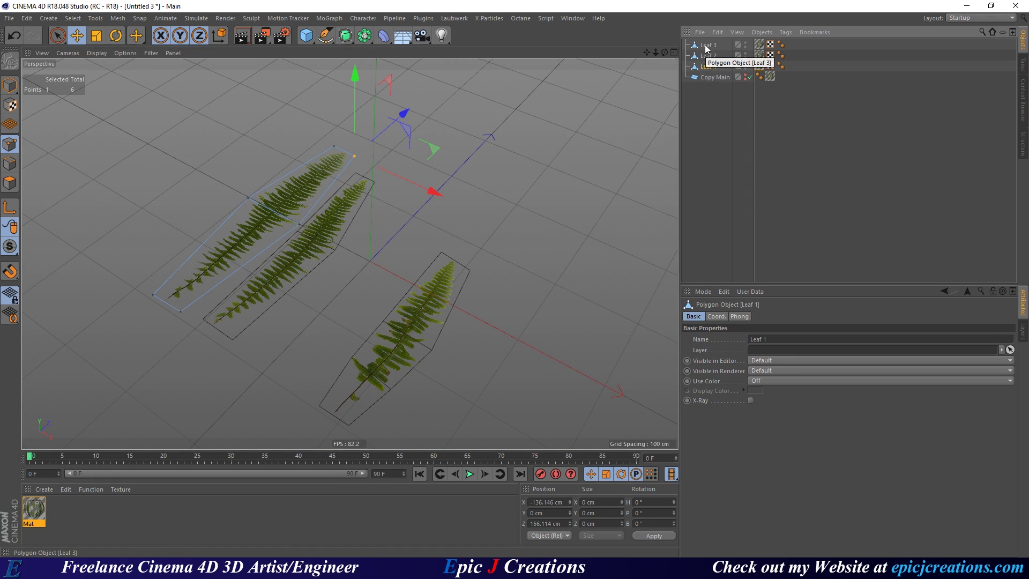
Move only Leaf 1's axis in the top view to just below its stem base, about X -155 cm and Z -195 cm.
{"action": "left_click", "coordinate": [11, 85]}
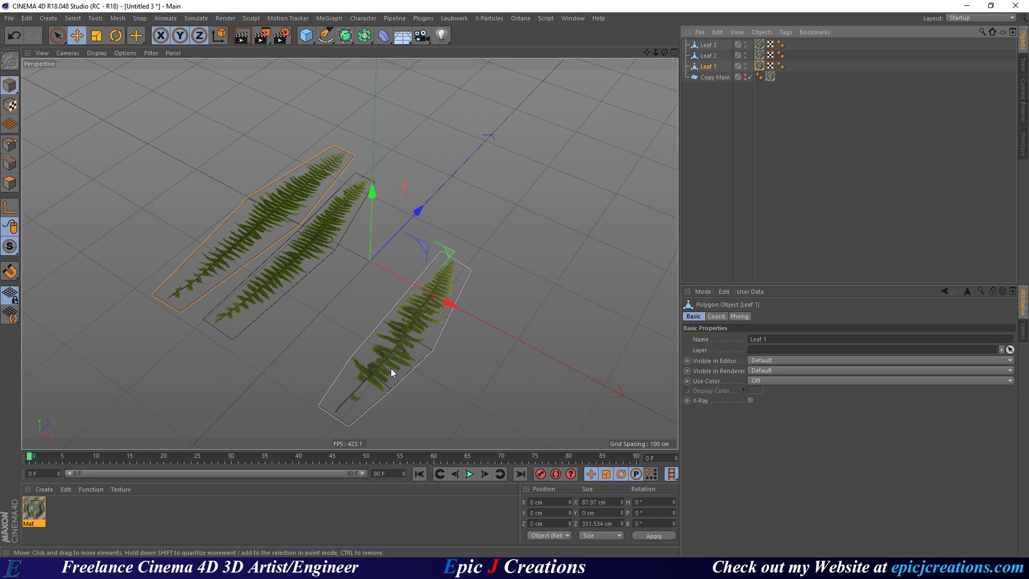
{"action": "middle_click", "coordinate": [335, 252]}
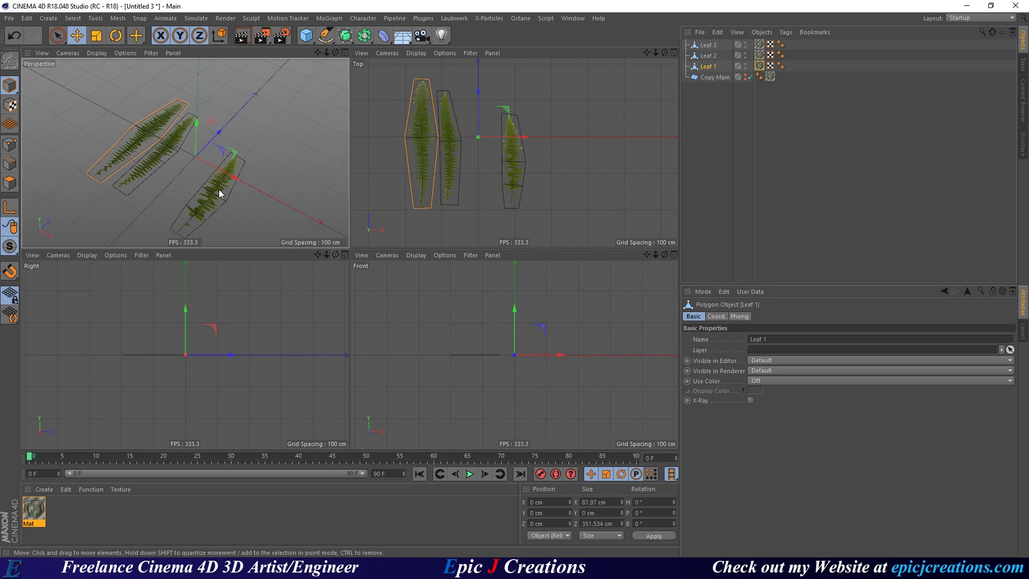
{"action": "middle_click", "coordinate": [492, 149]}
{"action": "middle_click_drag", "start_coordinate": [328, 221], "coordinate": [374, 267]}
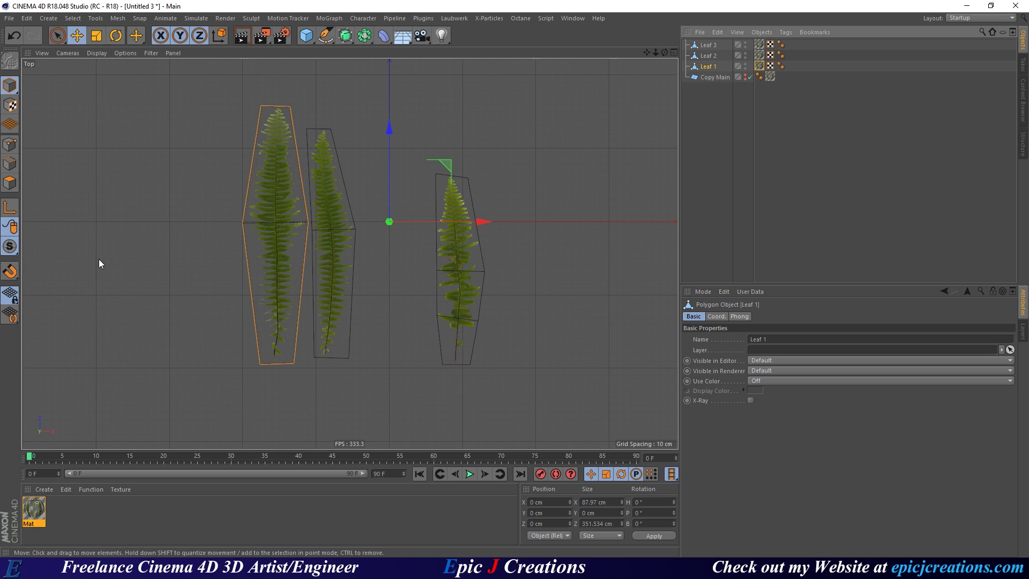
{"action": "left_click", "coordinate": [9, 208]}
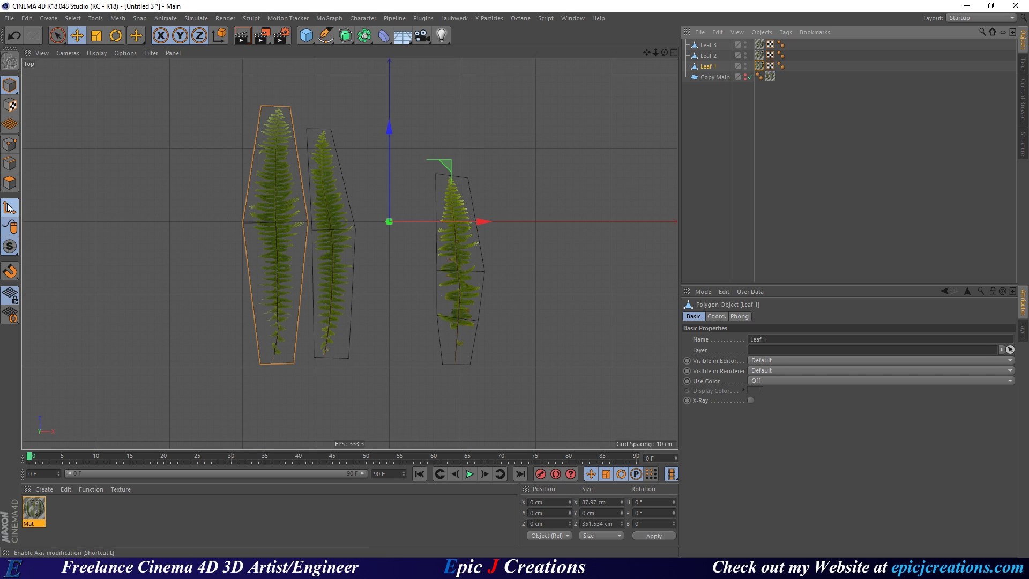
{"action": "left_click_drag", "start_coordinate": [390, 285], "coordinate": [354, 438]}
{"action": "scroll", "coordinate": [268, 361], "scroll_direction": "up", "scroll_amount": 5}
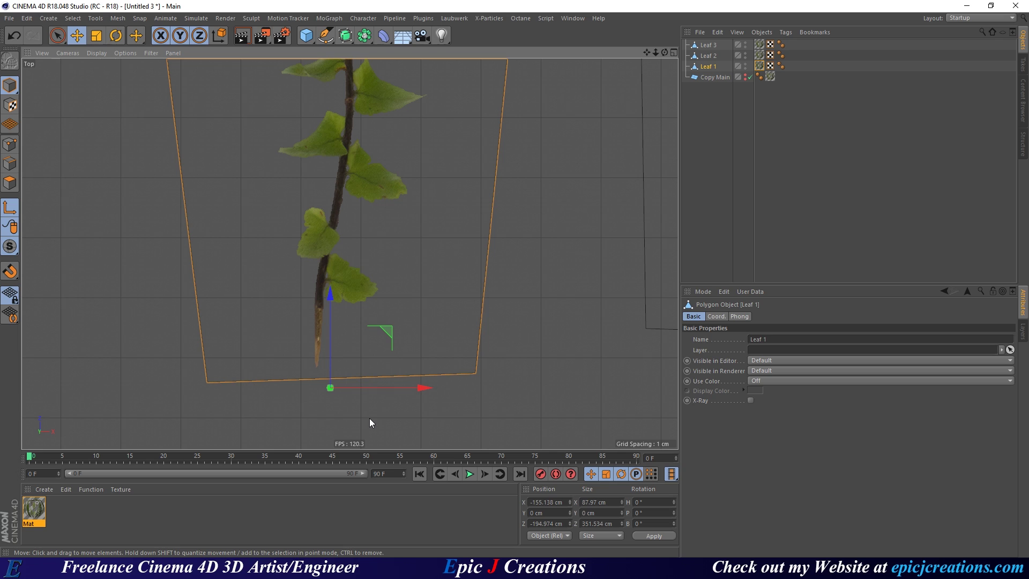
{"action": "left_click_drag", "start_coordinate": [346, 422], "coordinate": [332, 399]}
Enable snapping with Edge Snap and place Leaf 1's axis on its base edge at the stem, about X -156.7 cm, Z -193.4 cm.
{"action": "left_click_drag", "start_coordinate": [10, 271], "coordinate": [76, 284]}
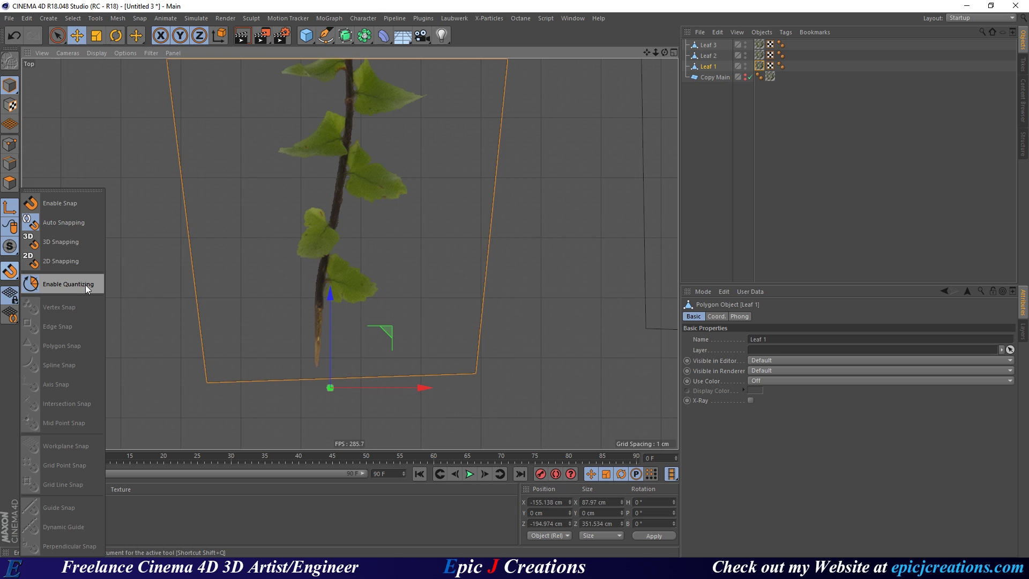
{"action": "left_click", "coordinate": [86, 285]}
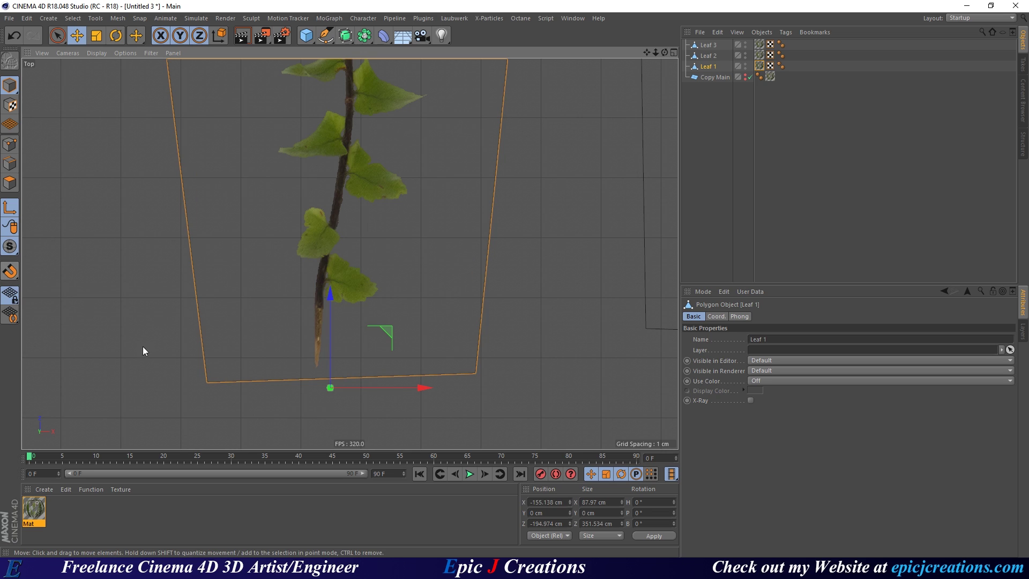
{"action": "mouse_move", "coordinate": [330, 387]}
{"action": "left_mouse_down"}
{"action": "mouse_move", "coordinate": [346, 393]}
{"action": "mouse_move", "coordinate": [324, 375]}
{"action": "mouse_move", "coordinate": [333, 385]}
{"action": "mouse_move", "coordinate": [197, 383]}
{"action": "mouse_move", "coordinate": [316, 379]}
{"action": "left_mouse_up"}
{"action": "left_click", "coordinate": [10, 273]}
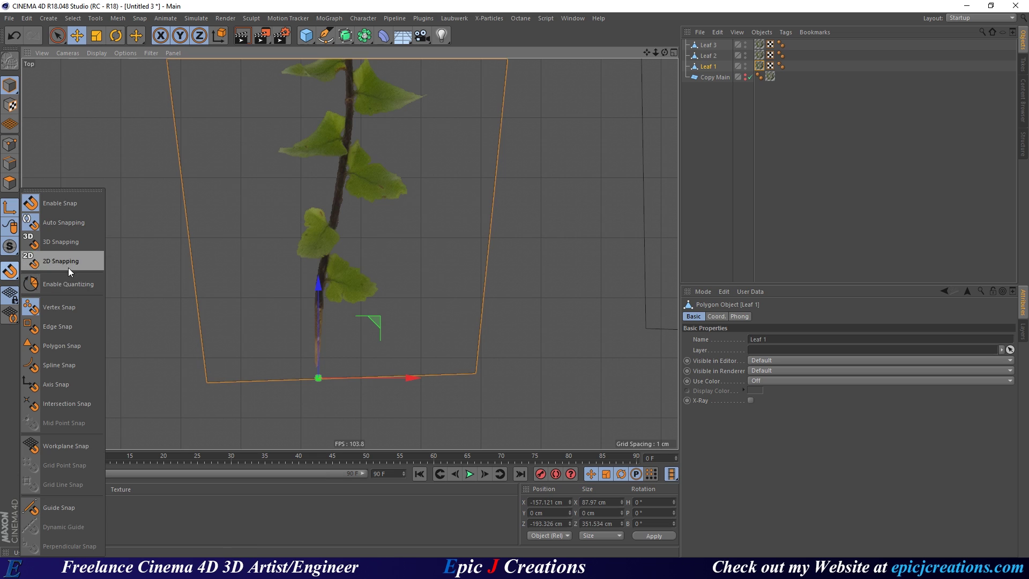
{"action": "left_click", "coordinate": [82, 327]}
{"action": "left_click_drag", "start_coordinate": [320, 380], "coordinate": [319, 409]}
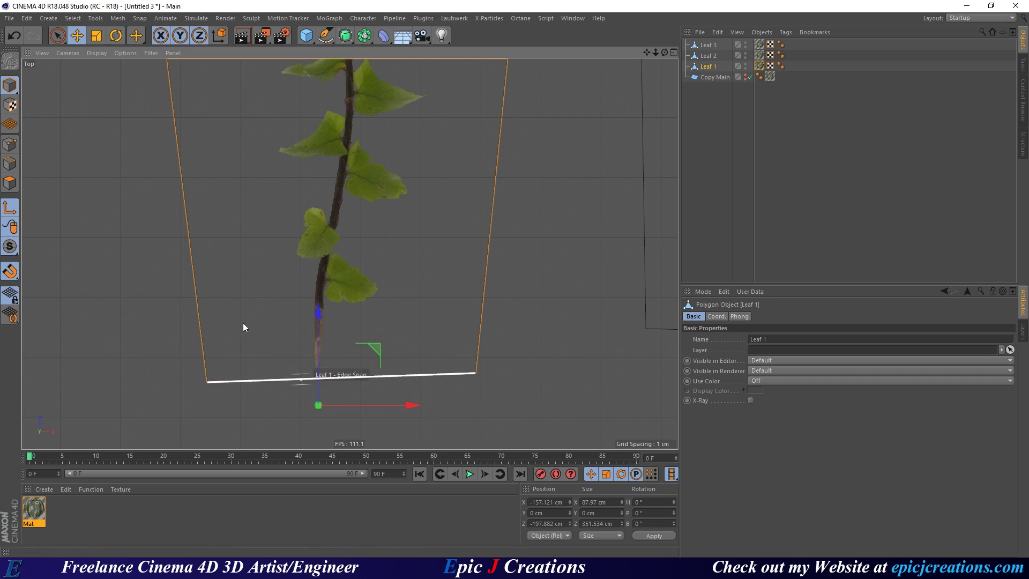
{"action": "left_click", "coordinate": [9, 271]}
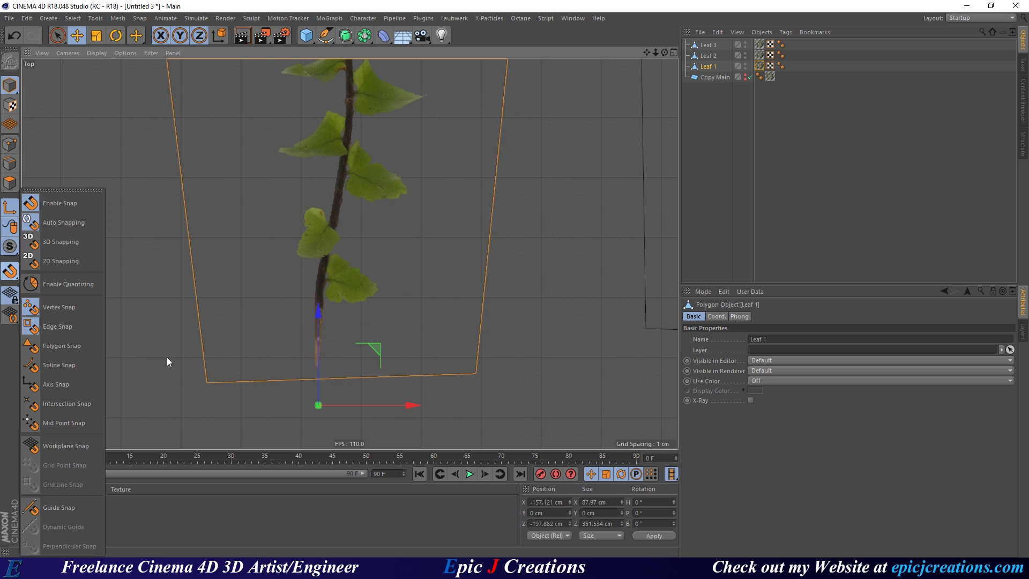
{"action": "left_click_drag", "start_coordinate": [319, 405], "coordinate": [315, 377]}
{"action": "scroll", "coordinate": [482, 322], "scroll_direction": "up", "scroll_amount": 2}
{"action": "scroll", "coordinate": [440, 326], "scroll_direction": "down", "scroll_amount": 2}
{"action": "left_click_drag", "start_coordinate": [390, 363], "coordinate": [397, 346]}
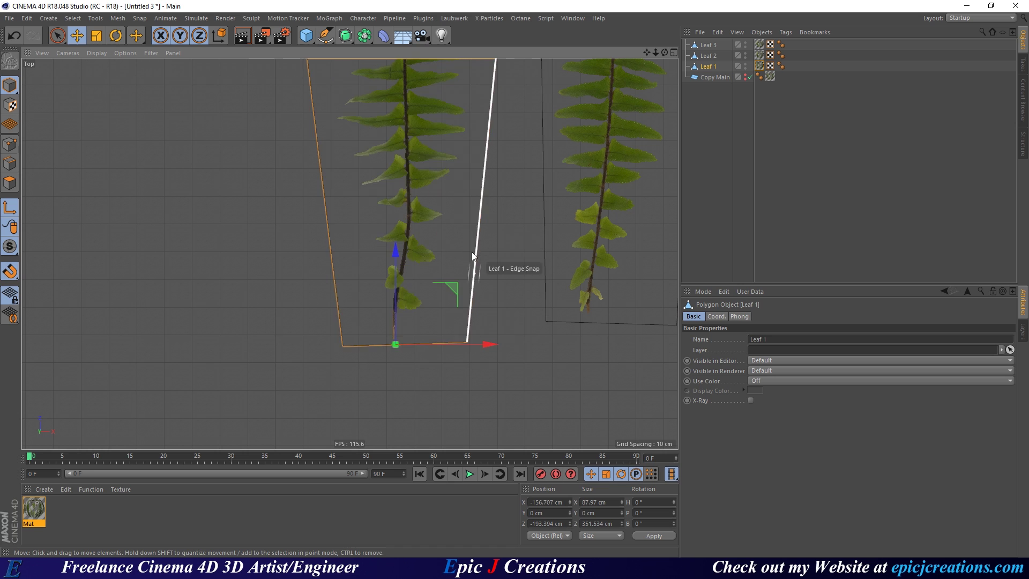
Move Leaf 2's axis to its base edge at the stem, about X -88.6 cm and Z -185.5 cm.
{"action": "scroll", "coordinate": [471, 261], "scroll_direction": "down", "scroll_amount": 3}
{"action": "middle_click_drag", "start_coordinate": [405, 224], "coordinate": [353, 265], "text": "alt"}
{"action": "left_click", "coordinate": [707, 56]}
{"action": "left_click_drag", "start_coordinate": [452, 260], "coordinate": [368, 358]}
{"action": "middle_click_drag", "start_coordinate": [540, 197], "coordinate": [477, 250], "text": "alt"}
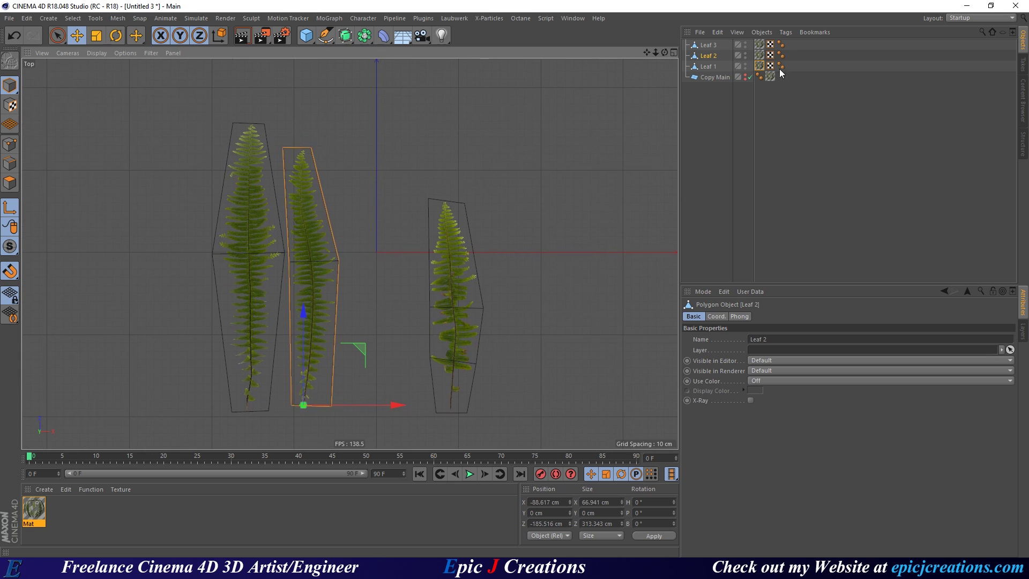
Move Leaf 3's axis to its base edge at the stem, about X 91 cm and Z -195 cm, and end axis editing.
{"action": "left_click", "coordinate": [708, 45]}
{"action": "left_click_drag", "start_coordinate": [377, 252], "coordinate": [451, 412]}
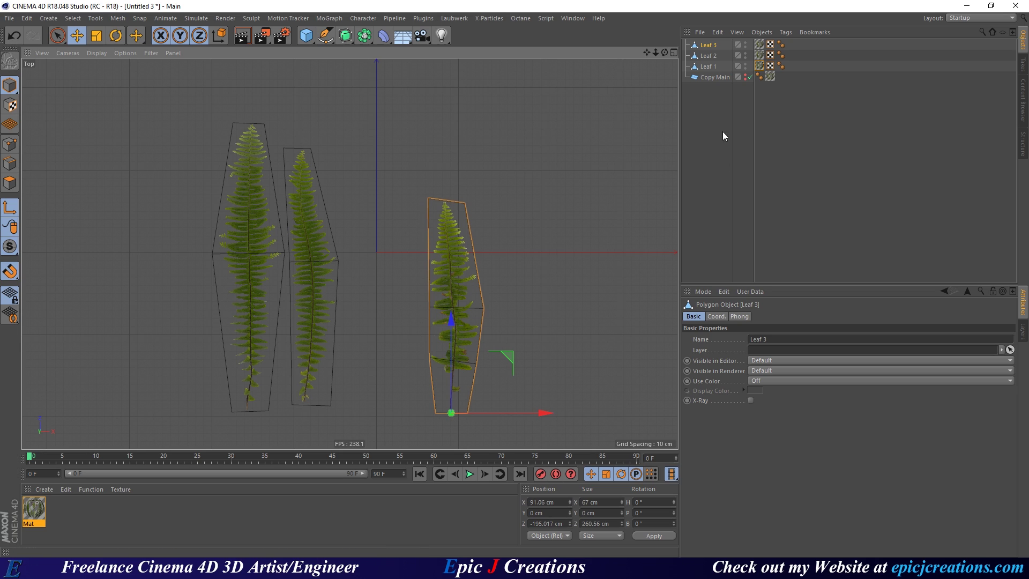
{"action": "left_click", "coordinate": [9, 206]}
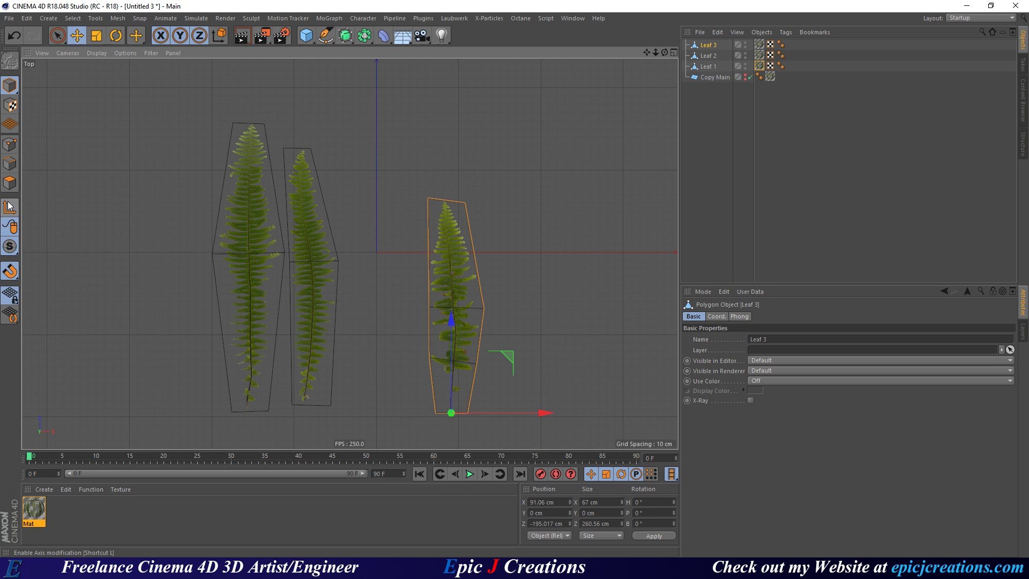
Group Leaf 1, Leaf 2 and Leaf 3 under one null and rename it Fern 1.
{"action": "middle_click", "coordinate": [401, 204]}
{"action": "middle_click", "coordinate": [245, 140]}
{"action": "left_click_drag", "start_coordinate": [338, 331], "coordinate": [357, 319], "text": "alt"}
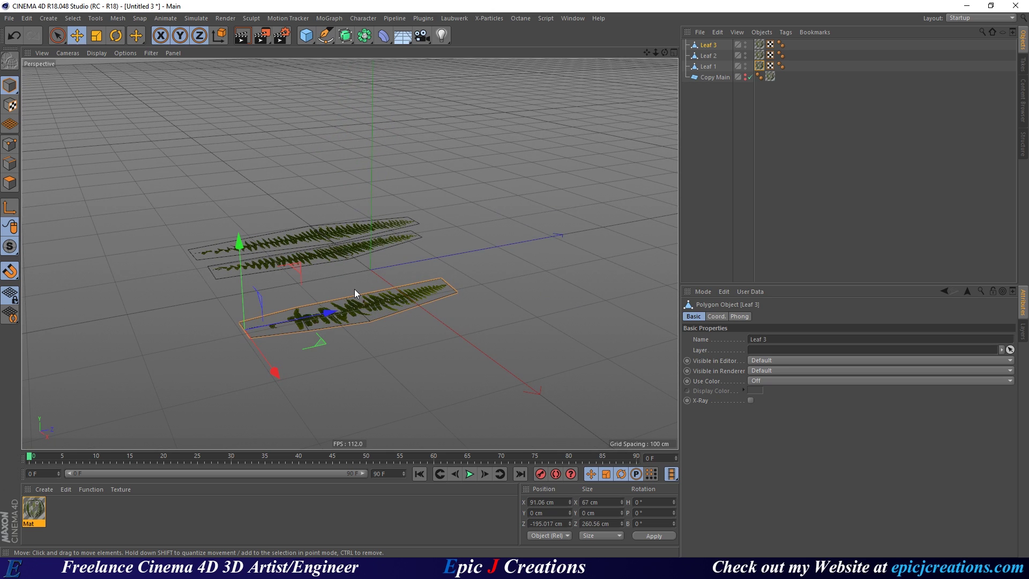
{"action": "left_click", "coordinate": [717, 67]}
{"action": "left_click", "coordinate": [716, 42], "text": "shift"}
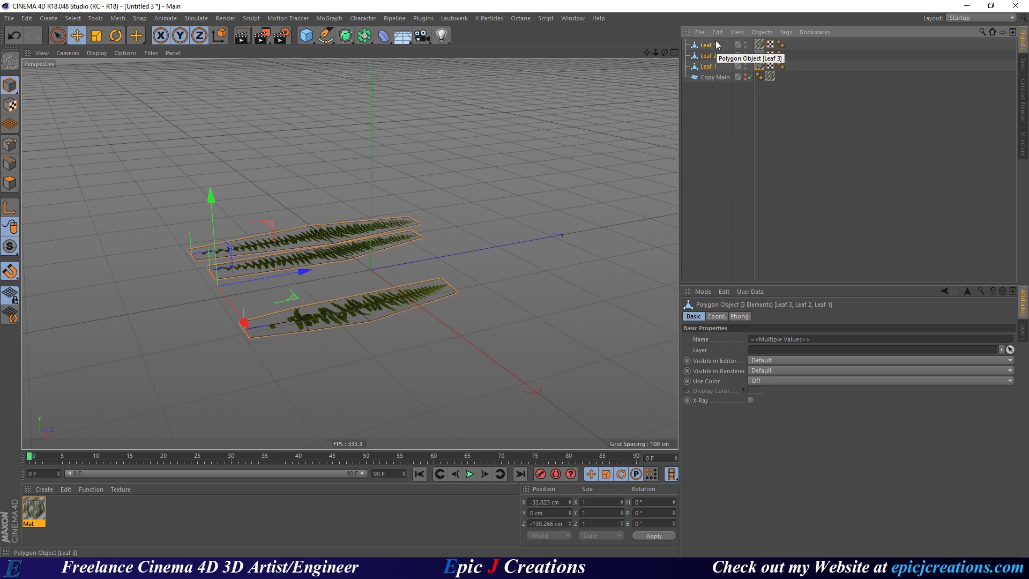
{"action": "key", "text": "alt+g"}
{"action": "left_click_drag", "start_coordinate": [403, 190], "coordinate": [378, 341], "text": "alt"}
{"action": "double_click", "coordinate": [707, 45]}
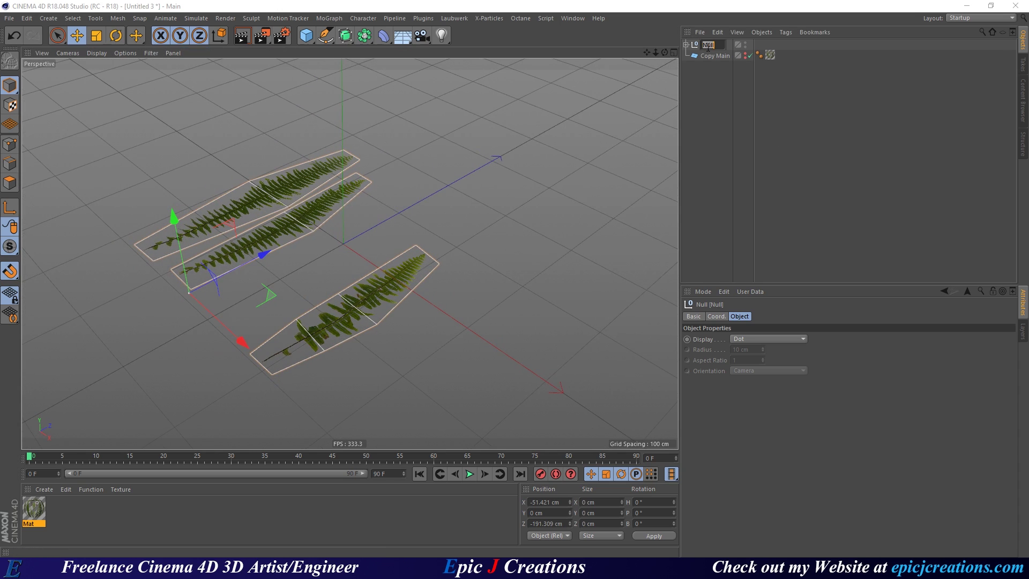
{"action": "type", "text": "Fern 1"}
{"action": "key", "text": "Return"}
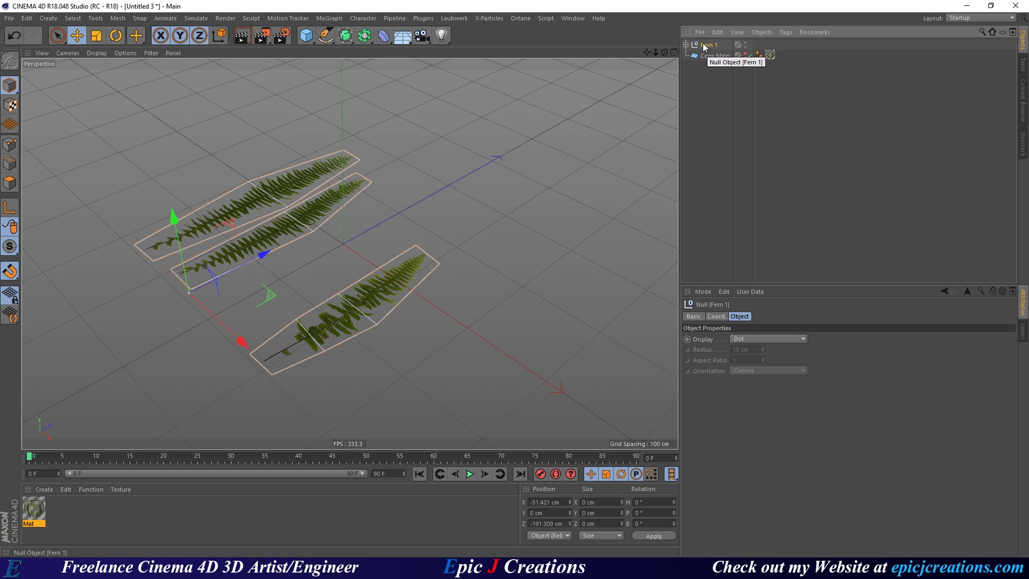
Reset the X position of all three leaves inside Fern 1 to 0 cm.
{"action": "left_click", "coordinate": [687, 45]}
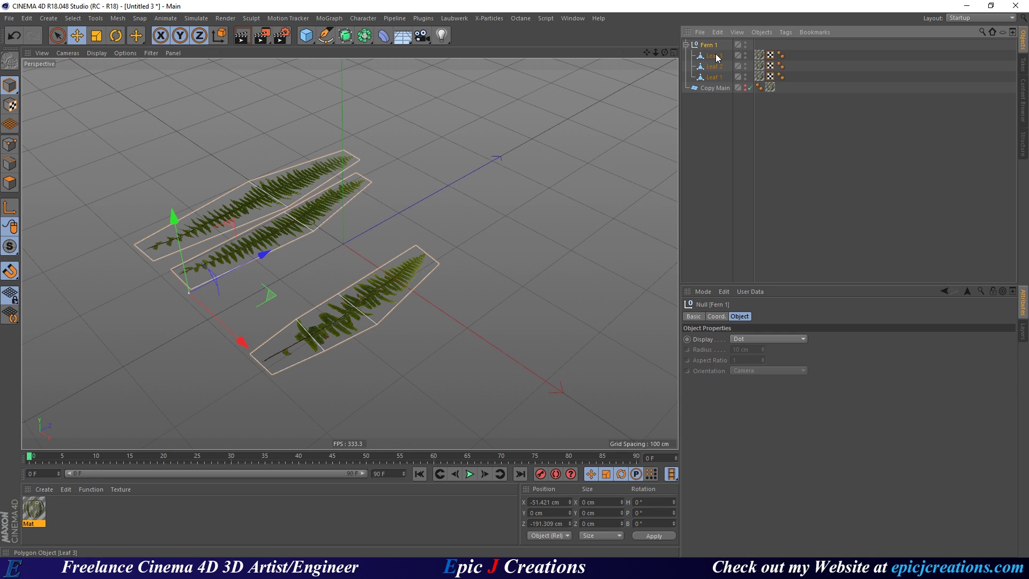
{"action": "left_click", "coordinate": [714, 56]}
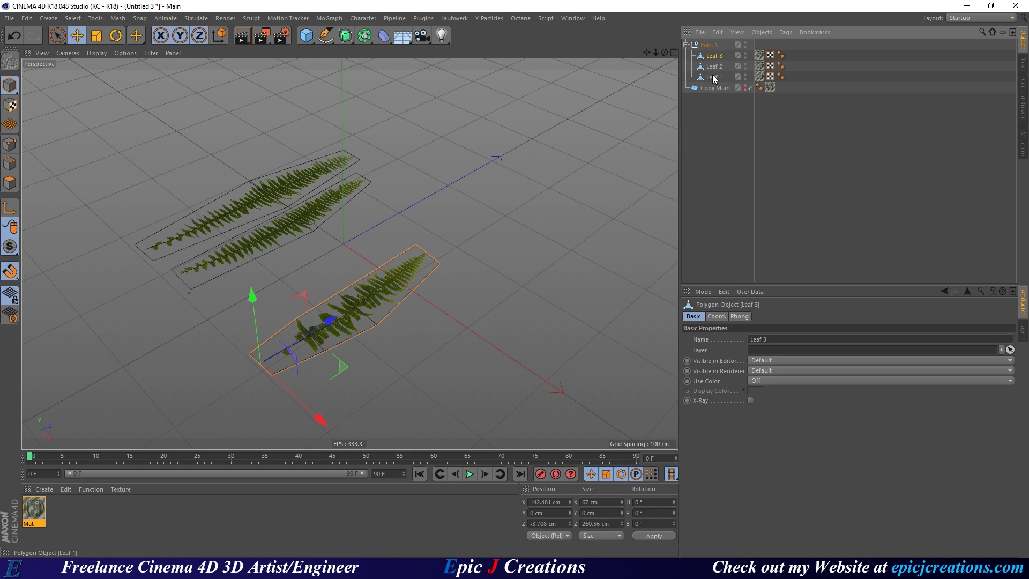
{"action": "left_click", "coordinate": [714, 77], "text": "shift"}
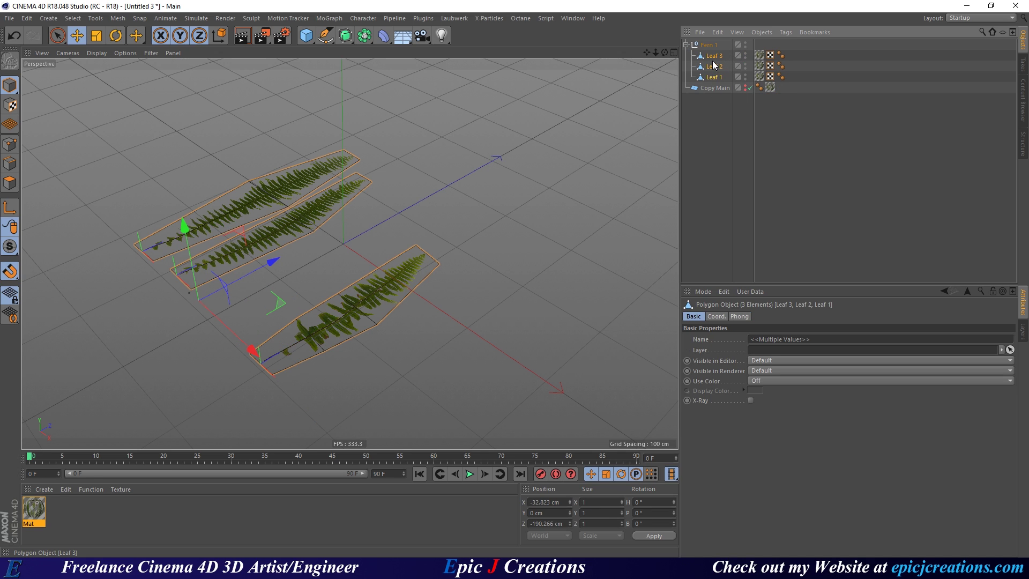
{"action": "left_click", "coordinate": [718, 317]}
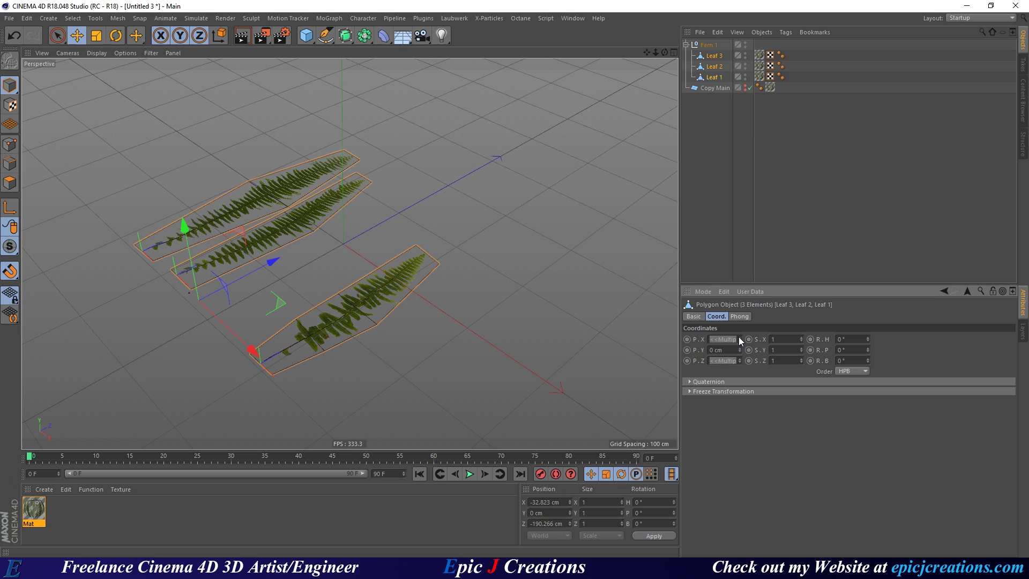
{"action": "right_click", "coordinate": [739, 339]}
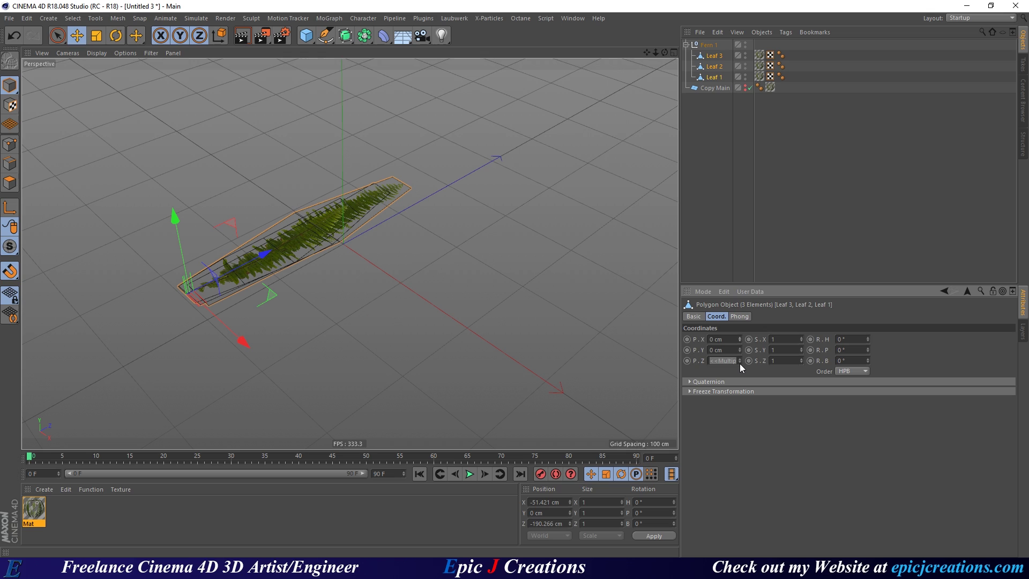
Try an X position of 50 cm on the three leaves together, and undo the change.
{"action": "left_click", "coordinate": [729, 339]}
{"action": "type", "text": "50"}
{"action": "key", "text": "Return"}
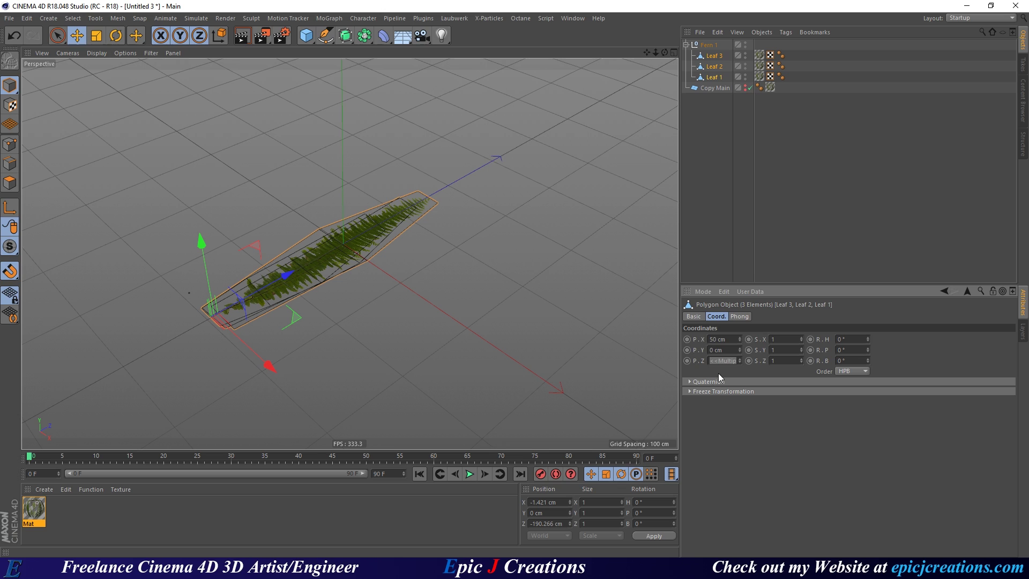
{"action": "scroll", "coordinate": [736, 337], "scroll_direction": "up", "scroll_amount": 12}
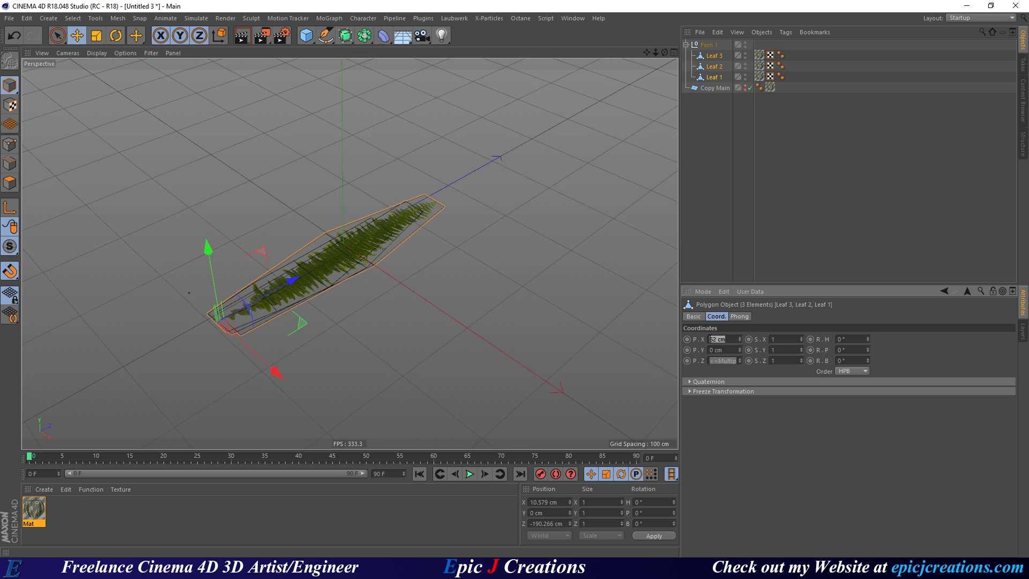
{"action": "key", "text": "Return"}
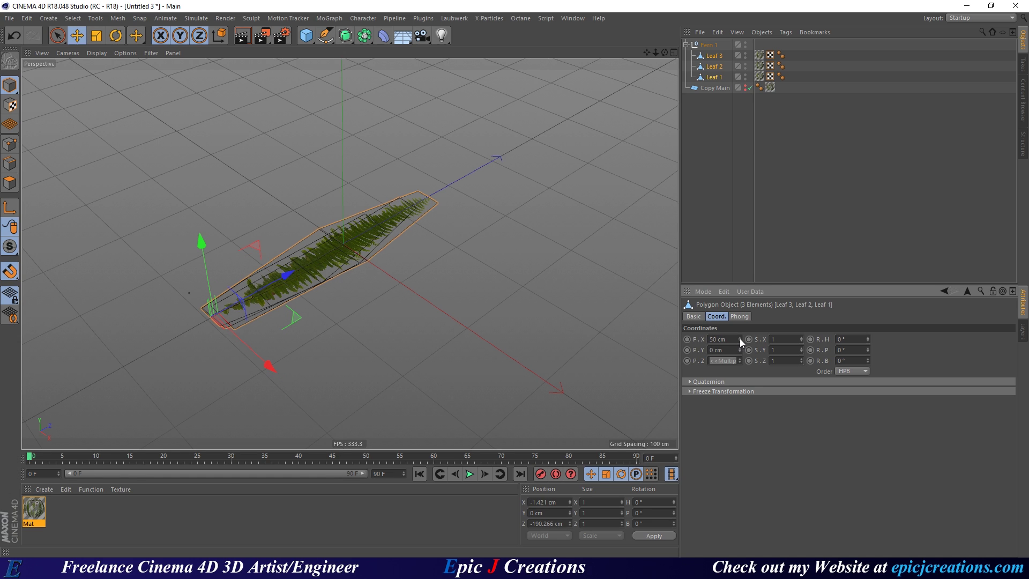
{"action": "key", "text": "ctrl+z"}
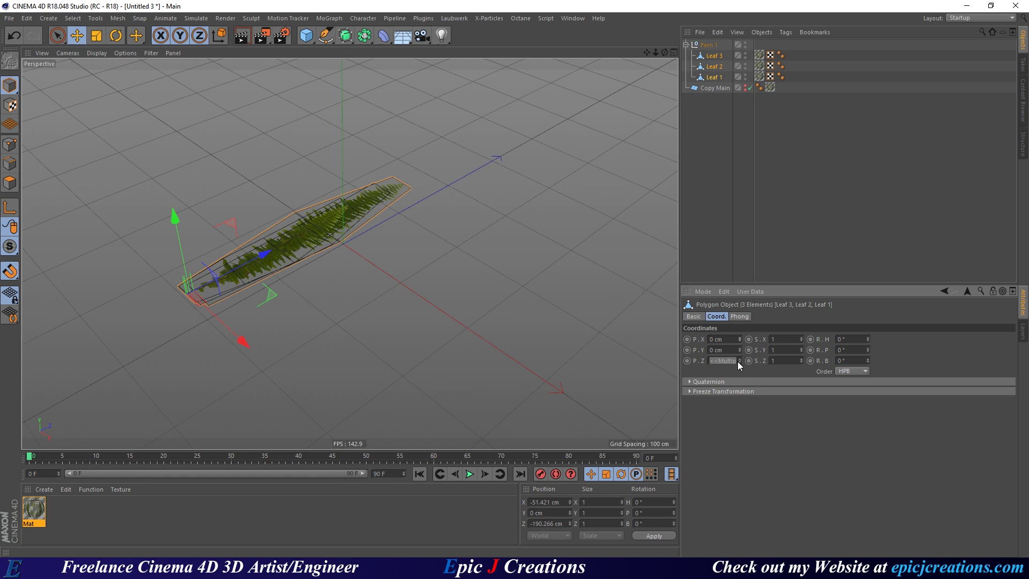
Reset the Z position of the three leaves to 0 cm so their bases coincide, and frame them in the perspective view.
{"action": "right_click", "coordinate": [738, 361]}
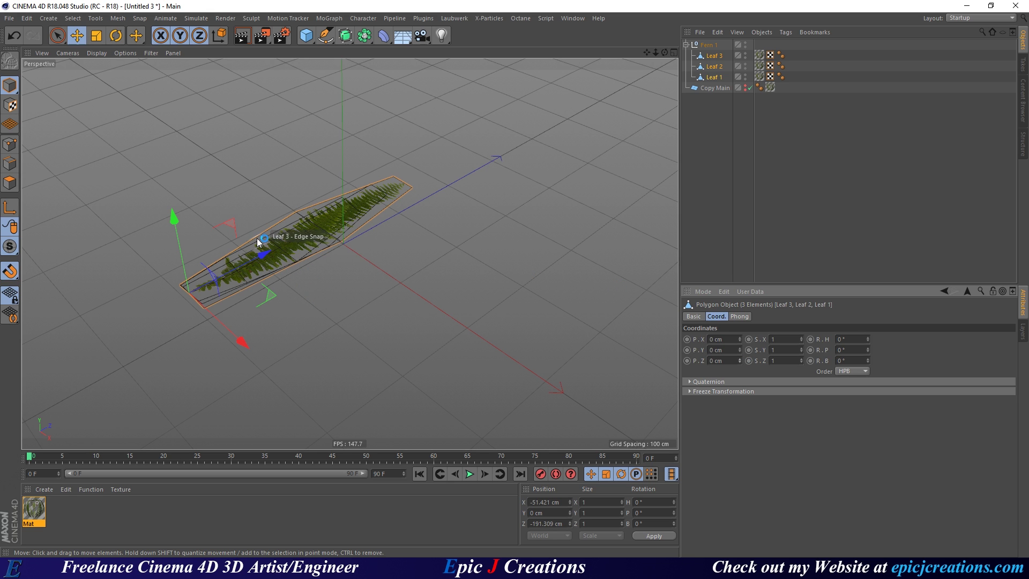
{"action": "key", "text": "o"}
{"action": "left_click_drag", "start_coordinate": [351, 292], "coordinate": [339, 272], "text": "alt"}
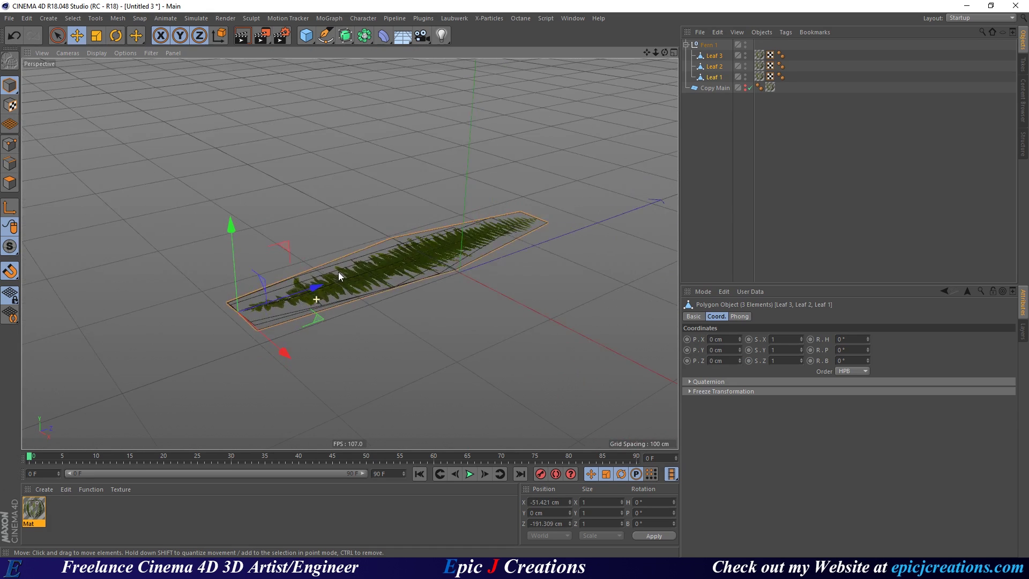
Rotate Leaf 1 about its stem base so it stands up and leans outward from the shared base point.
{"action": "left_click", "coordinate": [717, 78]}
{"action": "key", "text": "r"}
{"action": "left_click_drag", "start_coordinate": [210, 274], "coordinate": [177, 303]}
{"action": "key", "text": "ctrl+z"}
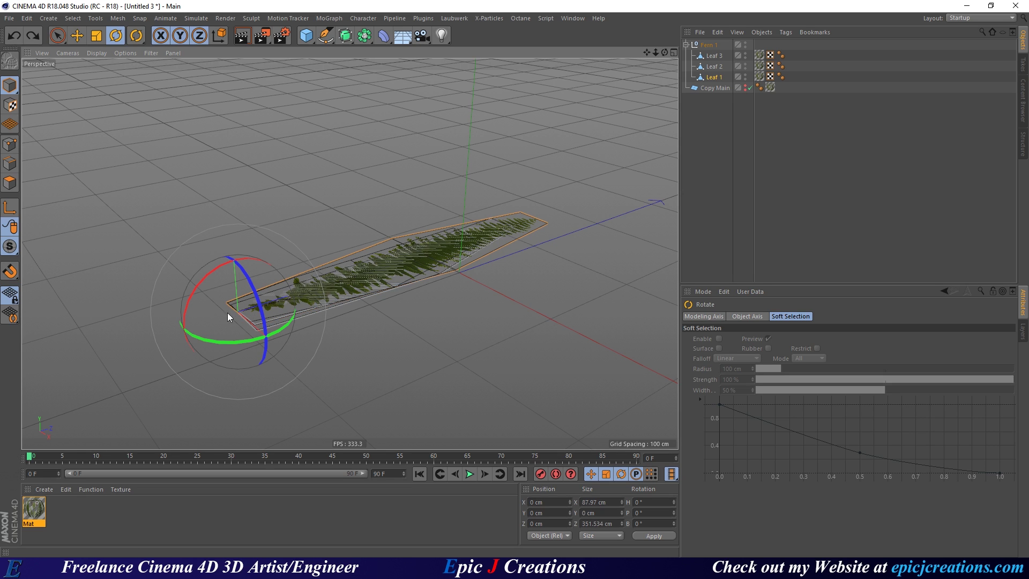
{"action": "left_click_drag", "start_coordinate": [221, 287], "coordinate": [225, 392]}
{"action": "left_click_drag", "start_coordinate": [249, 277], "coordinate": [127, 229]}
Rotate Leaf 2 and Leaf 3 to fan out from the shared base, with Leaf 3 at about H -115°, P 111°, B -223°.
{"action": "left_click", "coordinate": [714, 65]}
{"action": "left_click", "coordinate": [713, 55]}
{"action": "left_click_drag", "start_coordinate": [253, 179], "coordinate": [304, 225], "text": "alt"}
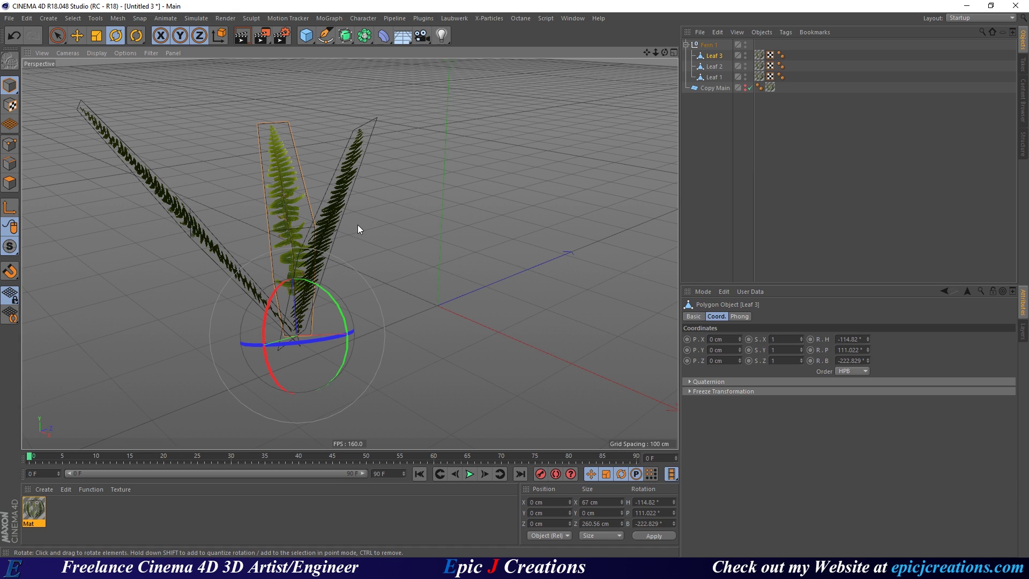
{"action": "left_click_drag", "start_coordinate": [294, 208], "coordinate": [286, 230], "text": "alt"}
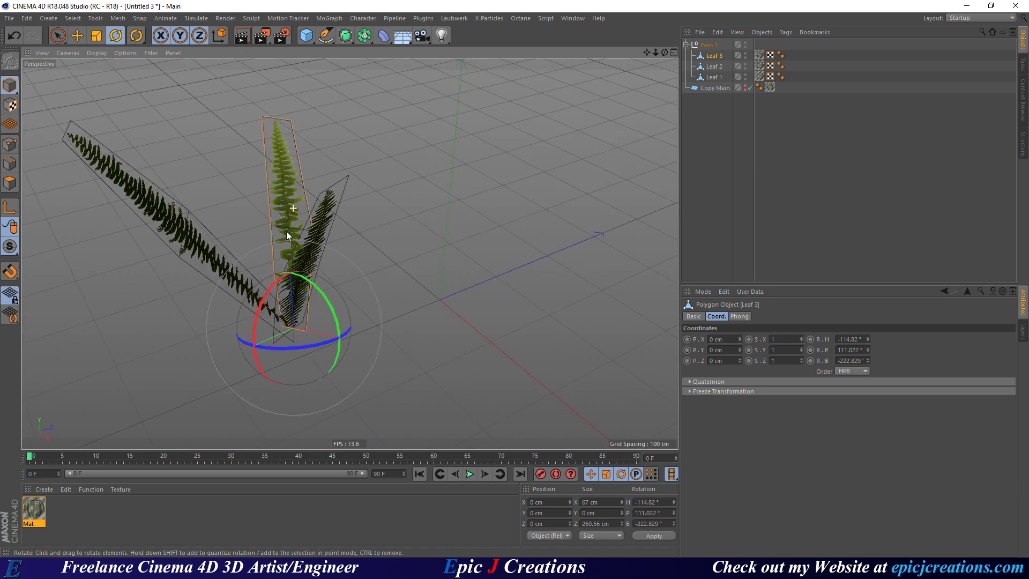
Collapse the Fern 1 group and examine the arrangement of its leaves from another angle.
{"action": "left_click", "coordinate": [685, 45]}
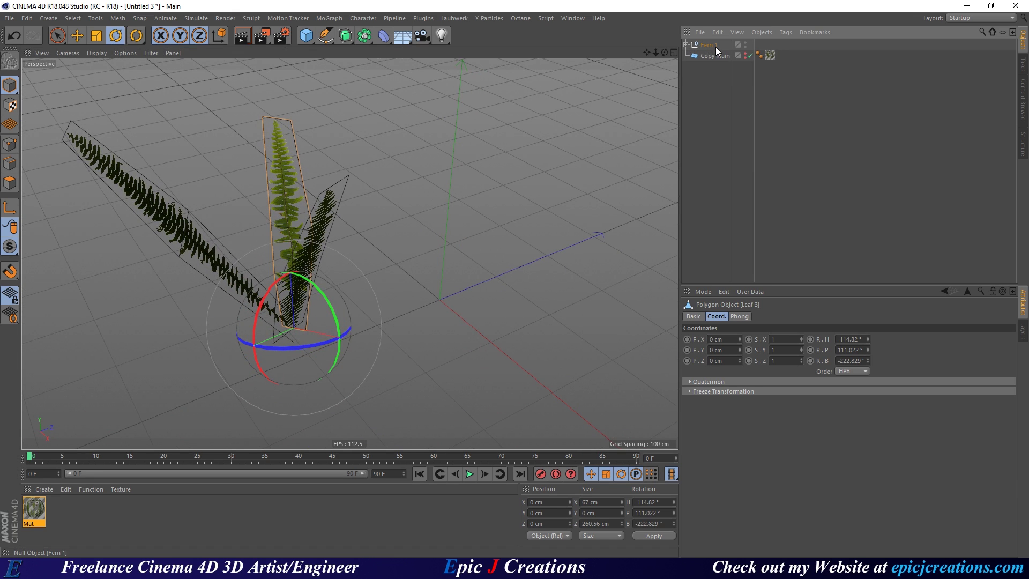
{"action": "left_click", "coordinate": [686, 45]}
{"action": "left_click", "coordinate": [685, 45]}
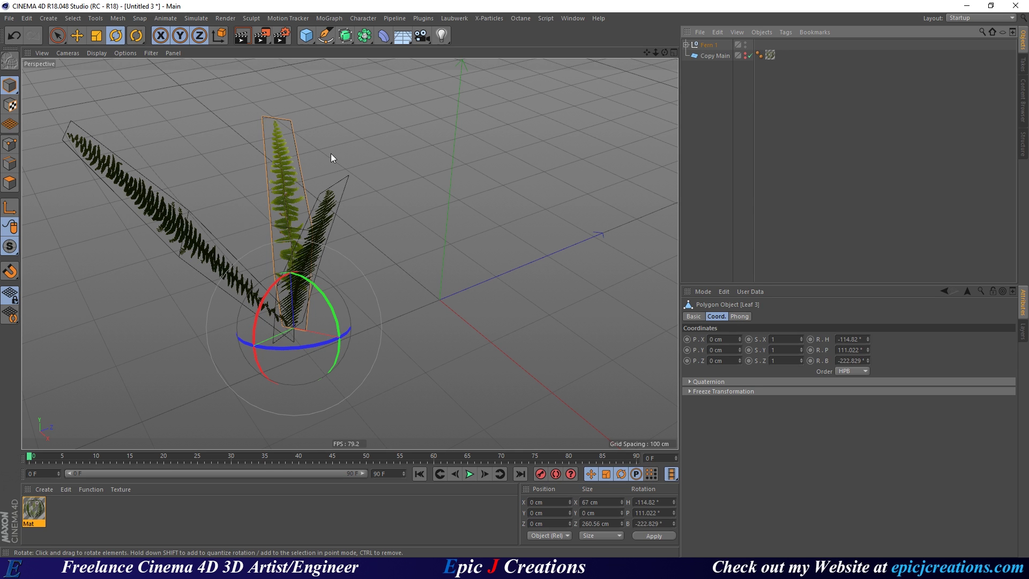
{"action": "left_click_drag", "start_coordinate": [282, 218], "coordinate": [442, 245], "text": "alt"}
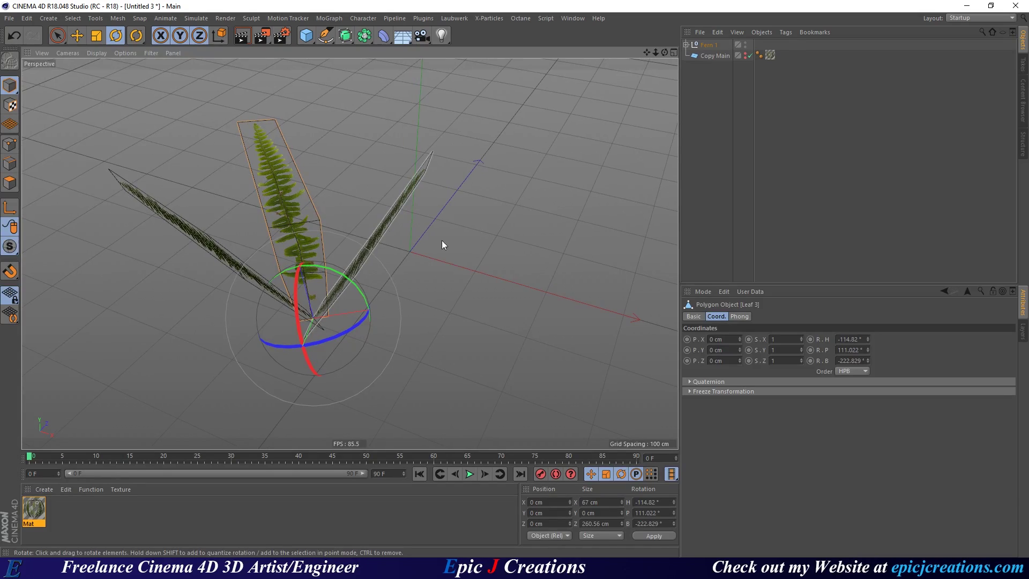
Duplicate the Fern 1 group as Fern 1.1, rename the original Fern 1_Base Copy and hide it.
{"action": "left_click", "coordinate": [719, 45]}
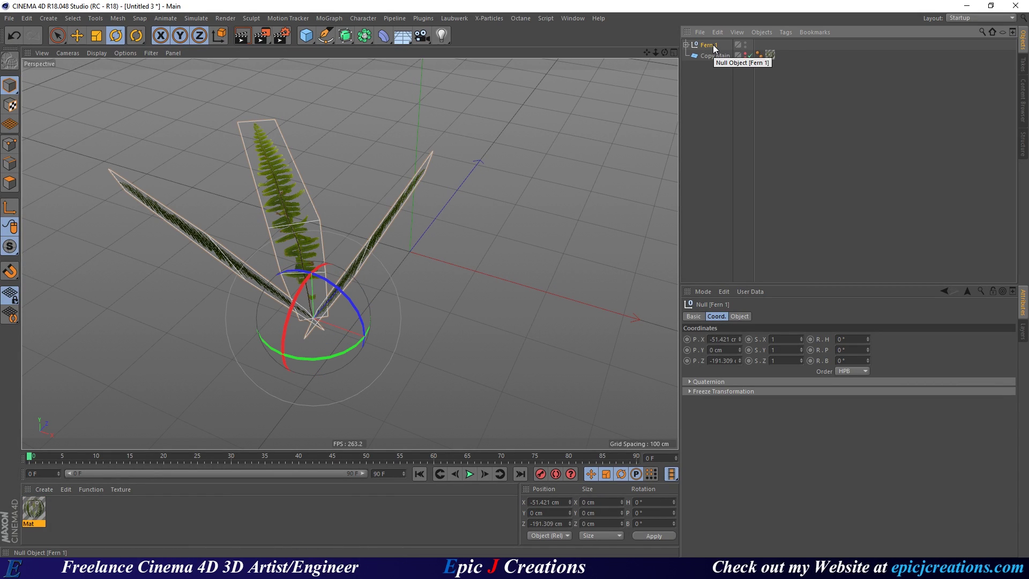
{"action": "left_click_drag", "start_coordinate": [713, 47], "coordinate": [713, 41]}
{"action": "double_click", "coordinate": [717, 55]}
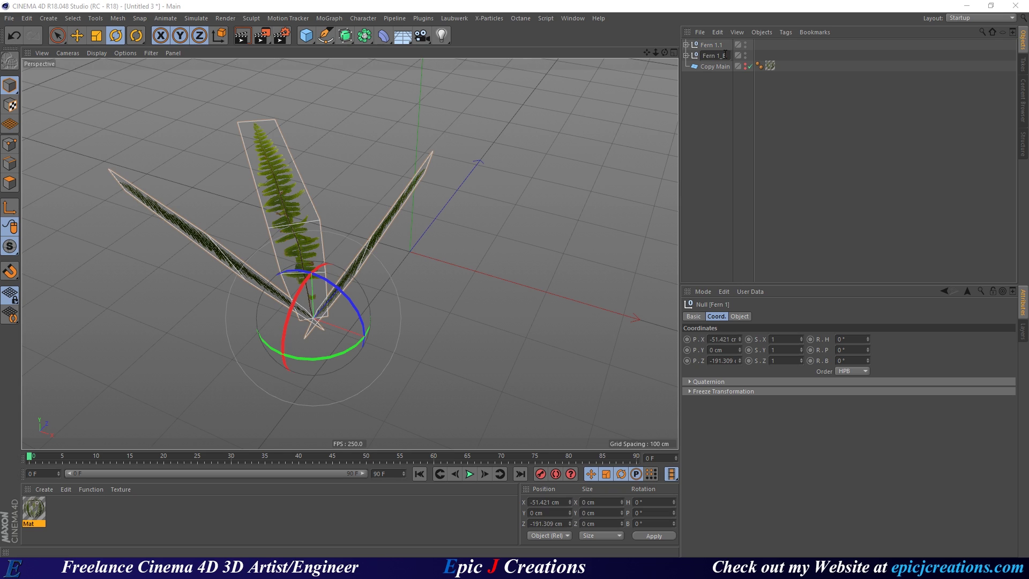
{"action": "key", "text": "Return"}
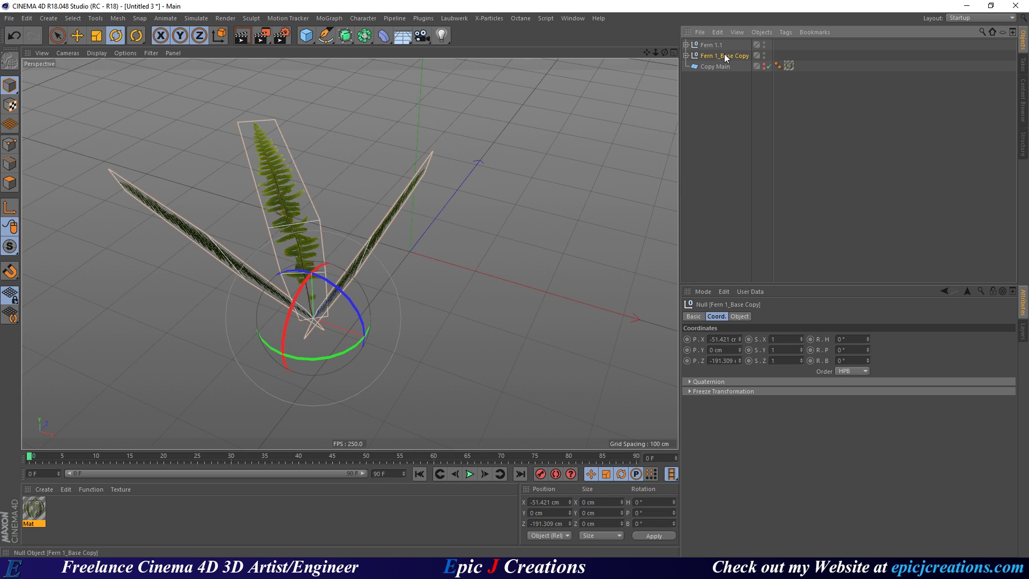
{"action": "left_click", "coordinate": [763, 53]}
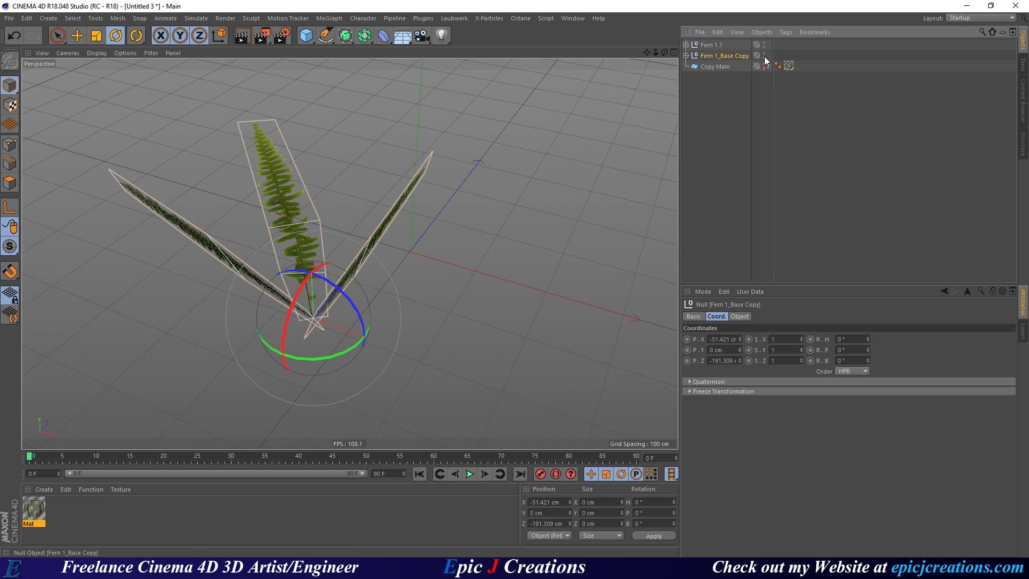
Select the two tip points of Leaf 1 in the Fern 1.1 group using Live Selection with a radius of 72.
{"action": "left_click", "coordinate": [721, 45]}
{"action": "left_click", "coordinate": [686, 45]}
{"action": "left_click", "coordinate": [715, 78]}
{"action": "left_click_drag", "start_coordinate": [381, 291], "coordinate": [311, 237], "text": "alt"}
{"action": "left_click", "coordinate": [10, 143]}
{"action": "left_click", "coordinate": [205, 114]}
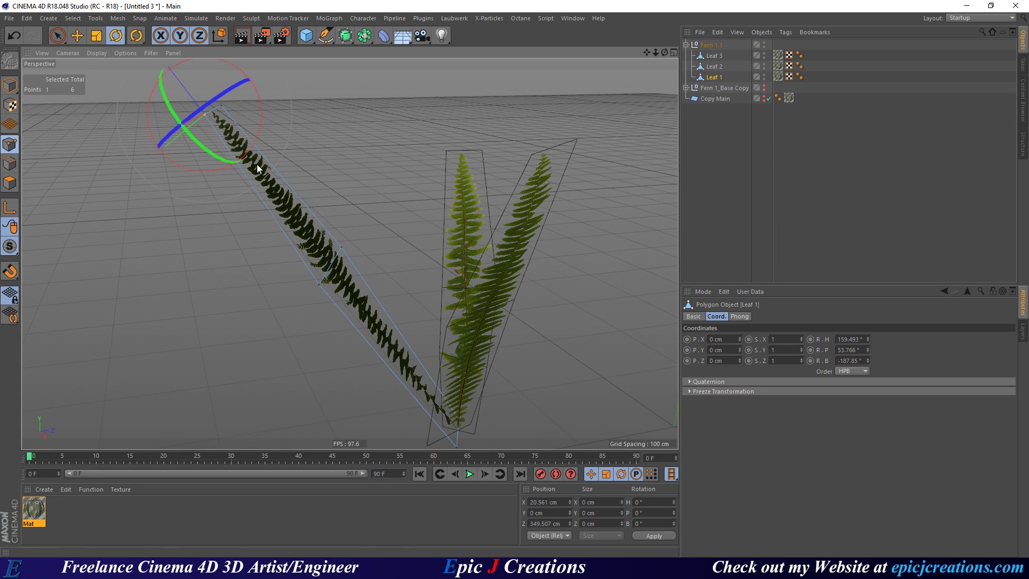
{"action": "key", "text": "9"}
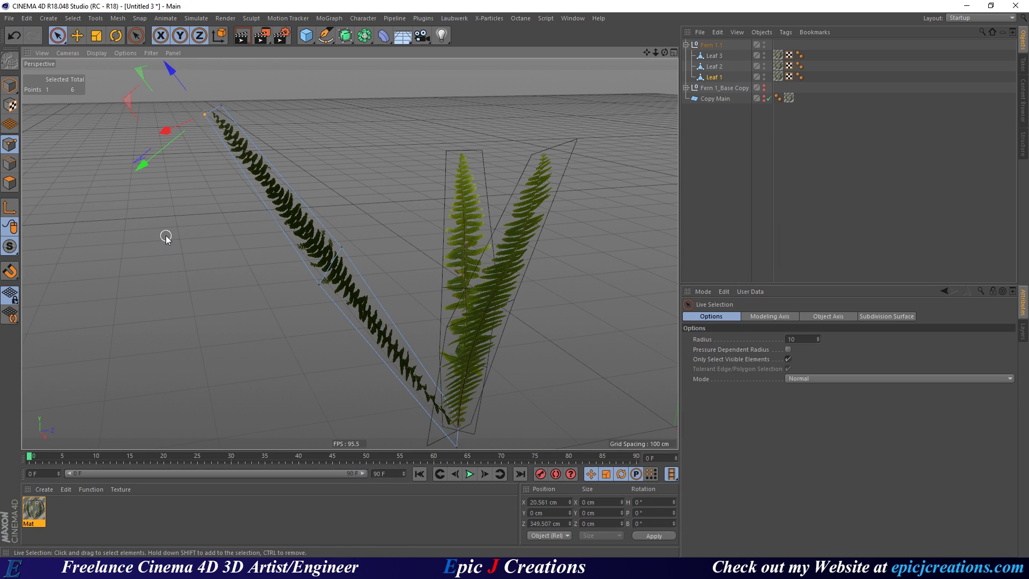
{"action": "mouse_move", "coordinate": [141, 239]}
{"action": "middle_mouse_down"}
{"action": "mouse_move", "coordinate": [176, 233]}
{"action": "mouse_move", "coordinate": [146, 229]}
{"action": "middle_mouse_up"}
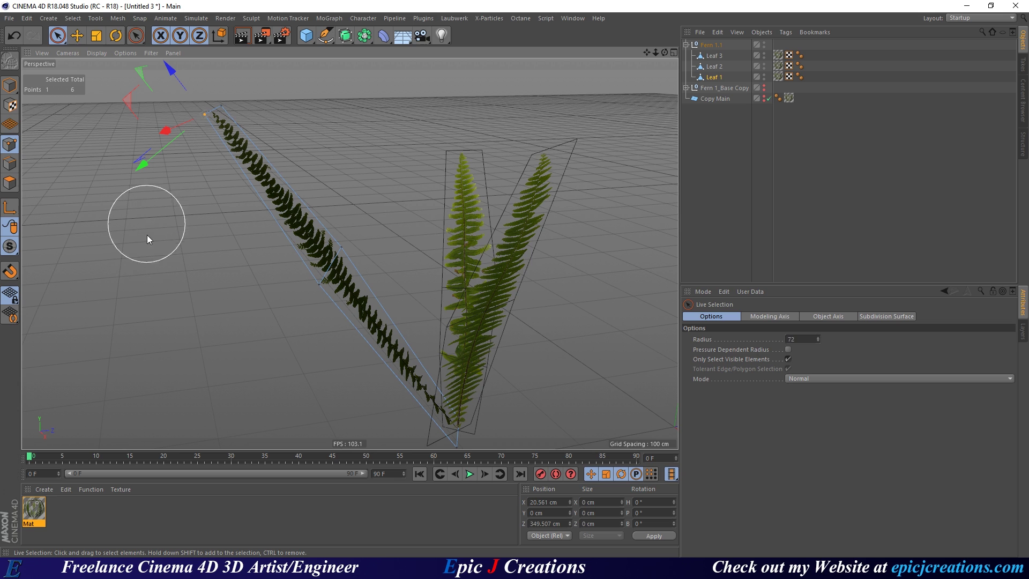
{"action": "left_click", "coordinate": [218, 115], "text": "shift"}
Bend Leaf 1 into an arch by lowering its tip points and raising its two middle points.
{"action": "left_click_drag", "start_coordinate": [157, 170], "coordinate": [182, 136], "text": "alt"}
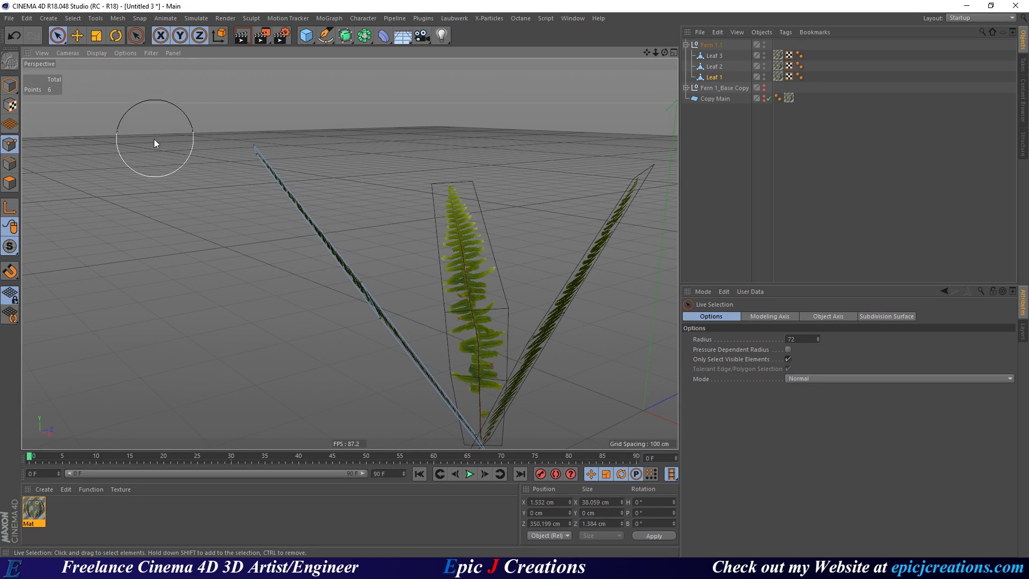
{"action": "left_click_drag", "start_coordinate": [173, 136], "coordinate": [127, 158]}
{"action": "left_click_drag", "start_coordinate": [322, 263], "coordinate": [259, 246], "text": "alt"}
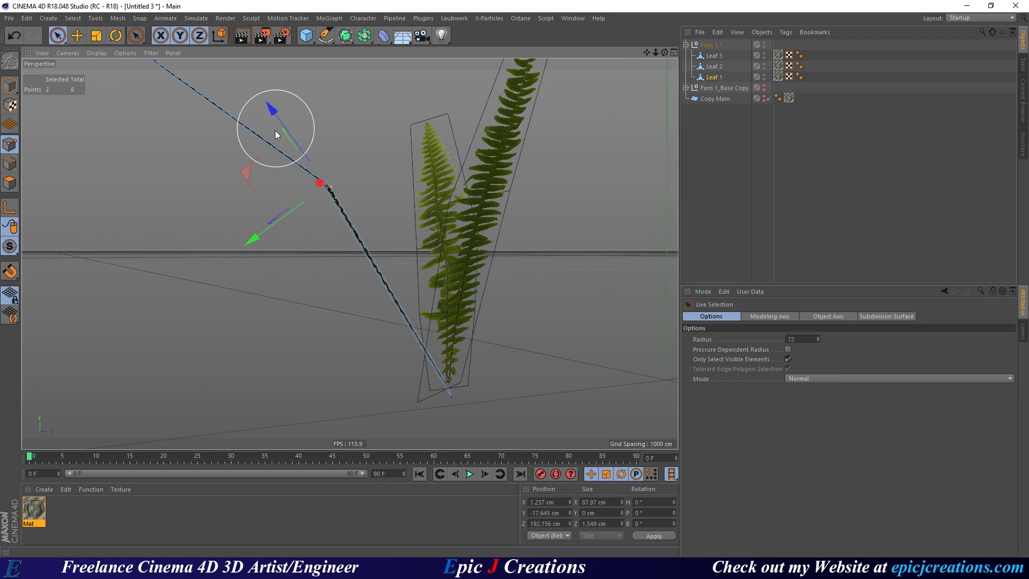
{"action": "left_click_drag", "start_coordinate": [241, 186], "coordinate": [224, 162]}
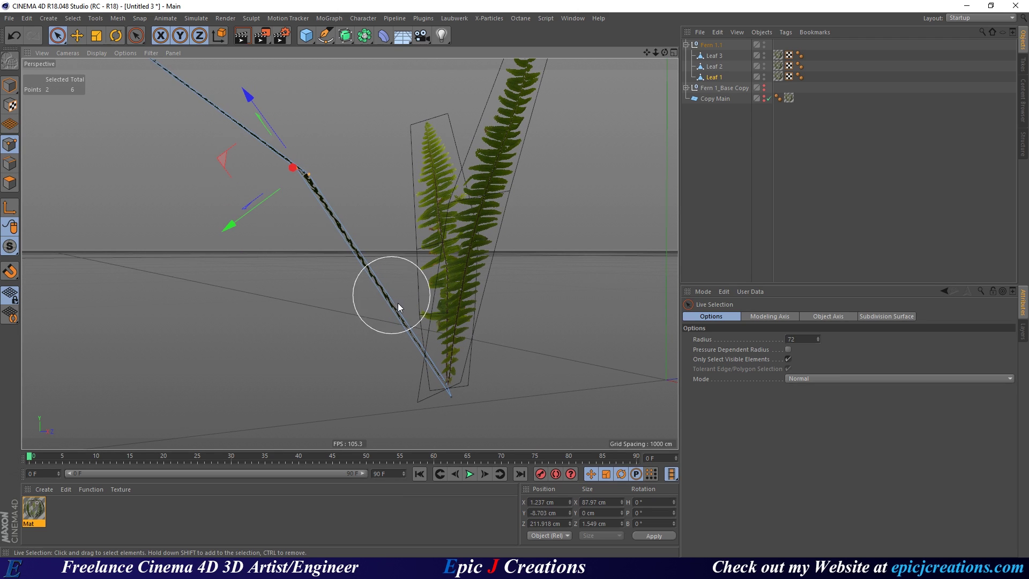
{"action": "left_click_drag", "start_coordinate": [315, 242], "coordinate": [239, 188], "text": "alt"}
{"action": "mouse_move", "coordinate": [259, 148]}
{"action": "left_mouse_down", "text": "alt"}
{"action": "mouse_move", "coordinate": [169, 211]}
{"action": "mouse_move", "coordinate": [351, 262]}
{"action": "mouse_move", "coordinate": [356, 249]}
{"action": "left_mouse_up", "text": "alt"}
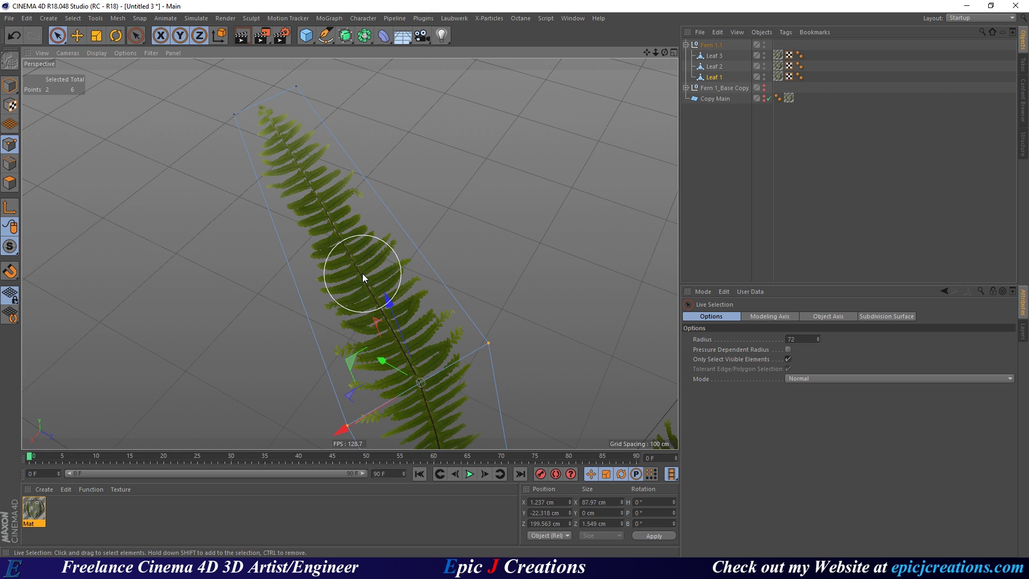
{"action": "left_click_drag", "start_coordinate": [358, 285], "coordinate": [539, 198], "text": "alt"}
{"action": "key", "text": "ctrl+shift+z"}
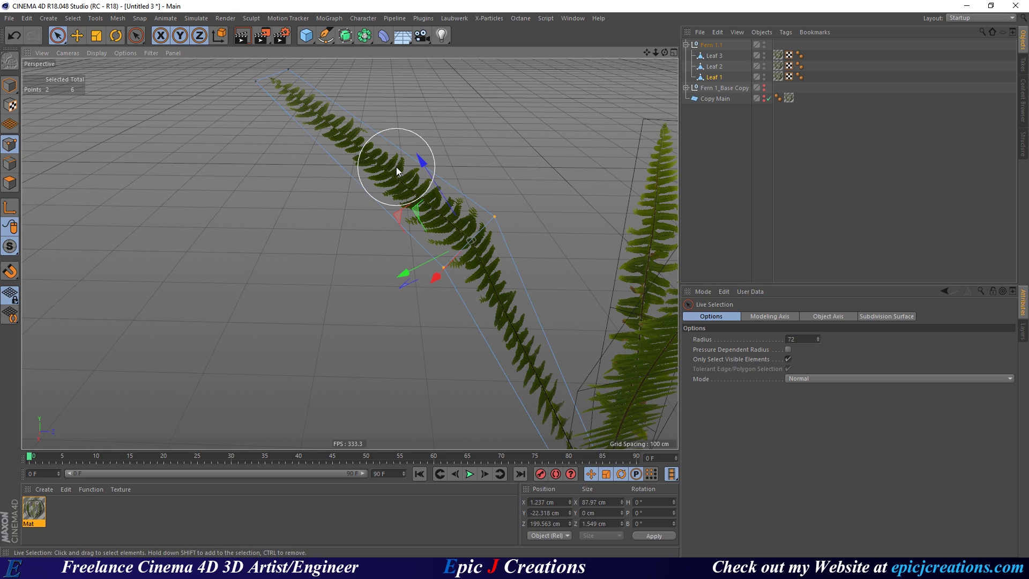
Add a loop cut at about 54% across the upper half of Leaf 1 and raise the new points to smooth the bend.
{"action": "key", "text": "k"}
{"action": "key", "text": "l"}
{"action": "left_click", "coordinate": [477, 278]}
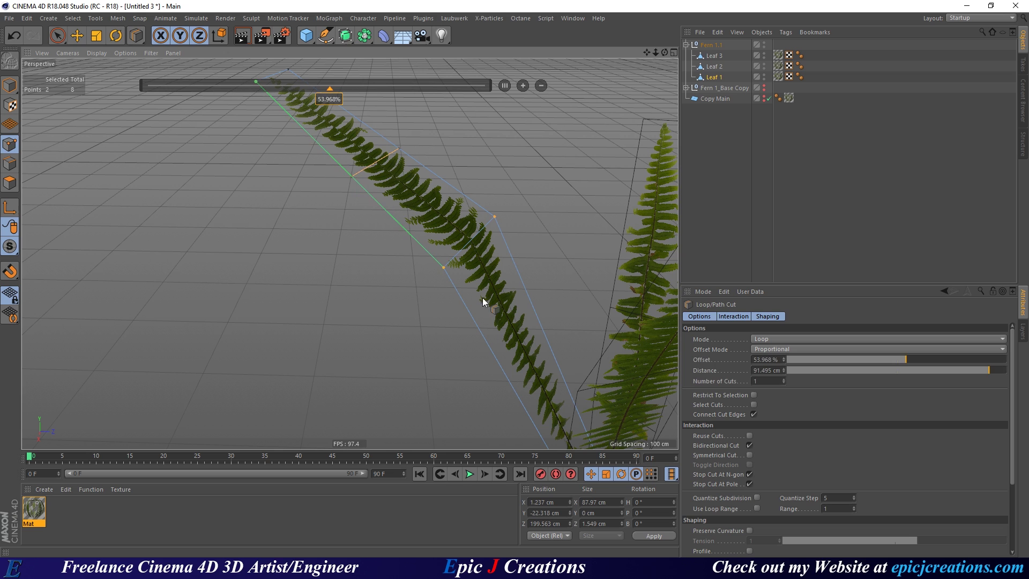
{"action": "middle_click_drag", "start_coordinate": [383, 187], "coordinate": [330, 202], "text": "alt"}
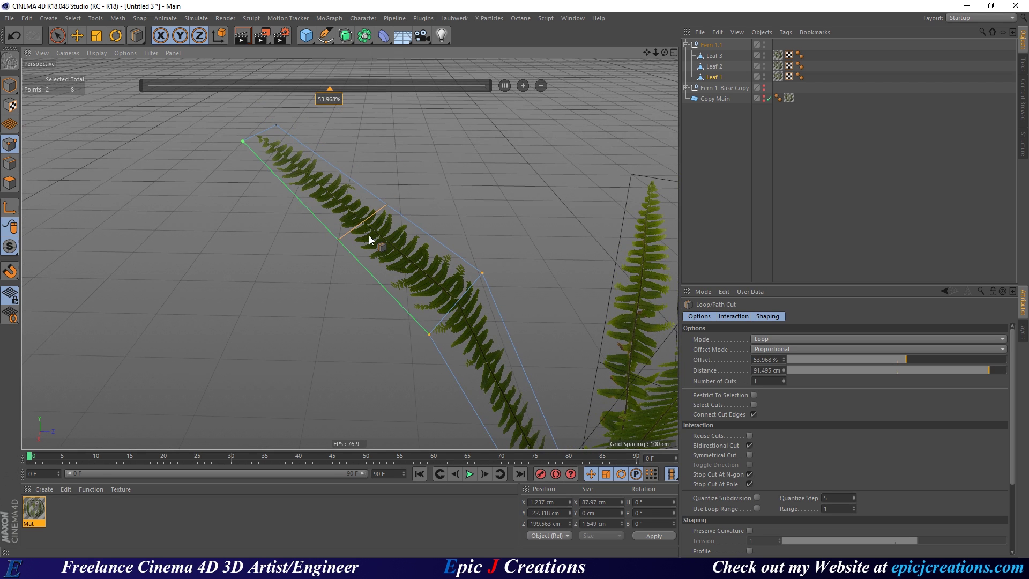
{"action": "key", "text": "space"}
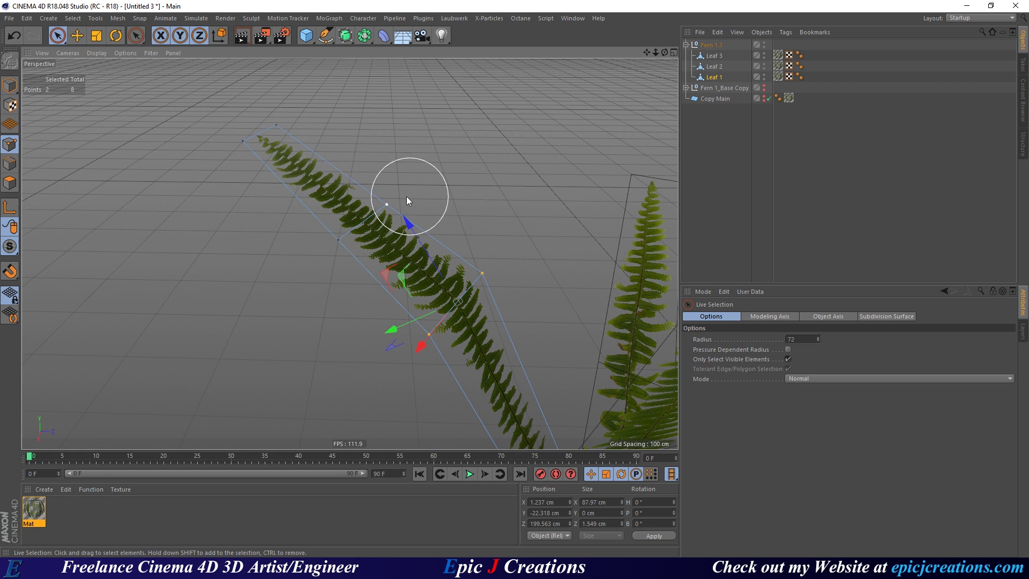
{"action": "left_click_drag", "start_coordinate": [379, 307], "coordinate": [437, 209], "text": "alt"}
{"action": "left_click_drag", "start_coordinate": [293, 208], "coordinate": [290, 176]}
Add a loop cut across the lower half of Leaf 1 and move the new points to round the stem's curve.
{"action": "left_click_drag", "start_coordinate": [503, 312], "coordinate": [446, 248], "text": "alt"}
{"action": "key", "text": "k"}
{"action": "key", "text": "l"}
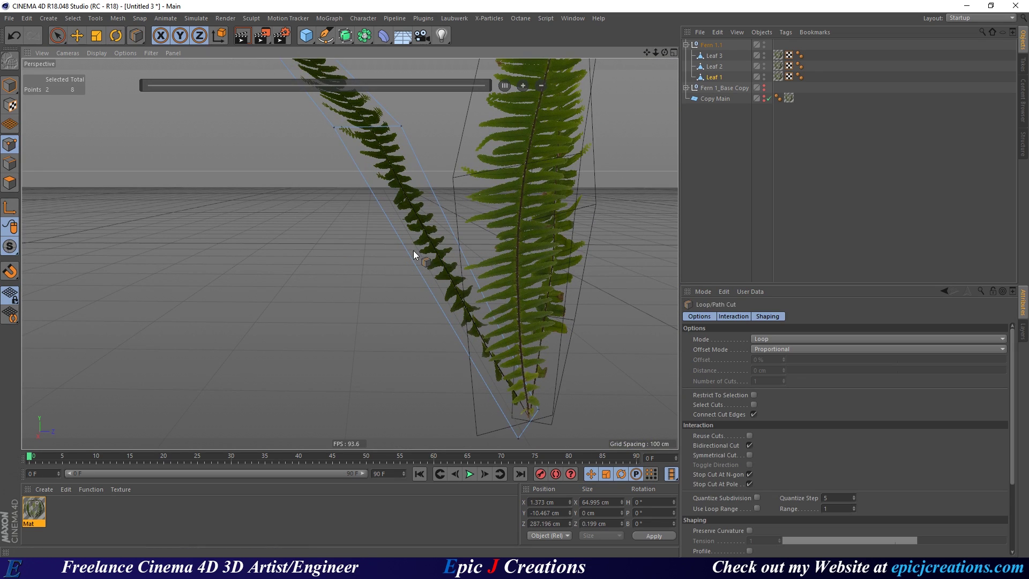
{"action": "left_click", "coordinate": [412, 261]}
{"action": "key", "text": "space"}
{"action": "left_click_drag", "start_coordinate": [490, 243], "coordinate": [382, 230], "text": "alt"}
{"action": "left_click_drag", "start_coordinate": [418, 184], "coordinate": [375, 236], "text": "alt"}
{"action": "left_click_drag", "start_coordinate": [452, 97], "coordinate": [323, 259], "text": "alt"}
{"action": "right_click_drag", "start_coordinate": [322, 259], "coordinate": [397, 230], "text": "alt"}
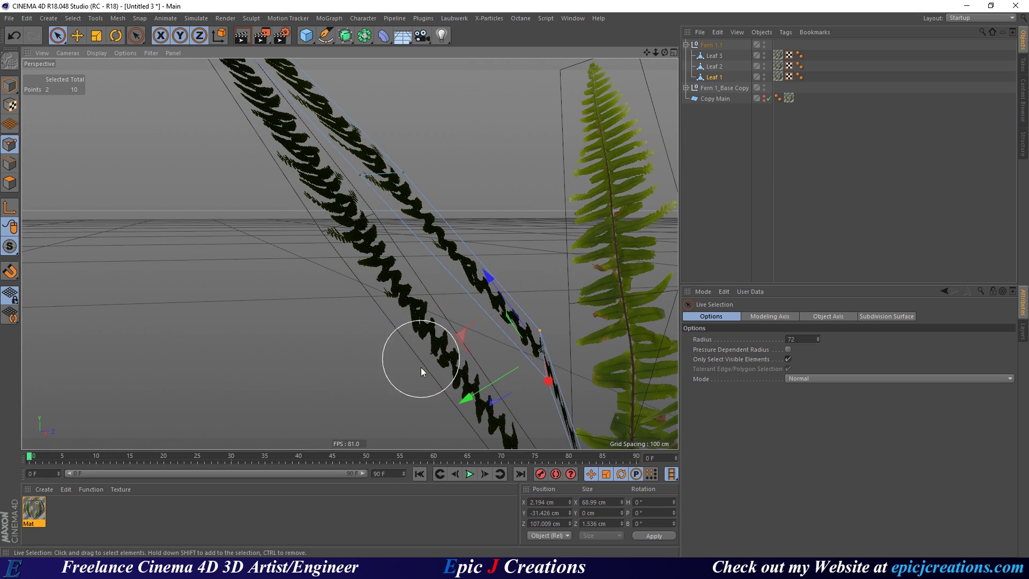
Compare the bent Leaf 1 with the straight base copy from several angles, then hide Fern 1_Base Copy.
{"action": "left_click_drag", "start_coordinate": [352, 234], "coordinate": [334, 275], "text": "alt"}
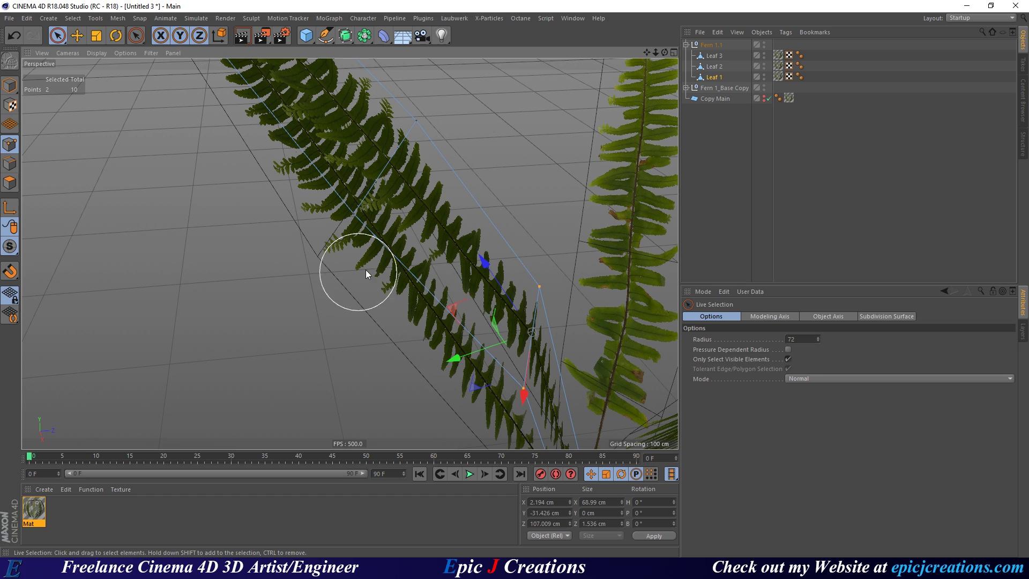
{"action": "left_click_drag", "start_coordinate": [379, 248], "coordinate": [258, 261], "text": "alt"}
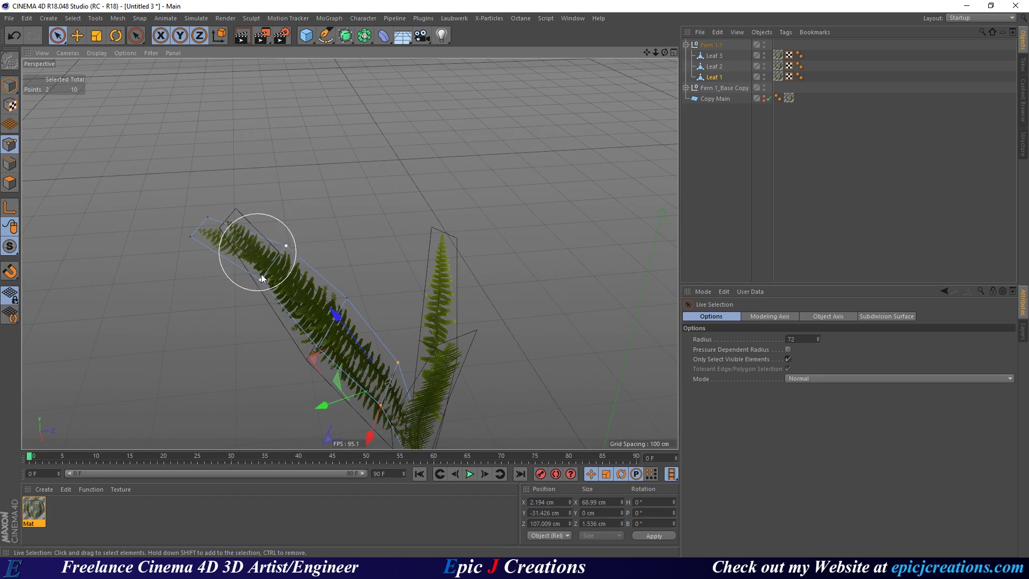
{"action": "left_click_drag", "start_coordinate": [341, 328], "coordinate": [220, 255], "text": "alt"}
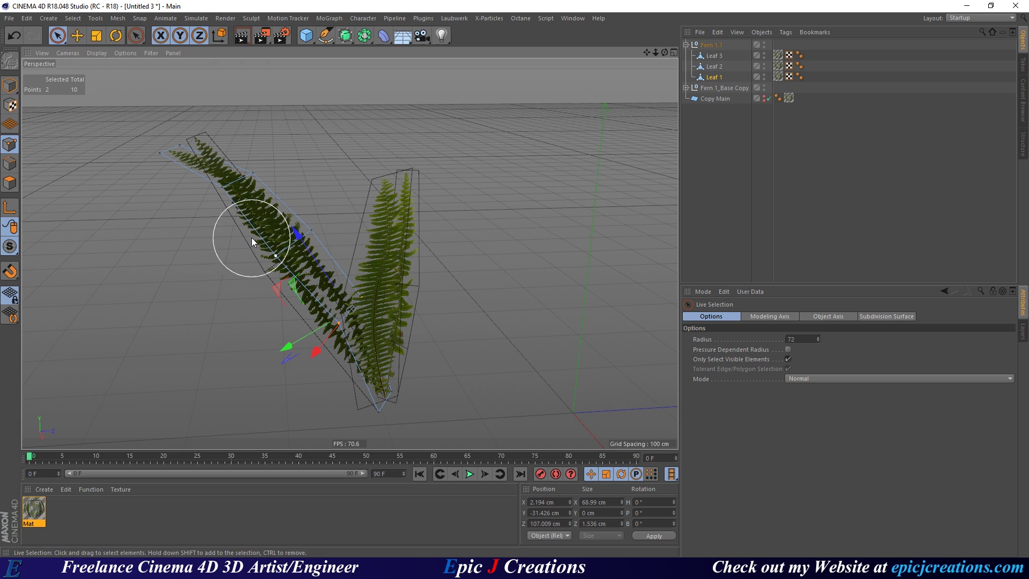
{"action": "scroll", "coordinate": [268, 222], "scroll_direction": "up", "scroll_amount": 3}
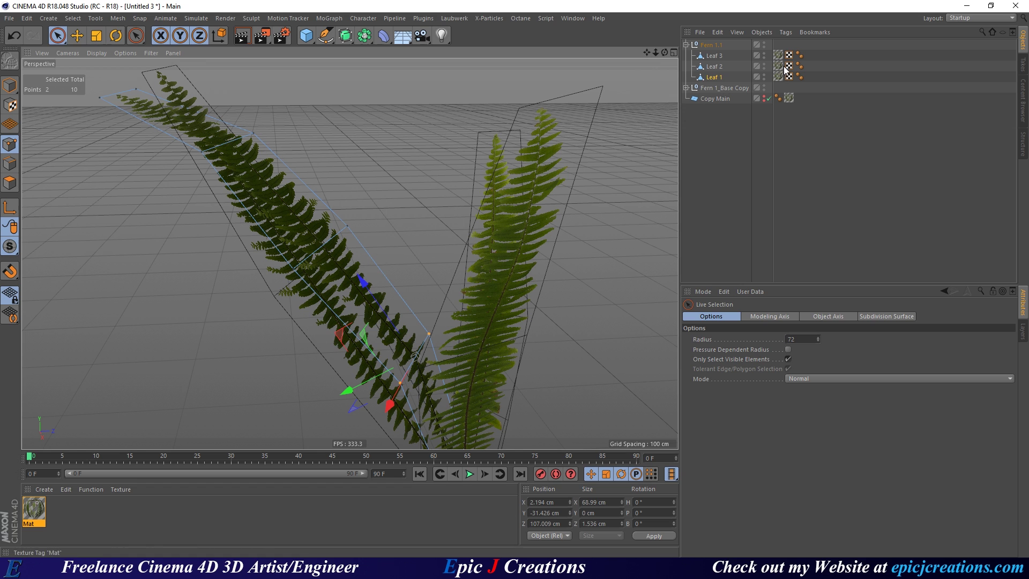
{"action": "left_click", "coordinate": [764, 86], "text": "ctrl"}
Move the four upper points of Leaf 1 downward and rotate them so the leaf end droops.
{"action": "mouse_move", "coordinate": [370, 204]}
{"action": "left_mouse_down", "text": "alt"}
{"action": "mouse_move", "coordinate": [293, 222]}
{"action": "mouse_move", "coordinate": [331, 242]}
{"action": "mouse_move", "coordinate": [387, 247]}
{"action": "mouse_move", "coordinate": [391, 283]}
{"action": "mouse_move", "coordinate": [300, 209]}
{"action": "left_mouse_up", "text": "alt"}
{"action": "left_click", "coordinate": [263, 216], "text": "shift"}
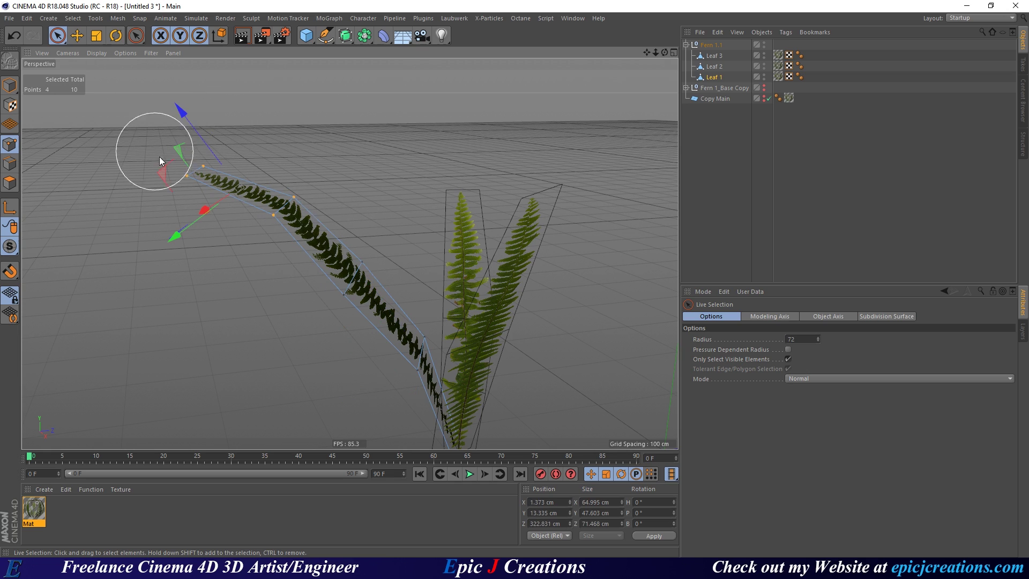
{"action": "left_click_drag", "start_coordinate": [159, 175], "coordinate": [163, 226]}
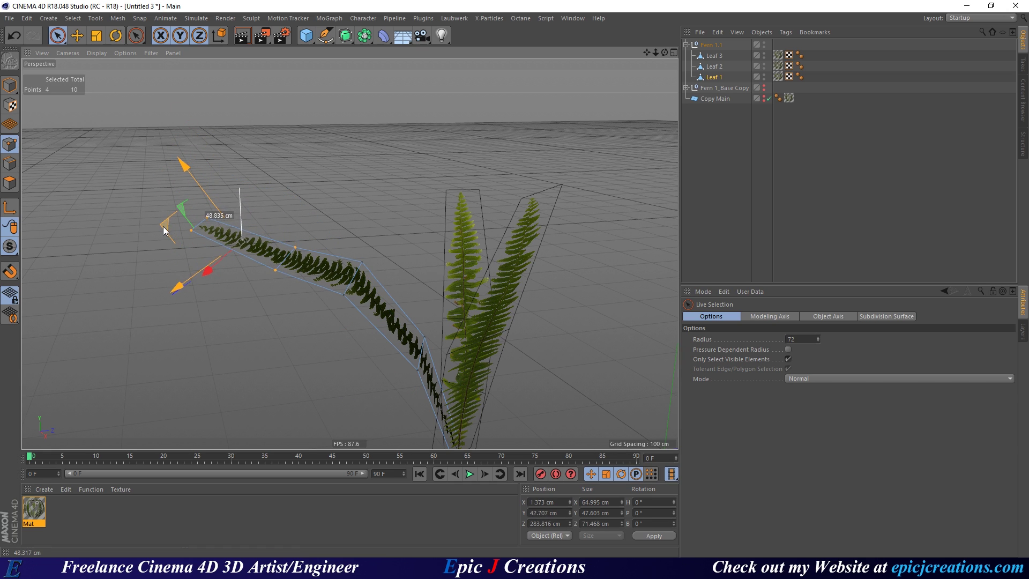
{"action": "key", "text": "r"}
{"action": "left_click_drag", "start_coordinate": [271, 195], "coordinate": [245, 180]}
{"action": "left_click_drag", "start_coordinate": [333, 269], "coordinate": [273, 219], "text": "alt"}
Select the end points of Leaf 2 and move them down so the leaf folds outward at its middle.
{"action": "left_click", "coordinate": [713, 71]}
{"action": "left_click_drag", "start_coordinate": [441, 268], "coordinate": [569, 169], "text": "alt"}
{"action": "key", "text": "9"}
{"action": "left_click", "coordinate": [513, 82]}
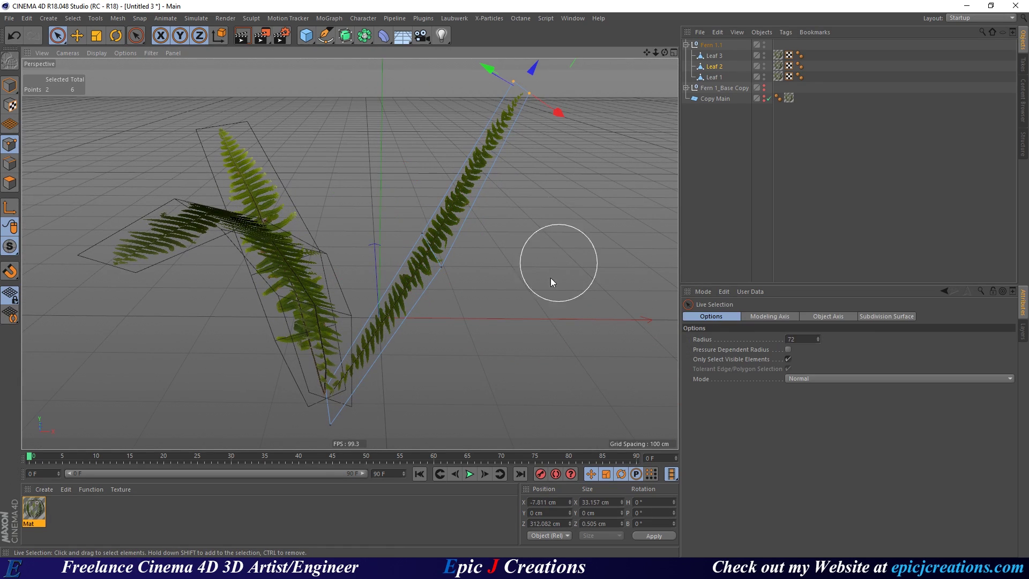
{"action": "left_click_drag", "start_coordinate": [473, 288], "coordinate": [516, 290], "text": "shift"}
{"action": "left_click_drag", "start_coordinate": [475, 106], "coordinate": [532, 213]}
Try to rotate the four upper points of Leaf 2, and undo the attempt.
{"action": "key", "text": "r"}
{"action": "key", "text": "ctrl+z"}
{"action": "key", "text": "ctrl+z"}
{"action": "key", "text": "ctrl+z"}
{"action": "key", "text": "ctrl+z"}
{"action": "key", "text": "ctrl+z"}
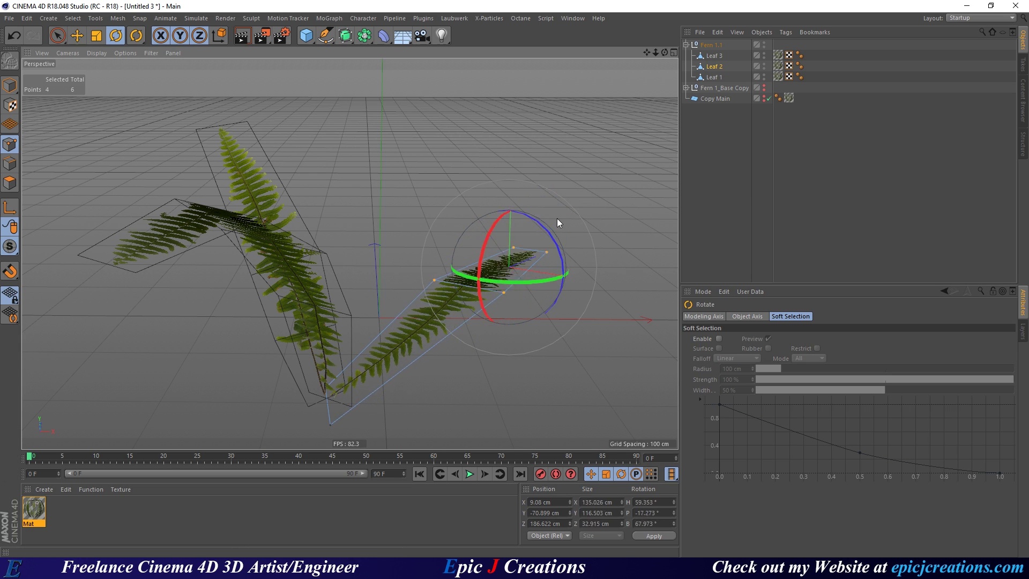
Move Leaf 2's two tip points further down and in toward the plant base to deepen the droop.
{"action": "left_click_drag", "start_coordinate": [487, 229], "coordinate": [428, 290]}
{"action": "key", "text": "e"}
{"action": "scroll", "coordinate": [428, 291], "scroll_direction": "up", "scroll_amount": 3}
{"action": "key", "text": "9"}
{"action": "key", "text": "ctrl+shift+z"}
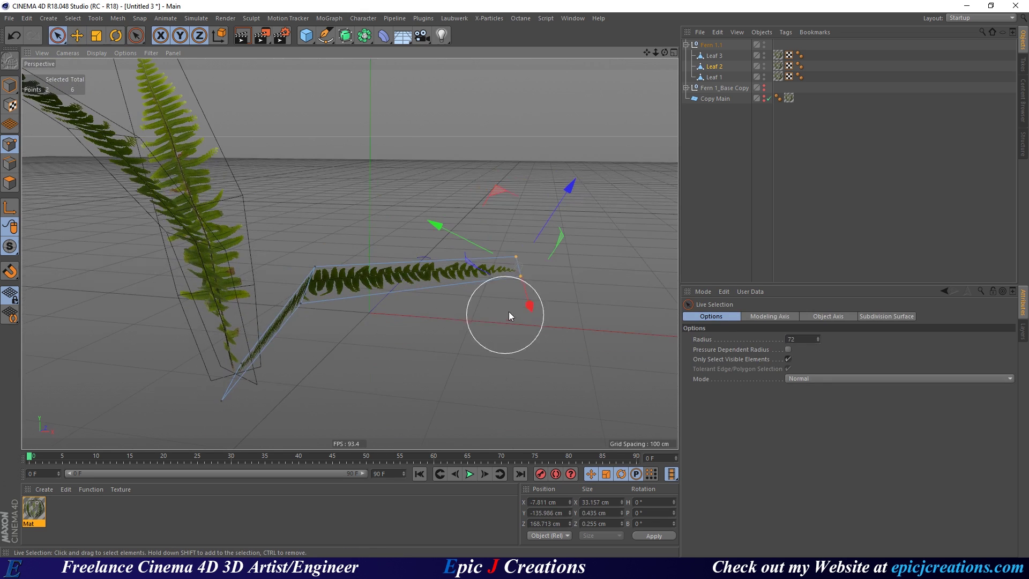
{"action": "left_click_drag", "start_coordinate": [493, 199], "coordinate": [435, 274]}
{"action": "left_click_drag", "start_coordinate": [435, 274], "coordinate": [496, 370], "text": "alt"}
Add a loop cut across the lower half of Leaf 2 and raise the new points to arch the stem.
{"action": "left_click_drag", "start_coordinate": [424, 336], "coordinate": [262, 278], "text": "alt"}
{"action": "key", "text": "k"}
{"action": "key", "text": "l"}
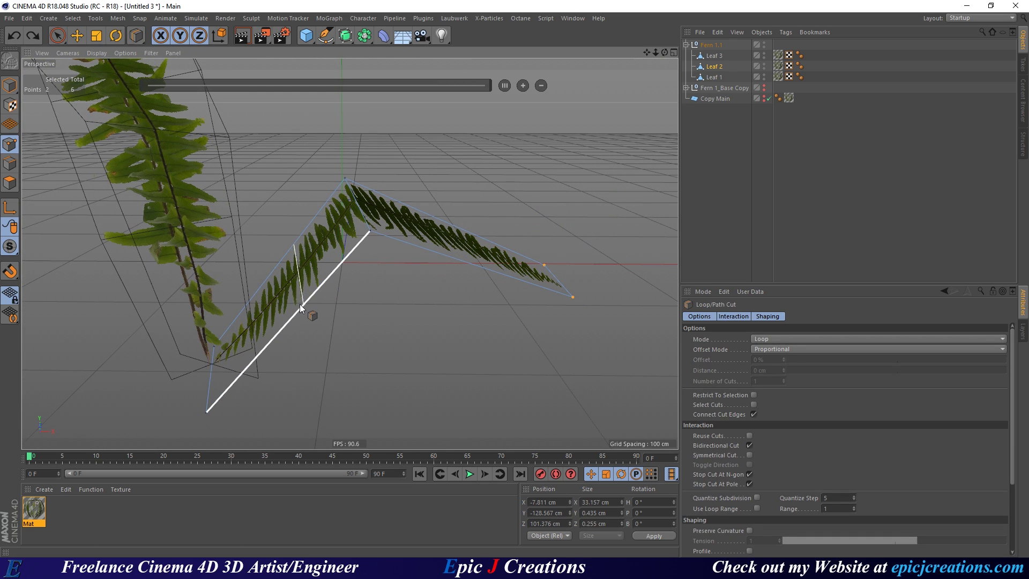
{"action": "left_click", "coordinate": [335, 321]}
{"action": "key", "text": "space"}
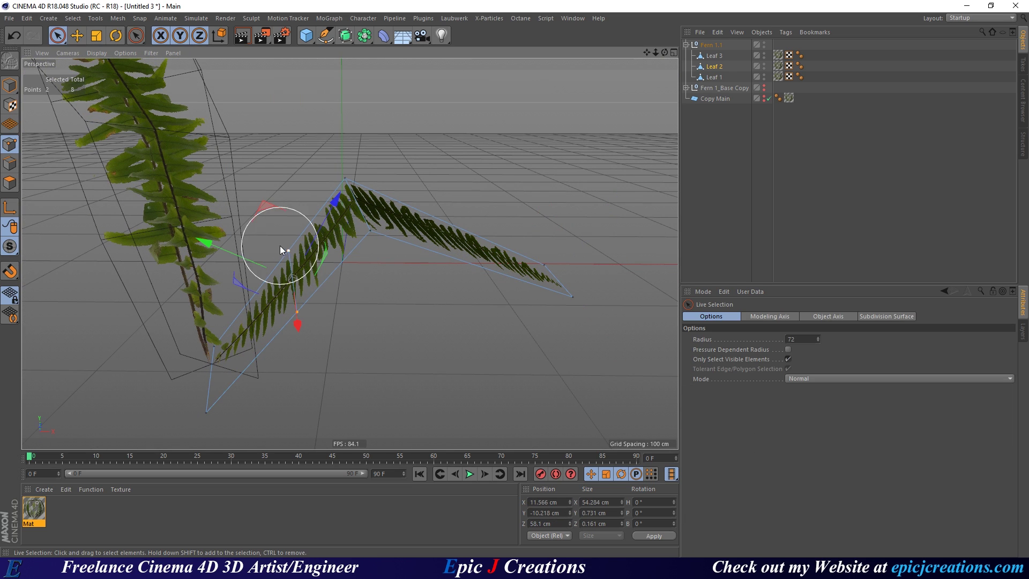
{"action": "left_click_drag", "start_coordinate": [245, 188], "coordinate": [233, 171]}
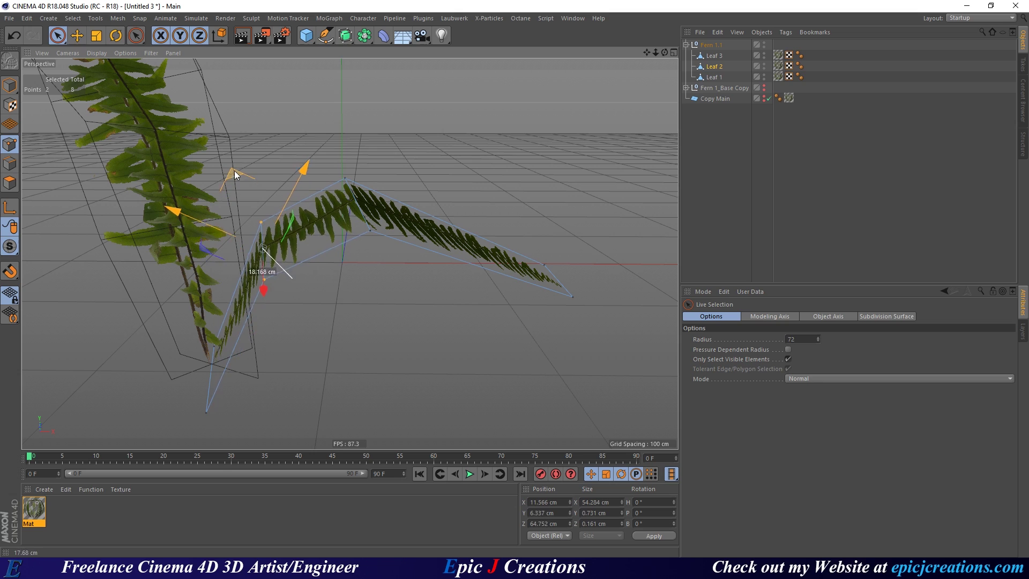
Add a loop cut at about 59% across the upper half of Leaf 2 and raise the new points to round the bend.
{"action": "key", "text": "k"}
{"action": "key", "text": "l"}
{"action": "left_click", "coordinate": [464, 260]}
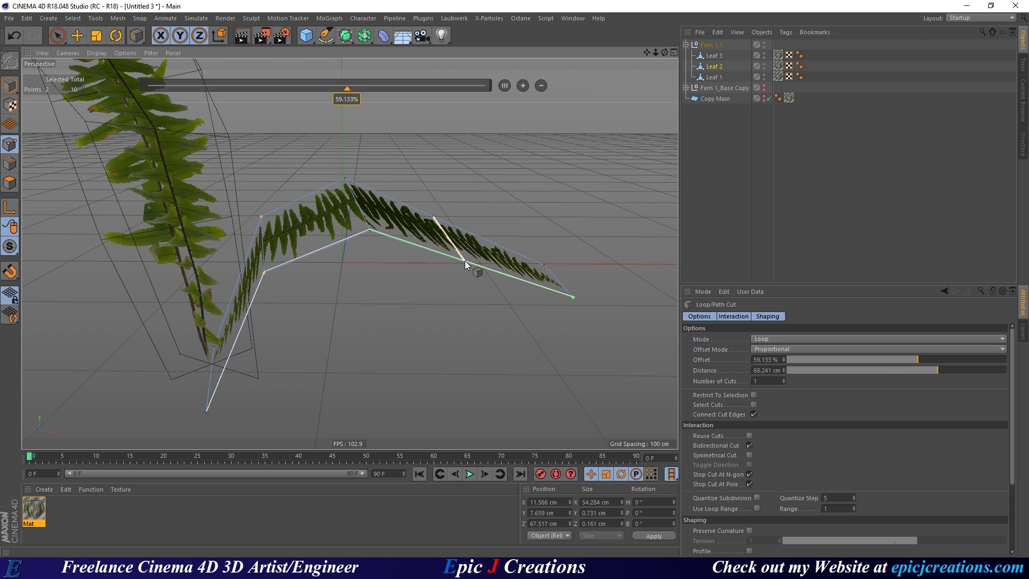
{"action": "key", "text": "space"}
{"action": "left_click_drag", "start_coordinate": [429, 162], "coordinate": [451, 130]}
Raise Leaf 2's tip points slightly and shift them sideways to turn the end of the leaf.
{"action": "left_click_drag", "start_coordinate": [510, 227], "coordinate": [440, 156], "text": "alt"}
{"action": "mouse_move", "coordinate": [540, 264]}
{"action": "left_mouse_down"}
{"action": "mouse_move", "coordinate": [533, 305]}
{"action": "mouse_move", "coordinate": [550, 227]}
{"action": "mouse_move", "coordinate": [513, 224]}
{"action": "mouse_move", "coordinate": [515, 239]}
{"action": "mouse_move", "coordinate": [496, 201]}
{"action": "left_mouse_up"}
{"action": "left_click", "coordinate": [549, 296]}
{"action": "left_click_drag", "start_coordinate": [495, 201], "coordinate": [345, 317], "text": "alt"}
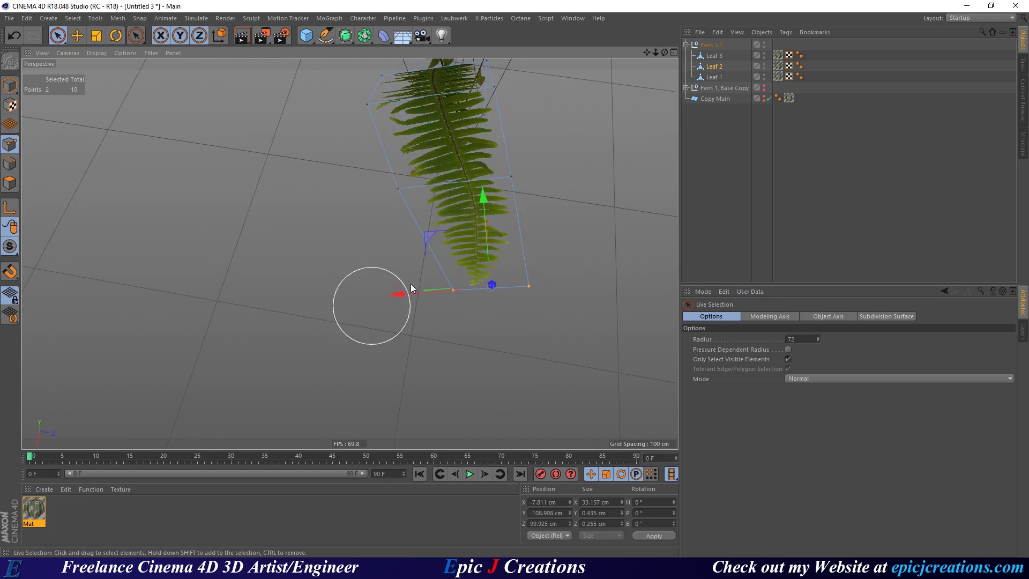
{"action": "left_click_drag", "start_coordinate": [398, 291], "coordinate": [274, 230]}
Shift the remaining point pairs along Leaf 2 sideways to give the stem a gentle lateral curve, then clear the selection.
{"action": "left_click", "coordinate": [321, 274], "text": "shift"}
{"action": "left_click_drag", "start_coordinate": [456, 216], "coordinate": [320, 208]}
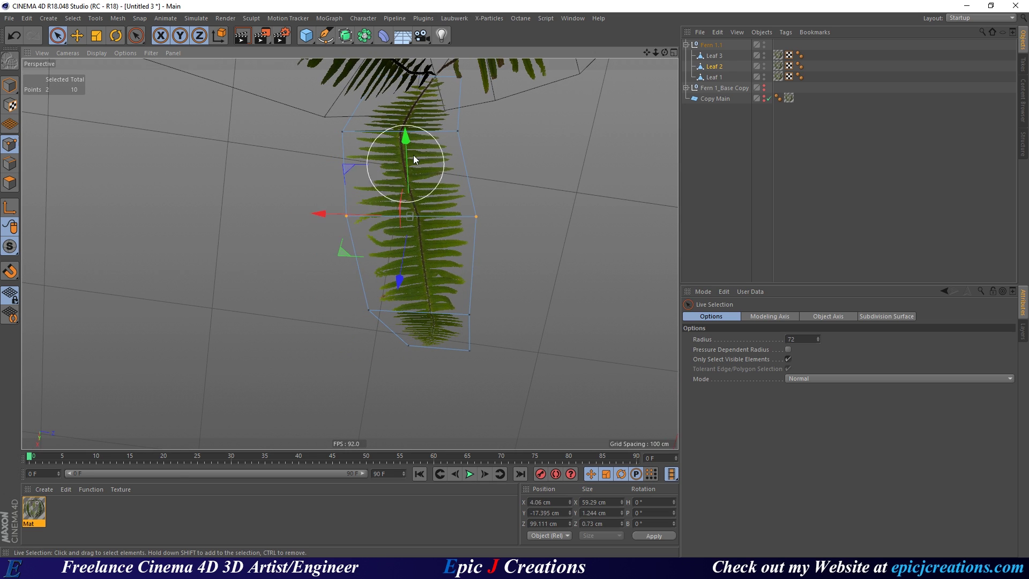
{"action": "left_click_drag", "start_coordinate": [409, 159], "coordinate": [482, 251], "text": "alt"}
{"action": "left_click_drag", "start_coordinate": [326, 230], "coordinate": [353, 228]}
{"action": "left_click_drag", "start_coordinate": [482, 213], "coordinate": [263, 247], "text": "alt"}
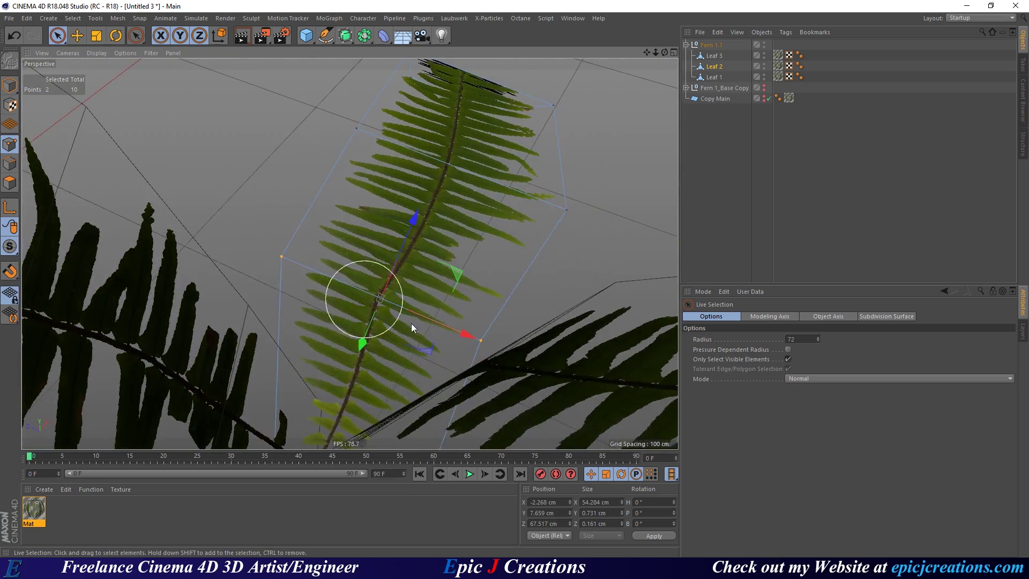
{"action": "left_click_drag", "start_coordinate": [468, 336], "coordinate": [739, 162]}
{"action": "left_click", "coordinate": [738, 161]}
Select Leaf 3's middle points and tip points in turn and move them out of line to start bending the leaf.
{"action": "left_click_drag", "start_coordinate": [443, 175], "coordinate": [406, 212], "text": "alt"}
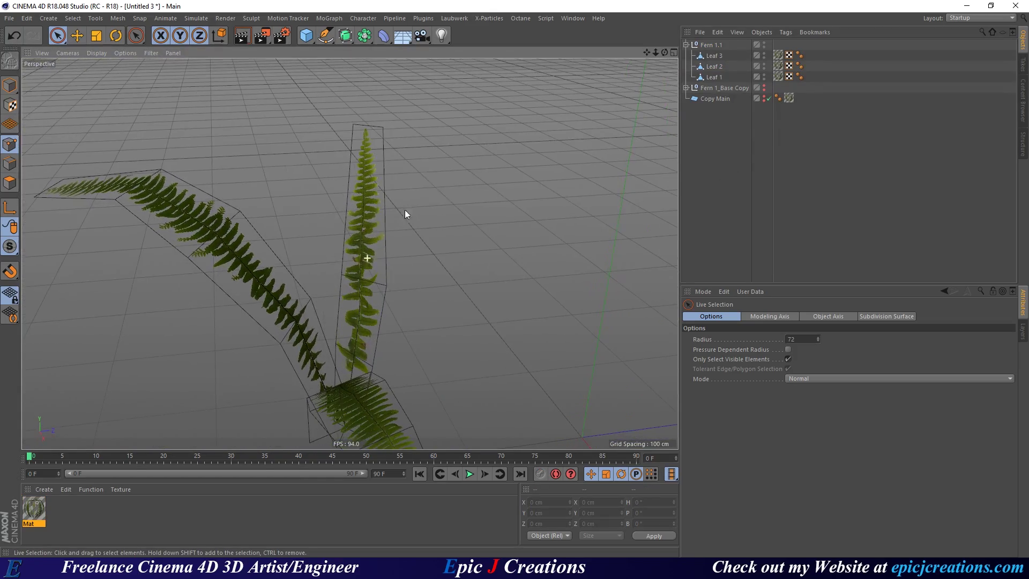
{"action": "left_click", "coordinate": [715, 54]}
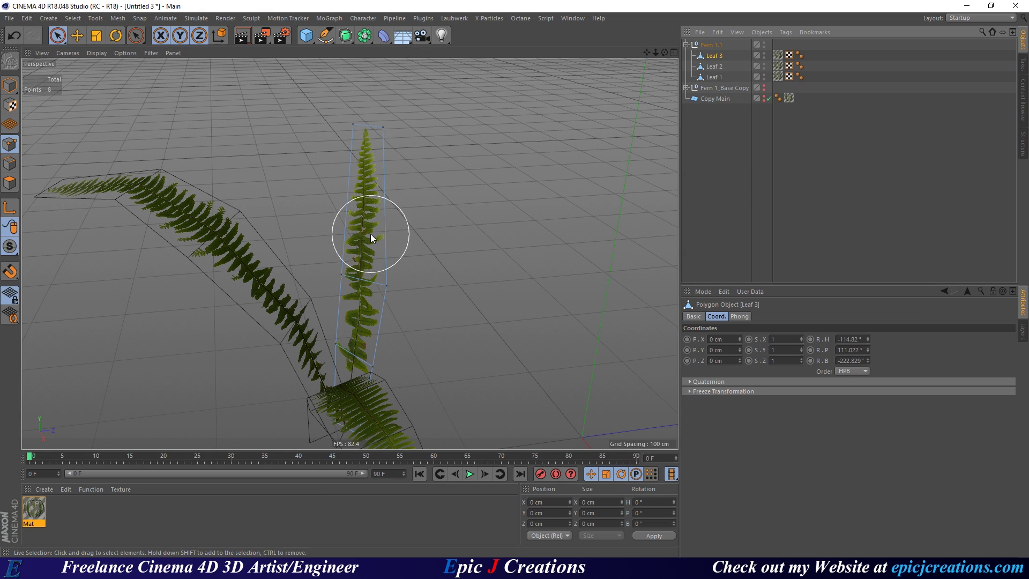
{"action": "key", "text": "o"}
{"action": "left_click_drag", "start_coordinate": [397, 307], "coordinate": [330, 292]}
{"action": "left_click_drag", "start_coordinate": [330, 292], "coordinate": [371, 243], "text": "alt"}
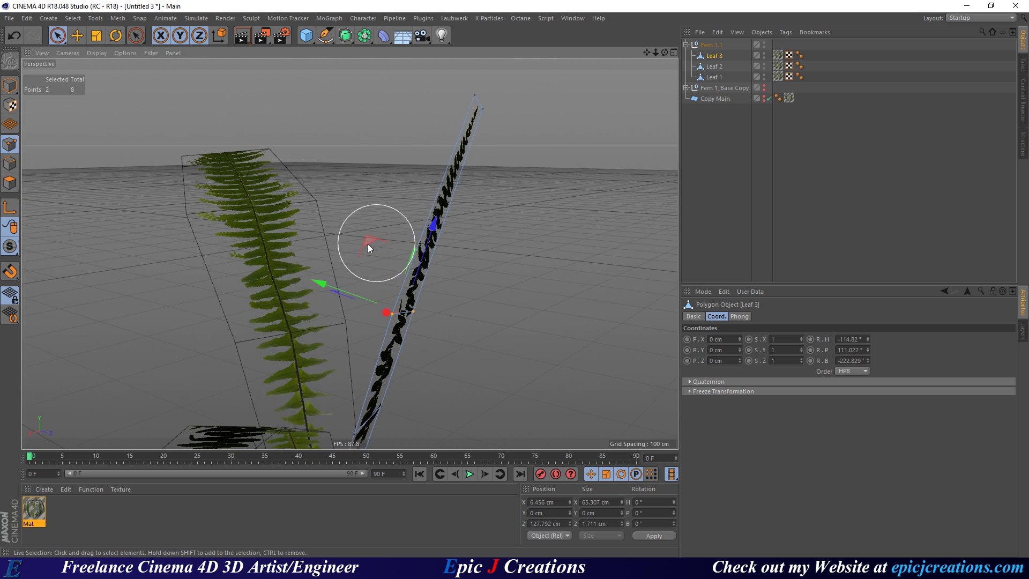
{"action": "left_click_drag", "start_coordinate": [514, 133], "coordinate": [506, 181], "text": "alt"}
{"action": "left_click", "coordinate": [471, 114]}
{"action": "left_click", "coordinate": [442, 91]}
{"action": "left_click", "coordinate": [448, 156]}
{"action": "left_click_drag", "start_coordinate": [434, 97], "coordinate": [458, 181]}
{"action": "left_click_drag", "start_coordinate": [459, 181], "coordinate": [461, 274], "text": "alt"}
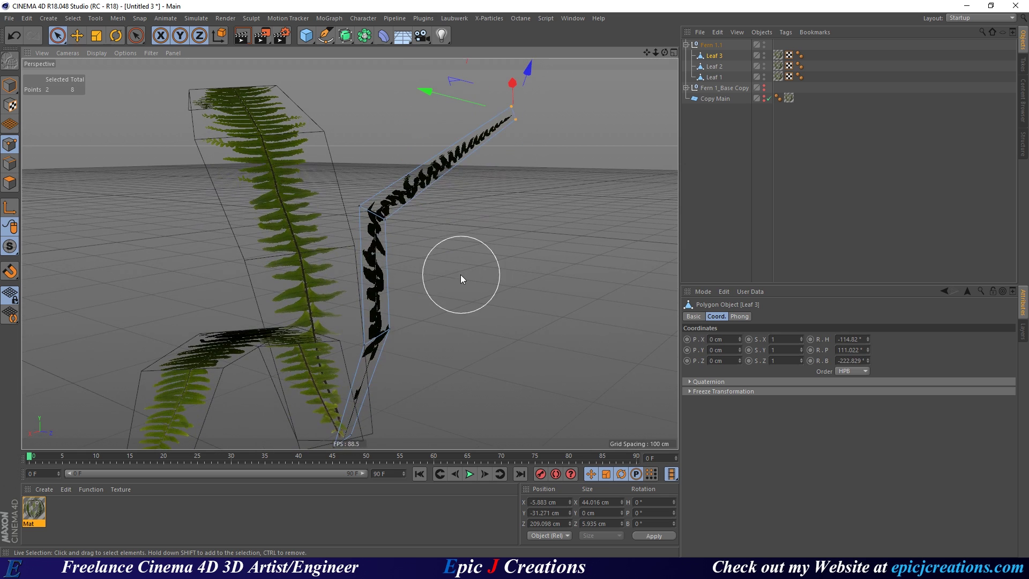
Move and rotate the four outer points of Leaf 3 together so the end of the leaf arches over.
{"action": "left_click", "coordinate": [384, 222], "text": "shift"}
{"action": "left_click_drag", "start_coordinate": [402, 93], "coordinate": [467, 173]}
{"action": "key", "text": "r"}
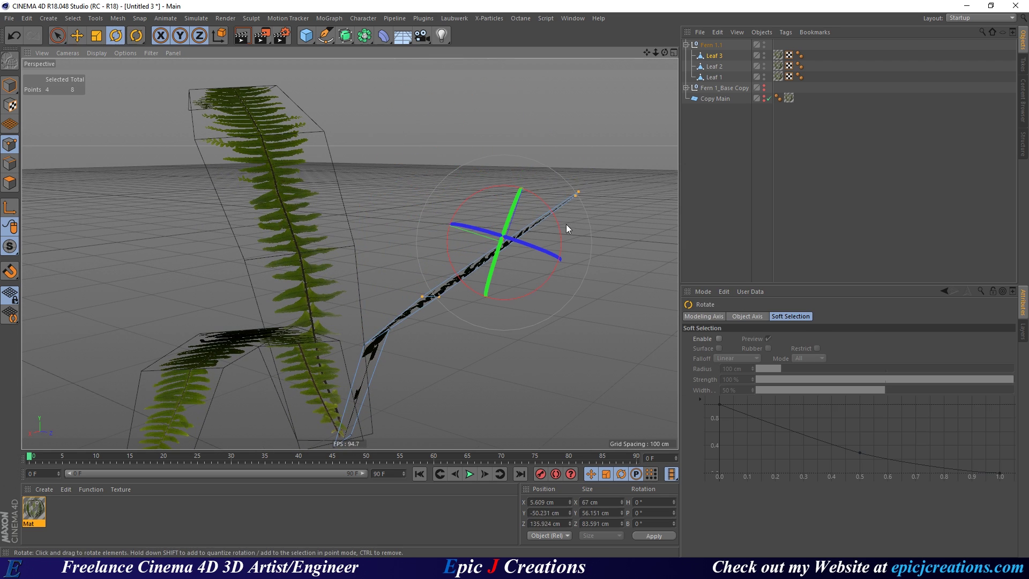
{"action": "left_click_drag", "start_coordinate": [557, 223], "coordinate": [495, 243]}
{"action": "scroll", "coordinate": [494, 244], "scroll_direction": "up", "scroll_amount": 3}
{"action": "key", "text": "e"}
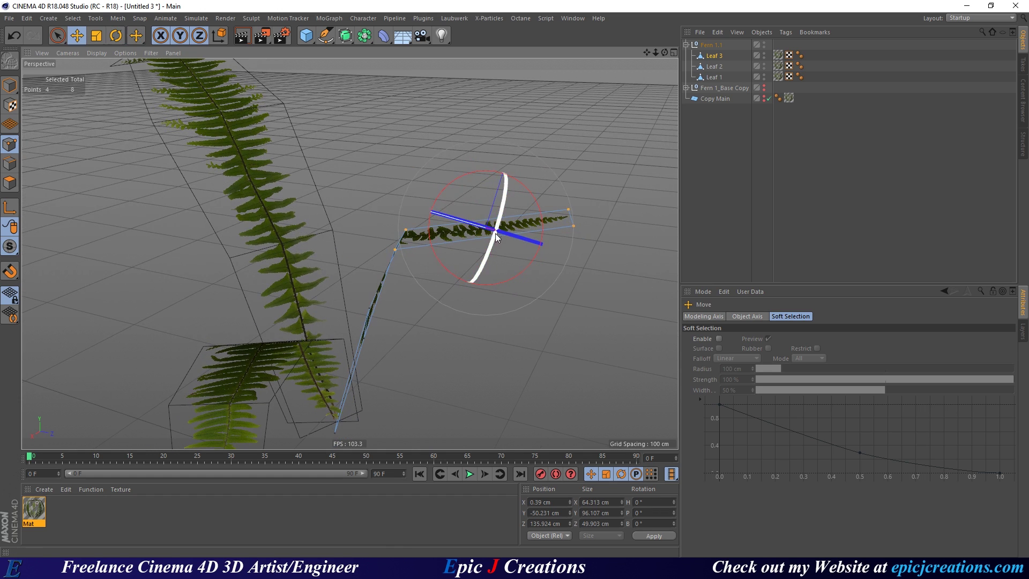
{"action": "left_click_drag", "start_coordinate": [442, 156], "coordinate": [450, 205]}
Add a loop cut across the outer section of Leaf 3, raise the new points to round the bend, and deselect the leaf.
{"action": "mouse_move", "coordinate": [476, 301]}
{"action": "left_mouse_down", "text": "alt"}
{"action": "mouse_move", "coordinate": [449, 225]}
{"action": "mouse_move", "coordinate": [462, 301]}
{"action": "left_mouse_up", "text": "alt"}
{"action": "key", "text": "k"}
{"action": "key", "text": "l"}
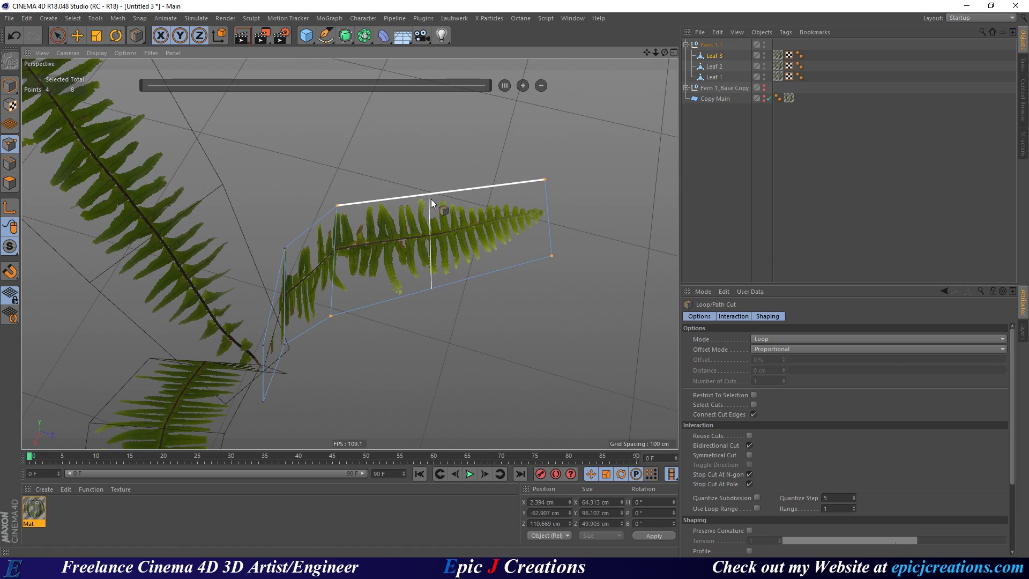
{"action": "left_click", "coordinate": [429, 198]}
{"action": "key", "text": "9"}
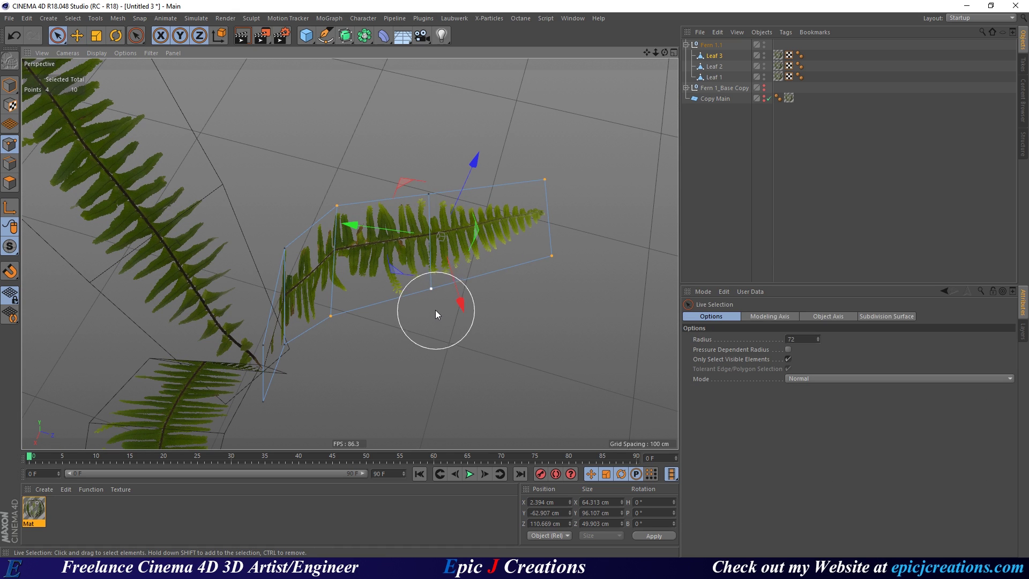
{"action": "left_click_drag", "start_coordinate": [438, 283], "coordinate": [419, 199], "text": "alt"}
{"action": "left_click_drag", "start_coordinate": [407, 242], "coordinate": [386, 223]}
{"action": "left_click", "coordinate": [778, 197]}
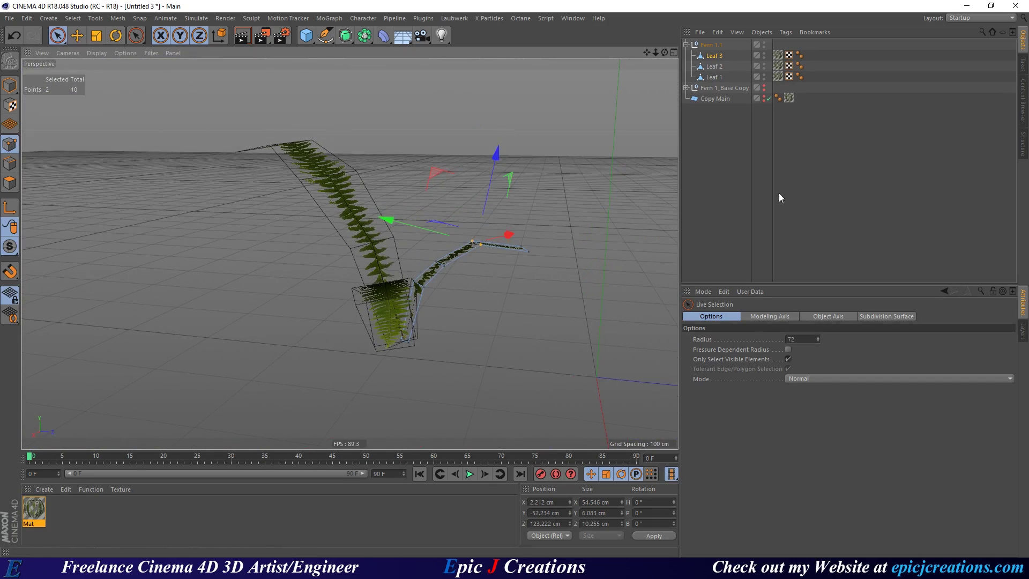
Select Leaf 3, switch from point editing to Model mode, and activate the Rotate tool.
{"action": "left_click_drag", "start_coordinate": [362, 297], "coordinate": [483, 300], "text": "alt"}
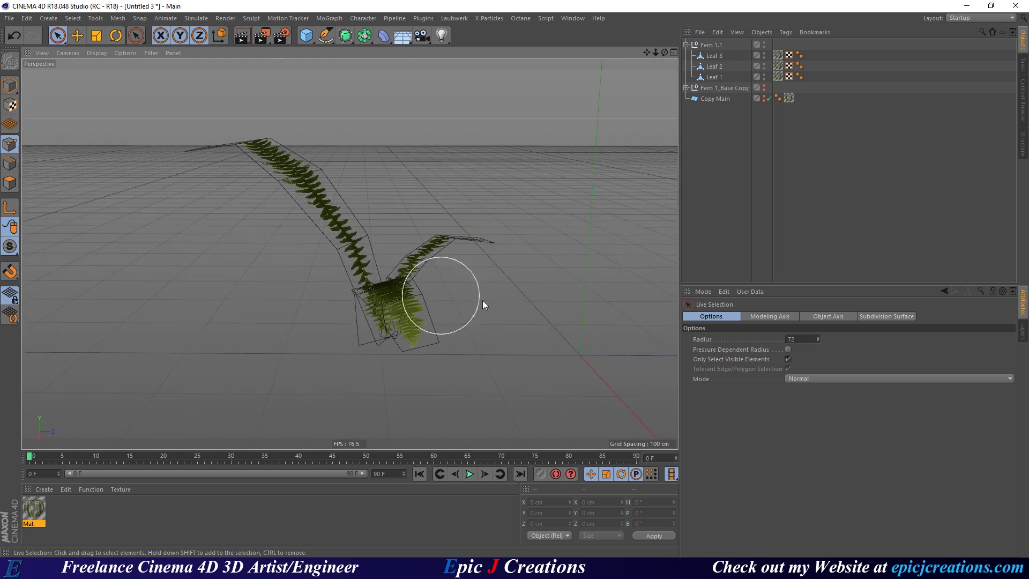
{"action": "left_click", "coordinate": [714, 56]}
{"action": "left_click_drag", "start_coordinate": [436, 229], "coordinate": [116, 129], "text": "alt"}
{"action": "left_click", "coordinate": [10, 85]}
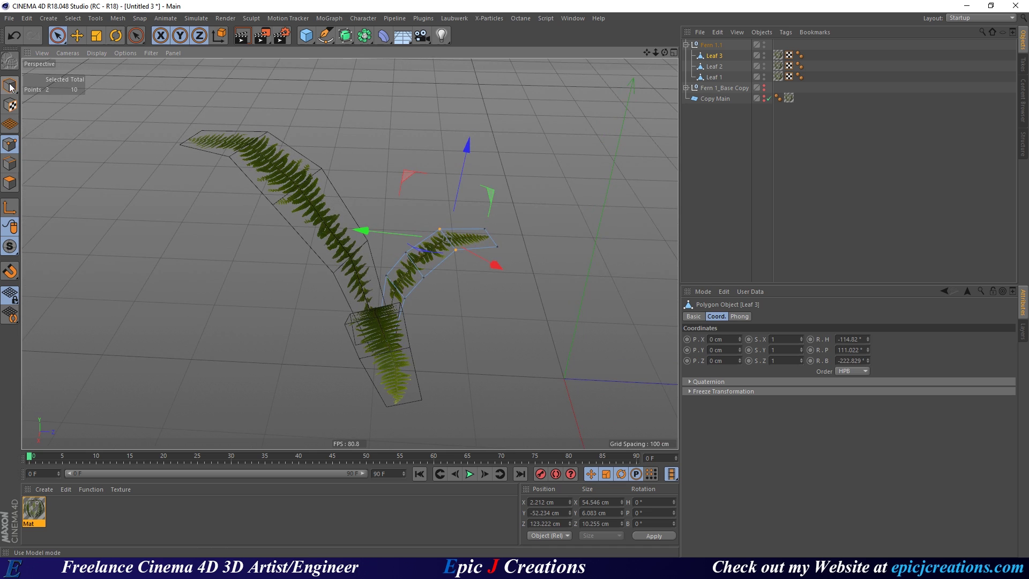
{"action": "key", "text": "r"}
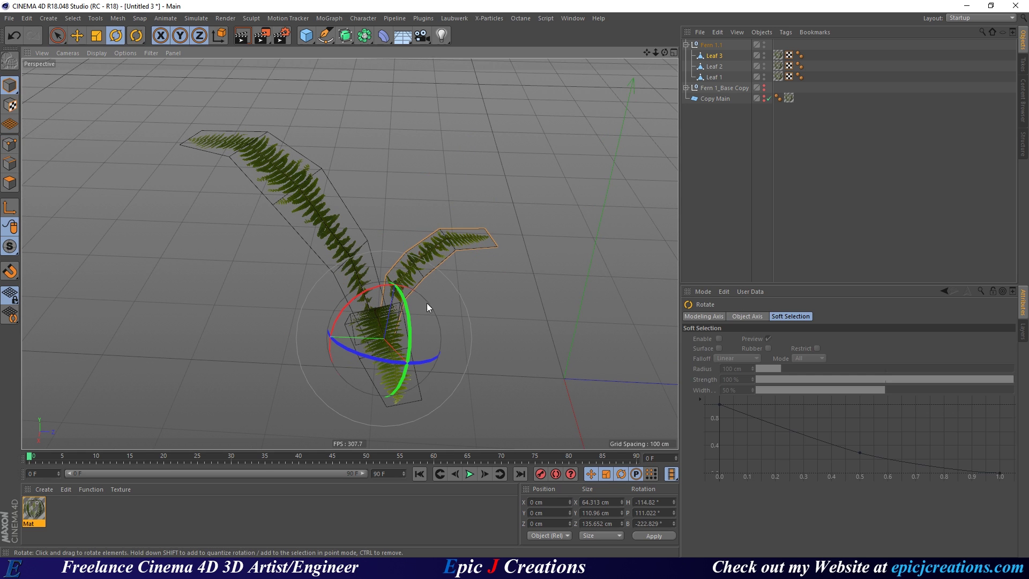
Try duplicating Leaf 3 and Leaf 1 as rotated copies around the fern's base.
{"action": "left_click_drag", "start_coordinate": [392, 330], "coordinate": [429, 313], "text": "alt"}
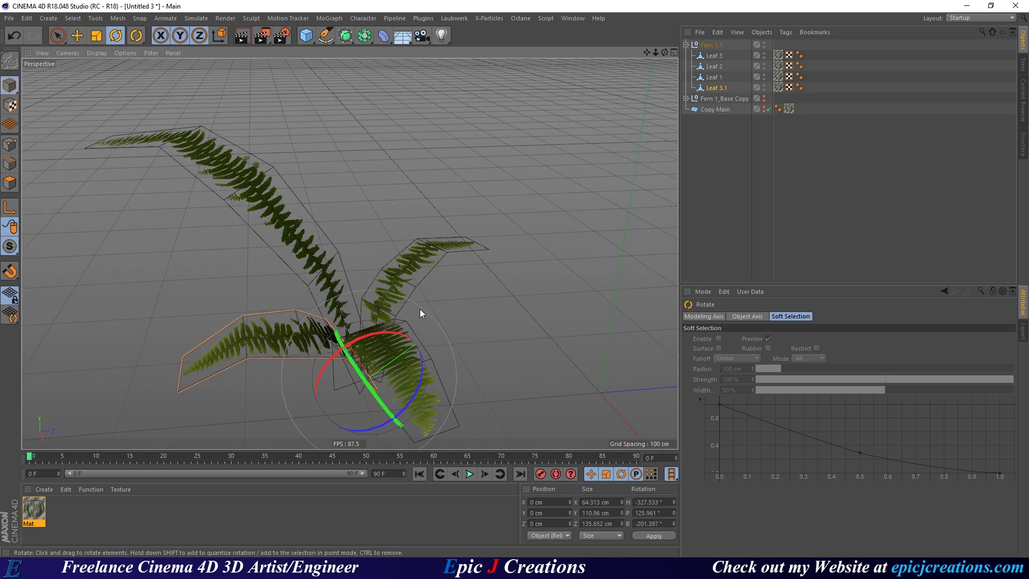
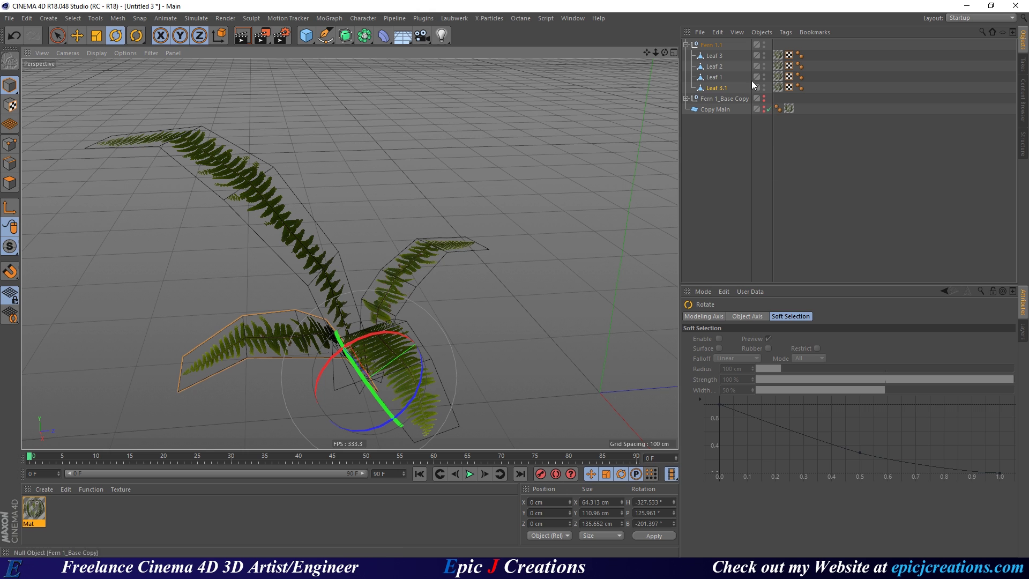
{"action": "left_click", "coordinate": [717, 87]}
{"action": "left_click", "coordinate": [713, 78]}
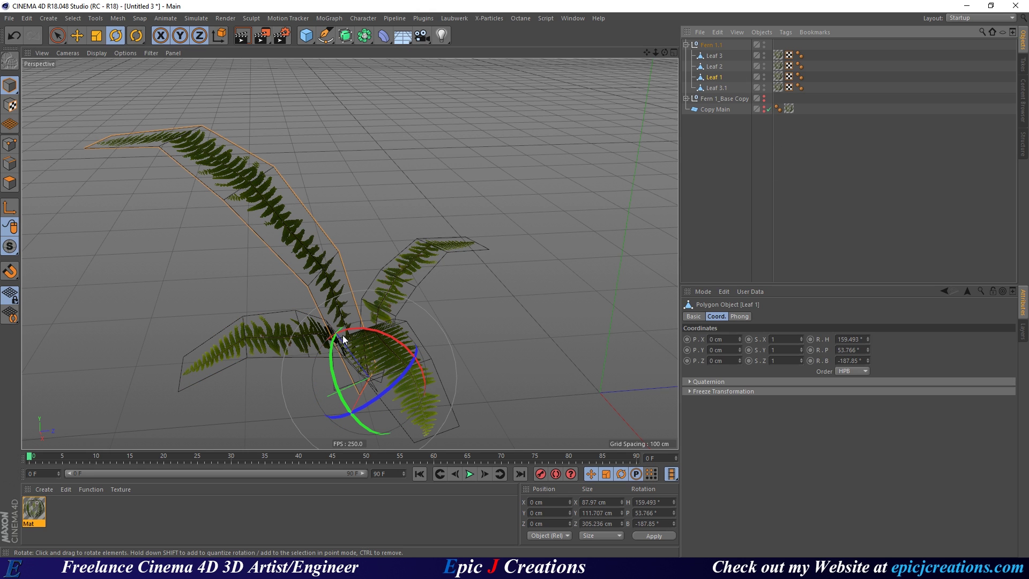
{"action": "left_click_drag", "start_coordinate": [363, 365], "coordinate": [265, 346], "text": "ctrl"}
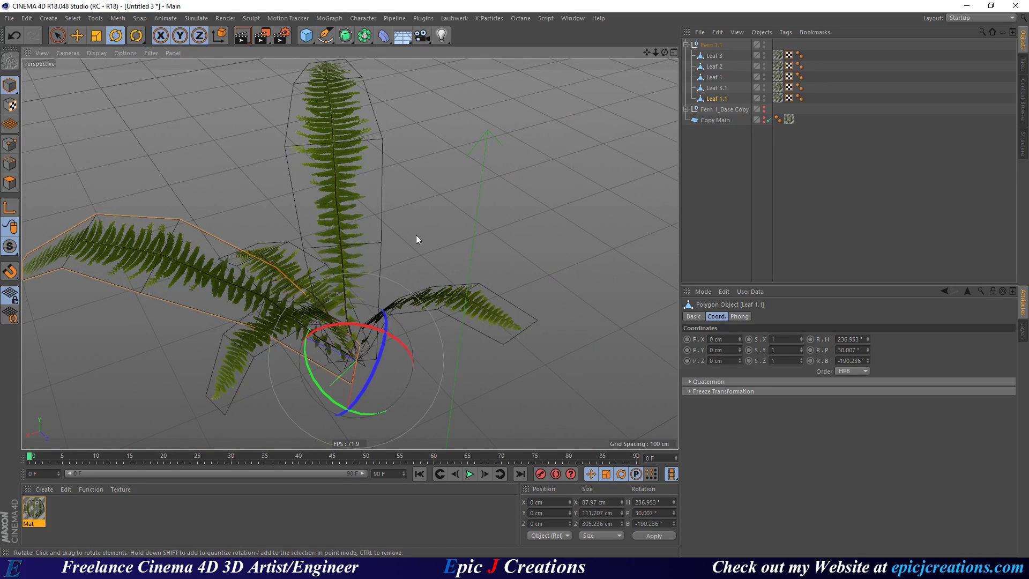
Undo the rotated copies of Leaf 1 and Leaf 3.
{"action": "key", "text": "ctrl+z"}
{"action": "key", "text": "ctrl+z"}
{"action": "key", "text": "ctrl+z"}
{"action": "key", "text": "ctrl+z"}
{"action": "key", "text": "ctrl+z"}
{"action": "key", "text": "ctrl+z"}
{"action": "key", "text": "ctrl+z"}
{"action": "key", "text": "ctrl+z"}
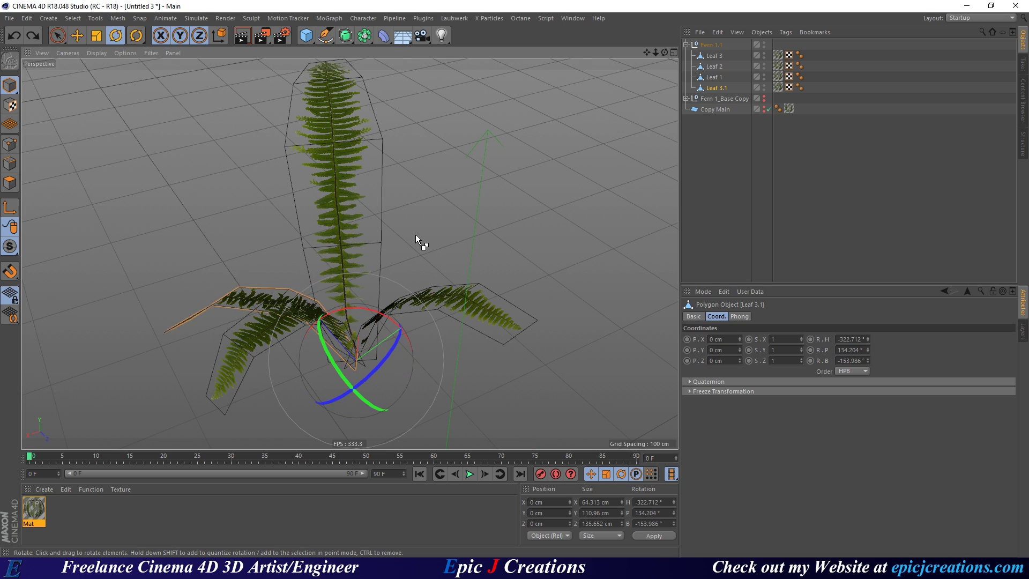
{"action": "key", "text": "ctrl+z"}
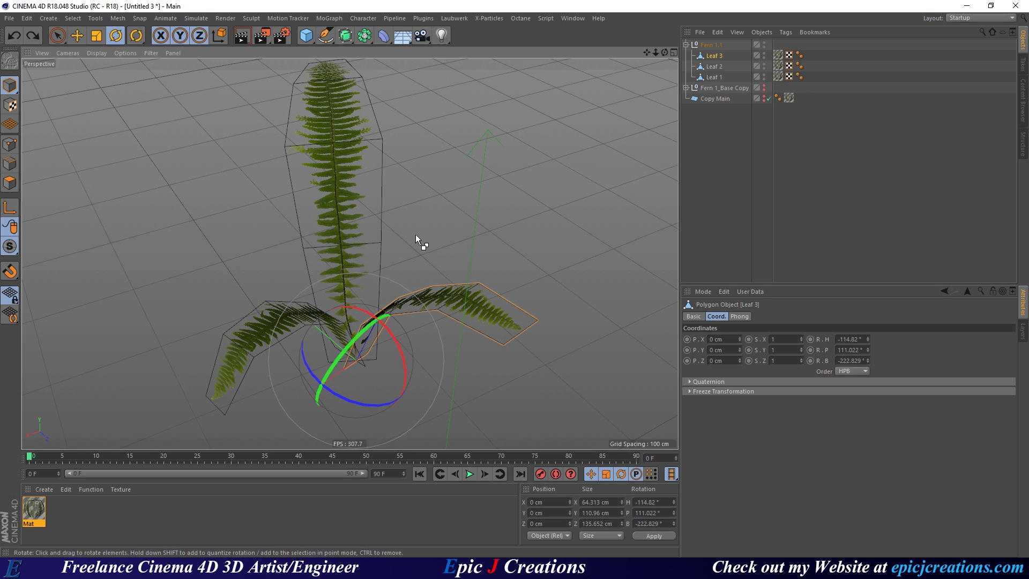
Rename Leaf 3 to Mid Leaf, Leaf 2 to Small Leaf, and Leaf 1 to Big Leaf.
{"action": "double_click", "coordinate": [714, 56]}
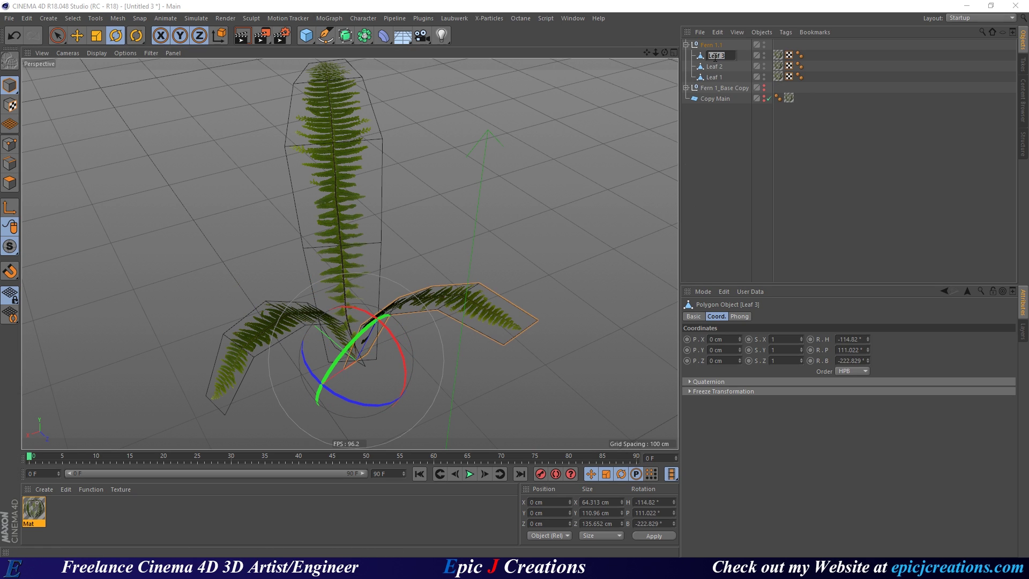
{"action": "type", "text": "Mid Leaf"}
{"action": "key", "text": "Return"}
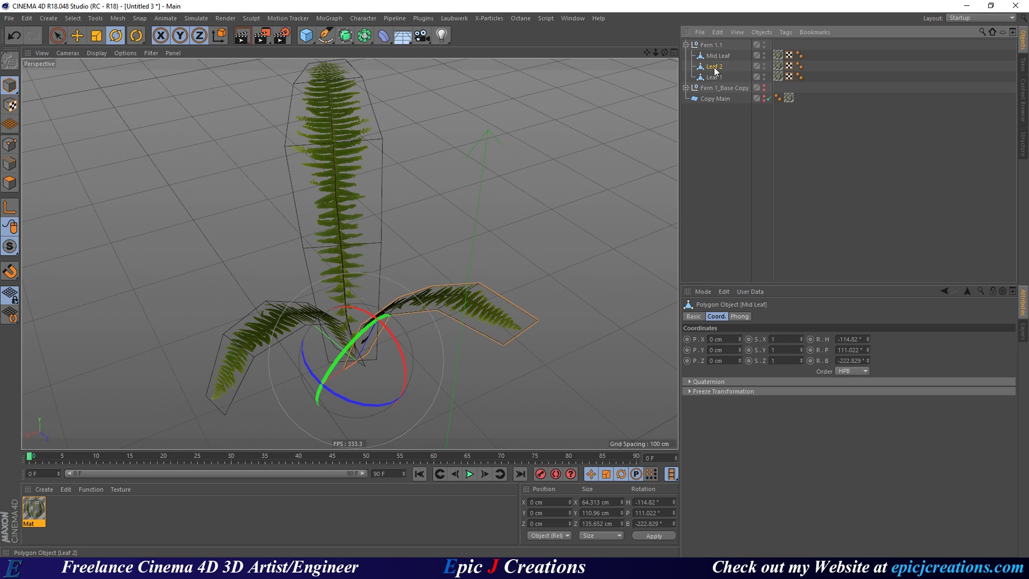
{"action": "double_click", "coordinate": [715, 67]}
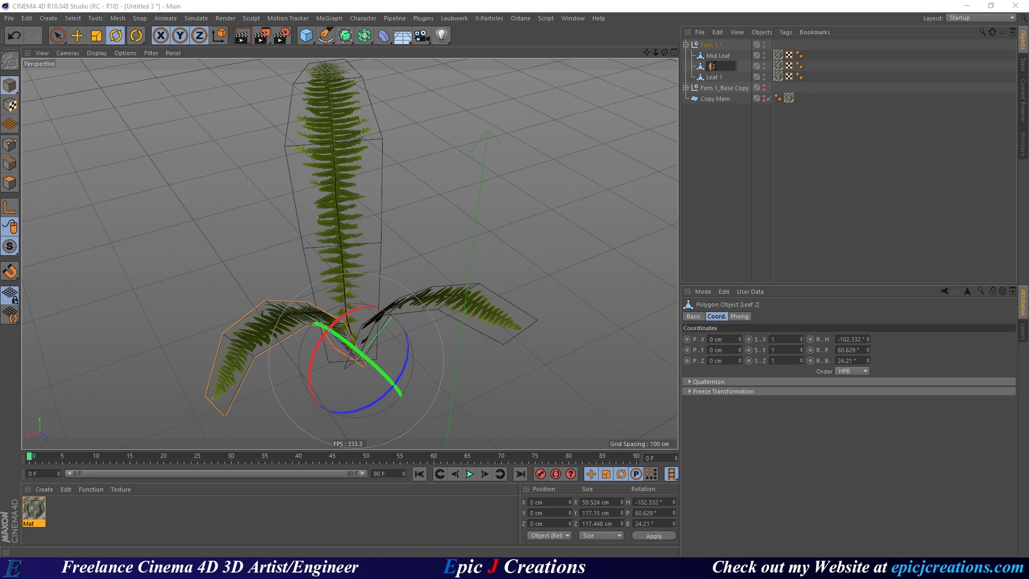
{"action": "type", "text": "Small Leaf"}
{"action": "key", "text": "Return"}
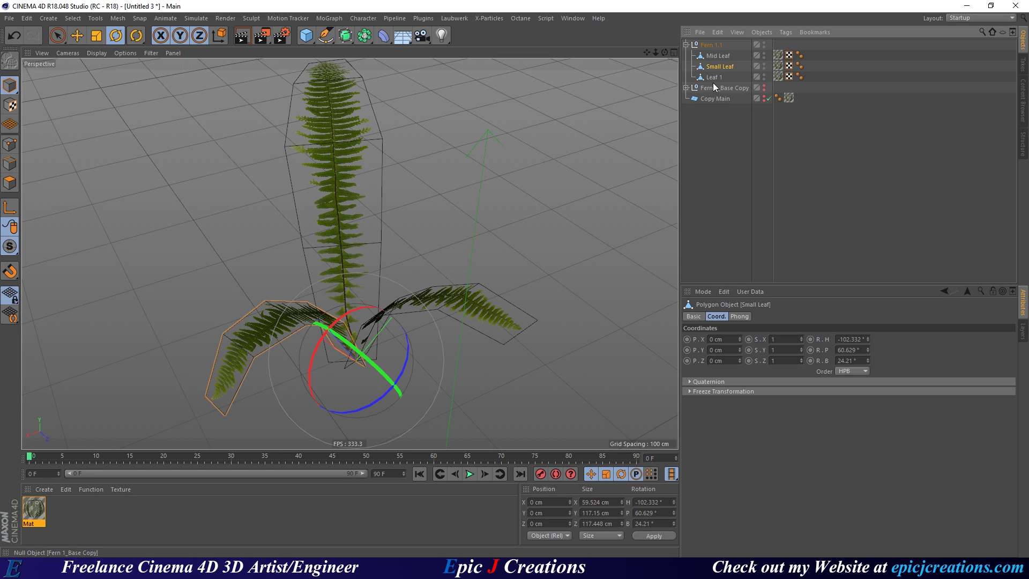
{"action": "double_click", "coordinate": [714, 77]}
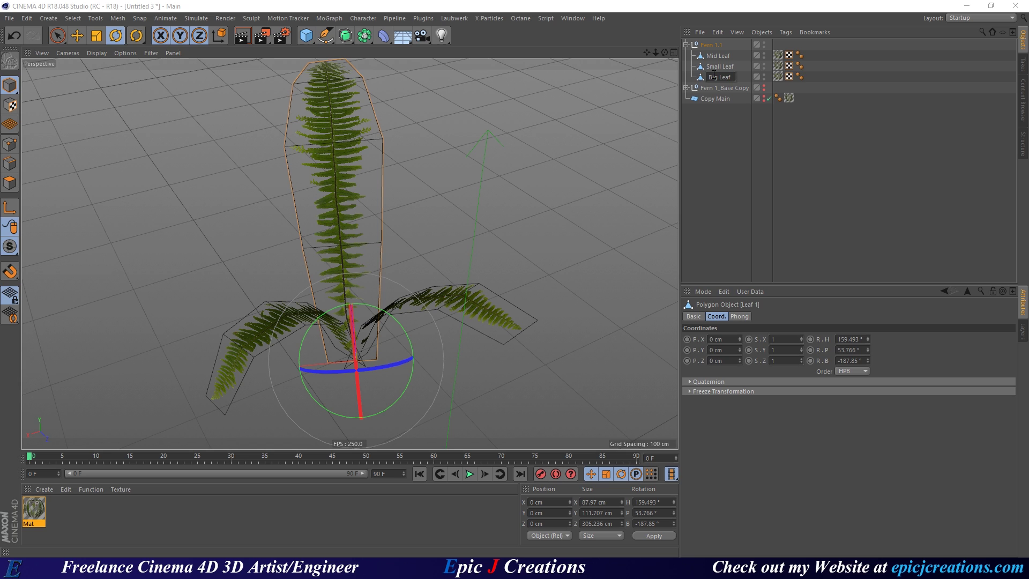
{"action": "type", "text": "Big Leaf"}
{"action": "key", "text": "Return"}
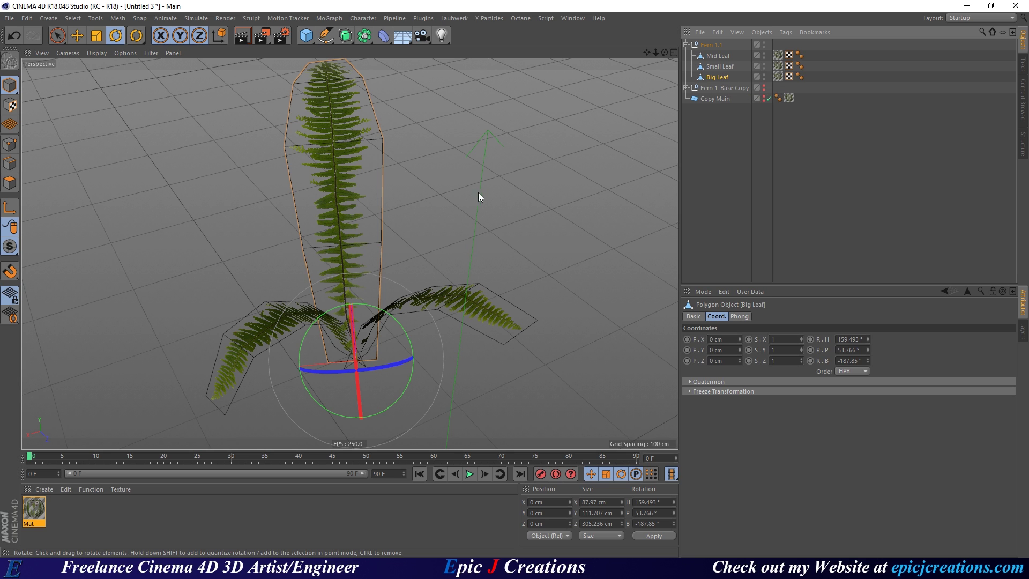
Duplicate Small Leaf and Big Leaf once each, rotating the copies around the base to face new directions.
{"action": "left_click", "coordinate": [716, 67]}
{"action": "left_click_drag", "start_coordinate": [369, 374], "coordinate": [294, 313], "text": "ctrl"}
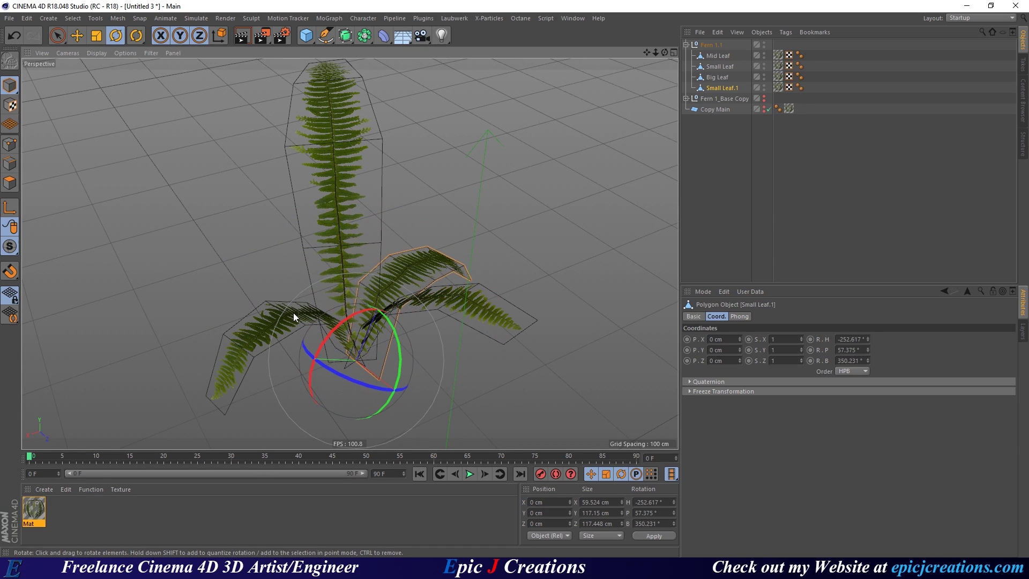
{"action": "left_click_drag", "start_coordinate": [380, 366], "coordinate": [320, 351], "text": "ctrl"}
{"action": "left_click", "coordinate": [718, 77]}
{"action": "left_click_drag", "start_coordinate": [347, 318], "coordinate": [386, 327]}
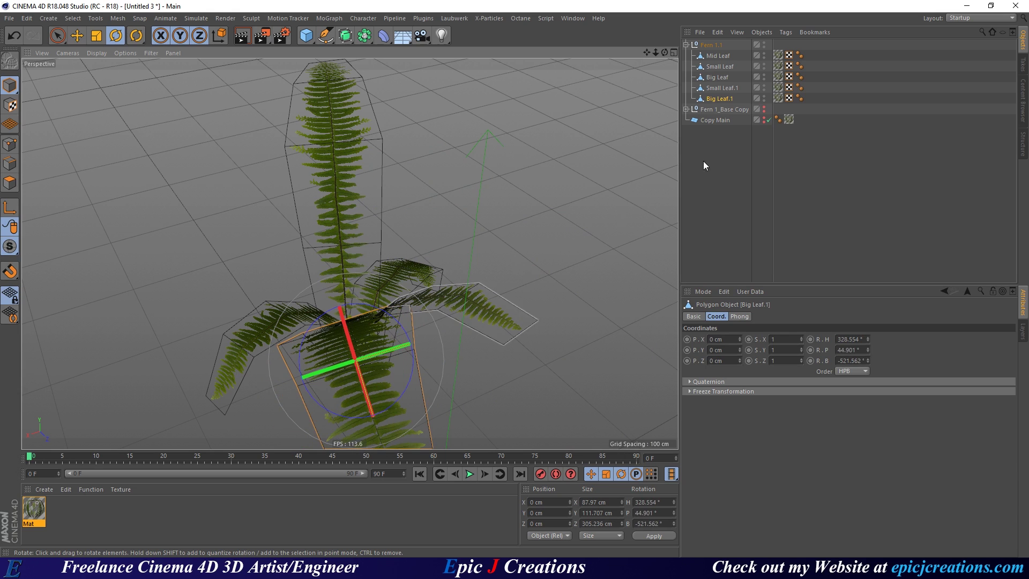
Duplicate Mid Leaf and rotate the copy around the base to the opposite side of the fern.
{"action": "left_click_drag", "start_coordinate": [372, 277], "coordinate": [477, 269], "text": "alt"}
{"action": "left_click", "coordinate": [481, 271]}
{"action": "left_click_drag", "start_coordinate": [402, 286], "coordinate": [329, 324], "text": "ctrl"}
{"action": "left_click_drag", "start_coordinate": [423, 256], "coordinate": [429, 346]}
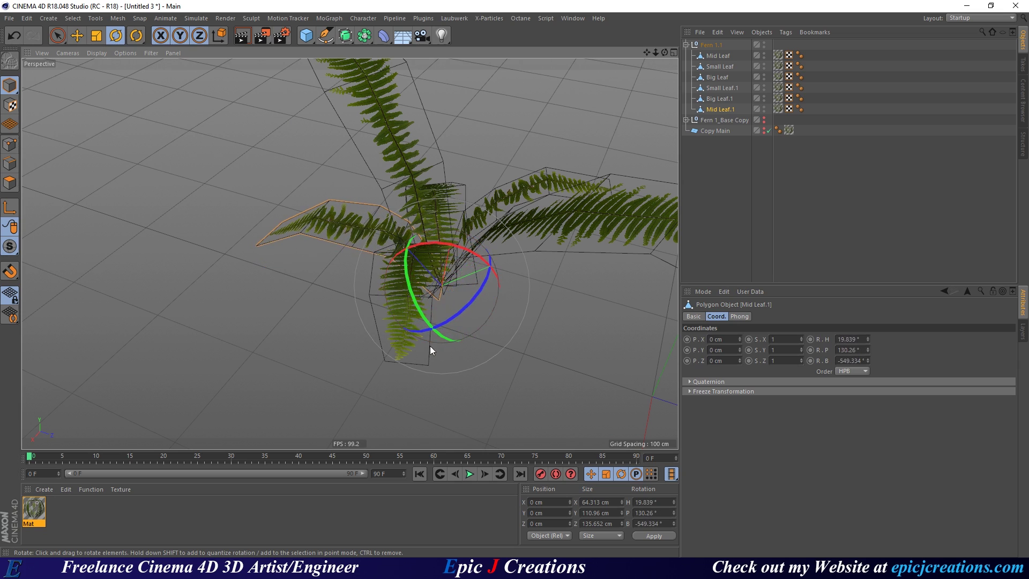
Make a second copy of Mid Leaf and rotate it into the open gap at the front of the fern.
{"action": "left_click_drag", "start_coordinate": [436, 287], "coordinate": [490, 323]}
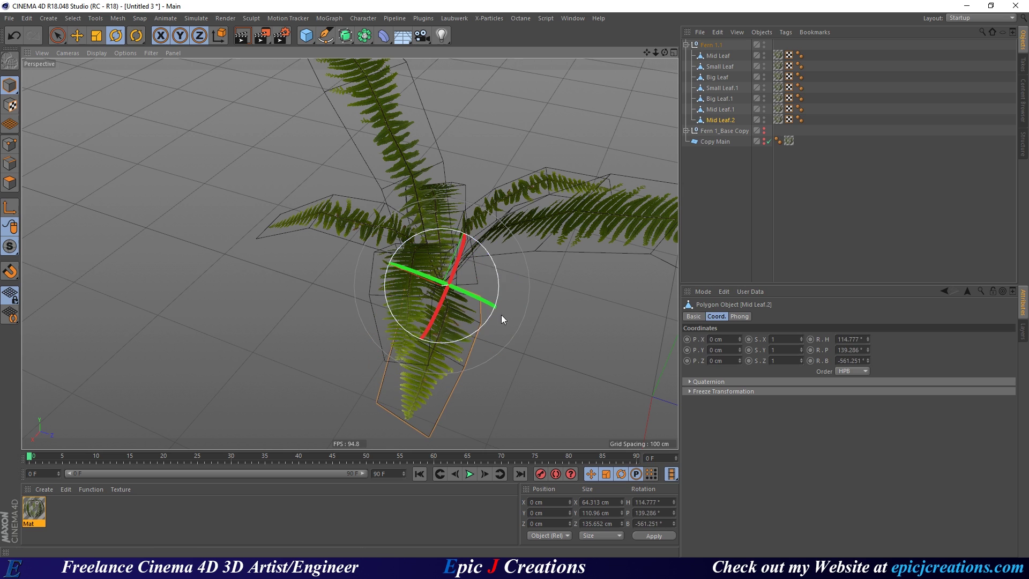
{"action": "left_click_drag", "start_coordinate": [481, 280], "coordinate": [474, 253]}
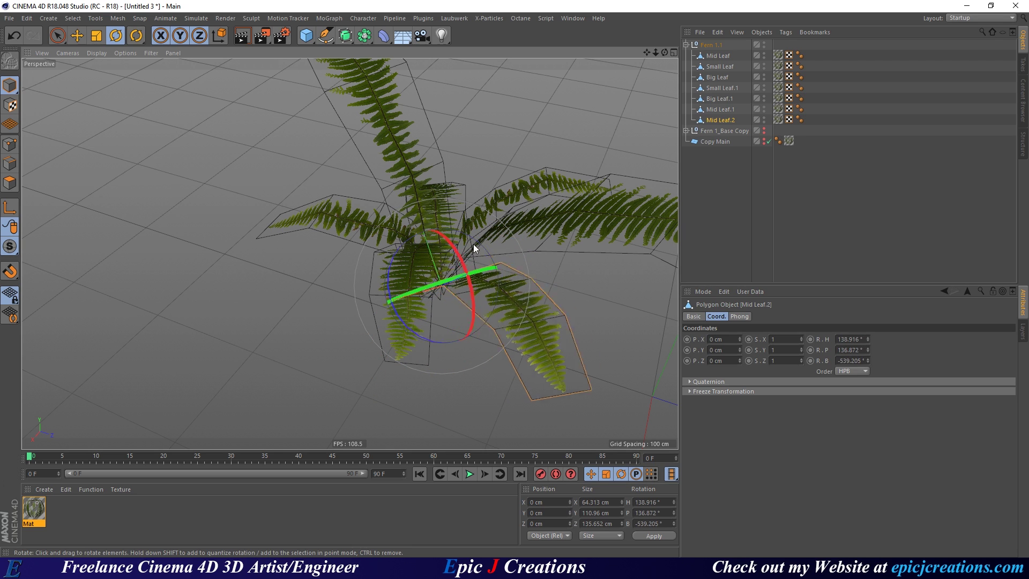
{"action": "left_click_drag", "start_coordinate": [446, 298], "coordinate": [507, 316]}
{"action": "left_click_drag", "start_coordinate": [486, 353], "coordinate": [505, 334], "text": "alt"}
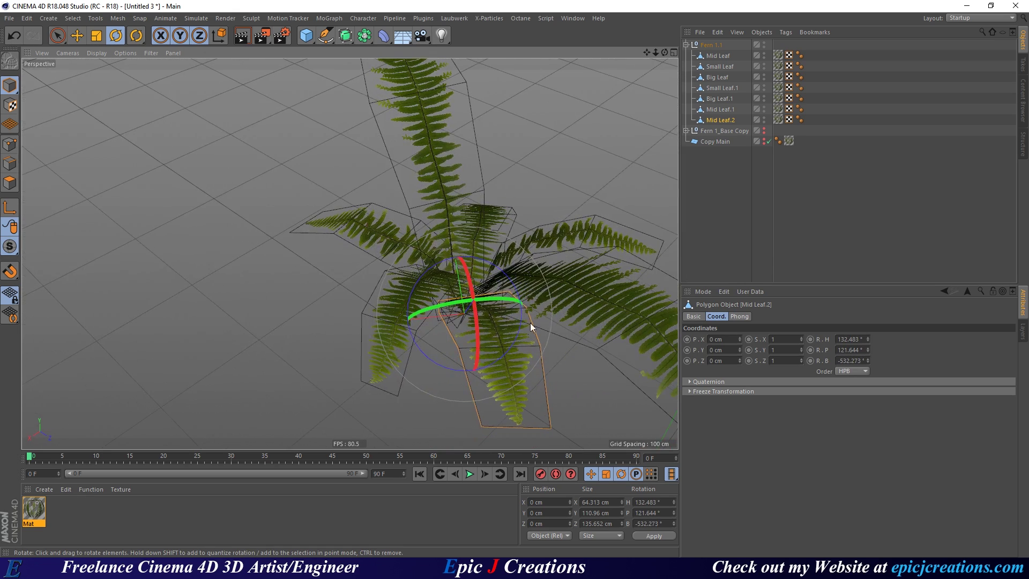
Duplicate Big Leaf two more times and rotate the copies into the remaining gaps around the base.
{"action": "left_click", "coordinate": [715, 87]}
{"action": "left_click", "coordinate": [719, 79]}
{"action": "left_click_drag", "start_coordinate": [407, 124], "coordinate": [410, 151], "text": "alt"}
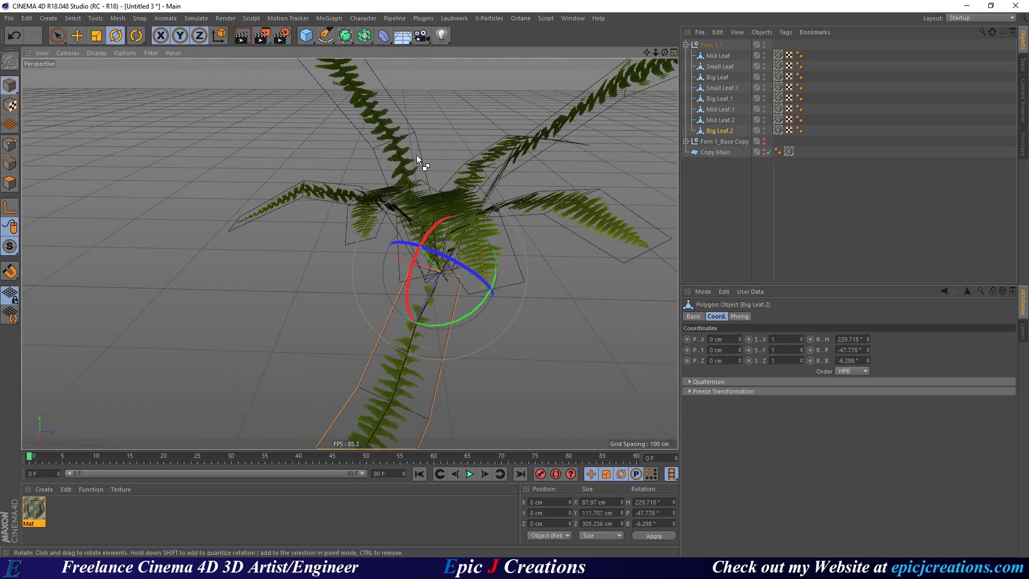
{"action": "left_click_drag", "start_coordinate": [436, 291], "coordinate": [438, 318], "text": "alt"}
{"action": "left_click_drag", "start_coordinate": [436, 207], "coordinate": [385, 220], "text": "alt"}
{"action": "left_click_drag", "start_coordinate": [386, 262], "coordinate": [258, 214], "text": "ctrl"}
Switch to point editing on Big Leaf.3 and lower a point pair partway along it to reshape its bend.
{"action": "key", "text": "Return"}
{"action": "scroll", "coordinate": [359, 254], "scroll_direction": "up", "scroll_amount": 5}
{"action": "left_click", "coordinate": [313, 159]}
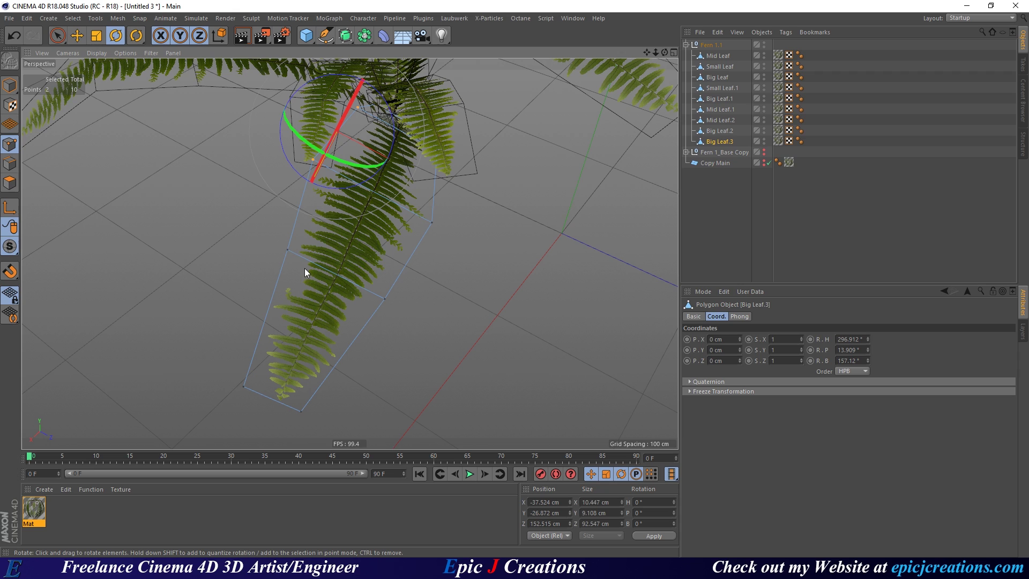
{"action": "key", "text": "e"}
{"action": "left_click_drag", "start_coordinate": [320, 191], "coordinate": [287, 233], "text": "alt"}
{"action": "scroll", "coordinate": [288, 232], "scroll_direction": "up", "scroll_amount": 10}
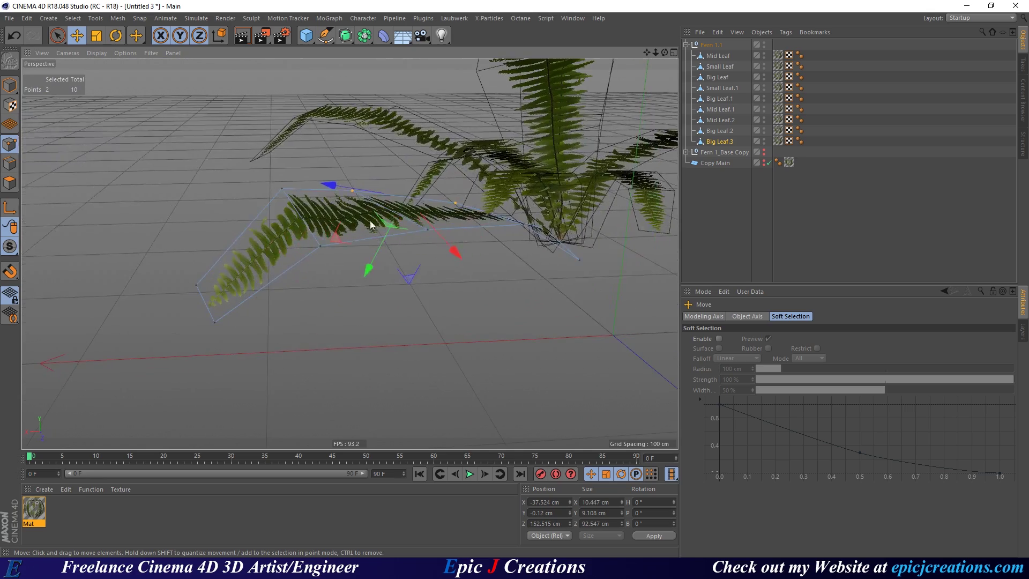
Move individual points on both edges of Big Leaf.3's middle section to twist and reshape the leaf.
{"action": "left_click", "coordinate": [298, 261]}
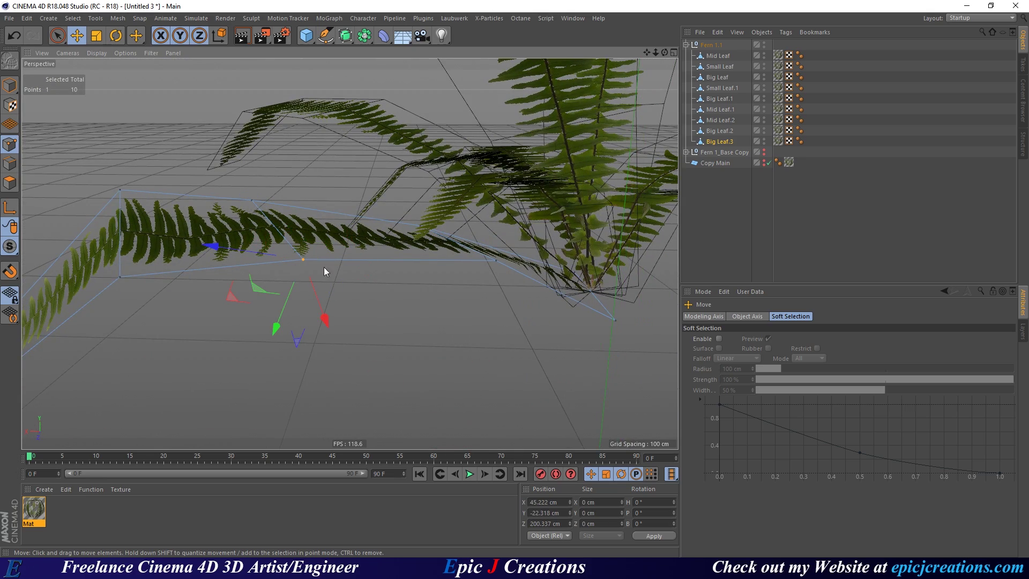
{"action": "left_click_drag", "start_coordinate": [272, 325], "coordinate": [343, 236]}
{"action": "left_click_drag", "start_coordinate": [340, 276], "coordinate": [287, 152], "text": "alt"}
{"action": "left_click", "coordinate": [291, 149]}
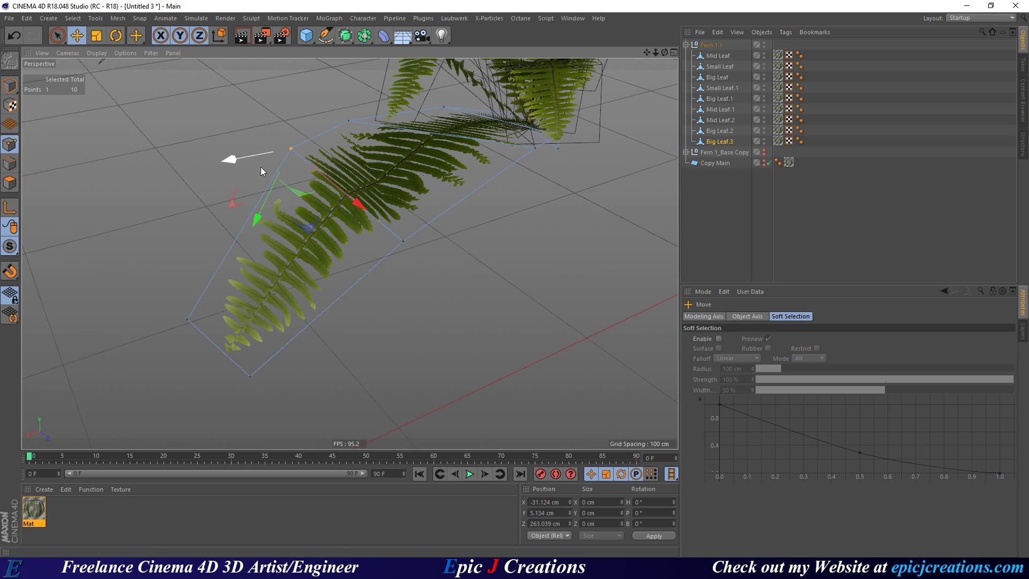
{"action": "left_click_drag", "start_coordinate": [265, 211], "coordinate": [180, 245]}
{"action": "left_click_drag", "start_coordinate": [212, 354], "coordinate": [177, 403]}
Reposition the tip points of Big Leaf.3 one at a time to finish its drooping, twisted end.
{"action": "left_click", "coordinate": [311, 380]}
{"action": "left_click_drag", "start_coordinate": [316, 411], "coordinate": [346, 365]}
{"action": "left_click", "coordinate": [173, 339]}
{"action": "left_click_drag", "start_coordinate": [261, 369], "coordinate": [407, 176]}
{"action": "left_click", "coordinate": [742, 209]}
{"action": "left_click_drag", "start_coordinate": [509, 214], "coordinate": [458, 291], "text": "alt"}
{"action": "left_click", "coordinate": [321, 251]}
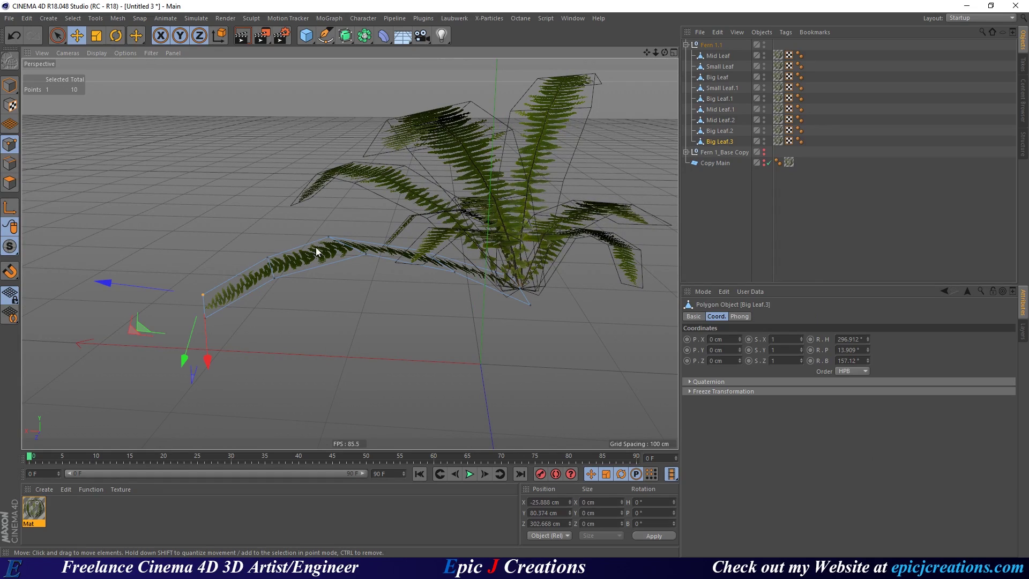
Return to model mode and rotate Big Leaf.3 around the base to lift and turn it among the other leaves.
{"action": "left_click_drag", "start_coordinate": [10, 85], "coordinate": [54, 100]}
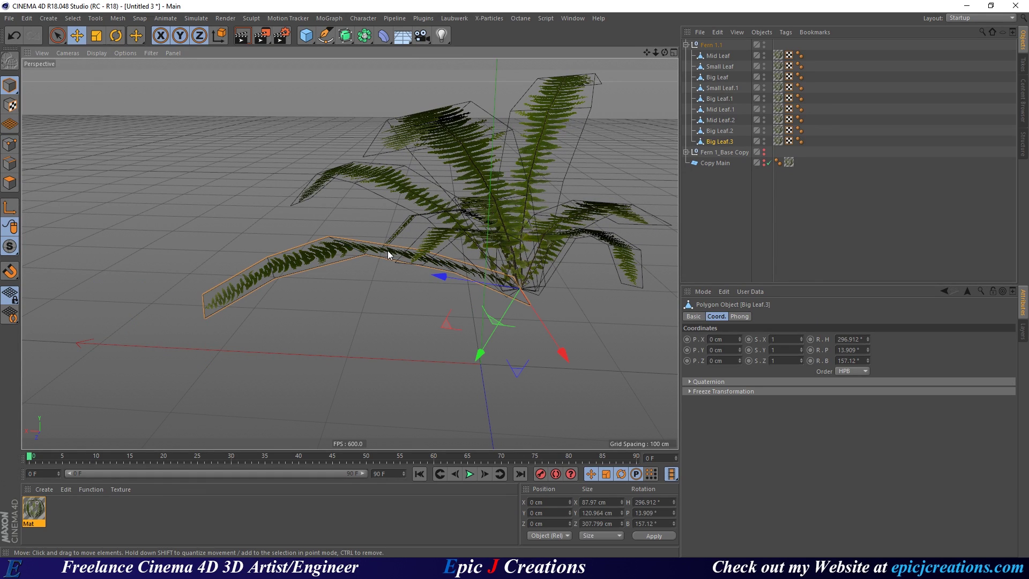
{"action": "key", "text": "r"}
{"action": "left_click_drag", "start_coordinate": [500, 284], "coordinate": [455, 208]}
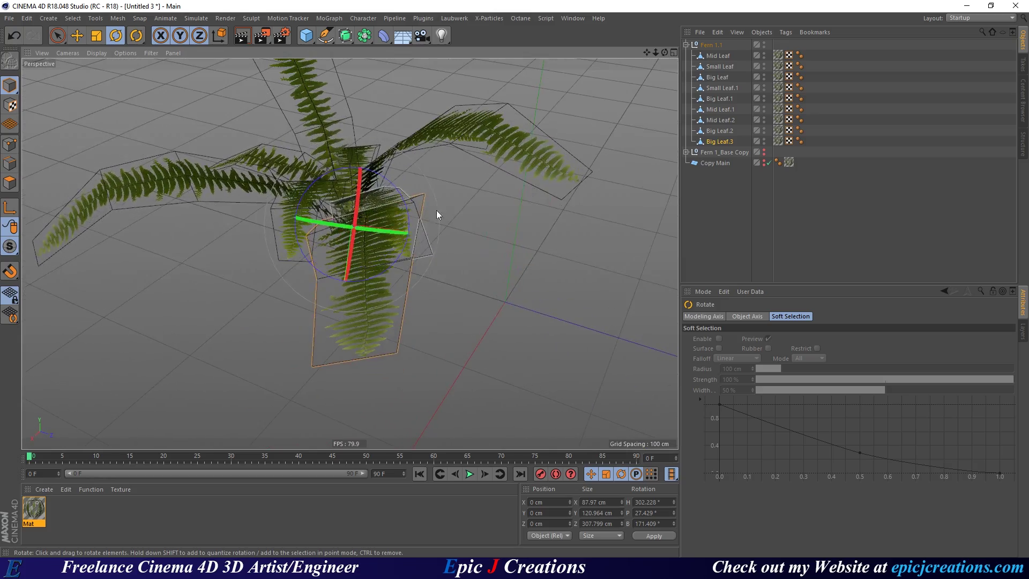
{"action": "left_click_drag", "start_coordinate": [381, 245], "coordinate": [361, 252]}
{"action": "left_click_drag", "start_coordinate": [378, 213], "coordinate": [384, 272], "text": "alt"}
Duplicate Mid Leaf twice more and rotate the copies into gaps around the fern's base.
{"action": "left_click", "coordinate": [331, 309]}
{"action": "left_click_drag", "start_coordinate": [332, 310], "coordinate": [374, 239], "text": "alt"}
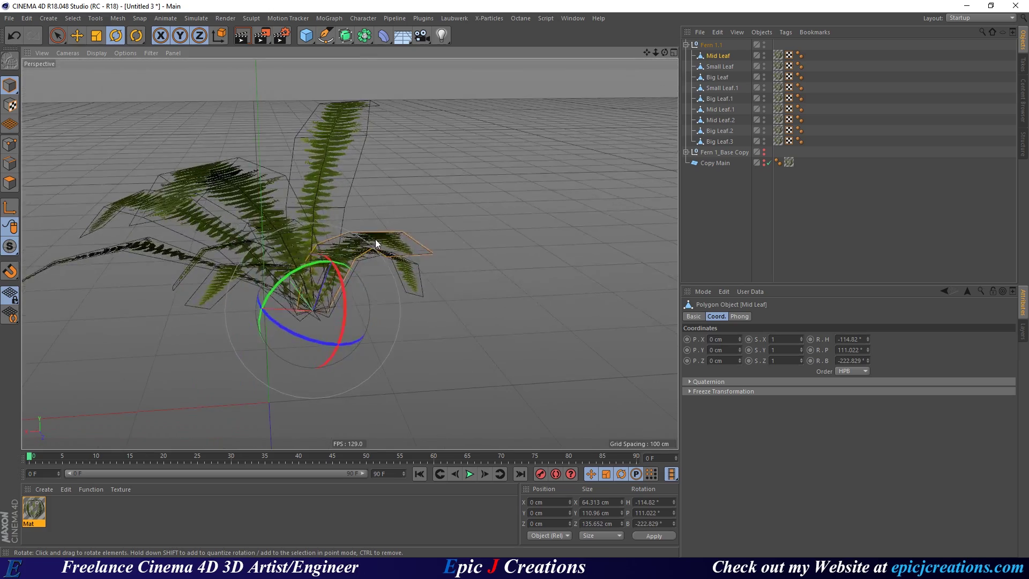
{"action": "left_click", "coordinate": [321, 309]}
{"action": "left_click_drag", "start_coordinate": [252, 341], "coordinate": [268, 323]}
{"action": "left_click_drag", "start_coordinate": [311, 264], "coordinate": [233, 359], "text": "alt"}
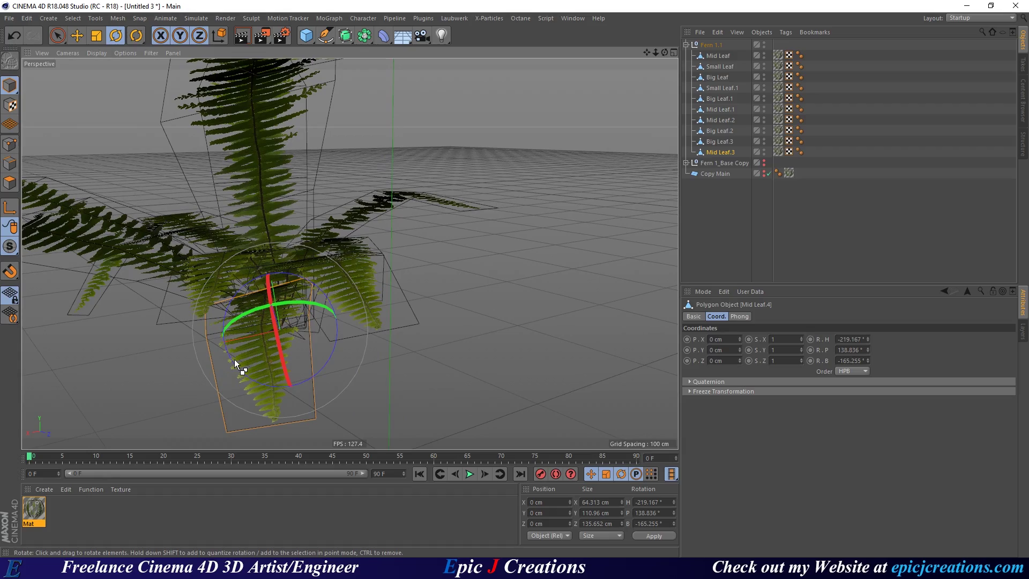
Switch to point editing on Mid Leaf.4 and adjust its outer and middle point pairs with the Scale tool.
{"action": "left_click", "coordinate": [10, 144]}
{"action": "left_click_drag", "start_coordinate": [216, 281], "coordinate": [260, 310], "text": "alt"}
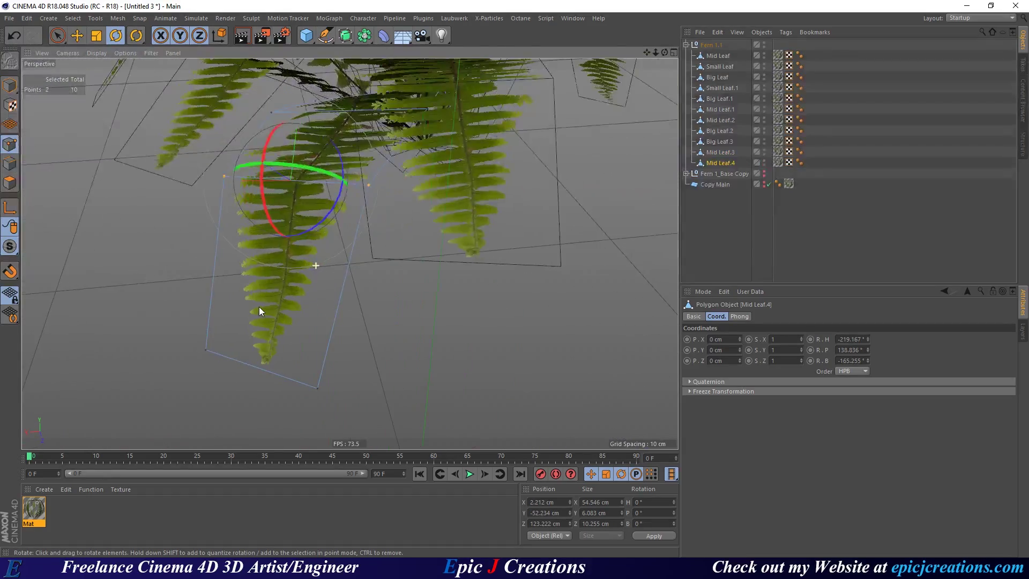
{"action": "key", "text": "t"}
{"action": "left_click_drag", "start_coordinate": [444, 336], "coordinate": [441, 165]}
{"action": "left_click", "coordinate": [413, 156]}
{"action": "left_click", "coordinate": [417, 249], "text": "shift"}
{"action": "left_click_drag", "start_coordinate": [429, 334], "coordinate": [370, 354]}
{"action": "left_click", "coordinate": [283, 126]}
{"action": "left_click", "coordinate": [324, 246], "text": "shift"}
Lower the second-to-last point pair of Mid Leaf.4 and pull the tip pair inward to make the leaf droop.
{"action": "key", "text": "e"}
{"action": "left_click_drag", "start_coordinate": [322, 234], "coordinate": [297, 261], "text": "alt"}
{"action": "left_click_drag", "start_coordinate": [201, 224], "coordinate": [258, 187], "text": "alt"}
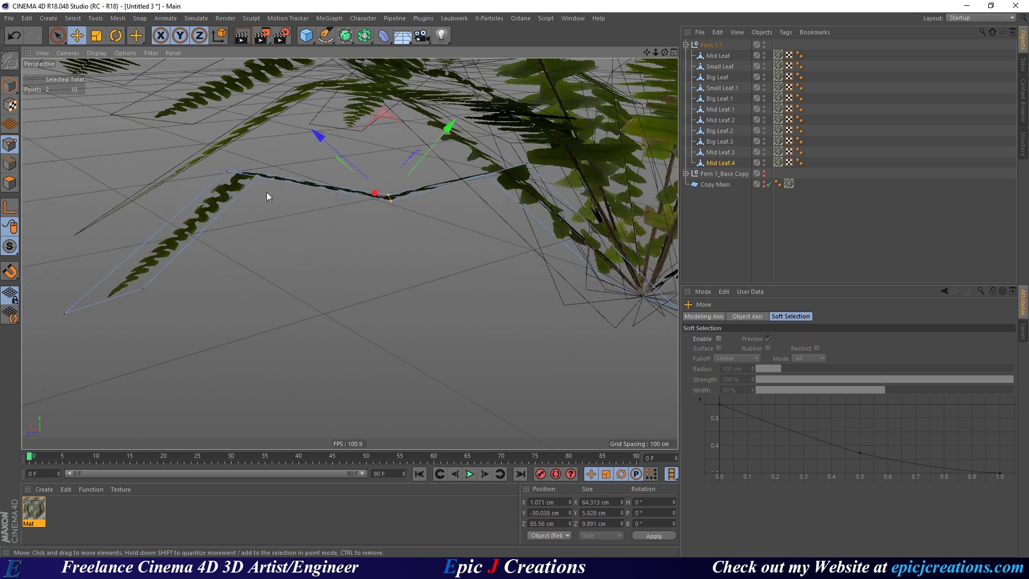
{"action": "key", "text": "9"}
{"action": "left_click_drag", "start_coordinate": [255, 92], "coordinate": [284, 169]}
{"action": "left_click", "coordinate": [137, 274]}
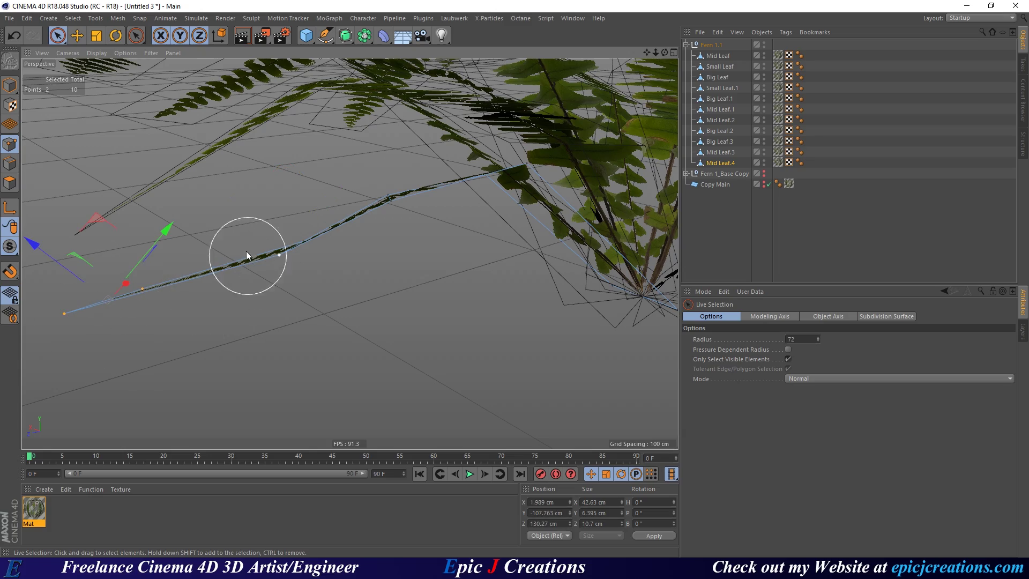
{"action": "left_click_drag", "start_coordinate": [94, 223], "coordinate": [231, 249]}
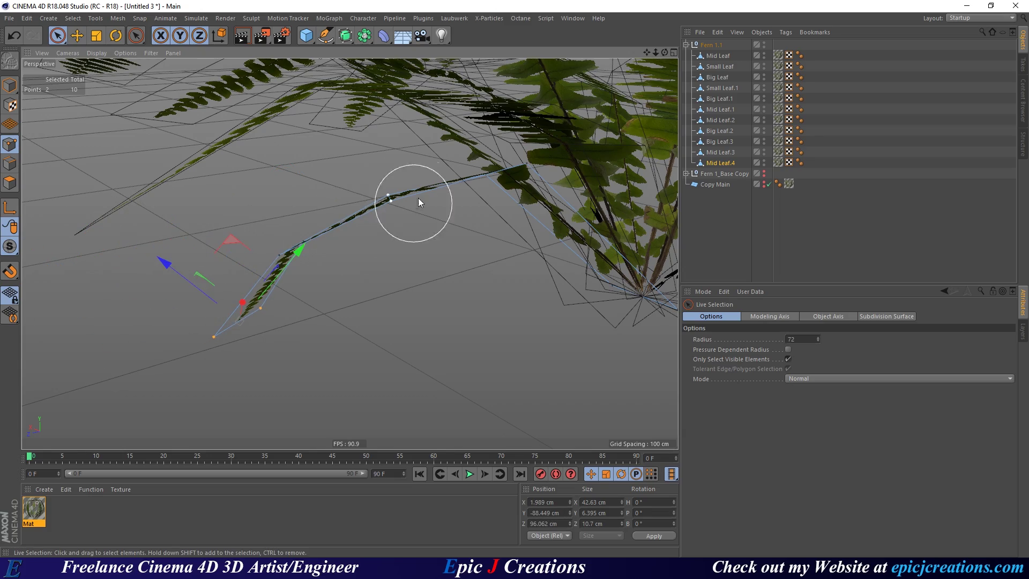
Move the middle point pair of Mid Leaf.4 to refine the leaf's bend.
{"action": "scroll", "coordinate": [416, 201], "scroll_direction": "up", "scroll_amount": 5}
{"action": "left_click_drag", "start_coordinate": [370, 230], "coordinate": [498, 166], "text": "alt"}
{"action": "left_click_drag", "start_coordinate": [471, 101], "coordinate": [485, 142]}
{"action": "left_click_drag", "start_coordinate": [470, 188], "coordinate": [514, 227], "text": "alt"}
Return to model mode, duplicate Mid Leaf.4 and rotate the copy into another gap around the base.
{"action": "left_click", "coordinate": [9, 85]}
{"action": "left_click_drag", "start_coordinate": [415, 208], "coordinate": [535, 192], "text": "alt"}
{"action": "key", "text": "r"}
{"action": "left_click_drag", "start_coordinate": [396, 315], "coordinate": [291, 268]}
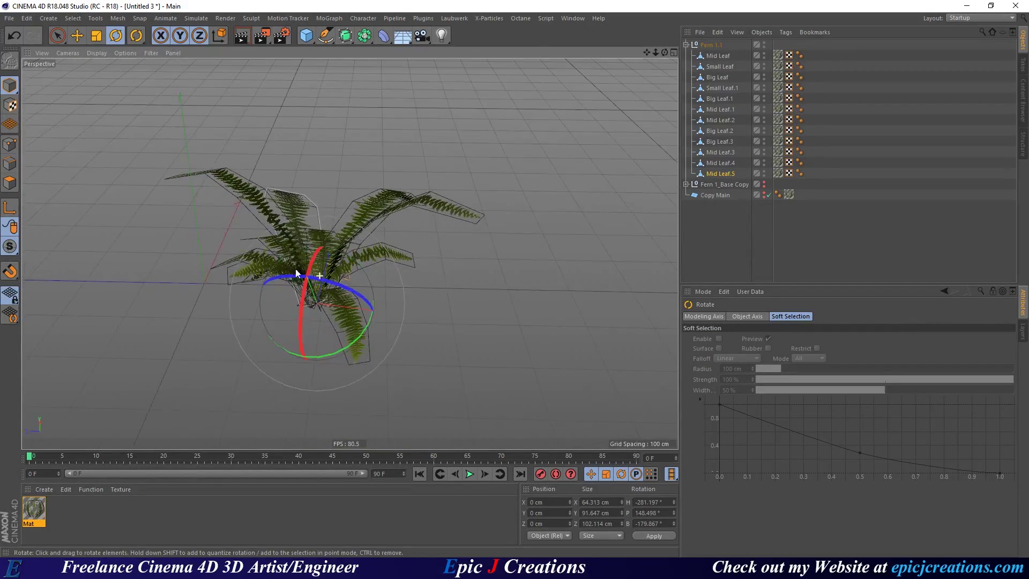
Deselect the leaf and collapse the Fern 1.1 group in the object hierarchy.
{"action": "left_click", "coordinate": [738, 240]}
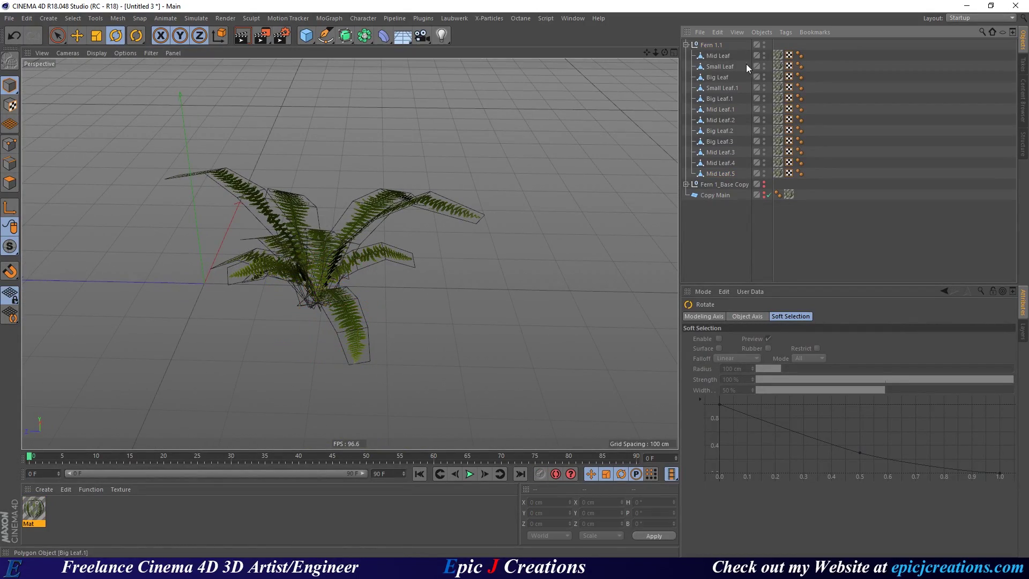
{"action": "left_click", "coordinate": [686, 45]}
{"action": "scroll", "coordinate": [322, 292], "scroll_direction": "up", "scroll_amount": 8}
{"action": "scroll", "coordinate": [322, 291], "scroll_direction": "down", "scroll_amount": 8}
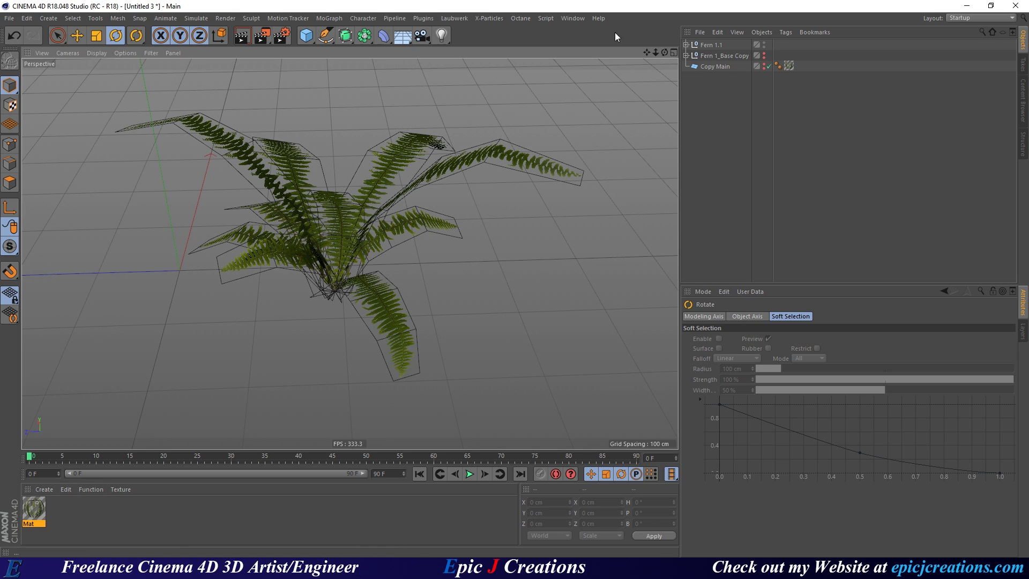
Open Octane's Live Viewer, make its window narrower and dock it beside the perspective viewport.
{"action": "left_click", "coordinate": [519, 18]}
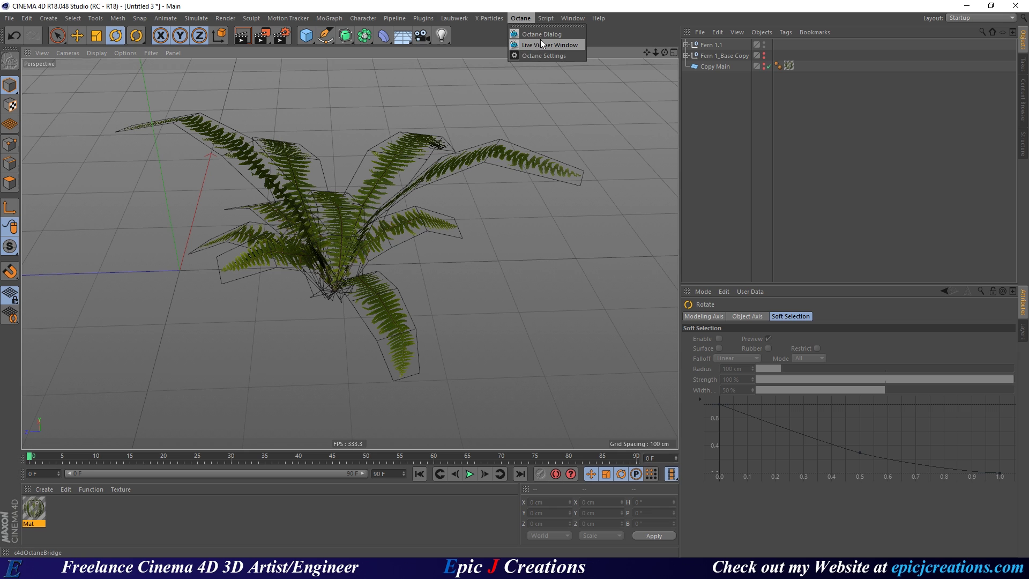
{"action": "left_click", "coordinate": [560, 44]}
{"action": "left_click_drag", "start_coordinate": [632, 195], "coordinate": [499, 108]}
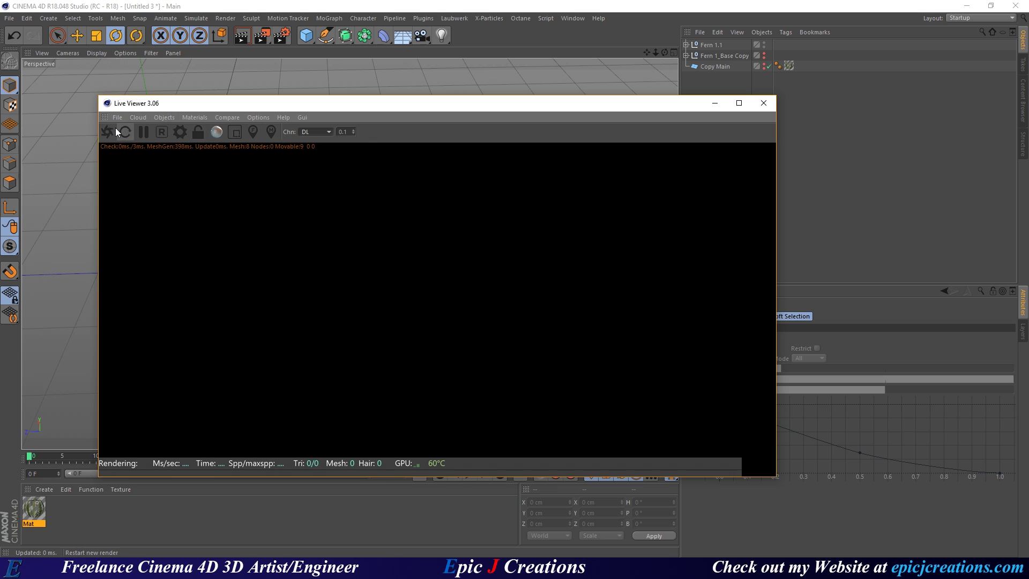
{"action": "left_click_drag", "start_coordinate": [526, 107], "coordinate": [504, 183]}
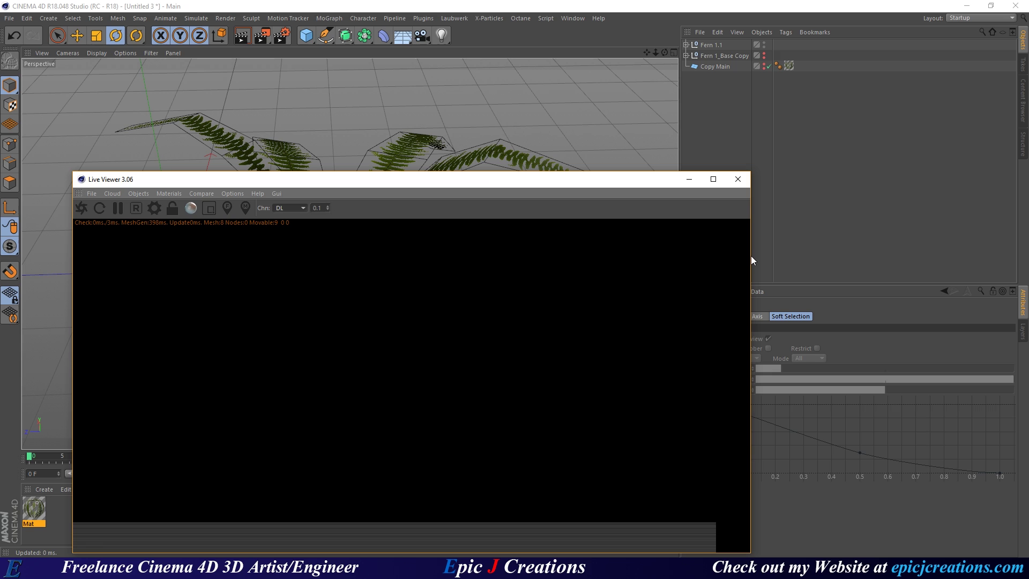
{"action": "left_click_drag", "start_coordinate": [751, 257], "coordinate": [557, 255]}
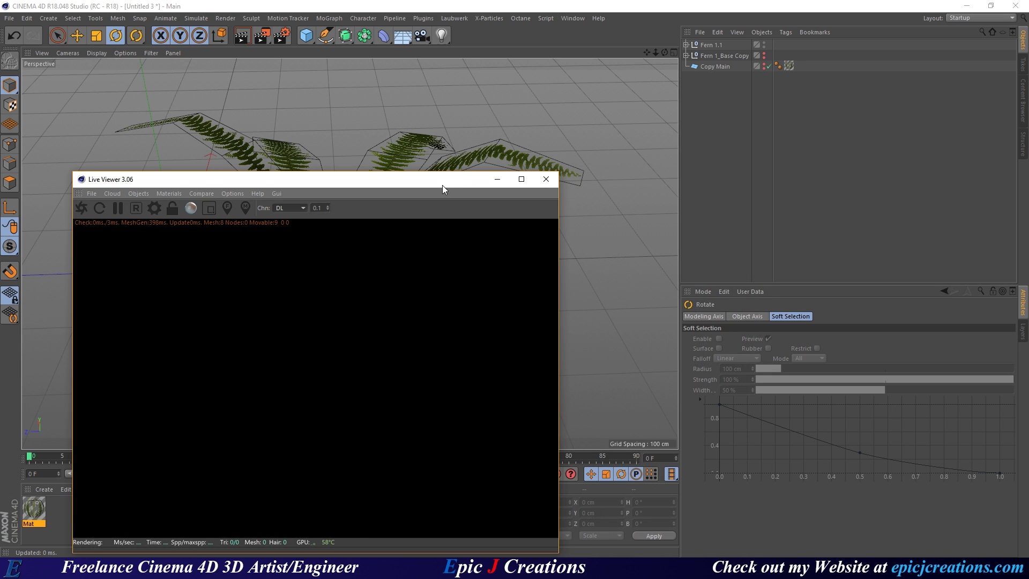
{"action": "left_click_drag", "start_coordinate": [442, 185], "coordinate": [522, 151]}
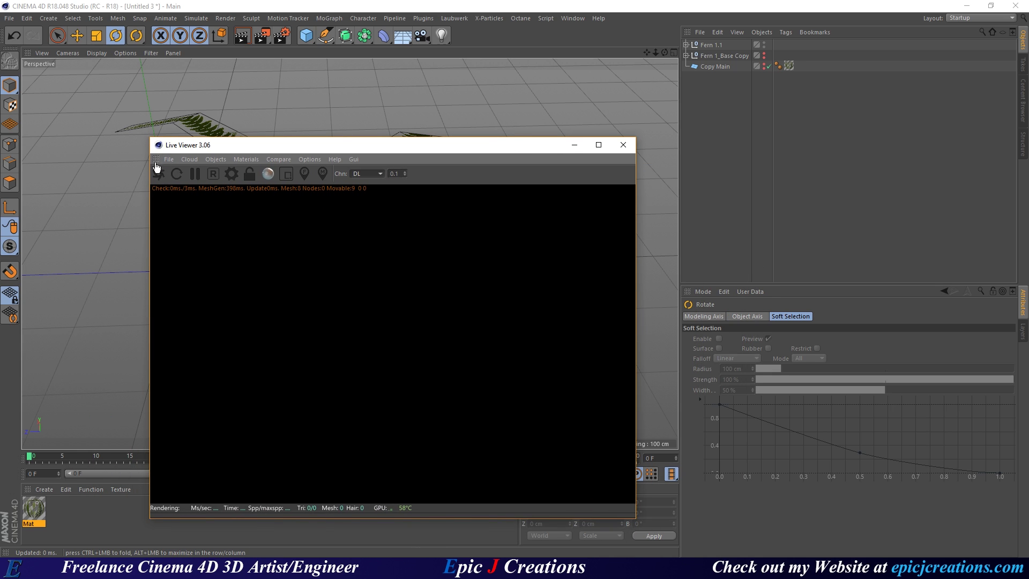
{"action": "left_click_drag", "start_coordinate": [156, 160], "coordinate": [657, 290]}
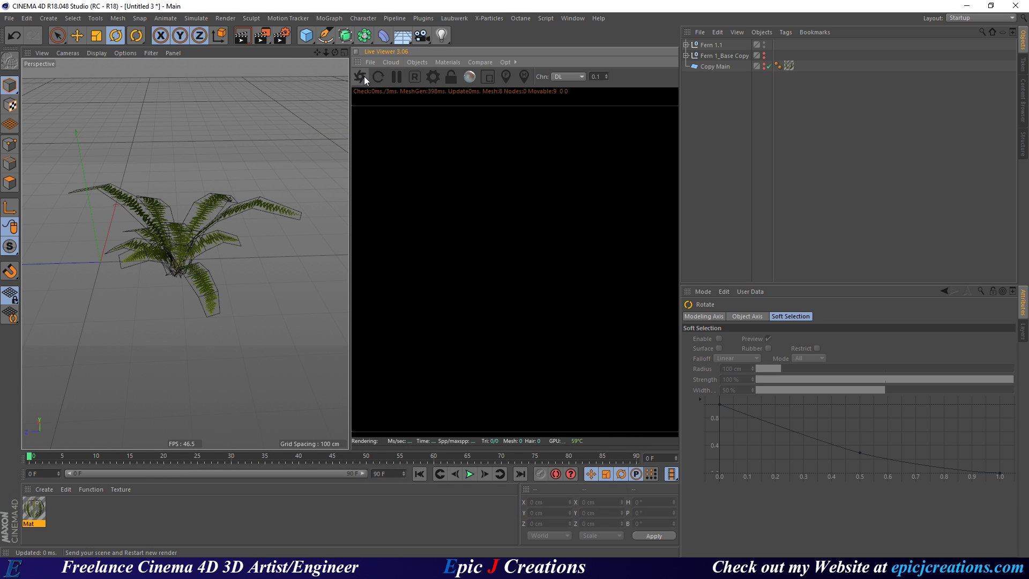
Add an Octane HDRI environment and load corridor_william_montreal_canada_3k.exr from the HDRI presets as its image texture.
{"action": "left_click_drag", "start_coordinate": [179, 274], "coordinate": [333, 182], "text": "alt"}
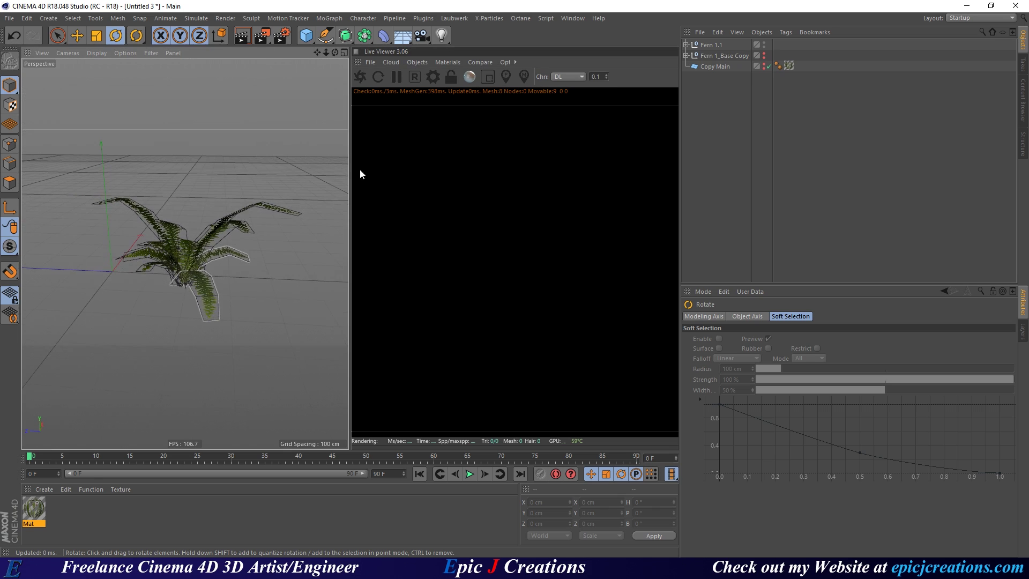
{"action": "left_click", "coordinate": [417, 62]}
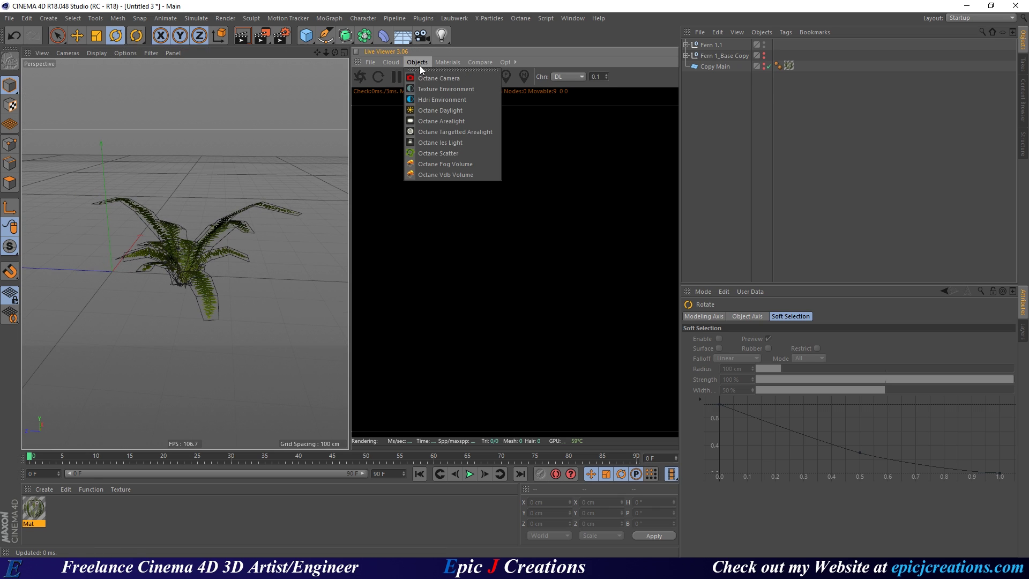
{"action": "left_click", "coordinate": [454, 102]}
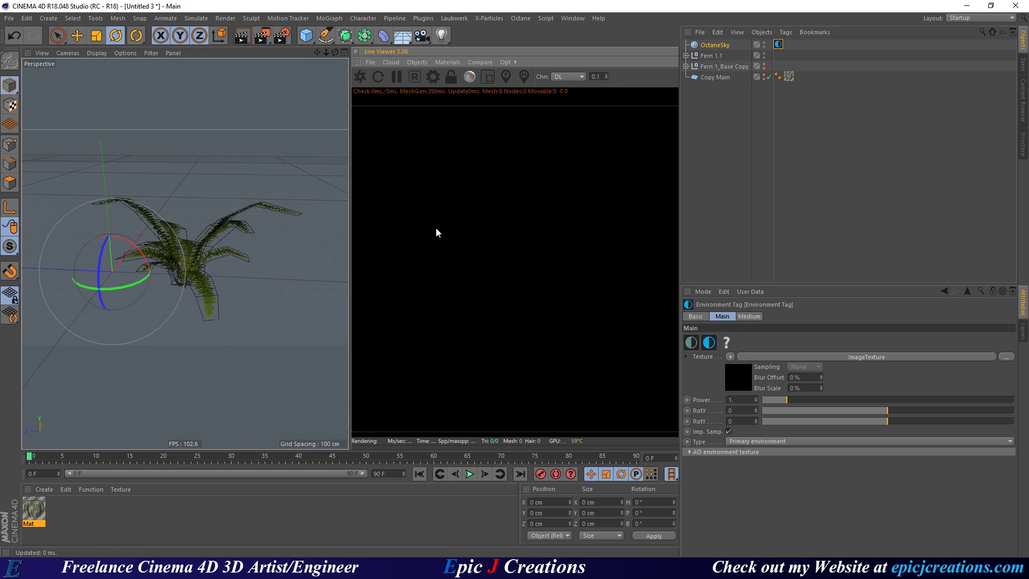
{"action": "left_click", "coordinate": [735, 378]}
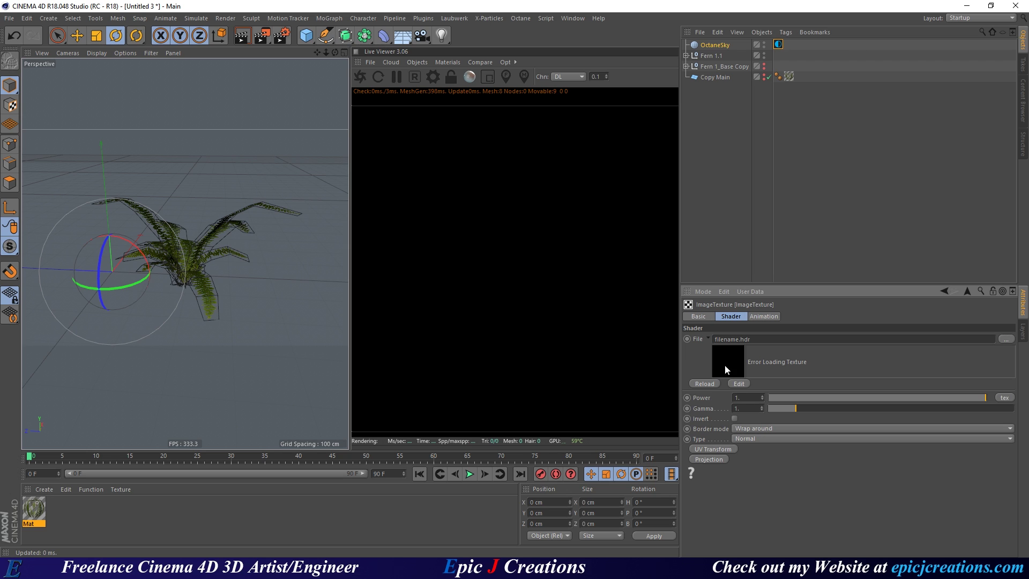
{"action": "left_click", "coordinate": [1022, 113]}
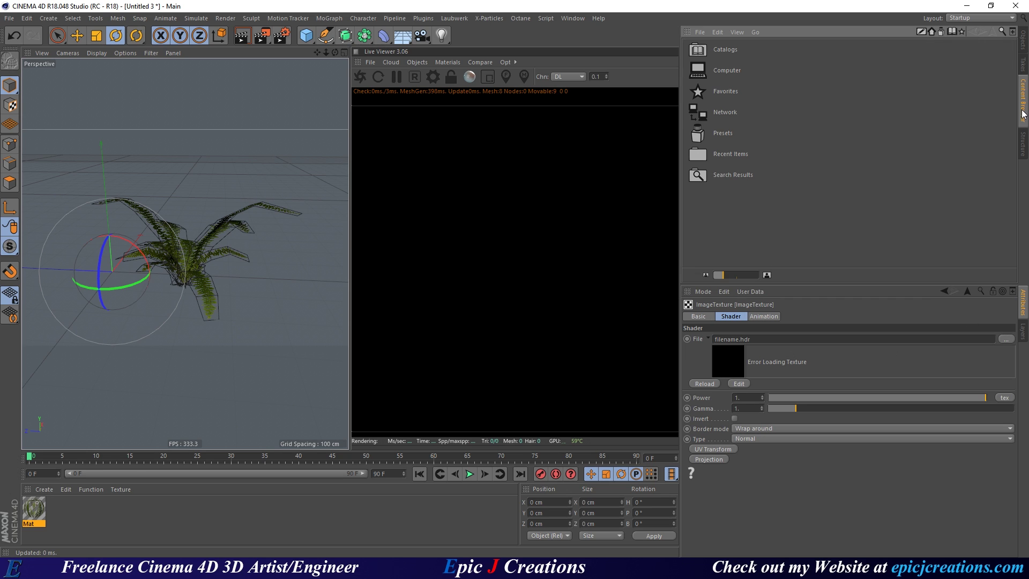
{"action": "double_click", "coordinate": [728, 133]}
{"action": "double_click", "coordinate": [712, 114]}
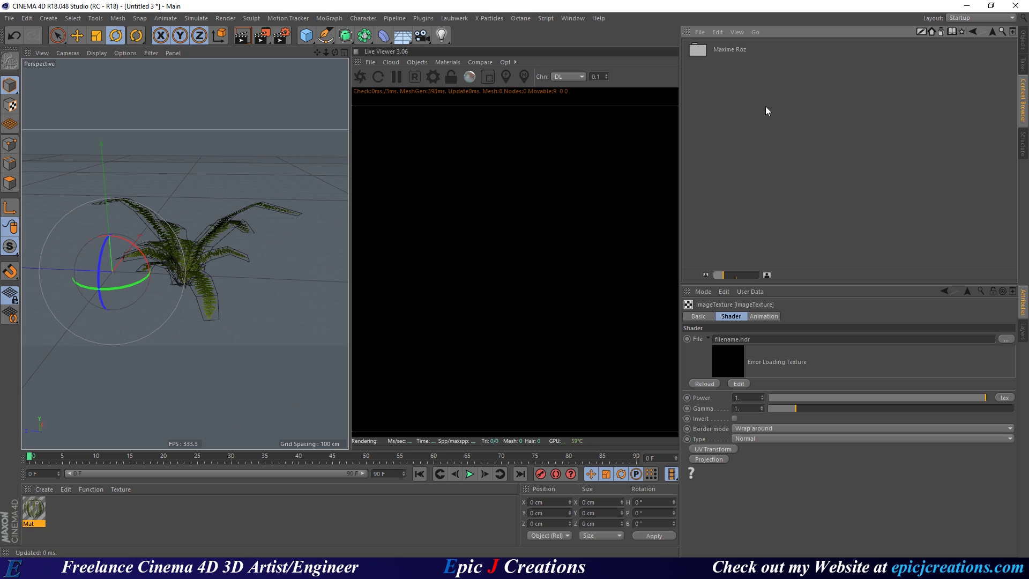
{"action": "double_click", "coordinate": [698, 56]}
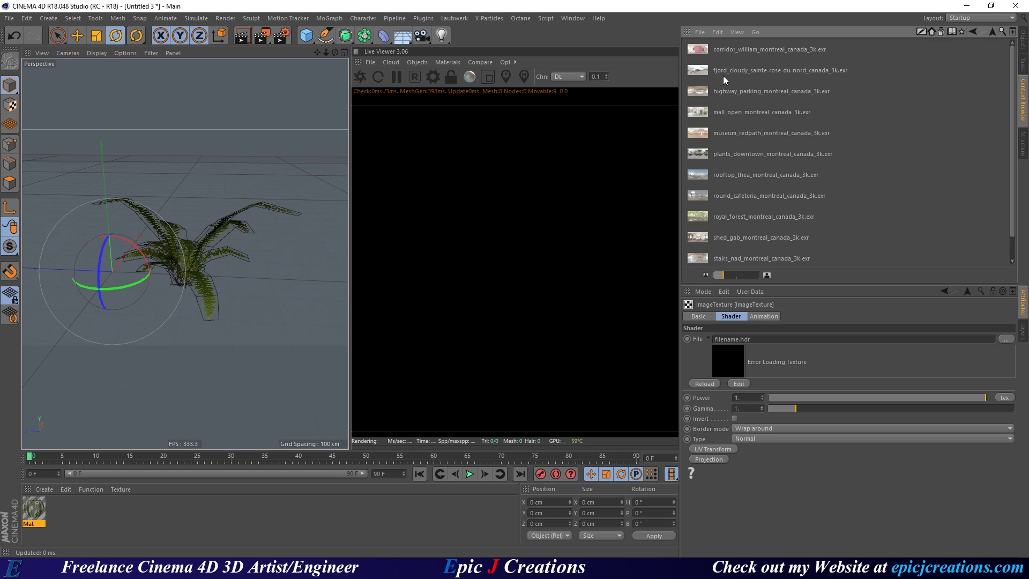
{"action": "left_click_drag", "start_coordinate": [721, 72], "coordinate": [729, 365]}
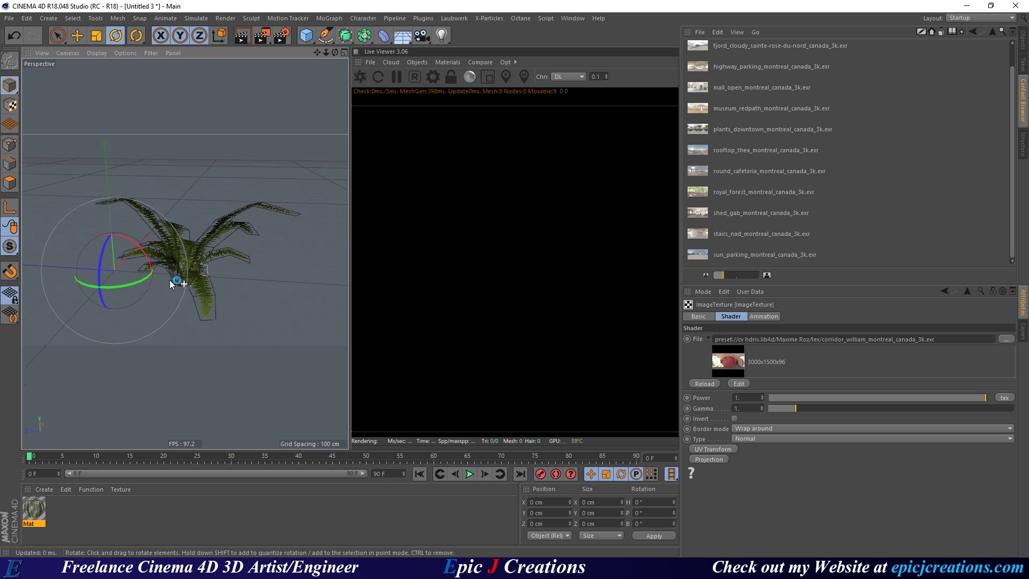
Add a plane as the floor beneath the fern and scale it up to about 4894 cm square.
{"action": "left_click_drag", "start_coordinate": [177, 284], "coordinate": [185, 280], "text": "alt"}
{"action": "left_click_drag", "start_coordinate": [306, 36], "coordinate": [396, 69]}
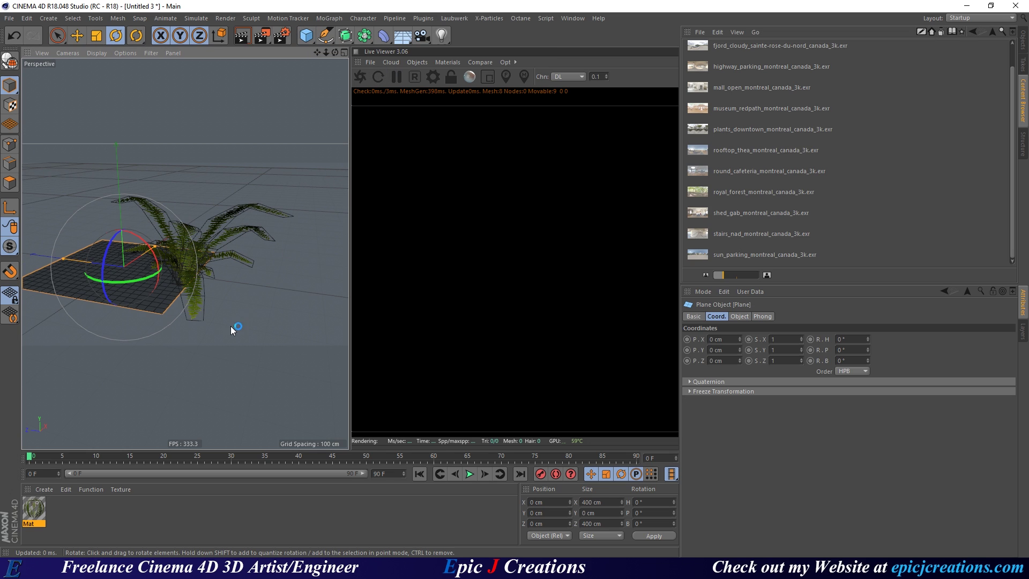
{"action": "key", "text": "t"}
{"action": "left_click_drag", "start_coordinate": [127, 398], "coordinate": [262, 288]}
{"action": "key", "text": "e"}
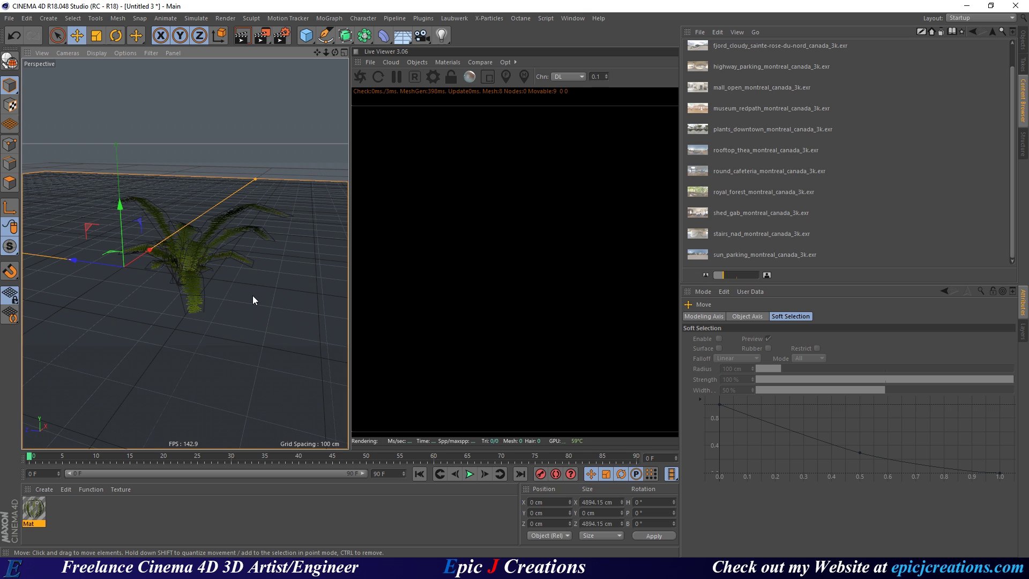
{"action": "middle_click_drag", "start_coordinate": [252, 294], "coordinate": [249, 262], "text": "alt"}
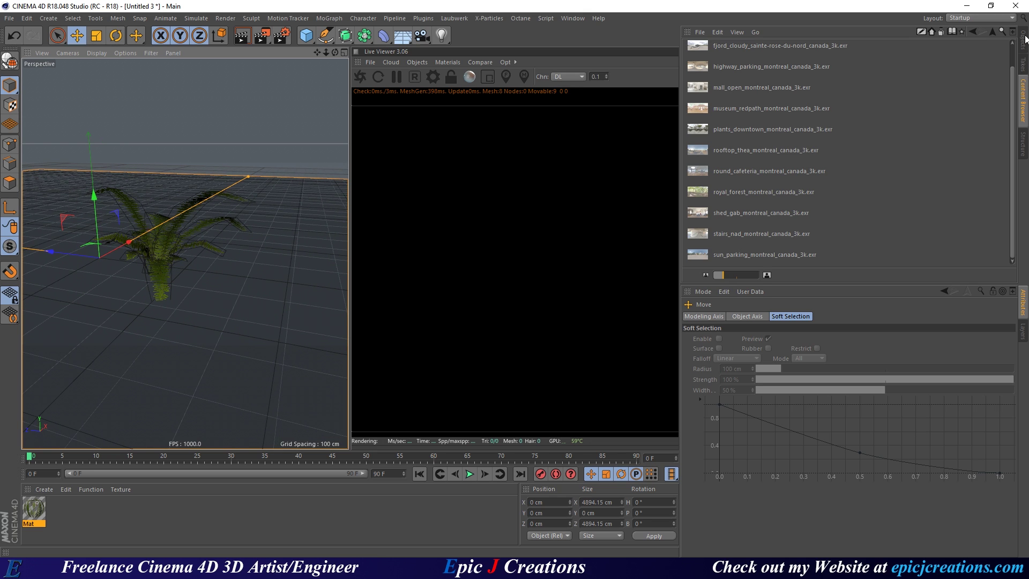
{"action": "left_click", "coordinate": [1024, 40]}
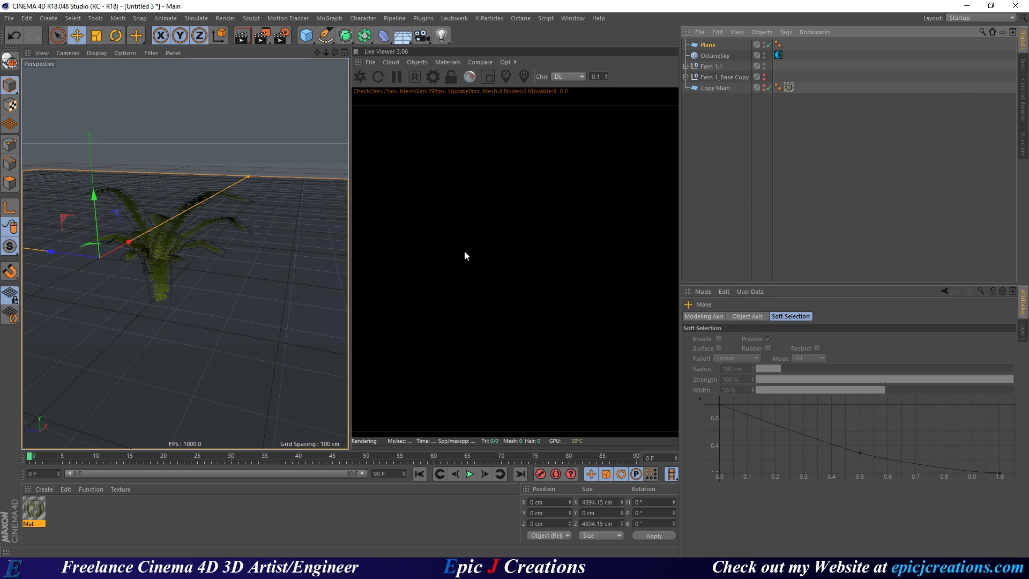
Render the scene in the Live Viewer, examine the fern from a closer angle and reset the render.
{"action": "left_click", "coordinate": [359, 76]}
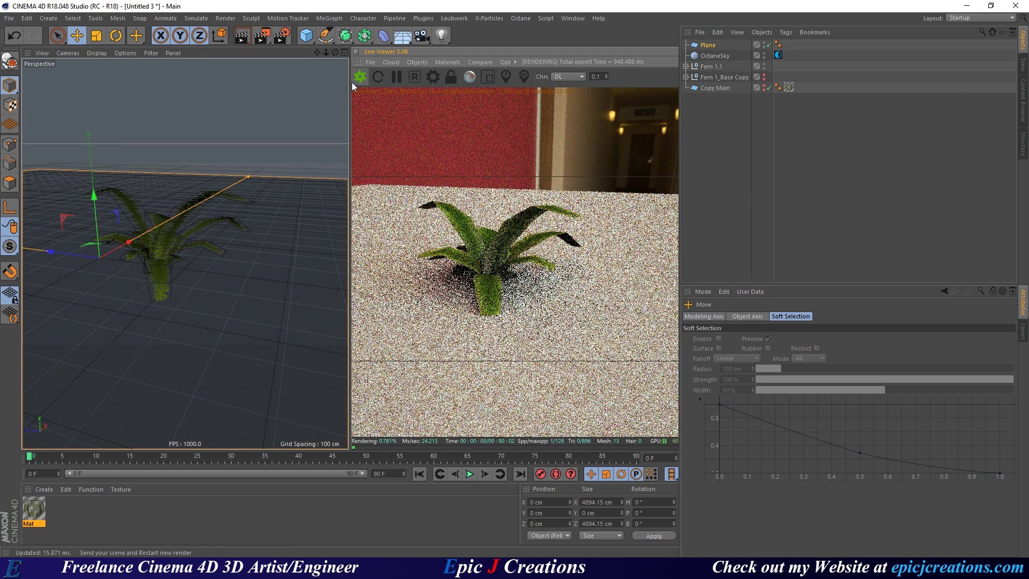
{"action": "left_click_drag", "start_coordinate": [161, 272], "coordinate": [205, 275], "text": "alt"}
{"action": "scroll", "coordinate": [234, 258], "scroll_direction": "up", "scroll_amount": 5}
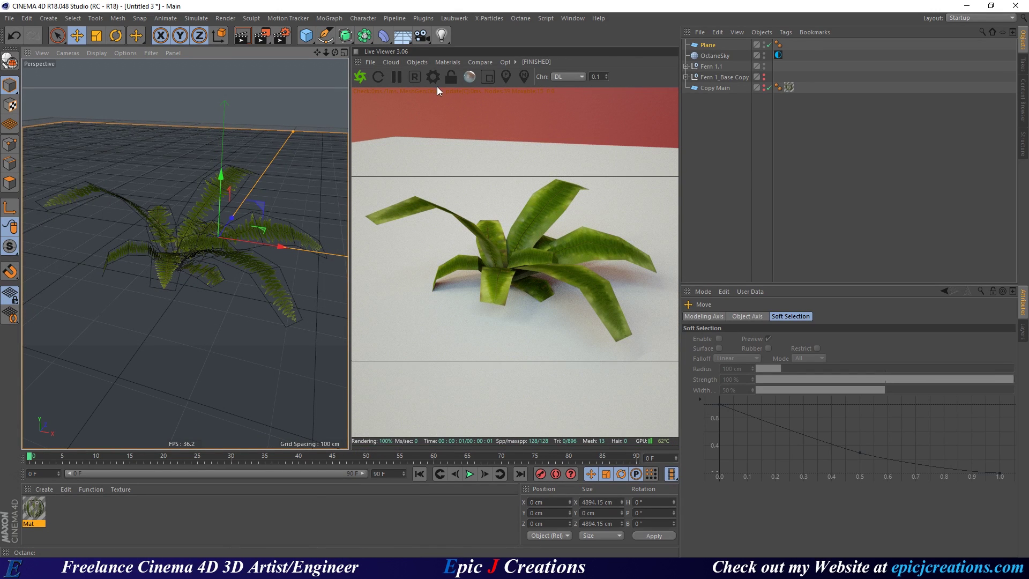
{"action": "left_click", "coordinate": [416, 78]}
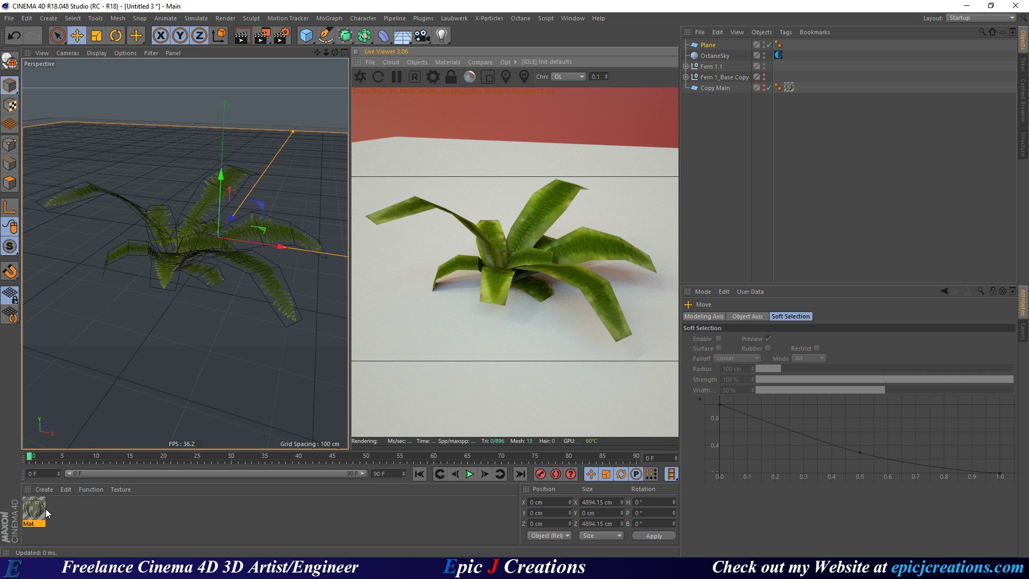
Convert the scene's materials to Octane materials and check the material tags on the Fern 1.1 leaves.
{"action": "left_click", "coordinate": [31, 509]}
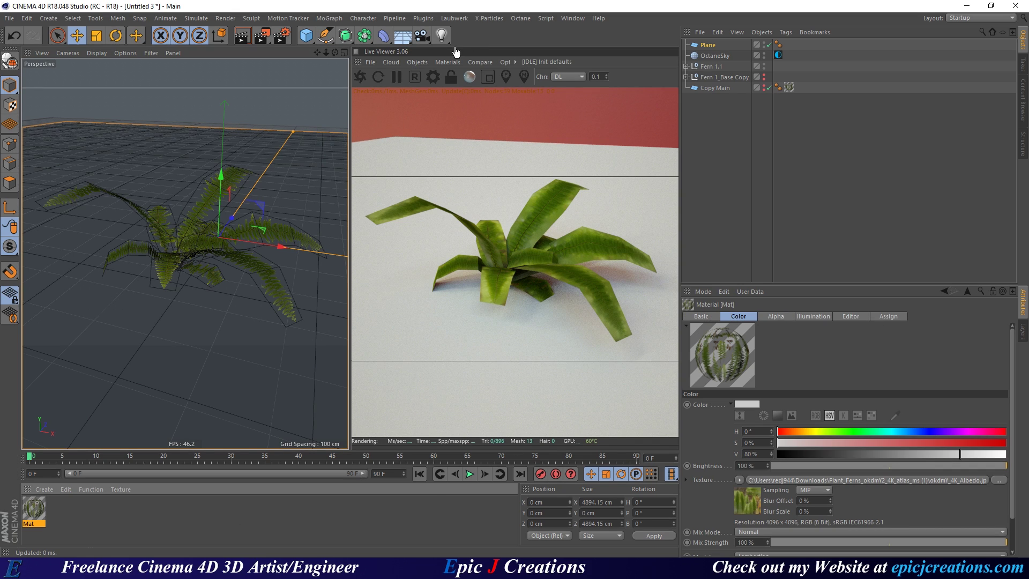
{"action": "left_click", "coordinate": [441, 59]}
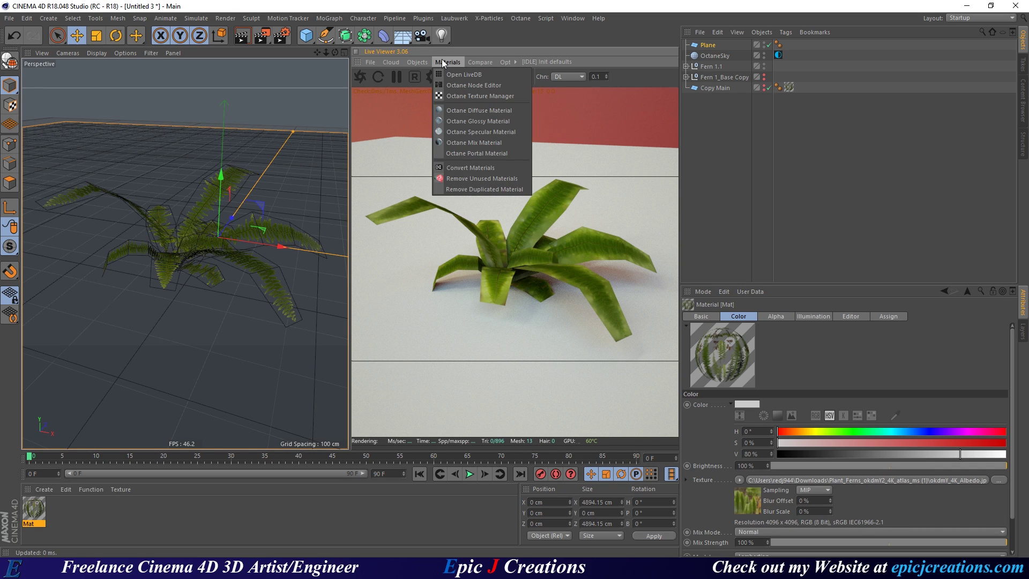
{"action": "left_click", "coordinate": [469, 168]}
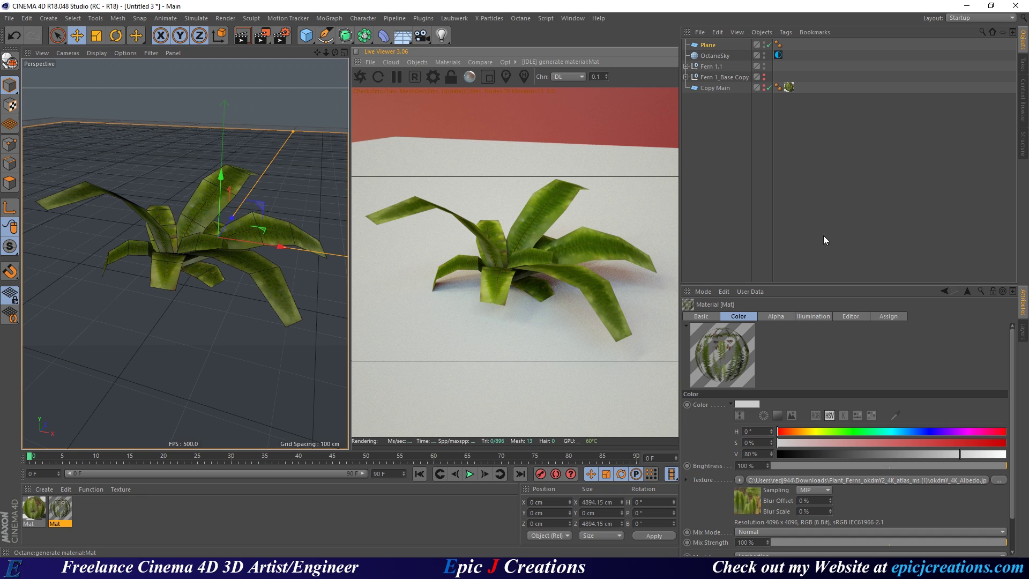
{"action": "left_click", "coordinate": [685, 66]}
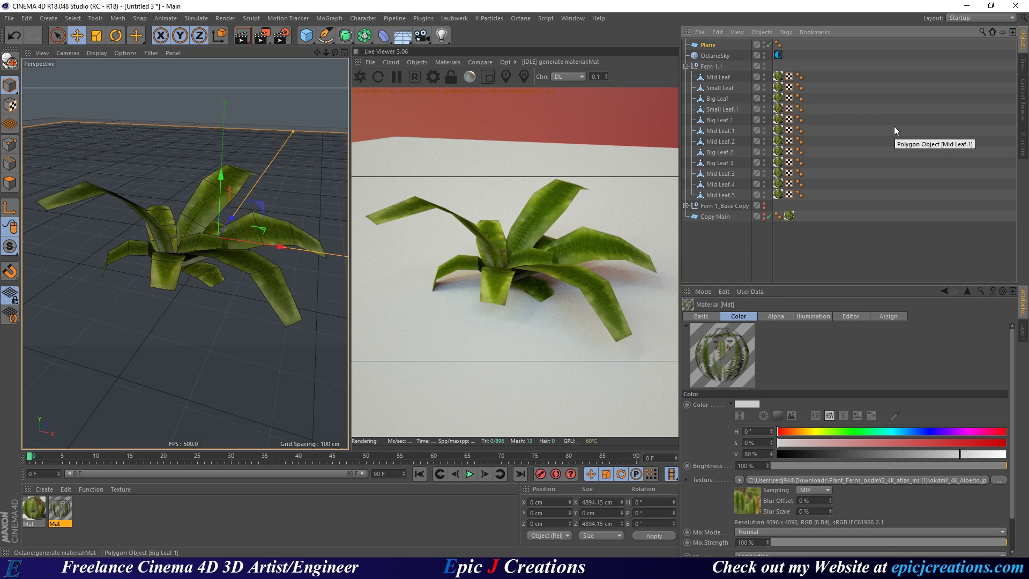
{"action": "left_click", "coordinate": [778, 77]}
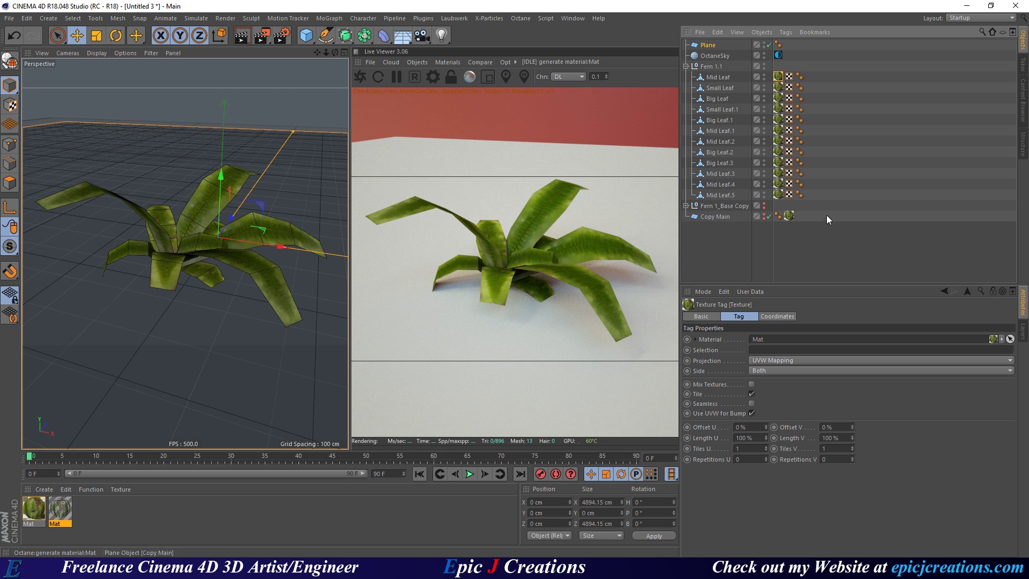
{"action": "left_click", "coordinate": [685, 67]}
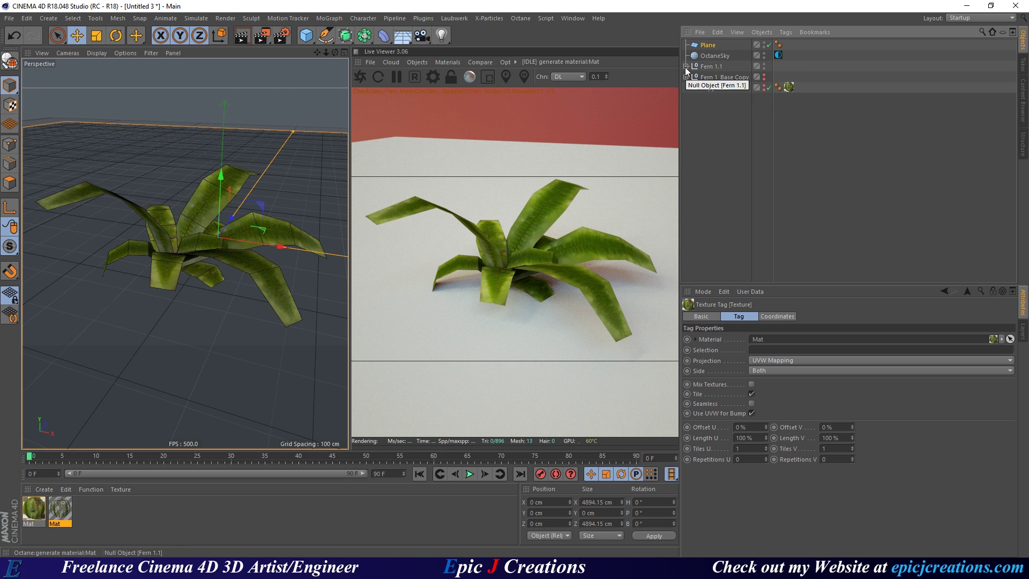
{"action": "left_click", "coordinate": [685, 67]}
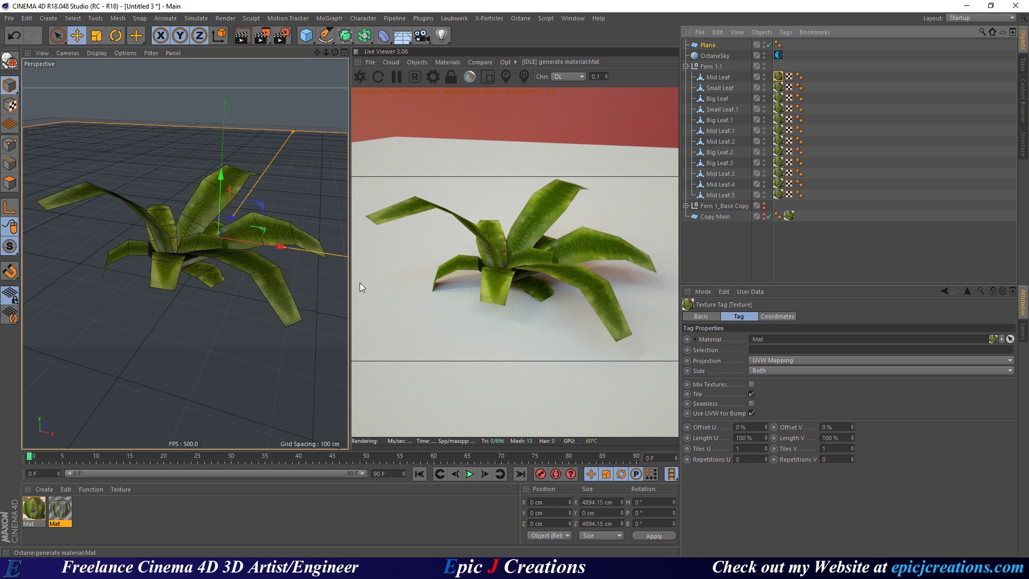
Rotate the Small Leaf at the centre of the fern to adjust its tilt.
{"action": "scroll", "coordinate": [245, 247], "scroll_direction": "up", "scroll_amount": 3}
{"action": "left_click_drag", "start_coordinate": [245, 245], "coordinate": [107, 265], "text": "alt"}
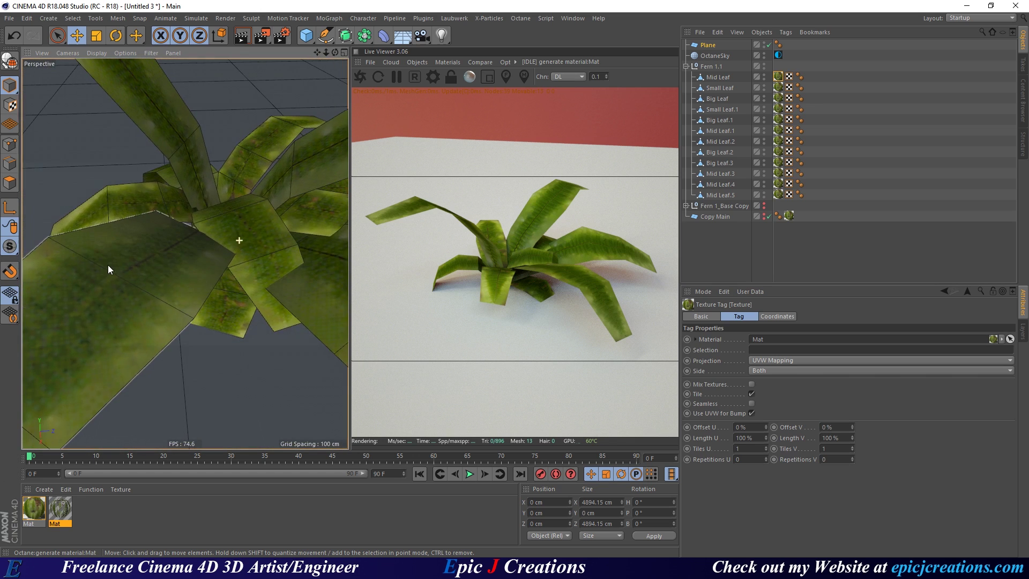
{"action": "left_click", "coordinate": [244, 237]}
{"action": "key", "text": "r"}
{"action": "mouse_move", "coordinate": [240, 242]}
{"action": "left_mouse_down"}
{"action": "mouse_move", "coordinate": [223, 252]}
{"action": "mouse_move", "coordinate": [223, 242]}
{"action": "mouse_move", "coordinate": [188, 243]}
{"action": "mouse_move", "coordinate": [224, 239]}
{"action": "mouse_move", "coordinate": [207, 209]}
{"action": "mouse_move", "coordinate": [310, 207]}
{"action": "mouse_move", "coordinate": [260, 218]}
{"action": "mouse_move", "coordinate": [224, 201]}
{"action": "mouse_move", "coordinate": [214, 239]}
{"action": "mouse_move", "coordinate": [232, 299]}
{"action": "mouse_move", "coordinate": [240, 275]}
{"action": "mouse_move", "coordinate": [230, 237]}
{"action": "mouse_move", "coordinate": [246, 250]}
{"action": "left_mouse_up"}
Reposition points at the base of the Small Leaf, return to model mode and deselect the leaf.
{"action": "left_click", "coordinate": [10, 144]}
{"action": "left_click_drag", "start_coordinate": [130, 190], "coordinate": [290, 299], "text": "alt"}
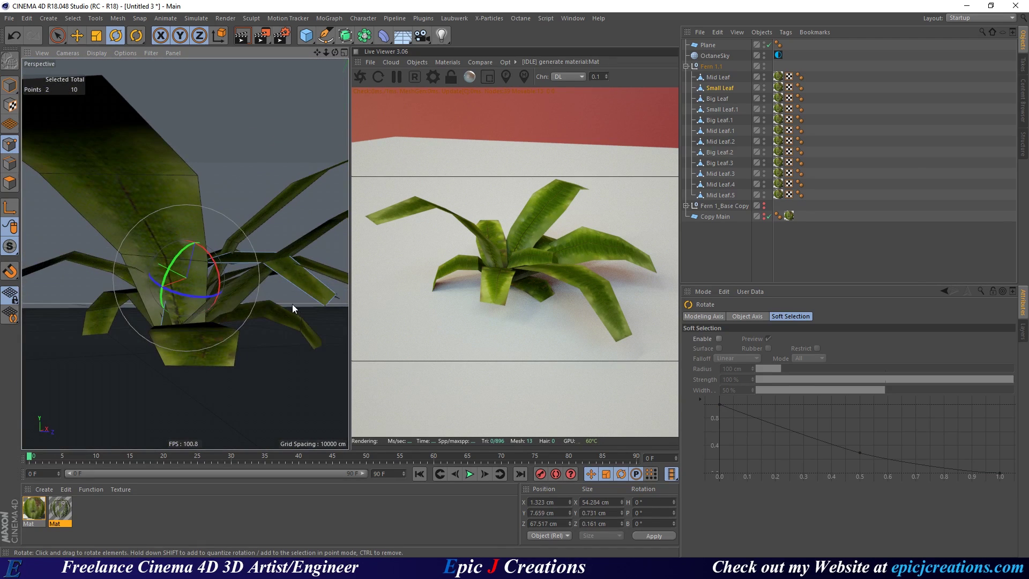
{"action": "key", "text": "space"}
{"action": "left_click", "coordinate": [311, 282]}
{"action": "key", "text": "space"}
{"action": "left_click_drag", "start_coordinate": [281, 231], "coordinate": [233, 193]}
{"action": "key", "text": "e"}
{"action": "left_click", "coordinate": [240, 192]}
{"action": "left_click", "coordinate": [230, 188]}
{"action": "left_click_drag", "start_coordinate": [237, 228], "coordinate": [259, 150], "text": "alt"}
{"action": "scroll", "coordinate": [259, 150], "scroll_direction": "down", "scroll_amount": 5}
{"action": "left_click", "coordinate": [9, 86]}
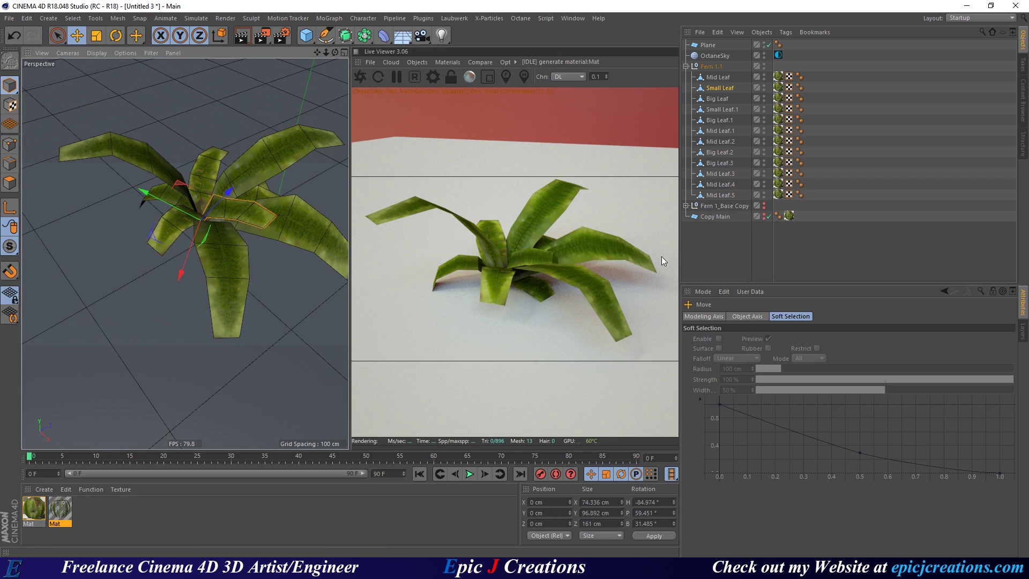
{"action": "left_click", "coordinate": [728, 257]}
{"action": "left_click_drag", "start_coordinate": [213, 246], "coordinate": [288, 208], "text": "alt"}
{"action": "left_click_drag", "start_coordinate": [185, 254], "coordinate": [207, 264], "text": "alt"}
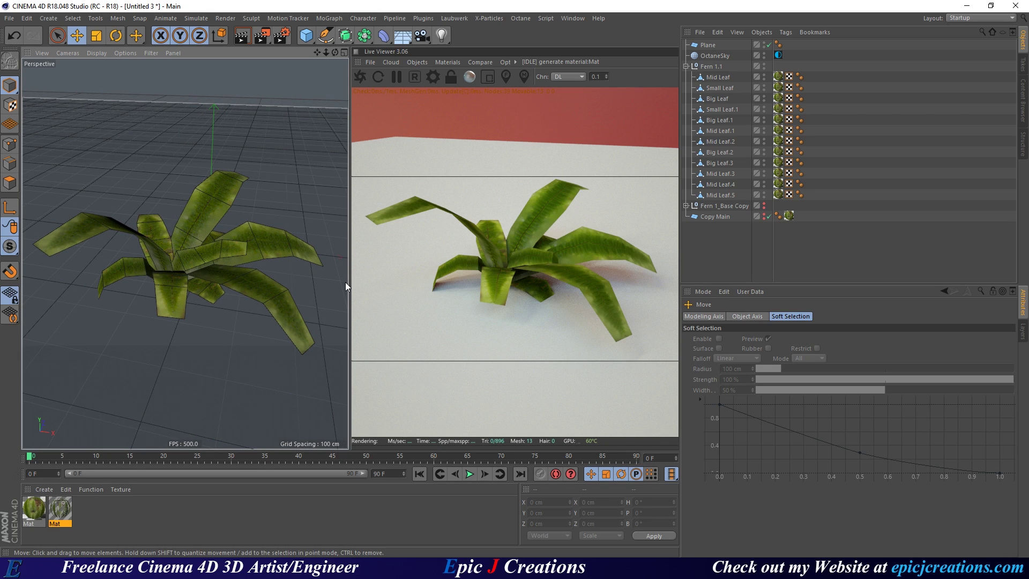
Delete the original non-Octane leaf material.
{"action": "left_click", "coordinate": [99, 516]}
{"action": "left_click", "coordinate": [61, 514]}
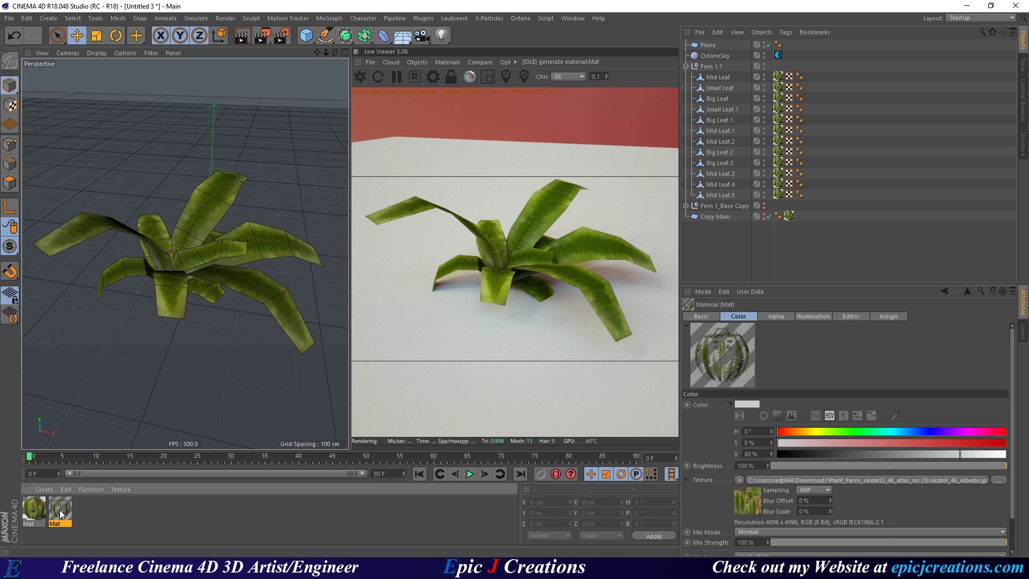
{"action": "key", "text": "Delete"}
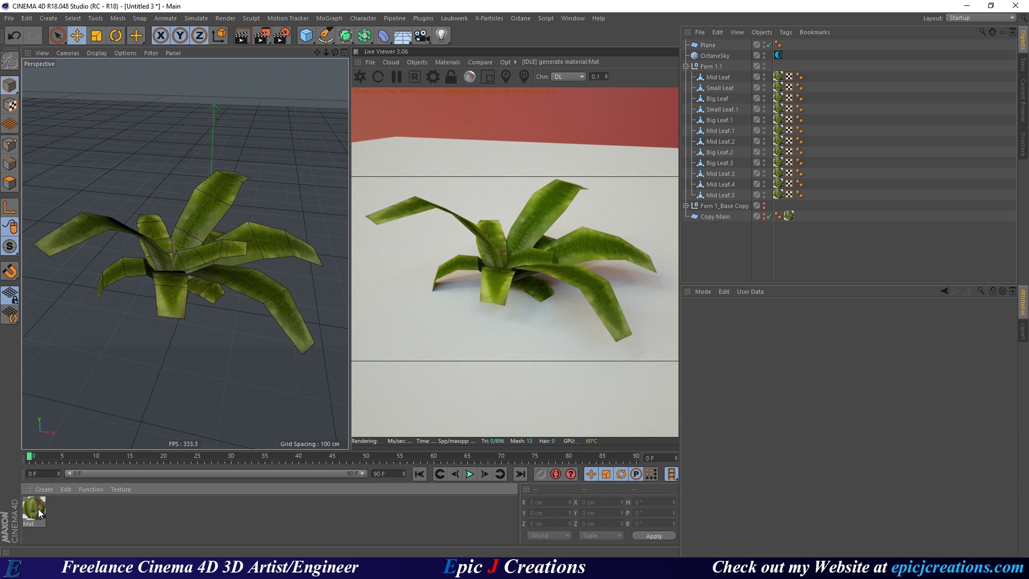
{"action": "left_click", "coordinate": [39, 513]}
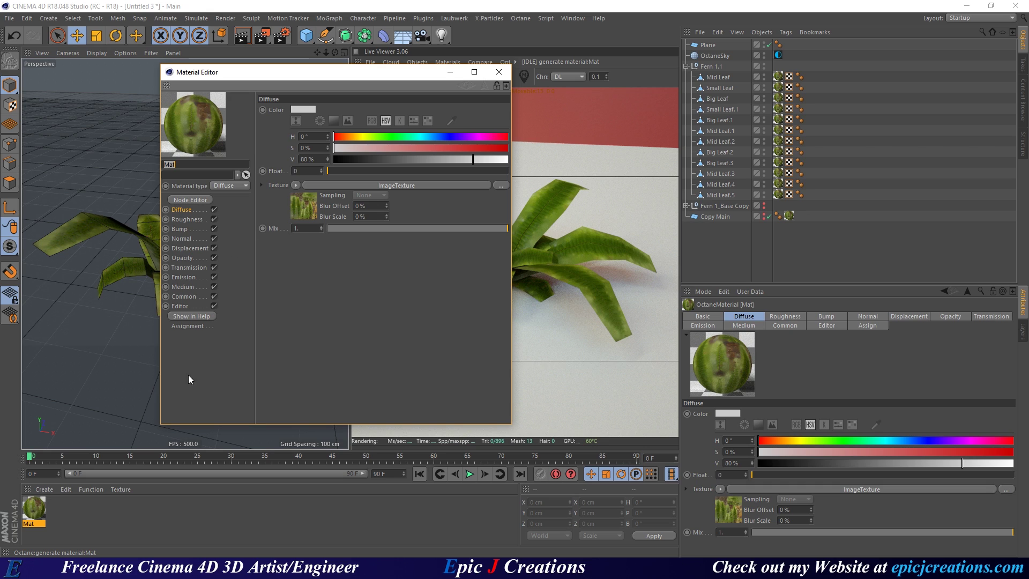
{"action": "left_click", "coordinate": [181, 202]}
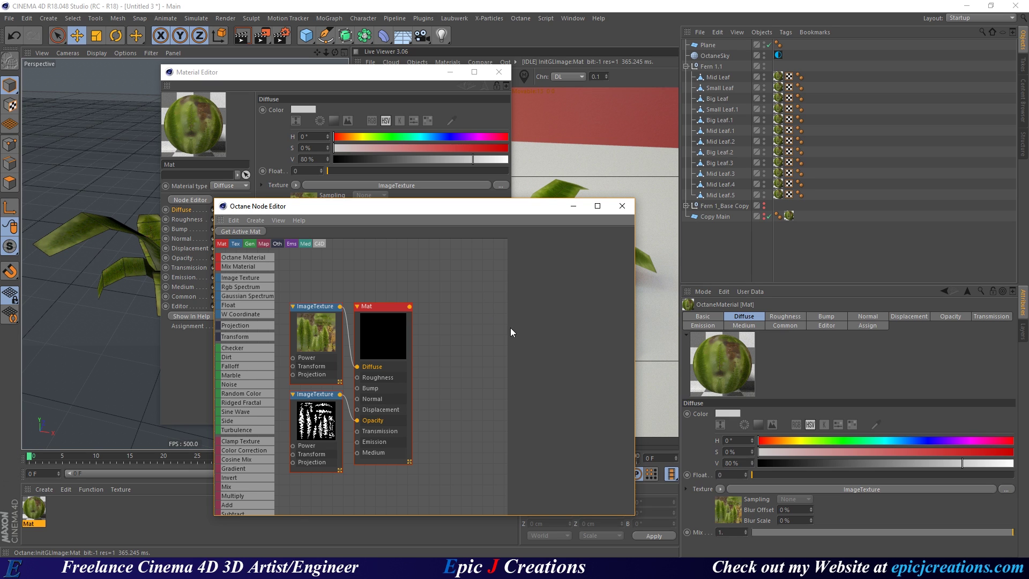
{"action": "left_click", "coordinate": [621, 205]}
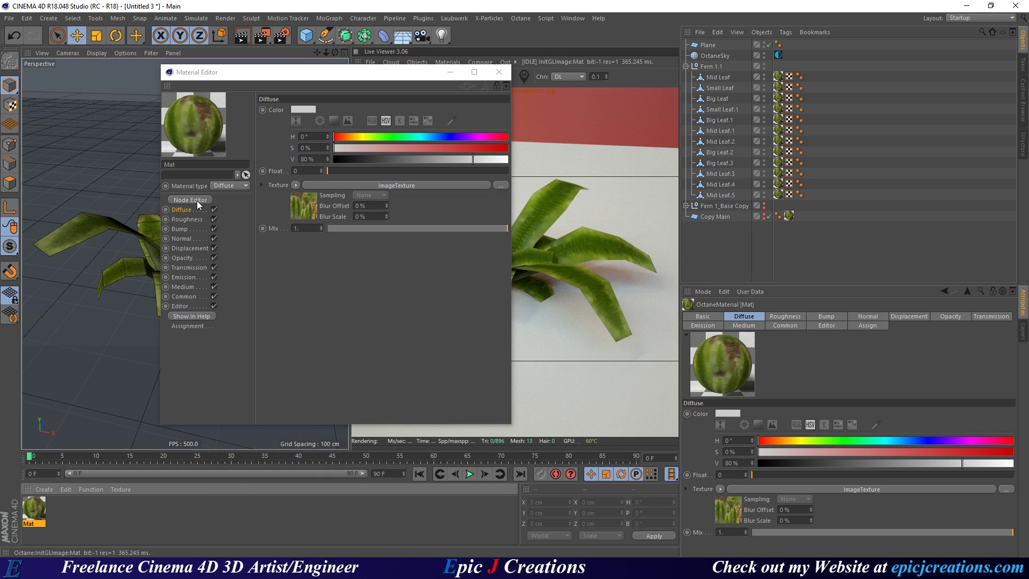
{"action": "left_click", "coordinate": [189, 200]}
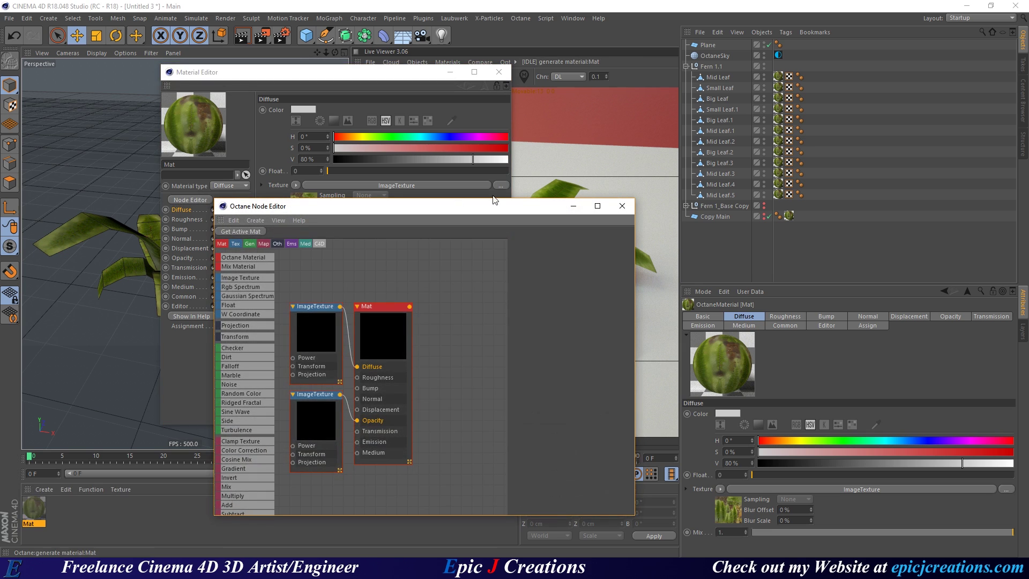
{"action": "left_click", "coordinate": [497, 73]}
{"action": "left_click_drag", "start_coordinate": [506, 214], "coordinate": [355, 165]}
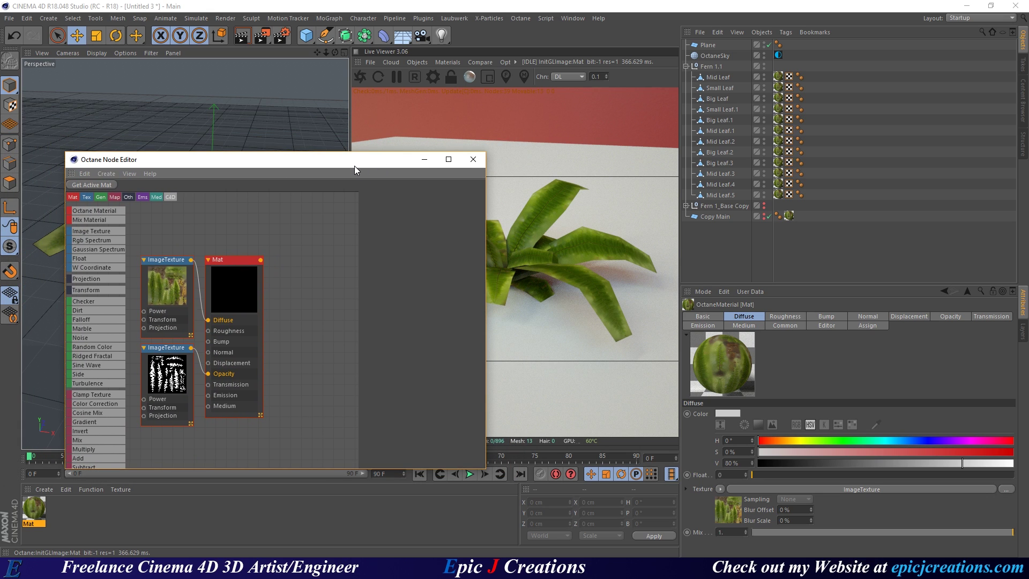
{"action": "left_click", "coordinate": [71, 175]}
{"action": "left_click_drag", "start_coordinate": [72, 176], "coordinate": [83, 176]}
{"action": "left_click_drag", "start_coordinate": [201, 165], "coordinate": [435, 158]}
{"action": "scroll", "coordinate": [459, 289], "scroll_direction": "up", "scroll_amount": 4}
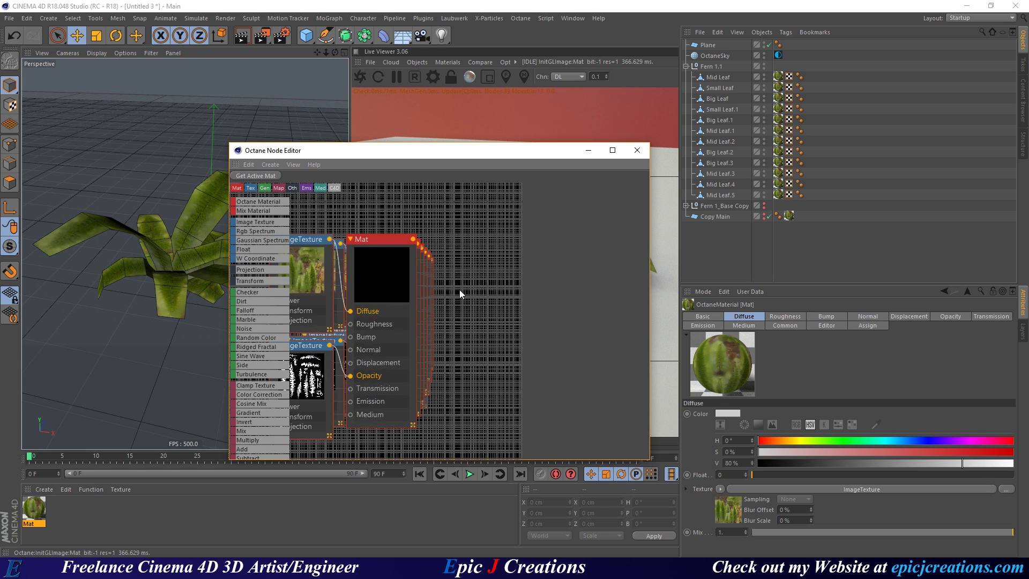
{"action": "scroll", "coordinate": [456, 287], "scroll_direction": "down", "scroll_amount": 1}
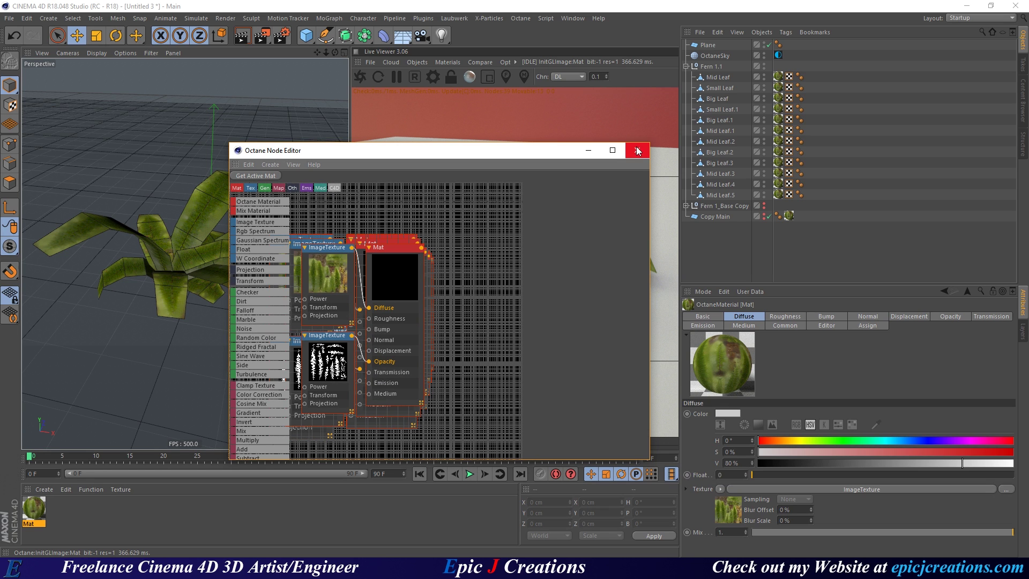
{"action": "left_click", "coordinate": [637, 149]}
Open the leaf material in the Octane Node Editor and dock it as a tab alongside the perspective viewport.
{"action": "double_click", "coordinate": [34, 507]}
{"action": "left_click", "coordinate": [190, 199]}
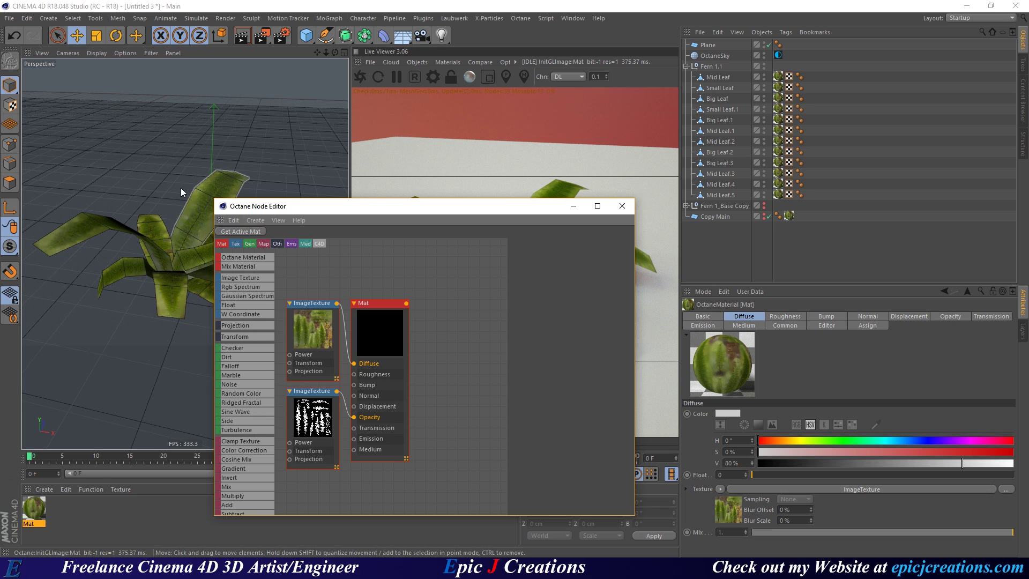
{"action": "left_click", "coordinate": [27, 56]}
{"action": "left_click", "coordinate": [26, 55]}
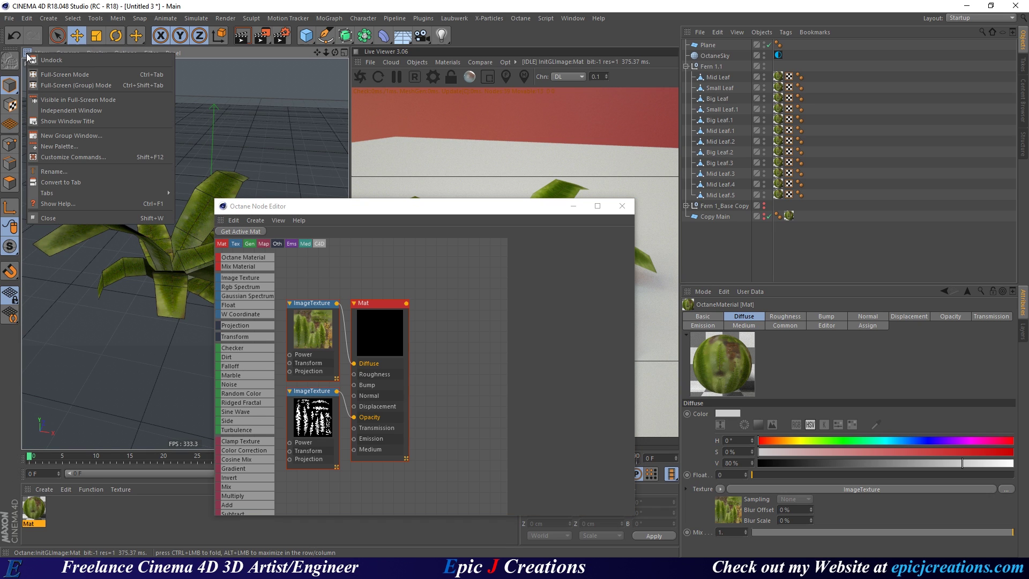
{"action": "left_click", "coordinate": [85, 183]}
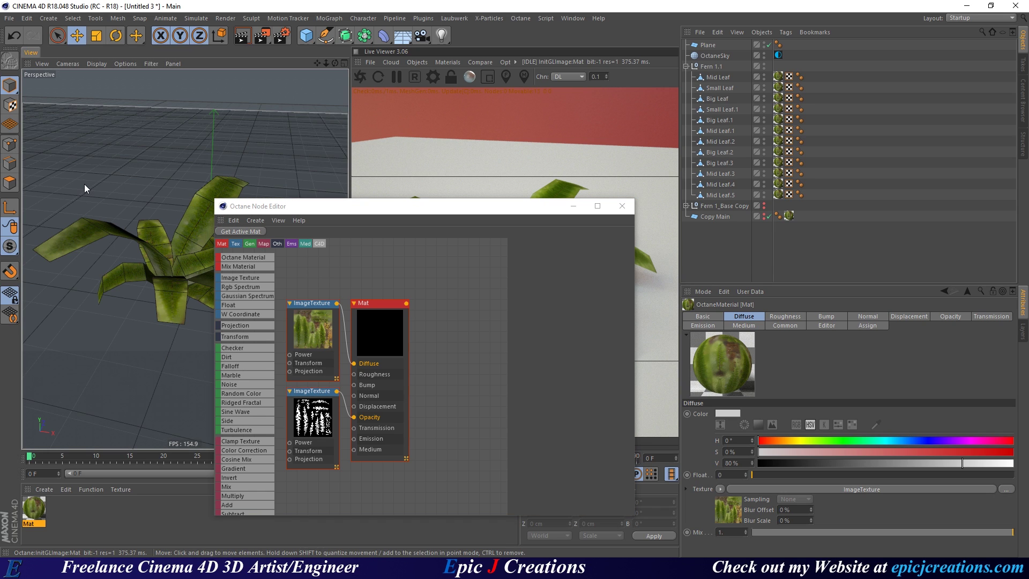
{"action": "mouse_move", "coordinate": [220, 220]}
{"action": "left_mouse_down"}
{"action": "mouse_move", "coordinate": [101, 33]}
{"action": "mouse_move", "coordinate": [86, 75]}
{"action": "mouse_move", "coordinate": [220, 215]}
{"action": "left_mouse_up"}
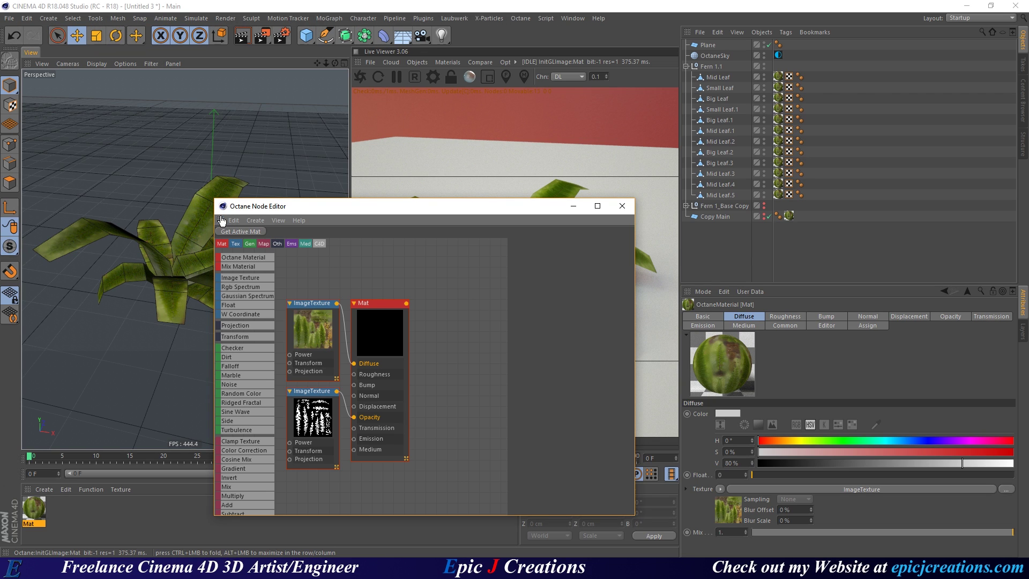
{"action": "left_click", "coordinate": [222, 220]}
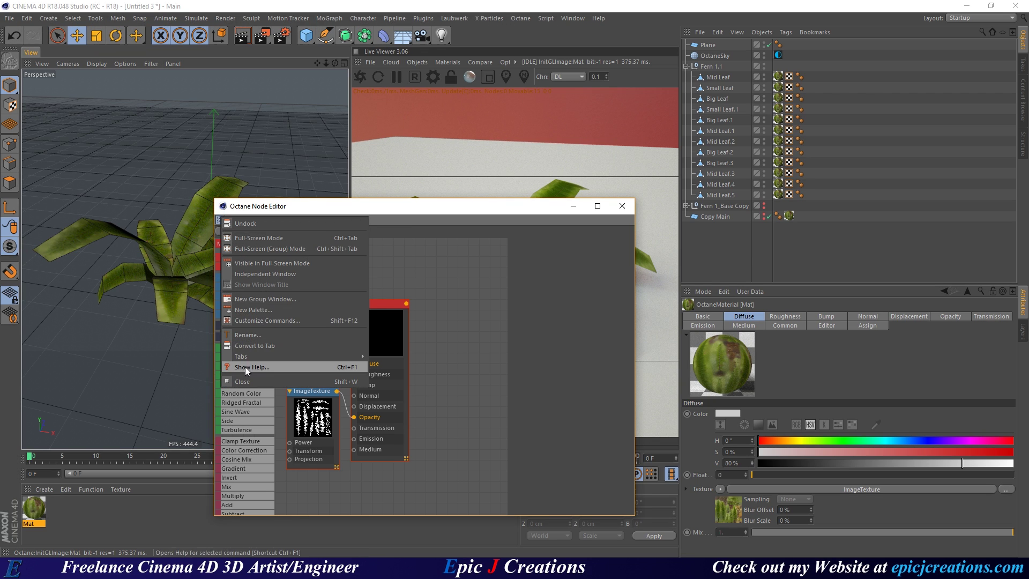
{"action": "left_click", "coordinate": [255, 346]}
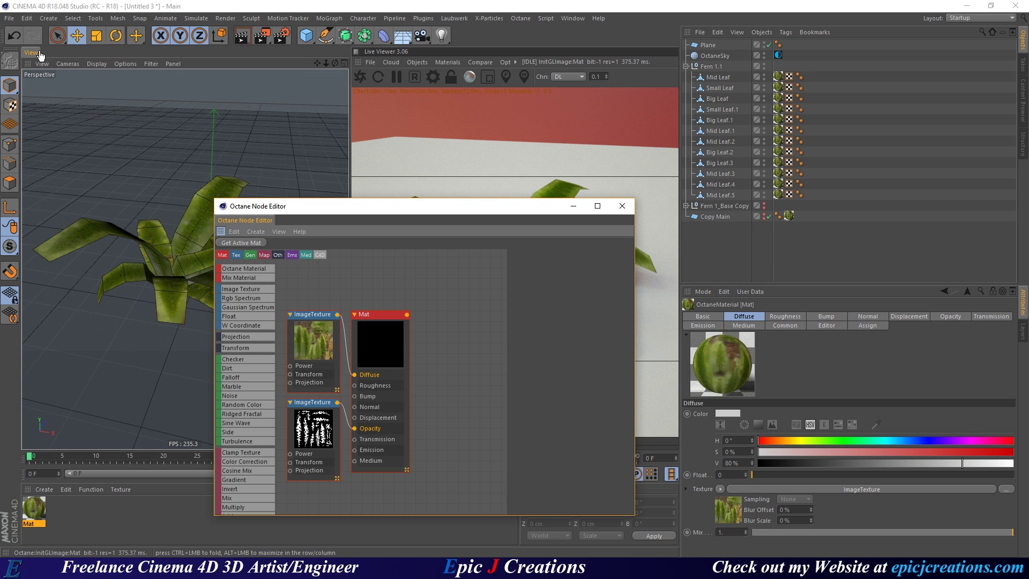
{"action": "left_click_drag", "start_coordinate": [32, 55], "coordinate": [34, 56]}
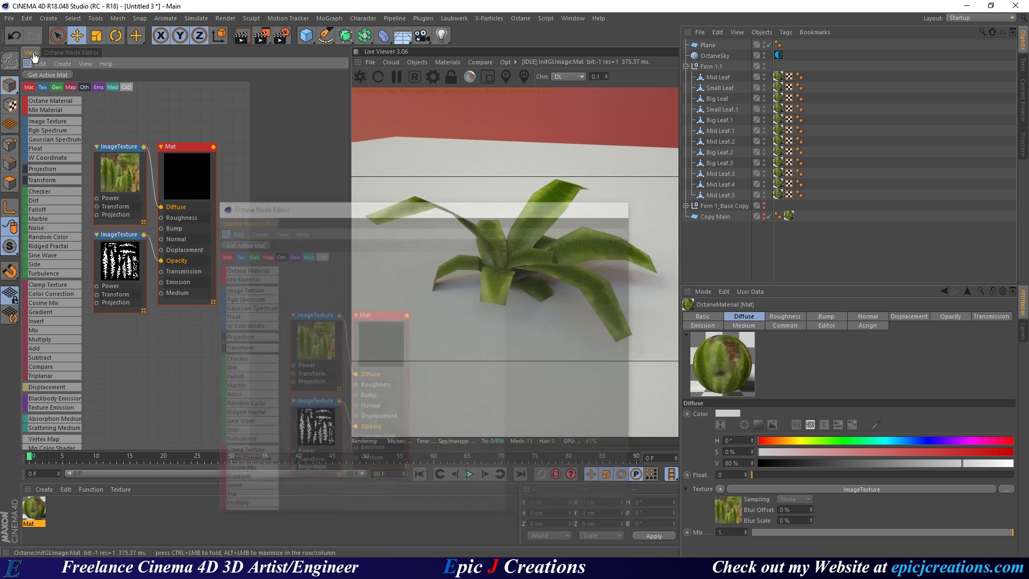
Widen the docked Node Editor by narrowing the Object Manager column and the Live Viewer, and try switching between it and the viewport.
{"action": "middle_click_drag", "start_coordinate": [188, 329], "coordinate": [236, 330]}
{"action": "left_click_drag", "start_coordinate": [249, 339], "coordinate": [283, 342]}
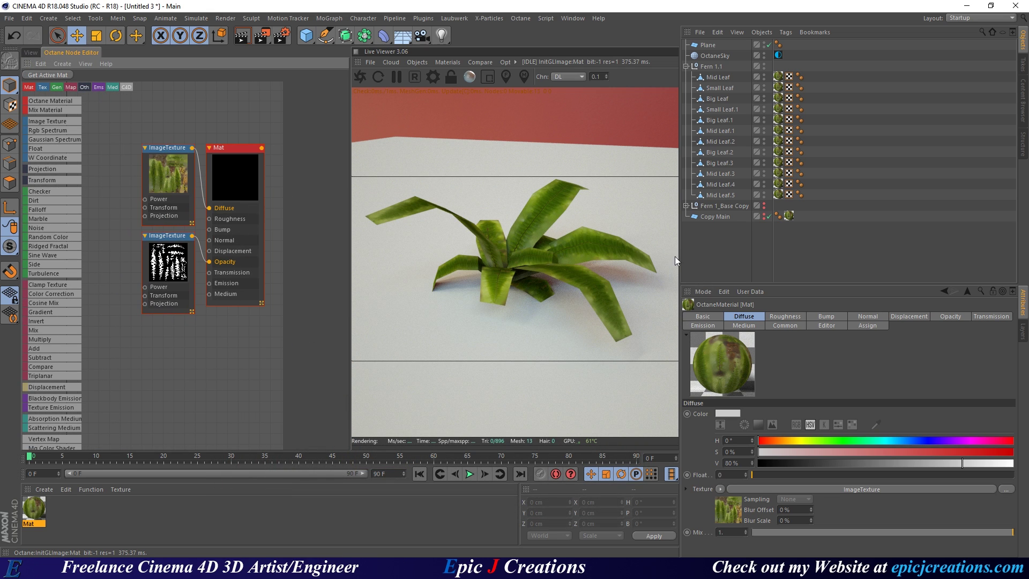
{"action": "left_click_drag", "start_coordinate": [680, 262], "coordinate": [872, 262]}
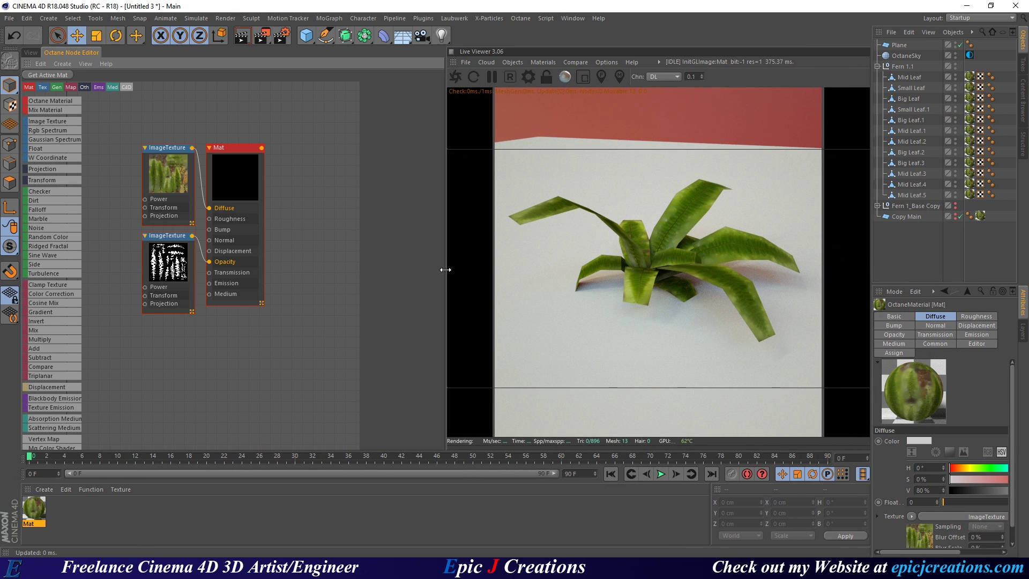
{"action": "left_click_drag", "start_coordinate": [447, 275], "coordinate": [532, 296]}
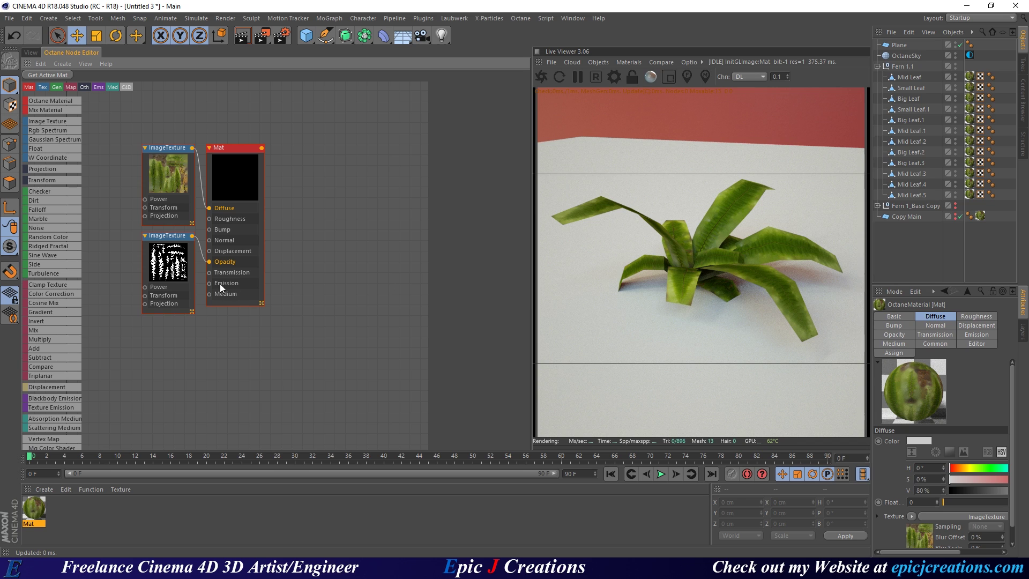
{"action": "middle_click_drag", "start_coordinate": [287, 264], "coordinate": [415, 264]}
{"action": "scroll", "coordinate": [368, 265], "scroll_direction": "down", "scroll_amount": 3}
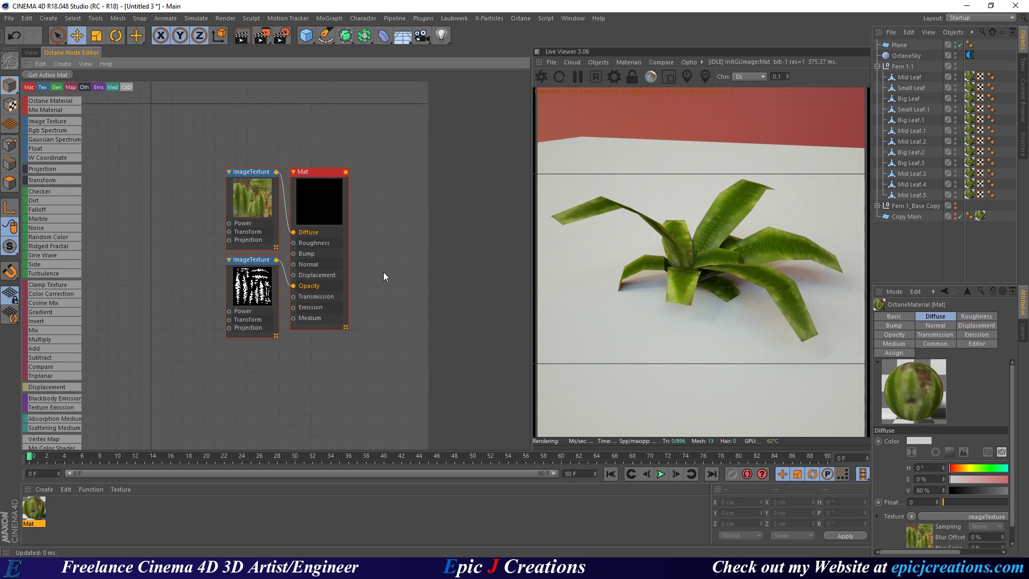
{"action": "left_click", "coordinate": [31, 53]}
{"action": "left_click_drag", "start_coordinate": [297, 304], "coordinate": [240, 275], "text": "alt"}
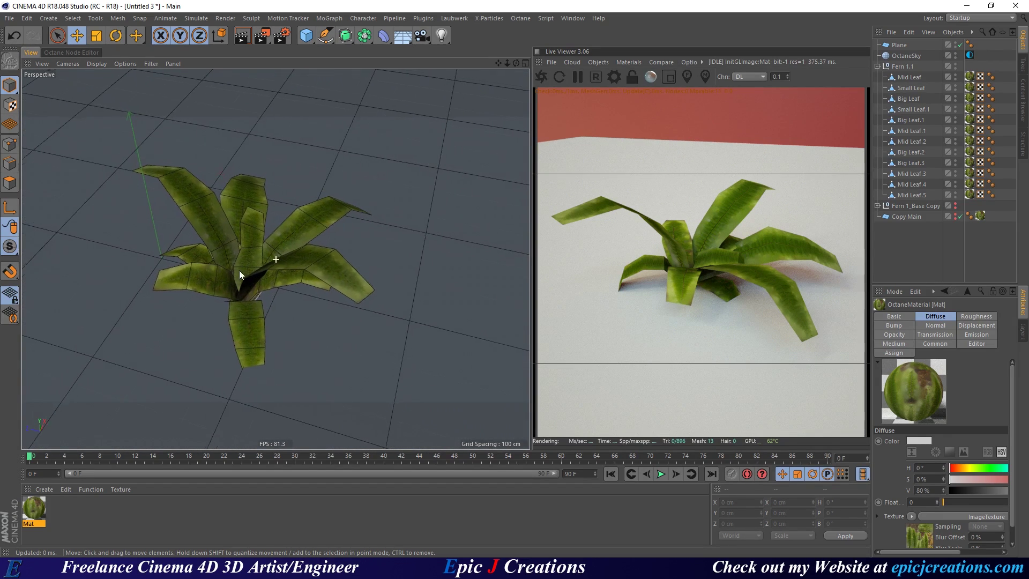
{"action": "left_click", "coordinate": [59, 52]}
Space the diffuse and opacity ImageTexture nodes further apart beside the Mat node.
{"action": "middle_click_drag", "start_coordinate": [218, 217], "coordinate": [150, 274]}
{"action": "scroll", "coordinate": [191, 263], "scroll_direction": "up", "scroll_amount": 4}
{"action": "scroll", "coordinate": [150, 274], "scroll_direction": "up", "scroll_amount": 1}
{"action": "middle_click_drag", "start_coordinate": [234, 306], "coordinate": [228, 315]}
{"action": "left_click_drag", "start_coordinate": [179, 153], "coordinate": [162, 140]}
{"action": "left_click_drag", "start_coordinate": [190, 313], "coordinate": [171, 317]}
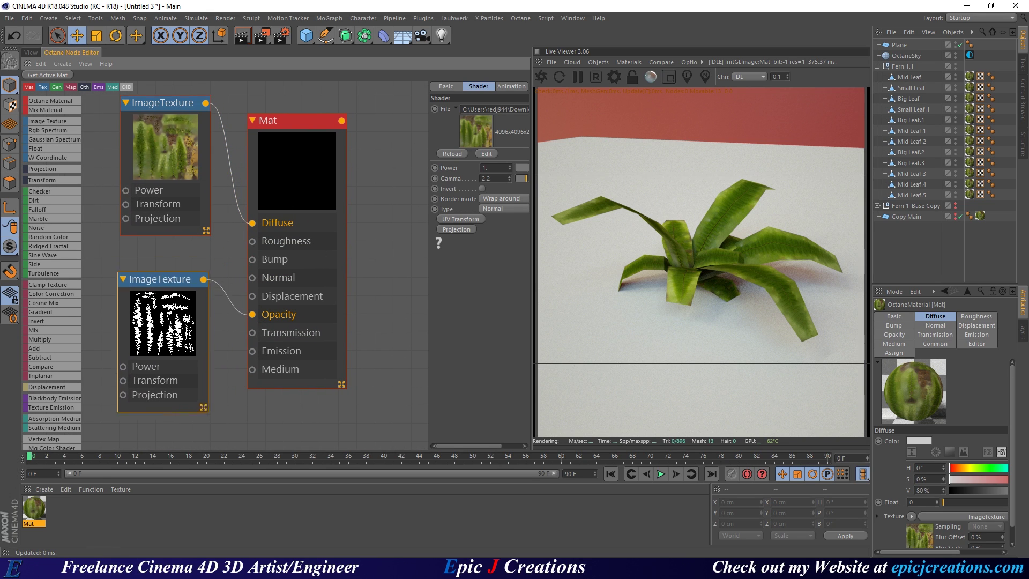
{"action": "middle_click_drag", "start_coordinate": [194, 335], "coordinate": [201, 309]}
{"action": "scroll", "coordinate": [201, 309], "scroll_direction": "down", "scroll_amount": 1}
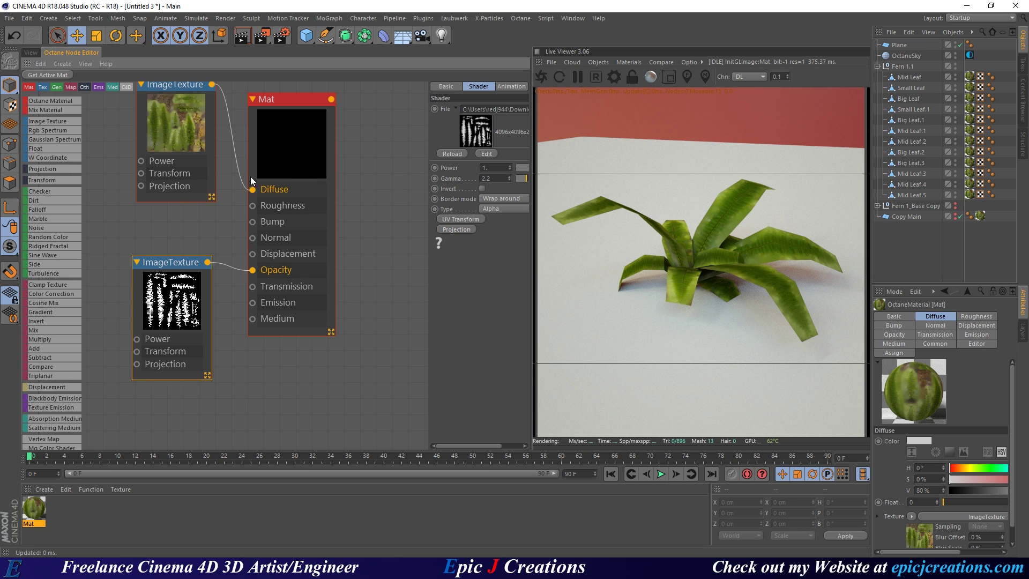
{"action": "scroll", "coordinate": [332, 324], "scroll_direction": "down", "scroll_amount": 2}
{"action": "left_click_drag", "start_coordinate": [213, 302], "coordinate": [206, 332]}
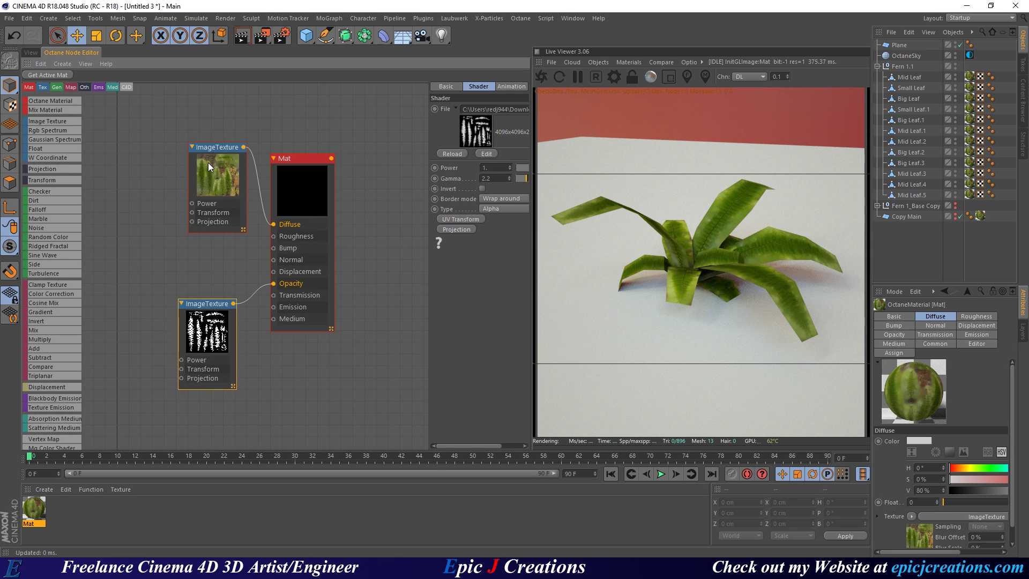
Move the diffuse ImageTexture node further away from the Mat node and start the Live Viewer render.
{"action": "left_click", "coordinate": [199, 171]}
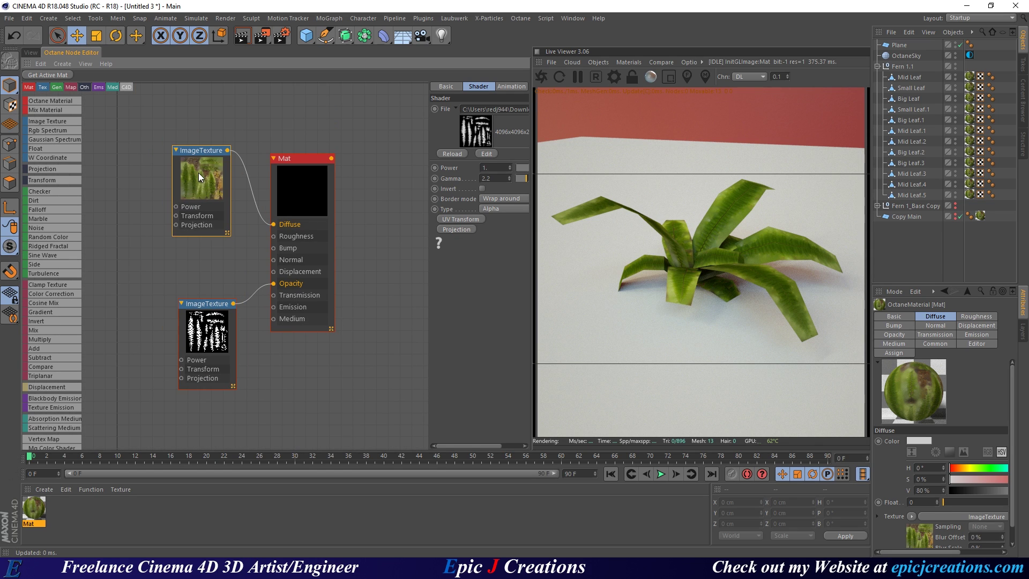
{"action": "left_click", "coordinate": [542, 77]}
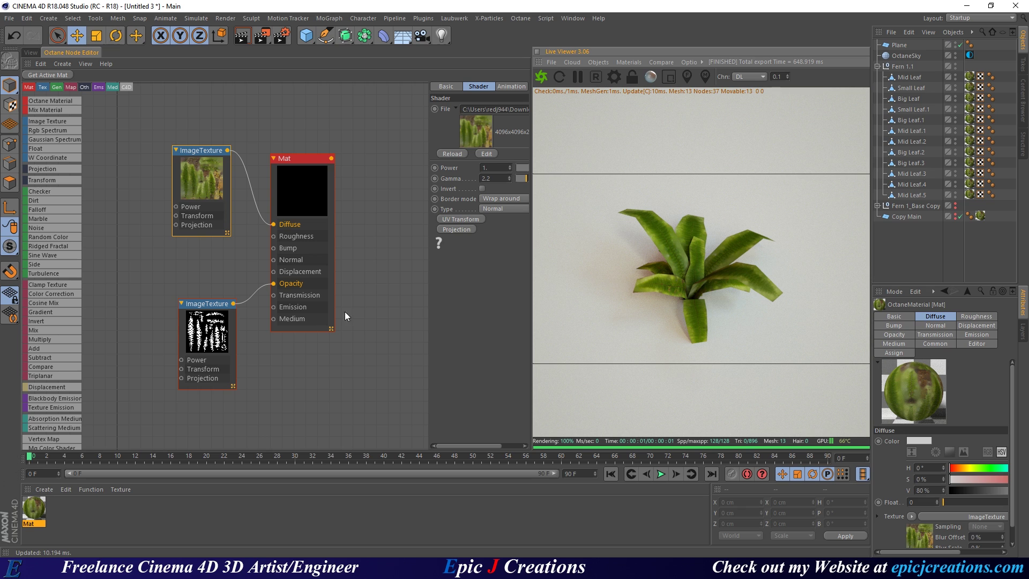
Replace the opacity ImageTexture node with an opacity map brought in from the file explorer and connect it to Mat's Opacity input.
{"action": "left_click_drag", "start_coordinate": [213, 328], "coordinate": [205, 325]}
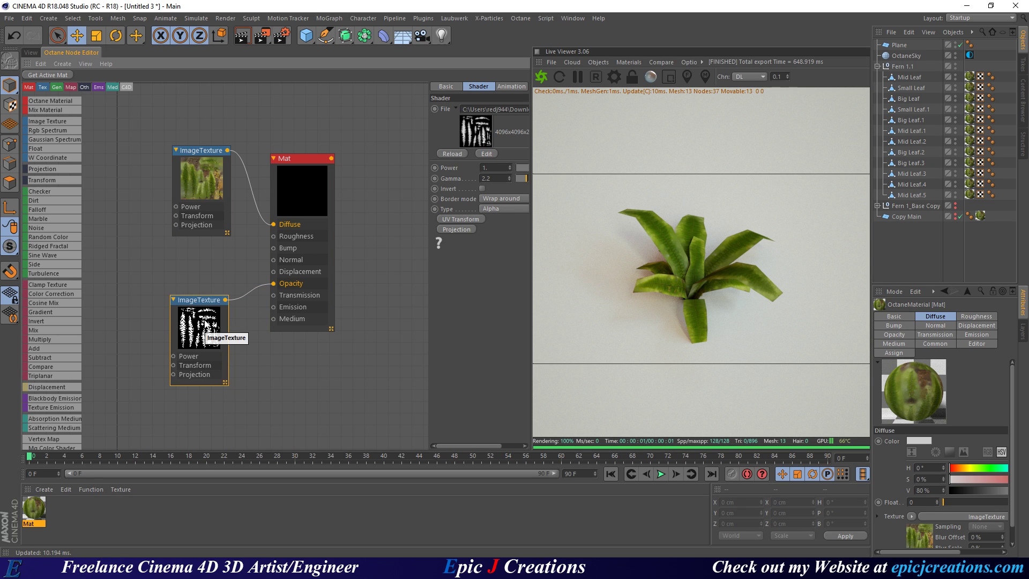
{"action": "key", "text": "Delete"}
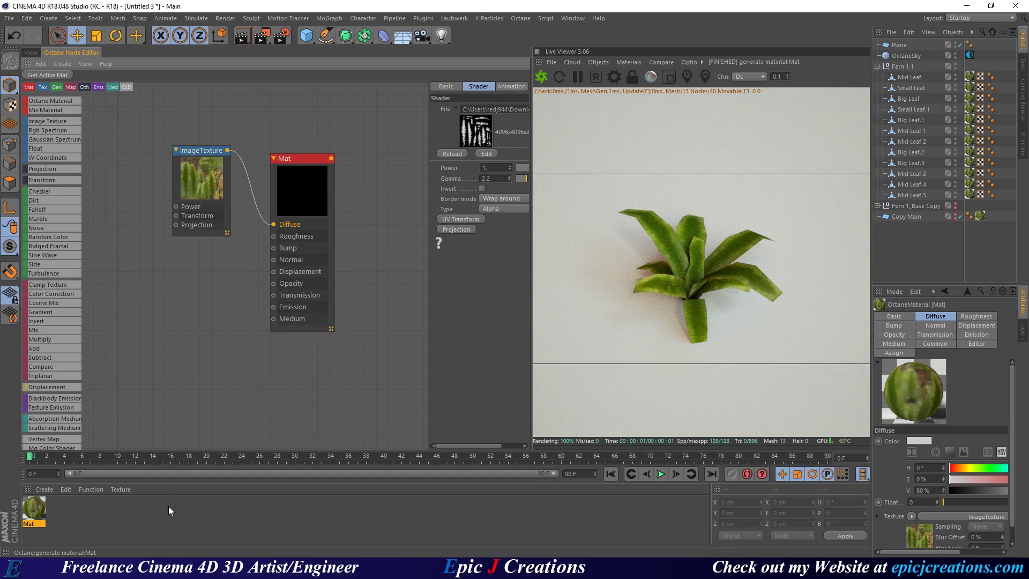
{"action": "key", "text": "alt+Tab"}
{"action": "left_click_drag", "start_coordinate": [552, 343], "coordinate": [234, 105]}
{"action": "left_click_drag", "start_coordinate": [288, 128], "coordinate": [273, 283]}
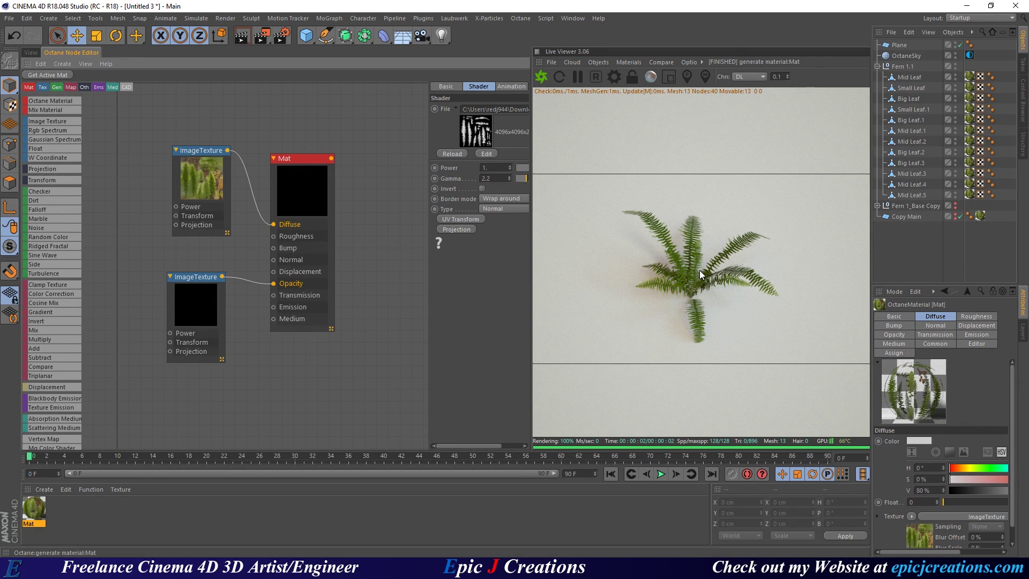
Frame the fern's fronds up close in the Live Viewer and switch the render kernel from direct lighting to path tracing (PT).
{"action": "left_click_drag", "start_coordinate": [707, 282], "coordinate": [747, 329]}
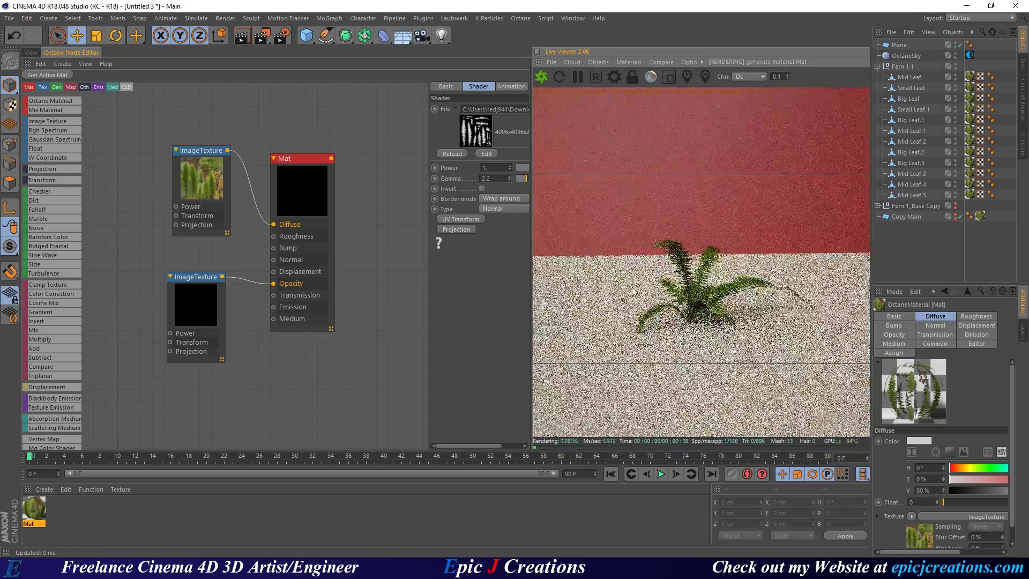
{"action": "scroll", "coordinate": [633, 292], "scroll_direction": "up", "scroll_amount": 5}
{"action": "mouse_move", "coordinate": [691, 265]}
{"action": "left_mouse_down"}
{"action": "mouse_move", "coordinate": [697, 243]}
{"action": "mouse_move", "coordinate": [699, 260]}
{"action": "left_mouse_up"}
{"action": "left_click_drag", "start_coordinate": [755, 283], "coordinate": [616, 241]}
{"action": "left_click_drag", "start_coordinate": [700, 321], "coordinate": [729, 299]}
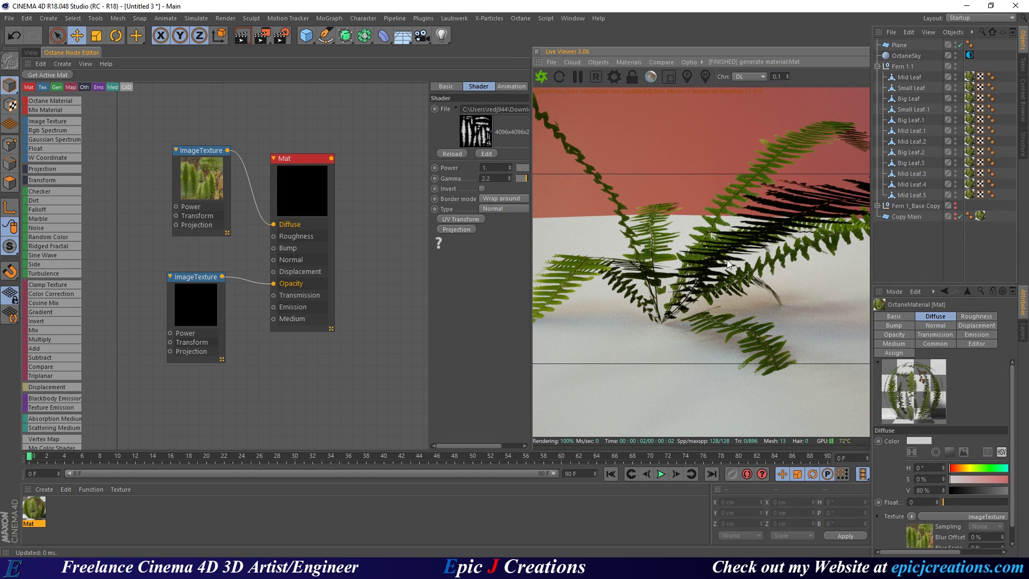
{"action": "left_click", "coordinate": [734, 77]}
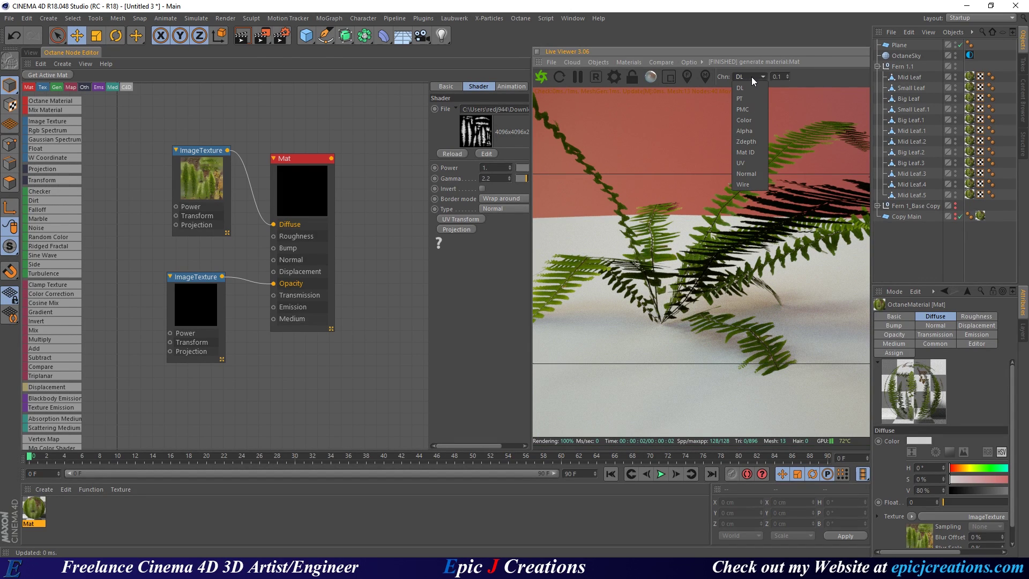
{"action": "left_click", "coordinate": [745, 98]}
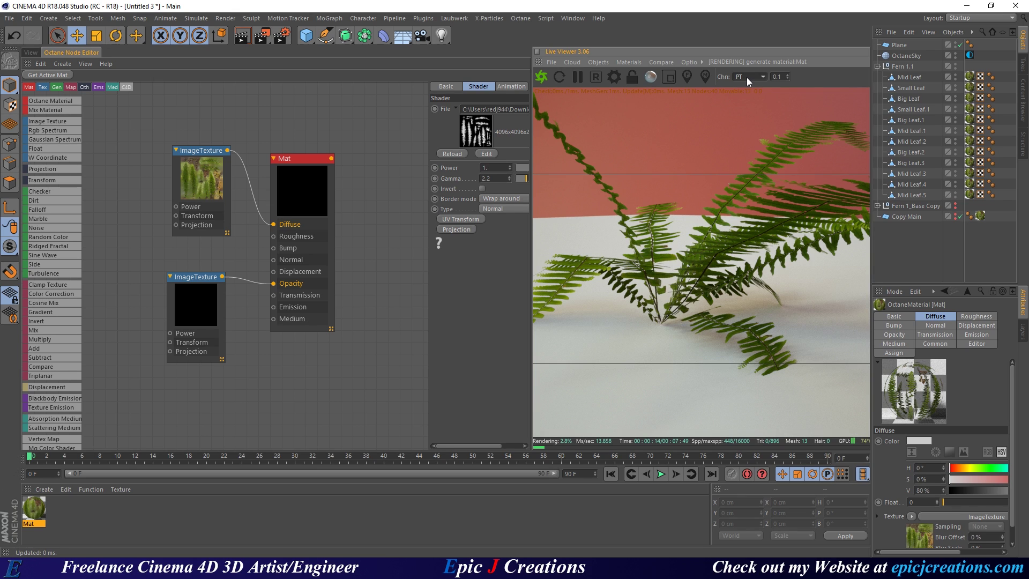
Enable adaptive sampling for the Pathtracing kernel in an enlarged Octane Settings window beside the live render.
{"action": "left_click", "coordinate": [613, 76]}
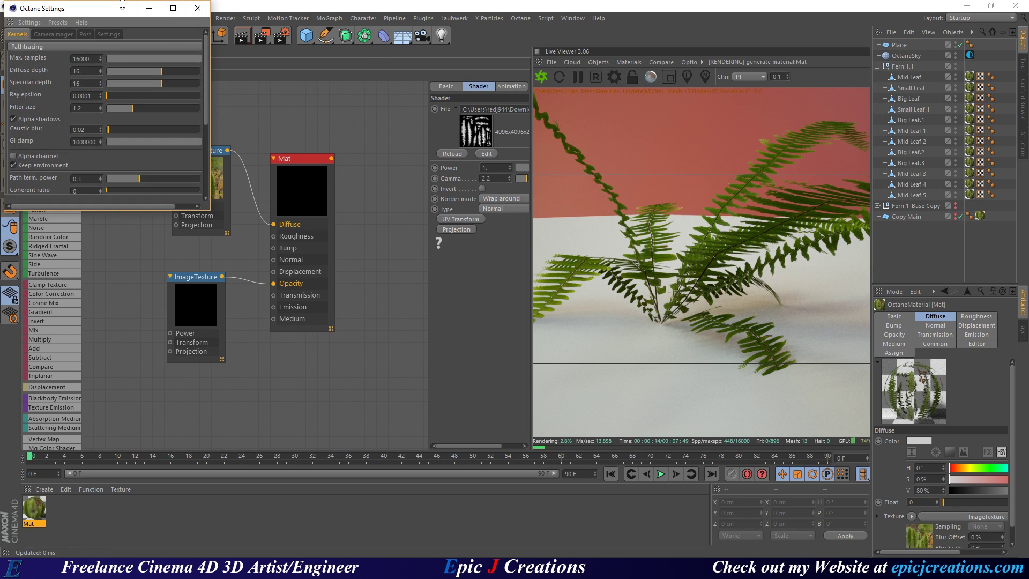
{"action": "left_click_drag", "start_coordinate": [122, 4], "coordinate": [225, 58]}
{"action": "left_click_drag", "start_coordinate": [311, 265], "coordinate": [375, 384]}
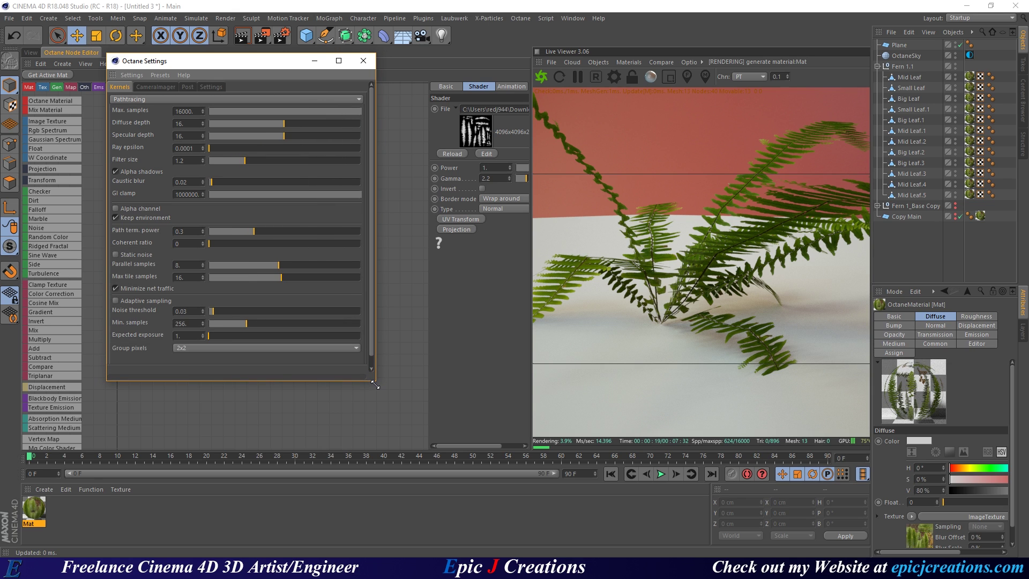
{"action": "left_click", "coordinate": [116, 300]}
{"action": "left_click", "coordinate": [783, 191]}
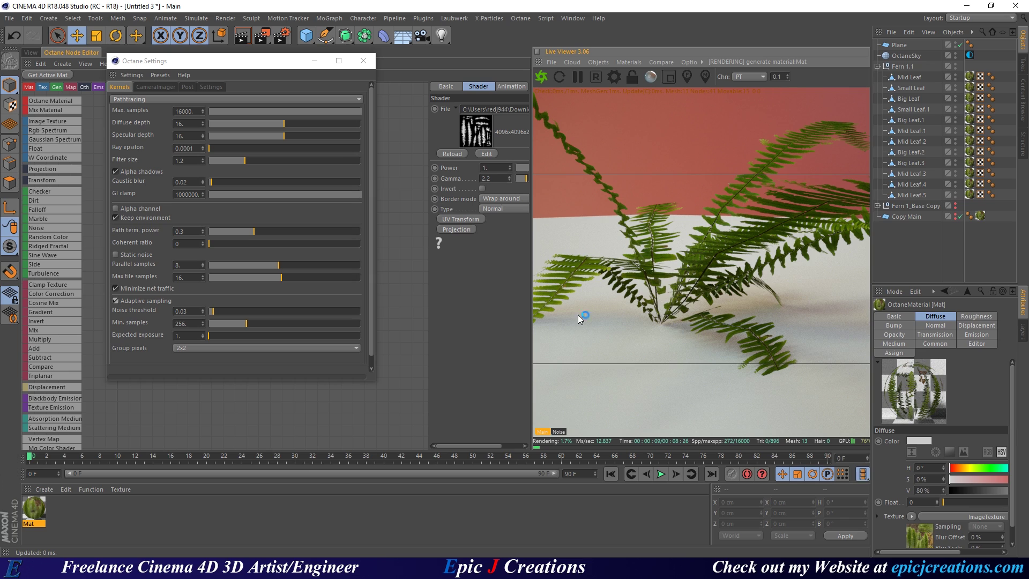
Compare the Noise pass with the Main pass in the live render and open the Octane device settings.
{"action": "left_click", "coordinate": [558, 432]}
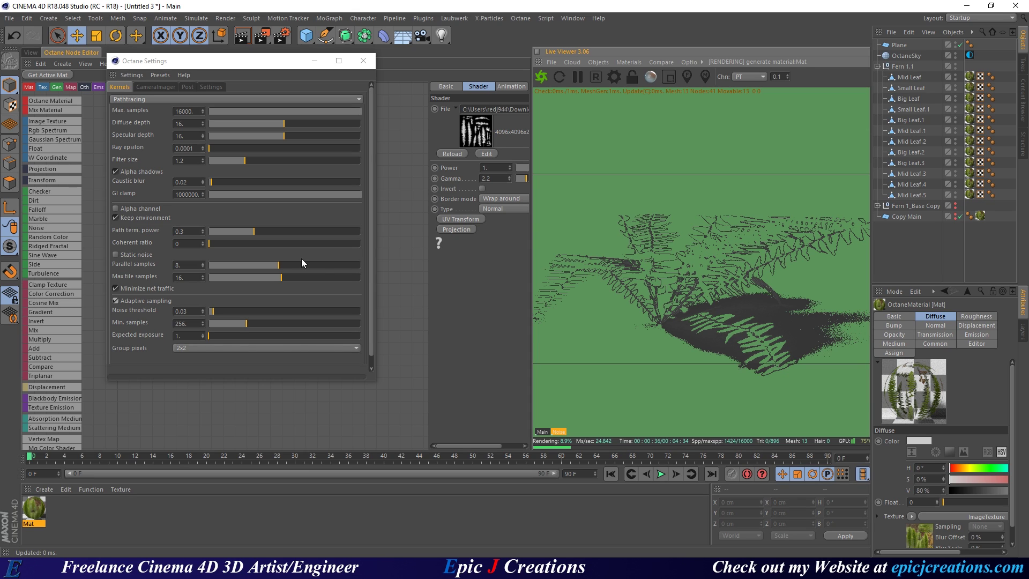
{"action": "left_click", "coordinate": [541, 431]}
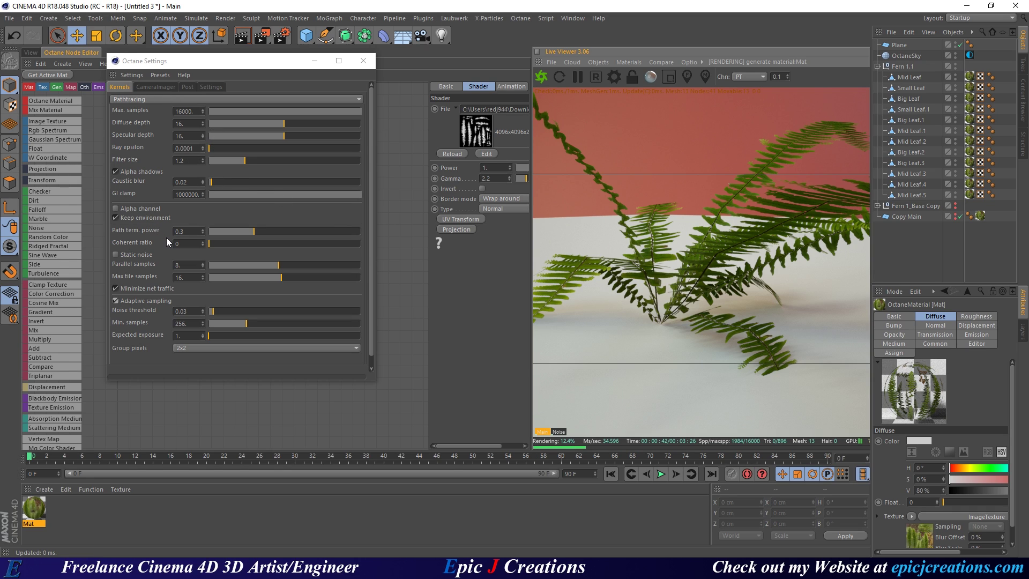
{"action": "left_click", "coordinate": [210, 87]}
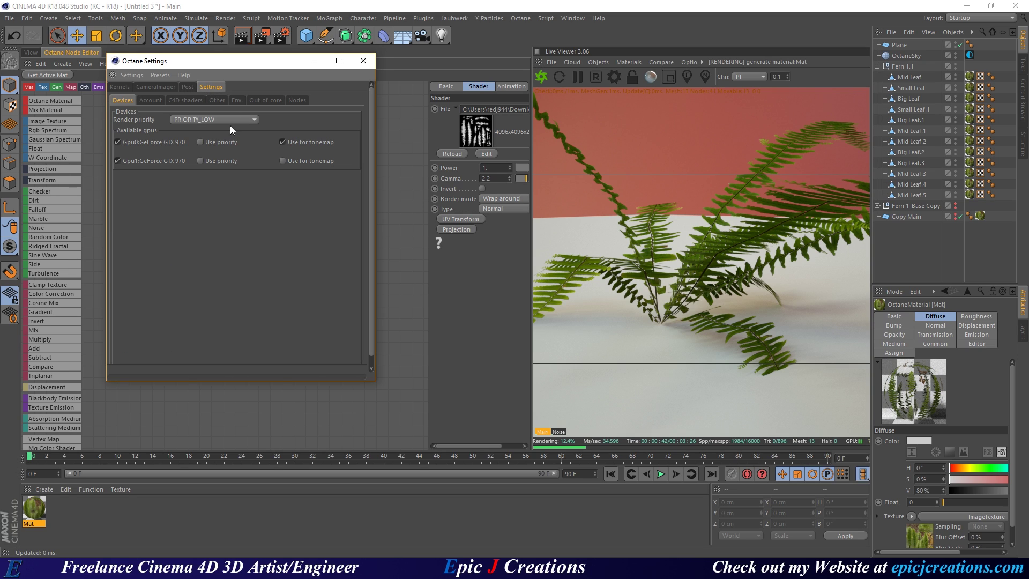
Set the Octane camera imager's response to Linear and its gamma to 2.2.
{"action": "left_click", "coordinate": [163, 86]}
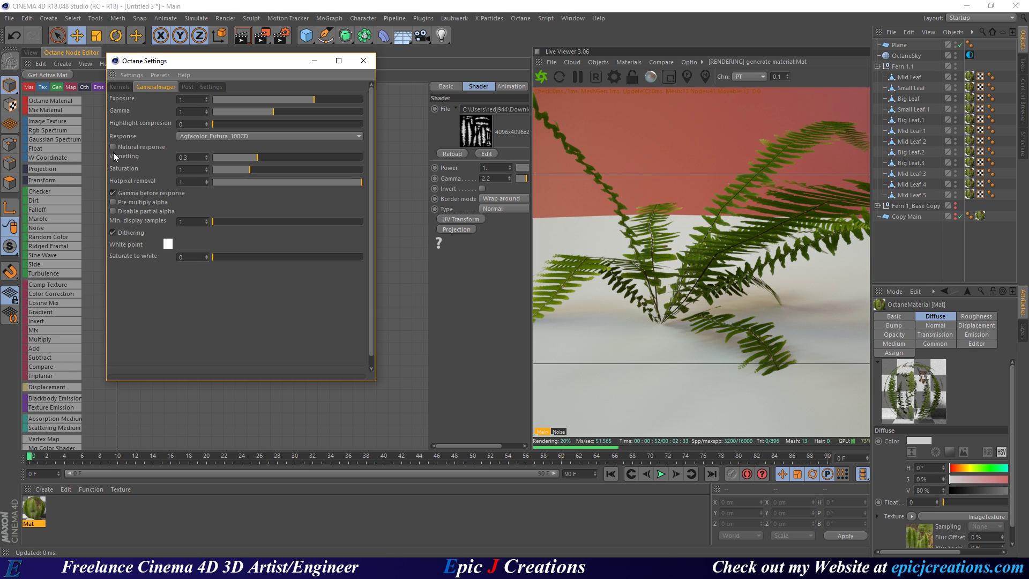
{"action": "left_click", "coordinate": [201, 135]}
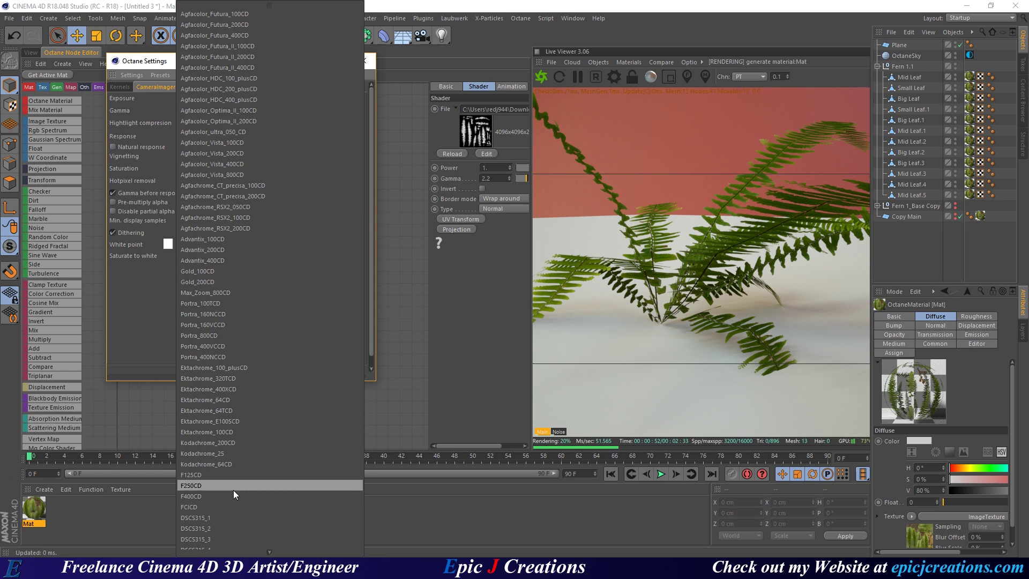
{"action": "left_click", "coordinate": [220, 546]}
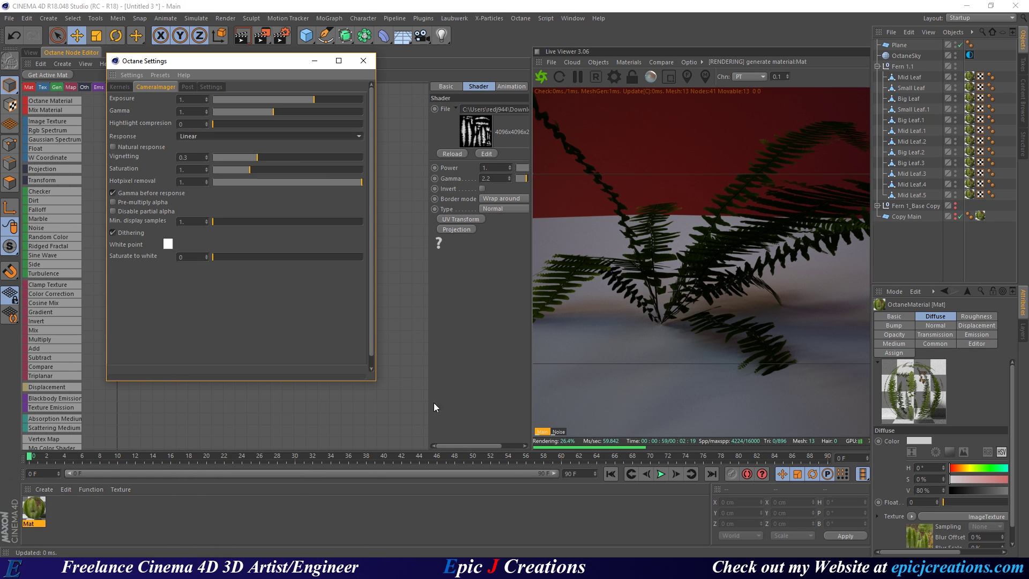
{"action": "left_click", "coordinate": [193, 111]}
{"action": "type", "text": "2.2"}
{"action": "key", "text": "Return"}
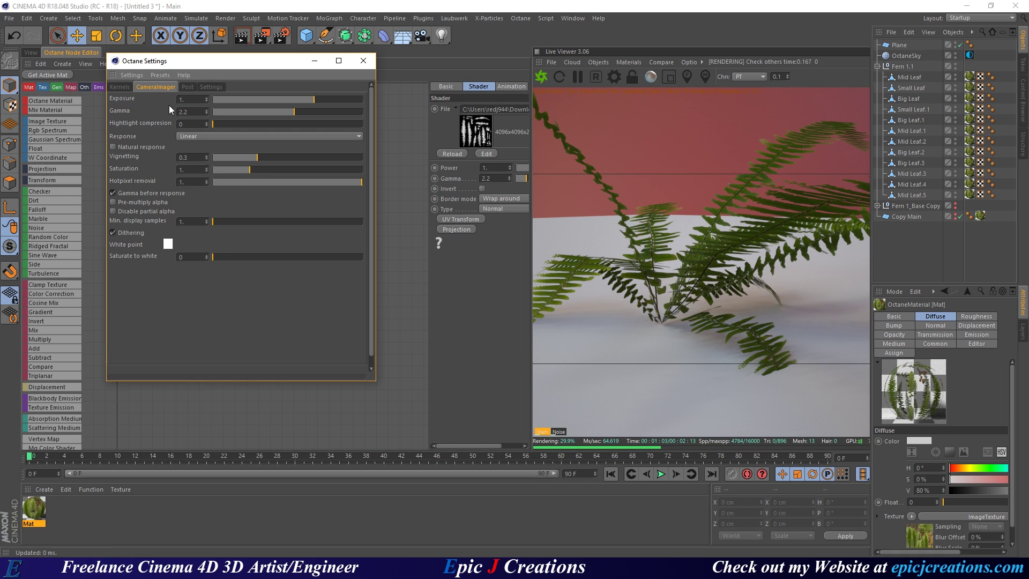
Enable natural response, set vignetting to 0 in the camera imager, and close the Octane settings.
{"action": "left_click", "coordinate": [113, 146]}
{"action": "left_click", "coordinate": [188, 157]}
{"action": "type", "text": "0"}
{"action": "key", "text": "Return"}
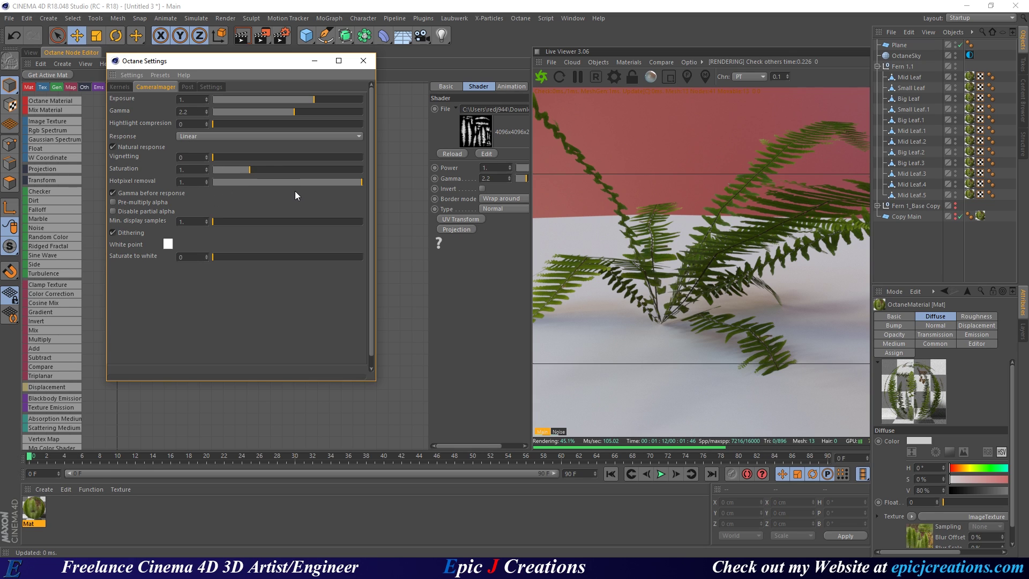
{"action": "left_click", "coordinate": [363, 59]}
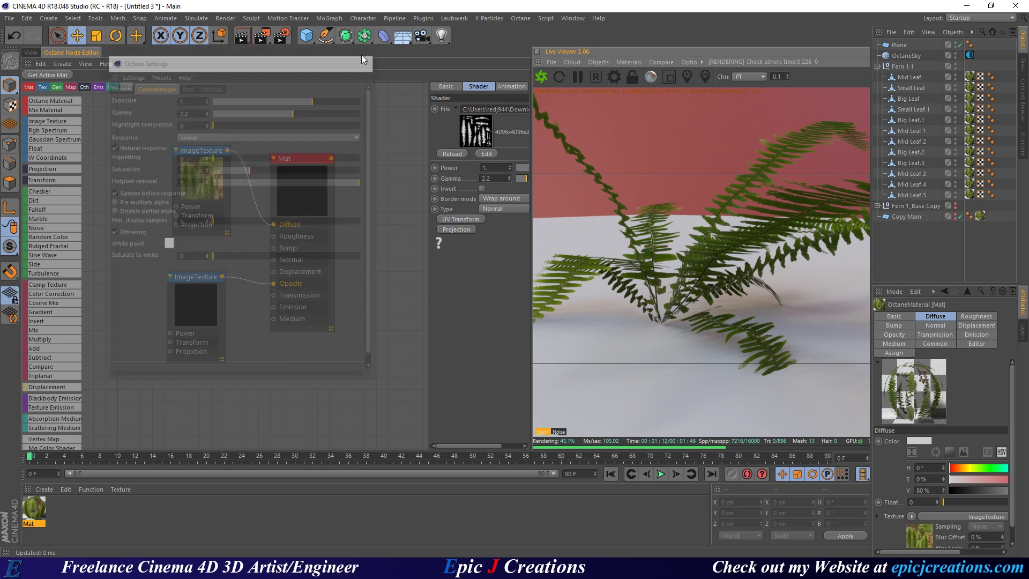
Import the fern atlas's Bump, Displacement, Normal, Roughness, Specular and Translucency images from the Plant_Ferns_okdmY2_4K_atlas_ms (1) folder as image texture nodes.
{"action": "left_click_drag", "start_coordinate": [186, 295], "coordinate": [121, 270]}
{"action": "middle_click_drag", "start_coordinate": [199, 359], "coordinate": [206, 349]}
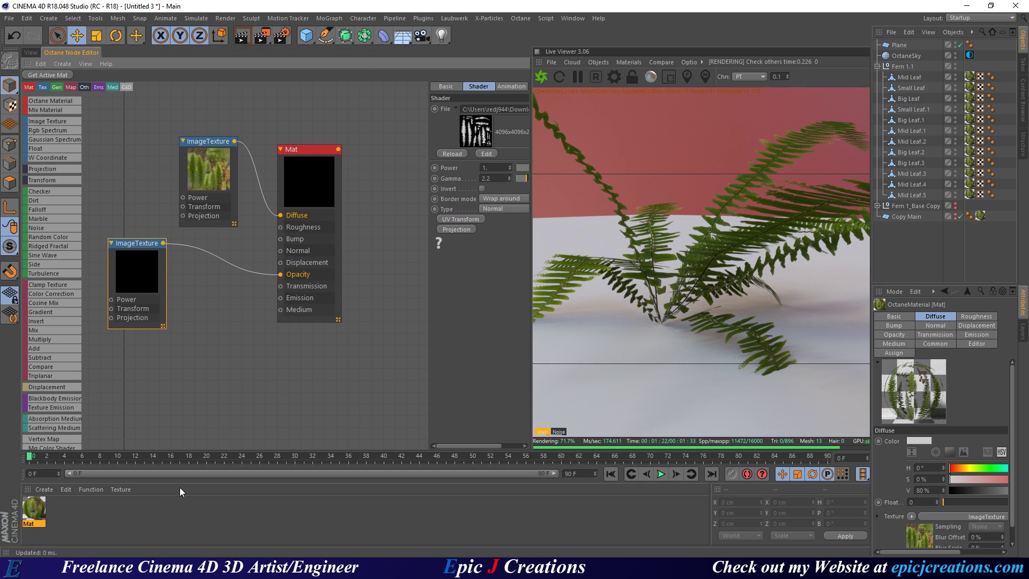
{"action": "left_click", "coordinate": [181, 567]}
{"action": "left_click_drag", "start_coordinate": [429, 227], "coordinate": [656, 233]}
{"action": "left_click_drag", "start_coordinate": [620, 343], "coordinate": [190, 364]}
{"action": "left_click_drag", "start_coordinate": [664, 351], "coordinate": [324, 402]}
{"action": "left_click_drag", "start_coordinate": [721, 348], "coordinate": [121, 398]}
{"action": "left_click_drag", "start_coordinate": [845, 370], "coordinate": [211, 339]}
{"action": "left_click_drag", "start_coordinate": [906, 370], "coordinate": [375, 173]}
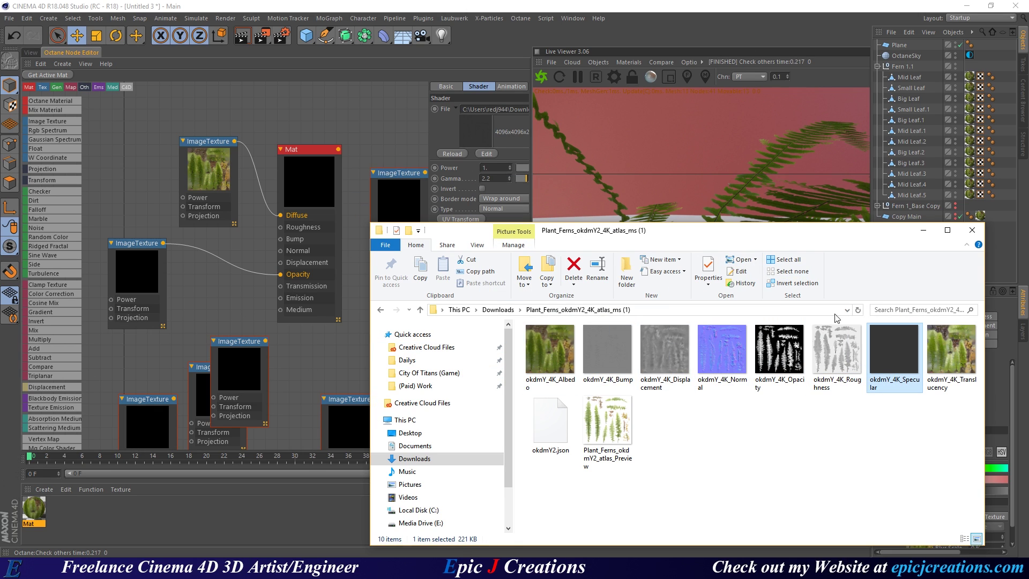
{"action": "left_click_drag", "start_coordinate": [950, 356], "coordinate": [242, 105]}
Spread out the unconnected image texture nodes below the material, setting the specular and translucency textures aside to the far left.
{"action": "right_click", "coordinate": [242, 105]}
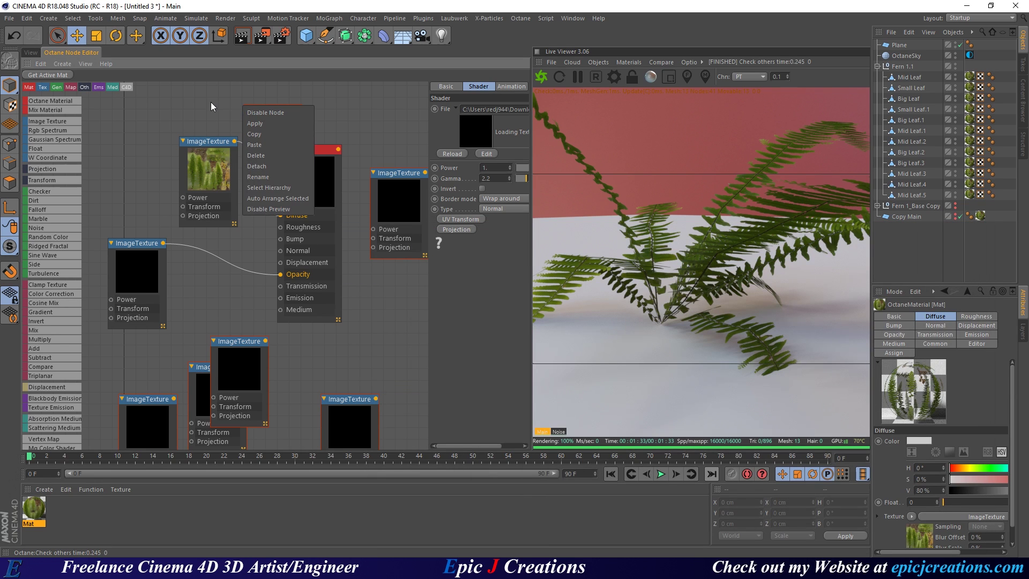
{"action": "left_click", "coordinate": [201, 102]}
{"action": "left_click_drag", "start_coordinate": [271, 137], "coordinate": [120, 145]}
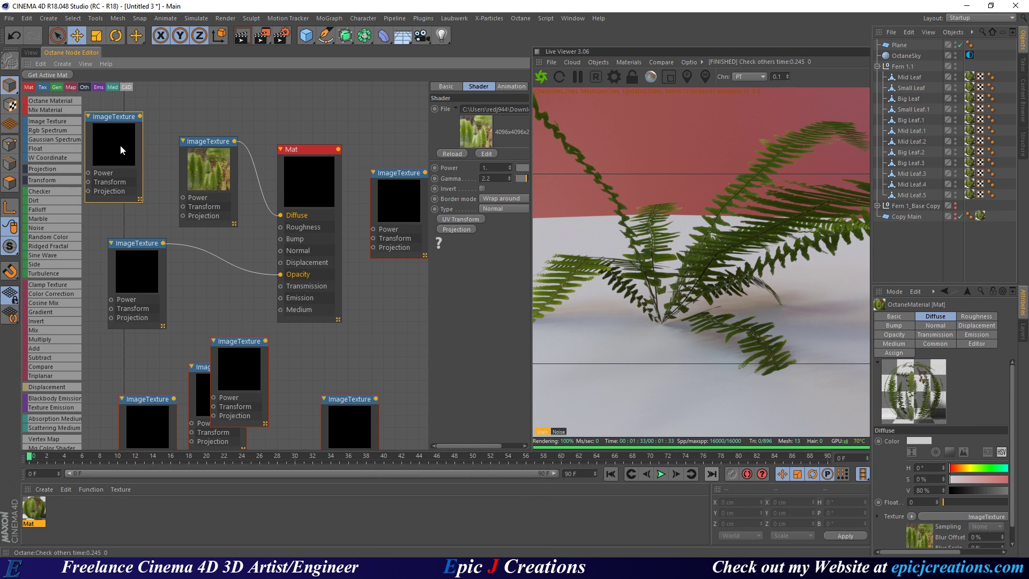
{"action": "scroll", "coordinate": [298, 212], "scroll_direction": "down", "scroll_amount": 3}
{"action": "left_click_drag", "start_coordinate": [231, 290], "coordinate": [166, 315]}
{"action": "left_click_drag", "start_coordinate": [287, 262], "coordinate": [249, 331]}
{"action": "left_click_drag", "start_coordinate": [350, 292], "coordinate": [324, 337]}
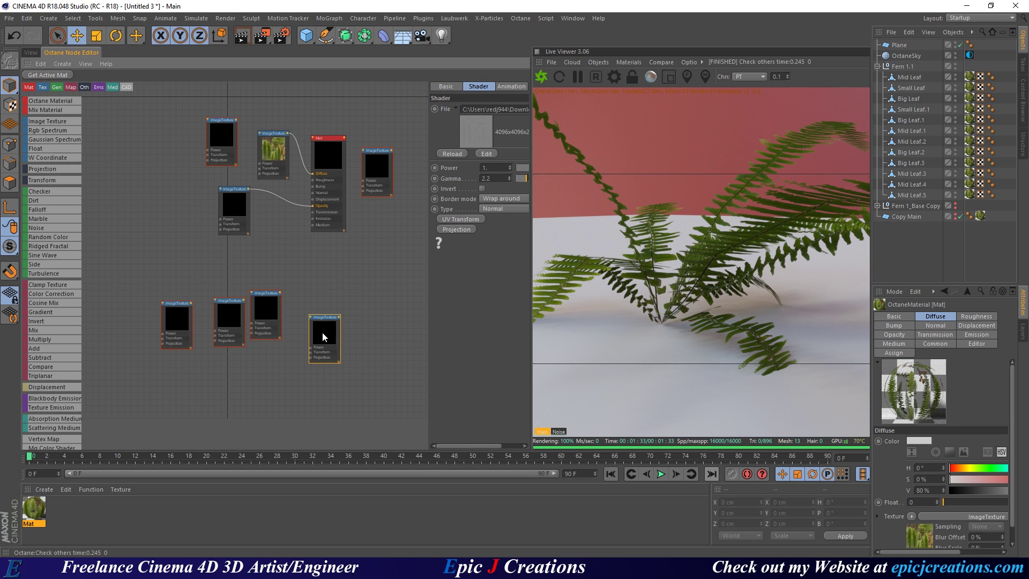
{"action": "left_click_drag", "start_coordinate": [377, 188], "coordinate": [98, 336]}
{"action": "left_click_drag", "start_coordinate": [210, 149], "coordinate": [120, 282]}
{"action": "scroll", "coordinate": [120, 282], "scroll_direction": "up", "scroll_amount": 3}
{"action": "left_click", "coordinate": [114, 402]}
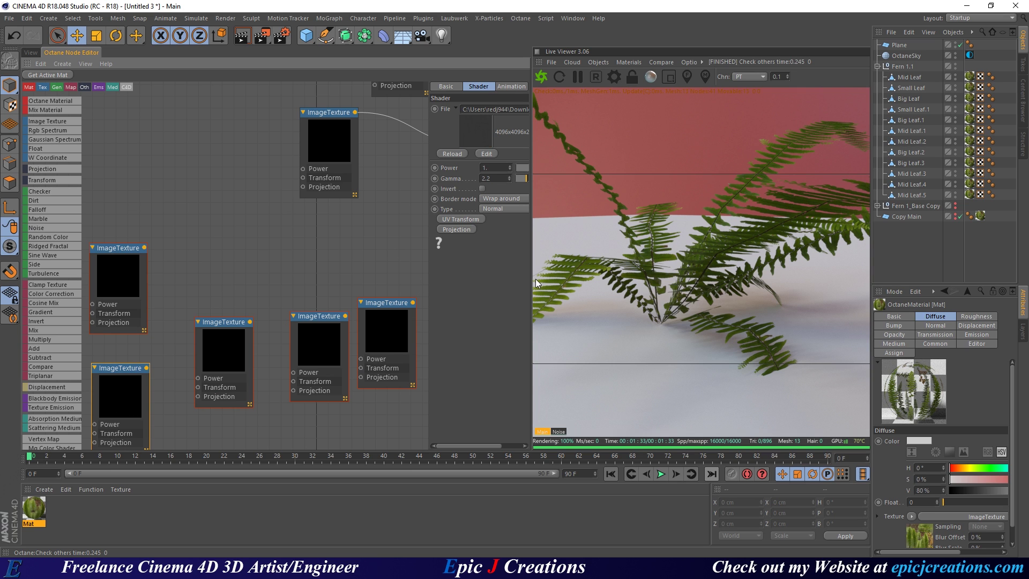
Widen the node editor and stack the displacement and bump texture nodes beneath the Mat node.
{"action": "left_click_drag", "start_coordinate": [533, 278], "coordinate": [584, 276]}
{"action": "left_click_drag", "start_coordinate": [482, 256], "coordinate": [406, 268]}
{"action": "middle_click_drag", "start_coordinate": [340, 266], "coordinate": [215, 244]}
{"action": "scroll", "coordinate": [217, 245], "scroll_direction": "down", "scroll_amount": 3}
{"action": "left_click_drag", "start_coordinate": [319, 327], "coordinate": [301, 295]}
{"action": "mouse_move", "coordinate": [405, 290]}
{"action": "left_mouse_down"}
{"action": "mouse_move", "coordinate": [227, 297]}
{"action": "mouse_move", "coordinate": [399, 292]}
{"action": "left_mouse_up"}
{"action": "left_click_drag", "start_coordinate": [311, 298], "coordinate": [338, 227]}
{"action": "left_click_drag", "start_coordinate": [246, 299], "coordinate": [245, 299]}
{"action": "left_click_drag", "start_coordinate": [398, 276], "coordinate": [366, 283]}
{"action": "left_click_drag", "start_coordinate": [238, 293], "coordinate": [337, 297]}
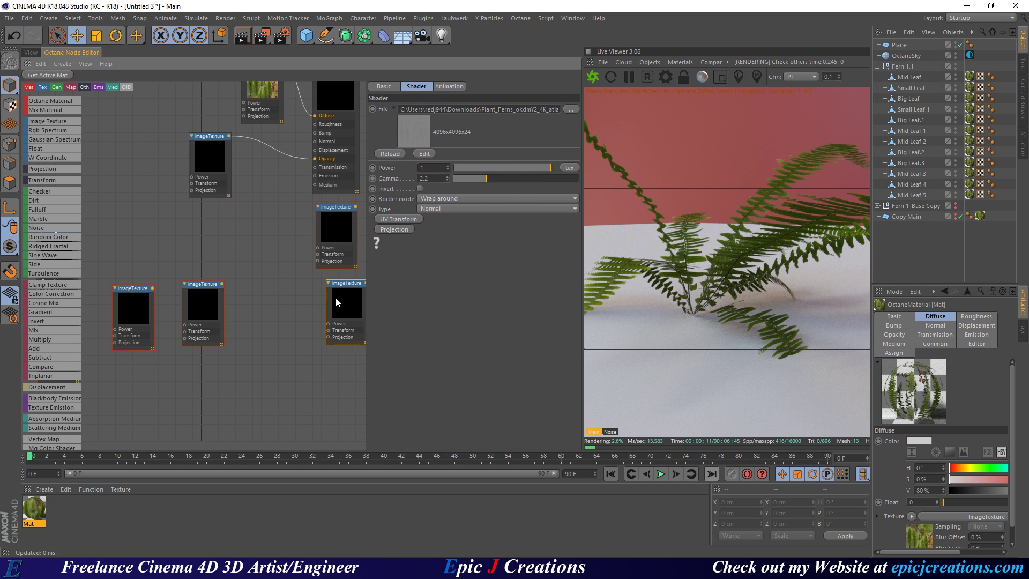
Place the roughness texture node at the bottom of the stack beneath the Mat node.
{"action": "left_click", "coordinate": [203, 300]}
{"action": "middle_click_drag", "start_coordinate": [232, 257], "coordinate": [265, 308]}
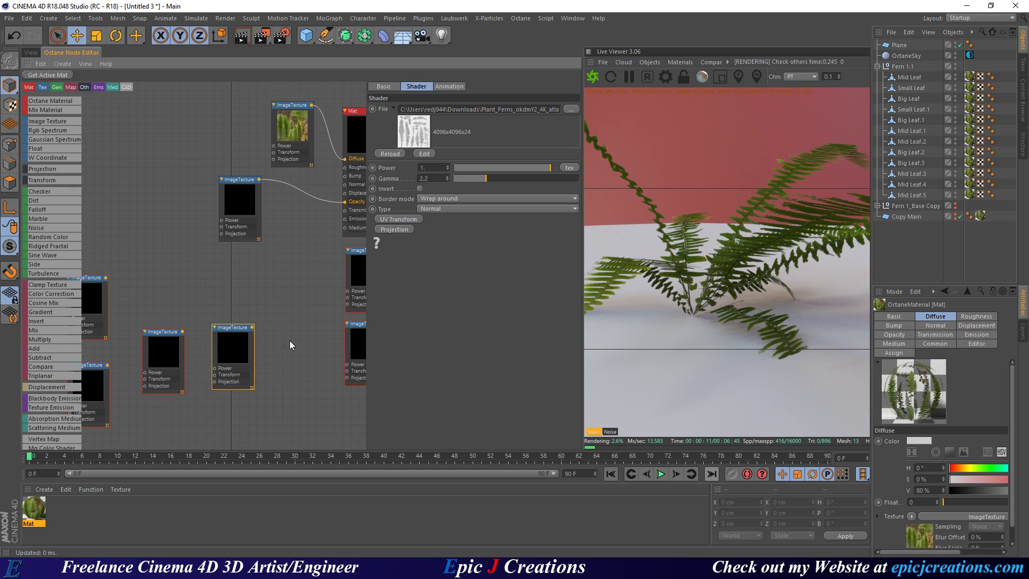
{"action": "mouse_move", "coordinate": [368, 309]}
{"action": "left_mouse_down"}
{"action": "mouse_move", "coordinate": [259, 310]}
{"action": "mouse_move", "coordinate": [377, 312]}
{"action": "left_mouse_up"}
{"action": "left_click_drag", "start_coordinate": [229, 345], "coordinate": [348, 423]}
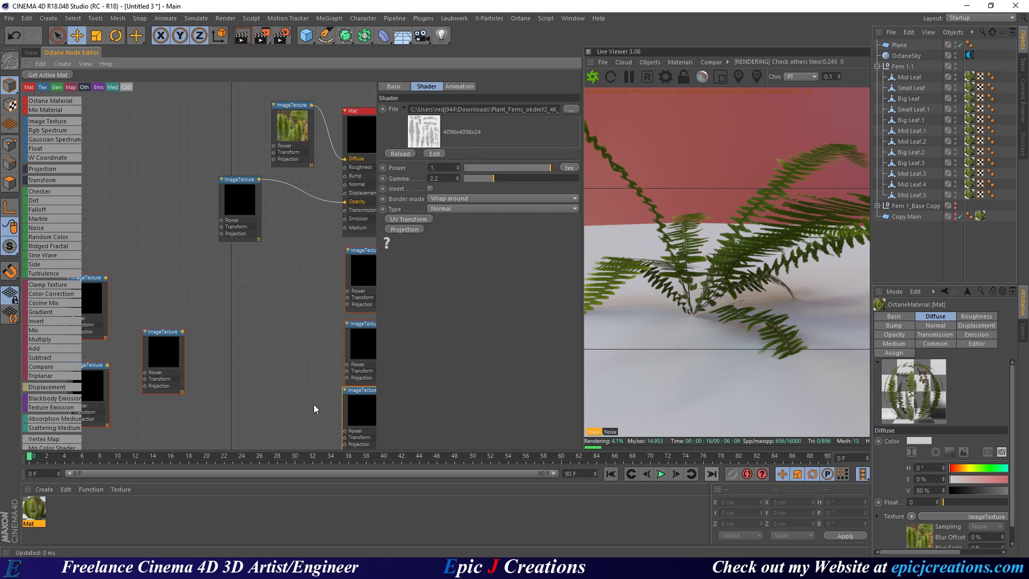
Move the normal map texture below the opacity texture and connect it to the material's Normal input.
{"action": "left_click", "coordinate": [170, 345]}
{"action": "middle_click_drag", "start_coordinate": [186, 287], "coordinate": [206, 332]}
{"action": "left_click_drag", "start_coordinate": [182, 387], "coordinate": [251, 311]}
{"action": "scroll", "coordinate": [292, 299], "scroll_direction": "up", "scroll_amount": 3}
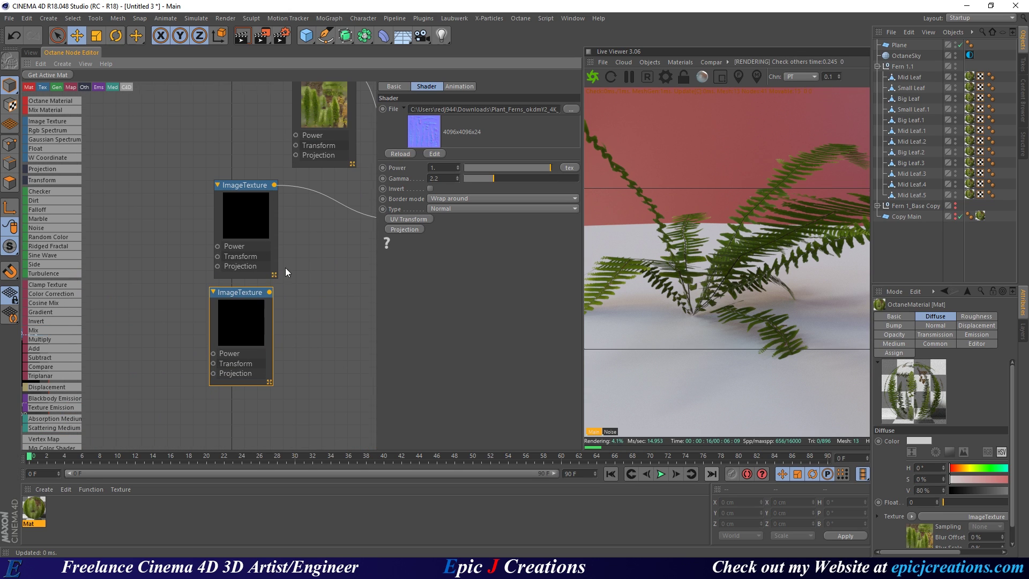
{"action": "middle_click_drag", "start_coordinate": [292, 268], "coordinate": [192, 323]}
{"action": "left_click_drag", "start_coordinate": [168, 346], "coordinate": [303, 247]}
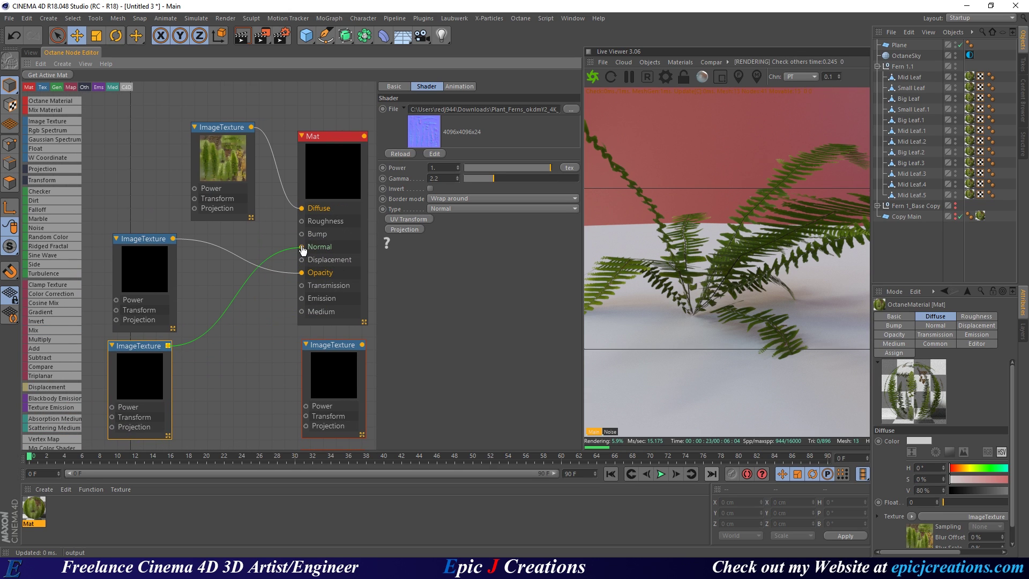
Rearrange the connected textures so the normal map node sits above the opacity map node.
{"action": "left_click_drag", "start_coordinate": [134, 386], "coordinate": [124, 221]}
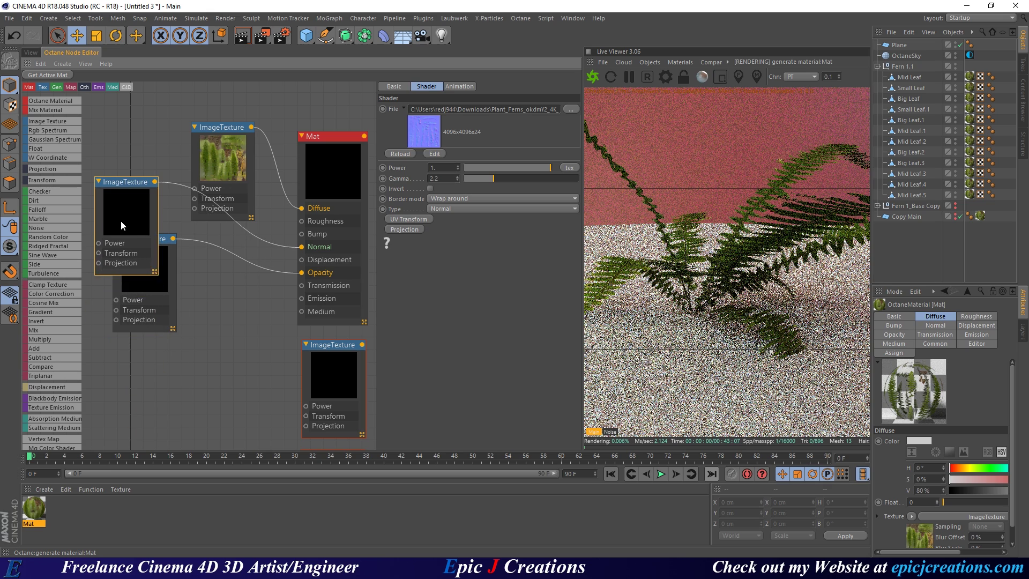
{"action": "left_click_drag", "start_coordinate": [151, 285], "coordinate": [142, 356]}
{"action": "left_click_drag", "start_coordinate": [135, 231], "coordinate": [143, 268]}
{"action": "left_click", "coordinate": [154, 349]}
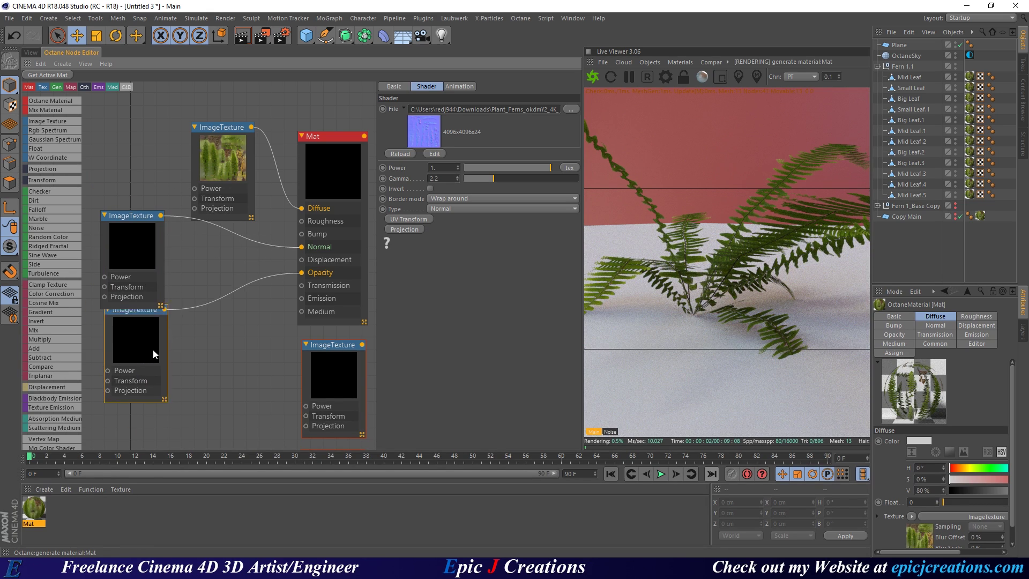
{"action": "left_click_drag", "start_coordinate": [154, 350], "coordinate": [153, 392]}
{"action": "left_click_drag", "start_coordinate": [130, 259], "coordinate": [140, 288]}
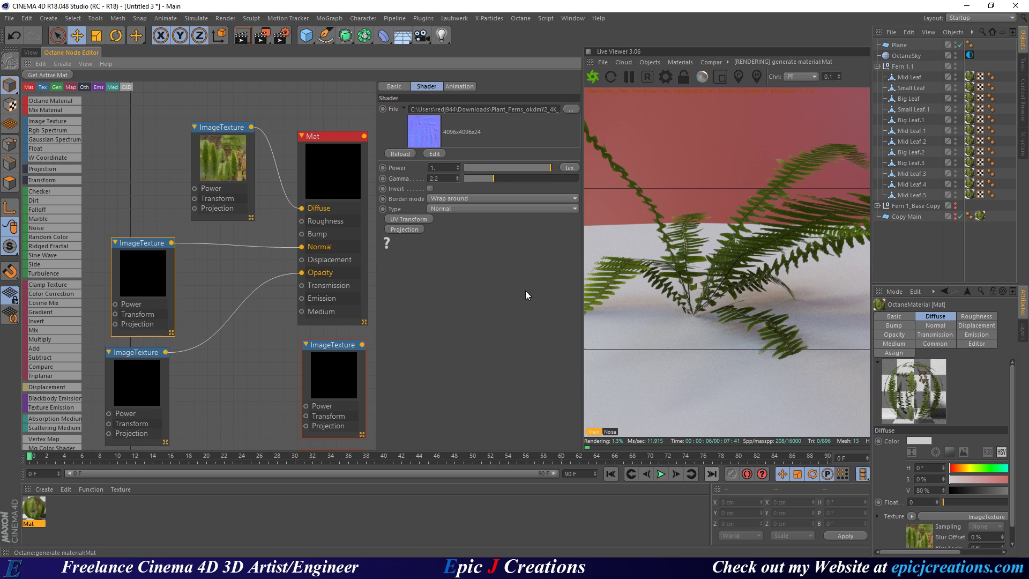
Move the specular texture node next to the diffuse texture, above the normal map node.
{"action": "middle_click_drag", "start_coordinate": [242, 368], "coordinate": [338, 320]}
{"action": "scroll", "coordinate": [258, 316], "scroll_direction": "down", "scroll_amount": 2}
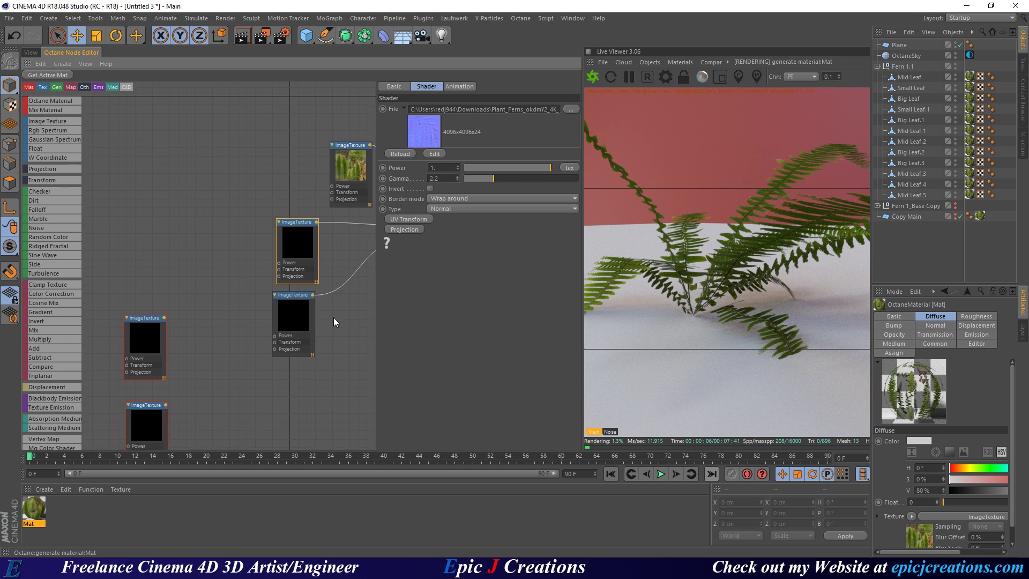
{"action": "left_click", "coordinate": [148, 326]}
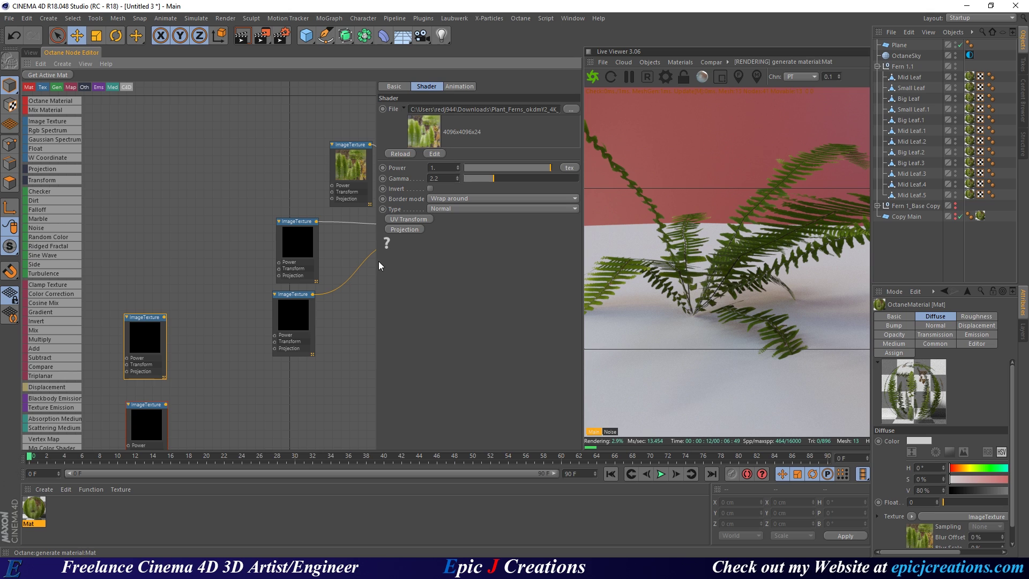
{"action": "left_click_drag", "start_coordinate": [376, 259], "coordinate": [381, 254]}
{"action": "left_click_drag", "start_coordinate": [148, 421], "coordinate": [234, 179]}
{"action": "middle_click_drag", "start_coordinate": [258, 175], "coordinate": [216, 213]}
{"action": "scroll", "coordinate": [165, 226], "scroll_direction": "up", "scroll_amount": 3}
{"action": "mouse_move", "coordinate": [381, 287]}
{"action": "left_mouse_down"}
{"action": "mouse_move", "coordinate": [257, 283]}
{"action": "mouse_move", "coordinate": [364, 284]}
{"action": "left_mouse_up"}
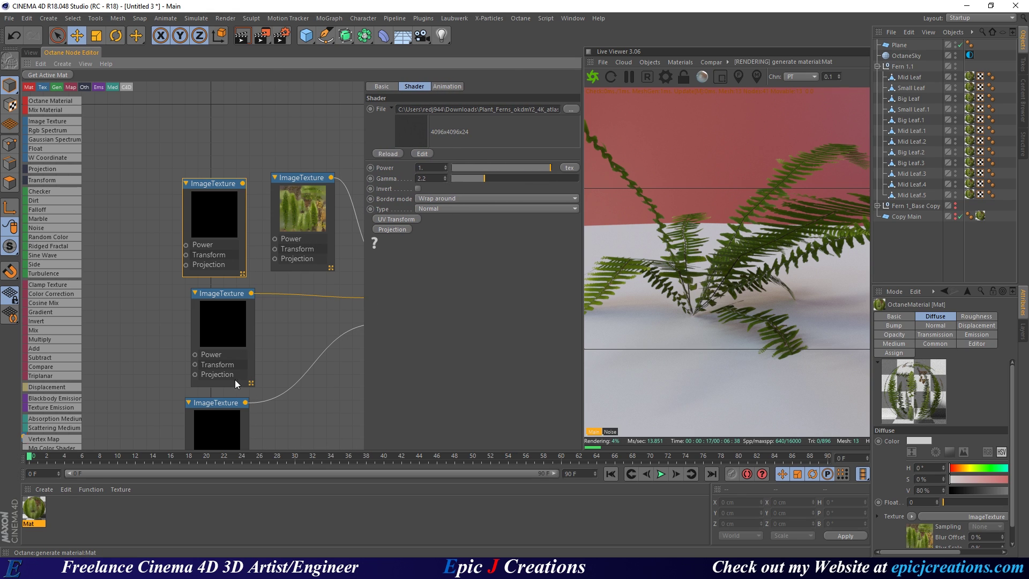
Stop and reset the render in the Live Viewer.
{"action": "scroll", "coordinate": [227, 373], "scroll_direction": "down", "scroll_amount": 3}
{"action": "middle_click_drag", "start_coordinate": [305, 372], "coordinate": [285, 296]}
{"action": "middle_click_drag", "start_coordinate": [302, 330], "coordinate": [262, 247]}
{"action": "left_click", "coordinate": [646, 79]}
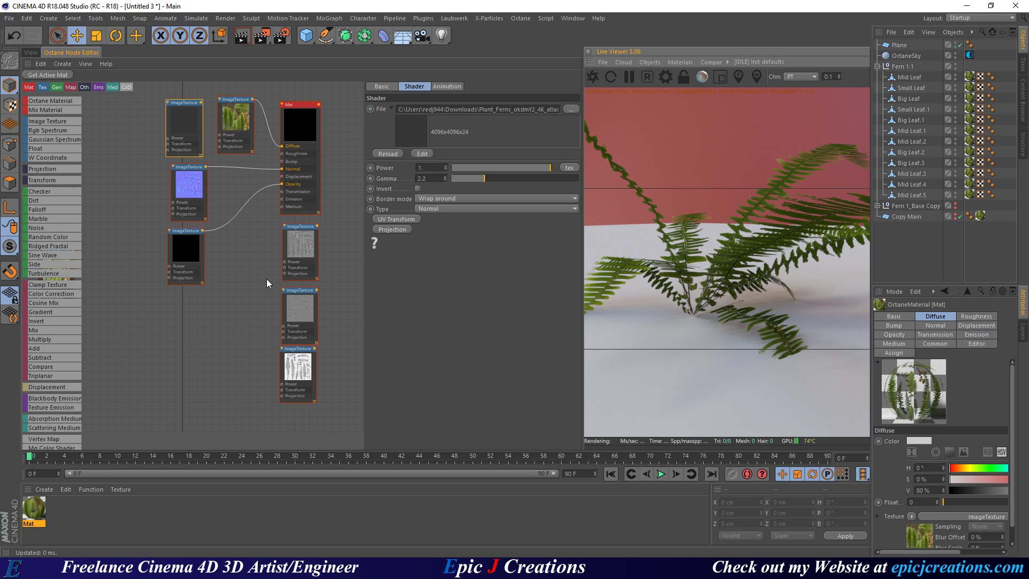
Examine the image previews of the texture nodes around the material to identify each map.
{"action": "scroll", "coordinate": [230, 278], "scroll_direction": "up", "scroll_amount": 3}
{"action": "middle_click_drag", "start_coordinate": [231, 279], "coordinate": [176, 272]}
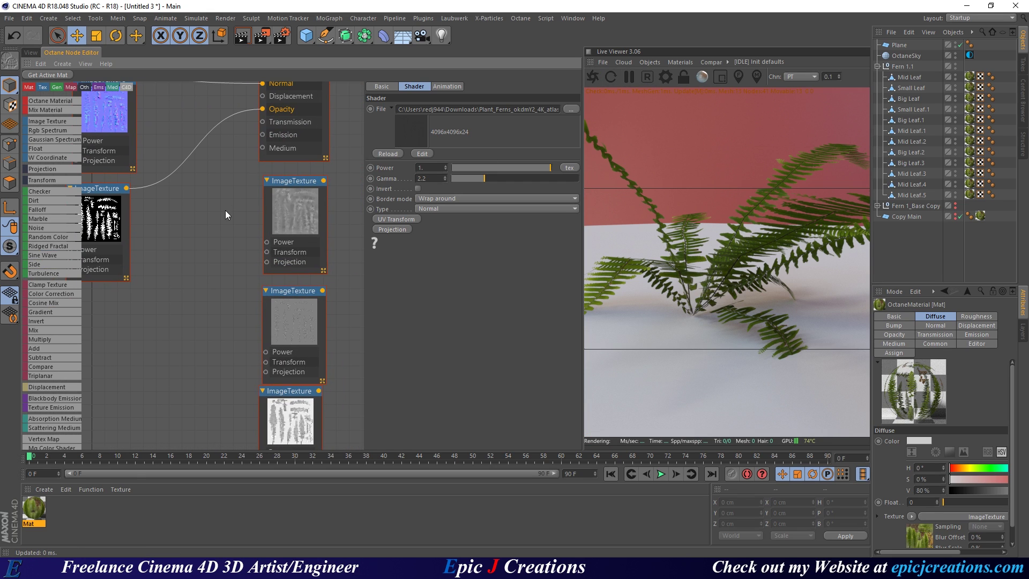
{"action": "middle_click_drag", "start_coordinate": [237, 339], "coordinate": [203, 254]}
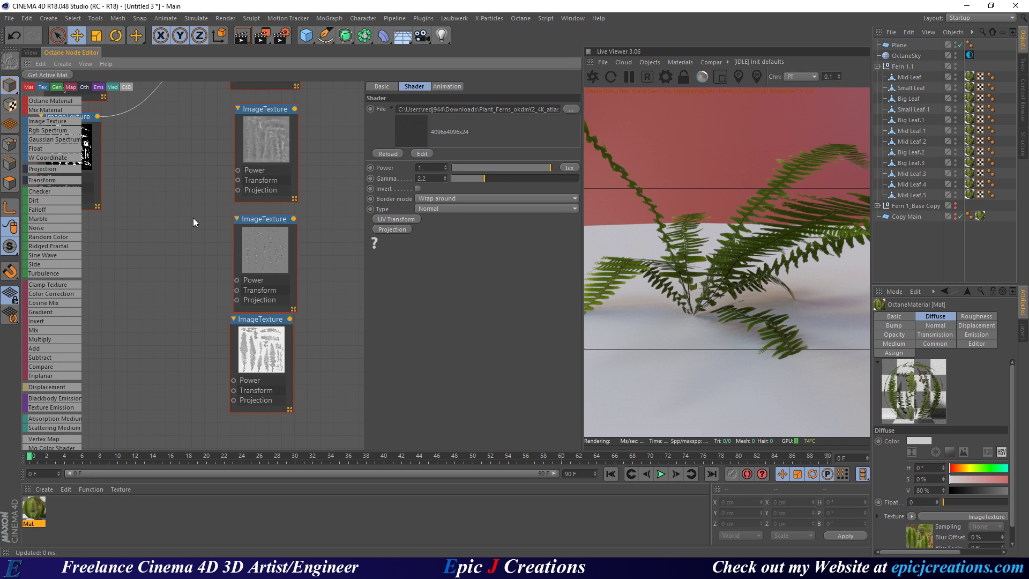
{"action": "scroll", "coordinate": [187, 207], "scroll_direction": "down", "scroll_amount": 2}
{"action": "middle_click_drag", "start_coordinate": [188, 208], "coordinate": [225, 340]}
{"action": "middle_click_drag", "start_coordinate": [197, 298], "coordinate": [165, 326]}
{"action": "scroll", "coordinate": [229, 323], "scroll_direction": "up", "scroll_amount": 2}
{"action": "scroll", "coordinate": [249, 281], "scroll_direction": "down", "scroll_amount": 1}
{"action": "scroll", "coordinate": [165, 327], "scroll_direction": "up", "scroll_amount": 1}
{"action": "middle_click_drag", "start_coordinate": [204, 361], "coordinate": [282, 282]}
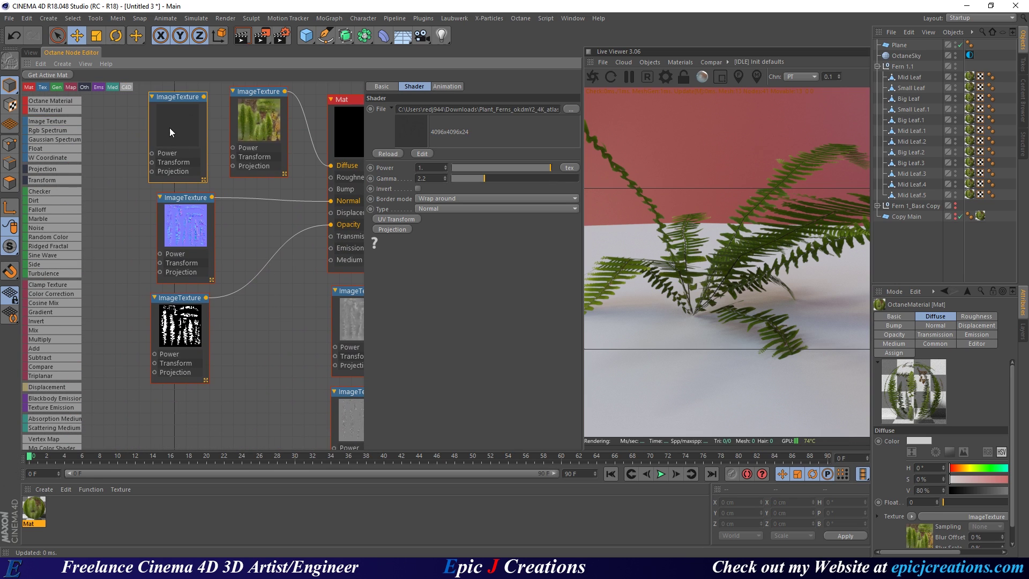
Move the specular texture node away from the diffuse texture to an empty area below the opacity map.
{"action": "left_click_drag", "start_coordinate": [172, 129], "coordinate": [137, 131]}
{"action": "middle_click_drag", "start_coordinate": [224, 234], "coordinate": [256, 184]}
{"action": "left_click_drag", "start_coordinate": [165, 108], "coordinate": [105, 447]}
{"action": "middle_click_drag", "start_coordinate": [294, 353], "coordinate": [205, 305]}
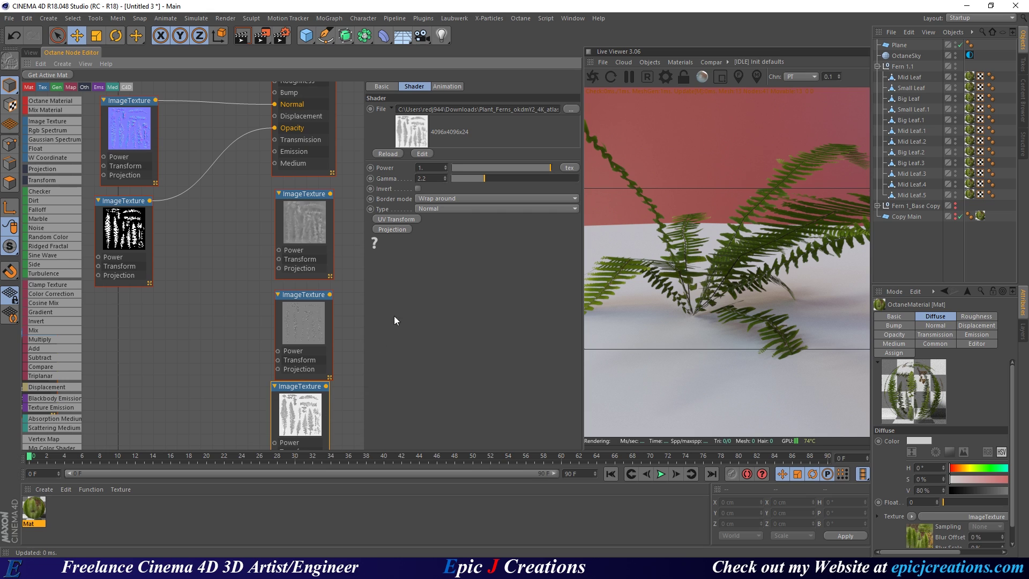
Connect the roughness texture to the material's Roughness input and place its node to the left of the diffuse texture.
{"action": "mouse_move", "coordinate": [364, 313]}
{"action": "left_mouse_down"}
{"action": "mouse_move", "coordinate": [275, 315]}
{"action": "mouse_move", "coordinate": [361, 317]}
{"action": "left_mouse_up"}
{"action": "left_click_drag", "start_coordinate": [327, 396], "coordinate": [243, 217]}
{"action": "middle_click_drag", "start_coordinate": [243, 217], "coordinate": [204, 306]}
{"action": "left_click_drag", "start_coordinate": [203, 296], "coordinate": [235, 170]}
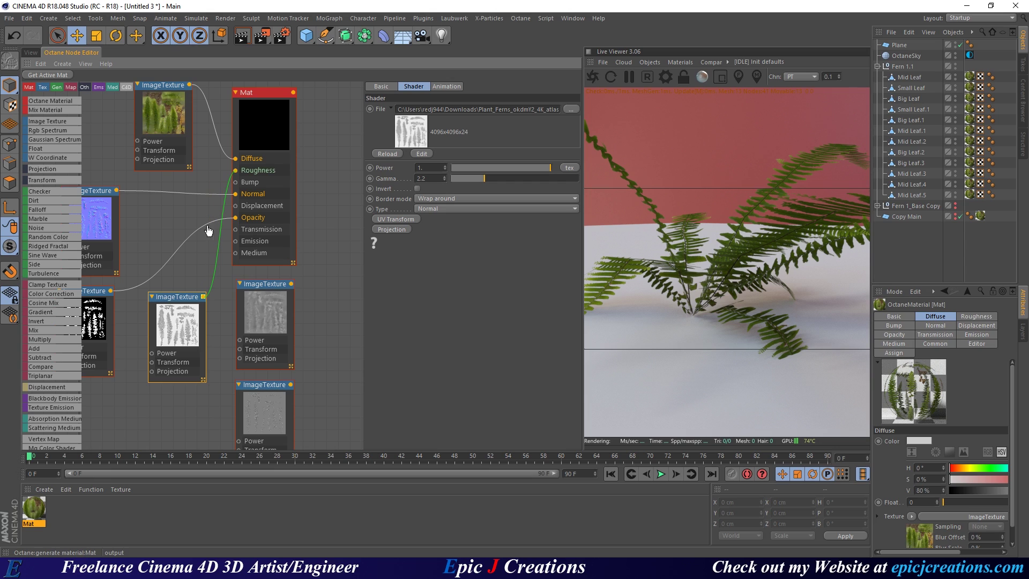
{"action": "middle_click_drag", "start_coordinate": [137, 291], "coordinate": [233, 343]}
{"action": "left_click_drag", "start_coordinate": [281, 393], "coordinate": [129, 184]}
Set the displacement texture aside below the network and move the bump texture beside the opacity map node.
{"action": "middle_click_drag", "start_coordinate": [353, 361], "coordinate": [295, 256]}
{"action": "left_click_drag", "start_coordinate": [294, 256], "coordinate": [230, 294]}
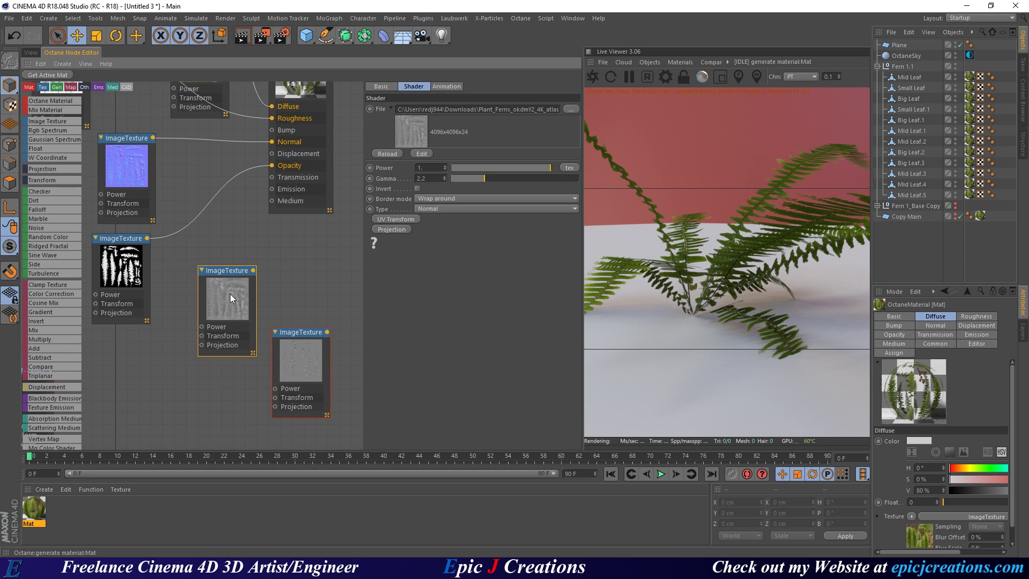
{"action": "mouse_move", "coordinate": [361, 267]}
{"action": "left_mouse_down"}
{"action": "mouse_move", "coordinate": [273, 261]}
{"action": "mouse_move", "coordinate": [346, 266]}
{"action": "left_mouse_up"}
{"action": "left_click_drag", "start_coordinate": [235, 305], "coordinate": [182, 431]}
{"action": "left_click_drag", "start_coordinate": [285, 356], "coordinate": [185, 281]}
{"action": "middle_click_drag", "start_coordinate": [247, 302], "coordinate": [265, 364]}
{"action": "mouse_move", "coordinate": [344, 321]}
{"action": "left_mouse_down"}
{"action": "mouse_move", "coordinate": [244, 322]}
{"action": "mouse_move", "coordinate": [332, 325]}
{"action": "left_mouse_up"}
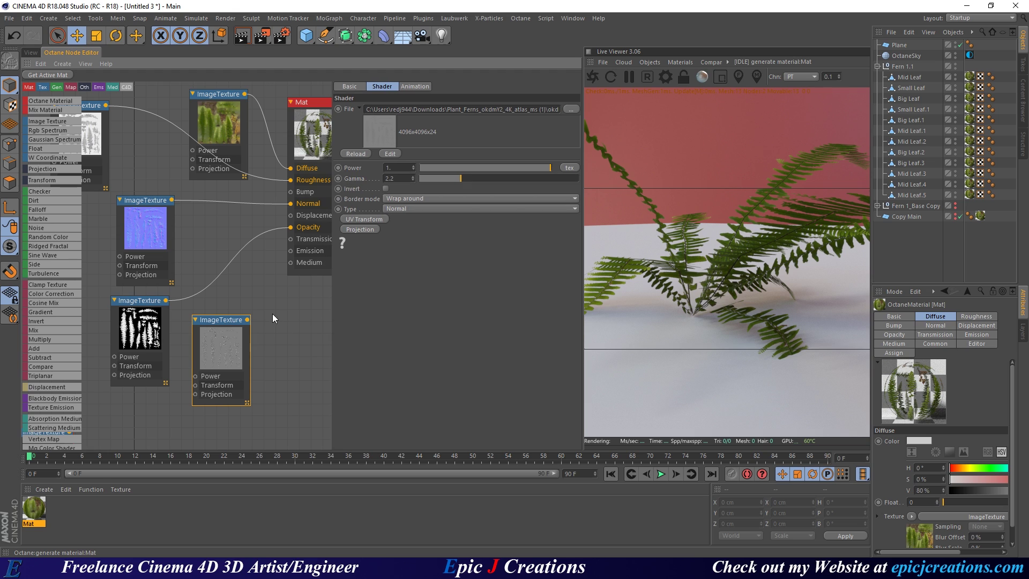
Move the bump texture node out of the connected network to the far left of the normal map.
{"action": "left_click_drag", "start_coordinate": [235, 373], "coordinate": [239, 286]}
{"action": "scroll", "coordinate": [227, 263], "scroll_direction": "up", "scroll_amount": 2}
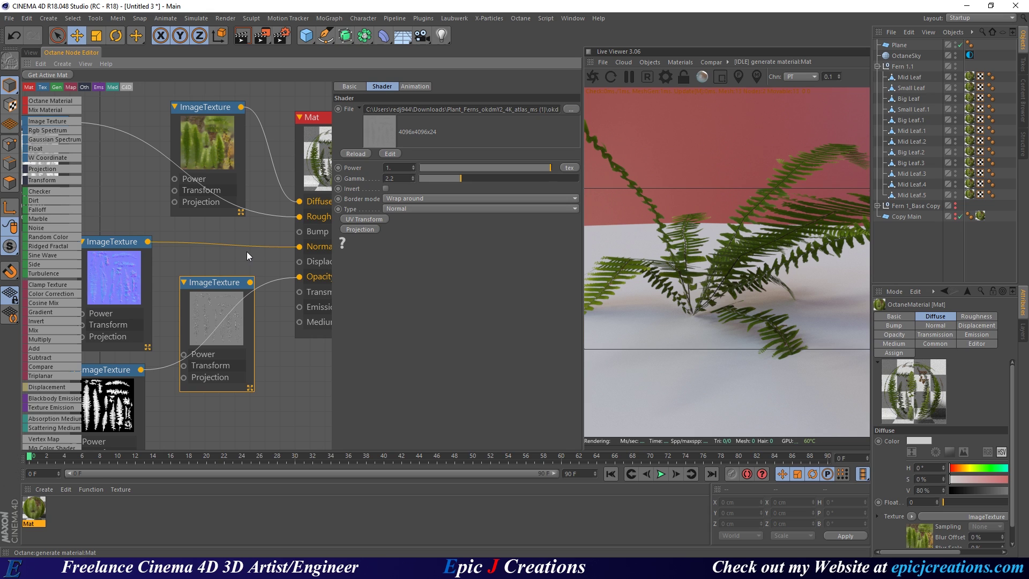
{"action": "scroll", "coordinate": [240, 256], "scroll_direction": "down", "scroll_amount": 2}
{"action": "left_click_drag", "start_coordinate": [243, 243], "coordinate": [99, 274]}
{"action": "middle_click_drag", "start_coordinate": [175, 275], "coordinate": [279, 207]}
{"action": "left_click_drag", "start_coordinate": [209, 211], "coordinate": [102, 156]}
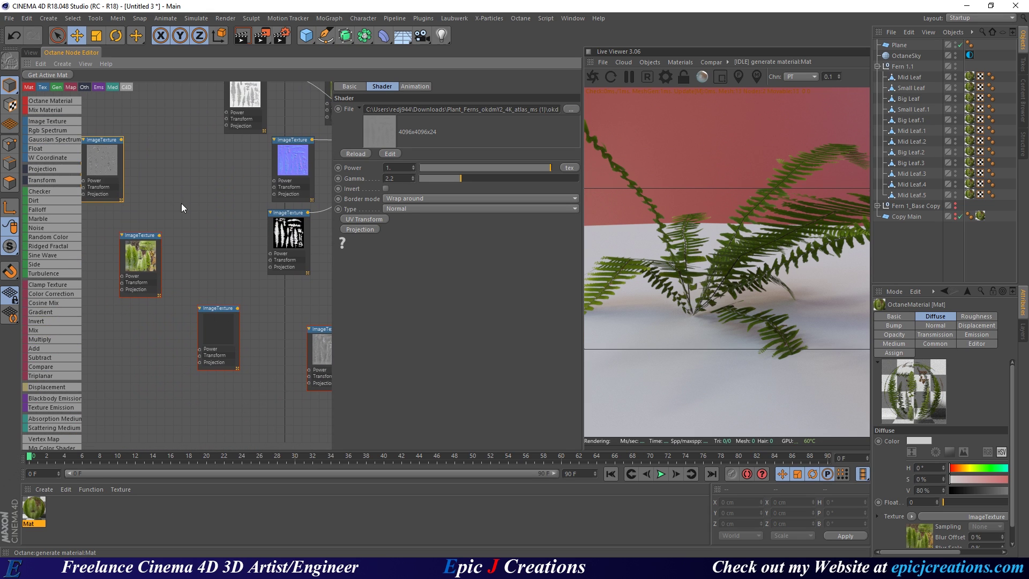
Place the translucency texture node beneath the Mat node and display the material's own settings.
{"action": "middle_click_drag", "start_coordinate": [173, 204], "coordinate": [160, 248]}
{"action": "left_click_drag", "start_coordinate": [99, 299], "coordinate": [175, 237]}
{"action": "middle_click_drag", "start_coordinate": [262, 274], "coordinate": [174, 331]}
{"action": "left_click_drag", "start_coordinate": [93, 298], "coordinate": [271, 346]}
{"action": "left_click", "coordinate": [320, 377]}
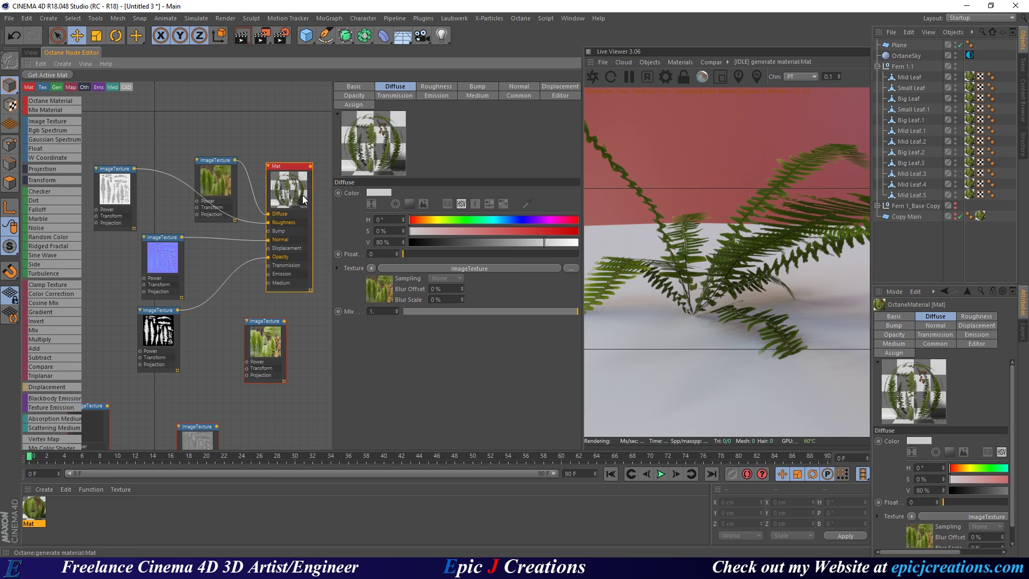
{"action": "left_click_drag", "start_coordinate": [295, 184], "coordinate": [295, 185]}
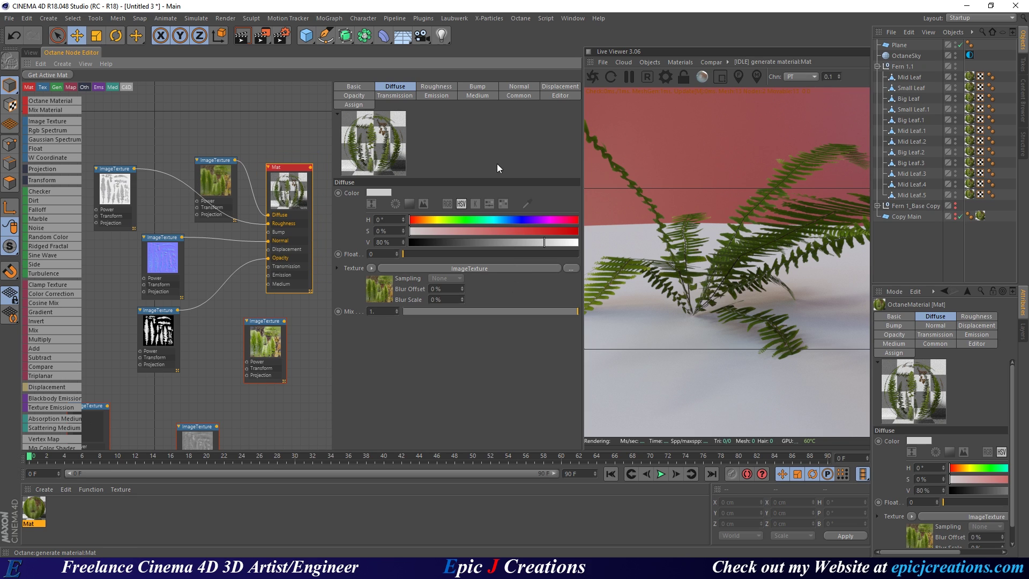
Start the live render and connect the translucency texture to the Mat node's Transmission input.
{"action": "left_click", "coordinate": [356, 87]}
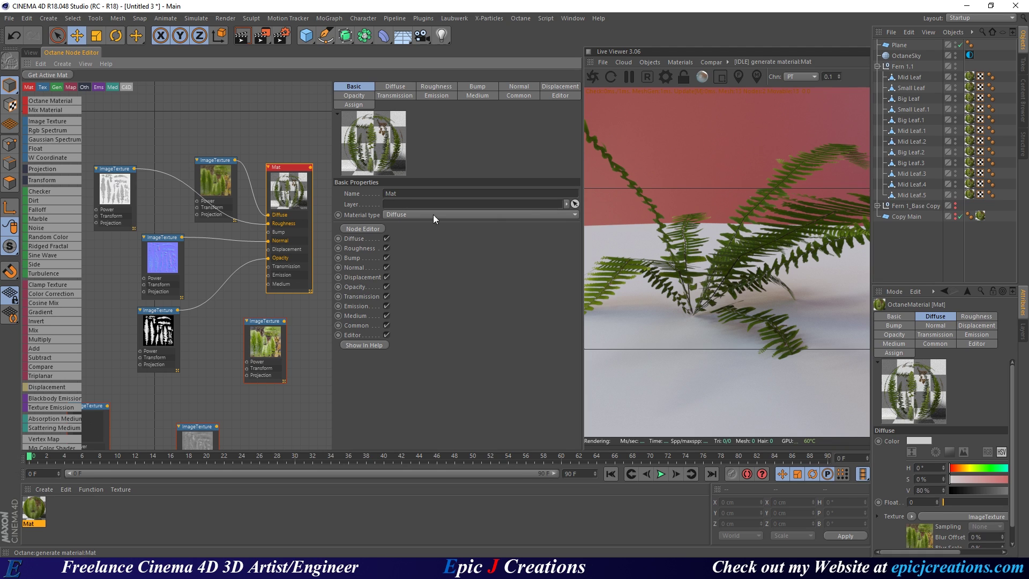
{"action": "left_click", "coordinate": [592, 76]}
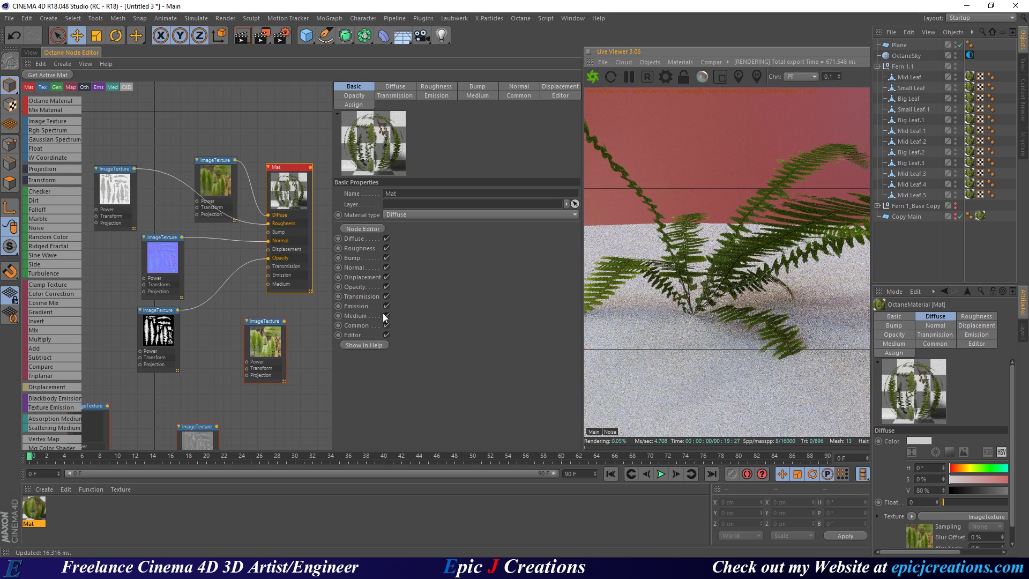
{"action": "left_click", "coordinate": [271, 352]}
{"action": "scroll", "coordinate": [231, 343], "scroll_direction": "up", "scroll_amount": 4}
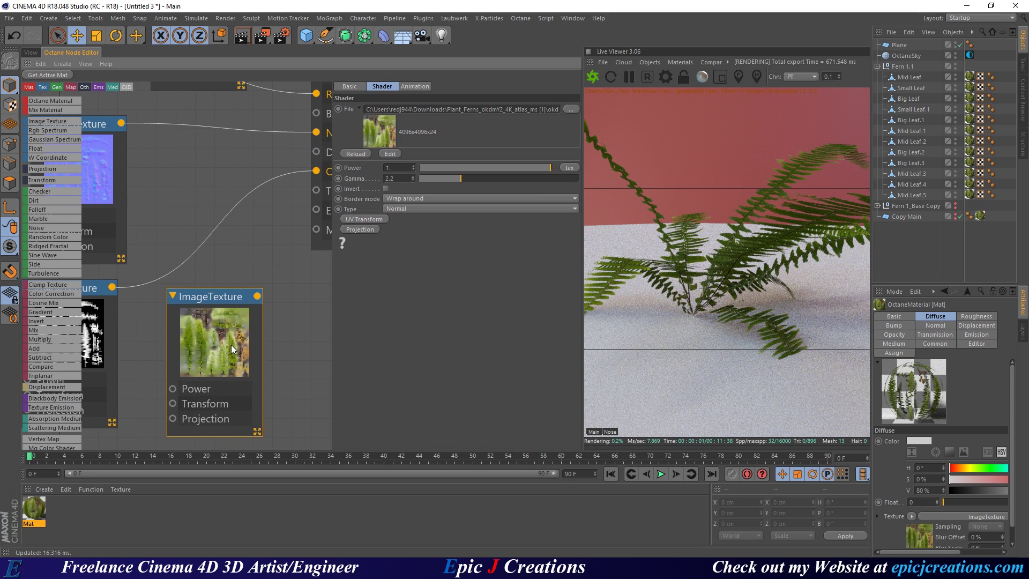
{"action": "middle_click_drag", "start_coordinate": [298, 337], "coordinate": [204, 349]}
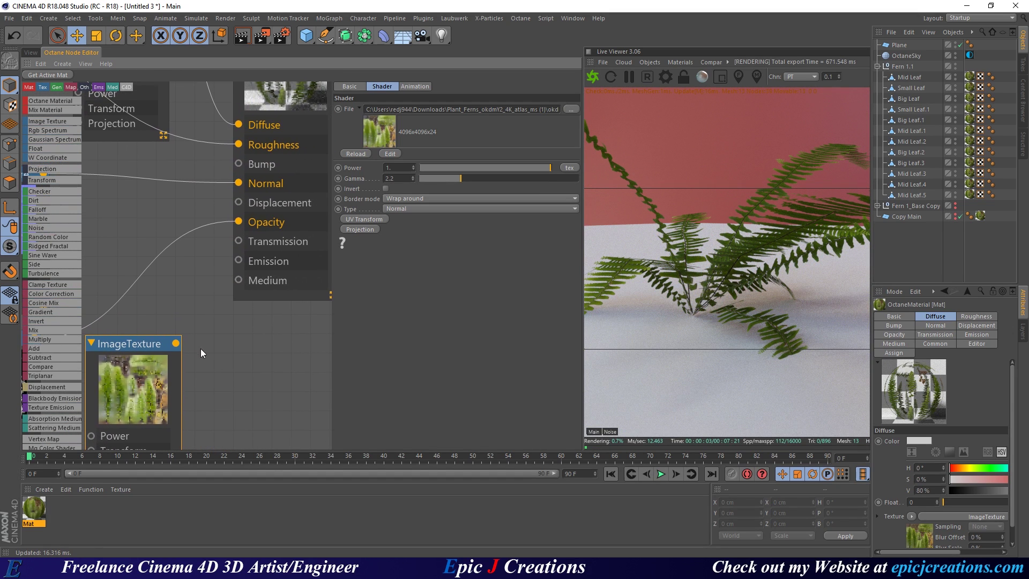
{"action": "left_click_drag", "start_coordinate": [176, 343], "coordinate": [238, 246]}
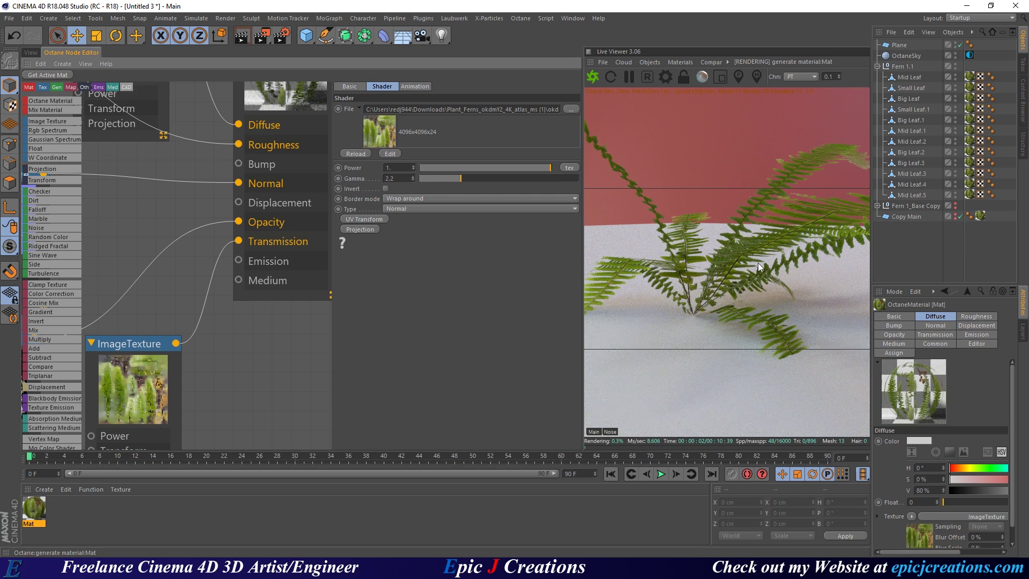
Disconnect the translucency texture from the Transmission input and reconnect it to compare the fern render.
{"action": "left_click_drag", "start_coordinate": [238, 242], "coordinate": [323, 379]}
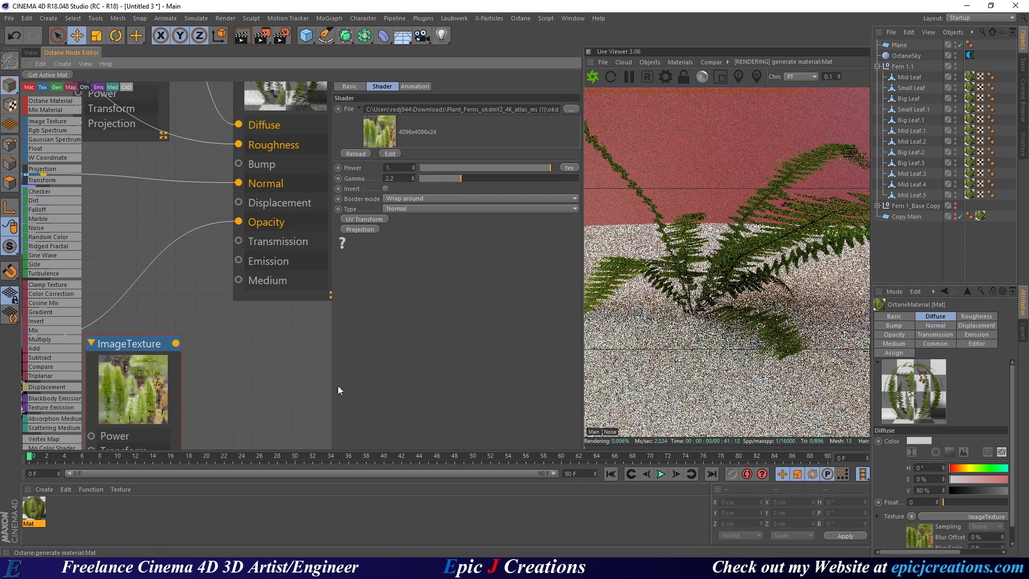
{"action": "left_click_drag", "start_coordinate": [186, 341], "coordinate": [238, 241]}
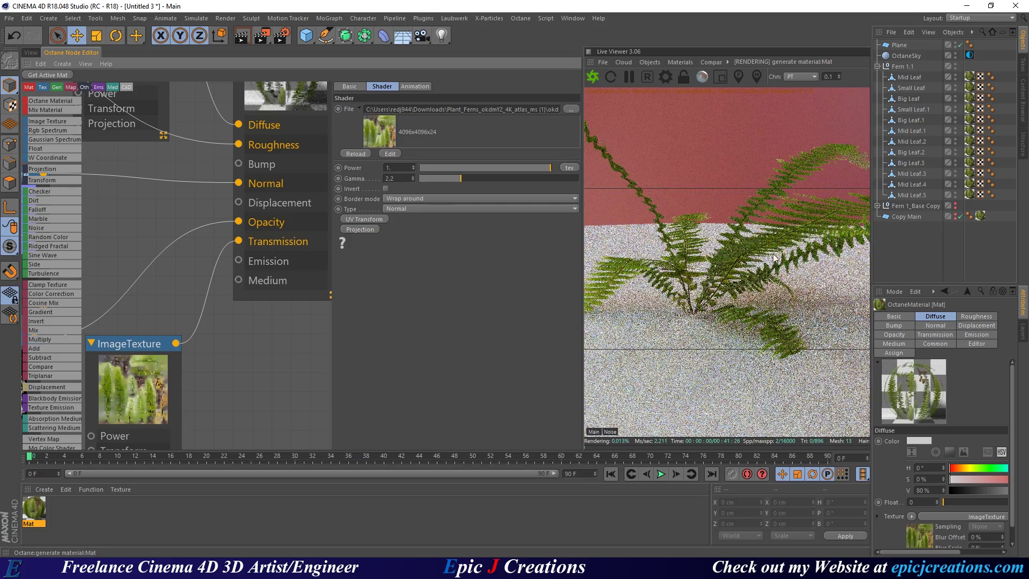
{"action": "mouse_move", "coordinate": [699, 268]}
{"action": "left_mouse_down"}
{"action": "mouse_move", "coordinate": [735, 294]}
{"action": "mouse_move", "coordinate": [684, 270]}
{"action": "left_mouse_up"}
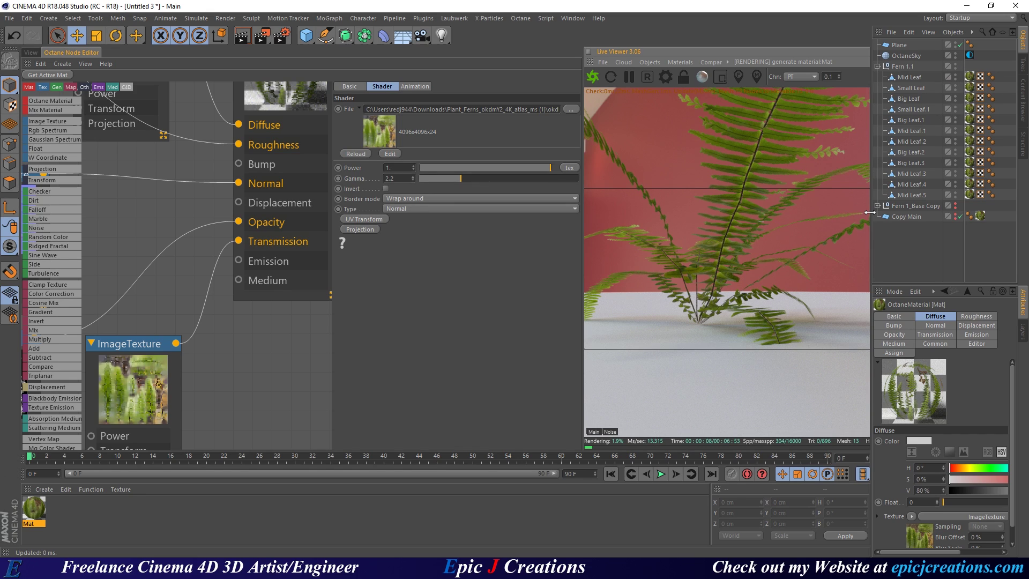
Try an OctaneSky environment texture power of about 5.16 and reset the power to 1.
{"action": "left_click", "coordinate": [968, 55]}
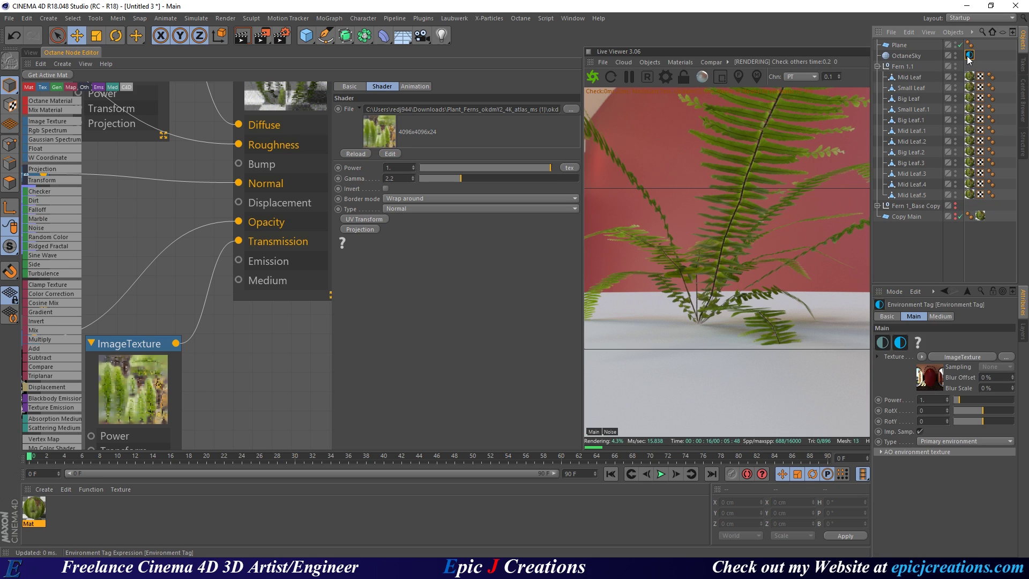
{"action": "left_click_drag", "start_coordinate": [873, 389], "coordinate": [816, 391]}
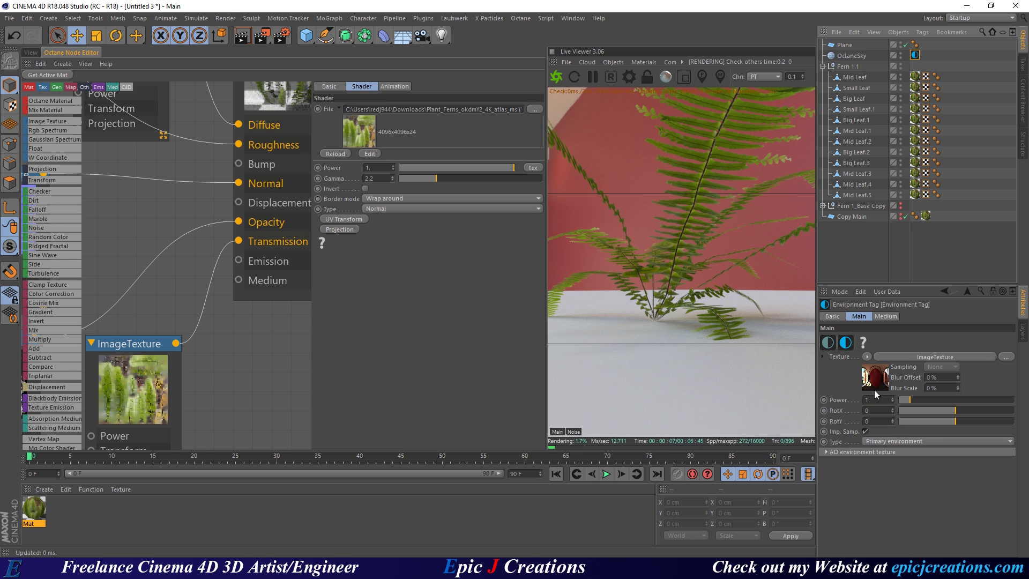
{"action": "left_click_drag", "start_coordinate": [904, 405], "coordinate": [958, 420]}
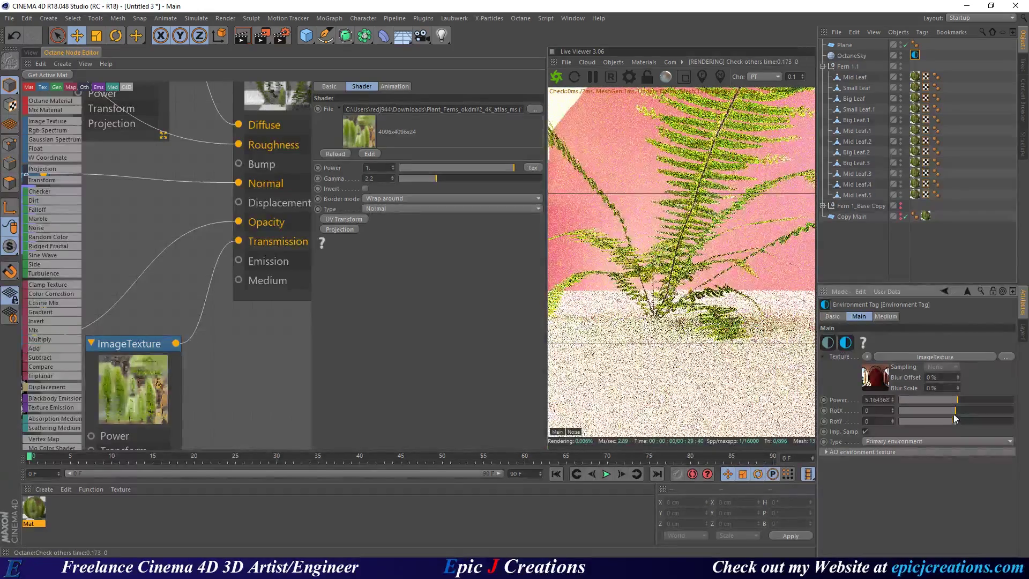
{"action": "left_click", "coordinate": [866, 400]}
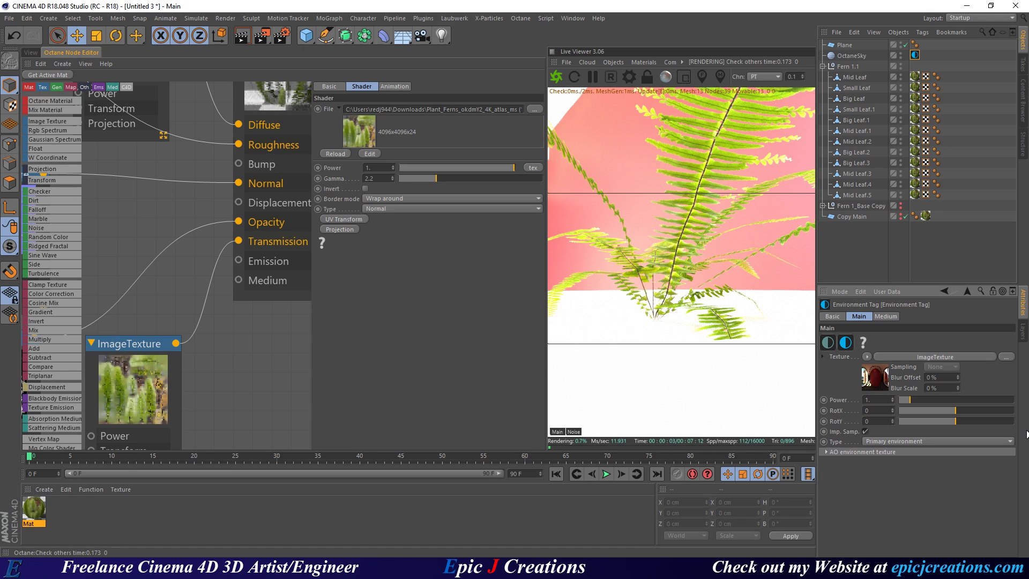
{"action": "key", "text": "Return"}
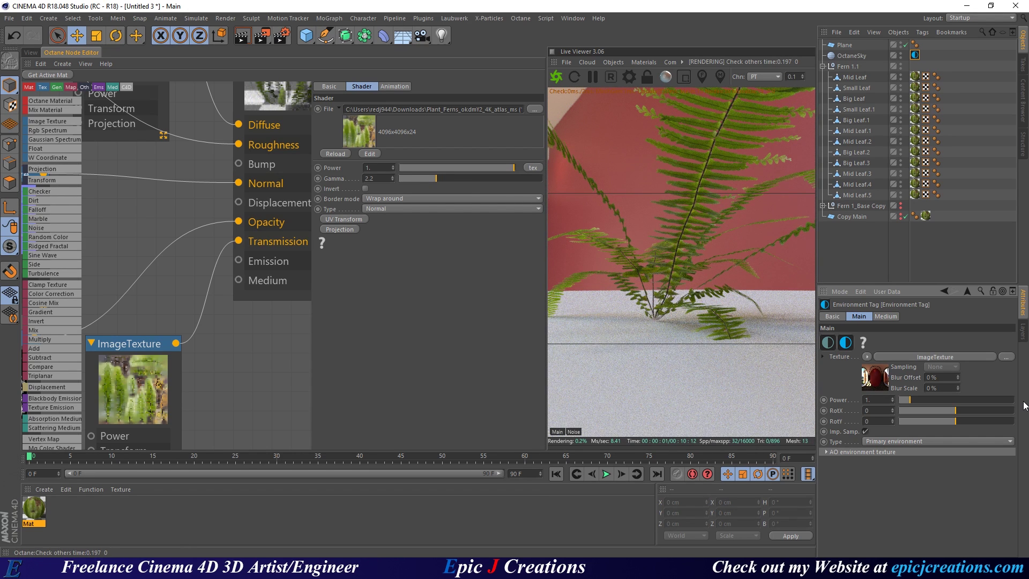
Test the environment power at about 2.2 and at 2, and restore it to 1.
{"action": "left_click", "coordinate": [924, 401]}
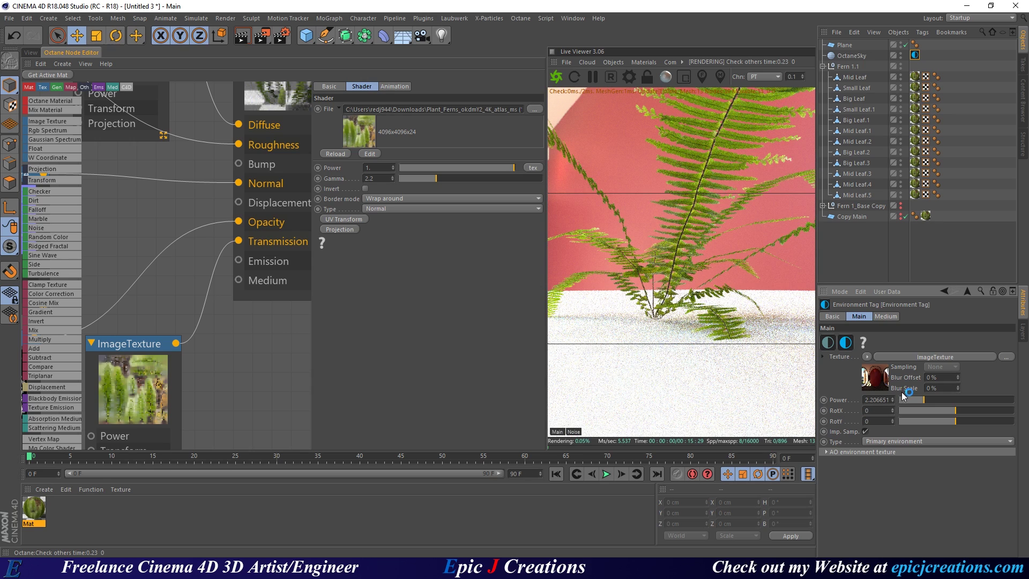
{"action": "double_click", "coordinate": [888, 401]}
{"action": "type", "text": "2"}
{"action": "key", "text": "Return"}
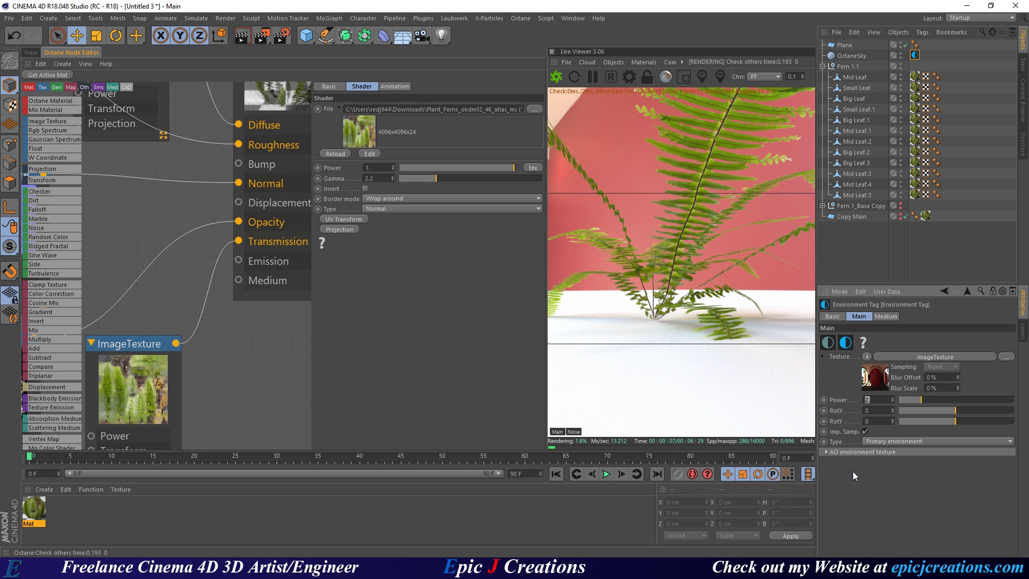
{"action": "type", "text": "1"}
{"action": "key", "text": "Return"}
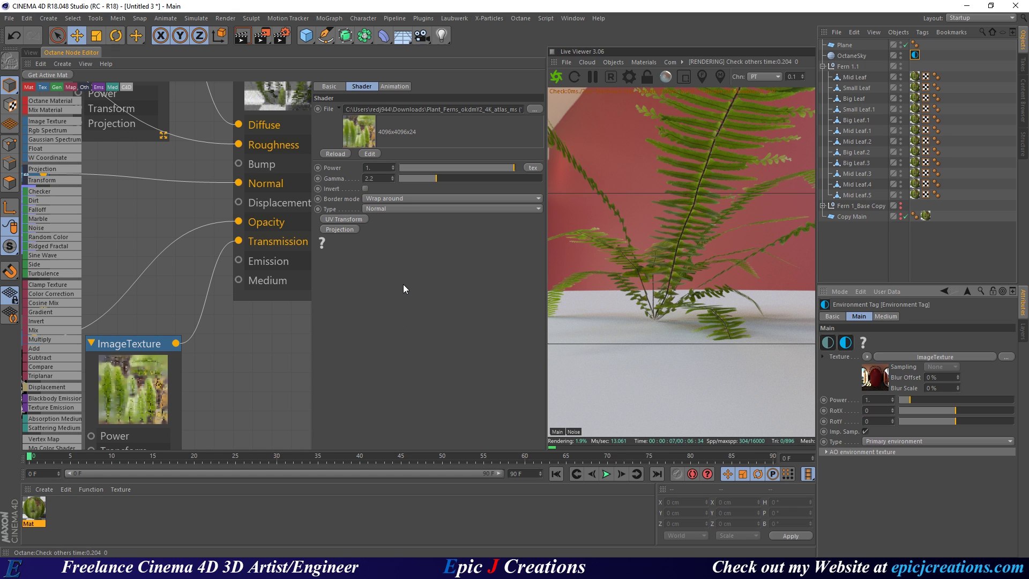
Frame a fern leaf close up in the live render and set the normal map texture's Power to 2.
{"action": "scroll", "coordinate": [248, 339], "scroll_direction": "down", "scroll_amount": 3}
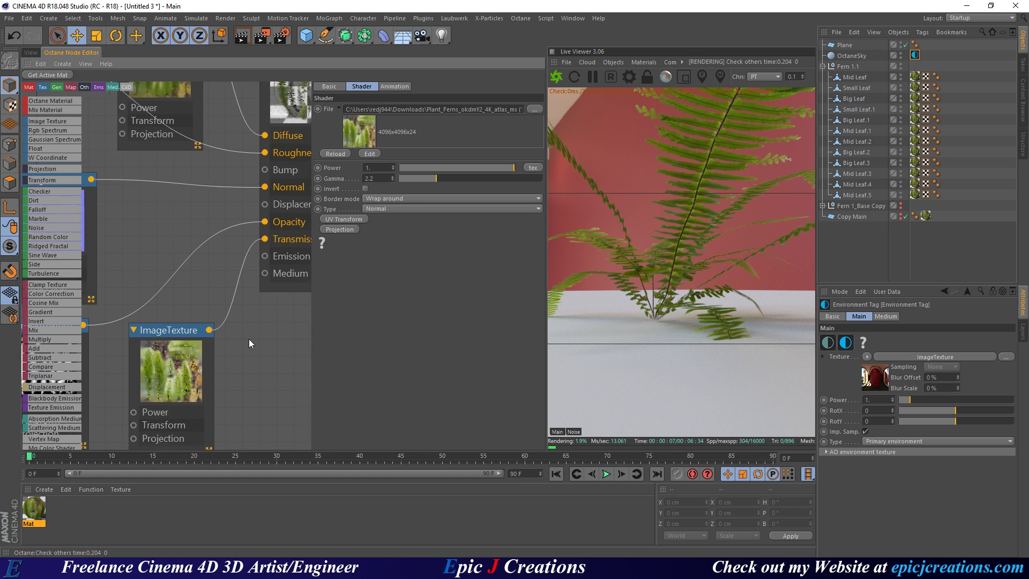
{"action": "left_click_drag", "start_coordinate": [162, 355], "coordinate": [143, 359]}
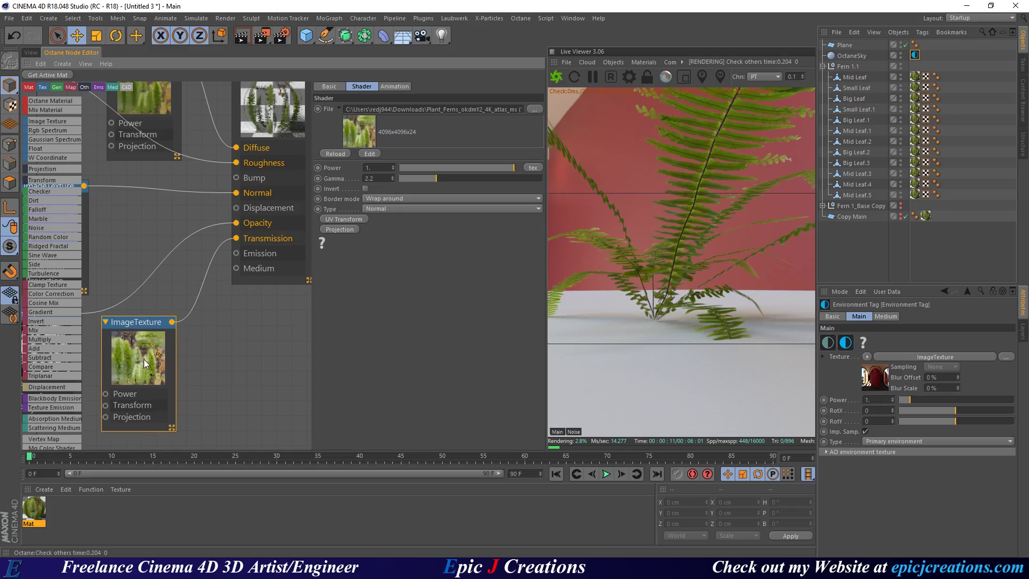
{"action": "left_click_drag", "start_coordinate": [656, 313], "coordinate": [695, 259], "text": "alt"}
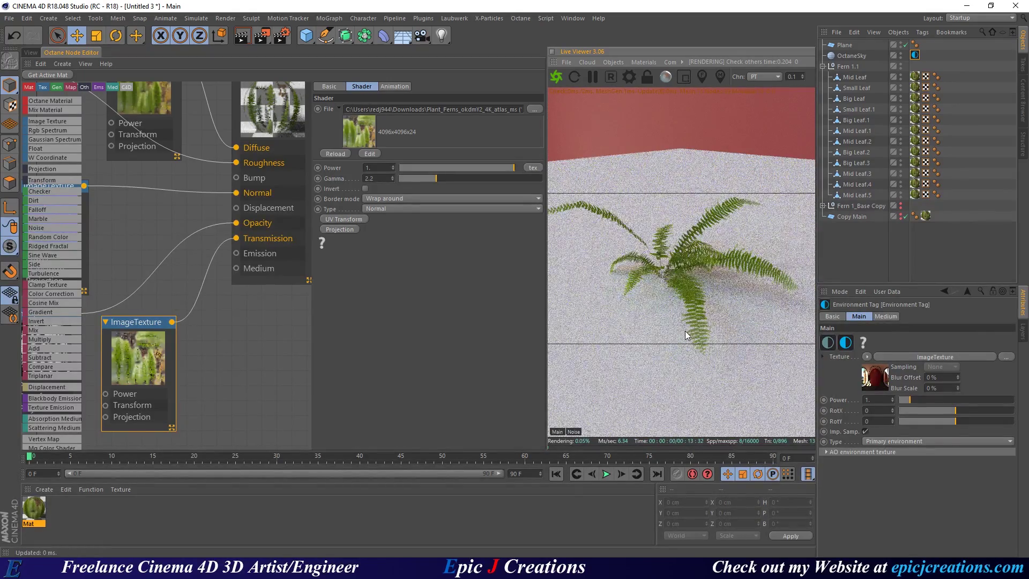
{"action": "scroll", "coordinate": [692, 298], "scroll_direction": "up", "scroll_amount": 2}
{"action": "scroll", "coordinate": [678, 304], "scroll_direction": "up", "scroll_amount": 2}
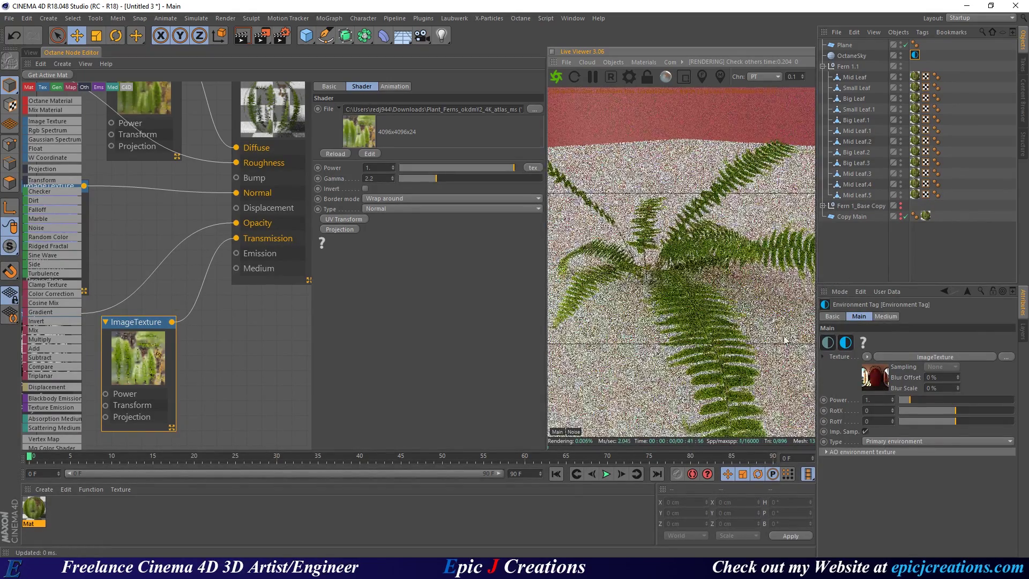
{"action": "scroll", "coordinate": [780, 337], "scroll_direction": "up", "scroll_amount": 3}
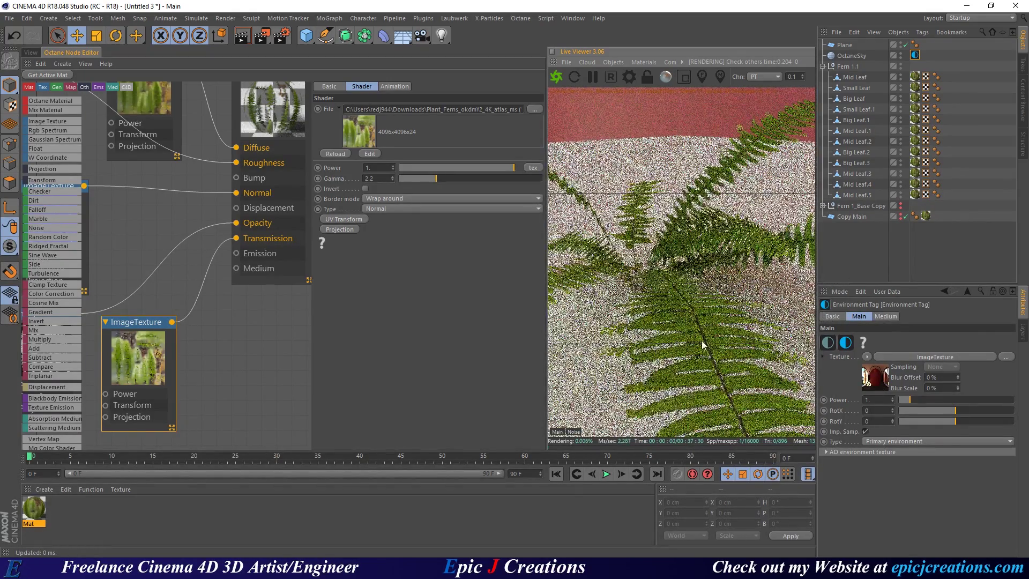
{"action": "scroll", "coordinate": [691, 273], "scroll_direction": "up", "scroll_amount": 4}
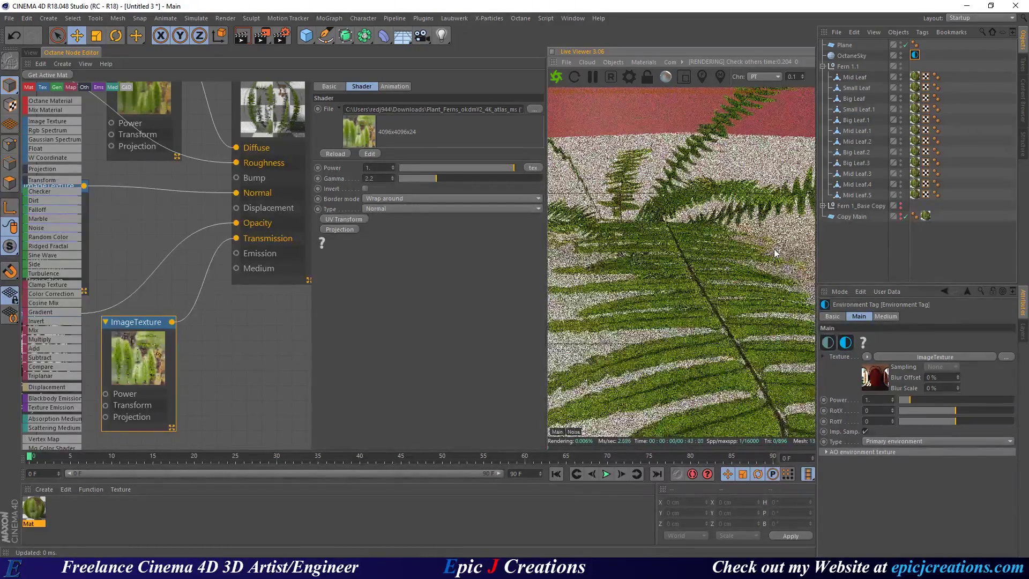
{"action": "middle_click_drag", "start_coordinate": [258, 295], "coordinate": [200, 286]}
{"action": "left_click", "coordinate": [200, 286]}
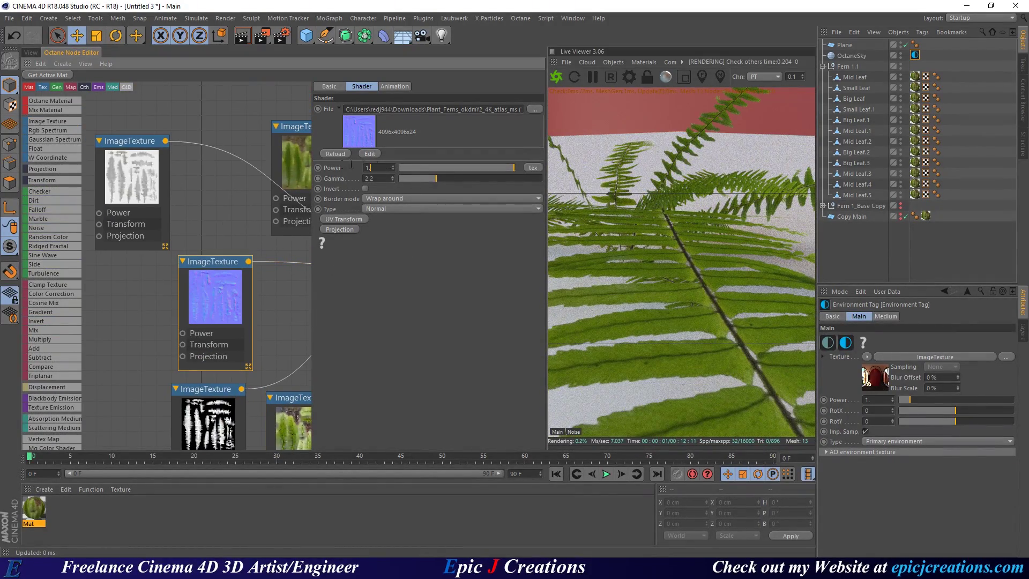
{"action": "type", "text": "2"}
{"action": "key", "text": "Return"}
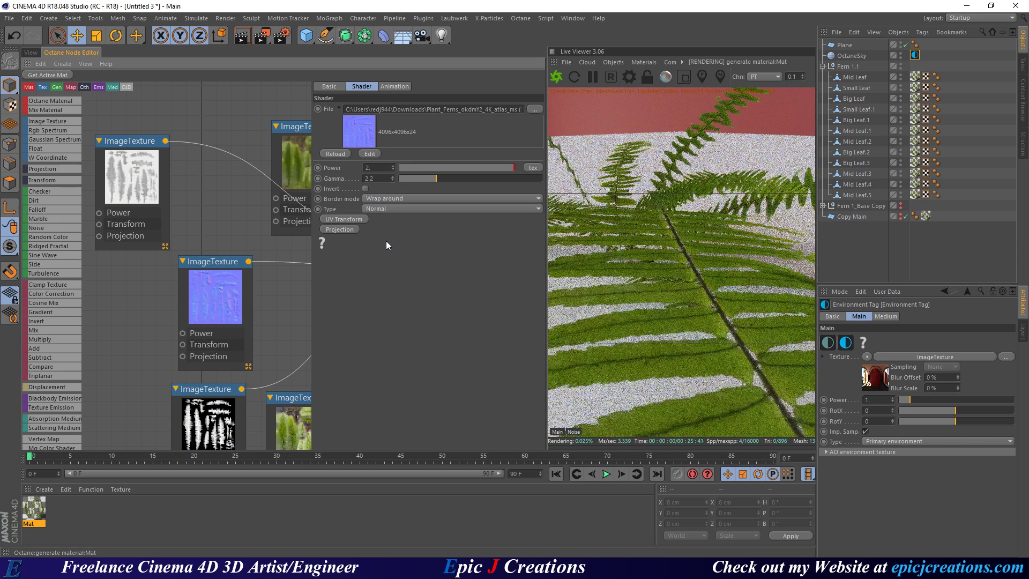
Try the normal map texture at a Power of 8 and set it back to 1.
{"action": "middle_click_drag", "start_coordinate": [343, 284], "coordinate": [188, 266]}
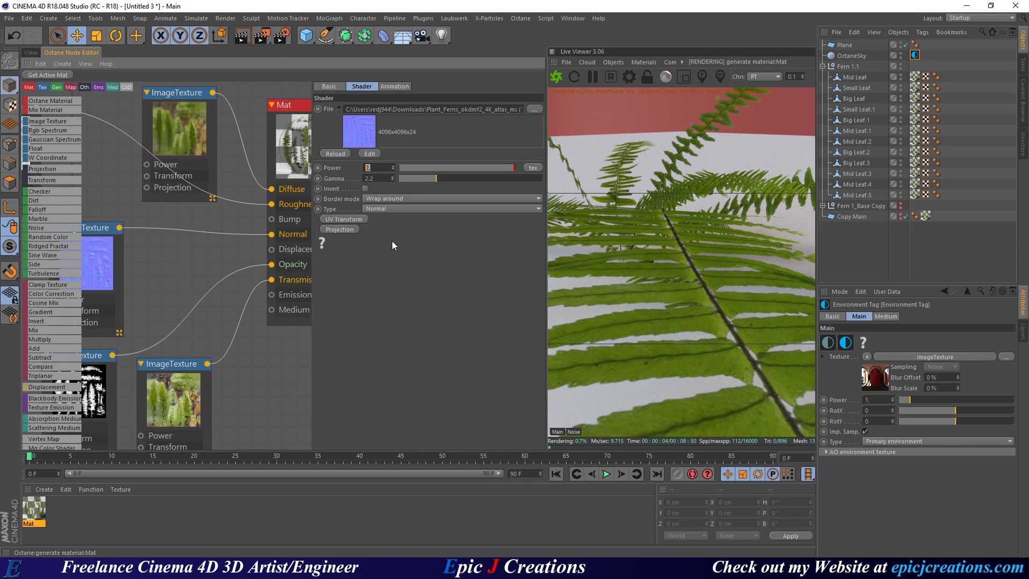
{"action": "type", "text": "8"}
{"action": "key", "text": "Return"}
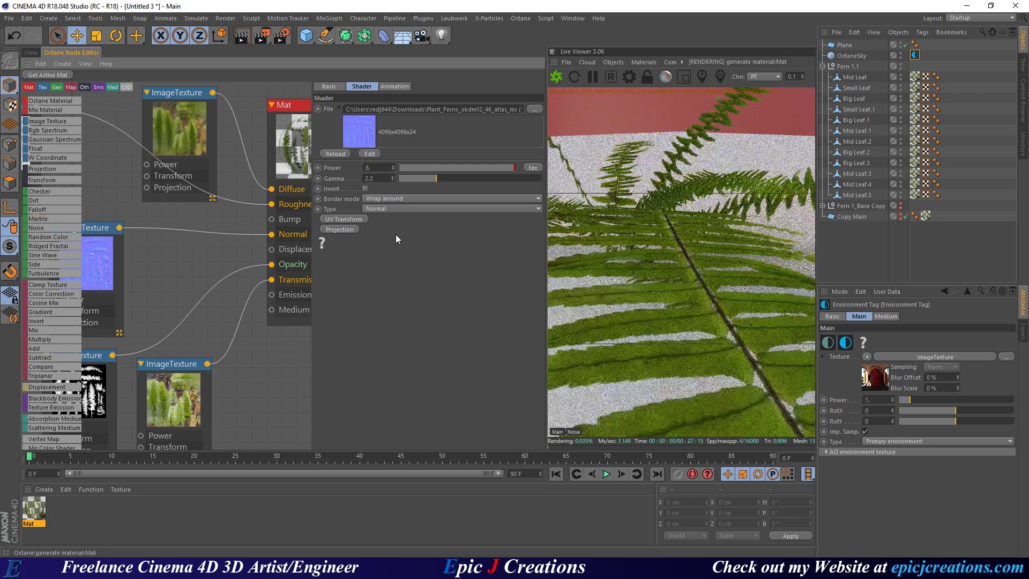
{"action": "left_click_drag", "start_coordinate": [742, 335], "coordinate": [729, 375]}
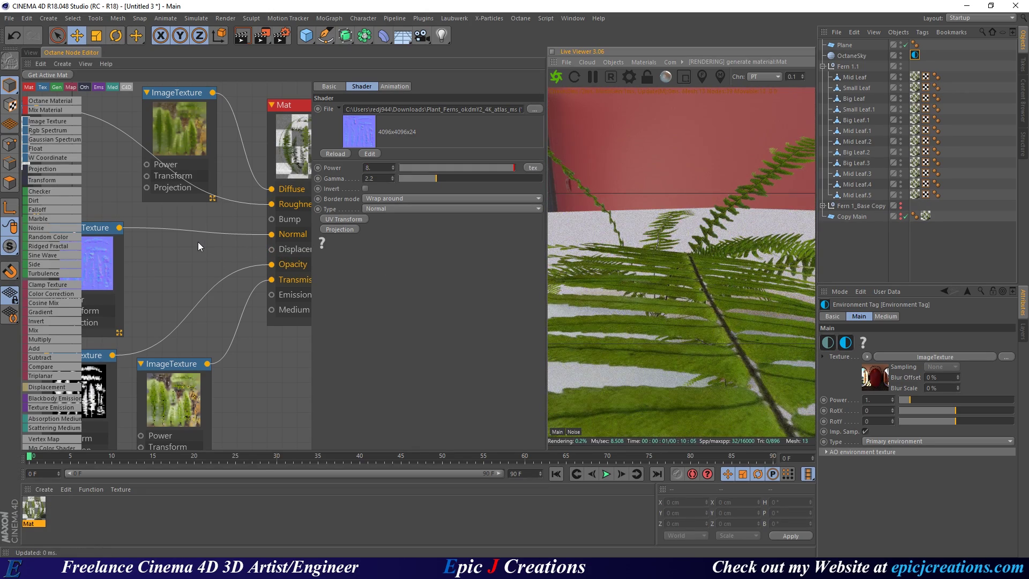
{"action": "left_click", "coordinate": [376, 168]}
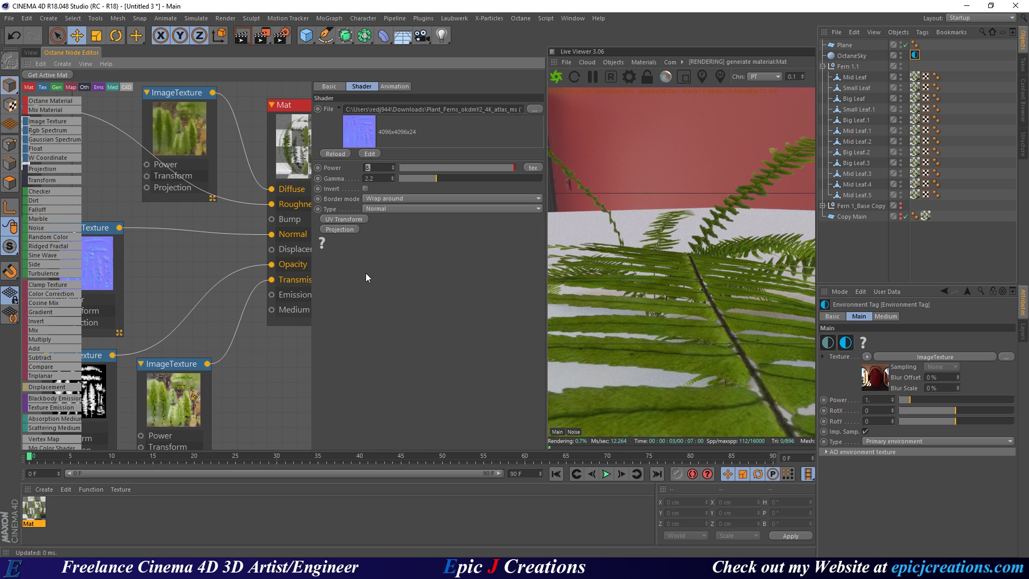
{"action": "type", "text": "1"}
{"action": "key", "text": "Return"}
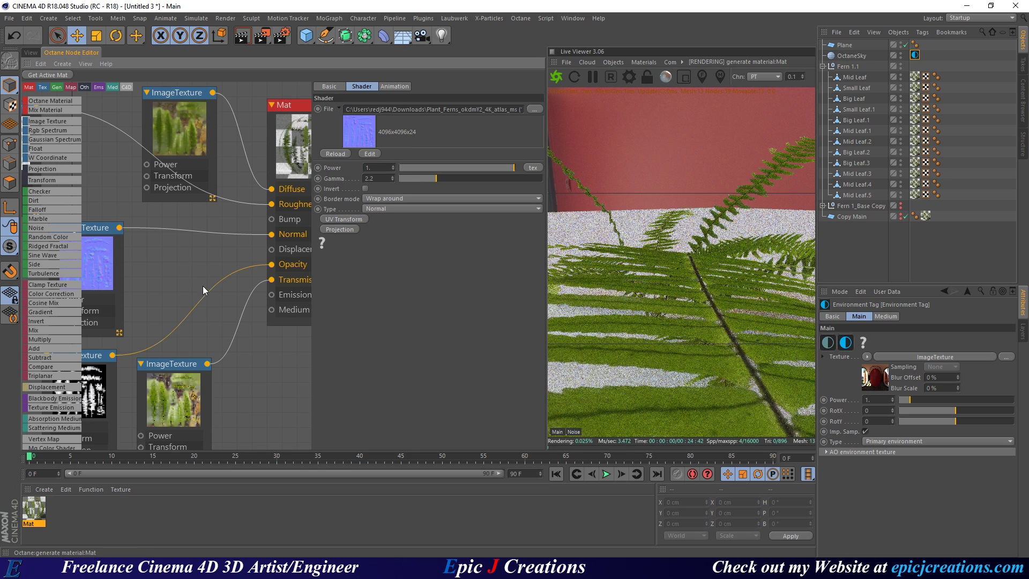
Add a Subdivision Surface object and nest the Fern 1.1 group inside it.
{"action": "scroll", "coordinate": [210, 240], "scroll_direction": "down", "scroll_amount": 3}
{"action": "scroll", "coordinate": [252, 307], "scroll_direction": "down", "scroll_amount": 5}
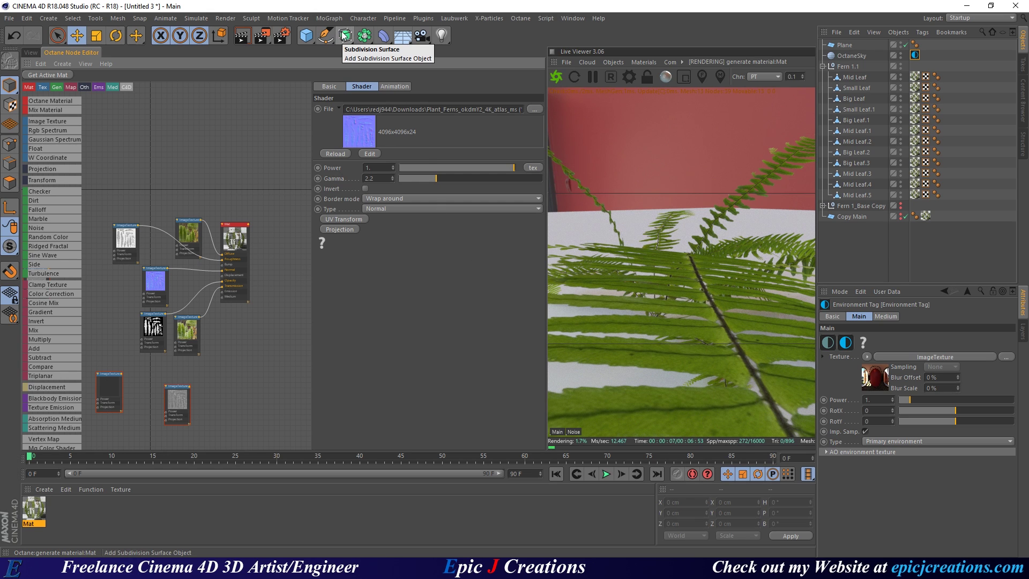
{"action": "left_click", "coordinate": [344, 36]}
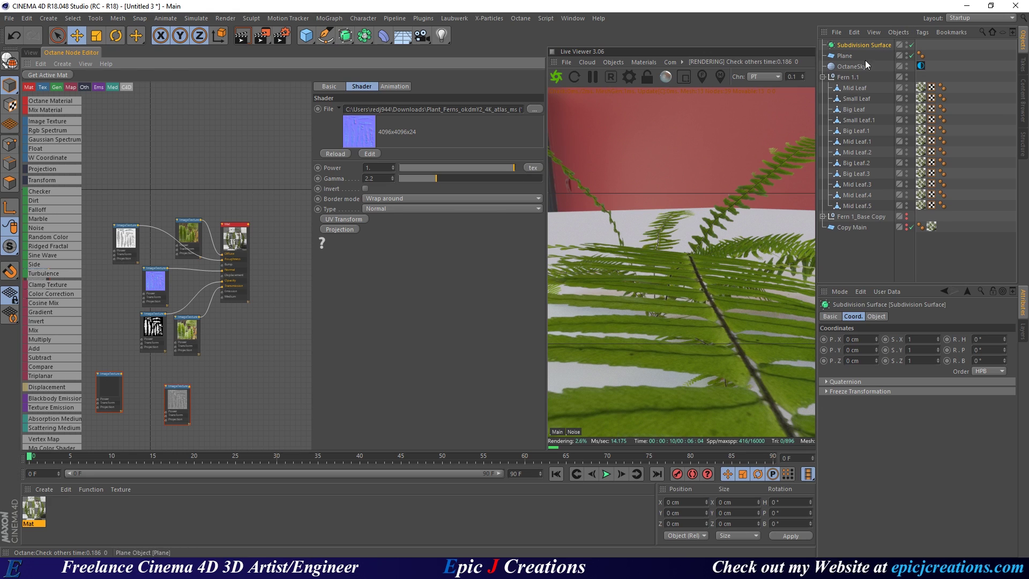
{"action": "left_click_drag", "start_coordinate": [849, 80], "coordinate": [849, 44]}
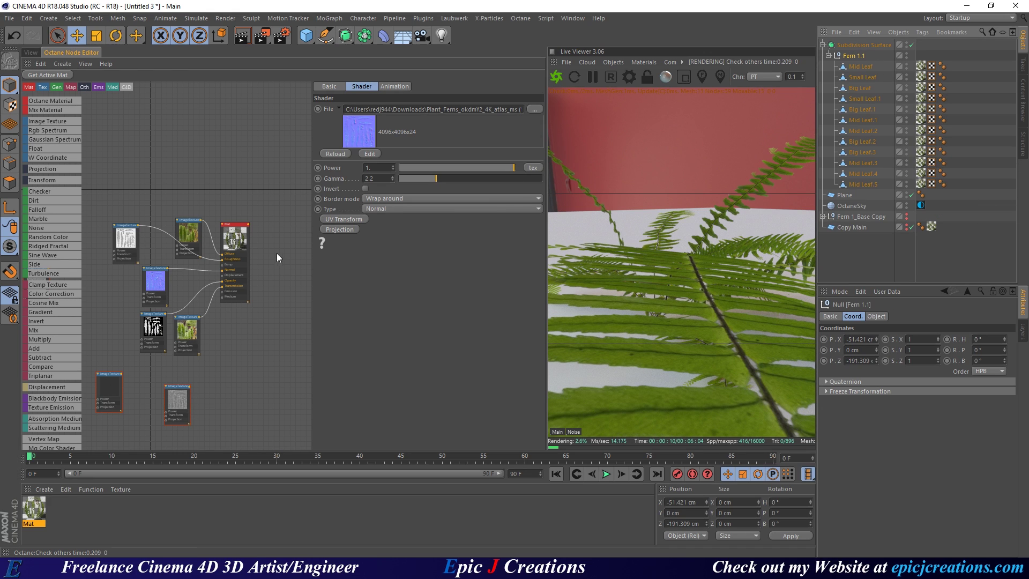
Show the fern in the perspective viewport and disable the Subdivision Surface.
{"action": "left_click", "coordinate": [30, 52]}
{"action": "scroll", "coordinate": [266, 226], "scroll_direction": "down", "scroll_amount": 3}
{"action": "left_click_drag", "start_coordinate": [266, 226], "coordinate": [288, 280], "text": "alt"}
{"action": "scroll", "coordinate": [179, 172], "scroll_direction": "up", "scroll_amount": 5}
{"action": "left_click", "coordinate": [866, 46]}
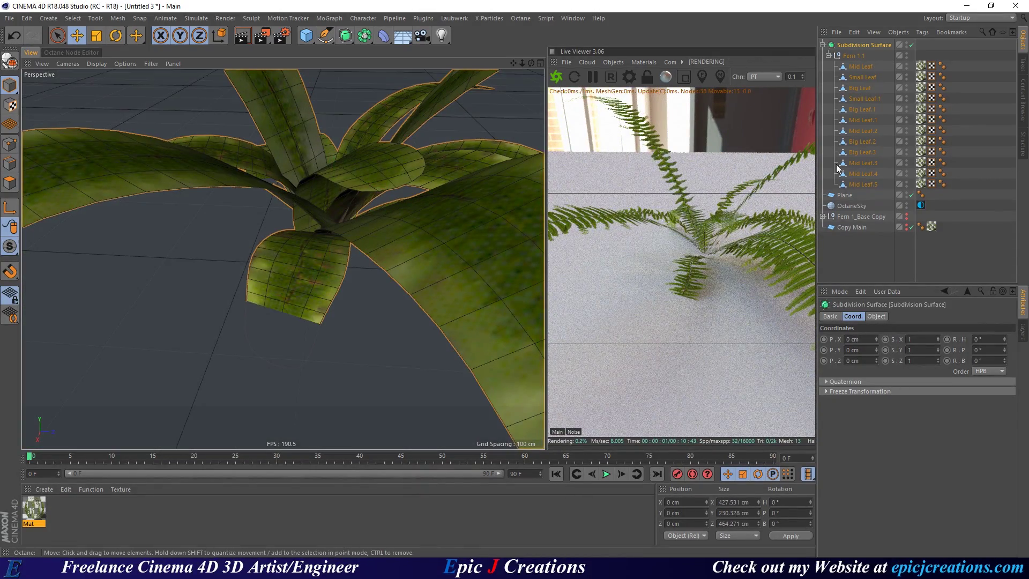
{"action": "left_click", "coordinate": [912, 44]}
Select the small lower leaf Mid Leaf.5 and rotate the points near its outer end to reshape its bend.
{"action": "left_click", "coordinate": [298, 280]}
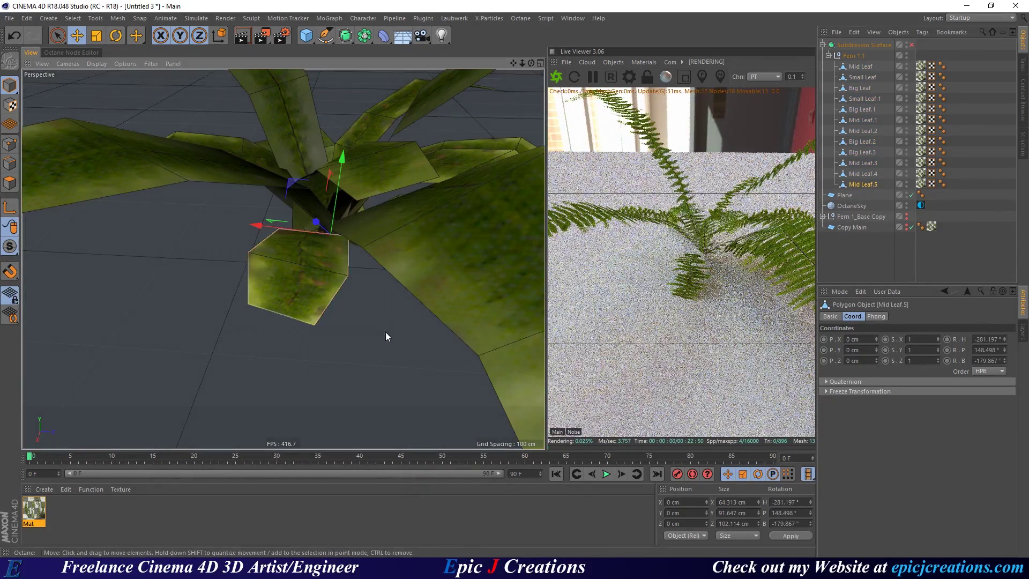
{"action": "key", "text": "r"}
{"action": "left_click_drag", "start_coordinate": [356, 278], "coordinate": [284, 239]}
{"action": "key", "text": "Return"}
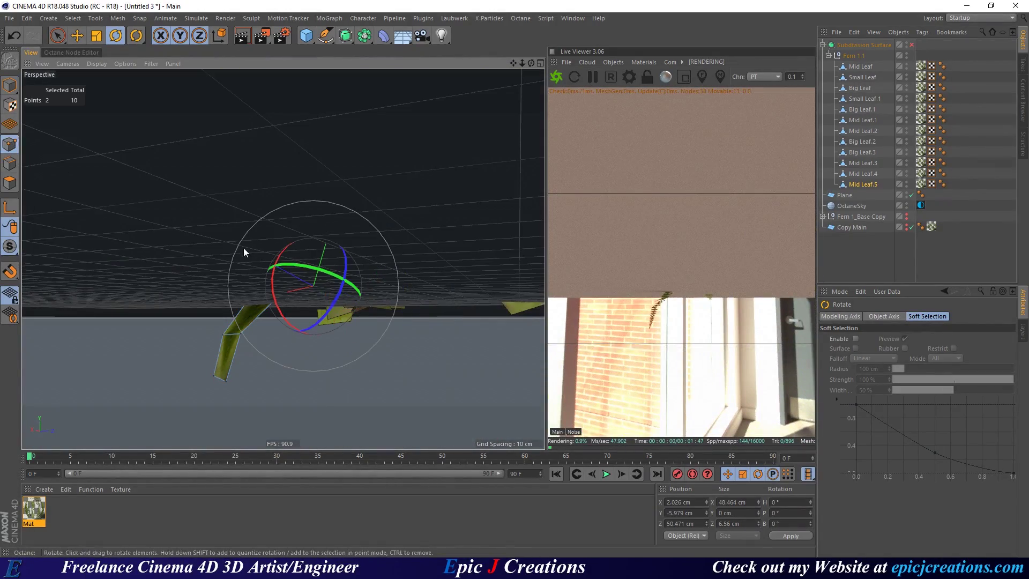
{"action": "key", "text": "9"}
{"action": "mouse_move", "coordinate": [248, 337]}
{"action": "left_mouse_down"}
{"action": "mouse_move", "coordinate": [257, 328]}
{"action": "mouse_move", "coordinate": [214, 300]}
{"action": "mouse_move", "coordinate": [199, 218]}
{"action": "mouse_move", "coordinate": [303, 266]}
{"action": "mouse_move", "coordinate": [257, 184]}
{"action": "mouse_move", "coordinate": [317, 252]}
{"action": "left_mouse_up"}
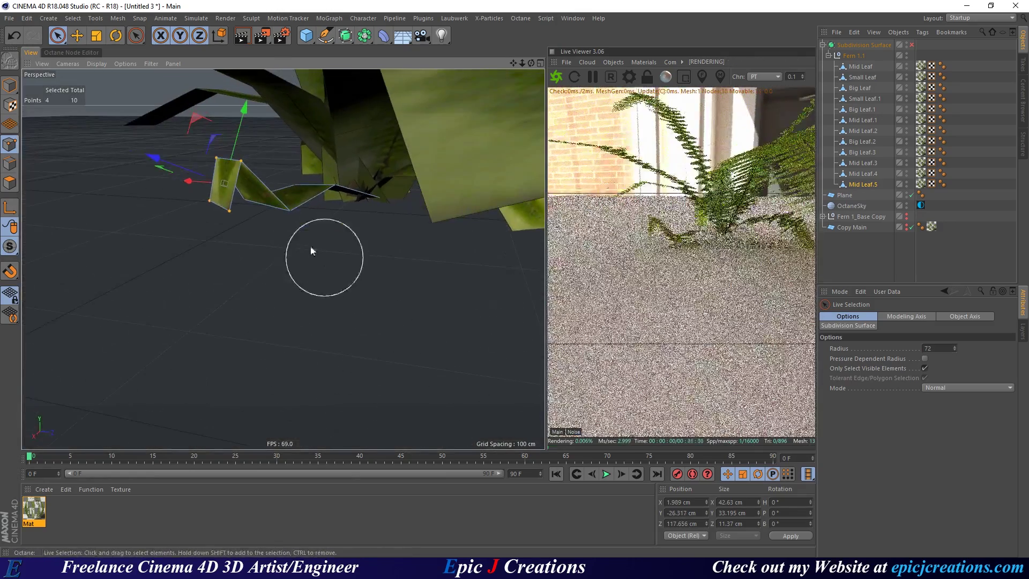
{"action": "key", "text": "r"}
{"action": "left_click_drag", "start_coordinate": [186, 160], "coordinate": [275, 197]}
Raise the two middle point pairs of Mid Leaf.5 and lower its tip pair to even out the leaf's curve.
{"action": "scroll", "coordinate": [275, 197], "scroll_direction": "up", "scroll_amount": 4}
{"action": "key", "text": "space"}
{"action": "left_click", "coordinate": [292, 222]}
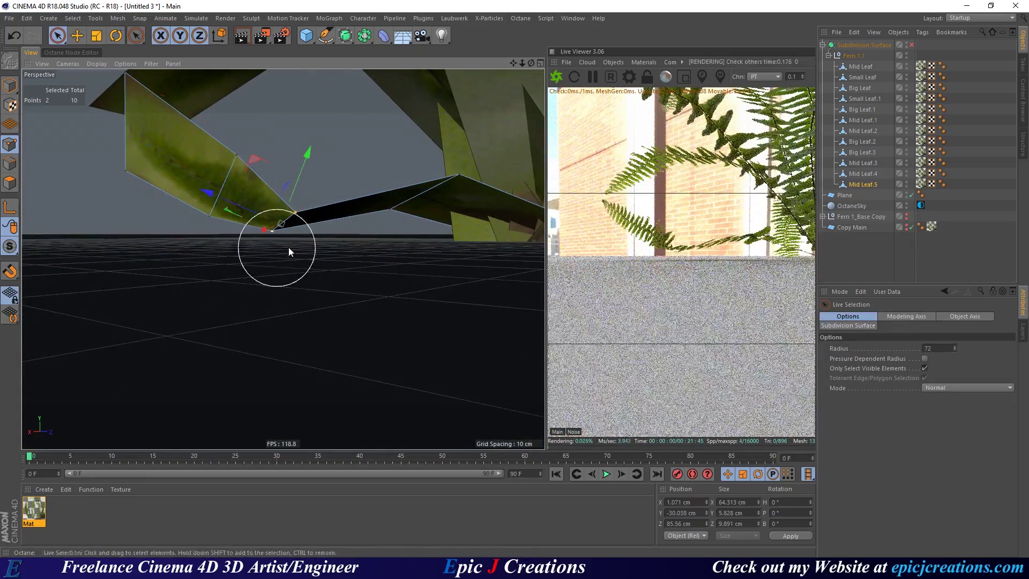
{"action": "left_click_drag", "start_coordinate": [257, 160], "coordinate": [284, 101]}
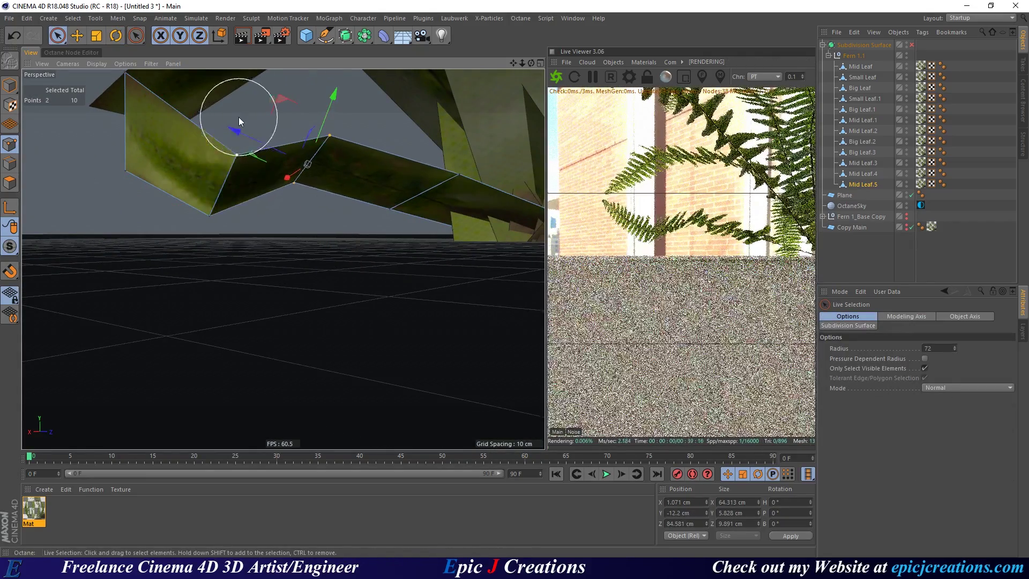
{"action": "left_click", "coordinate": [202, 229]}
{"action": "left_click_drag", "start_coordinate": [195, 120], "coordinate": [183, 85]}
{"action": "left_click_drag", "start_coordinate": [121, 191], "coordinate": [129, 105]}
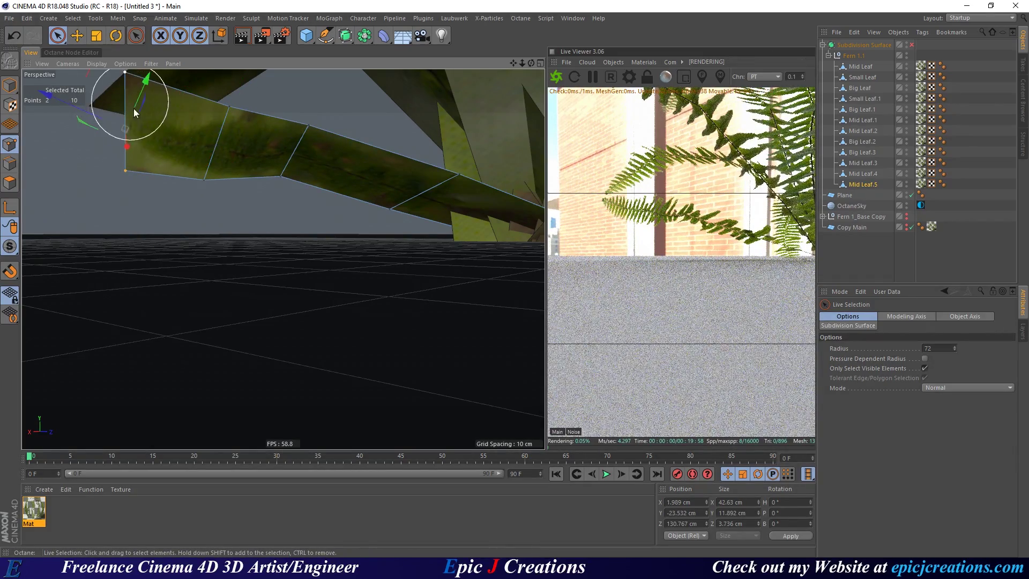
{"action": "middle_click_drag", "start_coordinate": [130, 101], "coordinate": [198, 173], "text": "alt"}
{"action": "left_click_drag", "start_coordinate": [155, 132], "coordinate": [160, 161]}
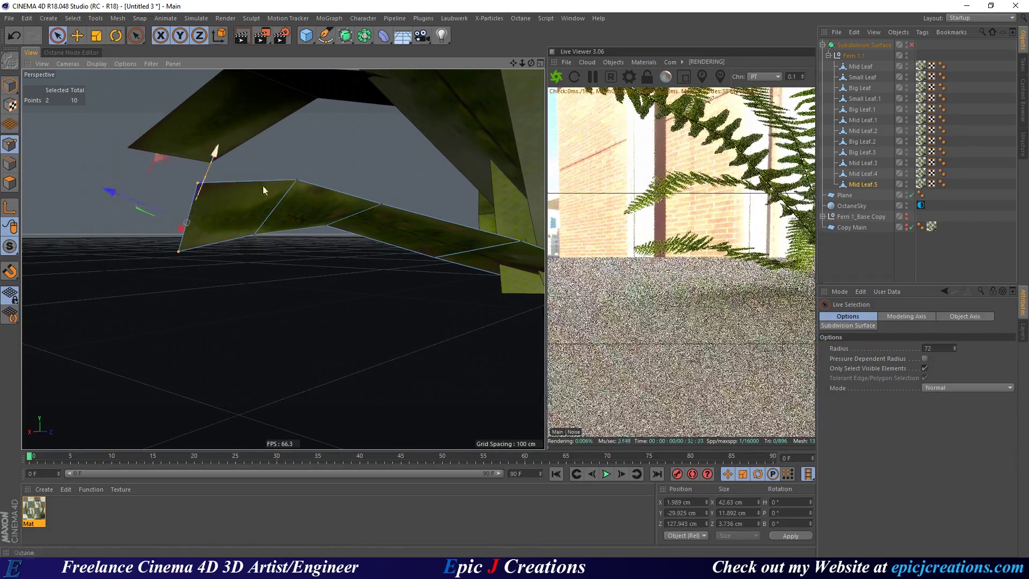
Turn the Subdivision Surface back on and view the whole smoothed fern.
{"action": "left_click_drag", "start_coordinate": [231, 184], "coordinate": [398, 269], "text": "alt"}
{"action": "key", "text": "ctrl+s"}
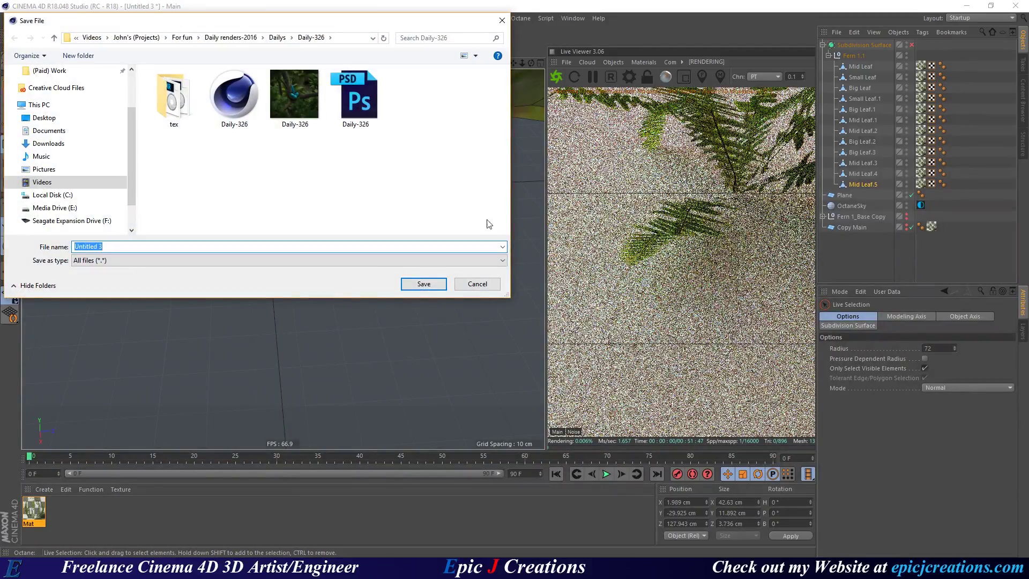
{"action": "left_click", "coordinate": [477, 284]}
{"action": "key", "text": "ctrl+z"}
{"action": "left_click_drag", "start_coordinate": [503, 194], "coordinate": [331, 252], "text": "alt"}
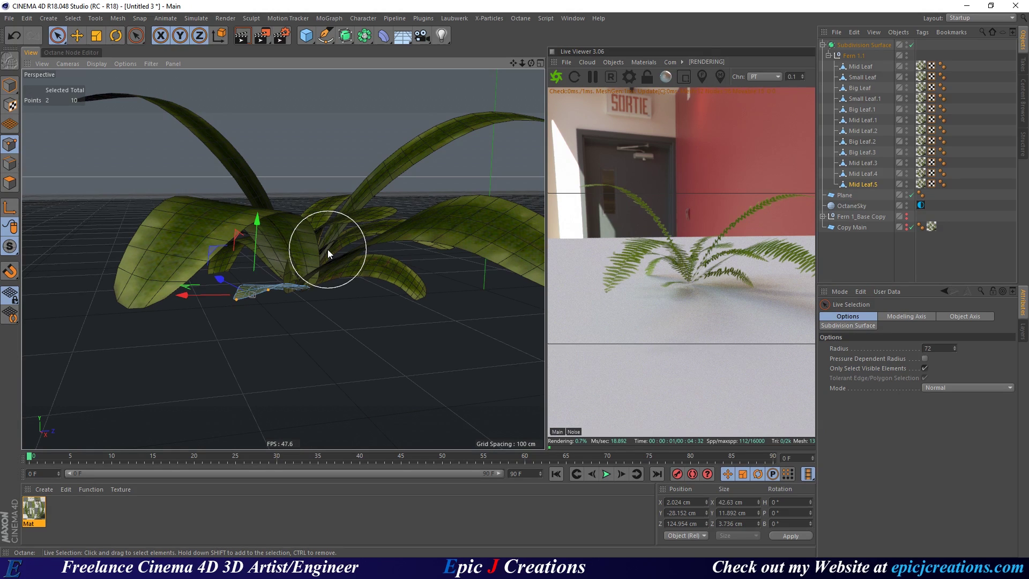
Open the fern material Mat in the Octane Node Editor, widen the graph area, and frame free space around the Mat node.
{"action": "left_click", "coordinate": [32, 510]}
{"action": "double_click", "coordinate": [32, 510]}
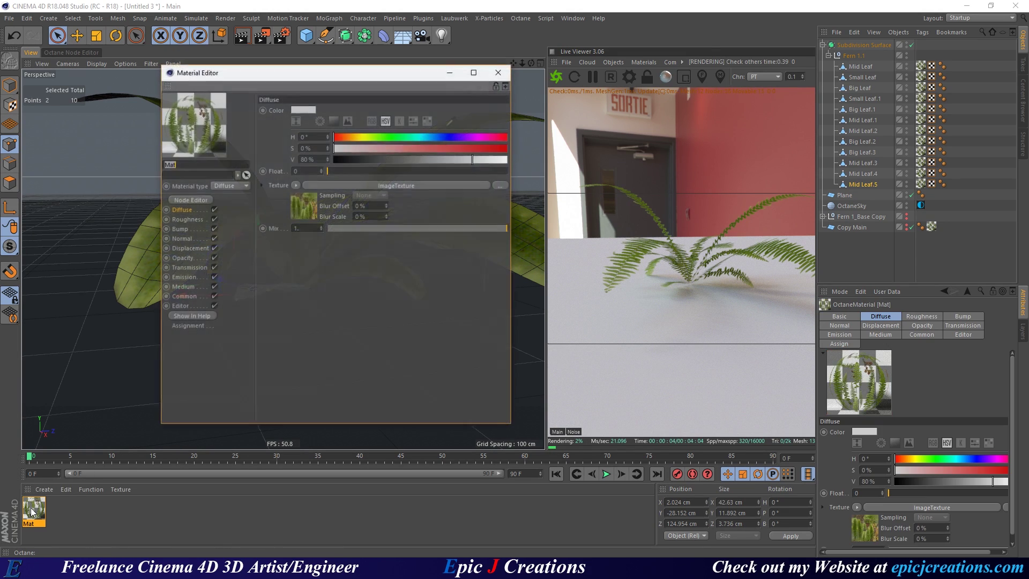
{"action": "left_click", "coordinate": [498, 71]}
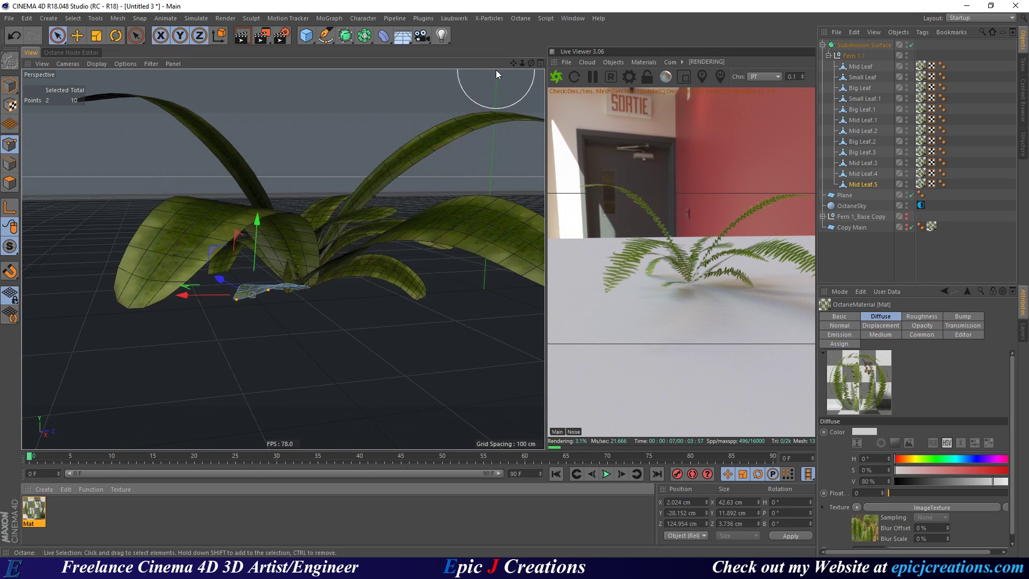
{"action": "left_click", "coordinate": [71, 51]}
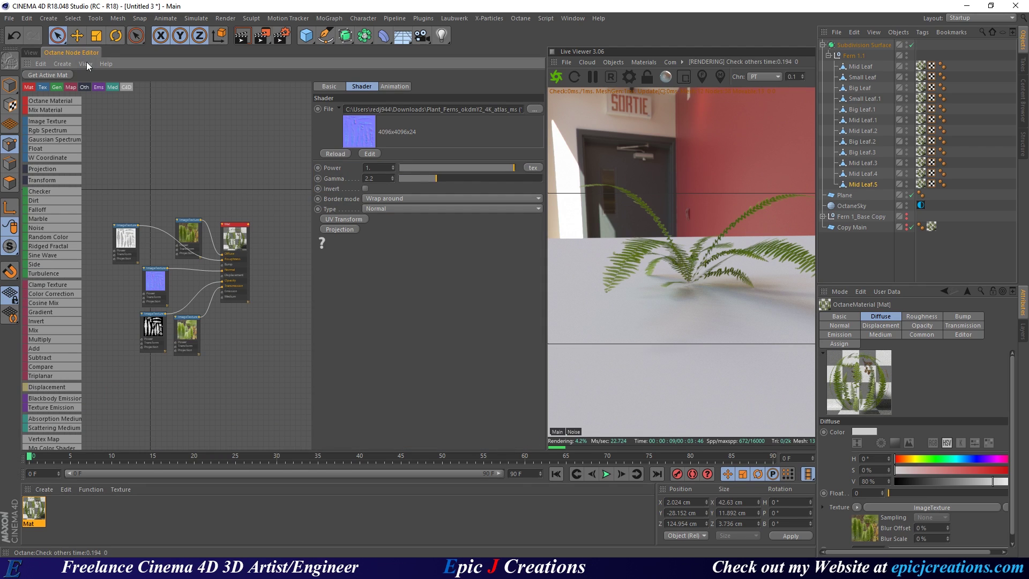
{"action": "middle_click_drag", "start_coordinate": [246, 339], "coordinate": [278, 316]}
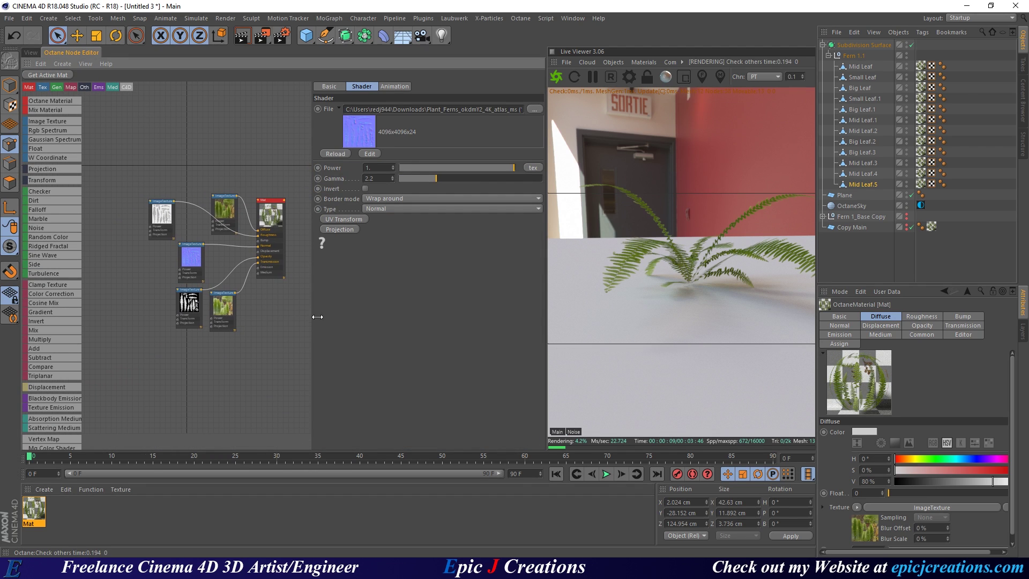
{"action": "left_click_drag", "start_coordinate": [310, 315], "coordinate": [377, 316]}
{"action": "scroll", "coordinate": [273, 290], "scroll_direction": "up", "scroll_amount": 5}
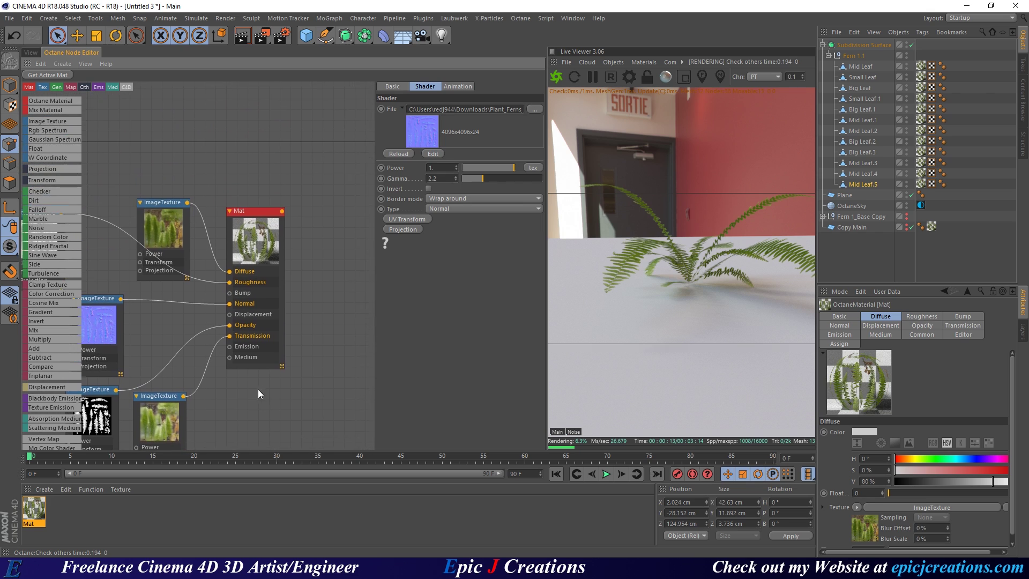
{"action": "middle_click_drag", "start_coordinate": [317, 227], "coordinate": [212, 277]}
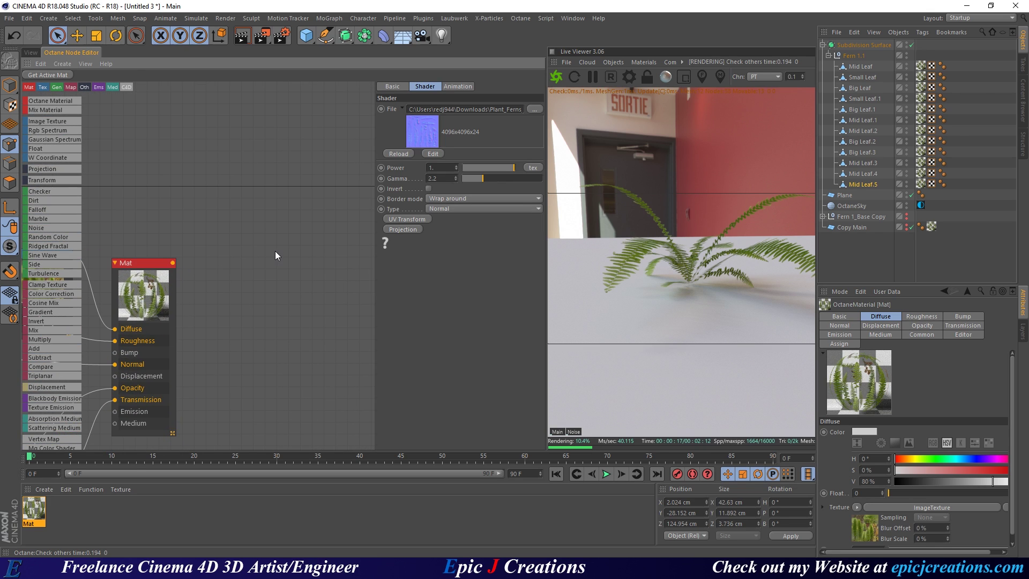
{"action": "middle_click_drag", "start_coordinate": [276, 239], "coordinate": [241, 259]}
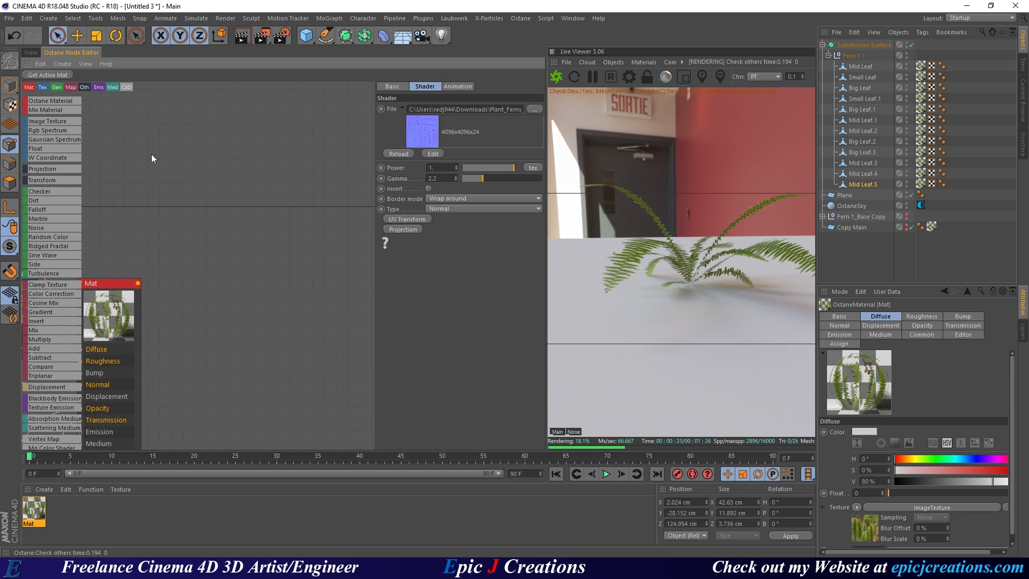
Add an Octane Material node above the Mat node and set its material type to Glossy.
{"action": "left_click", "coordinate": [153, 120]}
{"action": "left_click_drag", "start_coordinate": [69, 102], "coordinate": [174, 123]}
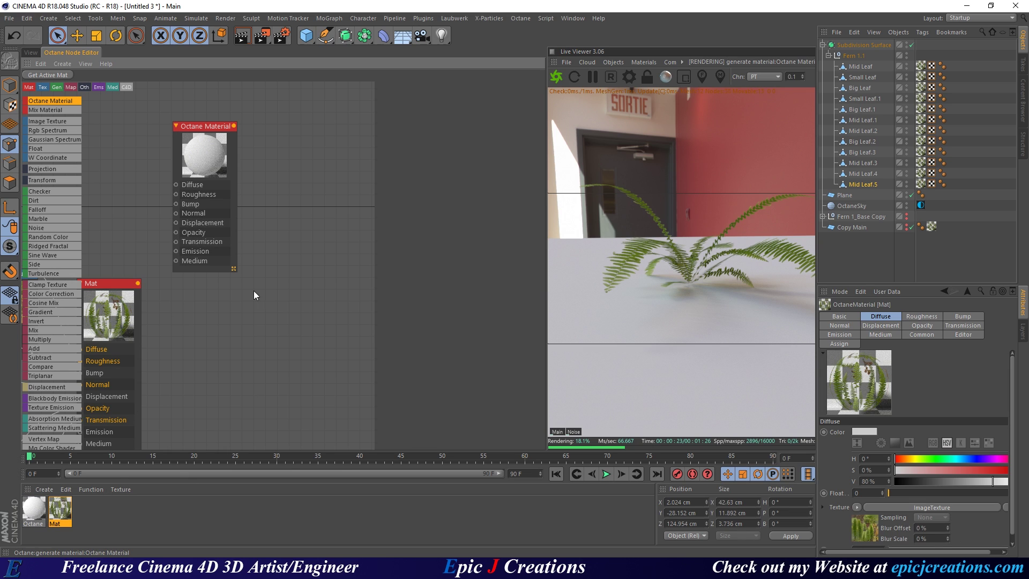
{"action": "middle_click_drag", "start_coordinate": [260, 299], "coordinate": [259, 345]}
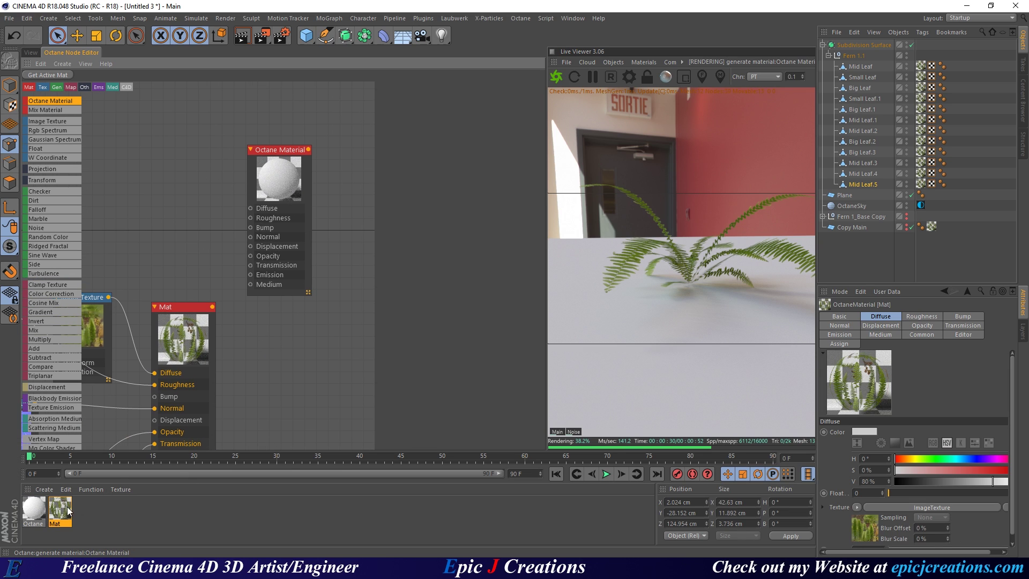
{"action": "left_click_drag", "start_coordinate": [269, 189], "coordinate": [182, 175]}
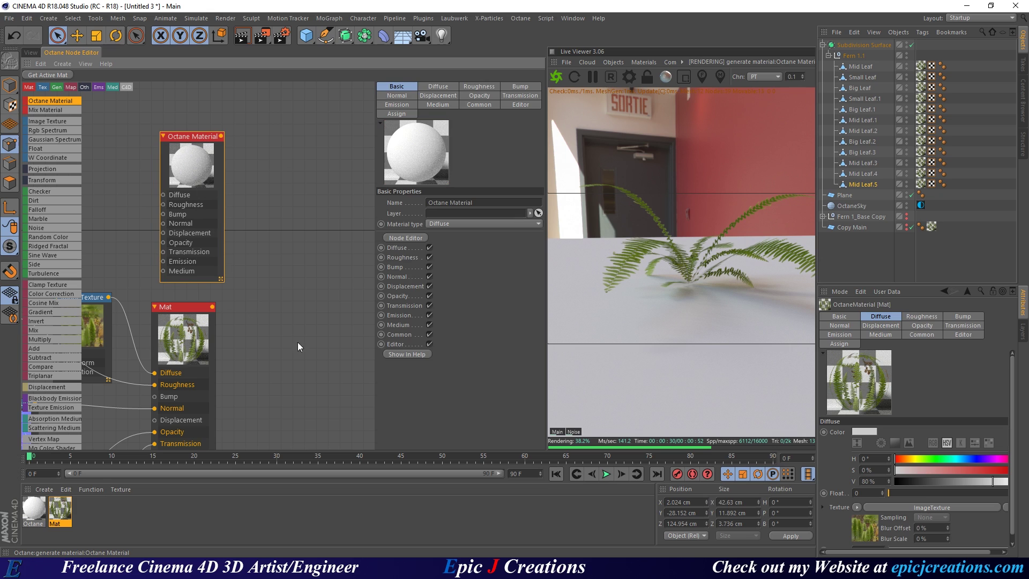
{"action": "left_click", "coordinate": [443, 224]}
{"action": "left_click", "coordinate": [471, 243]}
Connect the leaf colour ImageTexture to the glossy material's Diffuse input and shift the texture node slightly up.
{"action": "middle_click_drag", "start_coordinate": [277, 238], "coordinate": [329, 232]}
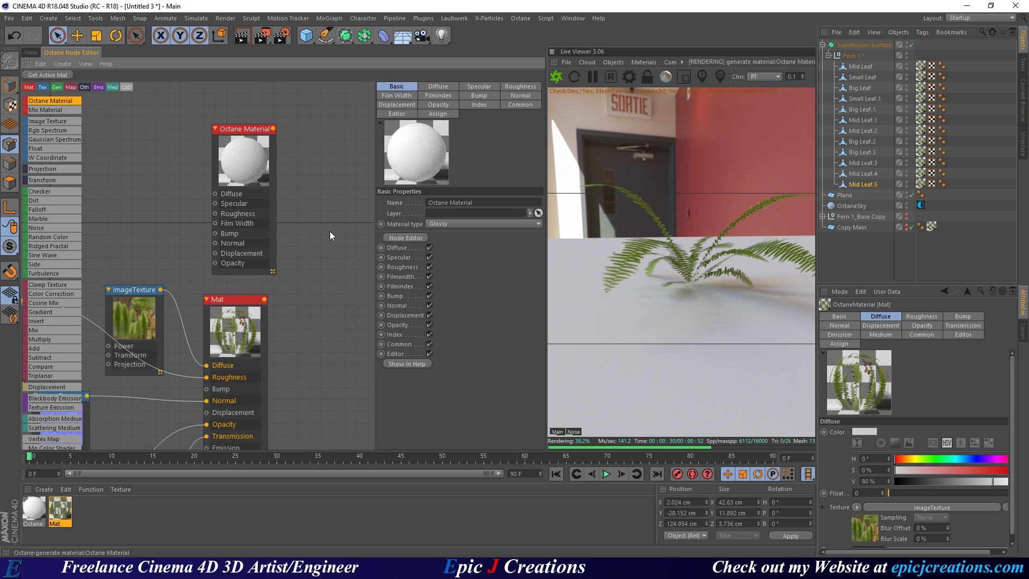
{"action": "scroll", "coordinate": [325, 246], "scroll_direction": "down", "scroll_amount": 3}
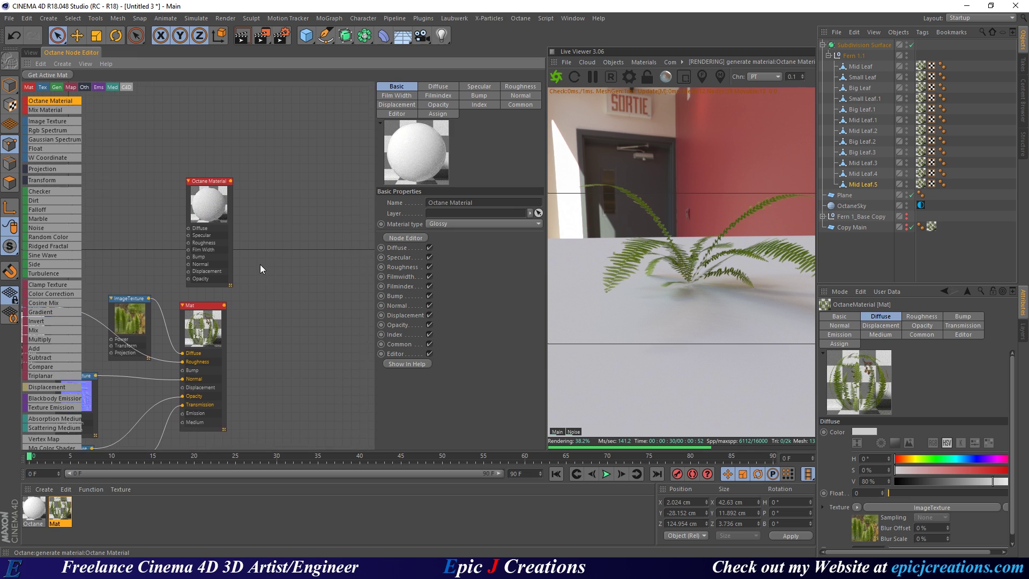
{"action": "middle_click_drag", "start_coordinate": [135, 324], "coordinate": [233, 297]}
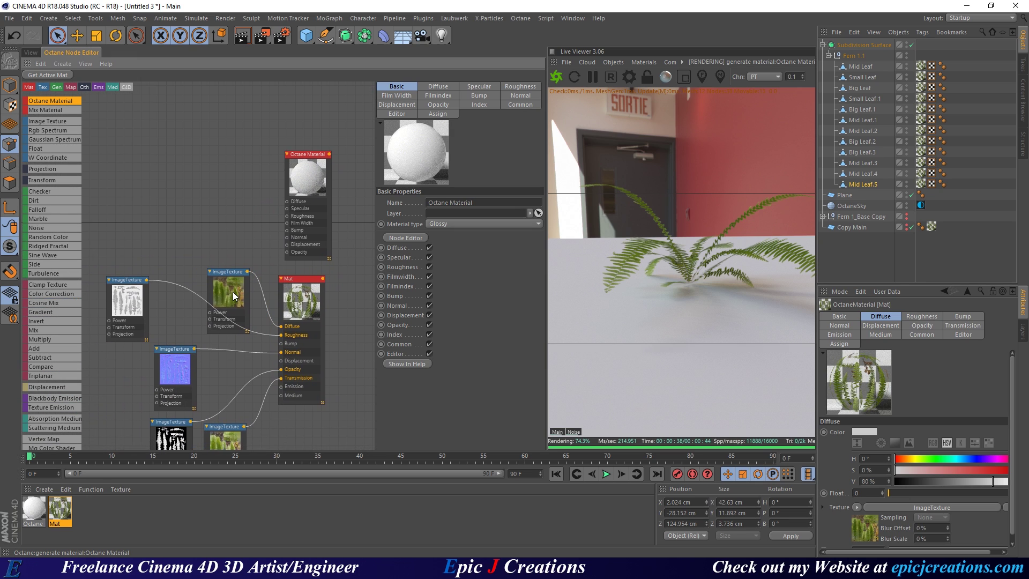
{"action": "scroll", "coordinate": [233, 296], "scroll_direction": "up", "scroll_amount": 2}
{"action": "left_click_drag", "start_coordinate": [251, 266], "coordinate": [301, 179]}
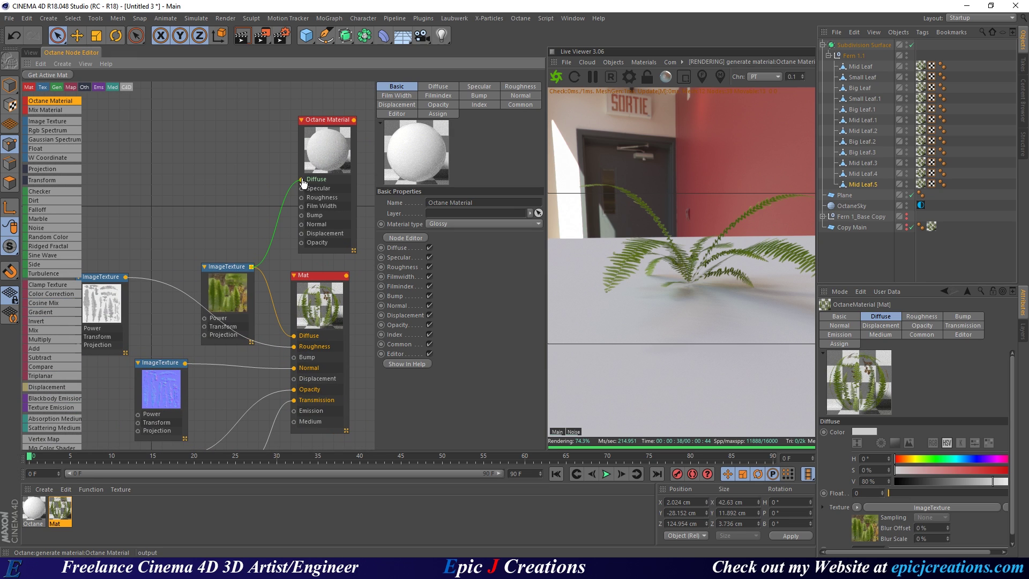
{"action": "left_click_drag", "start_coordinate": [228, 284], "coordinate": [217, 270]}
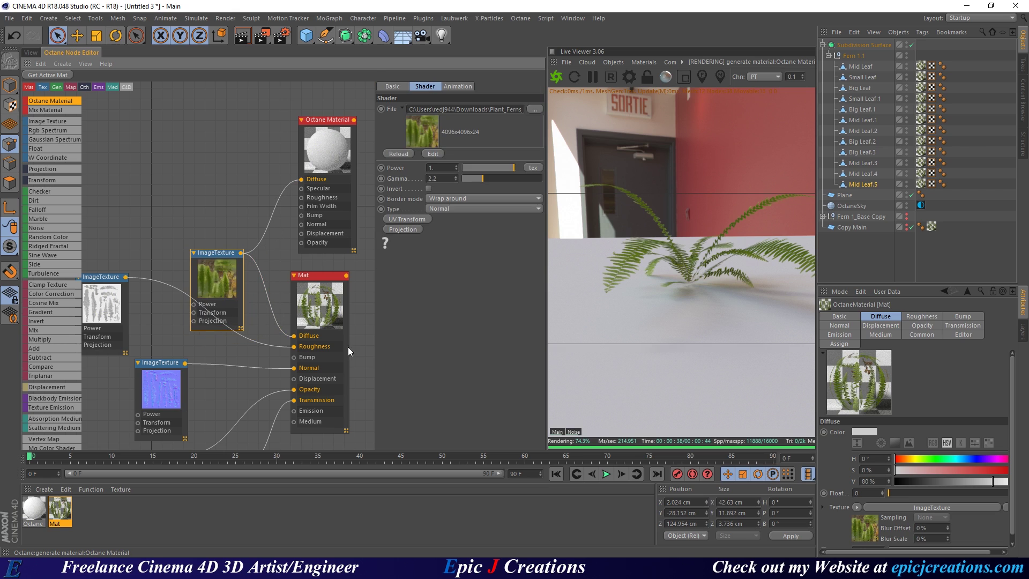
Connect the normal map to the glossy material's Normal input and the black-and-white leaf mask to its Opacity input.
{"action": "middle_click_drag", "start_coordinate": [325, 298], "coordinate": [282, 298]}
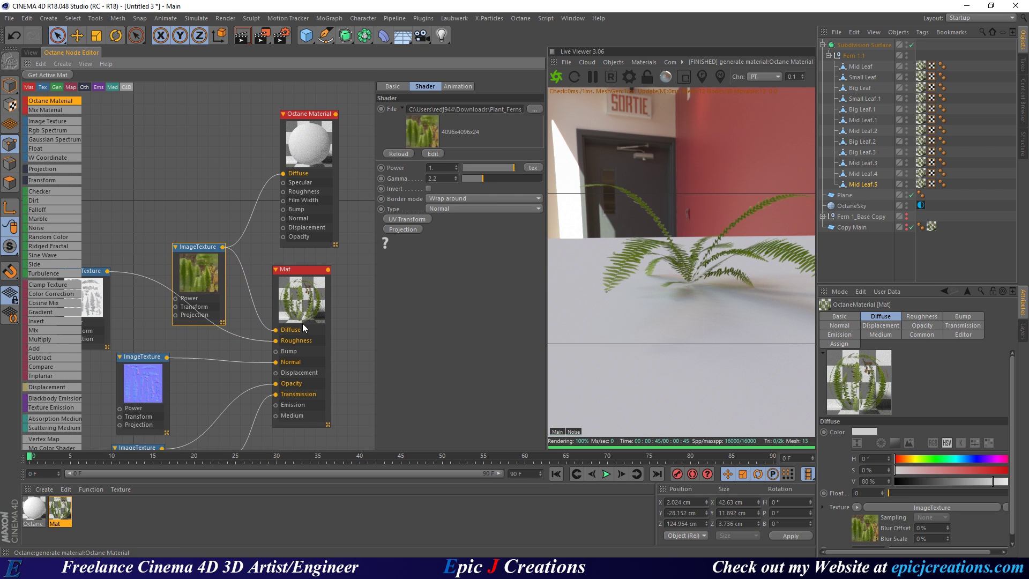
{"action": "middle_click_drag", "start_coordinate": [299, 136], "coordinate": [199, 352]}
{"action": "left_click_drag", "start_coordinate": [193, 350], "coordinate": [311, 211]}
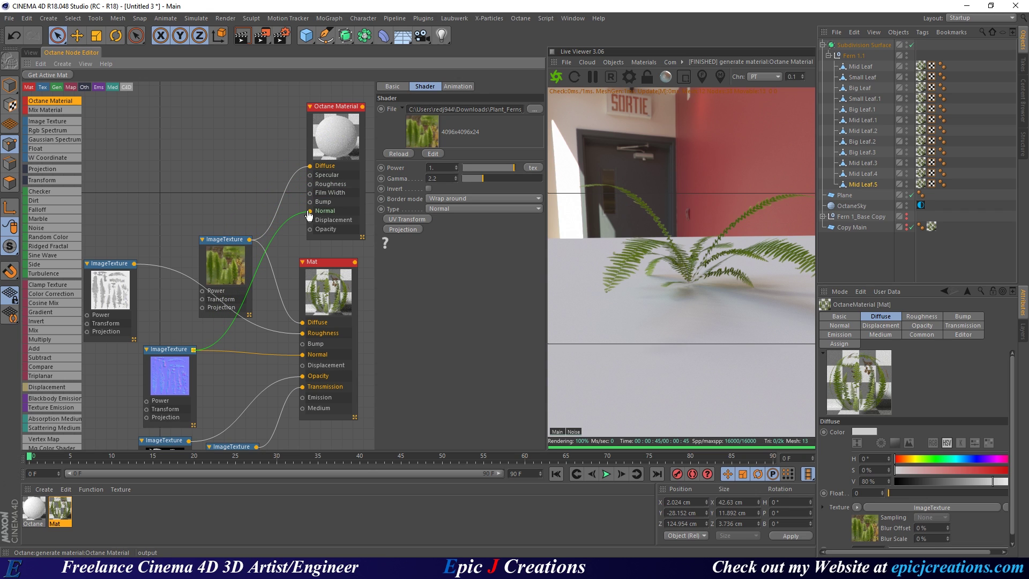
{"action": "middle_click_drag", "start_coordinate": [226, 380], "coordinate": [240, 271]}
{"action": "left_click_drag", "start_coordinate": [188, 333], "coordinate": [159, 340]}
{"action": "scroll", "coordinate": [246, 290], "scroll_direction": "down", "scroll_amount": 2}
{"action": "middle_click_drag", "start_coordinate": [245, 290], "coordinate": [216, 342]}
{"action": "left_click_drag", "start_coordinate": [181, 339], "coordinate": [287, 200]}
{"action": "left_click", "coordinate": [344, 232]}
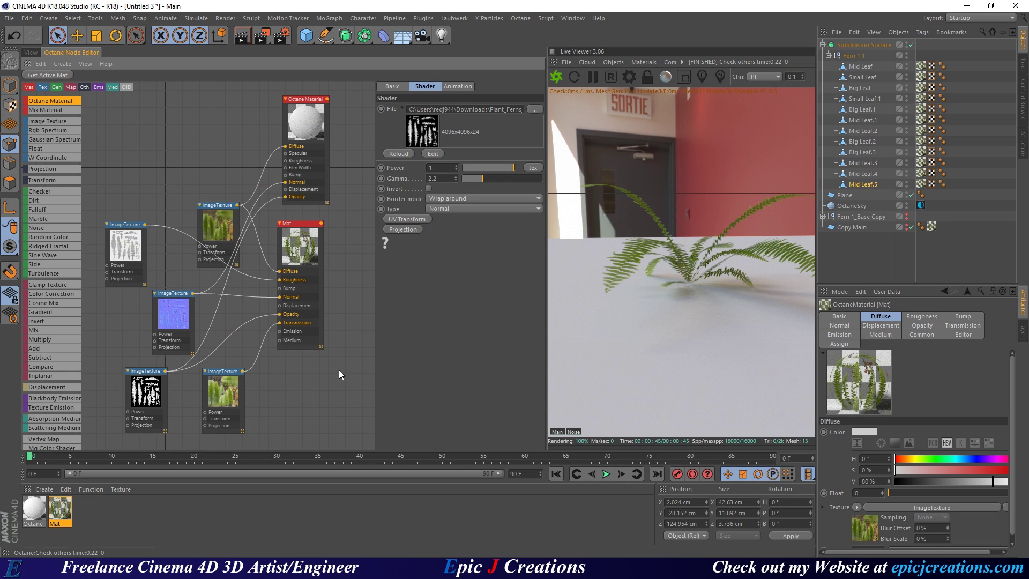
Examine a fern leaf close up in the live render and the Mat node's connections in the node graph.
{"action": "scroll", "coordinate": [322, 232], "scroll_direction": "up", "scroll_amount": 6}
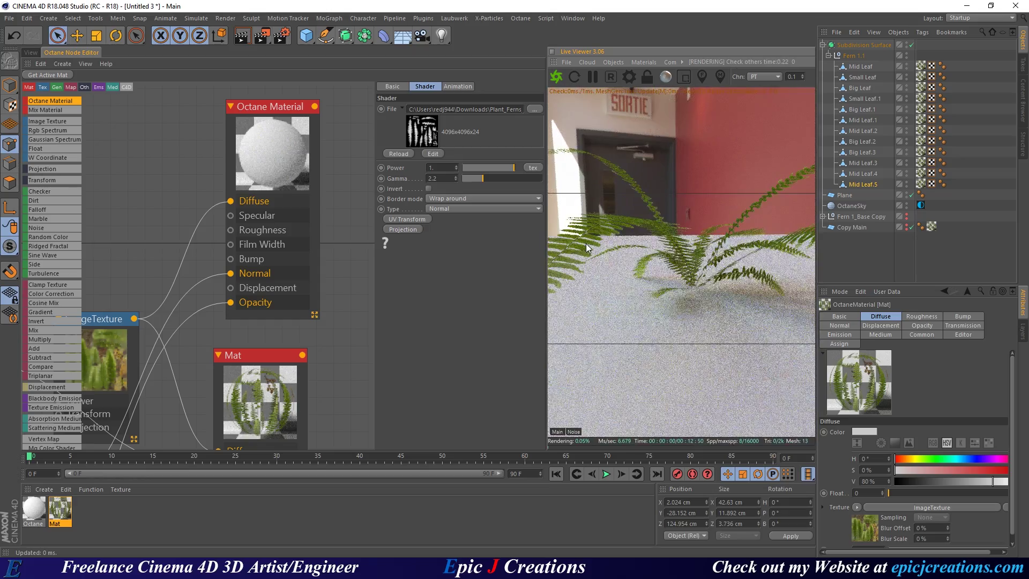
{"action": "left_click_drag", "start_coordinate": [606, 264], "coordinate": [641, 249]}
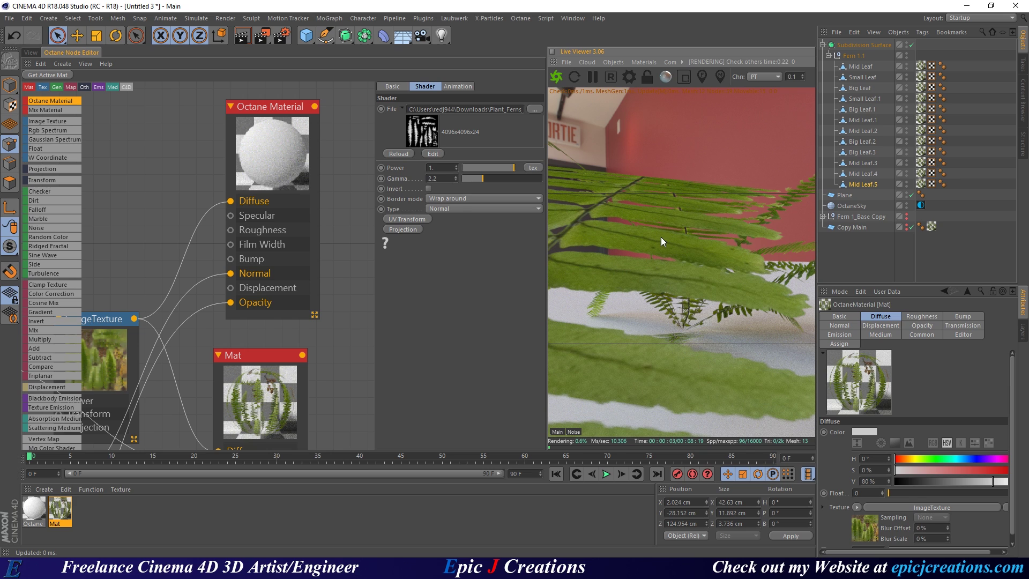
{"action": "middle_click_drag", "start_coordinate": [351, 342], "coordinate": [335, 175]}
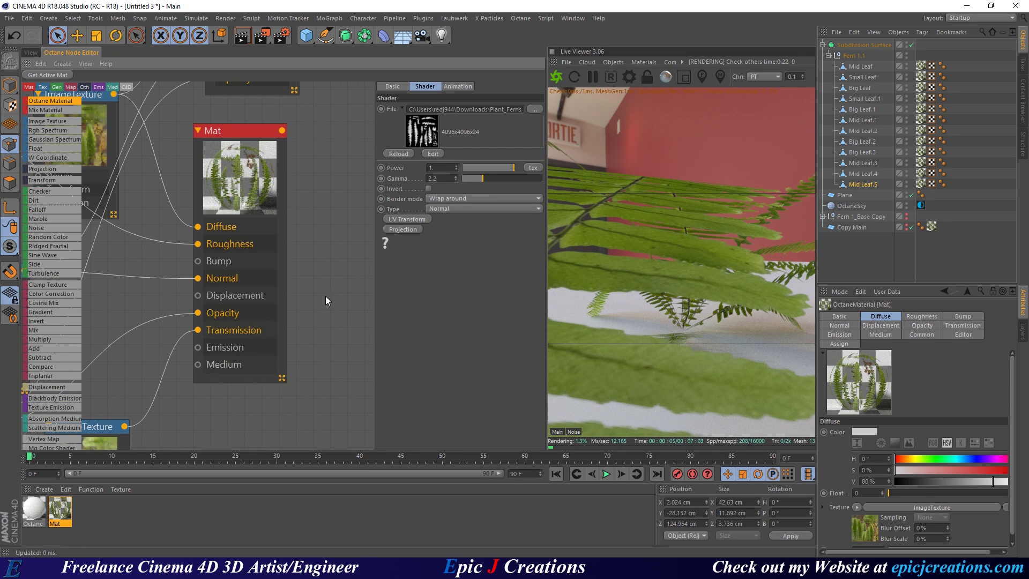
Add a Mix Material node beside the glossy Octane Material and Mat nodes.
{"action": "scroll", "coordinate": [324, 252], "scroll_direction": "down", "scroll_amount": 3}
{"action": "middle_click_drag", "start_coordinate": [323, 211], "coordinate": [316, 273]}
{"action": "middle_click_drag", "start_coordinate": [323, 216], "coordinate": [273, 203]}
{"action": "left_click_drag", "start_coordinate": [237, 282], "coordinate": [245, 280]}
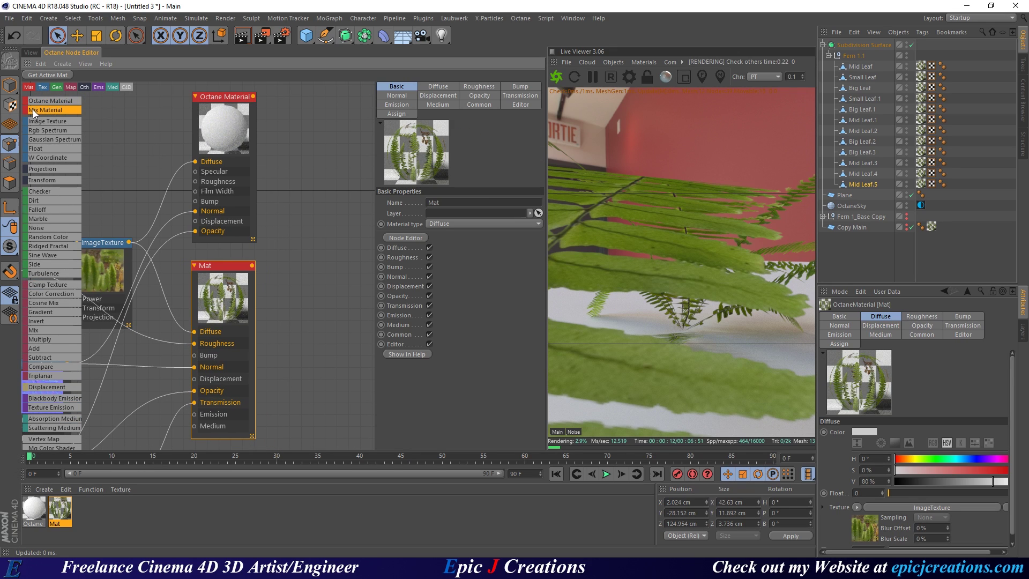
{"action": "left_click_drag", "start_coordinate": [335, 183], "coordinate": [338, 177]}
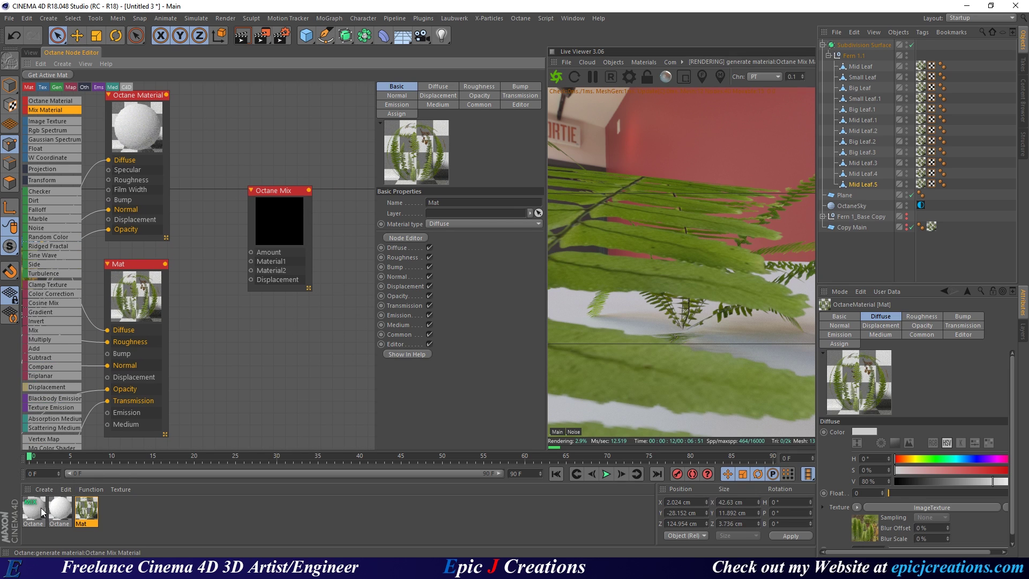
Connect the glossy Octane Material to the Octane Mix node's Material1 input and Mat to its Material2 input.
{"action": "middle_click_drag", "start_coordinate": [222, 102], "coordinate": [204, 169]}
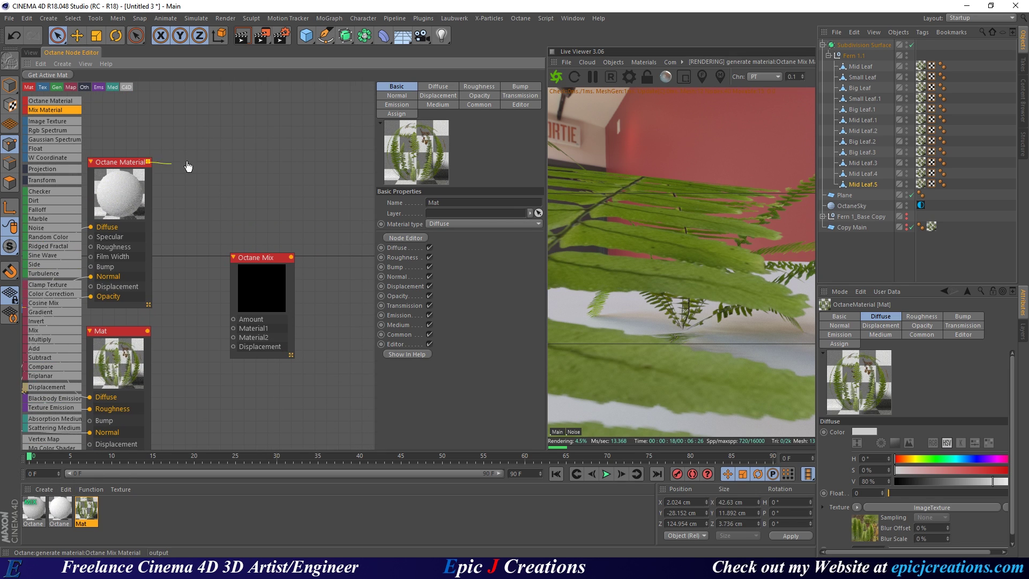
{"action": "left_click_drag", "start_coordinate": [148, 162], "coordinate": [234, 329]}
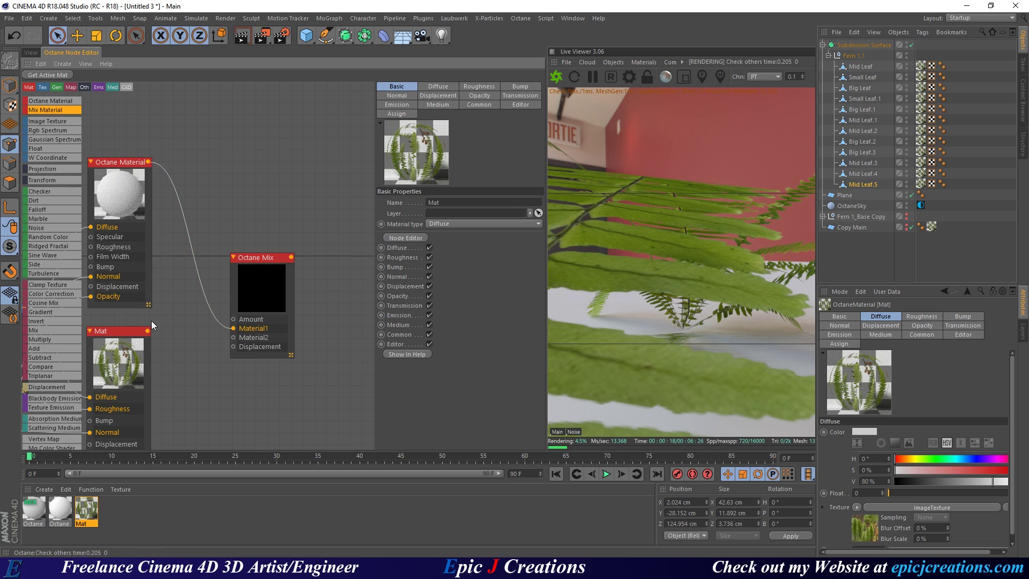
{"action": "left_click_drag", "start_coordinate": [147, 330], "coordinate": [234, 338]}
{"action": "scroll", "coordinate": [323, 367], "scroll_direction": "down", "scroll_amount": 3}
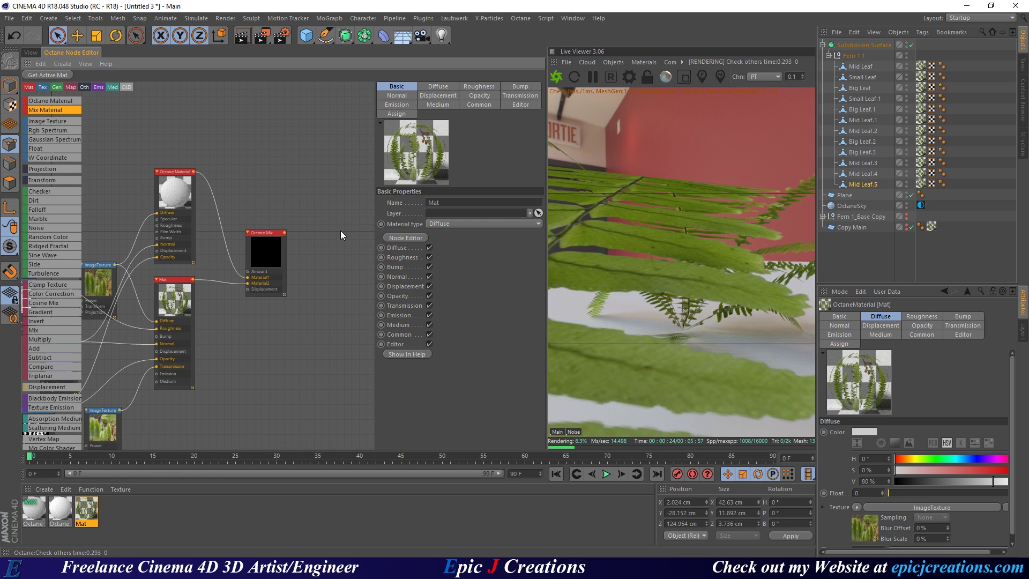
Show the whole fern in the perspective view and display the Octane Mix Material's settings.
{"action": "left_click", "coordinate": [32, 52]}
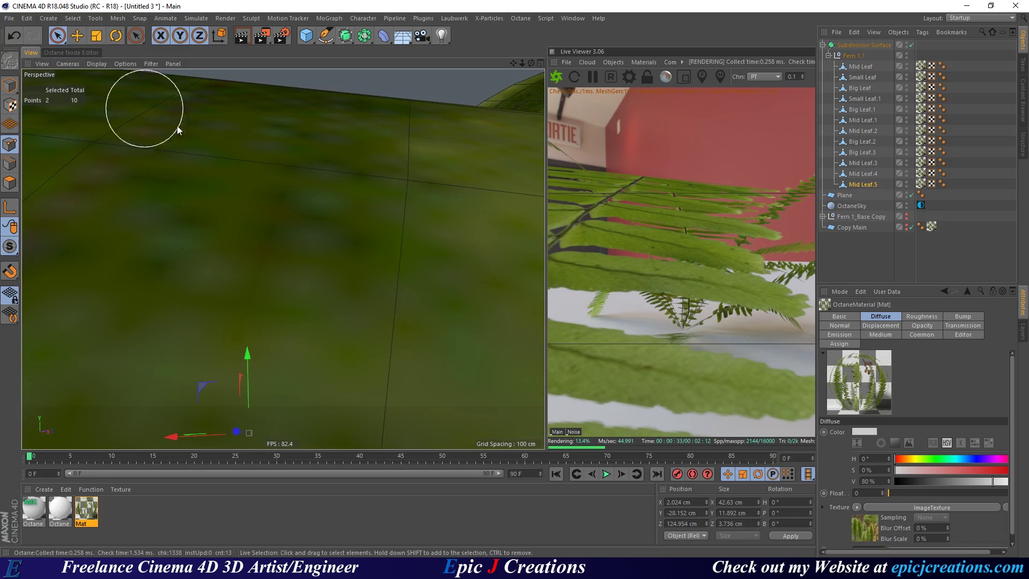
{"action": "left_click_drag", "start_coordinate": [329, 200], "coordinate": [379, 340], "text": "alt"}
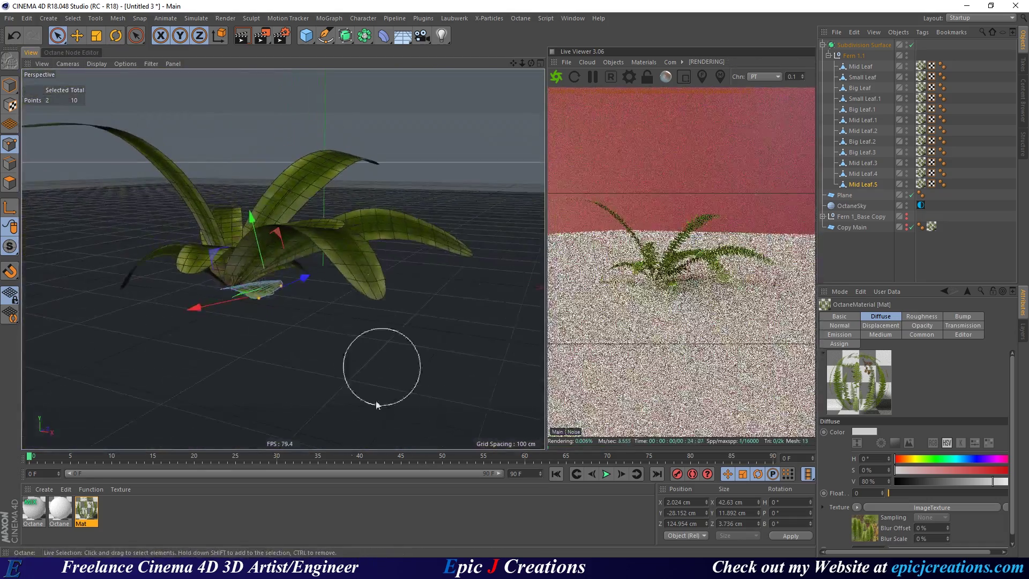
{"action": "left_click", "coordinate": [34, 508]}
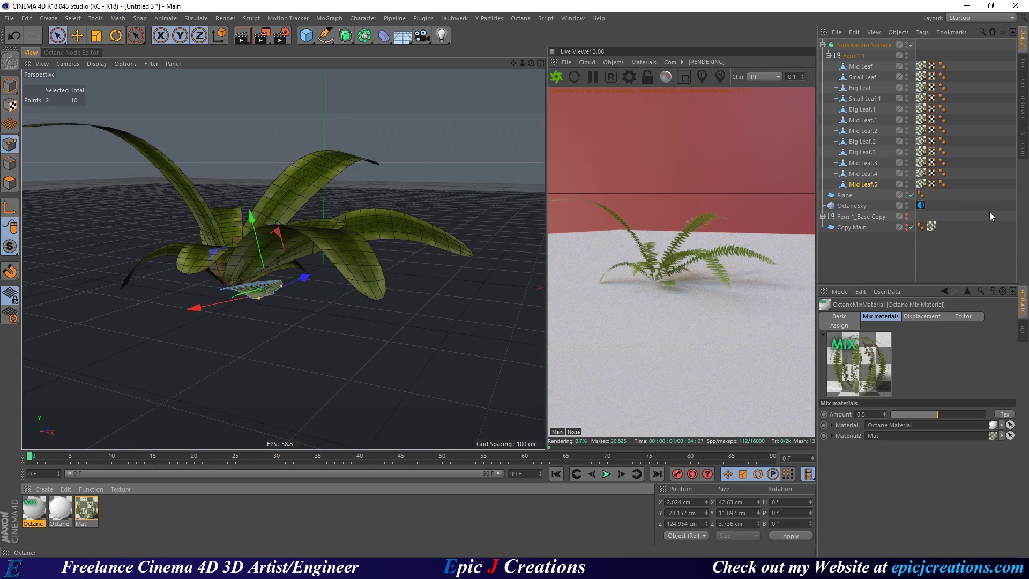
Examine the first Mid Leaf's texture tag settings and its UV layout in the texture window.
{"action": "left_click", "coordinate": [920, 65]}
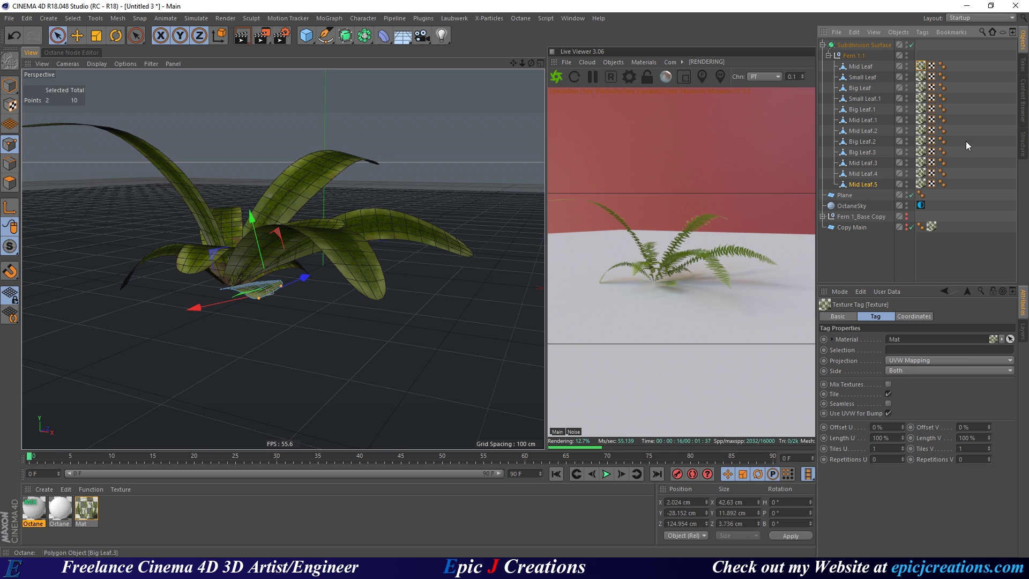
{"action": "left_click", "coordinate": [932, 67]}
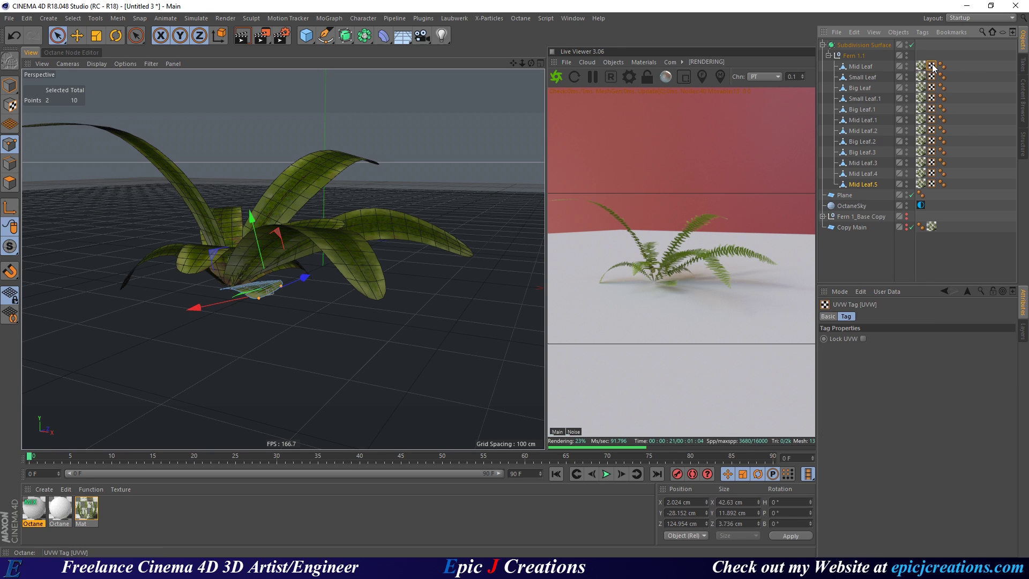
{"action": "double_click", "coordinate": [932, 67]}
{"action": "scroll", "coordinate": [313, 250], "scroll_direction": "up", "scroll_amount": 1}
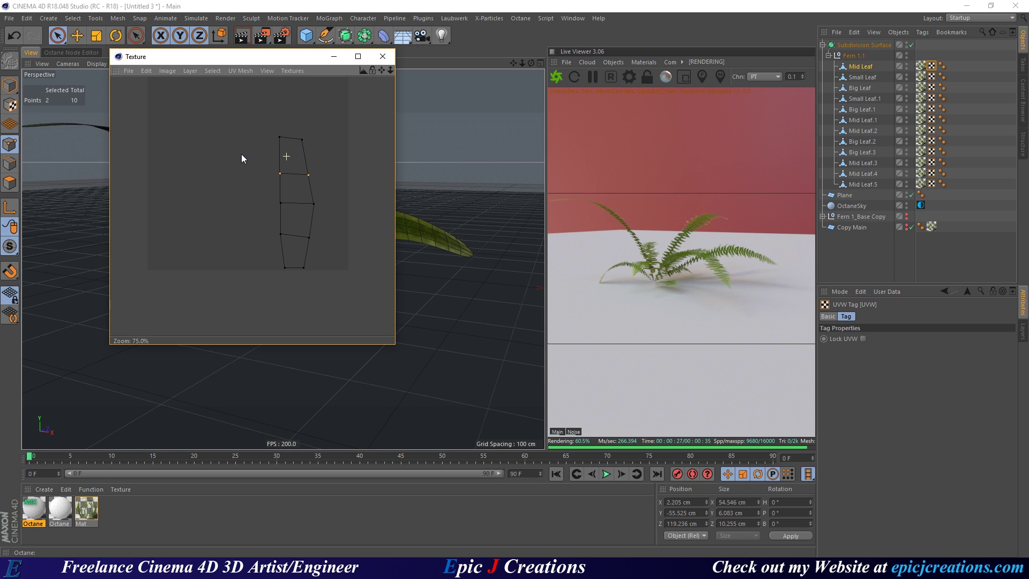
{"action": "middle_click_drag", "start_coordinate": [251, 172], "coordinate": [255, 229], "text": "alt"}
{"action": "left_click", "coordinate": [381, 61]}
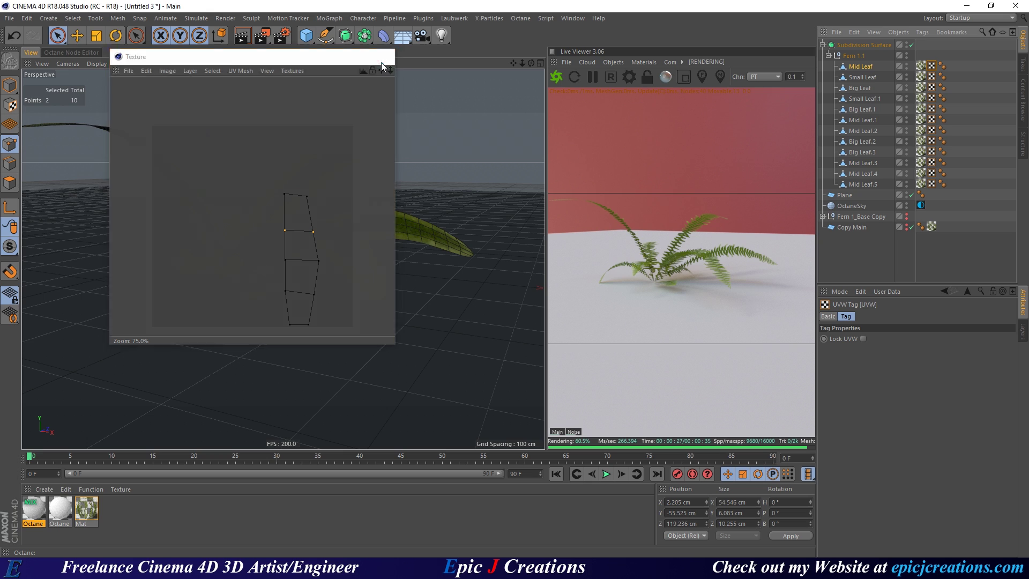
Delete the Mat texture tags from all fern leaves, Mid Leaf through Mid Leaf.5.
{"action": "left_click", "coordinate": [920, 65]}
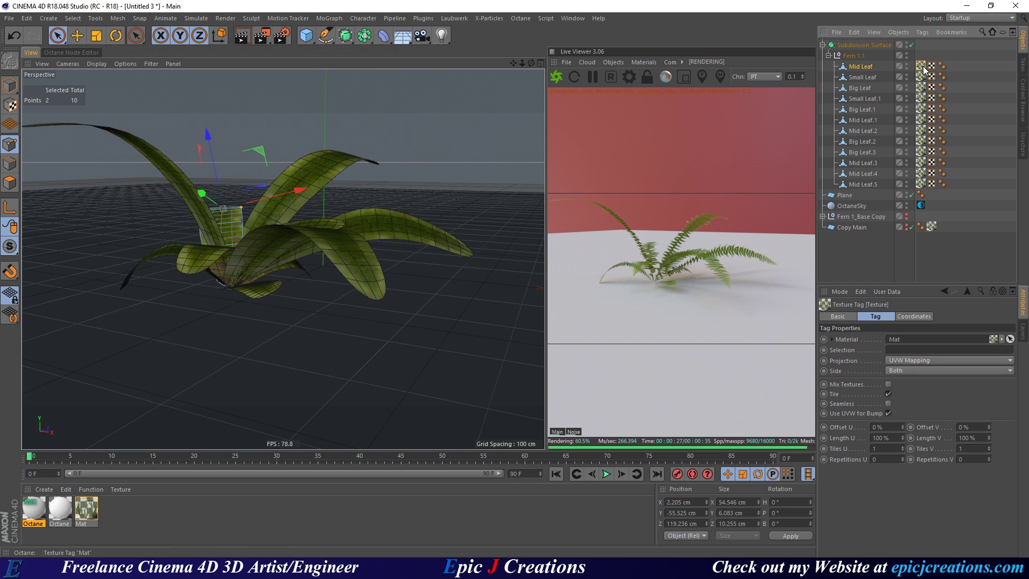
{"action": "left_click", "coordinate": [921, 183], "text": "shift"}
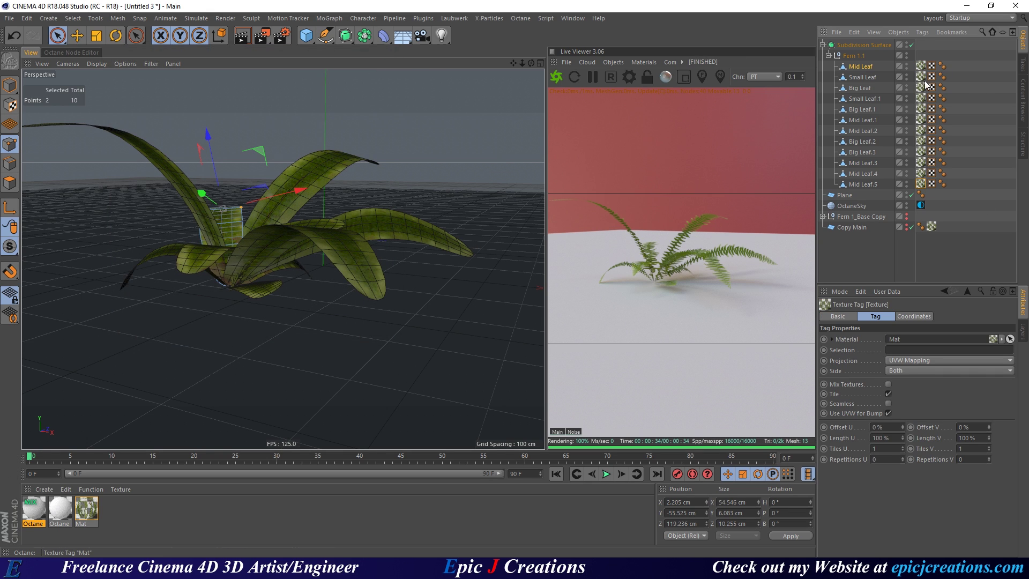
{"action": "key", "text": "Delete"}
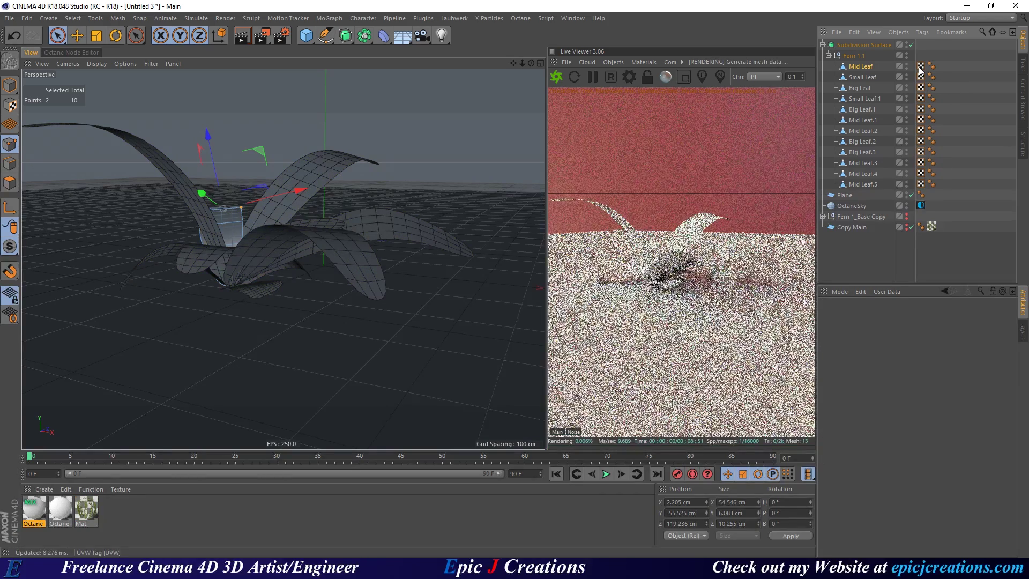
Apply the Octane Mix Material to all the leaves, Mid Leaf through Mid Leaf.5.
{"action": "left_click_drag", "start_coordinate": [272, 253], "coordinate": [249, 281], "text": "alt"}
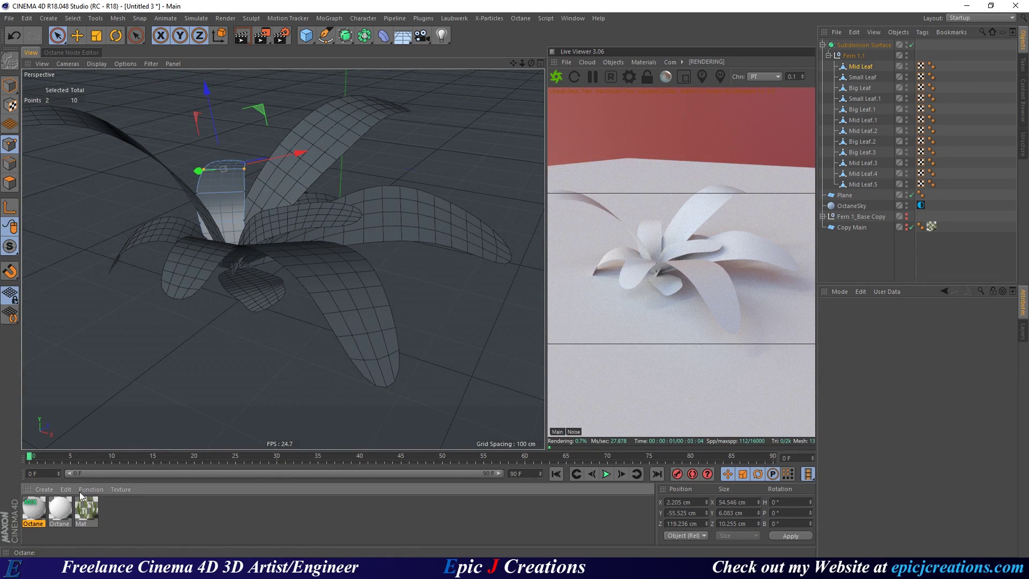
{"action": "left_click", "coordinate": [871, 184], "text": "shift"}
{"action": "left_click", "coordinate": [32, 511]}
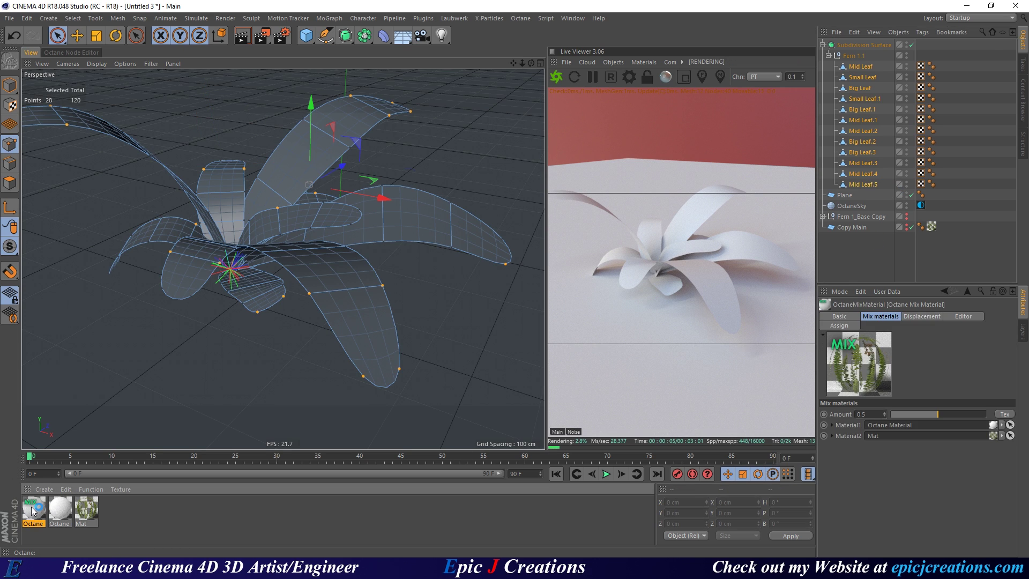
{"action": "right_click", "coordinate": [32, 511]}
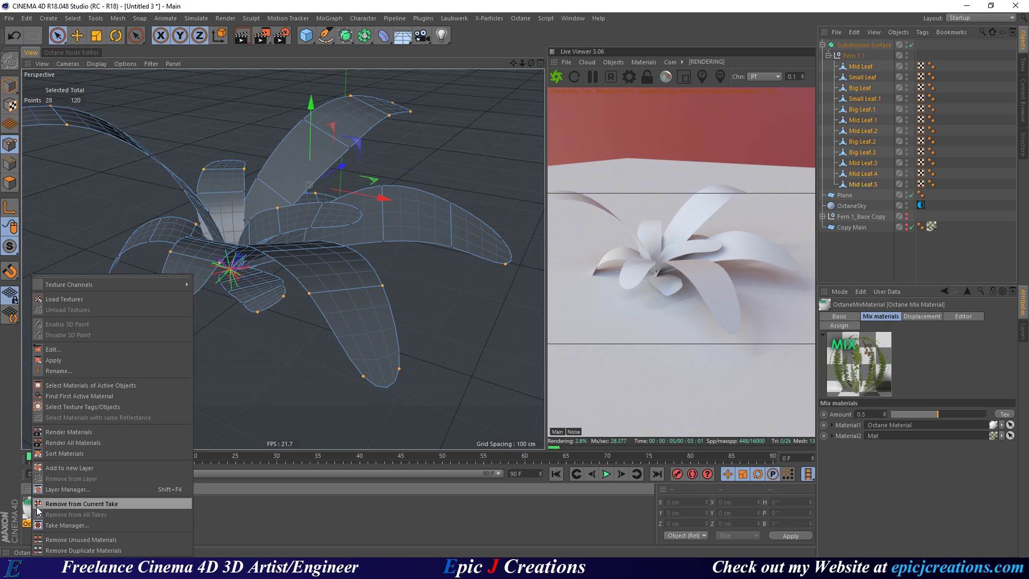
{"action": "left_click", "coordinate": [67, 358]}
{"action": "mouse_move", "coordinate": [315, 272]}
{"action": "left_mouse_down", "text": "alt"}
{"action": "mouse_move", "coordinate": [332, 268]}
{"action": "mouse_move", "coordinate": [327, 258]}
{"action": "left_mouse_up", "text": "alt"}
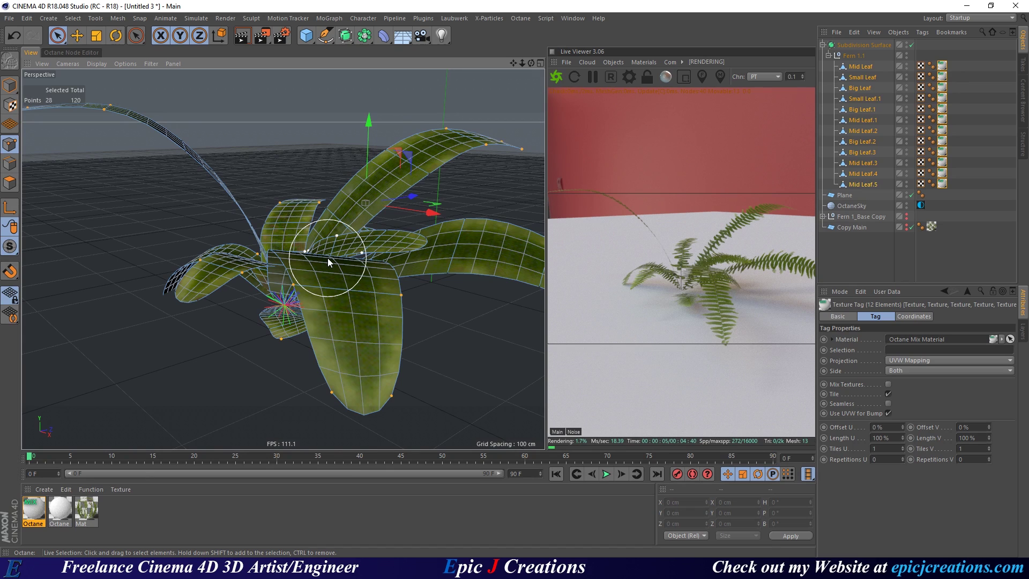
Examine the leaf color ImageTexture node and compare it with the UV layouts of Mid Leaf.5 and Big Leaf.1.
{"action": "left_click", "coordinate": [82, 55]}
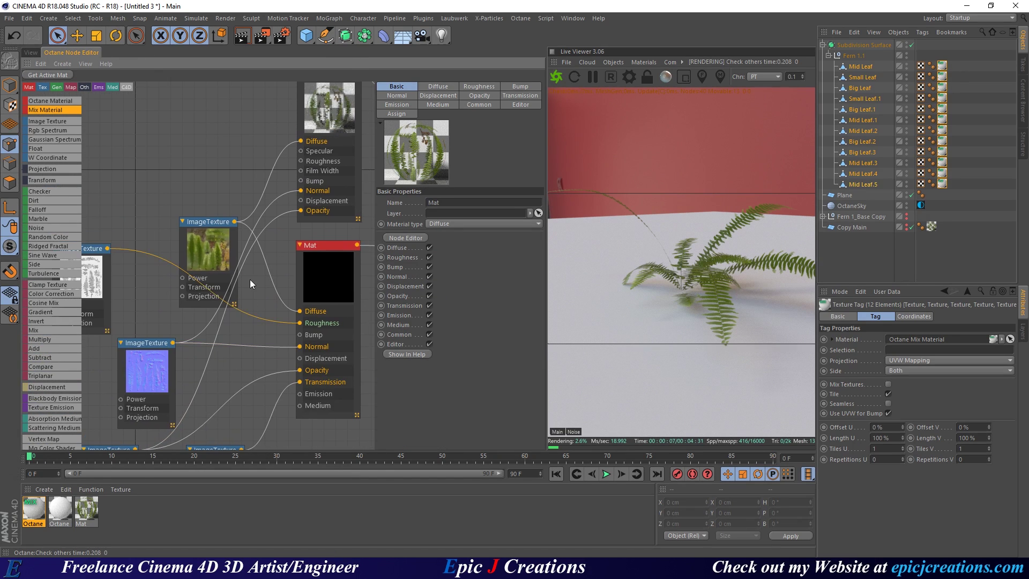
{"action": "scroll", "coordinate": [179, 237], "scroll_direction": "up", "scroll_amount": 5}
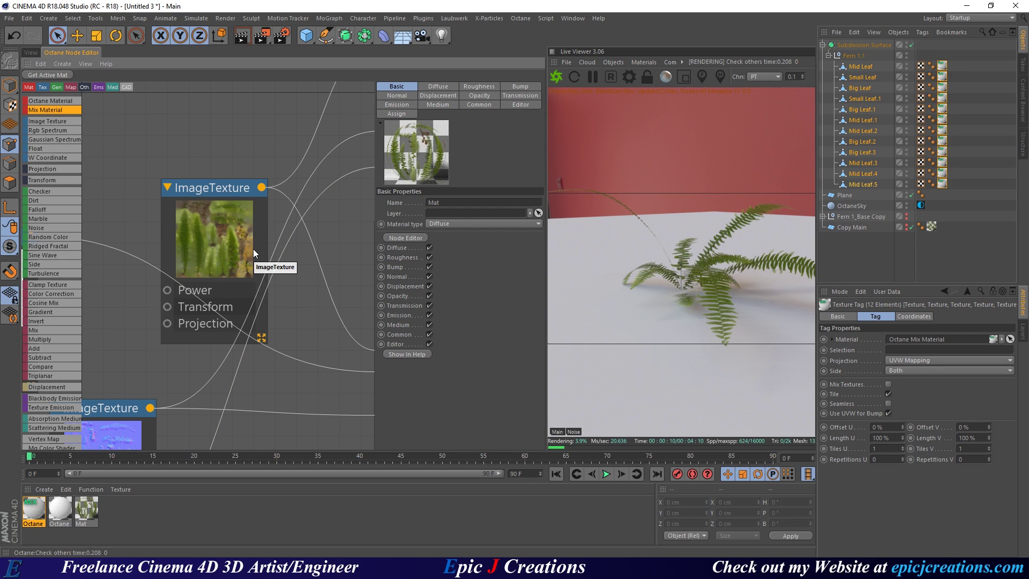
{"action": "left_click", "coordinate": [897, 244]}
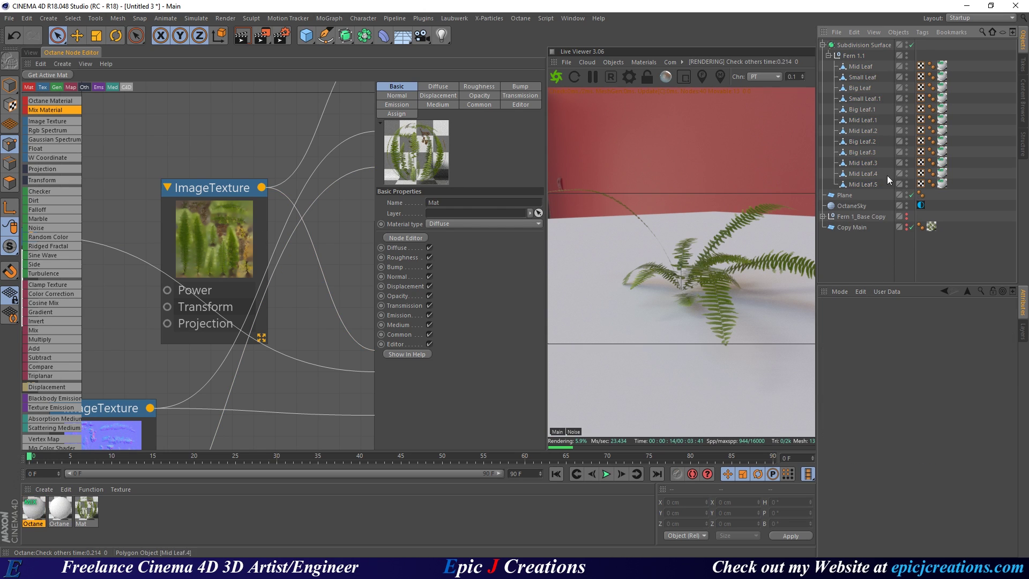
{"action": "double_click", "coordinate": [920, 184]}
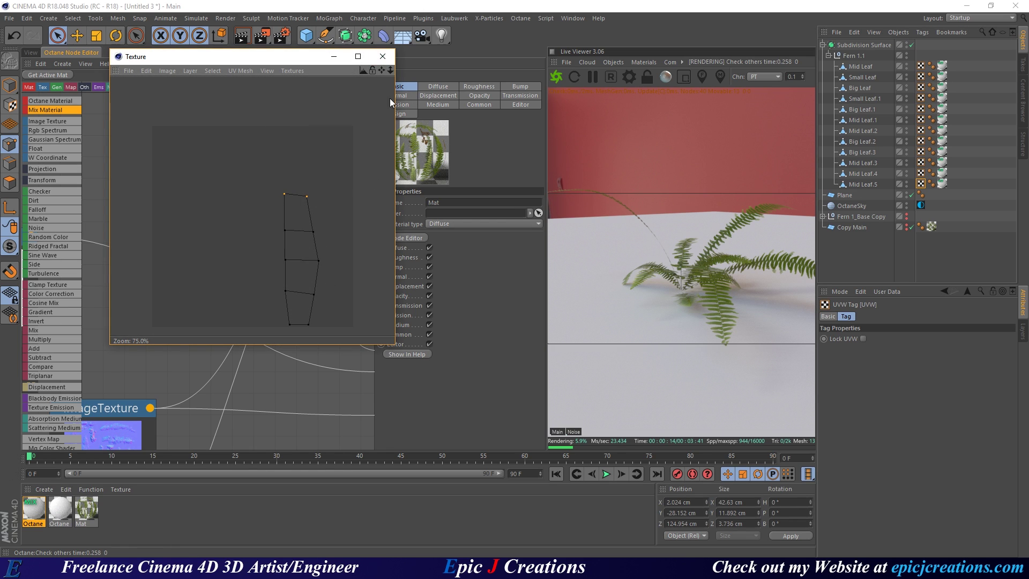
{"action": "left_click", "coordinate": [382, 57]}
{"action": "double_click", "coordinate": [920, 109]}
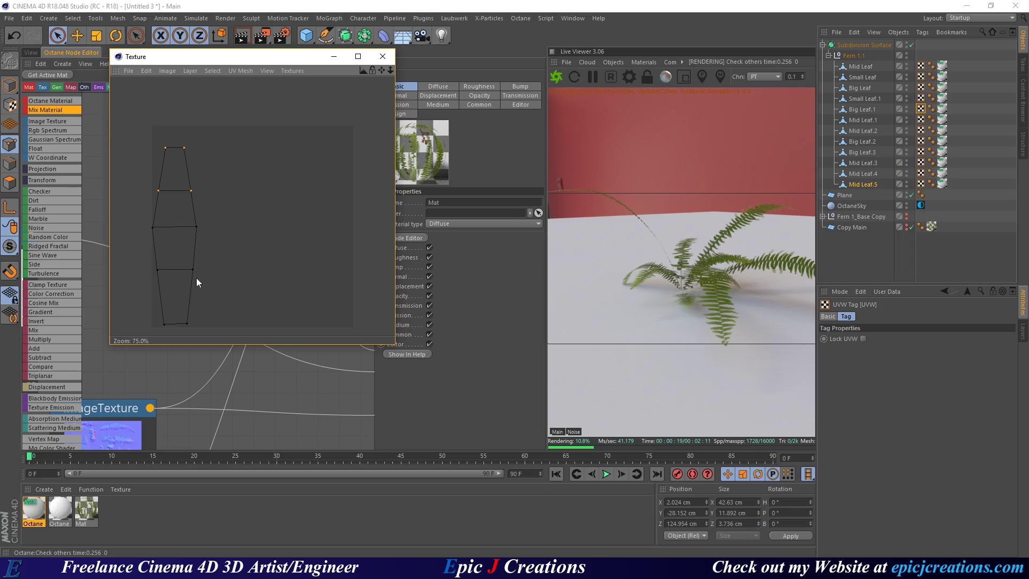
{"action": "left_click", "coordinate": [382, 58]}
Examine the fern in the live render from above and close up along a leaf at a low angle.
{"action": "left_click_drag", "start_coordinate": [713, 265], "coordinate": [667, 261]}
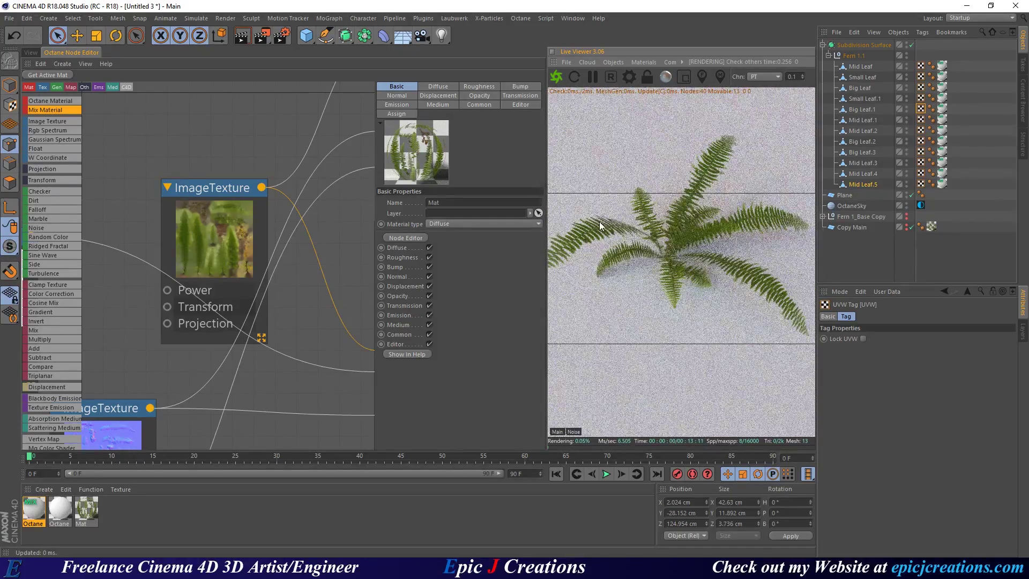
{"action": "scroll", "coordinate": [588, 227], "scroll_direction": "up", "scroll_amount": 3}
{"action": "scroll", "coordinate": [602, 204], "scroll_direction": "up", "scroll_amount": 5}
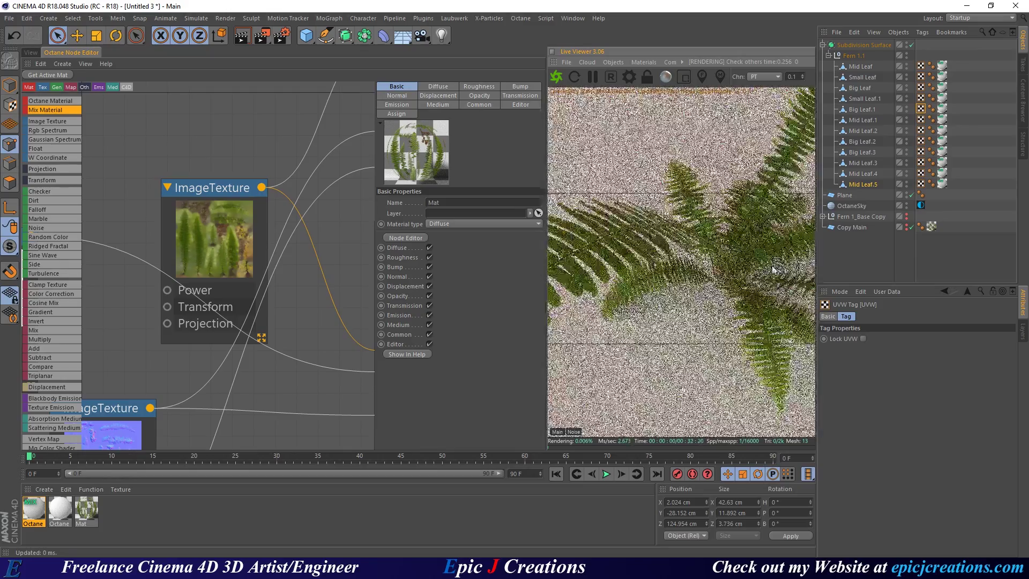
{"action": "left_click_drag", "start_coordinate": [639, 239], "coordinate": [594, 286]}
{"action": "left_click_drag", "start_coordinate": [660, 276], "coordinate": [377, 243]}
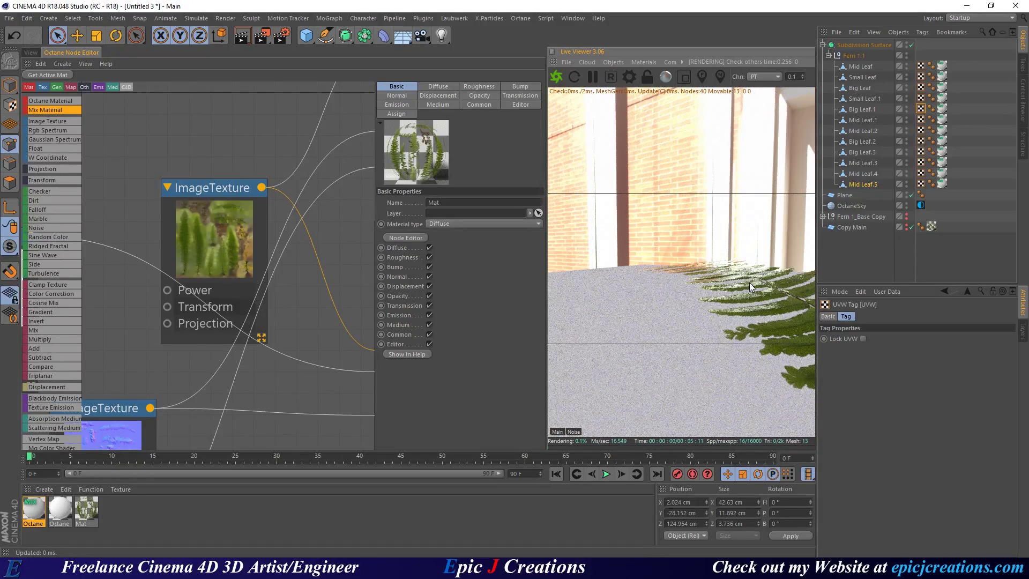
{"action": "left_click_drag", "start_coordinate": [749, 310], "coordinate": [732, 273]}
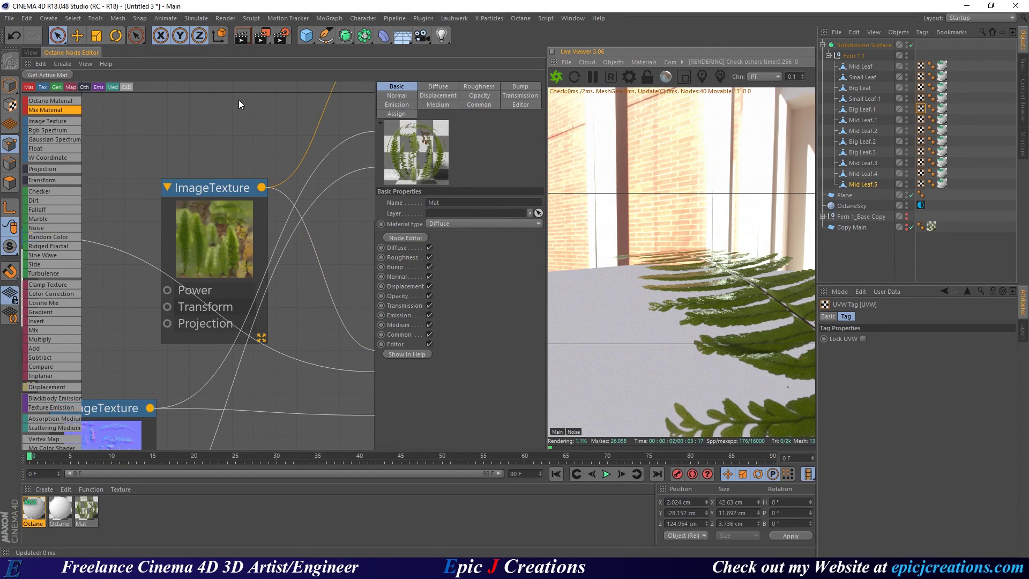
Connect the light grey leaf ImageTexture to the glossy Octane Material's Roughness input.
{"action": "scroll", "coordinate": [278, 175], "scroll_direction": "down", "scroll_amount": 4}
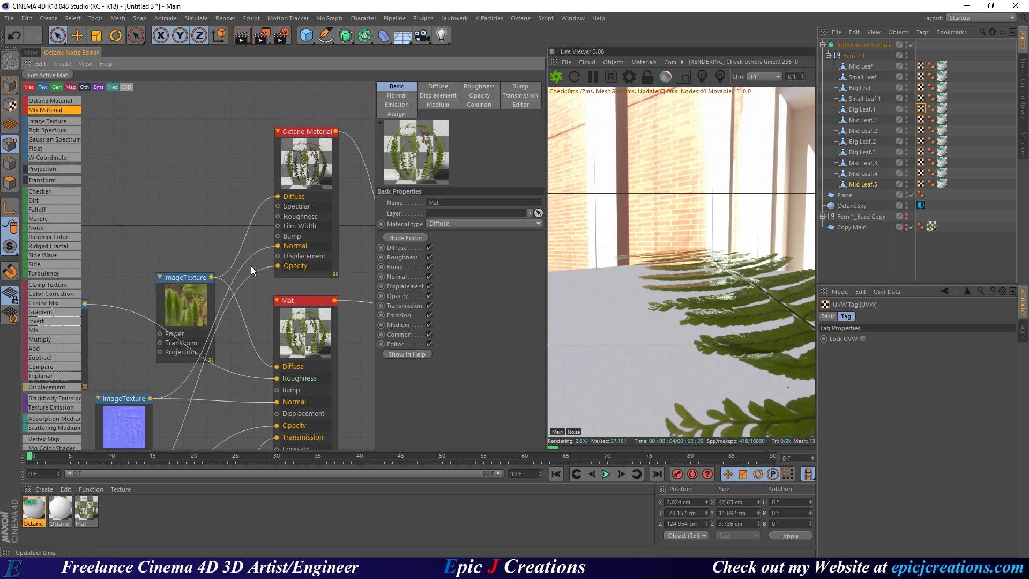
{"action": "scroll", "coordinate": [256, 185], "scroll_direction": "down", "scroll_amount": 3}
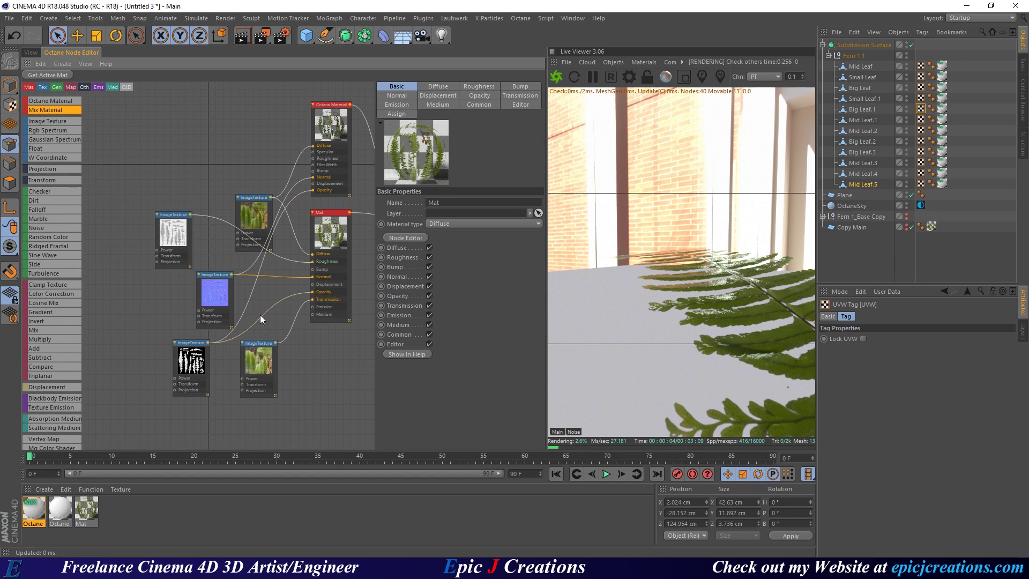
{"action": "middle_click_drag", "start_coordinate": [239, 320], "coordinate": [269, 325]}
{"action": "left_click_drag", "start_coordinate": [169, 250], "coordinate": [304, 193]}
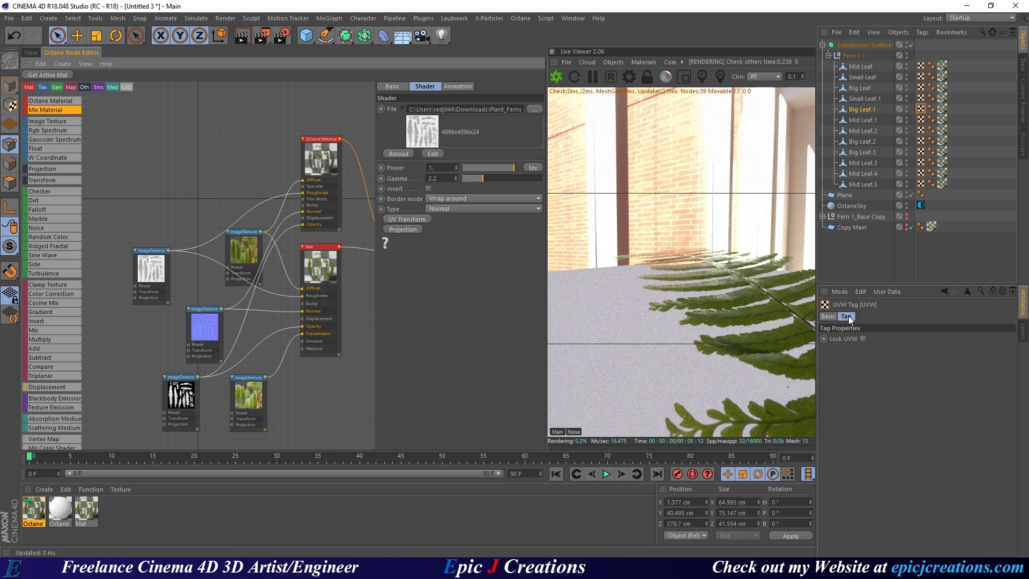
Set the gamma of the grey roughness ImageTexture to 1.25.
{"action": "scroll", "coordinate": [252, 262], "scroll_direction": "up", "scroll_amount": 3}
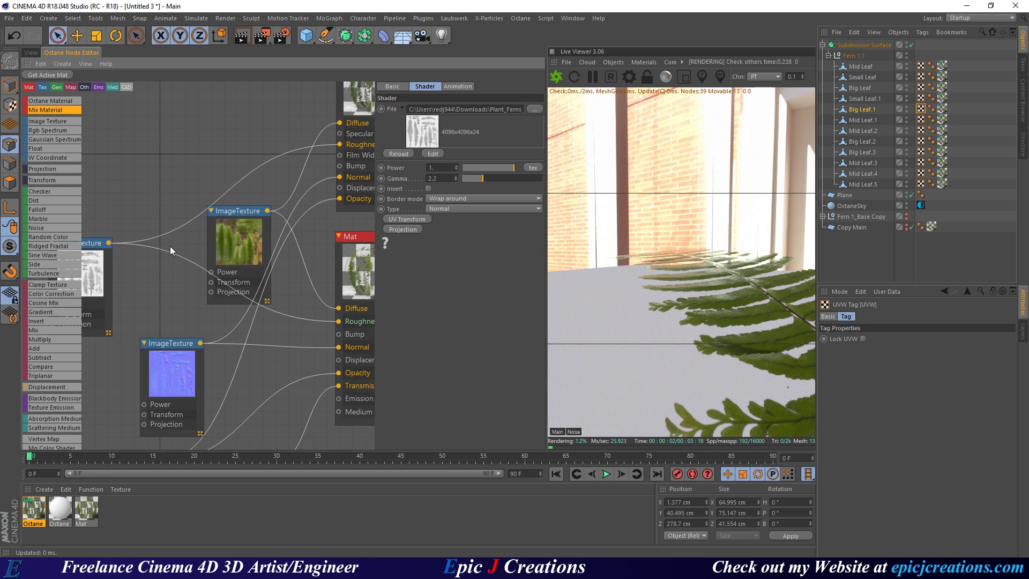
{"action": "scroll", "coordinate": [169, 247], "scroll_direction": "up", "scroll_amount": 3}
{"action": "left_click_drag", "start_coordinate": [125, 286], "coordinate": [157, 255]}
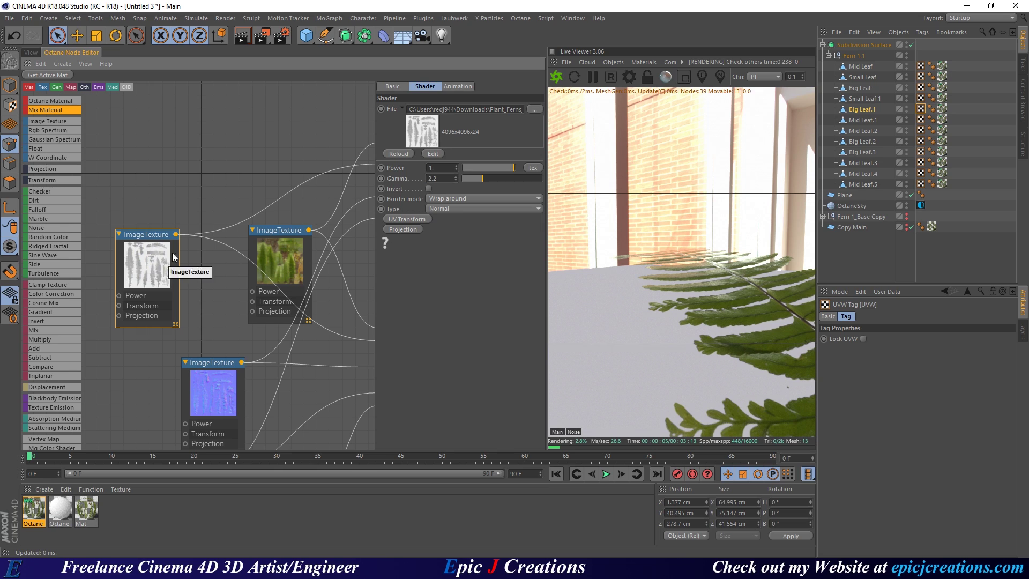
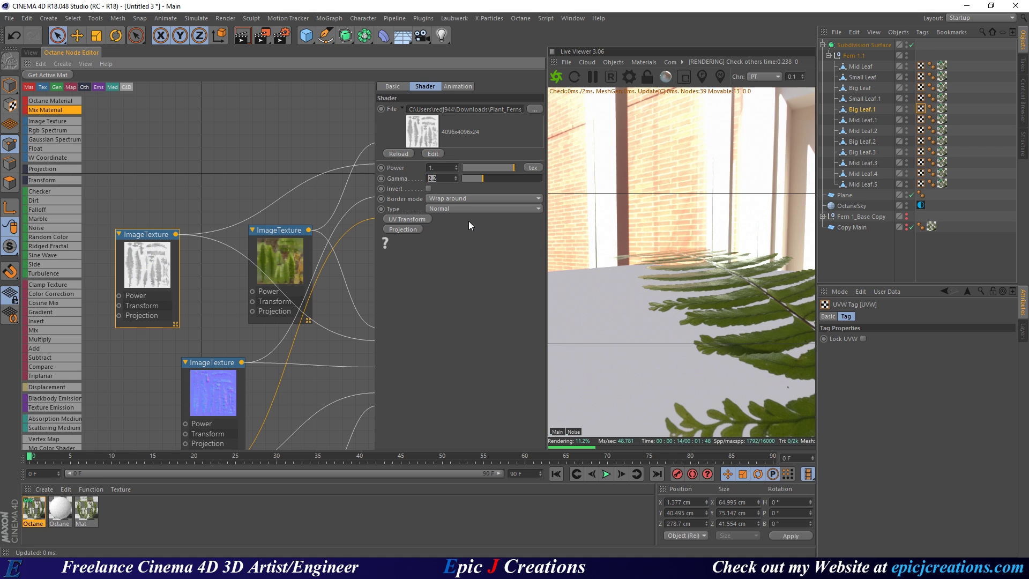
{"action": "type", "text": "1.25"}
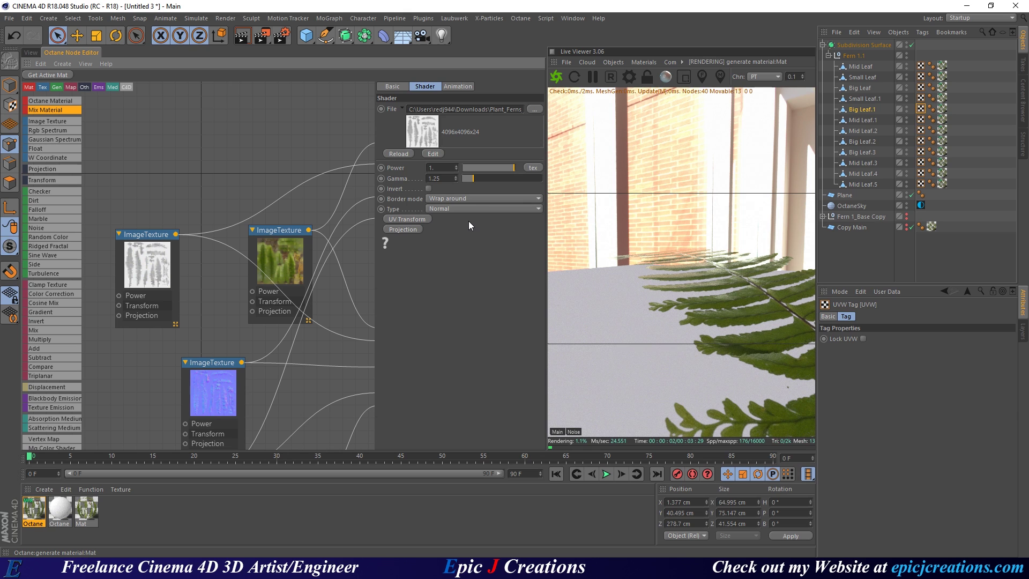
Raise the roughness texture's gamma to 8 and restart the live render to compare the leaf shine.
{"action": "left_click_drag", "start_coordinate": [471, 181], "coordinate": [591, 211]}
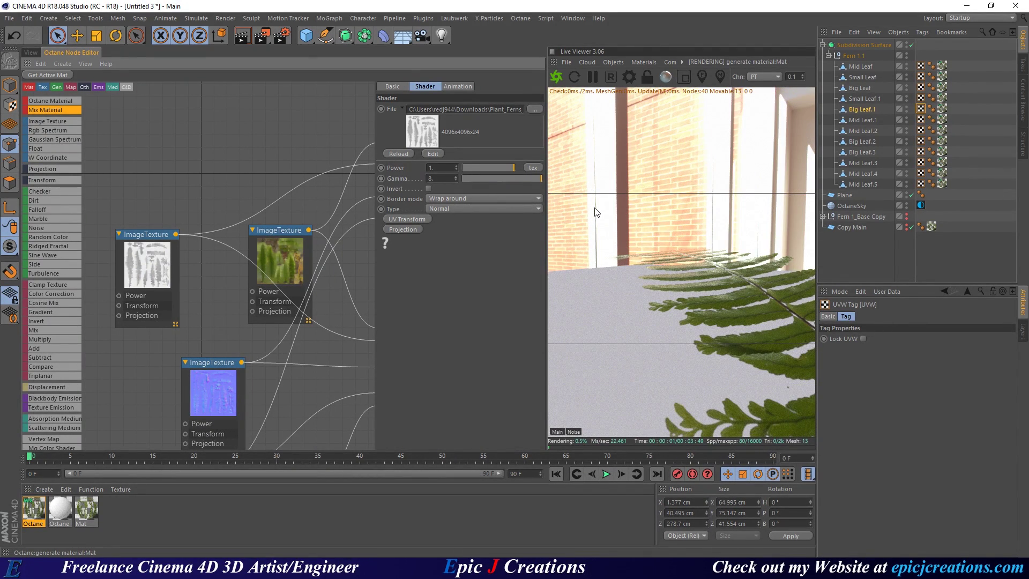
{"action": "middle_click_drag", "start_coordinate": [323, 208], "coordinate": [274, 204]}
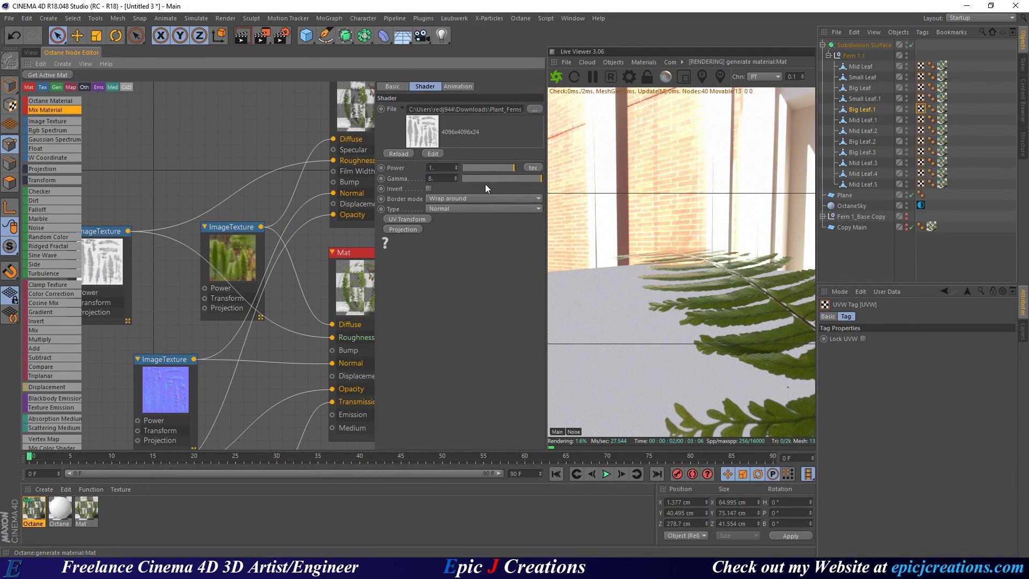
{"action": "left_click", "coordinate": [556, 76]}
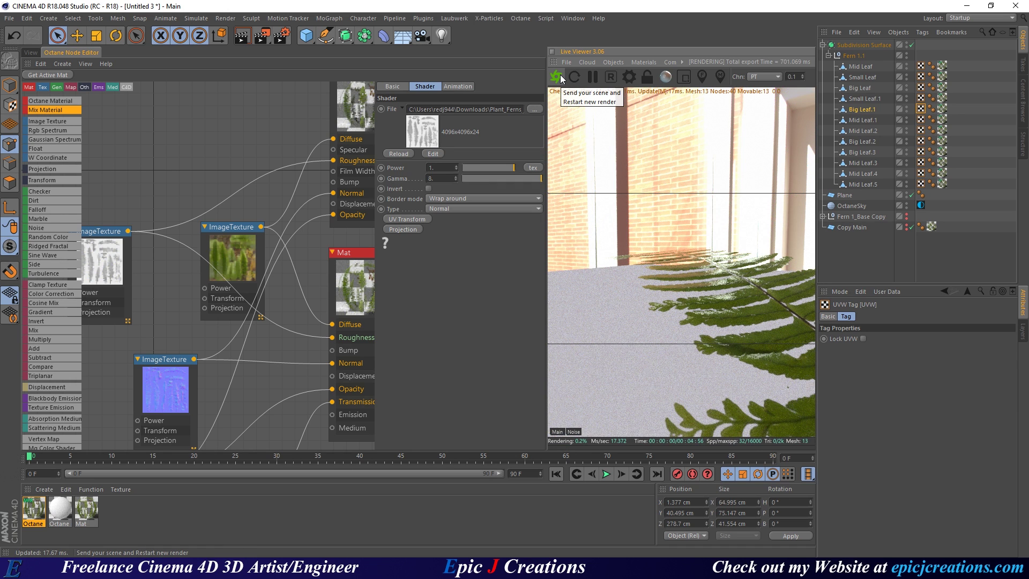
Lower the roughness texture's gamma to 0.1 and restart the live render.
{"action": "left_click_drag", "start_coordinate": [481, 179], "coordinate": [462, 179]}
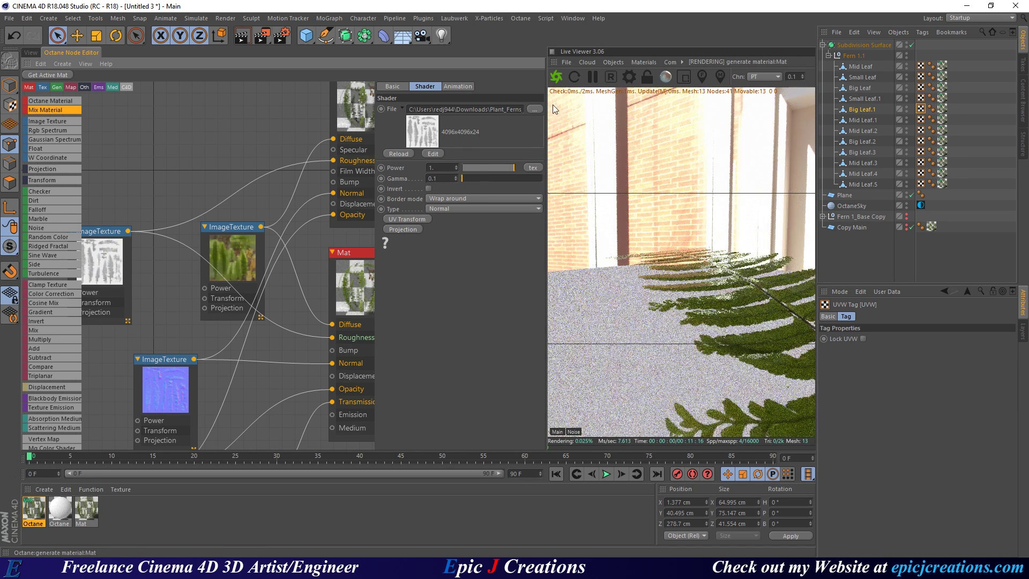
{"action": "left_click", "coordinate": [556, 76]}
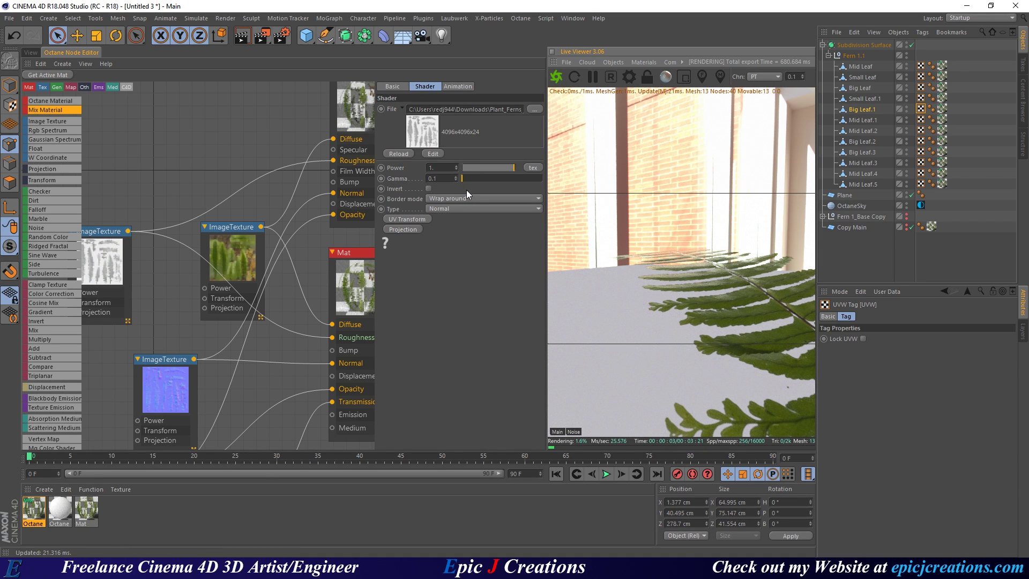
Try the roughness texture's gamma at 8, set it to 1.25, and restart the live render after each change.
{"action": "left_click_drag", "start_coordinate": [470, 179], "coordinate": [555, 167]}
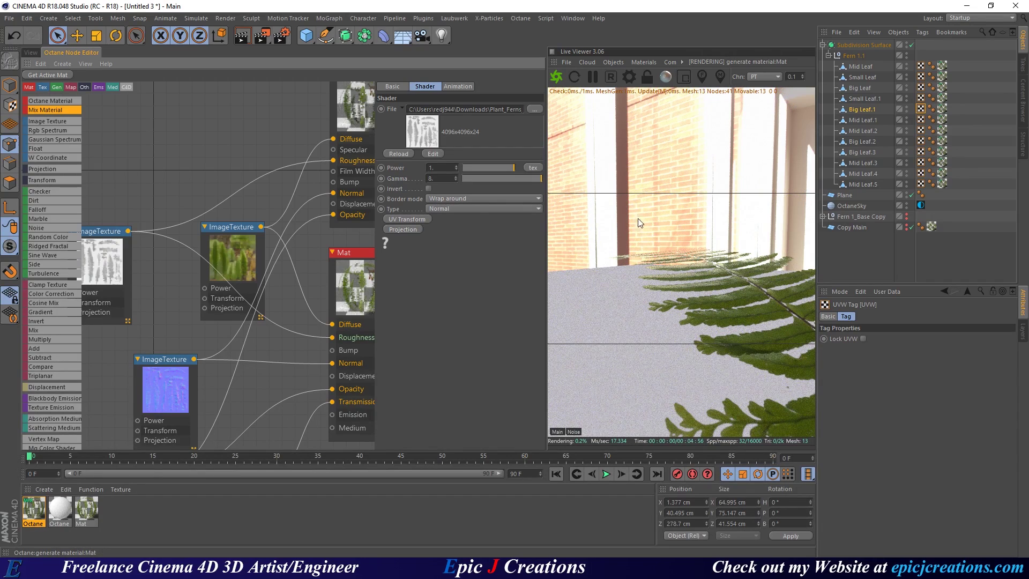
{"action": "left_click", "coordinate": [553, 79]}
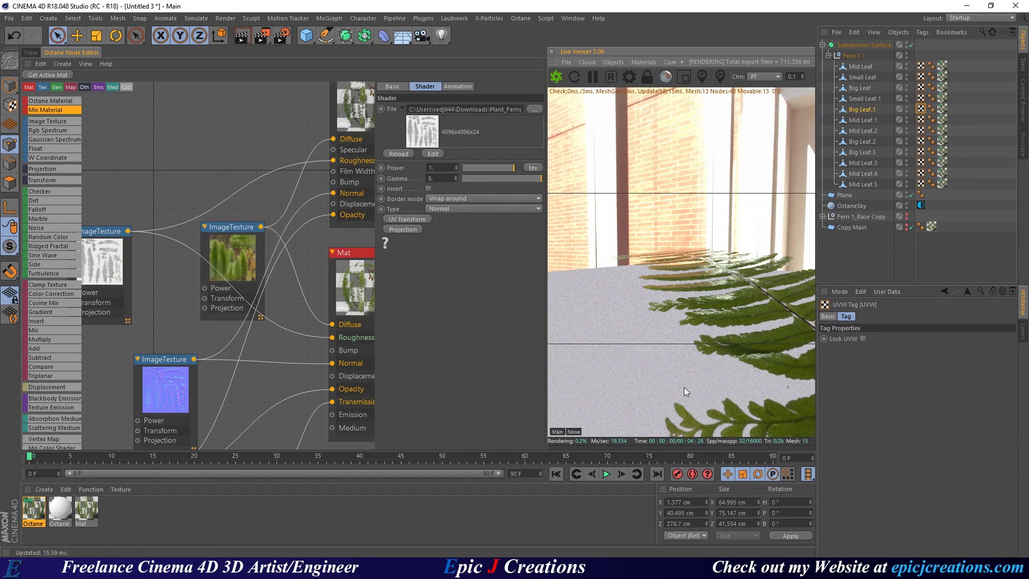
{"action": "left_click", "coordinate": [441, 167]}
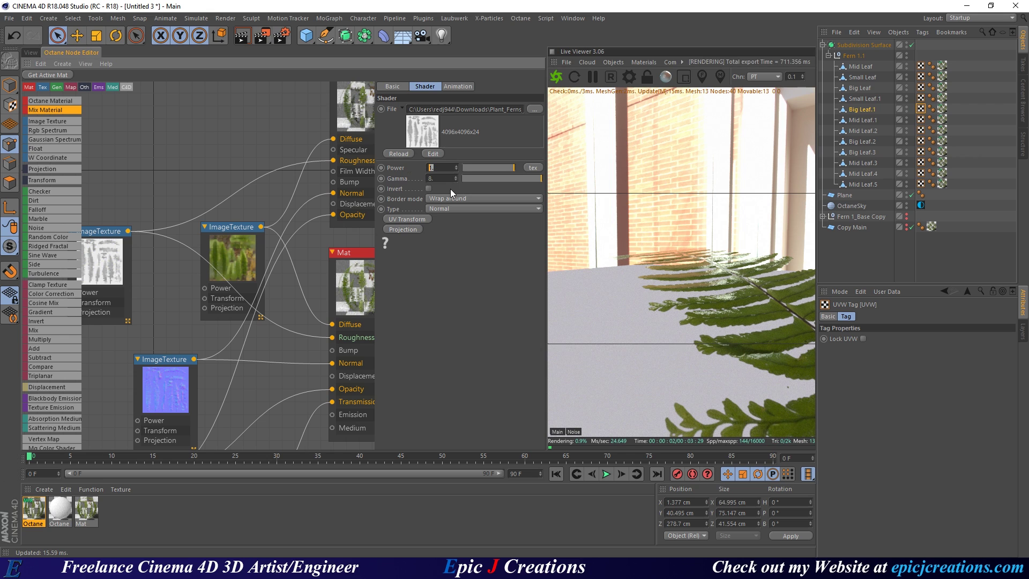
{"action": "type", "text": "1.25"}
{"action": "key", "text": "Return"}
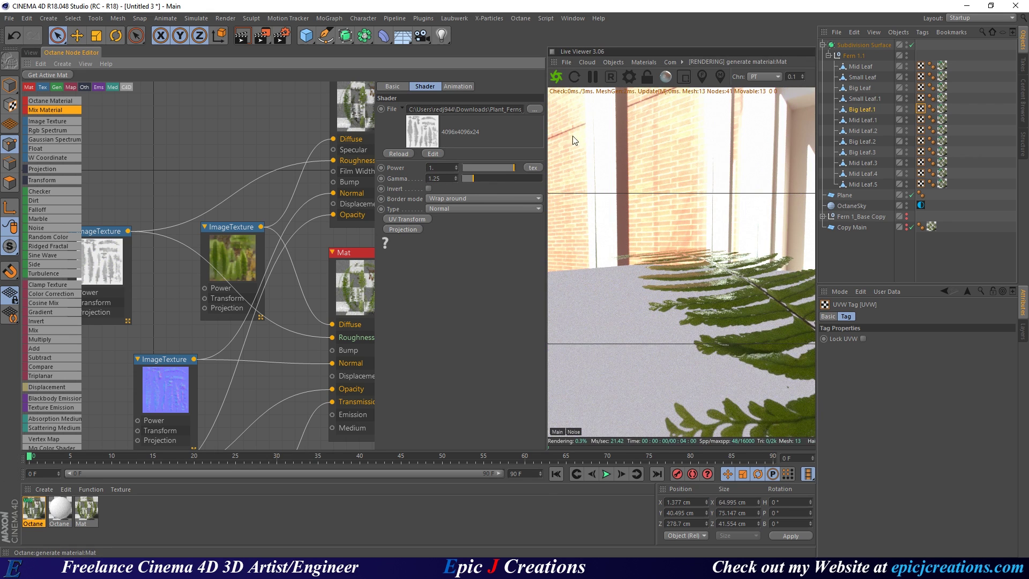
{"action": "left_click", "coordinate": [551, 74]}
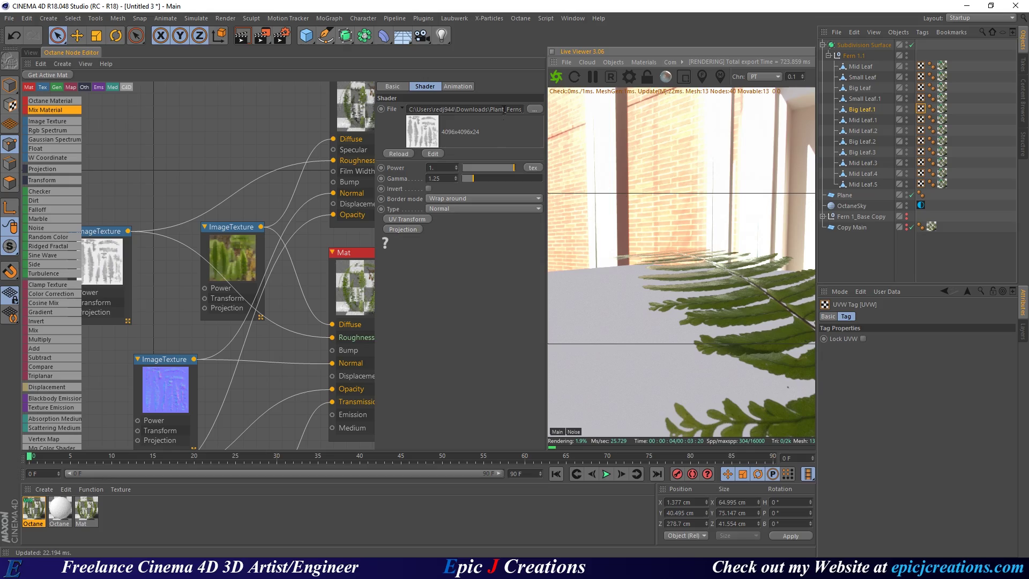
Add a Float texture with value 0.5 and connect it to the Amount input of the Octane Mix Material.
{"action": "left_click_drag", "start_coordinate": [704, 297], "coordinate": [771, 245], "text": "alt"}
{"action": "middle_click_drag", "start_coordinate": [245, 171], "coordinate": [91, 309]}
{"action": "middle_click_drag", "start_coordinate": [369, 296], "coordinate": [276, 248]}
{"action": "left_click", "coordinate": [274, 262]}
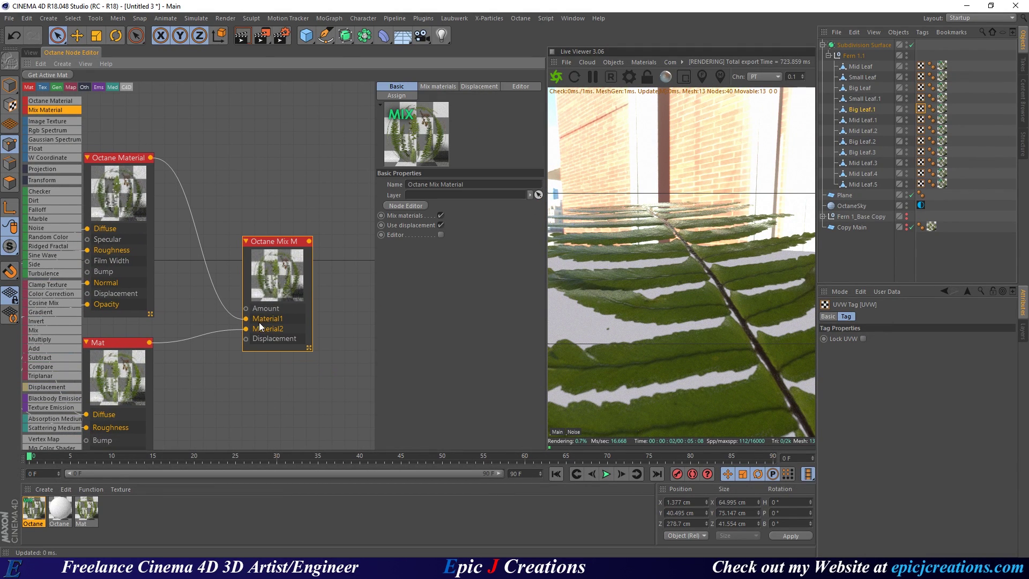
{"action": "scroll", "coordinate": [246, 318], "scroll_direction": "up", "scroll_amount": 3}
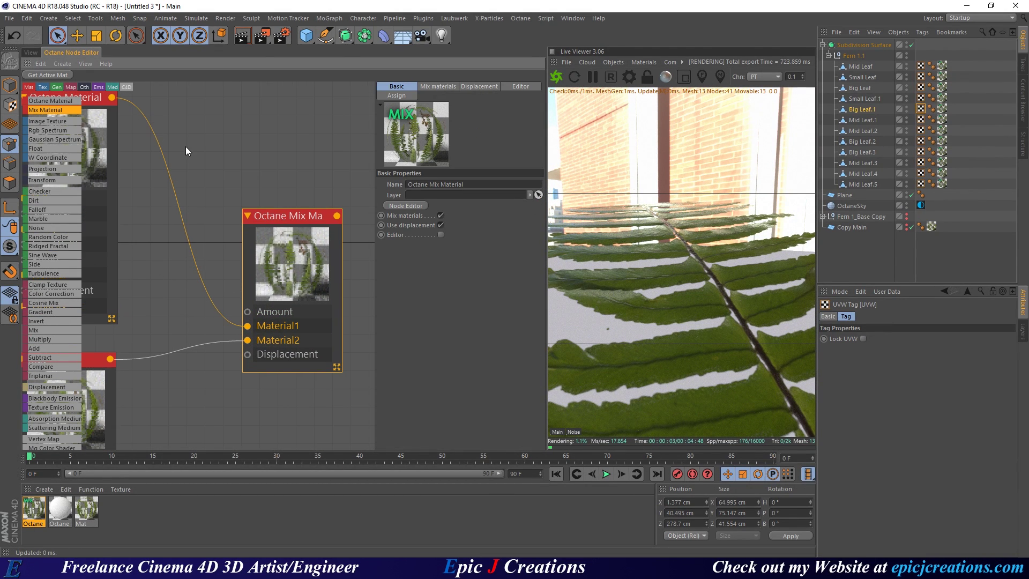
{"action": "middle_click_drag", "start_coordinate": [185, 146], "coordinate": [90, 152]}
{"action": "left_click_drag", "start_coordinate": [35, 151], "coordinate": [173, 152]}
{"action": "middle_click_drag", "start_coordinate": [179, 204], "coordinate": [291, 204]}
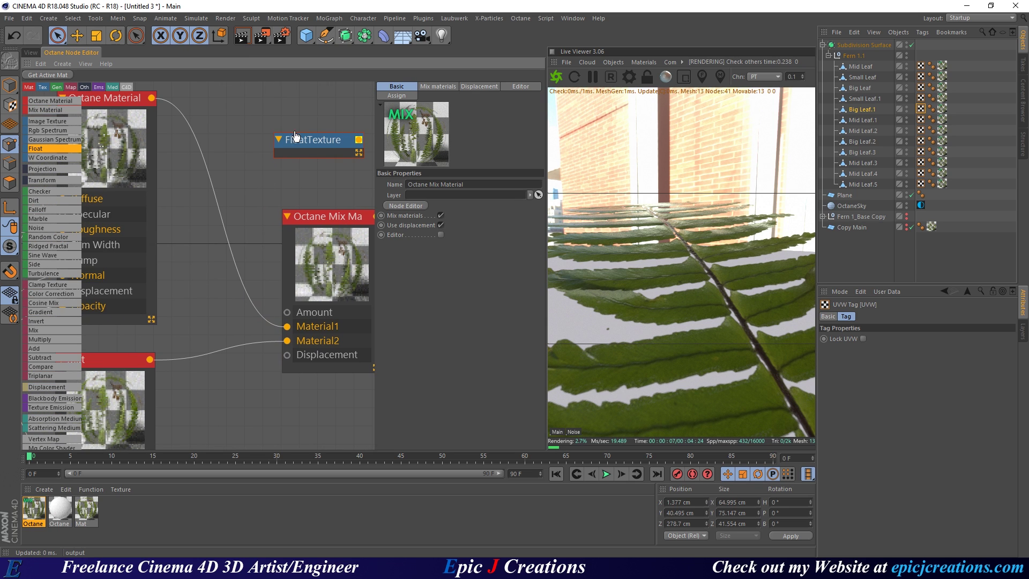
{"action": "left_click_drag", "start_coordinate": [359, 153], "coordinate": [287, 312]}
{"action": "left_click_drag", "start_coordinate": [313, 154], "coordinate": [213, 169]}
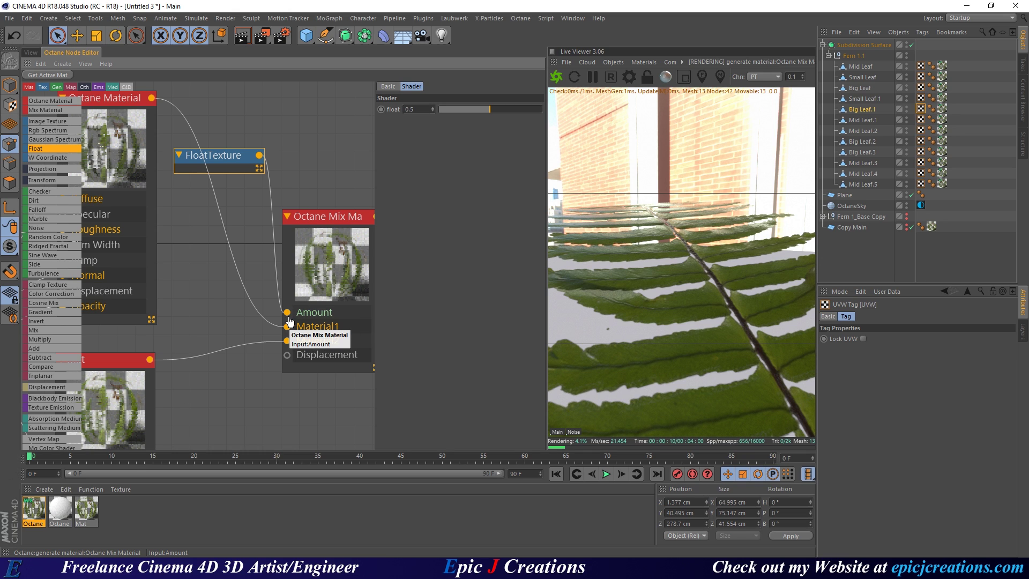
Disconnect the FloatTexture from the mix material's Amount input and reconnect it to compare the leaves in the live render.
{"action": "left_click_drag", "start_coordinate": [288, 314], "coordinate": [265, 297]}
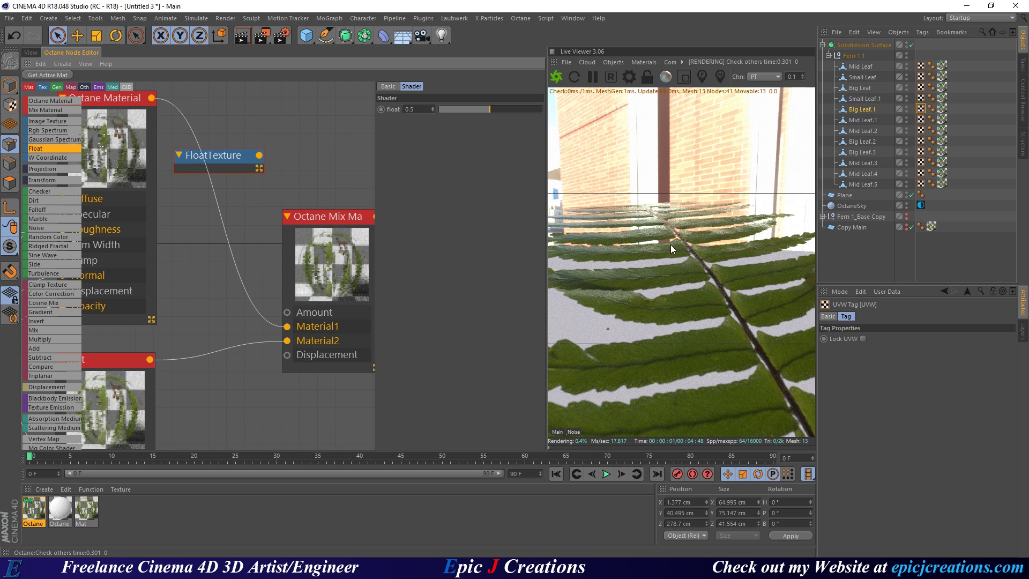
{"action": "left_click_drag", "start_coordinate": [259, 155], "coordinate": [287, 311]}
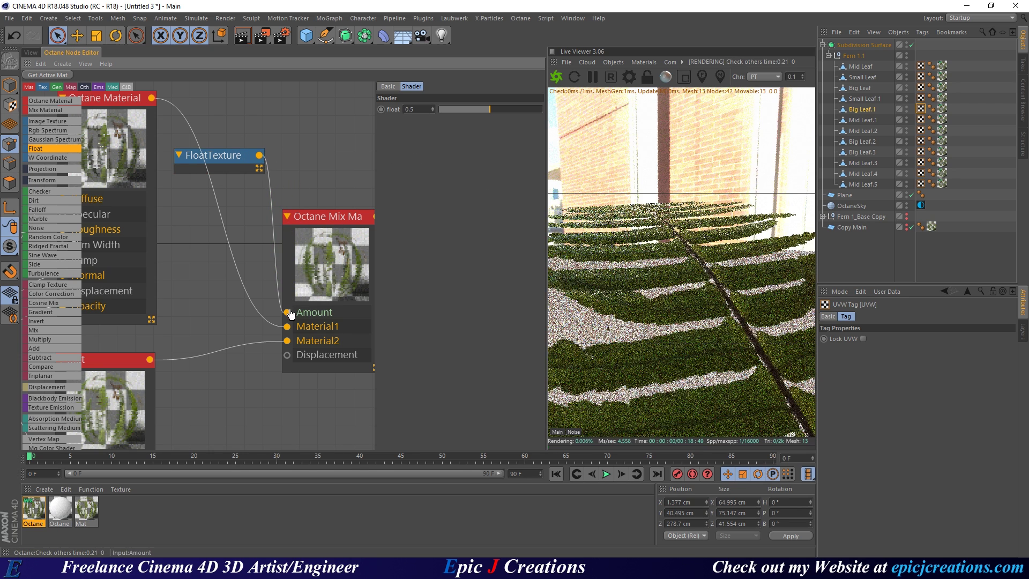
{"action": "scroll", "coordinate": [248, 274], "scroll_direction": "down", "scroll_amount": 5}
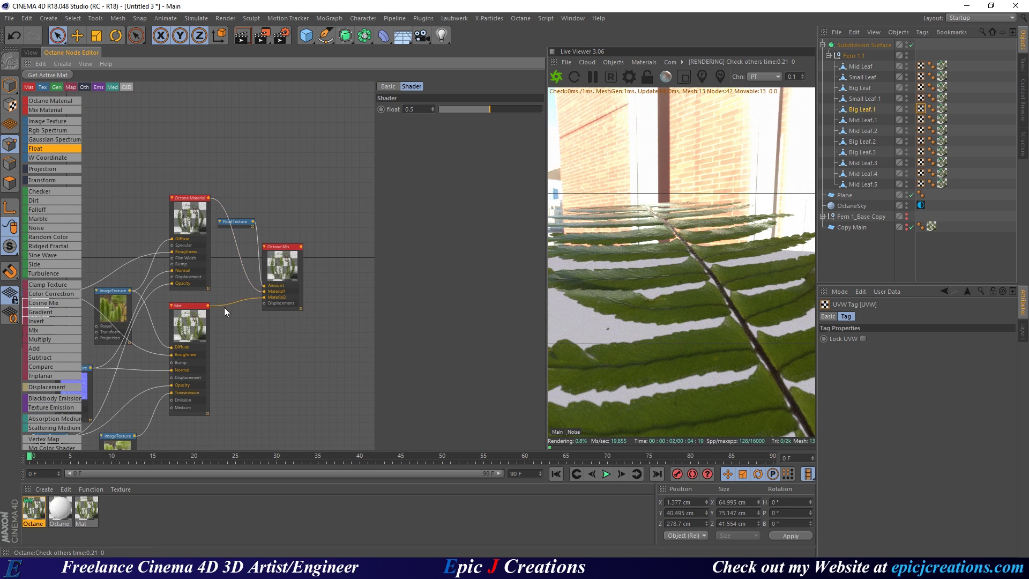
Set the power of the ImageTexture feeding the Mat material's Transmission to 2 and check the fern's translucency in the live render.
{"action": "left_click_drag", "start_coordinate": [700, 268], "coordinate": [847, 213]}
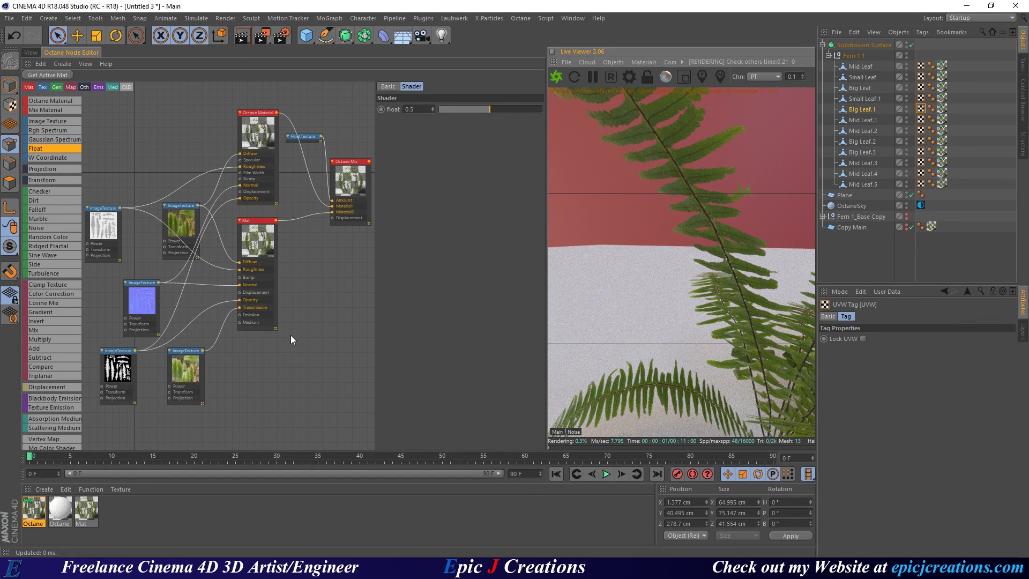
{"action": "scroll", "coordinate": [185, 372], "scroll_direction": "up", "scroll_amount": 4}
{"action": "left_click_drag", "start_coordinate": [188, 361], "coordinate": [196, 353]}
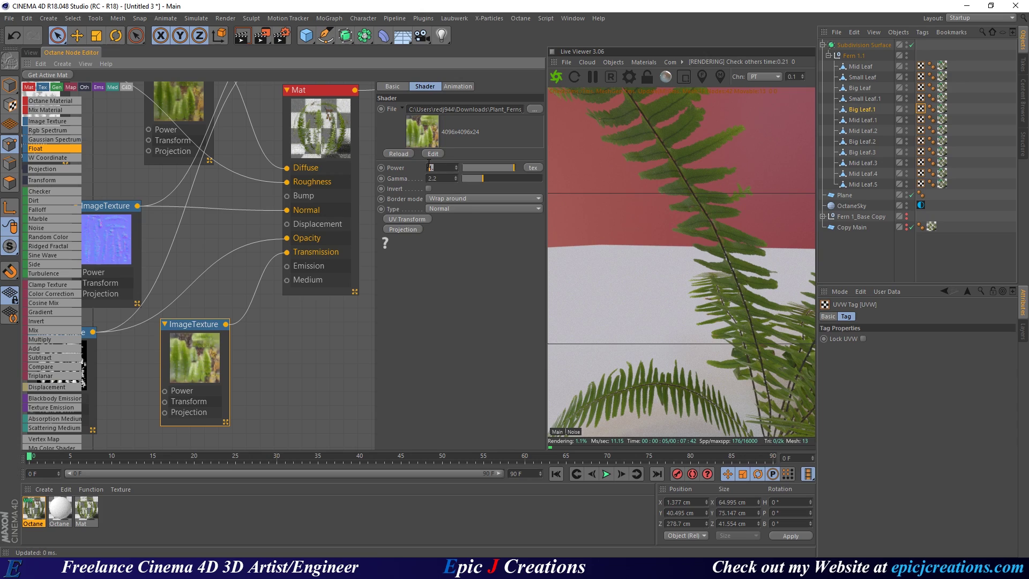
{"action": "type", "text": "2"}
{"action": "key", "text": "Return"}
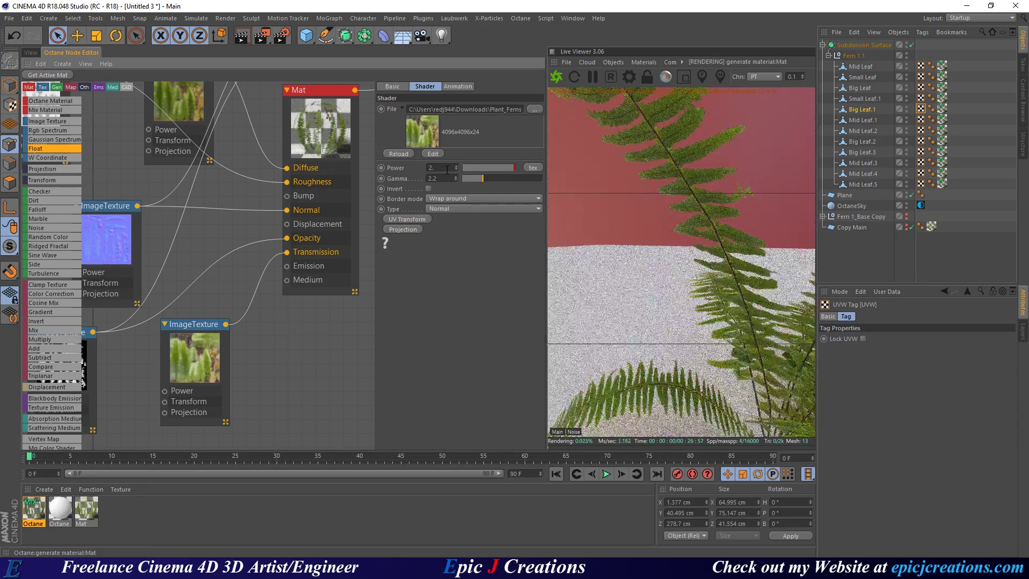
{"action": "left_click_drag", "start_coordinate": [811, 308], "coordinate": [643, 369]}
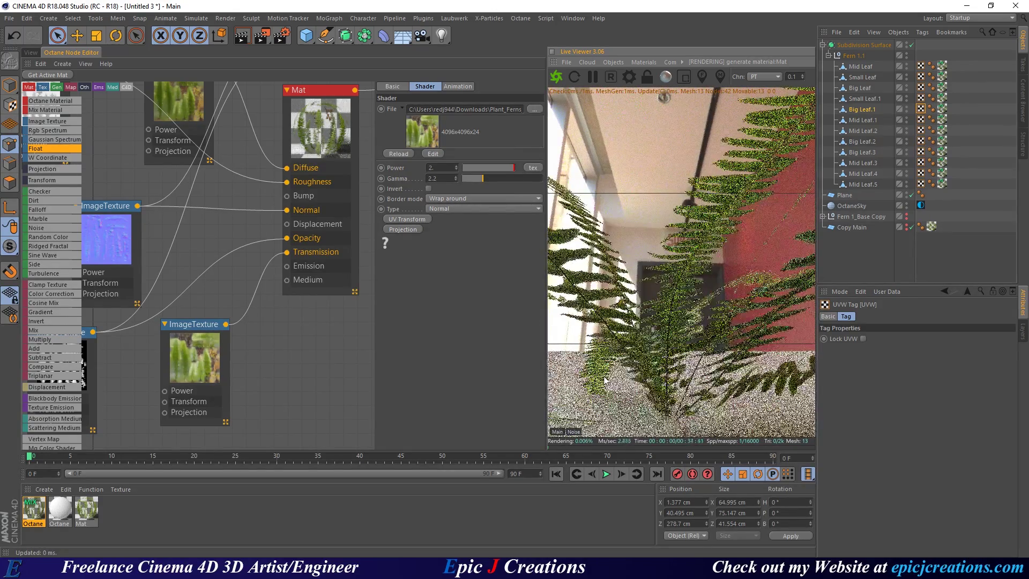
Set the glossy Octane Material's index to 1.45.
{"action": "middle_click_drag", "start_coordinate": [322, 162], "coordinate": [234, 252]}
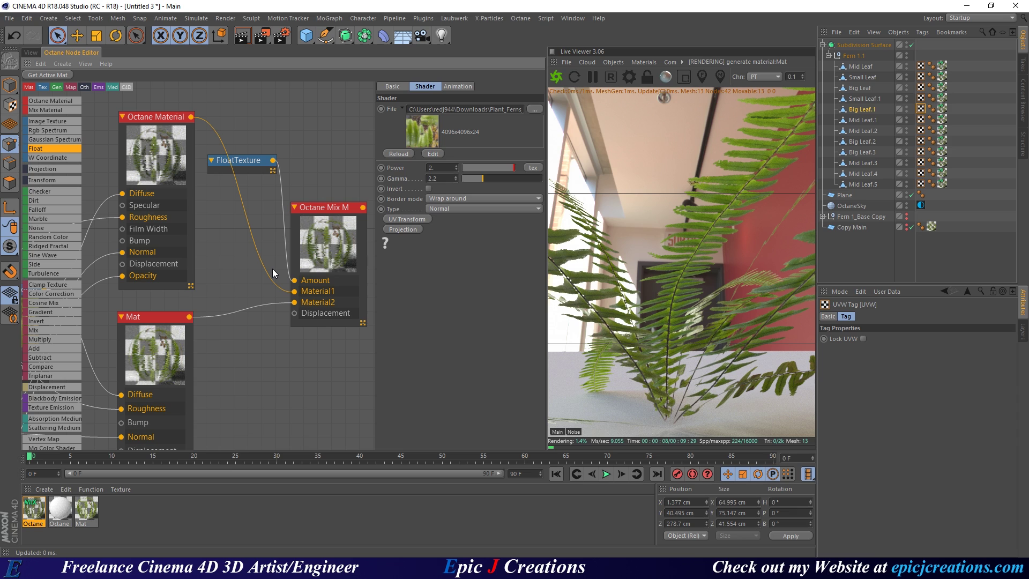
{"action": "middle_click_drag", "start_coordinate": [238, 236], "coordinate": [303, 272]}
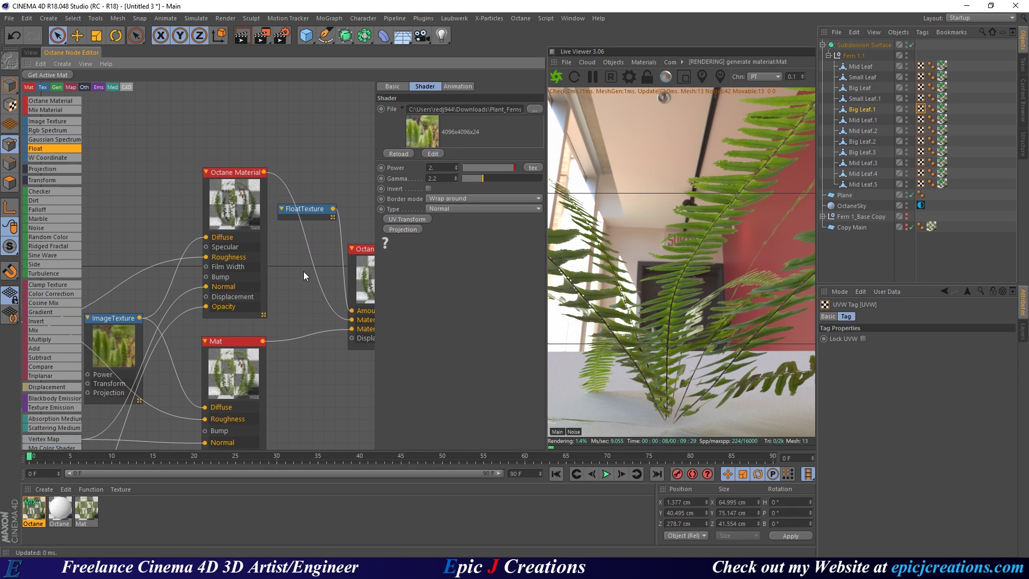
{"action": "left_click", "coordinate": [214, 175]}
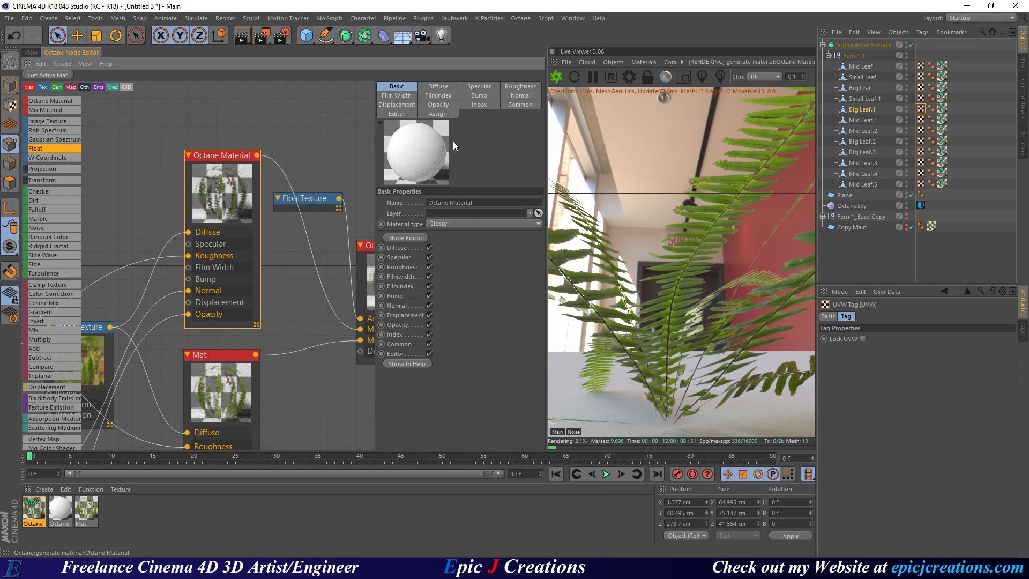
{"action": "left_click", "coordinate": [482, 104]}
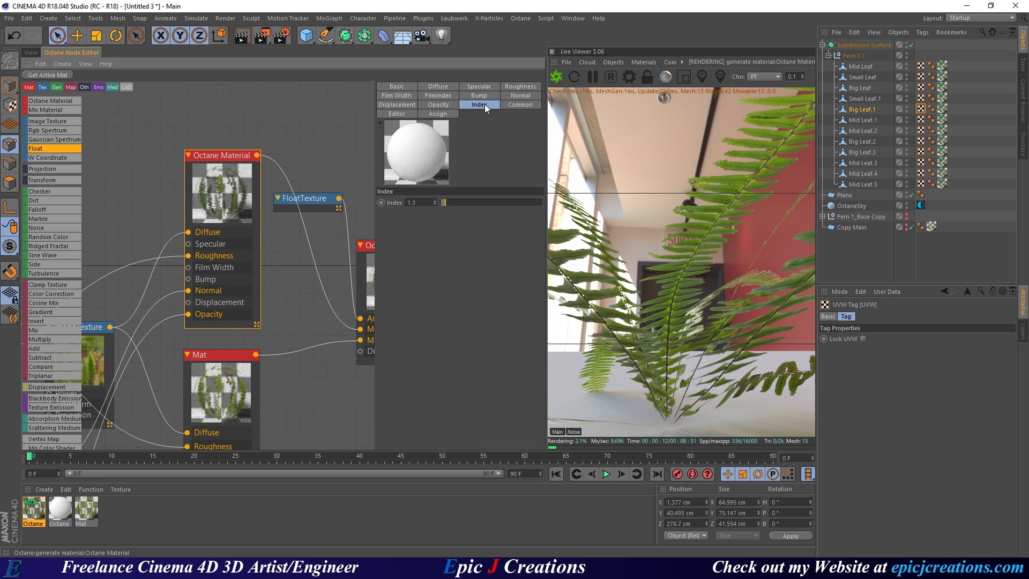
{"action": "left_click", "coordinate": [433, 202]}
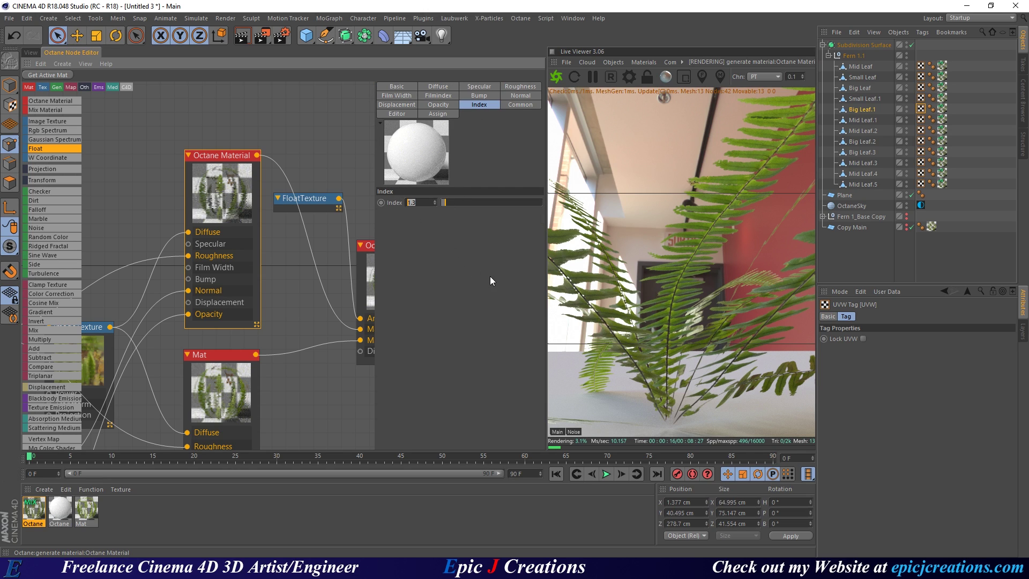
{"action": "type", "text": "1.45"}
{"action": "key", "text": "Return"}
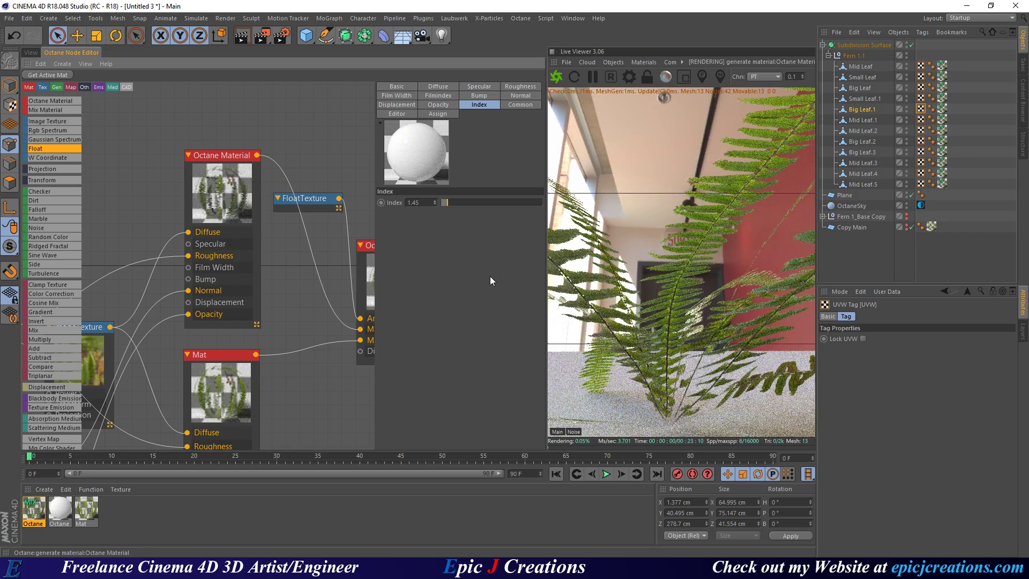
Examine the fern's leaf shine from several angles in the live render and return to the mix material's node graph.
{"action": "left_click_drag", "start_coordinate": [669, 361], "coordinate": [695, 290]}
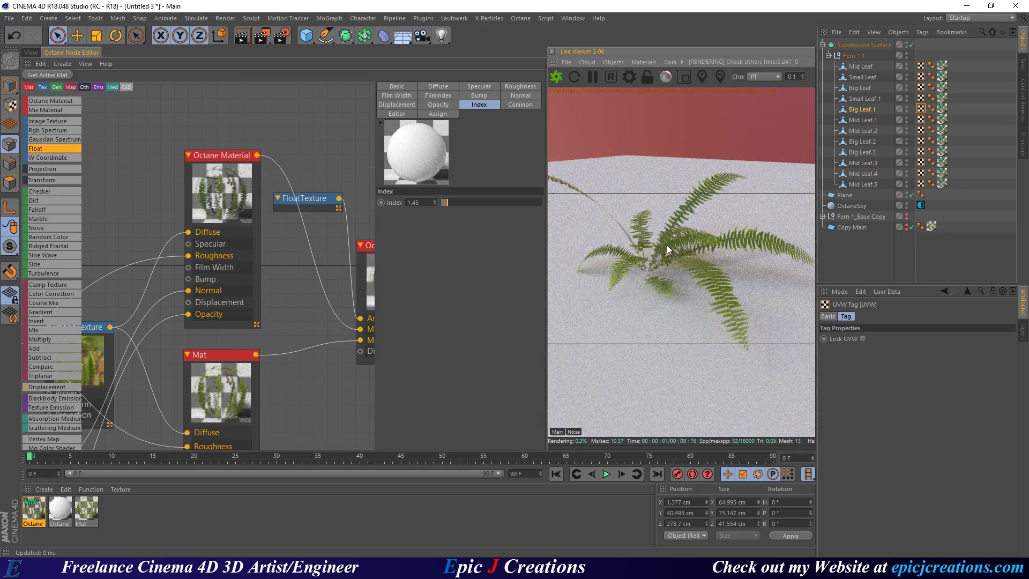
{"action": "left_click_drag", "start_coordinate": [603, 217], "coordinate": [682, 165]}
{"action": "left_click", "coordinate": [33, 52]}
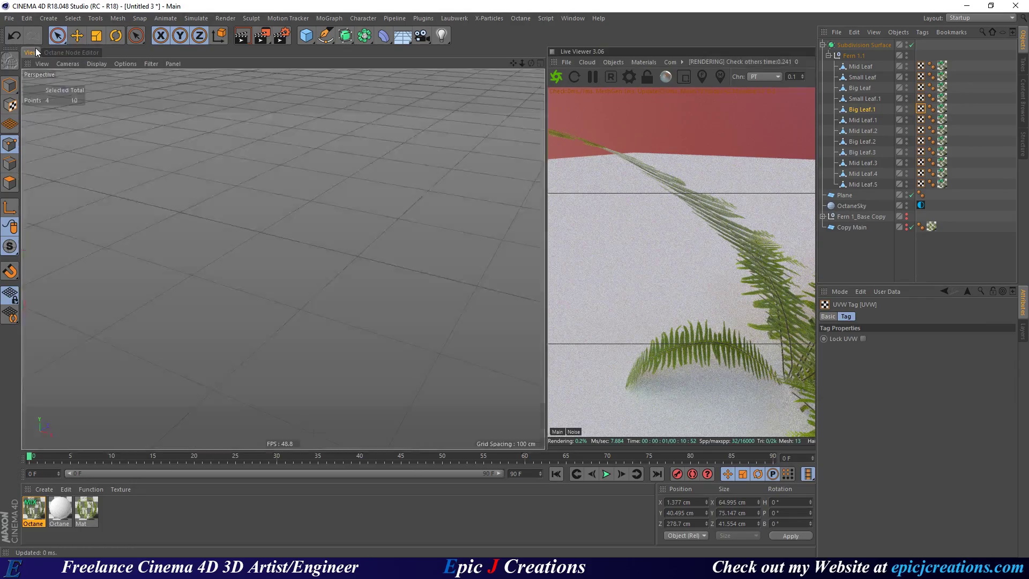
{"action": "left_click_drag", "start_coordinate": [354, 191], "coordinate": [349, 280], "text": "alt"}
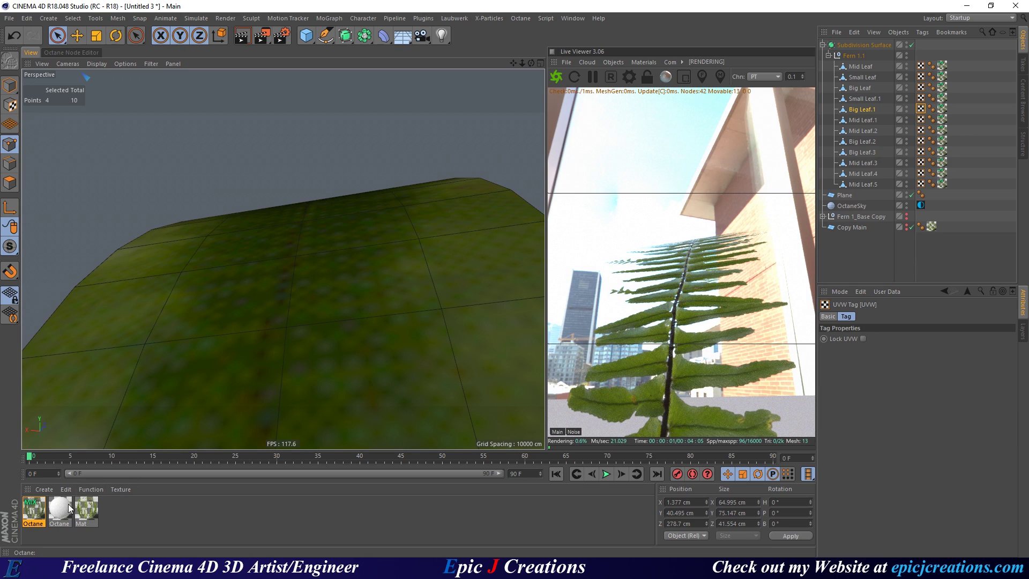
{"action": "double_click", "coordinate": [35, 511]}
{"action": "left_click", "coordinate": [496, 74]}
{"action": "left_click", "coordinate": [69, 53]}
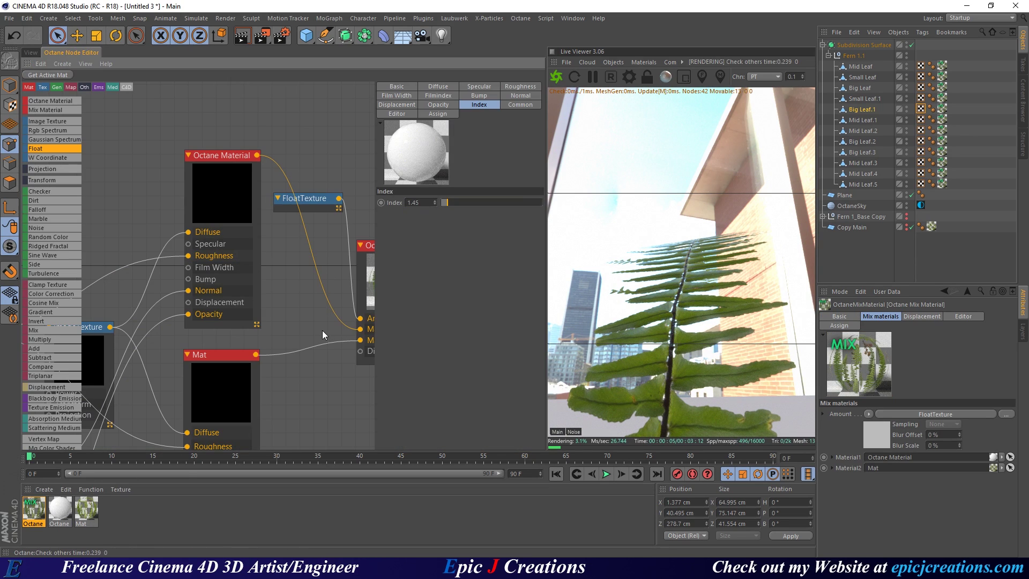
{"action": "middle_click_drag", "start_coordinate": [240, 269], "coordinate": [271, 274]}
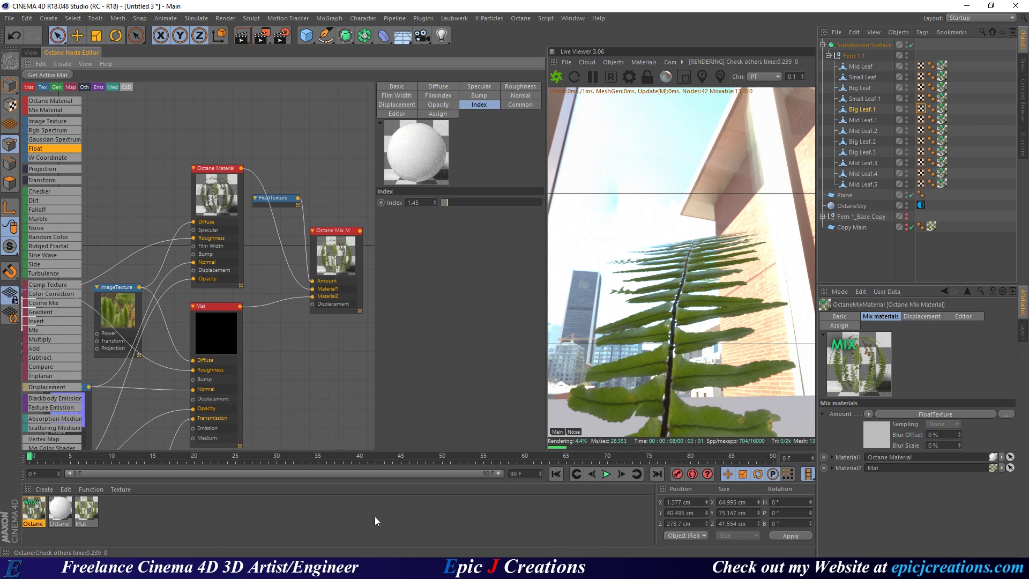
Bring the okdmY_4K_Specular image into the node graph and connect it to the glossy Octane Material's Specular input.
{"action": "key", "text": "alt+Tab"}
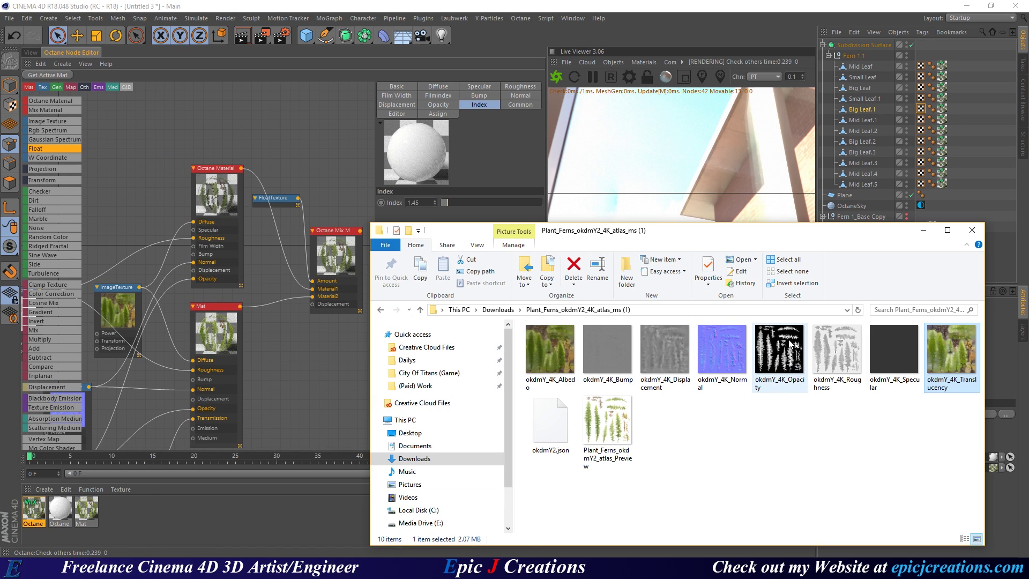
{"action": "left_click_drag", "start_coordinate": [892, 347], "coordinate": [234, 123]}
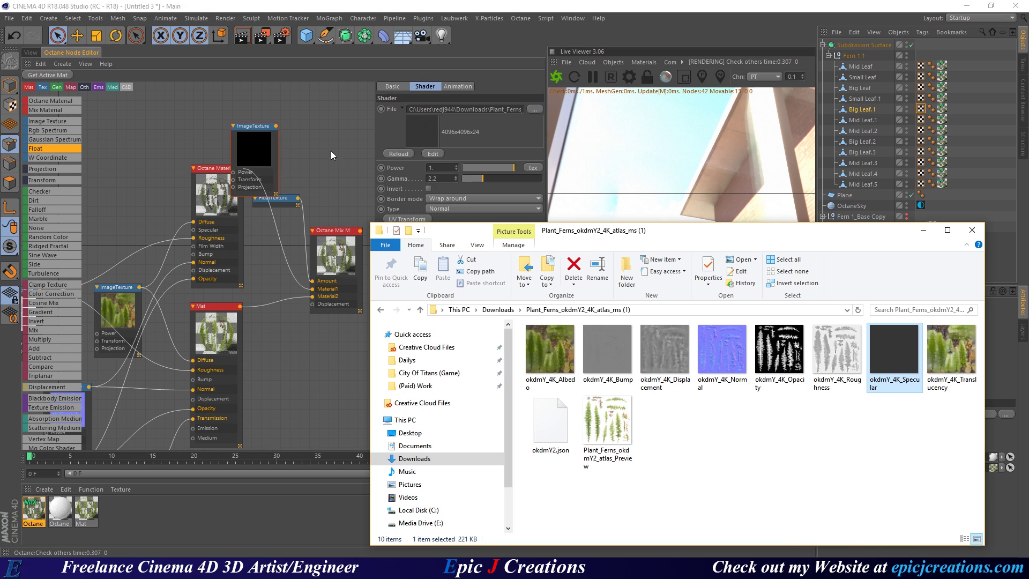
{"action": "left_click", "coordinate": [333, 155]}
{"action": "middle_click_drag", "start_coordinate": [323, 182], "coordinate": [359, 251]}
{"action": "left_click_drag", "start_coordinate": [297, 254], "coordinate": [173, 291]}
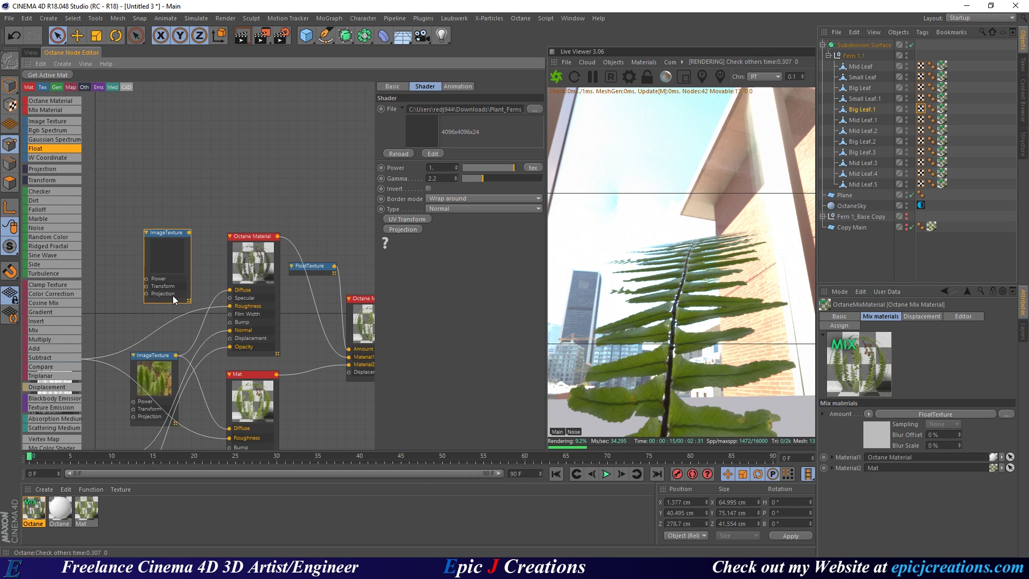
{"action": "scroll", "coordinate": [174, 291], "scroll_direction": "up", "scroll_amount": 3}
{"action": "left_click_drag", "start_coordinate": [197, 203], "coordinate": [256, 298]}
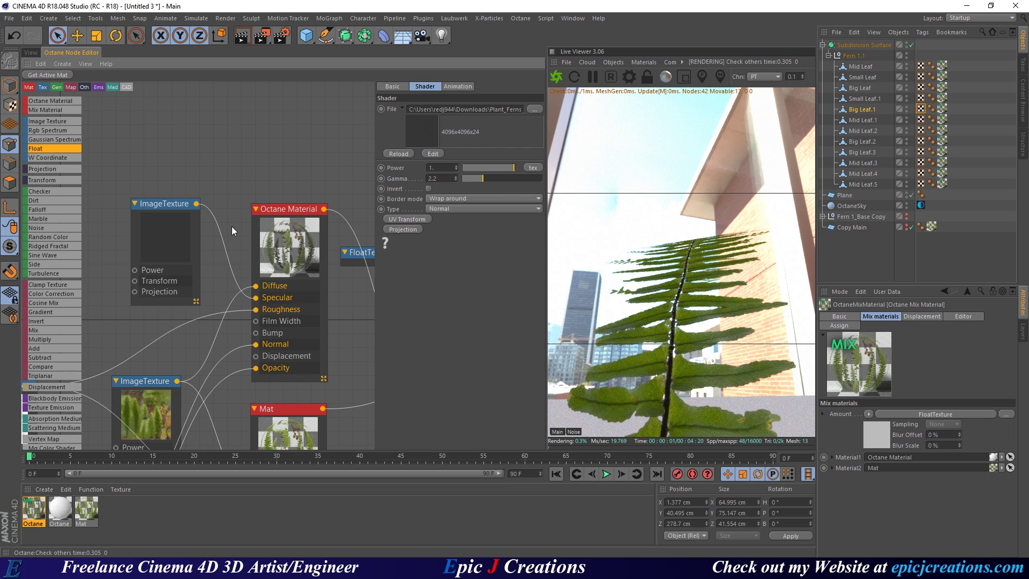
{"action": "left_click_drag", "start_coordinate": [162, 224], "coordinate": [139, 225]}
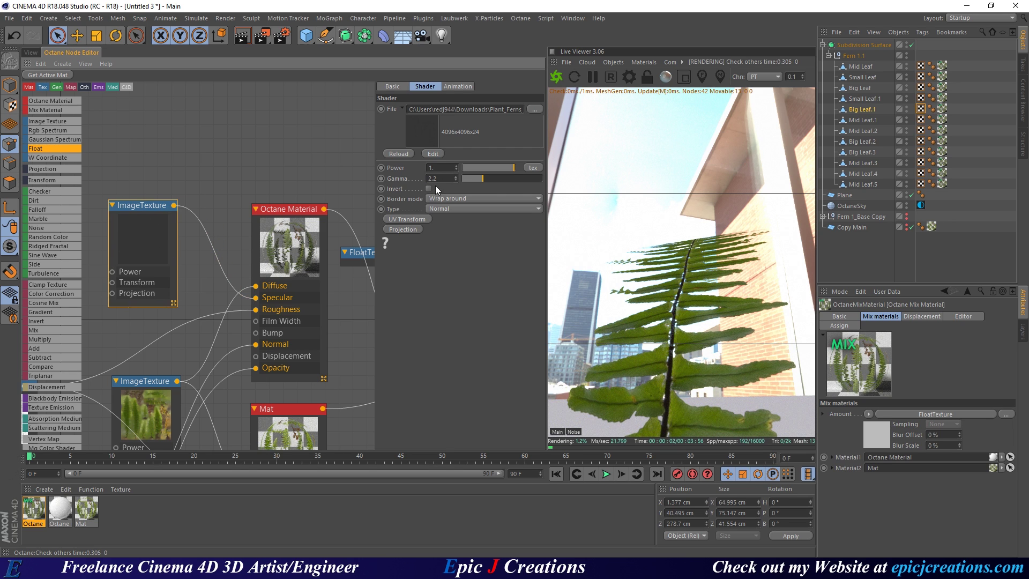
Try the specular texture's gamma at 0.1, raise it to 8, and restart the live render after each change.
{"action": "left_click_drag", "start_coordinate": [479, 178], "coordinate": [467, 180]}
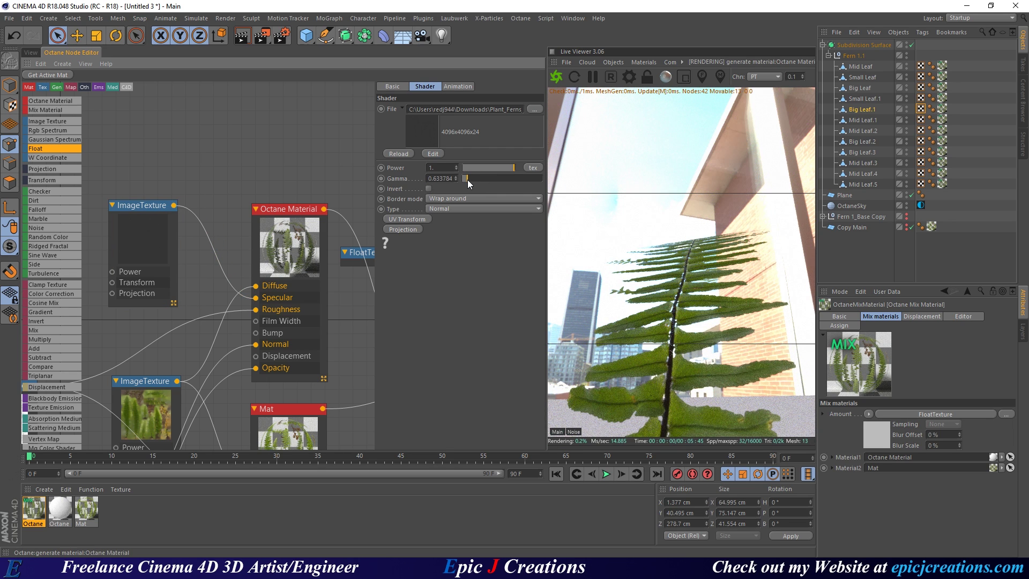
{"action": "left_click", "coordinate": [555, 77]}
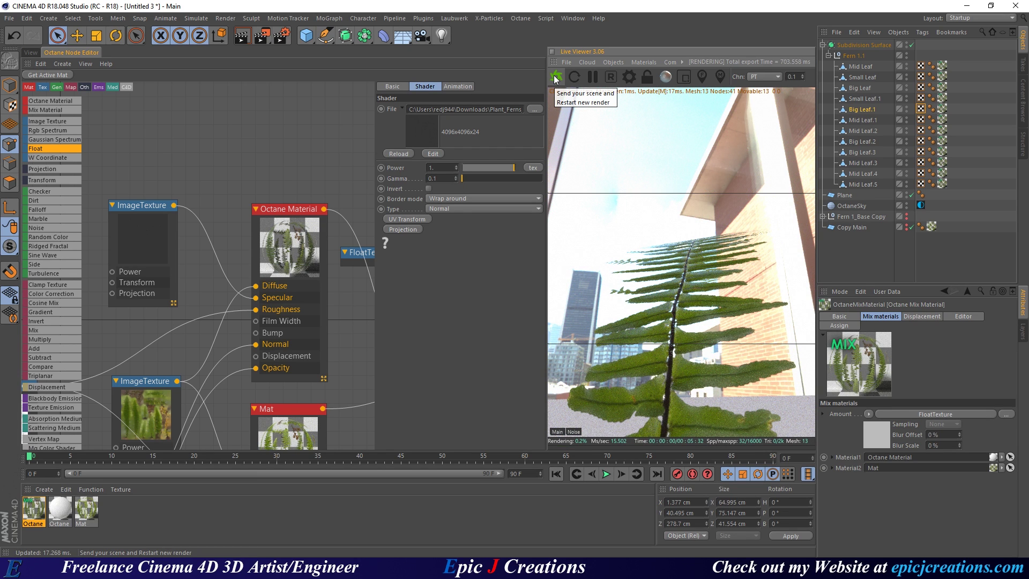
{"action": "left_click_drag", "start_coordinate": [468, 178], "coordinate": [543, 178]}
{"action": "left_click", "coordinate": [560, 84]}
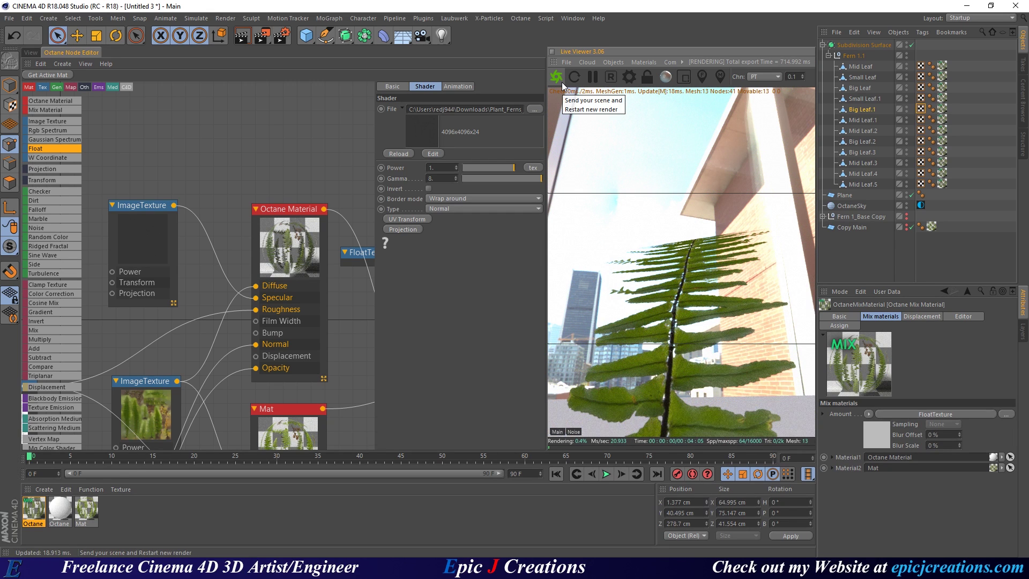
Try the specular texture's gamma at 1.25 and at 0.1, restarting the live render after each change.
{"action": "double_click", "coordinate": [446, 179]}
{"action": "type", "text": "3"}
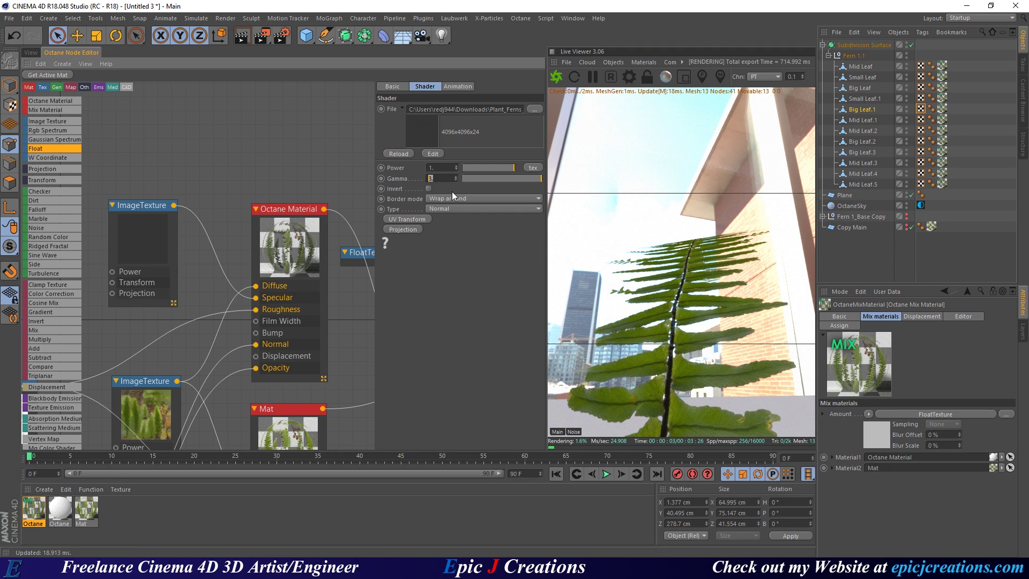
{"action": "type", "text": "25"}
{"action": "key", "text": "Return"}
{"action": "left_click", "coordinate": [556, 78]}
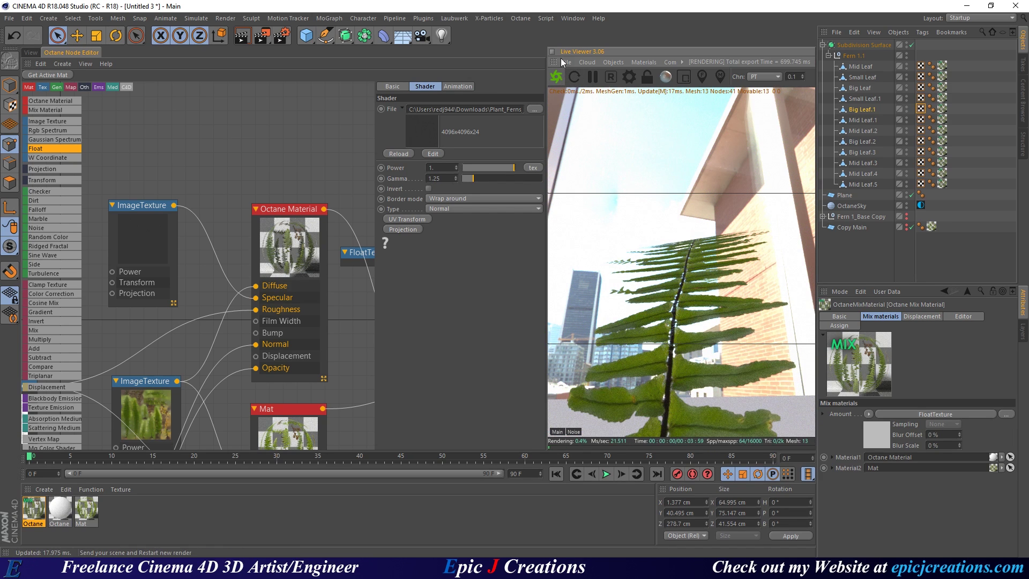
{"action": "left_click_drag", "start_coordinate": [673, 290], "coordinate": [702, 238]}
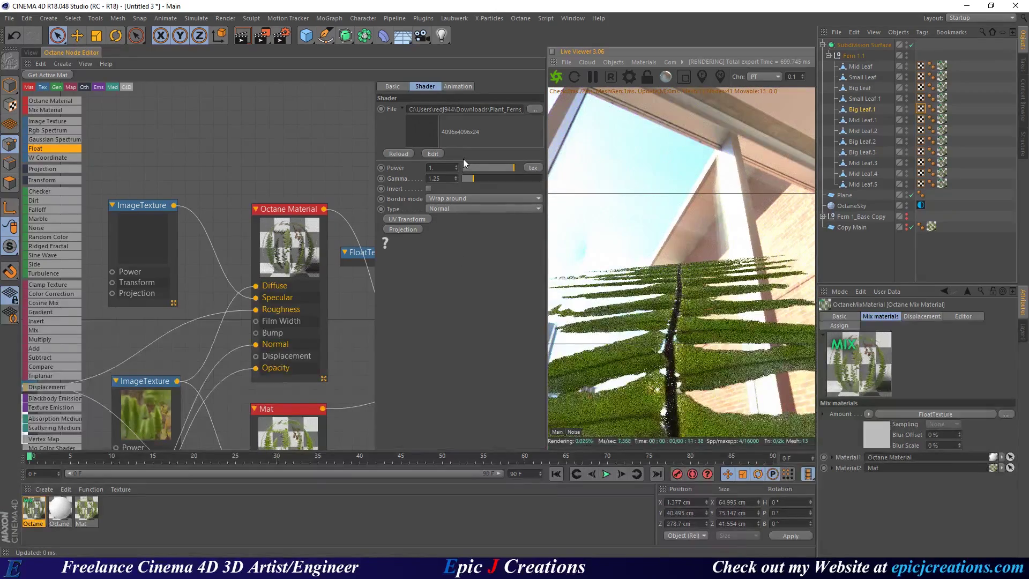
{"action": "left_click_drag", "start_coordinate": [477, 180], "coordinate": [462, 179]}
{"action": "left_click", "coordinate": [557, 78]}
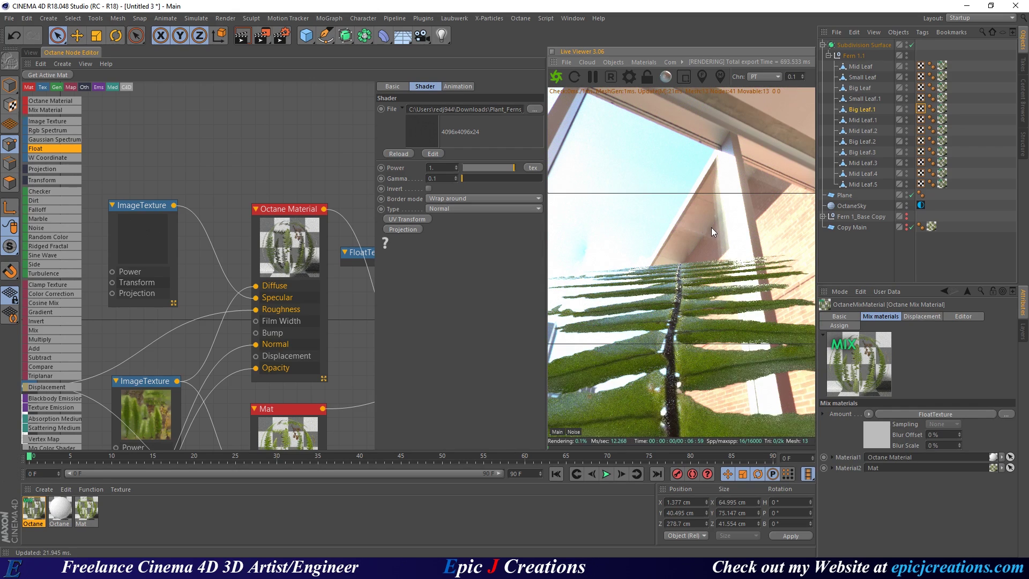
Try the specular texture's gamma at 0.5, restart the live render, and check the leaf shine from other angles.
{"action": "left_click", "coordinate": [433, 178]}
{"action": "type", "text": "0.5"}
{"action": "key", "text": "Return"}
{"action": "left_click", "coordinate": [557, 80]}
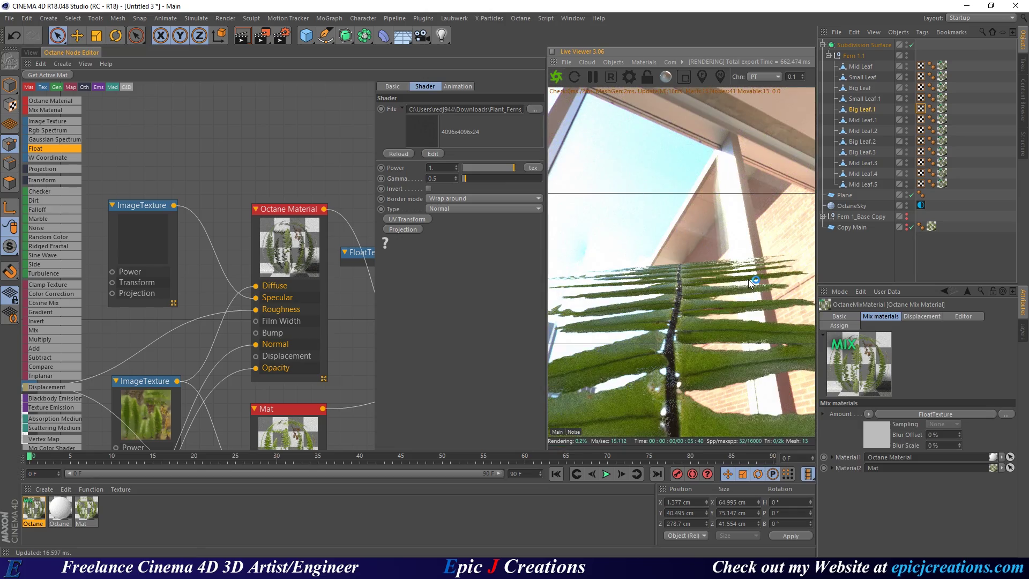
{"action": "left_click_drag", "start_coordinate": [682, 306], "coordinate": [553, 289]}
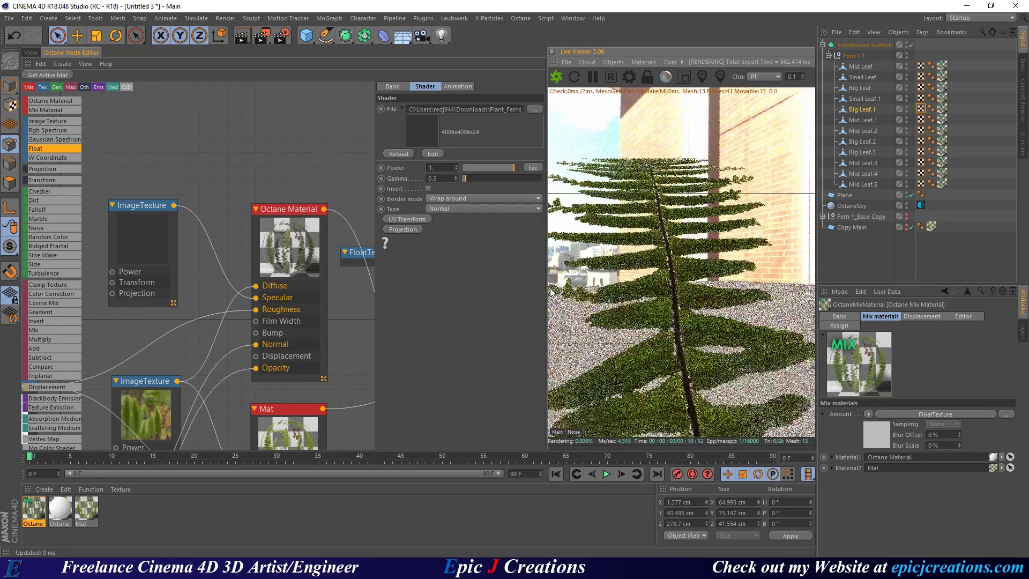
{"action": "left_click", "coordinate": [30, 52]}
{"action": "left_click_drag", "start_coordinate": [271, 200], "coordinate": [236, 241], "text": "alt"}
{"action": "right_click_drag", "start_coordinate": [232, 248], "coordinate": [368, 259], "text": "alt"}
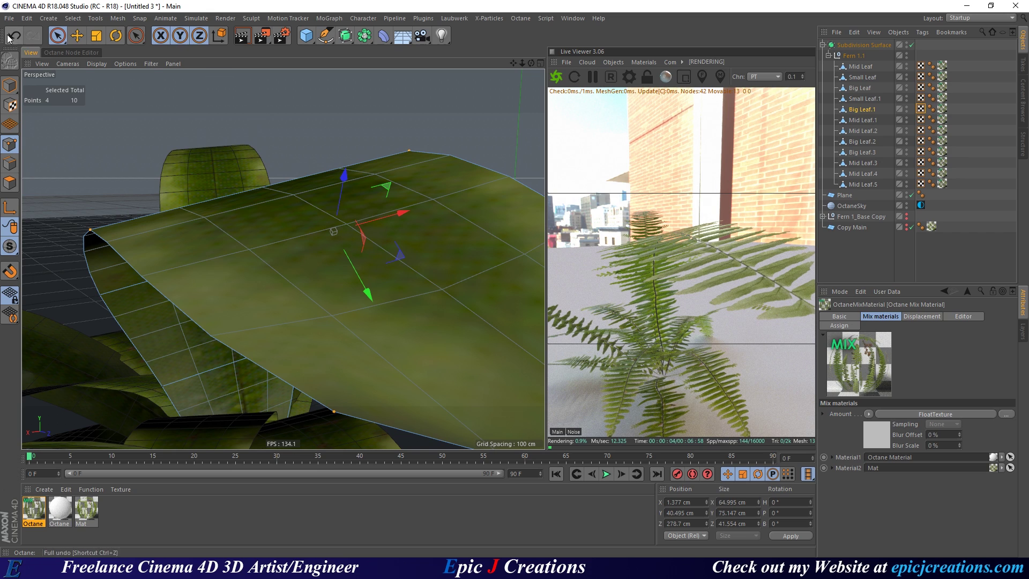
Set the specular texture's gamma to 0.8, restart the live render, and view the whole fern from a lower angle.
{"action": "left_click", "coordinate": [51, 52]}
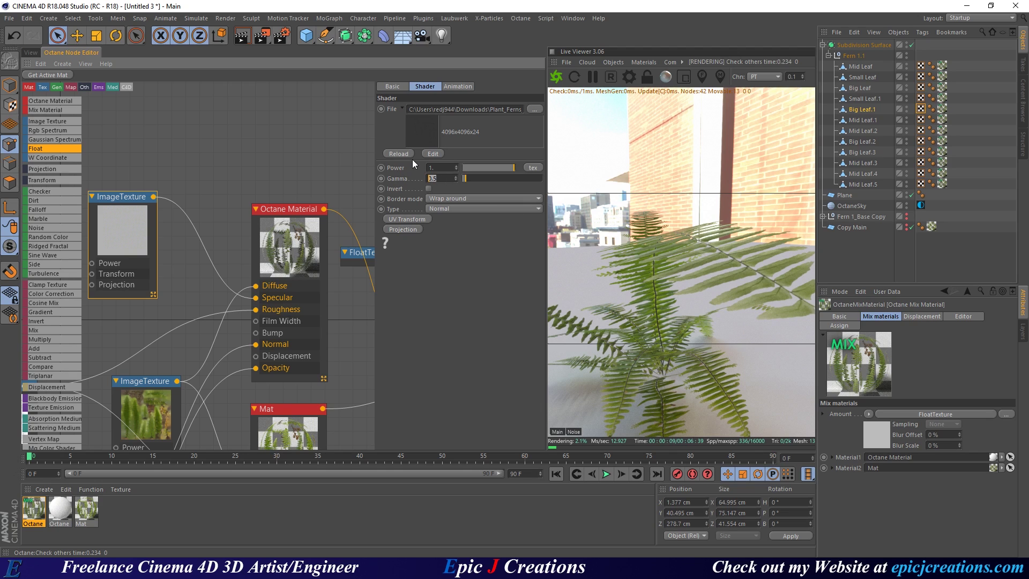
{"action": "type", "text": "0.8"}
{"action": "key", "text": "Return"}
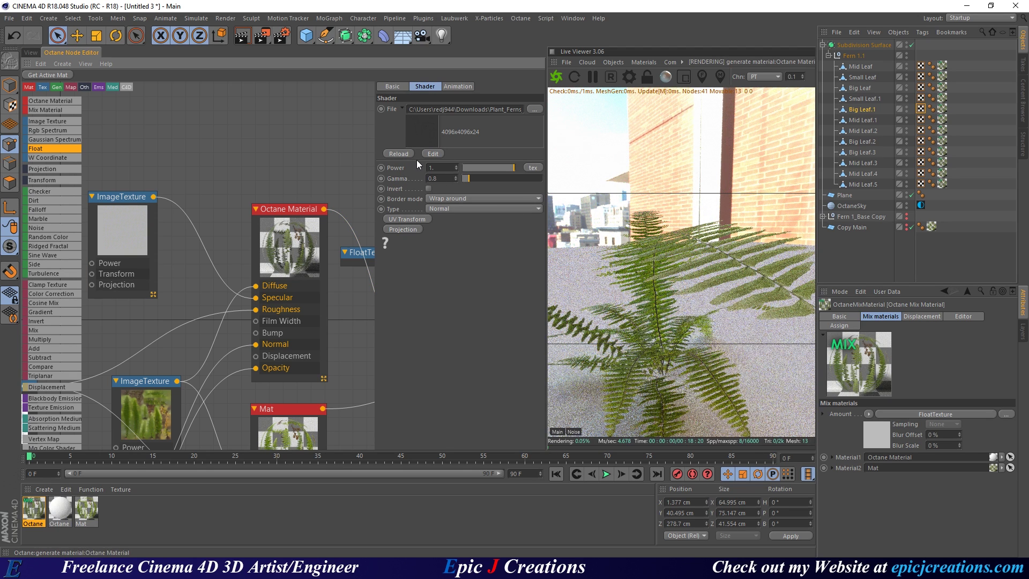
{"action": "left_click", "coordinate": [558, 75]}
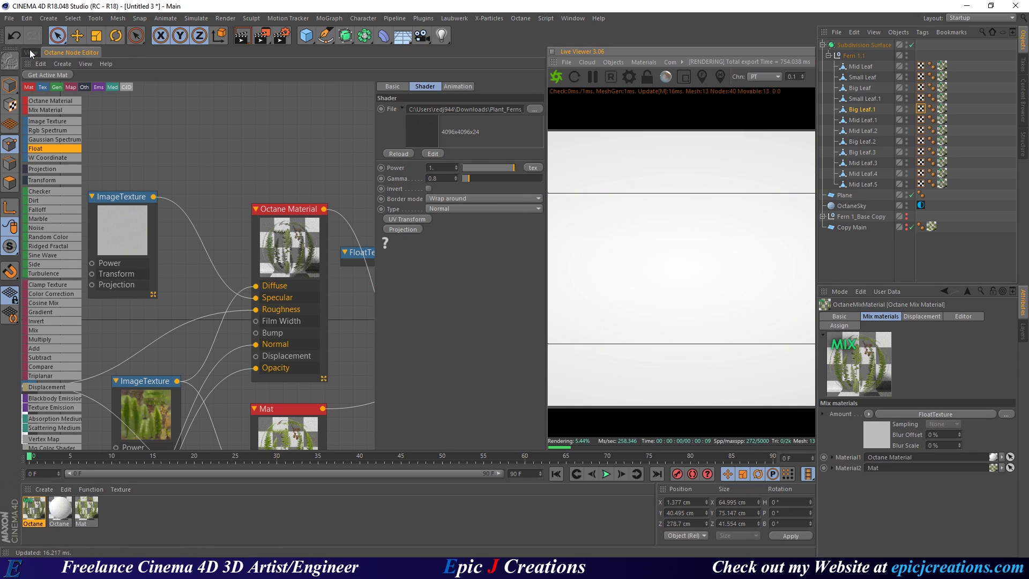
{"action": "left_click", "coordinate": [30, 49]}
{"action": "left_click_drag", "start_coordinate": [303, 186], "coordinate": [271, 255], "text": "alt"}
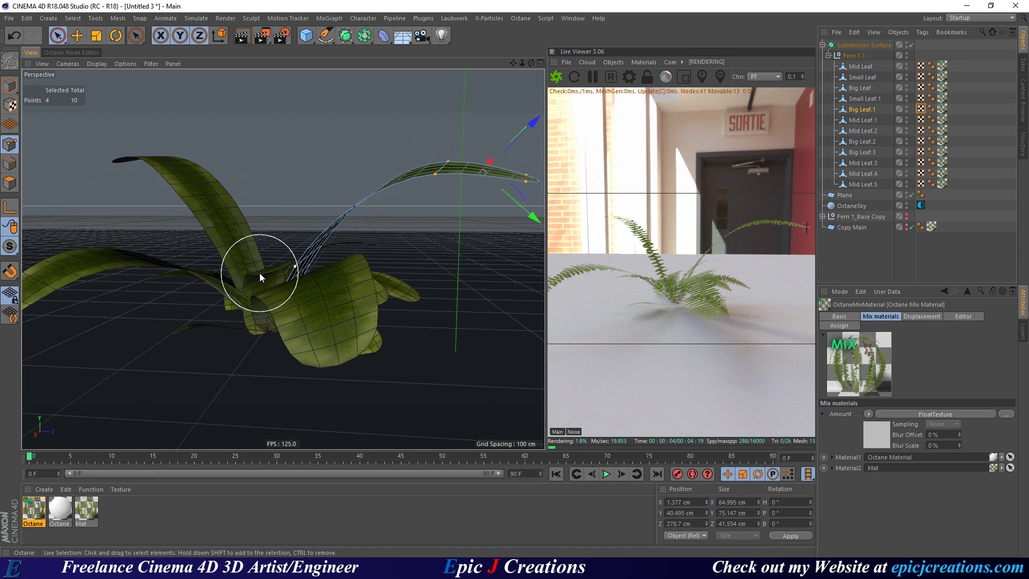
Select Mid Leaf as an object and create a rotated copy of it in the gap around the fern's base.
{"action": "key", "text": "e"}
{"action": "left_click_drag", "start_coordinate": [264, 324], "coordinate": [351, 272], "text": "alt"}
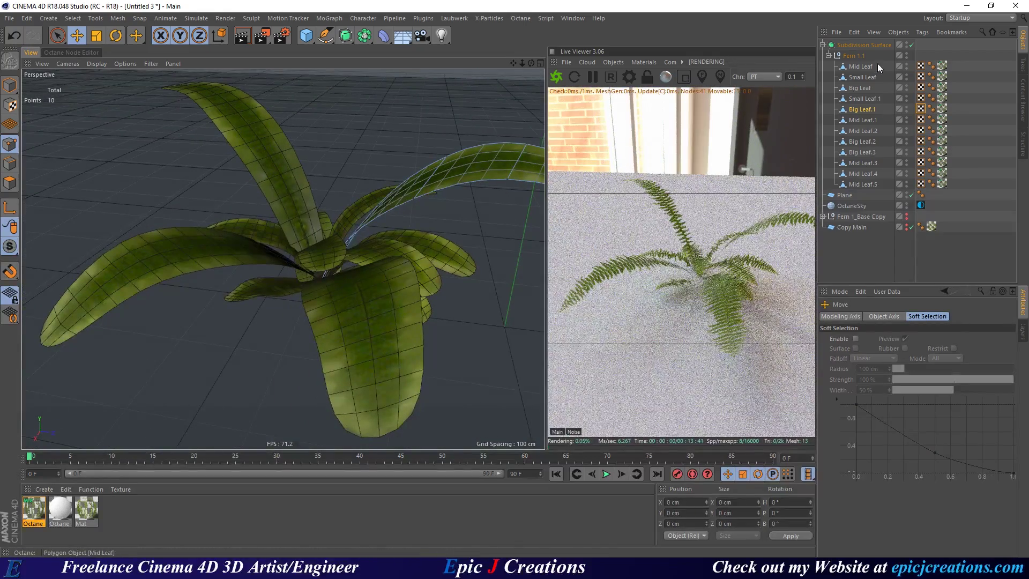
{"action": "left_click", "coordinate": [864, 67]}
{"action": "key", "text": "e"}
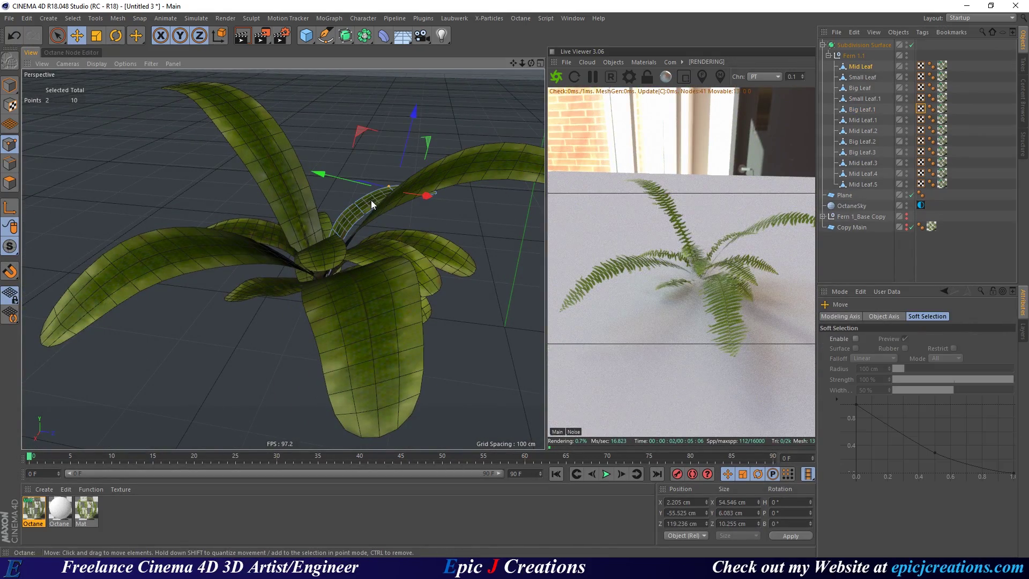
{"action": "left_click_drag", "start_coordinate": [371, 204], "coordinate": [109, 90], "text": "alt"}
{"action": "left_click", "coordinate": [10, 85]}
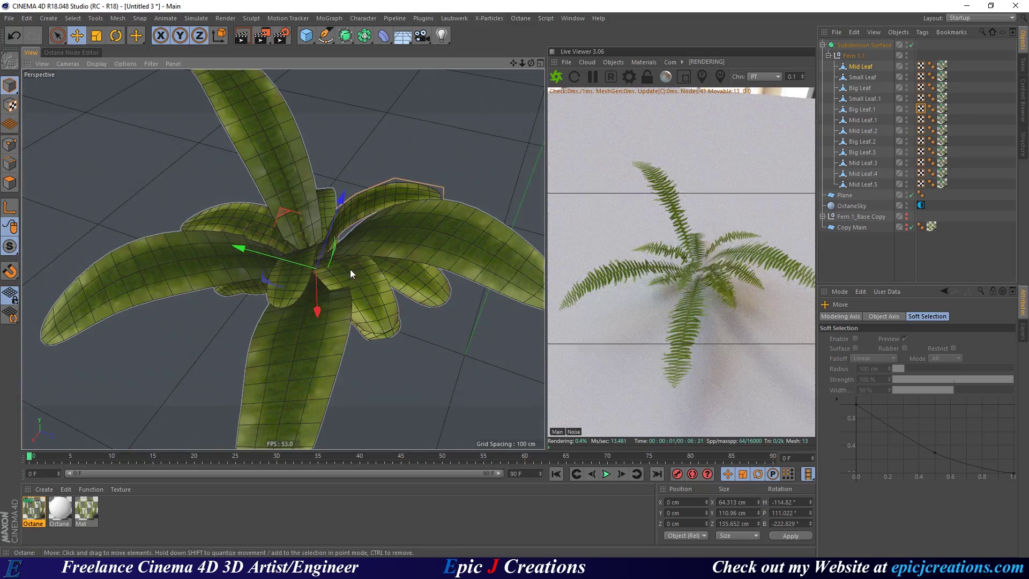
{"action": "key", "text": "r"}
{"action": "left_click_drag", "start_coordinate": [342, 273], "coordinate": [245, 374]}
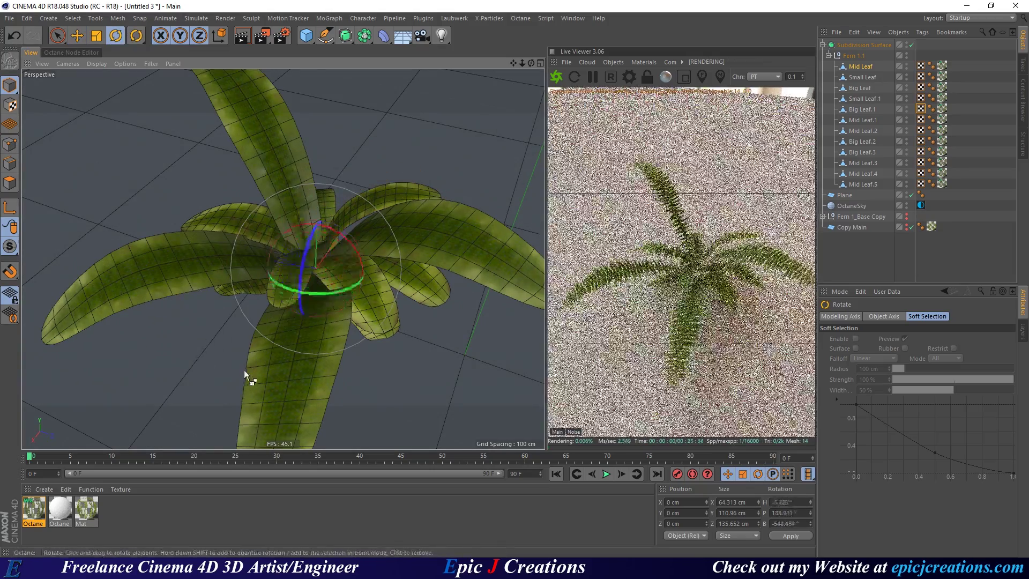
{"action": "left_click_drag", "start_coordinate": [323, 260], "coordinate": [271, 378], "text": "ctrl"}
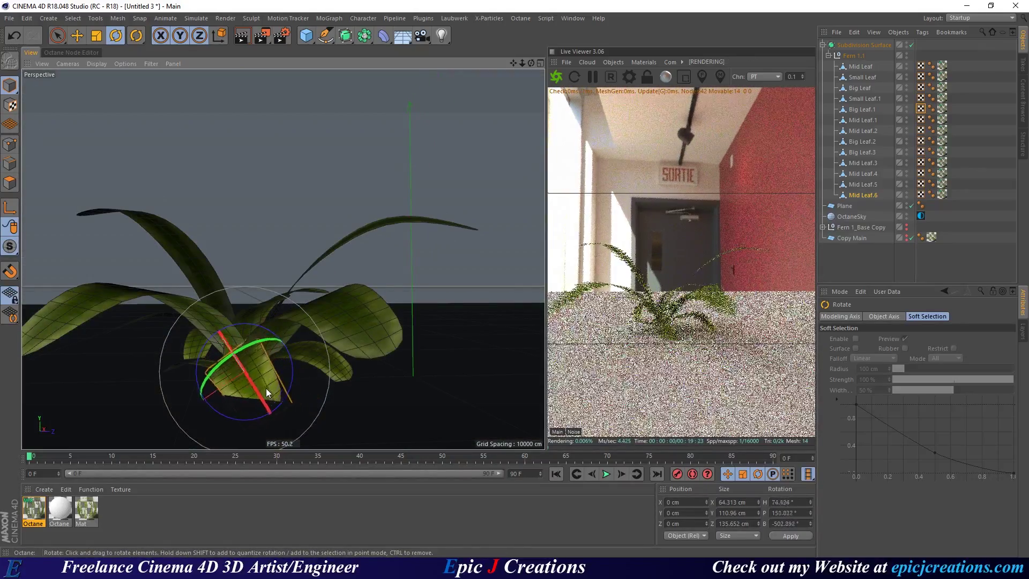
Switch the copied leaf to point editing and select all of its points.
{"action": "scroll", "coordinate": [249, 384], "scroll_direction": "up", "scroll_amount": 5}
{"action": "key", "text": "Return"}
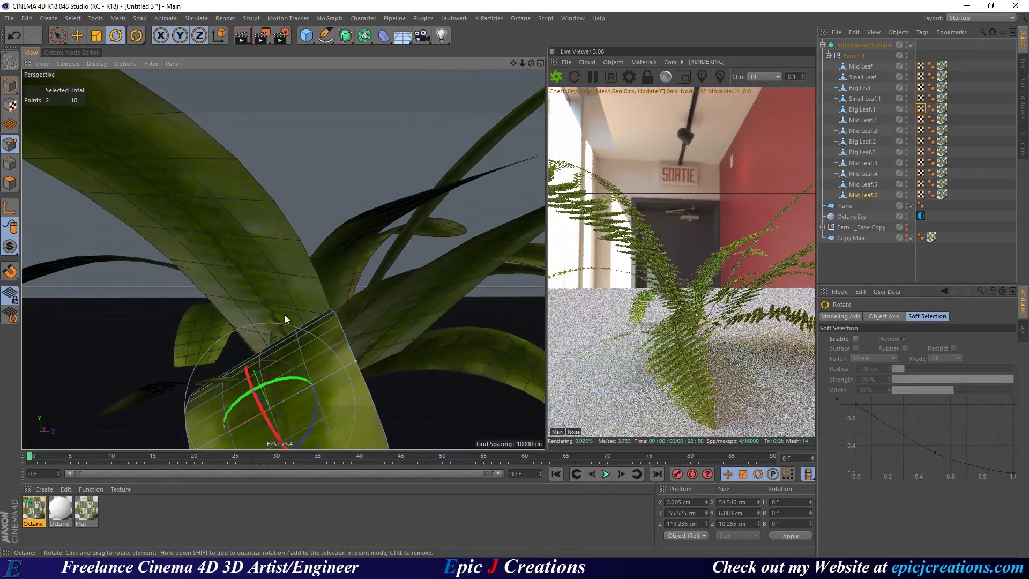
{"action": "left_click_drag", "start_coordinate": [285, 314], "coordinate": [188, 259], "text": "alt"}
{"action": "key", "text": "ctrl+a"}
Try to scale all of the copied leaf's points down along the Y axis.
{"action": "key", "text": "t"}
{"action": "left_click_drag", "start_coordinate": [381, 307], "coordinate": [376, 326]}
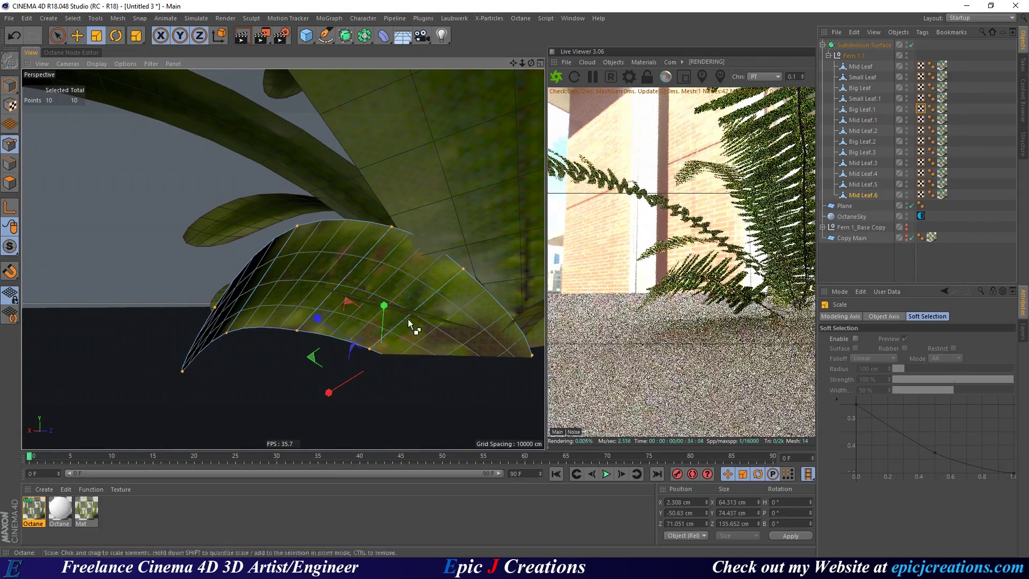
{"action": "key", "text": "ctrl+z"}
Reduce the selection to eight of the copied leaf's points and scale them down along the Y axis.
{"action": "left_click_drag", "start_coordinate": [466, 318], "coordinate": [483, 301], "text": "alt"}
{"action": "key", "text": "9"}
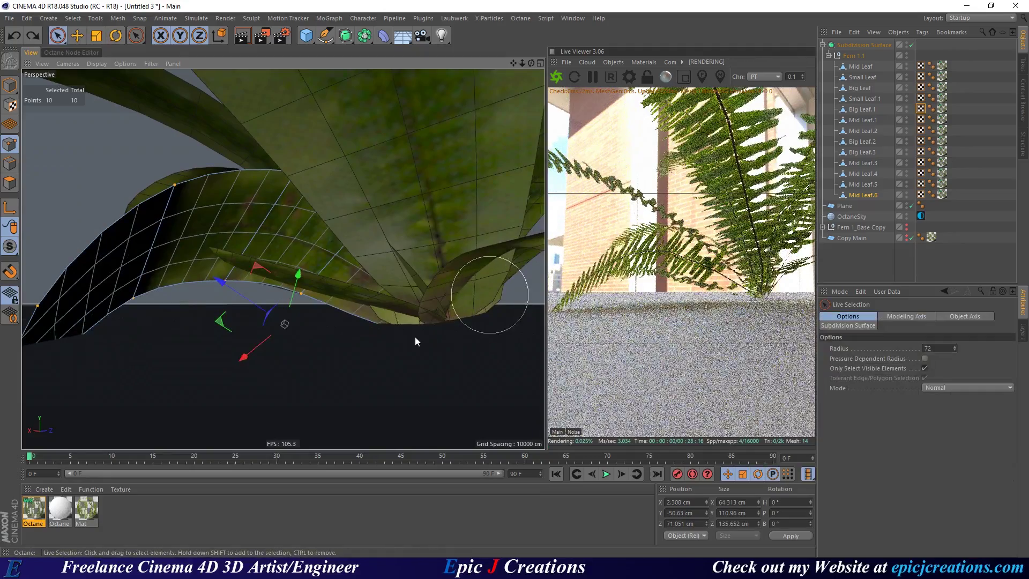
{"action": "key", "text": "t"}
{"action": "left_click_drag", "start_coordinate": [246, 244], "coordinate": [237, 265]}
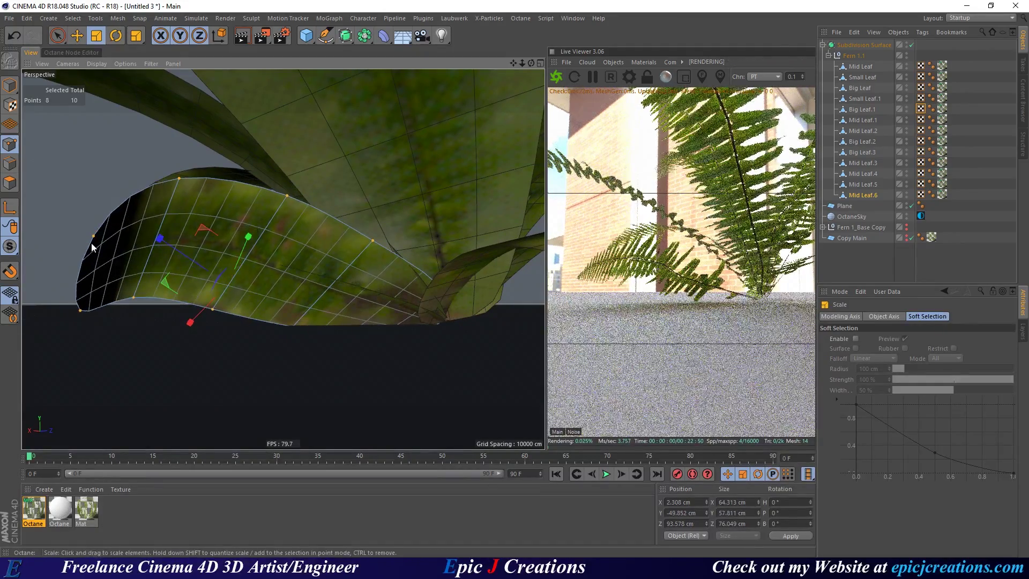
Reshape the outer end of the copied leaf, raising three of its tip points by about 9 cm.
{"action": "key", "text": "9"}
{"action": "left_click_drag", "start_coordinate": [79, 230], "coordinate": [80, 276]}
{"action": "left_click_drag", "start_coordinate": [65, 219], "coordinate": [20, 165], "text": "alt"}
{"action": "left_click_drag", "start_coordinate": [267, 244], "coordinate": [351, 249], "text": "alt"}
{"action": "mouse_move", "coordinate": [316, 210]}
{"action": "left_mouse_down"}
{"action": "mouse_move", "coordinate": [355, 236]}
{"action": "mouse_move", "coordinate": [314, 196]}
{"action": "mouse_move", "coordinate": [329, 209]}
{"action": "left_mouse_up"}
{"action": "left_click_drag", "start_coordinate": [388, 301], "coordinate": [349, 354], "text": "alt"}
{"action": "left_click", "coordinate": [346, 358]}
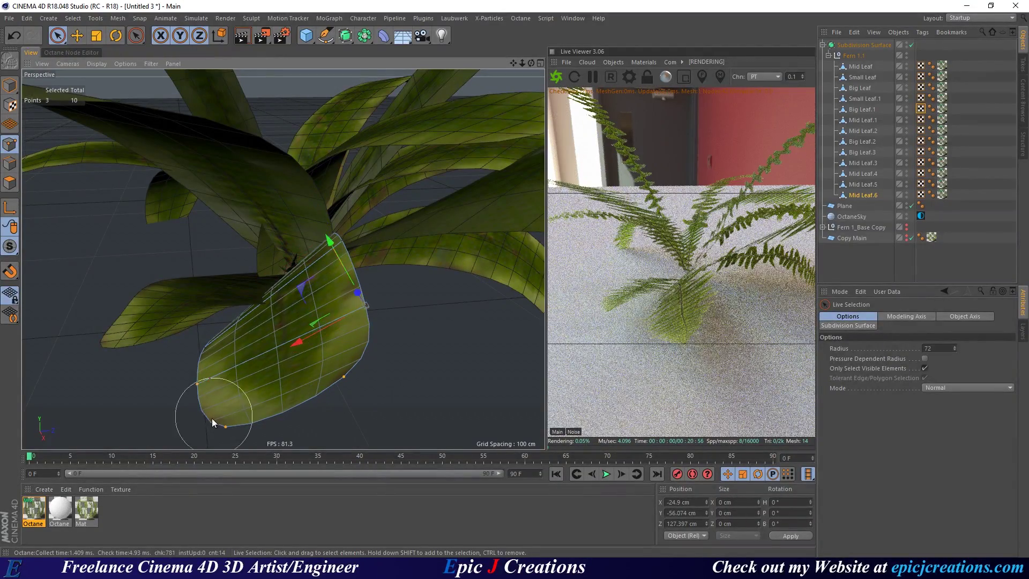
{"action": "left_click_drag", "start_coordinate": [229, 320], "coordinate": [212, 295]}
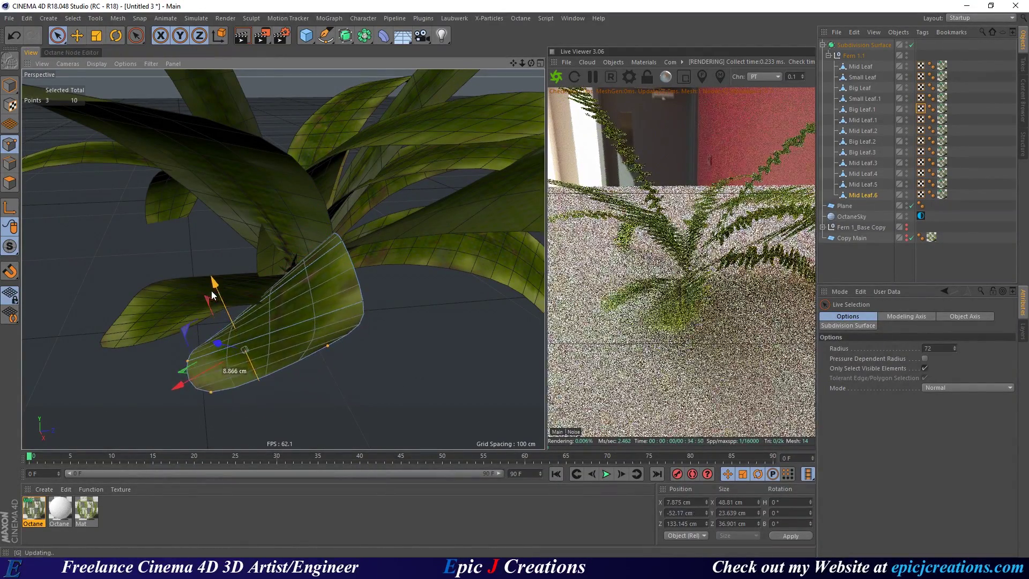
Move the copied leaf's upper pair of points to about X -12, Y -29, Z 88.5 cm.
{"action": "left_click_drag", "start_coordinate": [322, 343], "coordinate": [280, 349], "text": "alt"}
{"action": "left_click_drag", "start_coordinate": [402, 353], "coordinate": [279, 278], "text": "alt"}
{"action": "left_click", "coordinate": [294, 311]}
{"action": "left_click_drag", "start_coordinate": [245, 243], "coordinate": [239, 244]}
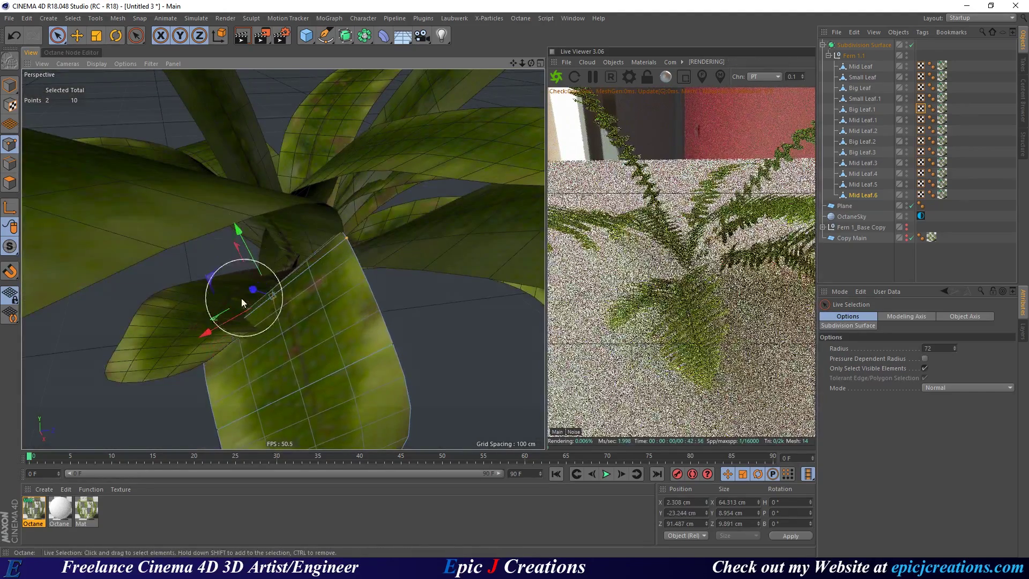
{"action": "key", "text": "e"}
{"action": "left_click_drag", "start_coordinate": [261, 337], "coordinate": [324, 259]}
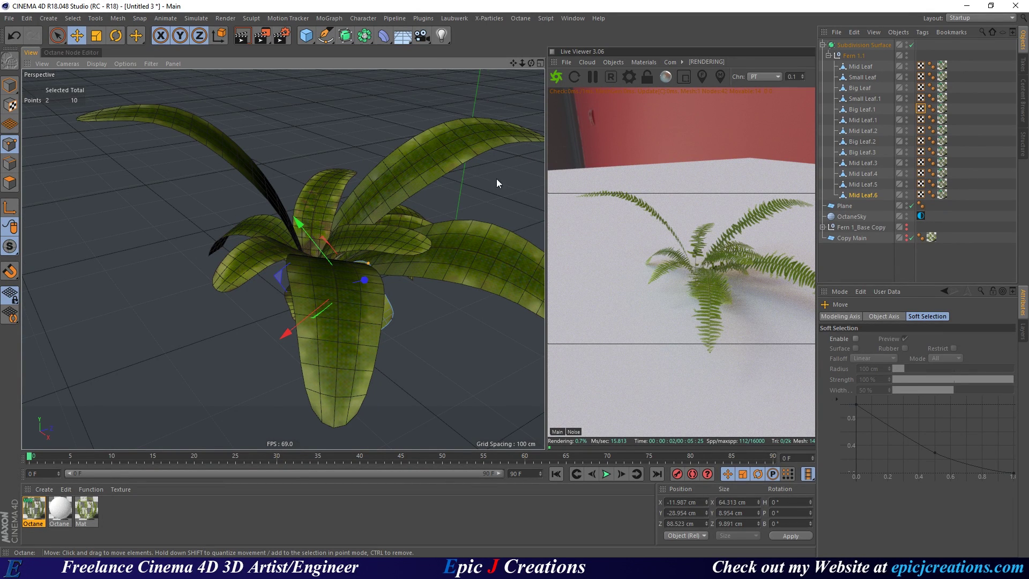
Stop the live render and return from point editing to object mode.
{"action": "left_click", "coordinate": [608, 80]}
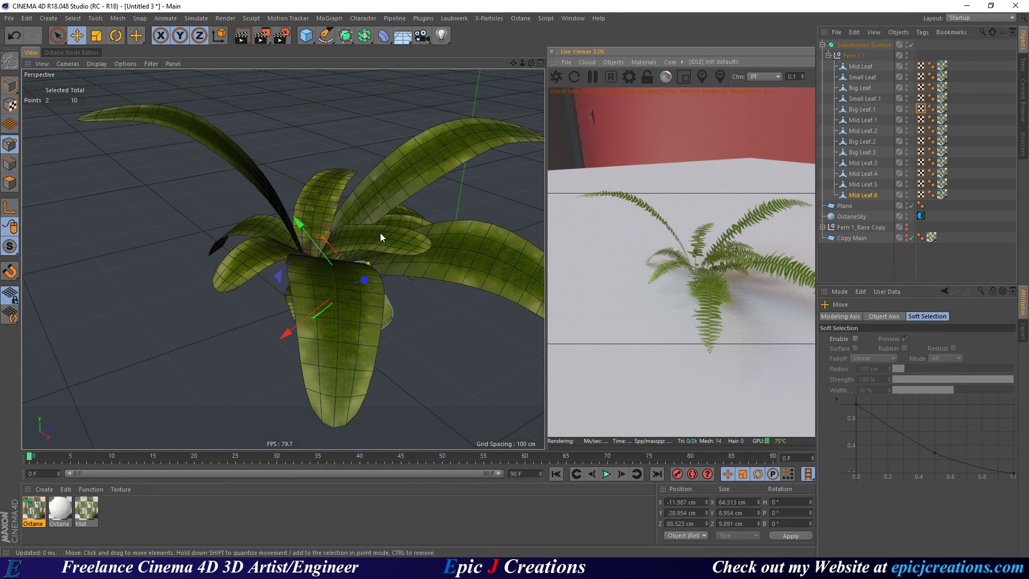
{"action": "left_click_drag", "start_coordinate": [380, 227], "coordinate": [296, 252], "text": "alt"}
{"action": "left_click", "coordinate": [10, 85]}
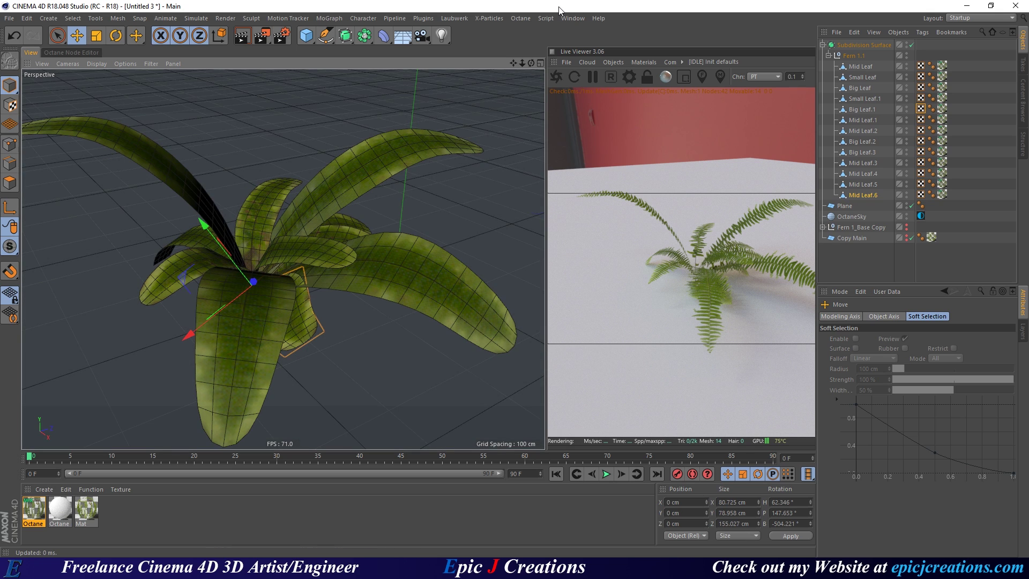
Copy the Fern object from the Untitled 2 document and paste it into Untitled 3.
{"action": "left_click", "coordinate": [572, 19]}
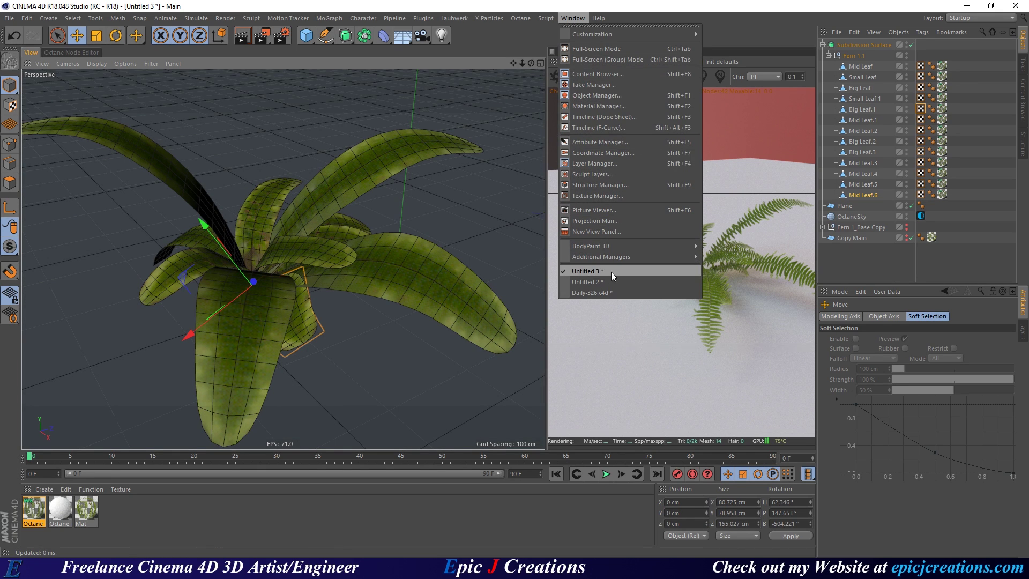
{"action": "left_click", "coordinate": [596, 281]}
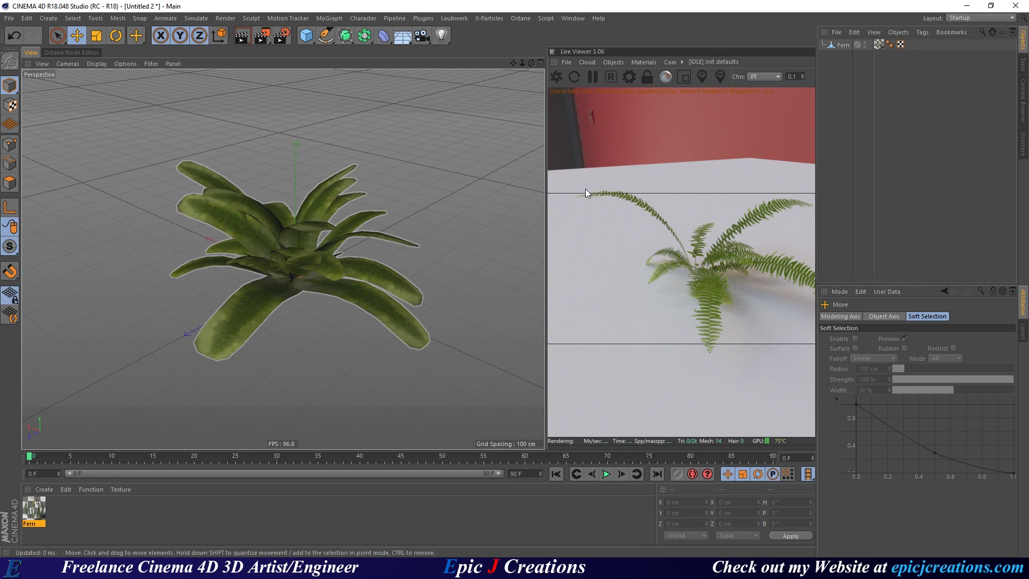
{"action": "left_click", "coordinate": [841, 46]}
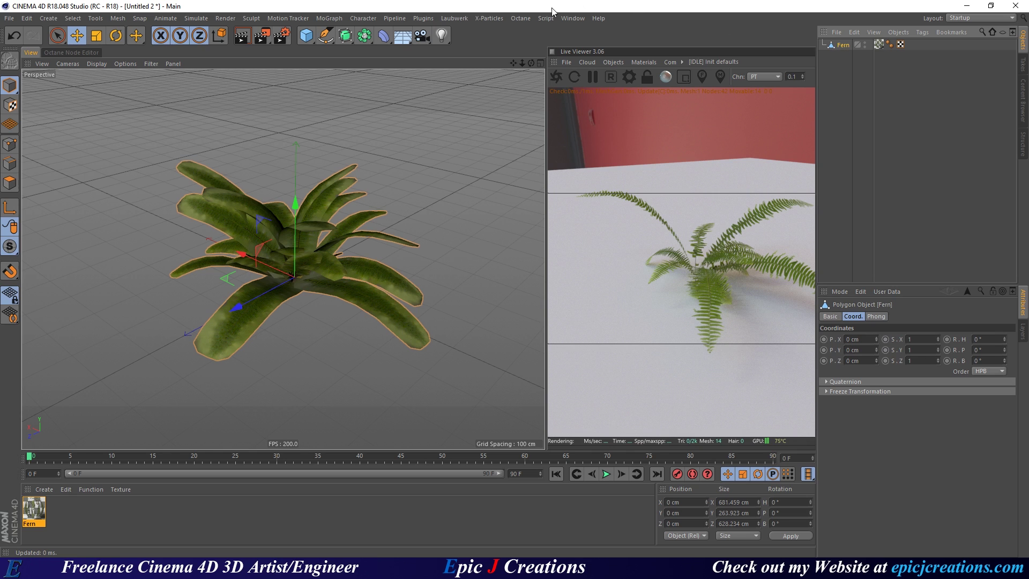
{"action": "left_click", "coordinate": [573, 18]}
{"action": "left_click", "coordinate": [596, 292]}
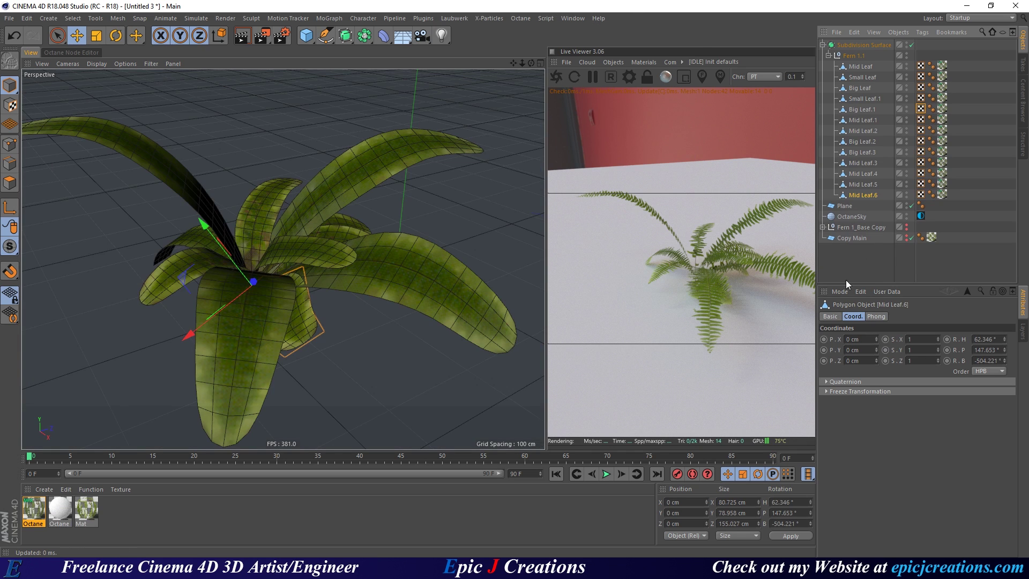
{"action": "left_click", "coordinate": [845, 278]}
{"action": "key", "text": "ctrl+v"}
Hide the Fern 1.1 group and raise the pasted Fern object to 41.89 cm on the Y axis.
{"action": "left_click_drag", "start_coordinate": [284, 257], "coordinate": [345, 215], "text": "alt"}
{"action": "left_click", "coordinate": [906, 66]}
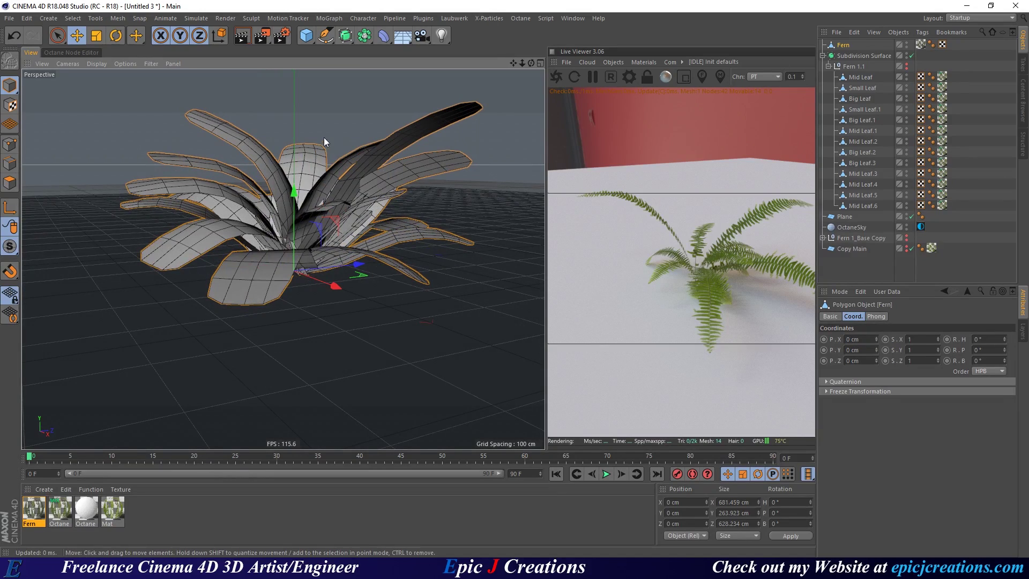
{"action": "left_click_drag", "start_coordinate": [292, 194], "coordinate": [294, 162]}
{"action": "scroll", "coordinate": [301, 239], "scroll_direction": "up", "scroll_amount": 5}
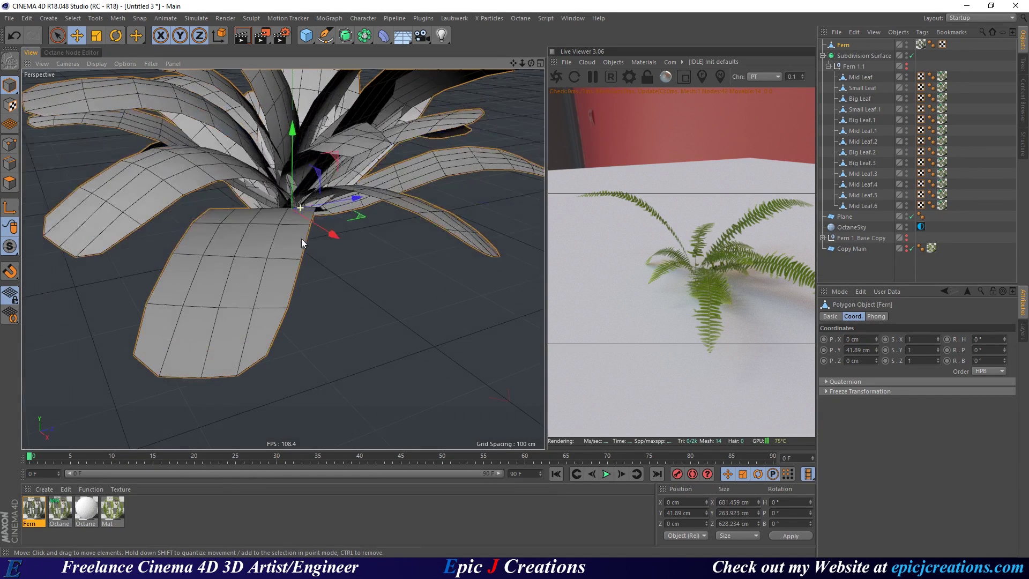
Restart the live render with the pasted Fern, widen the Live Viewer, and frame the whole plant.
{"action": "left_click", "coordinate": [561, 80]}
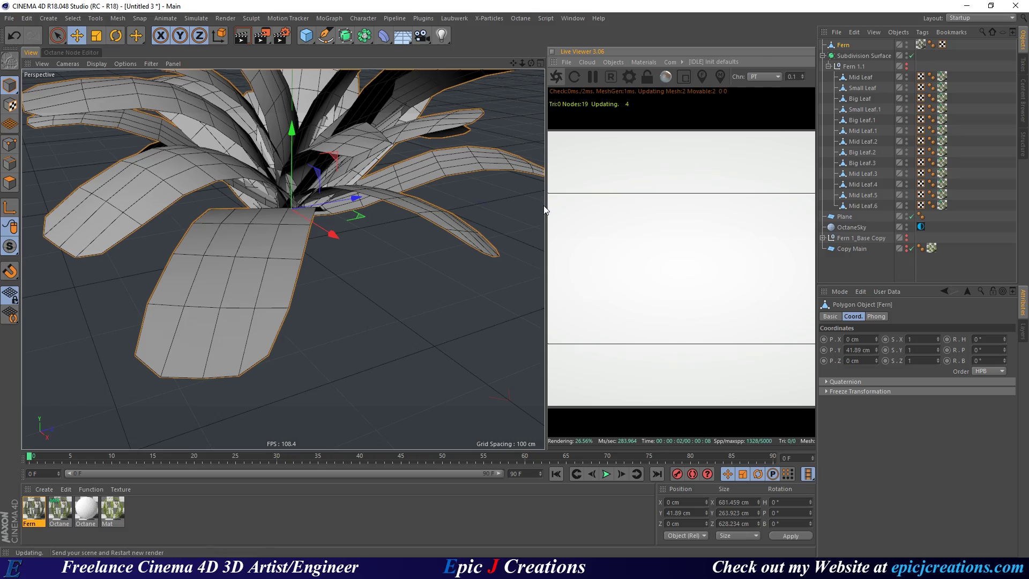
{"action": "left_click_drag", "start_coordinate": [544, 225], "coordinate": [481, 220]}
{"action": "left_click_drag", "start_coordinate": [270, 160], "coordinate": [258, 249], "text": "alt"}
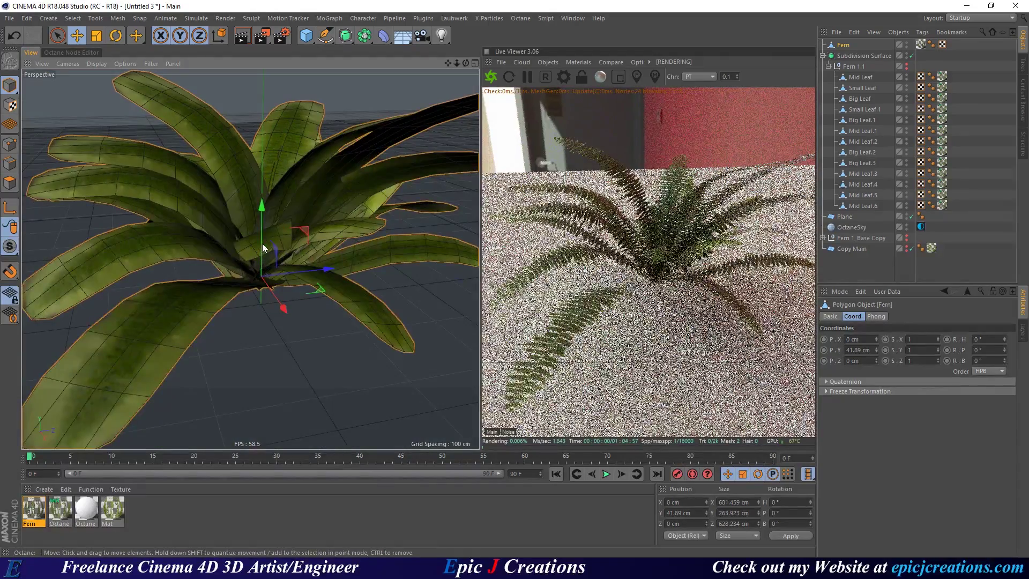
{"action": "scroll", "coordinate": [242, 251], "scroll_direction": "down", "scroll_amount": 3}
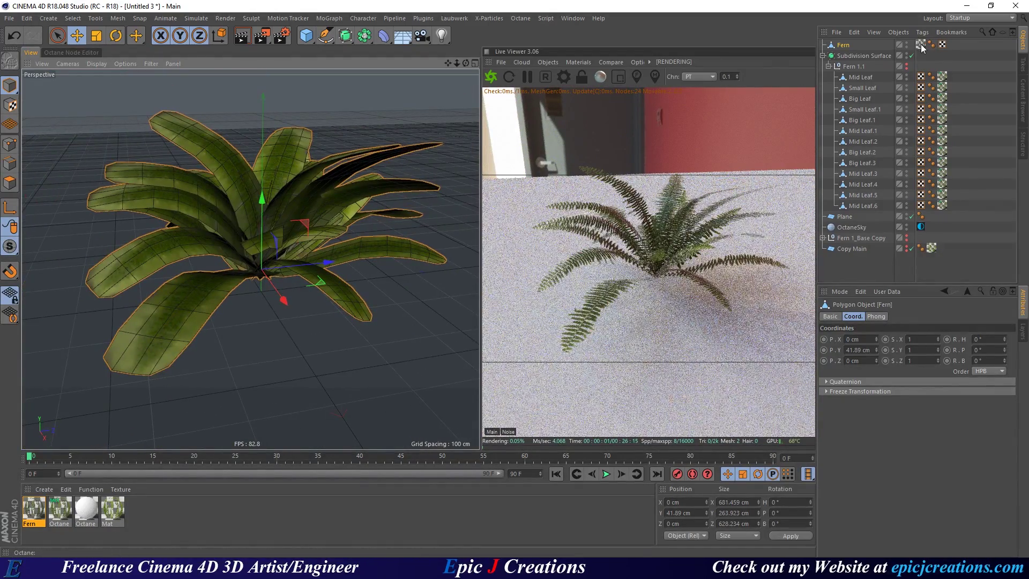
Inspect the UV layout of the pasted Fern object through its UVW tag and close the texture view.
{"action": "left_click", "coordinate": [942, 45]}
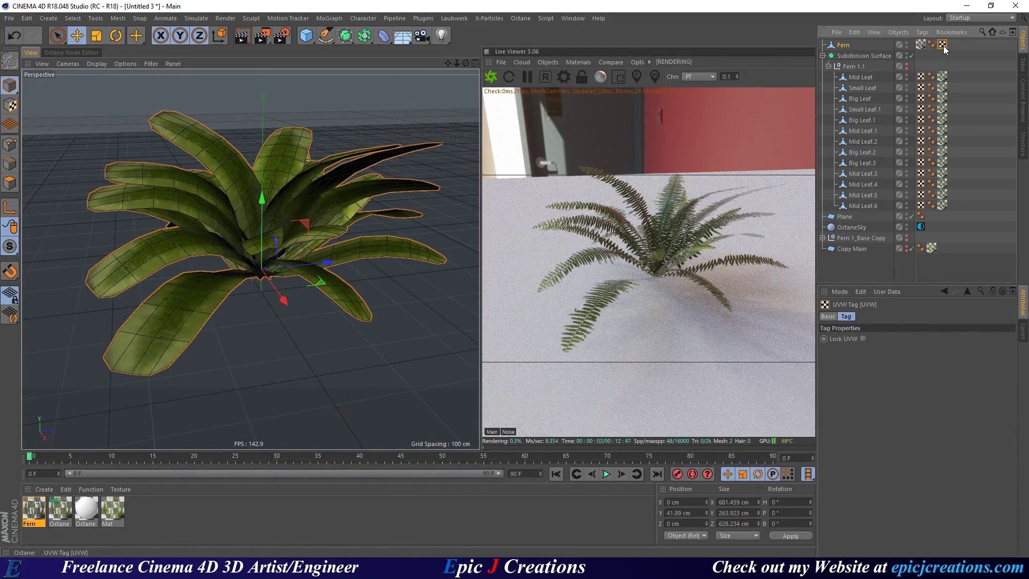
{"action": "double_click", "coordinate": [942, 45]}
{"action": "scroll", "coordinate": [185, 229], "scroll_direction": "up", "scroll_amount": 2}
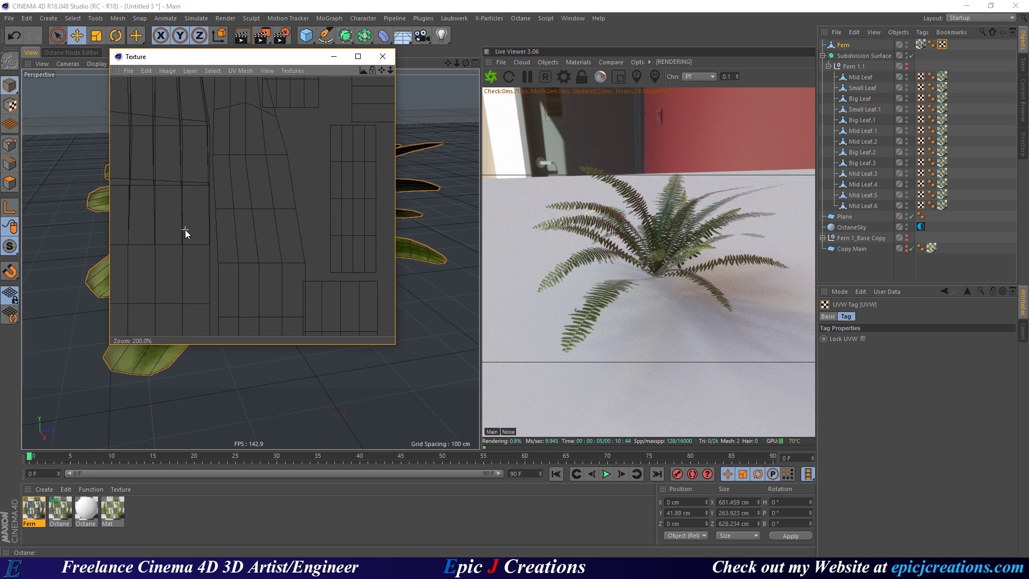
{"action": "scroll", "coordinate": [264, 162], "scroll_direction": "down", "scroll_amount": 2}
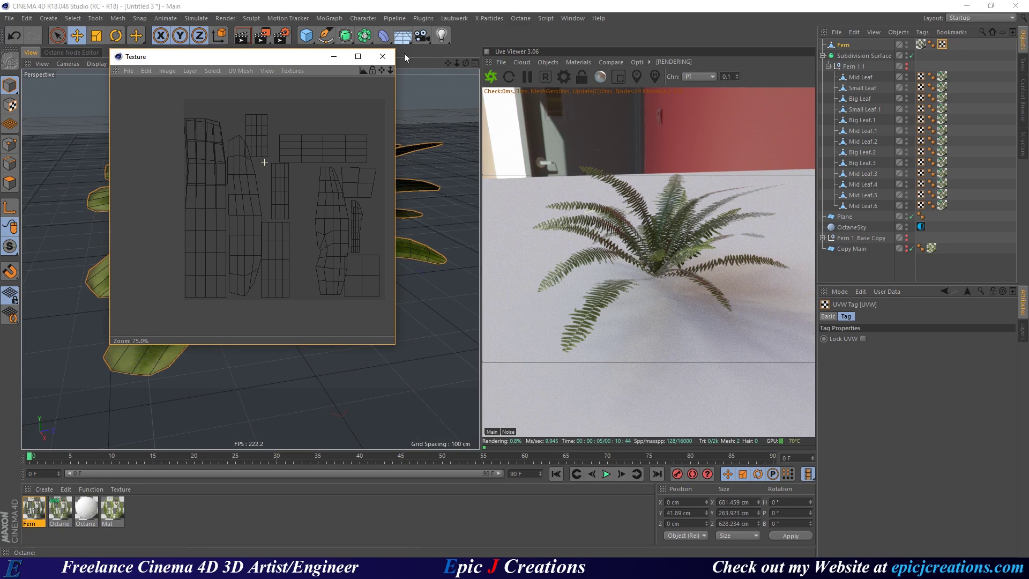
{"action": "left_click", "coordinate": [382, 56]}
Remove the pasted Fern's existing texture tag and assign the Octane Mix Material to the object instead.
{"action": "left_click", "coordinate": [921, 45]}
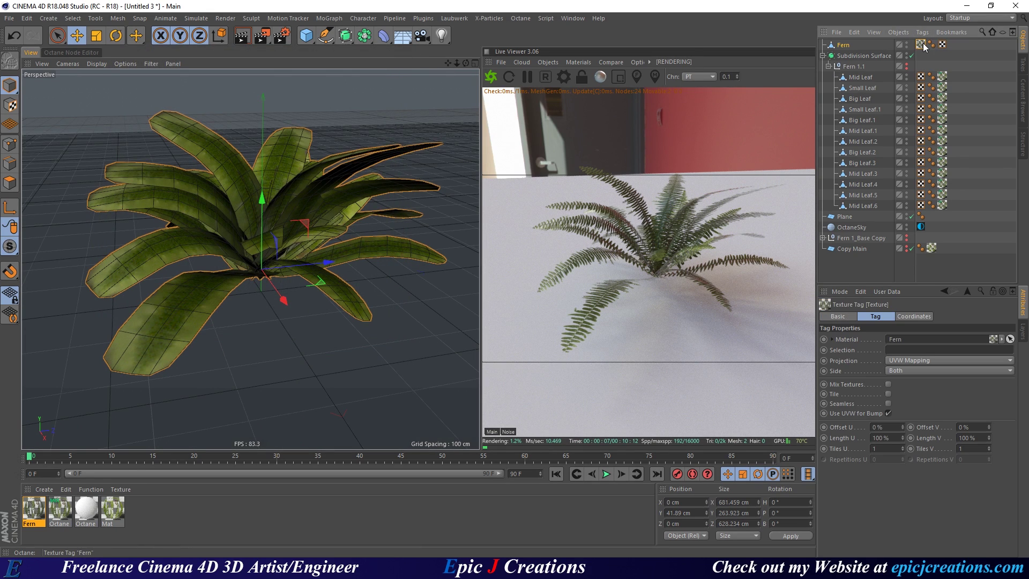
{"action": "key", "text": "Delete"}
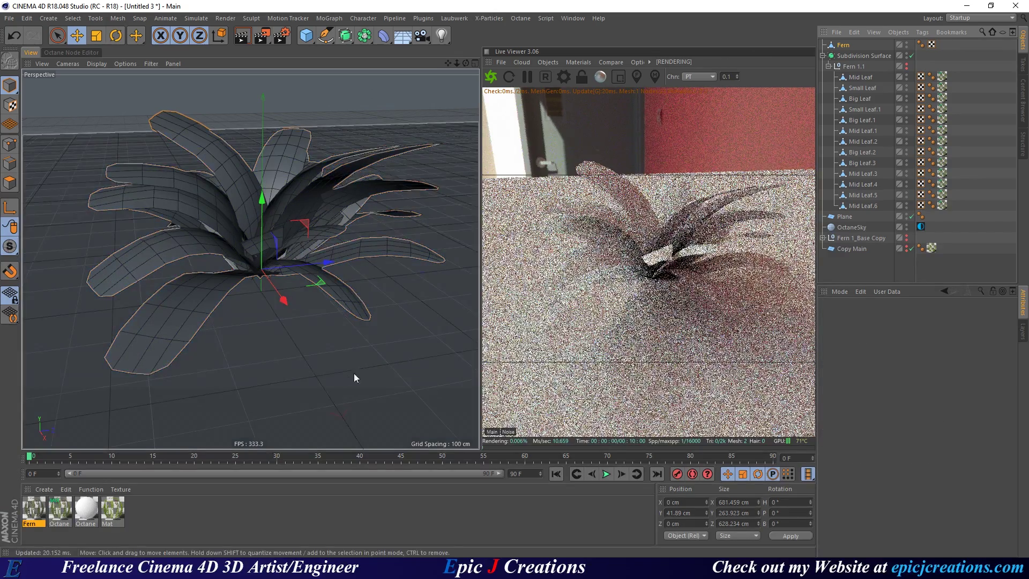
{"action": "left_click_drag", "start_coordinate": [33, 508], "coordinate": [845, 46]}
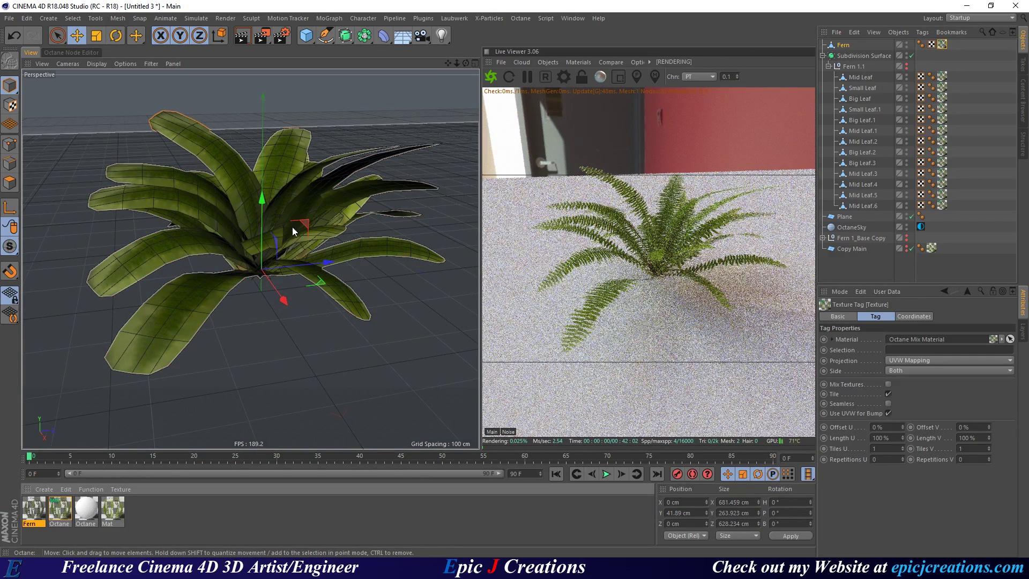
{"action": "left_click_drag", "start_coordinate": [272, 233], "coordinate": [368, 301], "text": "alt"}
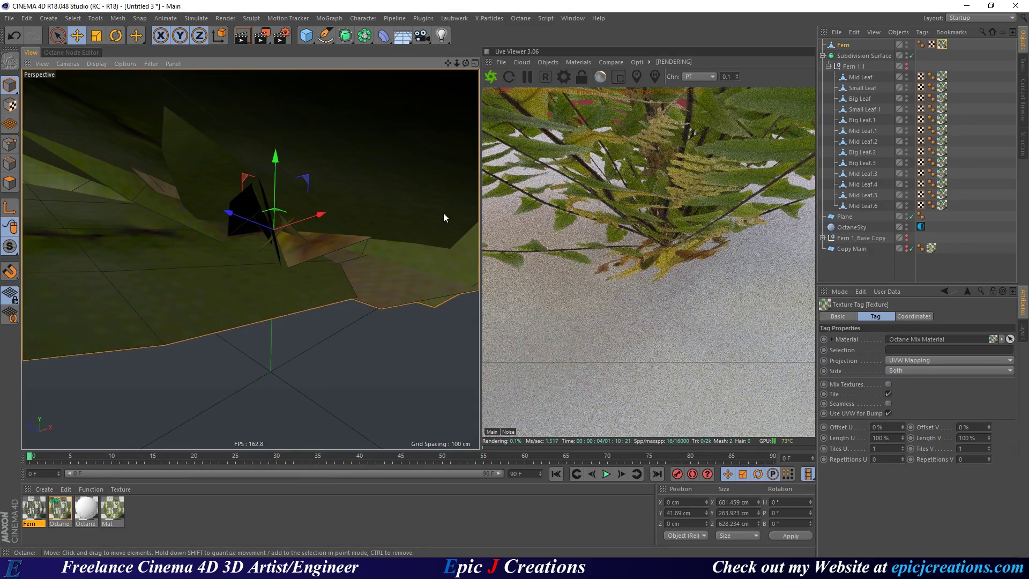
{"action": "left_click_drag", "start_coordinate": [445, 224], "coordinate": [417, 208], "text": "alt"}
{"action": "left_click_drag", "start_coordinate": [400, 300], "coordinate": [372, 263], "text": "alt"}
{"action": "left_click", "coordinate": [374, 263]}
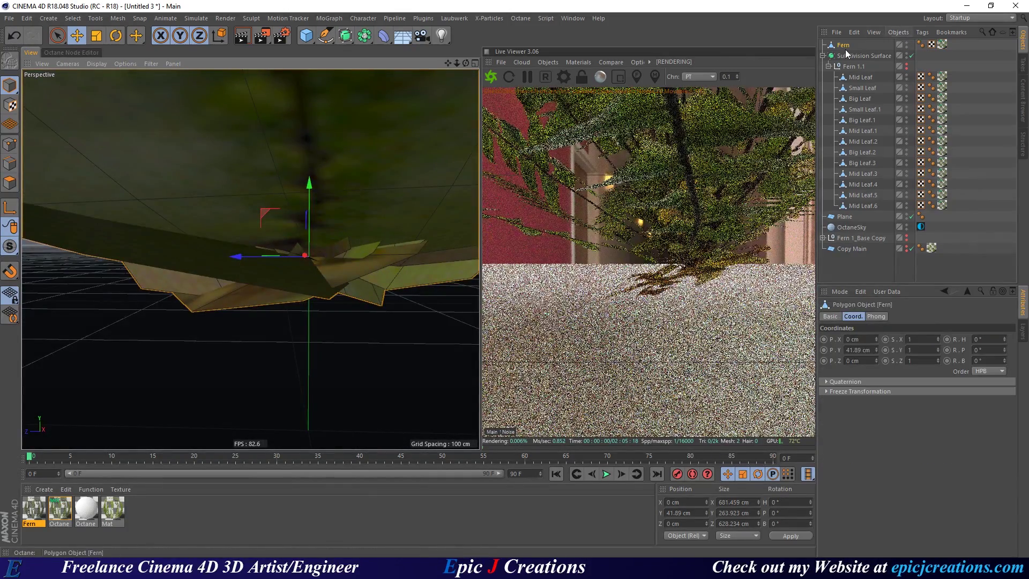
{"action": "left_click_drag", "start_coordinate": [376, 265], "coordinate": [290, 262], "text": "alt"}
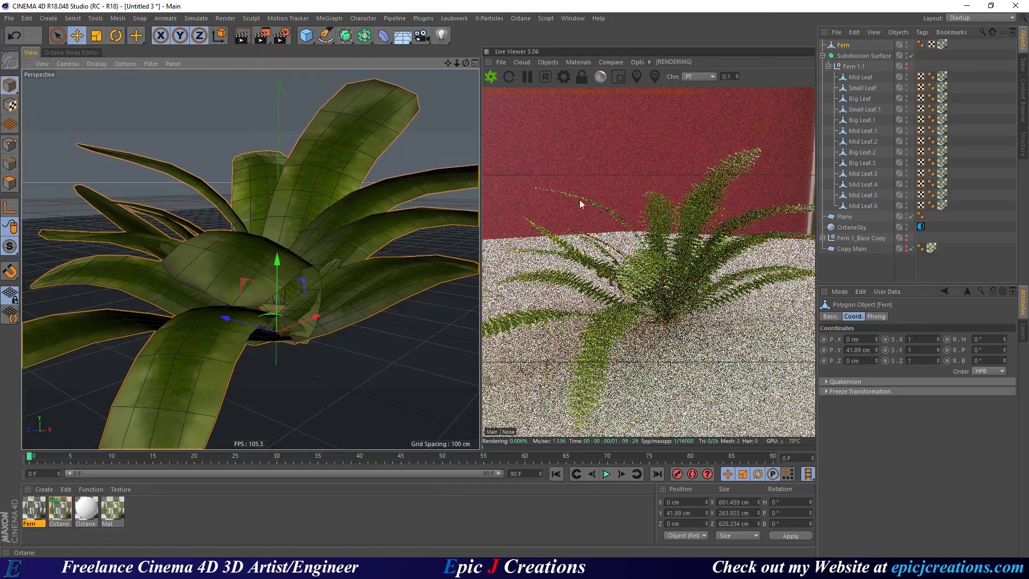
Connect the Fern 1.1 group and its leaves into one mesh, keep the originals collapsed, and make the merged fern visible.
{"action": "left_click", "coordinate": [853, 67]}
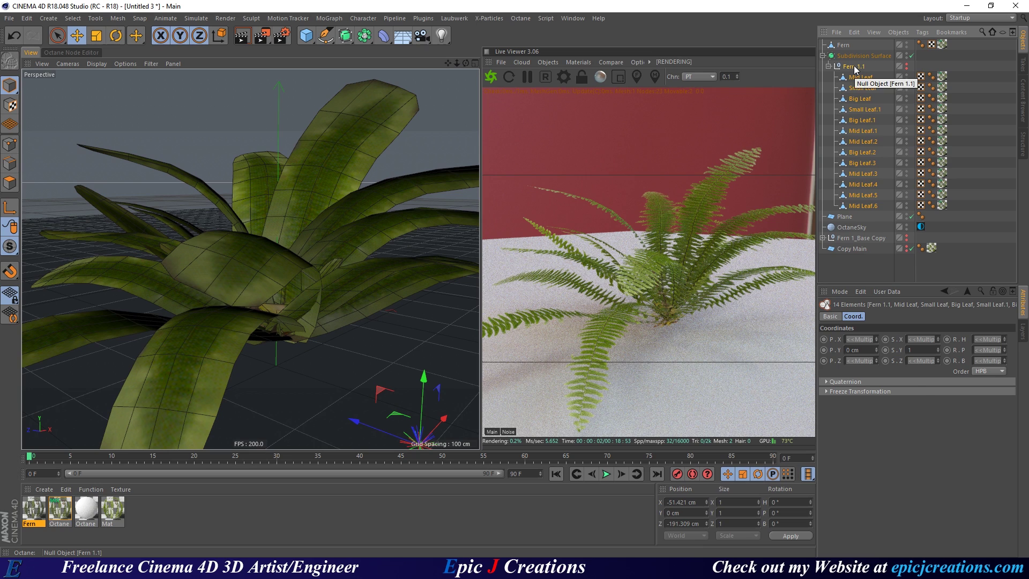
{"action": "right_click", "coordinate": [853, 67]}
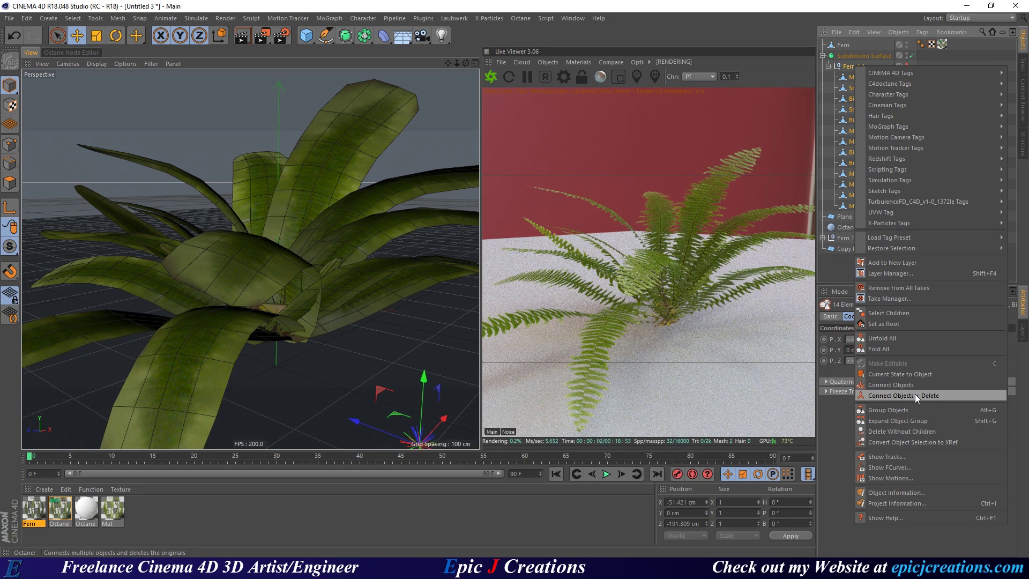
{"action": "left_click", "coordinate": [902, 388]}
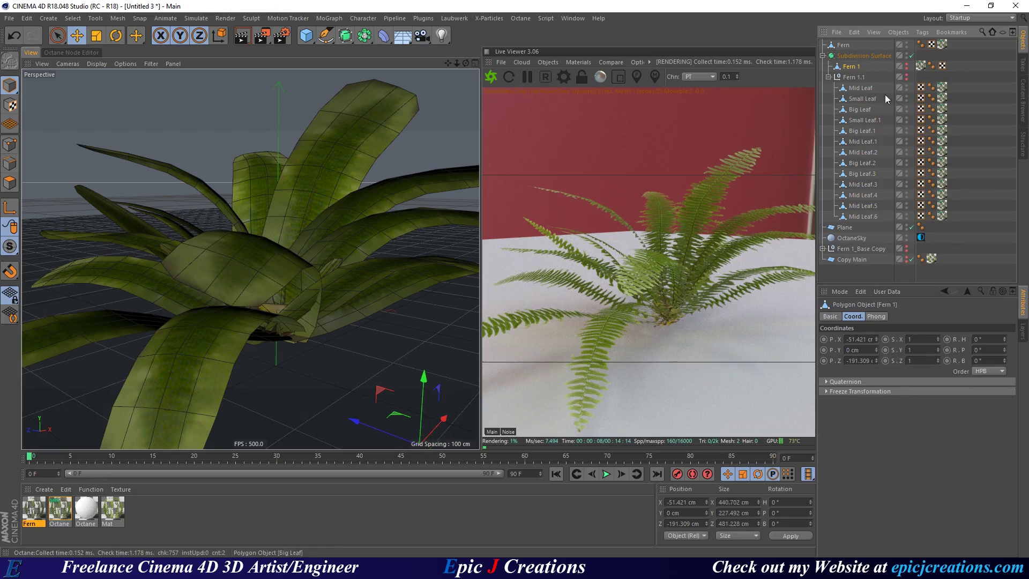
{"action": "left_click", "coordinate": [828, 76]}
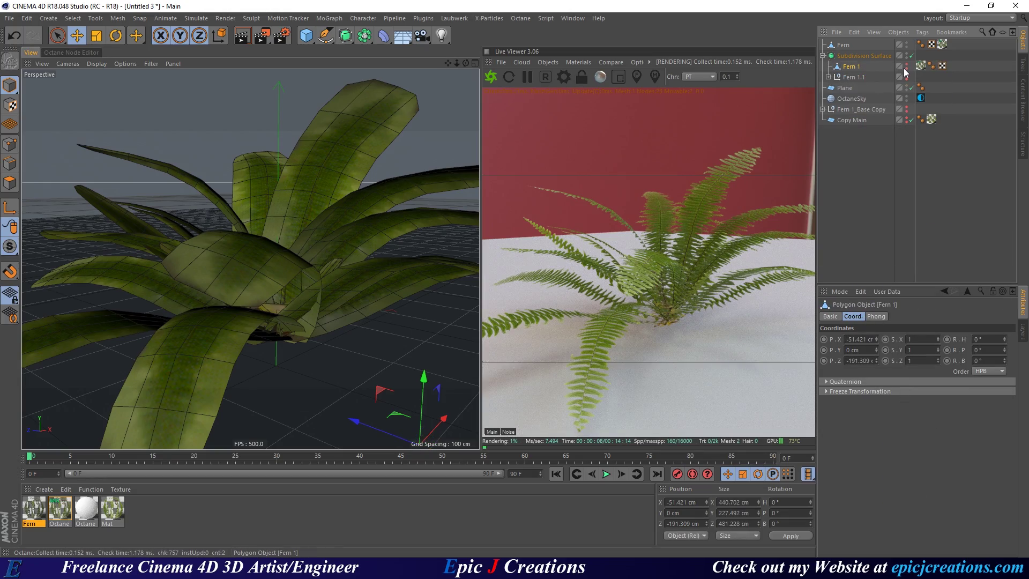
{"action": "left_click", "coordinate": [905, 68], "text": "alt"}
Move the merged Fern 1 object along the X axis to about -426 cm, beside the pasted Fern.
{"action": "middle_click_drag", "start_coordinate": [413, 387], "coordinate": [313, 278], "text": "alt"}
{"action": "left_click_drag", "start_coordinate": [359, 294], "coordinate": [279, 290], "text": "alt"}
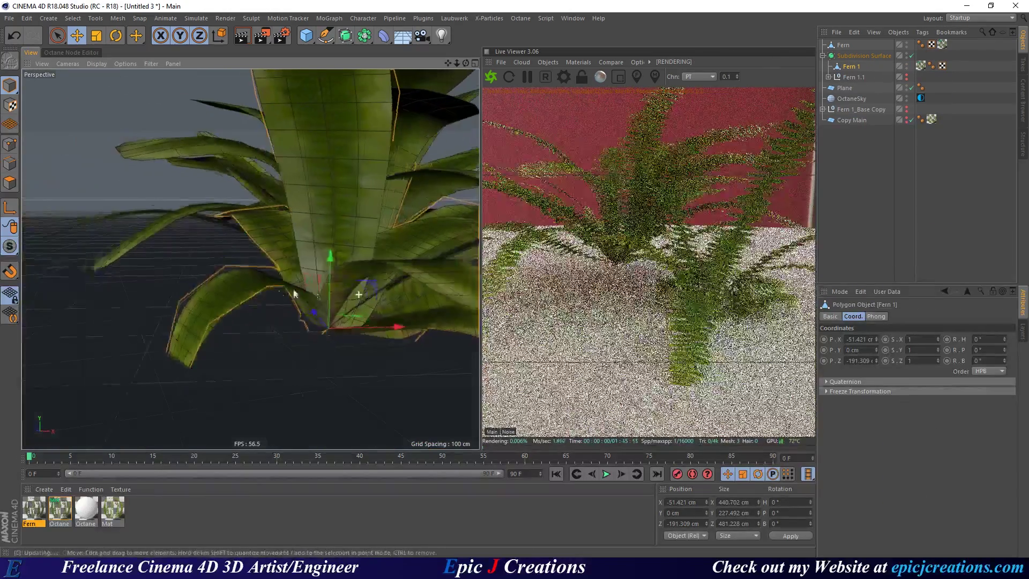
{"action": "scroll", "coordinate": [278, 293], "scroll_direction": "down", "scroll_amount": 5}
{"action": "left_click_drag", "start_coordinate": [384, 305], "coordinate": [246, 309]}
{"action": "scroll", "coordinate": [348, 222], "scroll_direction": "up", "scroll_amount": 3}
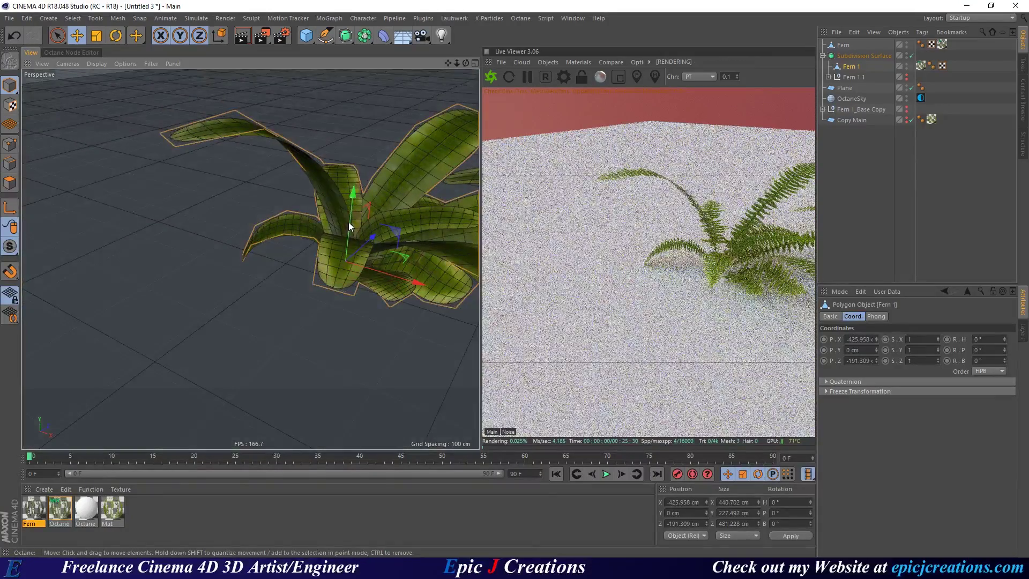
{"action": "left_click_drag", "start_coordinate": [348, 222], "coordinate": [256, 229], "text": "alt"}
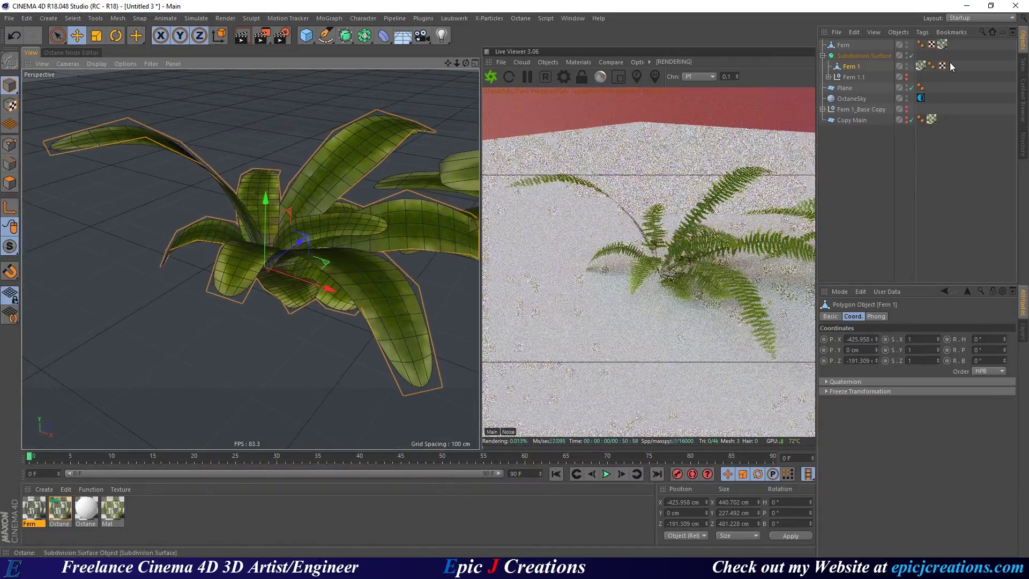
Check the UV layout of the merged Fern 1 object through its UVW tag.
{"action": "double_click", "coordinate": [941, 66]}
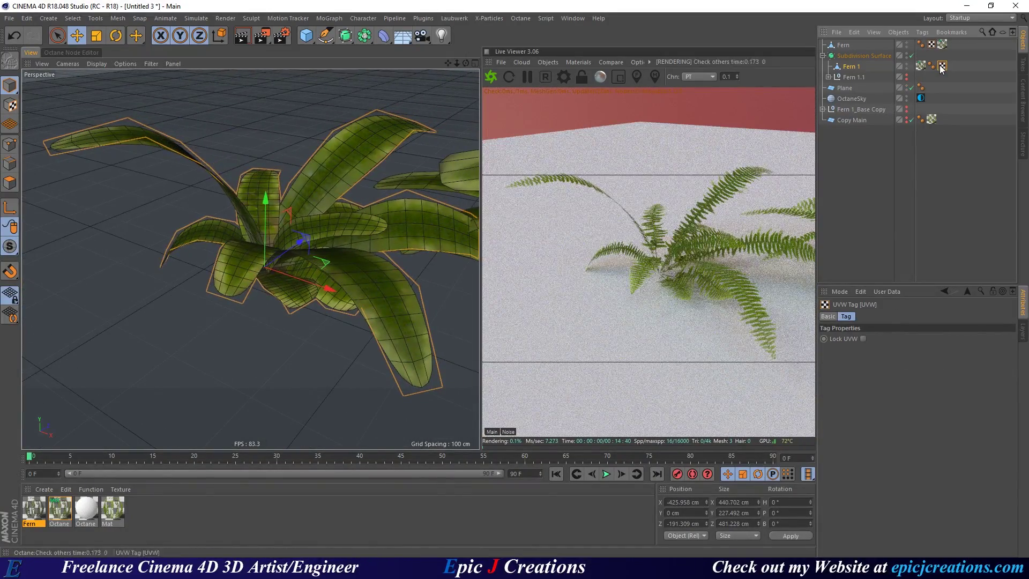
{"action": "left_click", "coordinate": [382, 56]}
{"action": "left_click_drag", "start_coordinate": [394, 214], "coordinate": [193, 375], "text": "alt"}
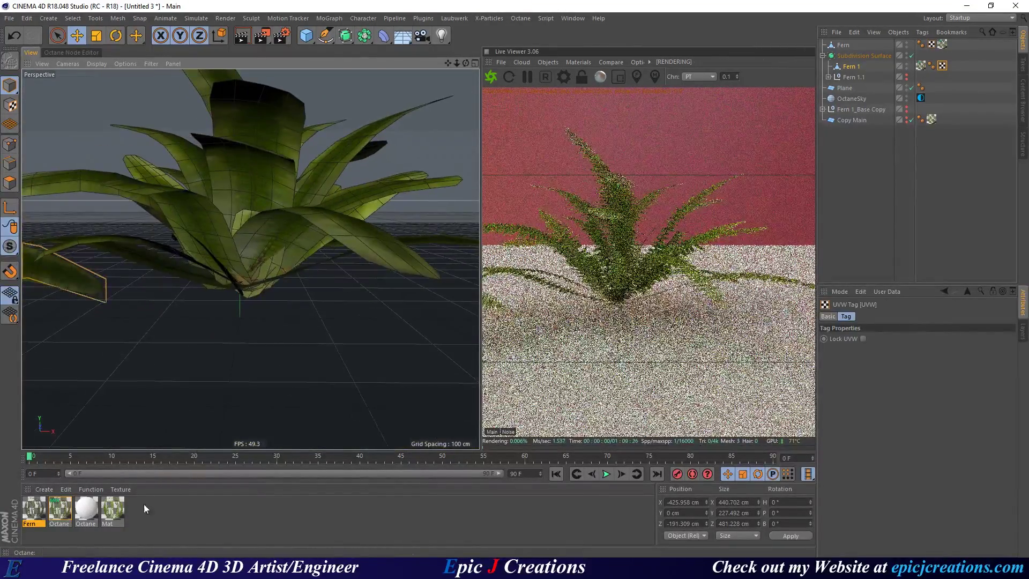
Switch to the Plant_Ferns_okdmY2_4K_atlas_ms (1) folder, open okdmY_4K_Opacity and examine its leaf shapes up close.
{"action": "left_click", "coordinate": [150, 568]}
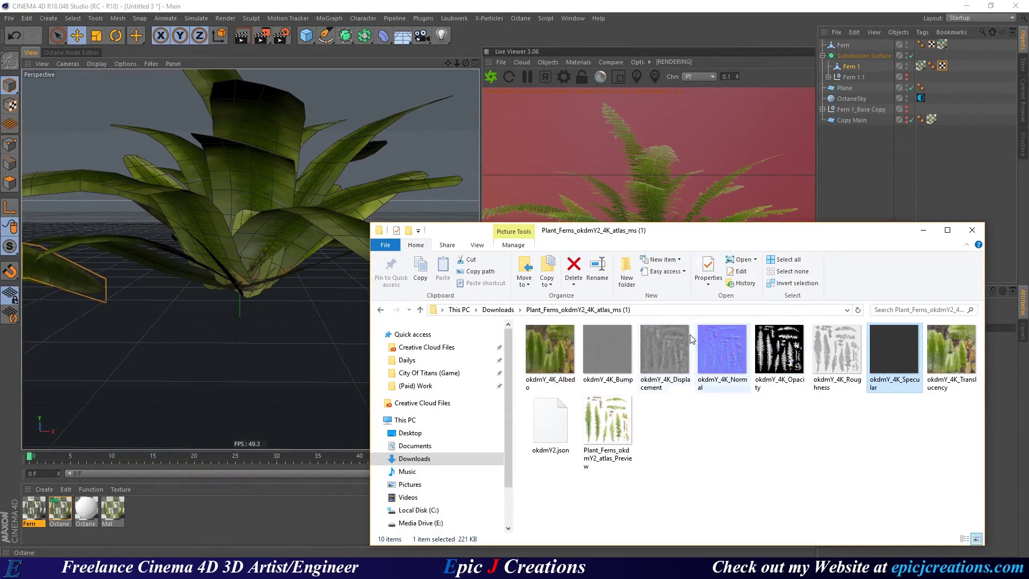
{"action": "left_click", "coordinate": [783, 347]}
{"action": "double_click", "coordinate": [784, 348]}
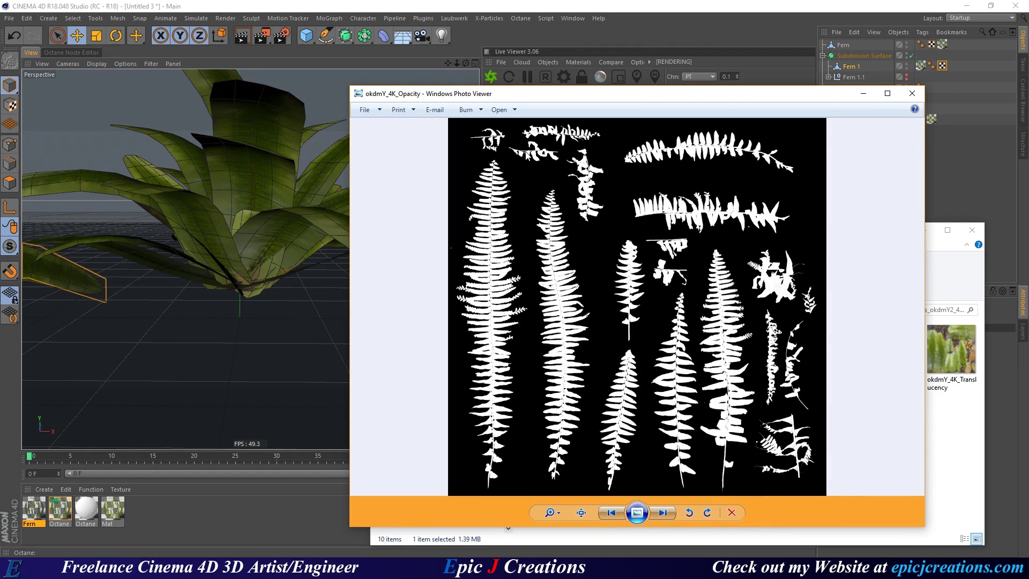
{"action": "scroll", "coordinate": [506, 146], "scroll_direction": "up", "scroll_amount": 3}
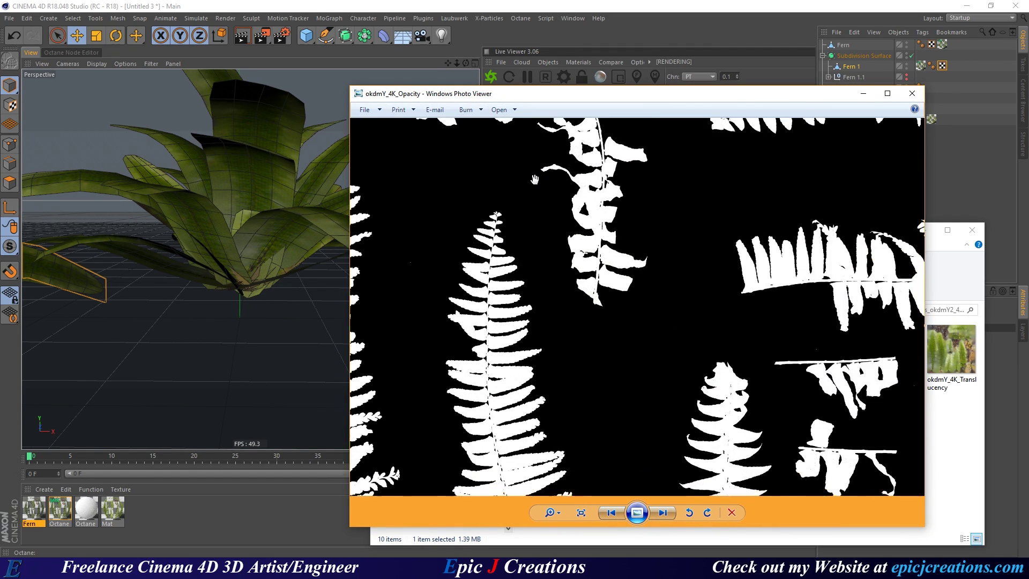
{"action": "scroll", "coordinate": [812, 278], "scroll_direction": "down", "scroll_amount": 4}
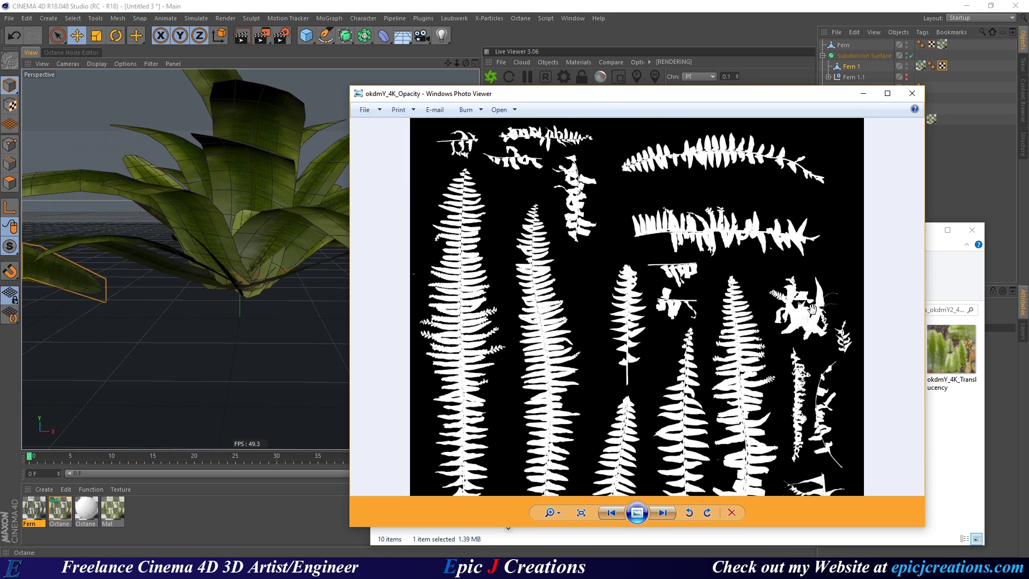
{"action": "scroll", "coordinate": [811, 307], "scroll_direction": "up", "scroll_amount": 3}
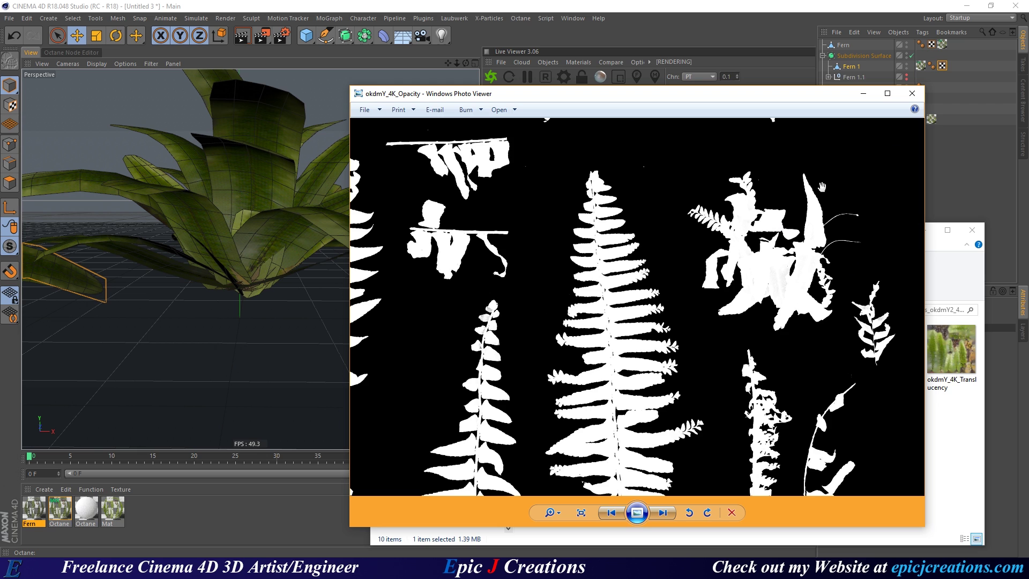
{"action": "left_click", "coordinate": [911, 94]}
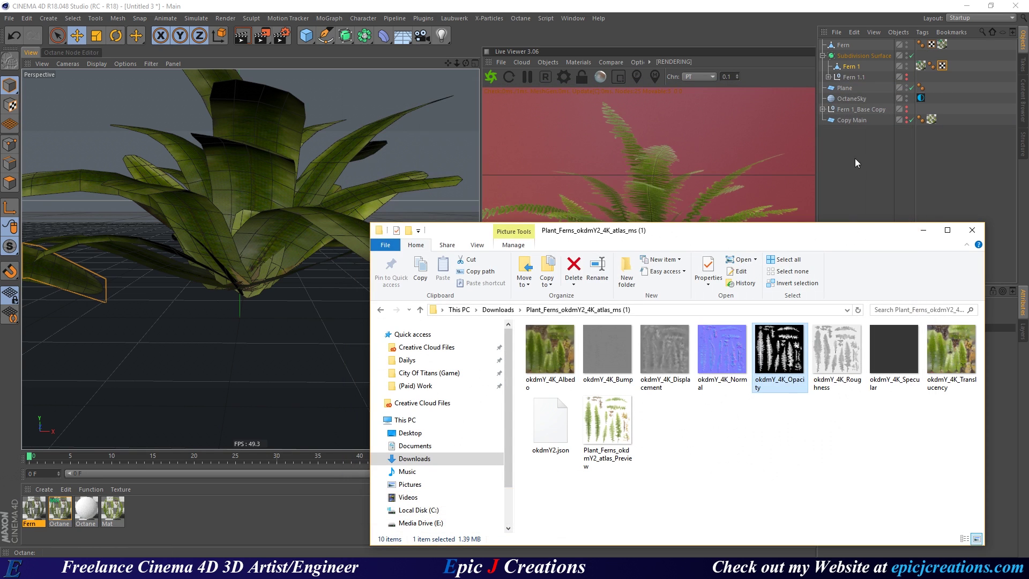
Return to Cinema 4D and select the four connected polygons of the leaf piece under the pasted Fern in polygon mode.
{"action": "left_click", "coordinate": [872, 180]}
{"action": "left_click_drag", "start_coordinate": [243, 284], "coordinate": [363, 311], "text": "alt"}
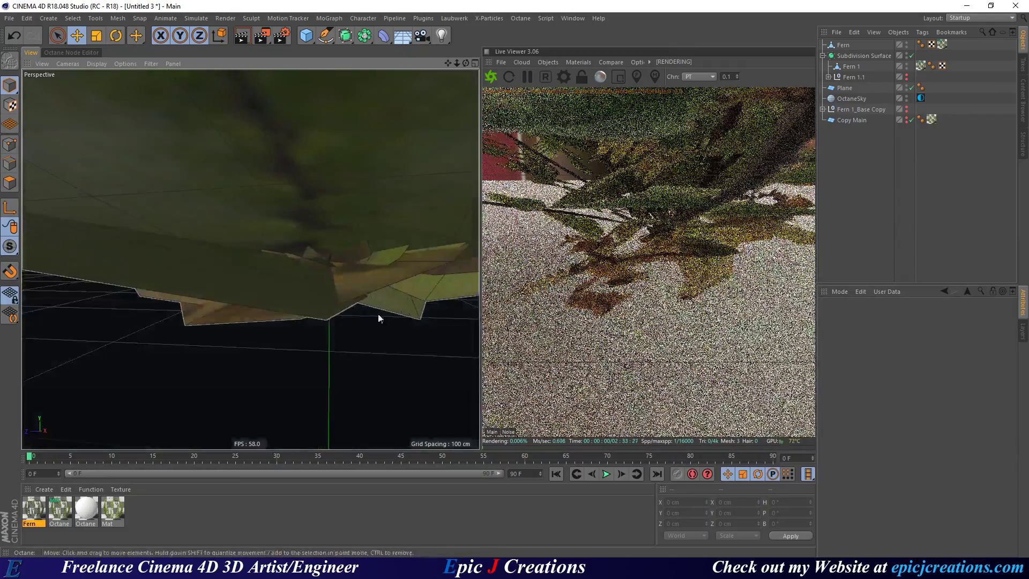
{"action": "left_click_drag", "start_coordinate": [396, 261], "coordinate": [413, 285], "text": "alt"}
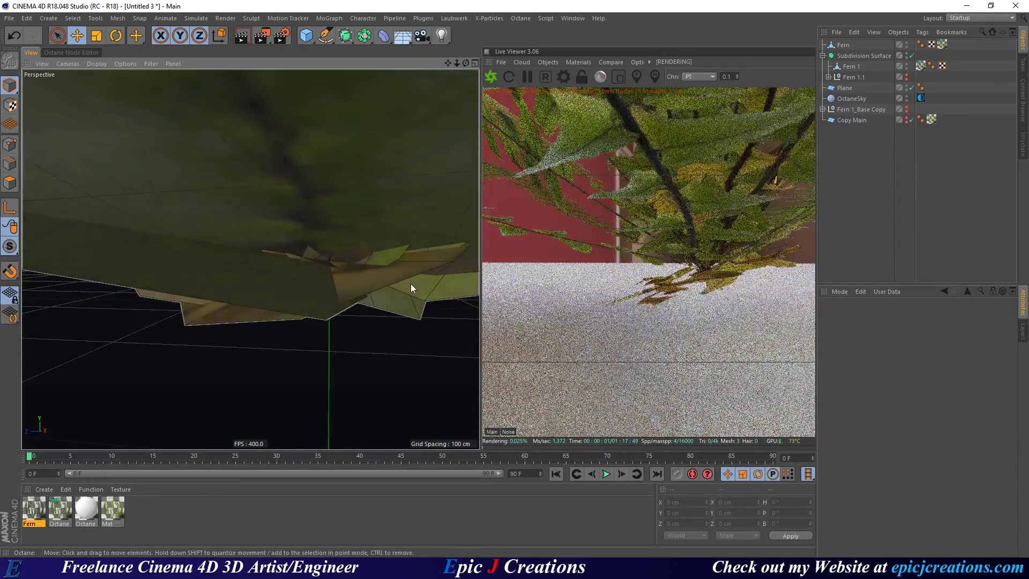
{"action": "left_click", "coordinate": [9, 184]}
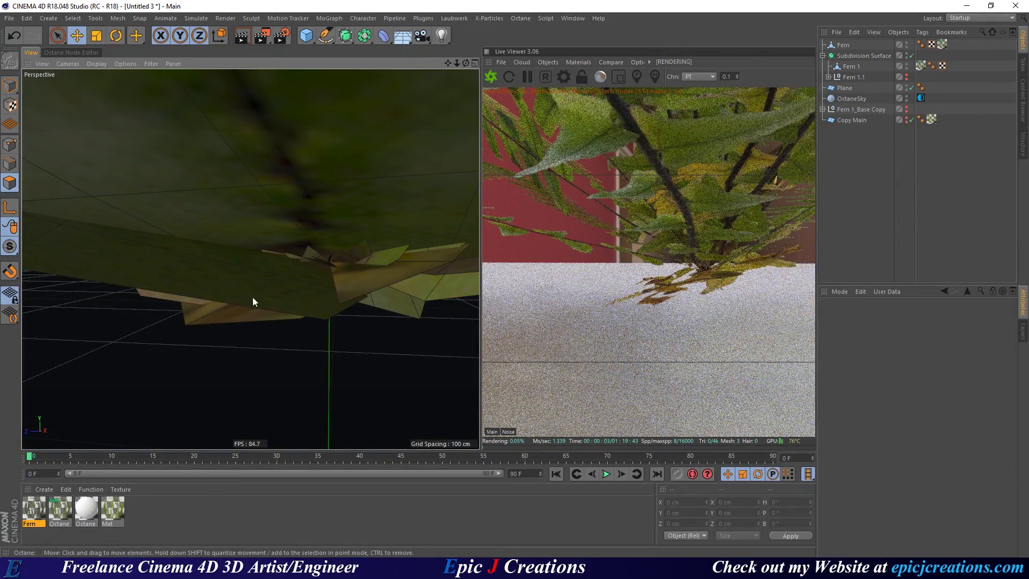
{"action": "left_click", "coordinate": [841, 46]}
{"action": "left_click", "coordinate": [383, 280]}
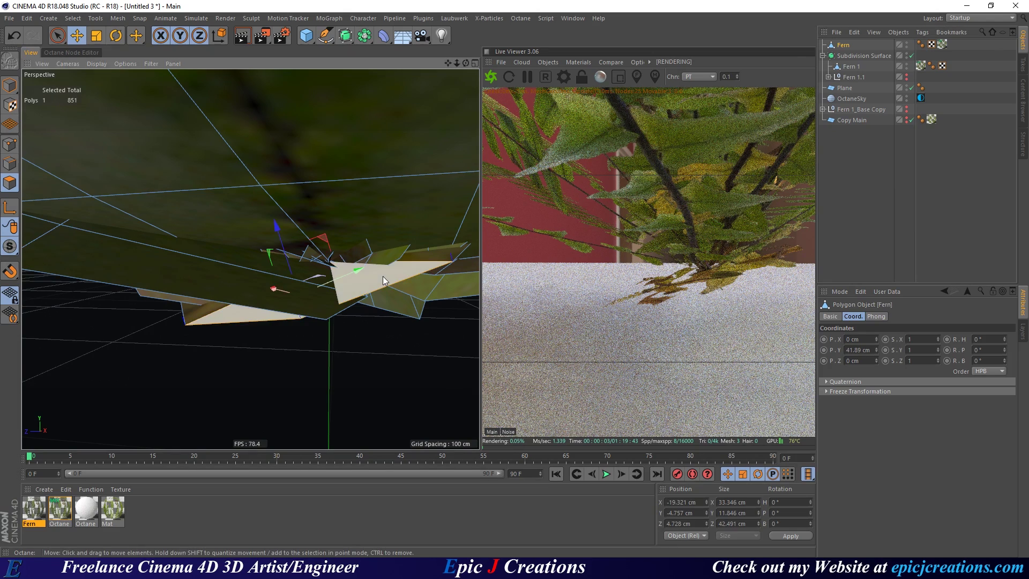
{"action": "right_click", "coordinate": [384, 280]}
{"action": "left_click", "coordinate": [407, 368]}
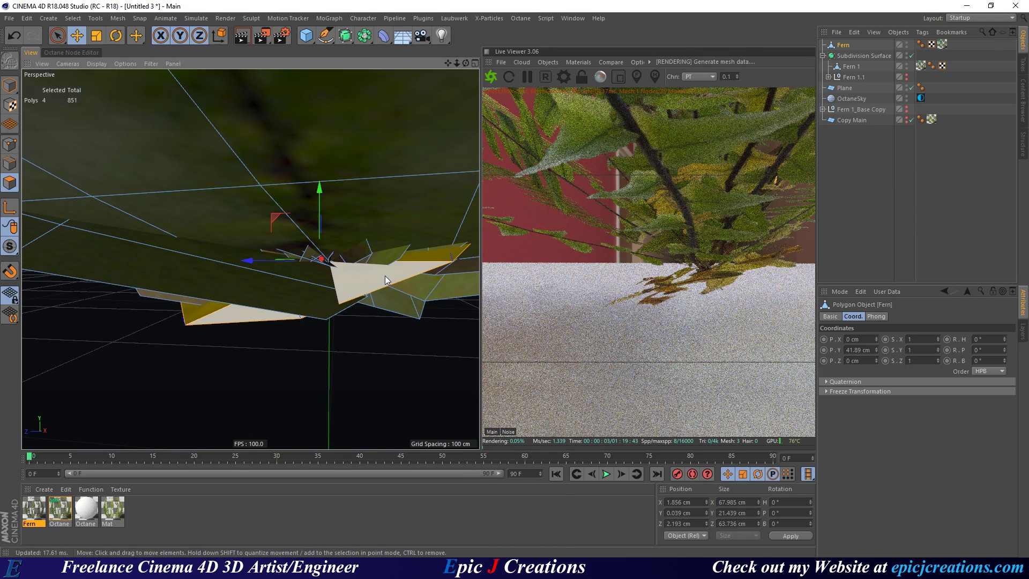
Scale up the selected base leaf polygons and rotate them beneath the pasted Fern's stems.
{"action": "key", "text": "t"}
{"action": "left_click_drag", "start_coordinate": [300, 349], "coordinate": [397, 351]}
{"action": "left_click_drag", "start_coordinate": [319, 356], "coordinate": [205, 308]}
{"action": "key", "text": "r"}
{"action": "left_click_drag", "start_coordinate": [336, 309], "coordinate": [242, 320]}
{"action": "left_click_drag", "start_coordinate": [375, 254], "coordinate": [409, 262]}
Undo and readjust the base leaf's transforms, leaving it about 121 cm wide, 12 cm high and 119 cm deep.
{"action": "key", "text": "ctrl+z"}
{"action": "key", "text": "ctrl+z"}
{"action": "key", "text": "ctrl+z"}
{"action": "left_click_drag", "start_coordinate": [341, 296], "coordinate": [290, 244], "text": "alt"}
{"action": "key", "text": "ctrl+y"}
{"action": "key", "text": "ctrl+shift+z"}
{"action": "left_click_drag", "start_coordinate": [365, 346], "coordinate": [422, 335]}
{"action": "key", "text": "ctrl+z"}
{"action": "key", "text": "ctrl+z"}
{"action": "key", "text": "ctrl+shift+z"}
{"action": "left_click_drag", "start_coordinate": [358, 331], "coordinate": [379, 299]}
{"action": "key", "text": "ctrl+shift+z"}
{"action": "key", "text": "ctrl+shift+z"}
{"action": "key", "text": "ctrl+shift+z"}
{"action": "key", "text": "ctrl+shift+z"}
{"action": "key", "text": "ctrl+shift+z"}
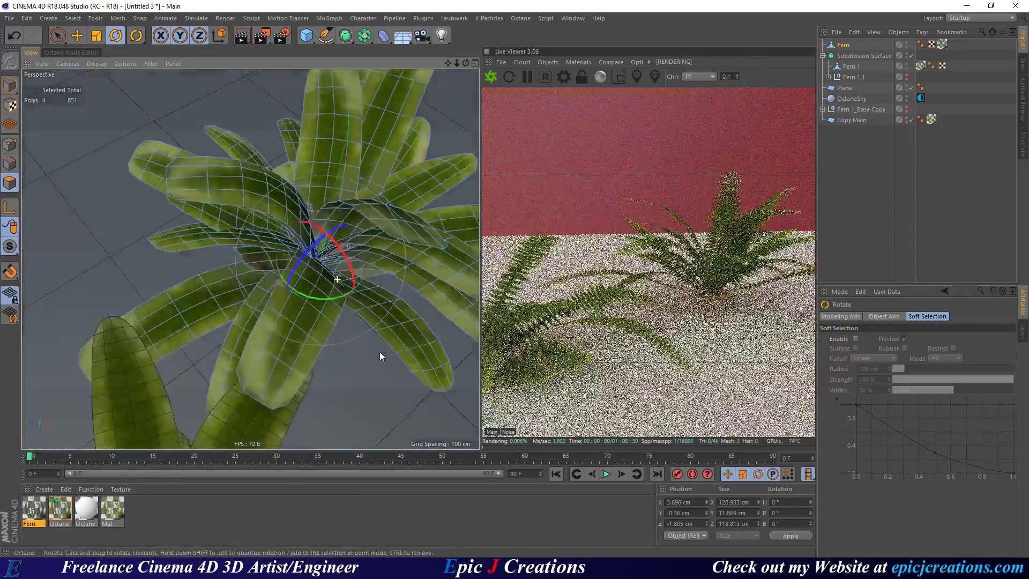
Examine the enlarged base leaf and the surrounding fronds from several angles in the live render.
{"action": "left_click_drag", "start_coordinate": [380, 352], "coordinate": [343, 278], "text": "alt"}
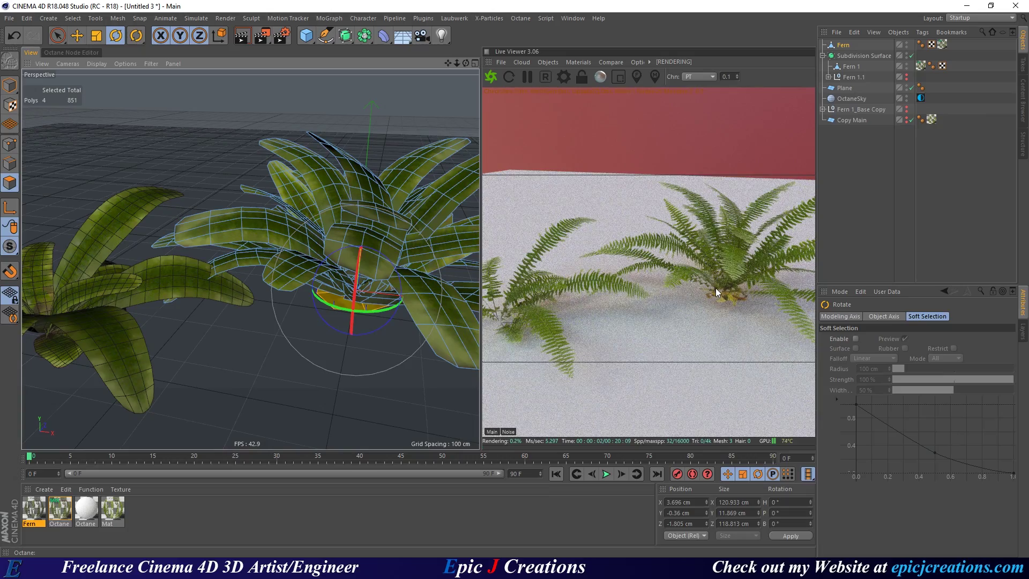
{"action": "left_click_drag", "start_coordinate": [367, 236], "coordinate": [291, 246], "text": "alt"}
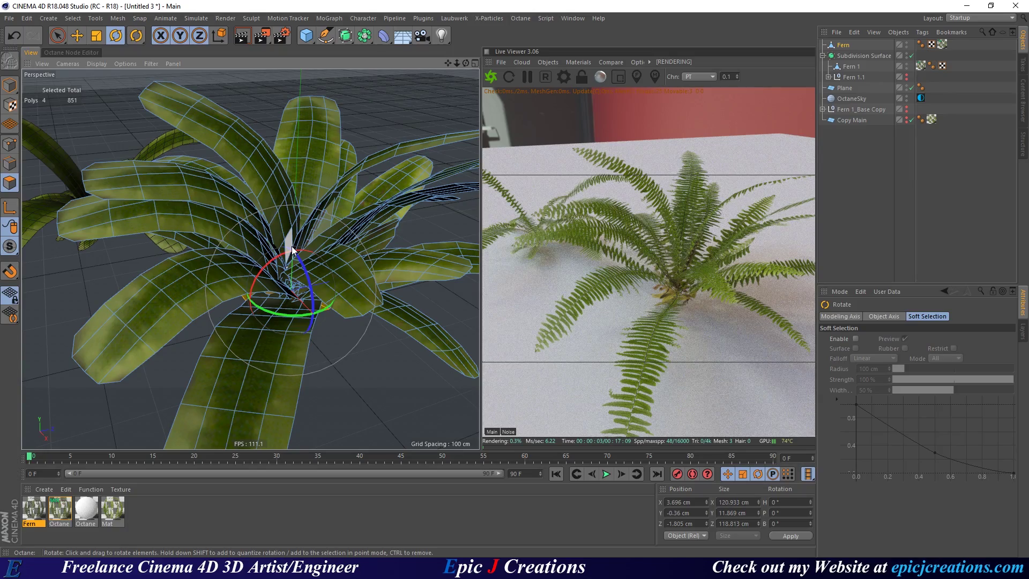
{"action": "scroll", "coordinate": [291, 246], "scroll_direction": "down", "scroll_amount": 5}
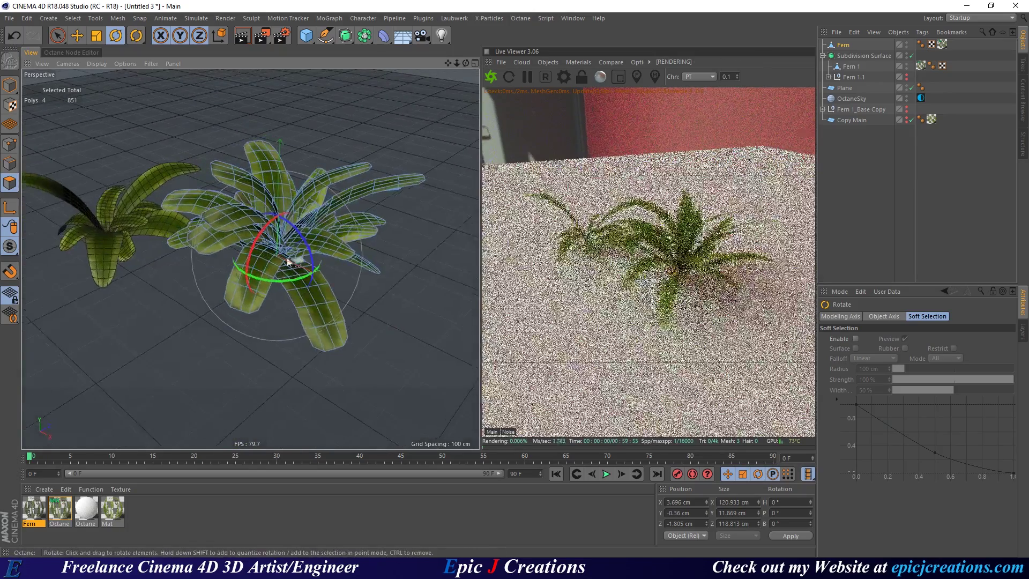
{"action": "scroll", "coordinate": [293, 263], "scroll_direction": "up", "scroll_amount": 4}
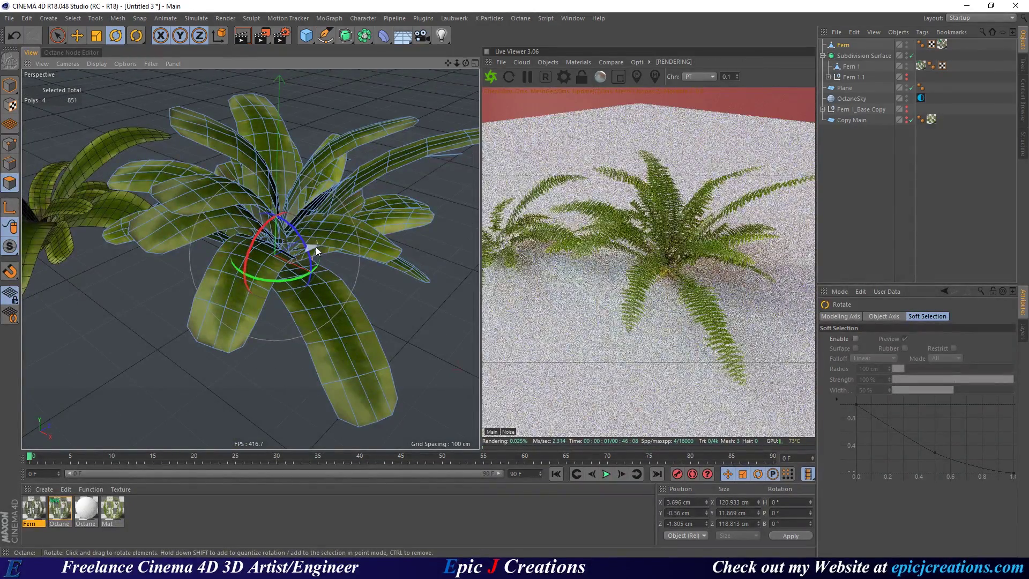
{"action": "left_click_drag", "start_coordinate": [316, 247], "coordinate": [358, 326], "text": "alt"}
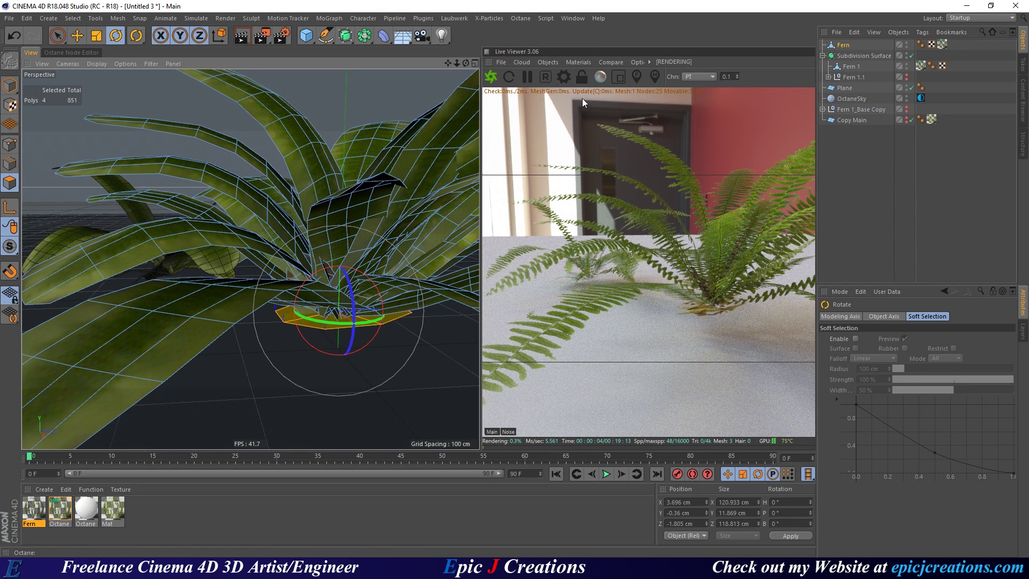
Switch to the Daily-326.c4d scene, start its live render and expand the Bush group under Octane Scatter.1.
{"action": "left_click", "coordinate": [573, 18]}
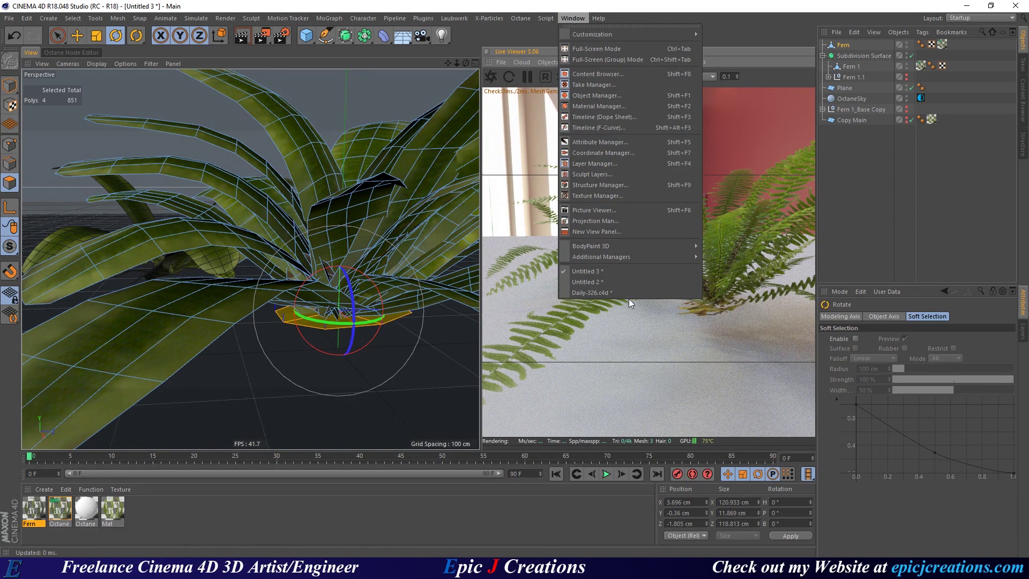
{"action": "left_click", "coordinate": [616, 292]}
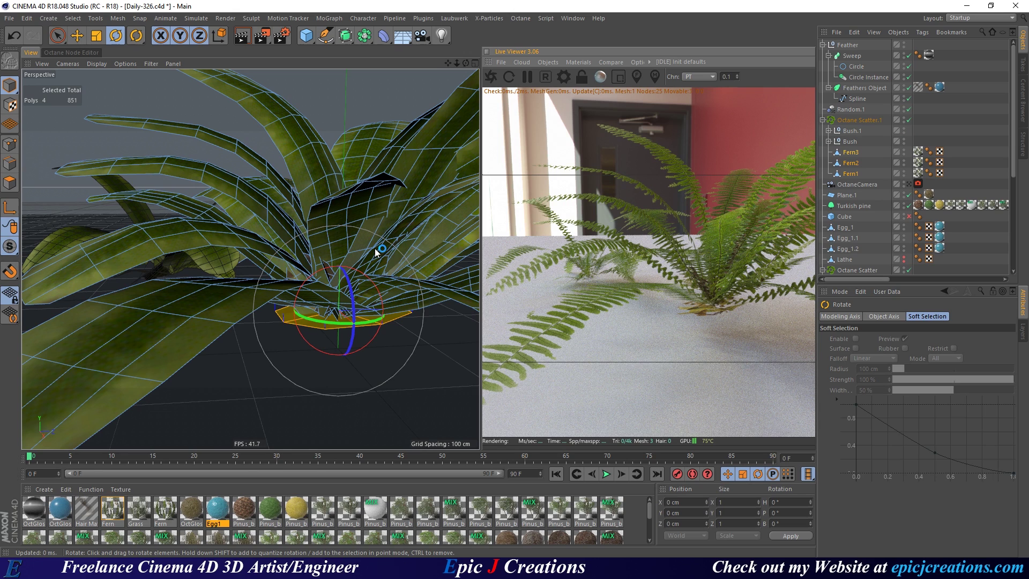
{"action": "key", "text": "ctrl+shift+z"}
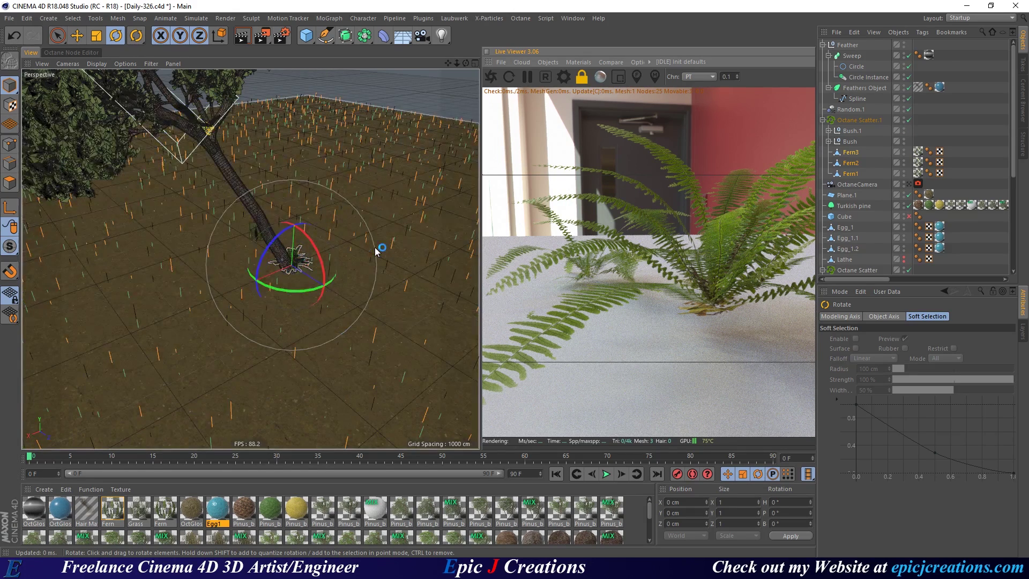
{"action": "left_click", "coordinate": [490, 79]}
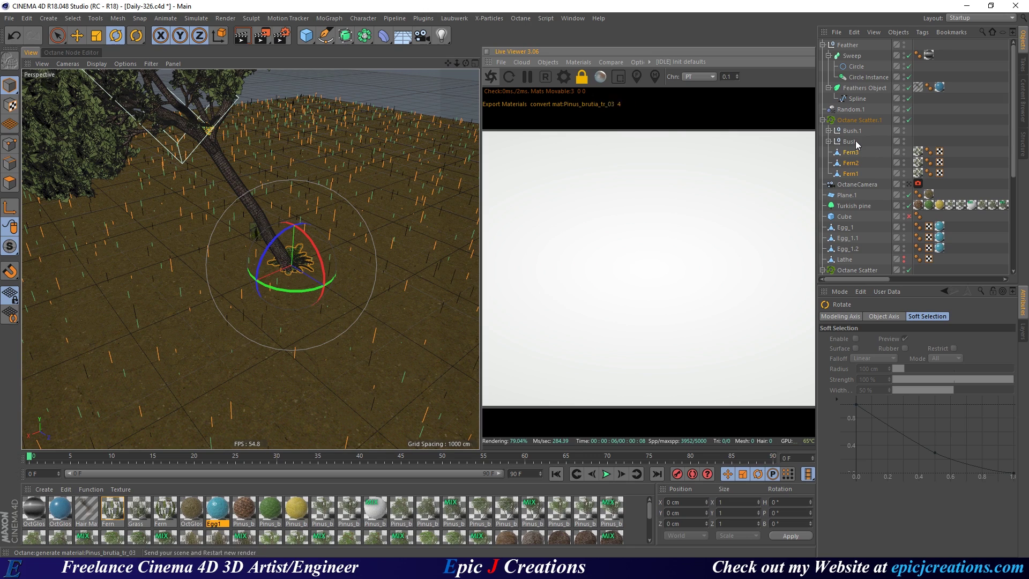
{"action": "left_click", "coordinate": [828, 142]}
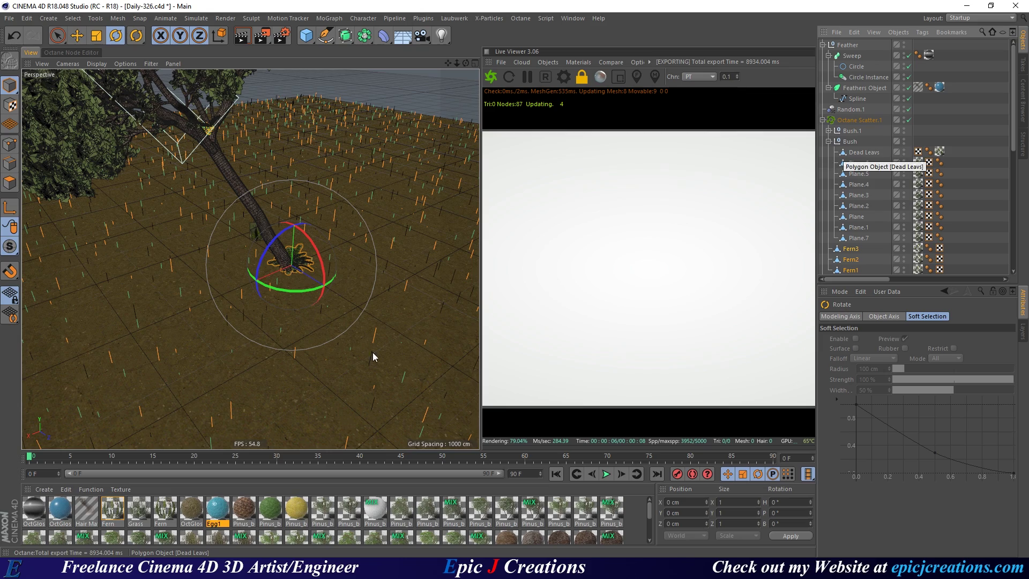
Switch to the browser, look over the free Megascans library beyond the Plant Ferns asset, and return to Cinema 4D.
{"action": "left_click", "coordinate": [157, 558]}
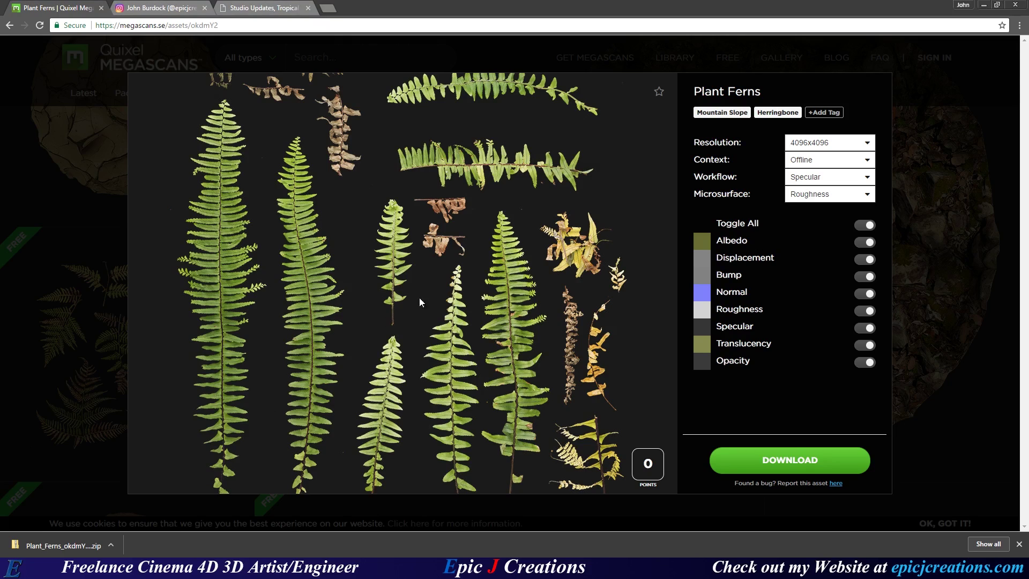
{"action": "left_click", "coordinate": [60, 156]}
{"action": "scroll", "coordinate": [349, 200], "scroll_direction": "up", "scroll_amount": 4}
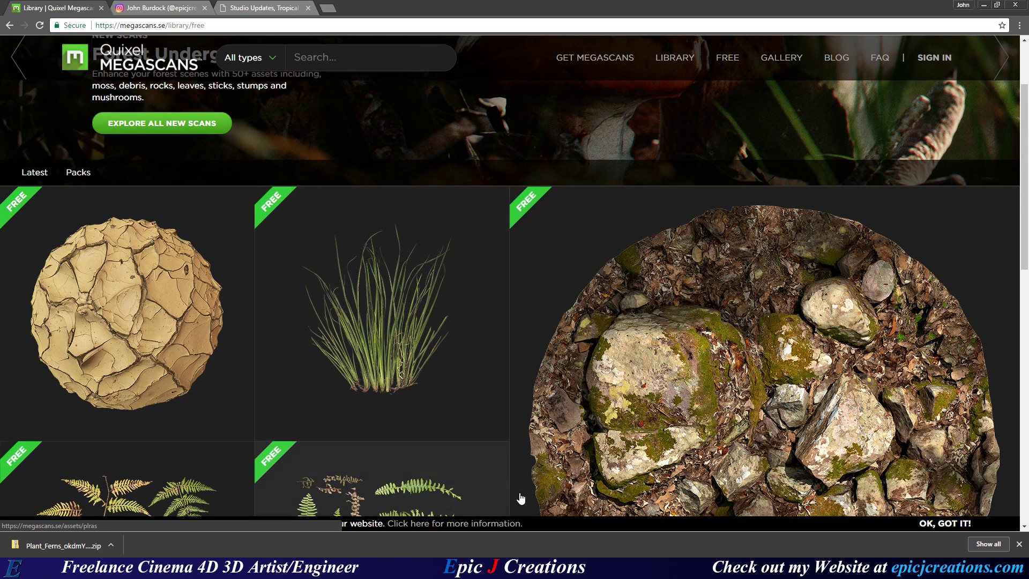
{"action": "left_click", "coordinate": [483, 567]}
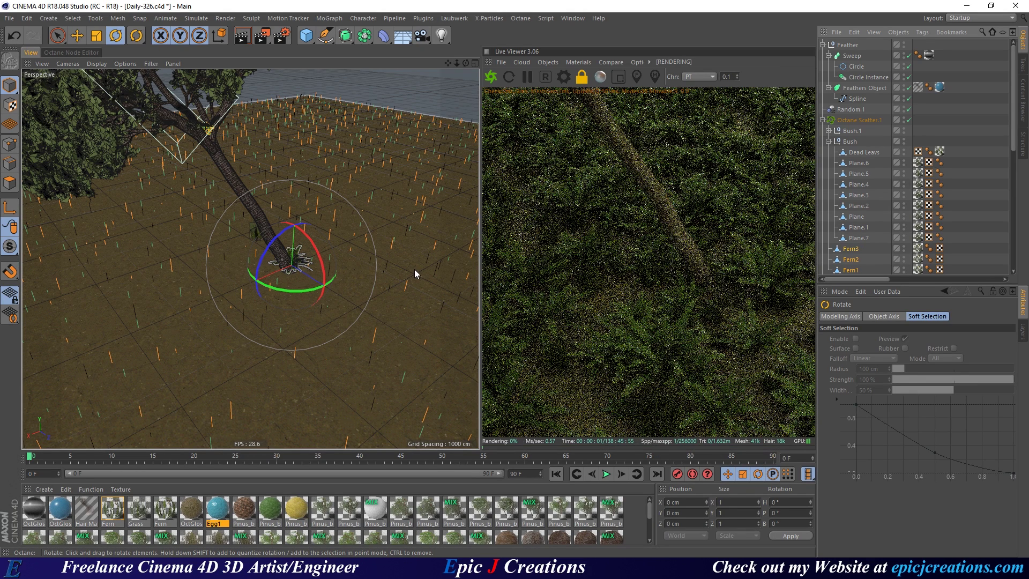
Unlock the live render's resolution and examine the scattered ferns around the tree from far and near.
{"action": "left_click", "coordinate": [583, 83]}
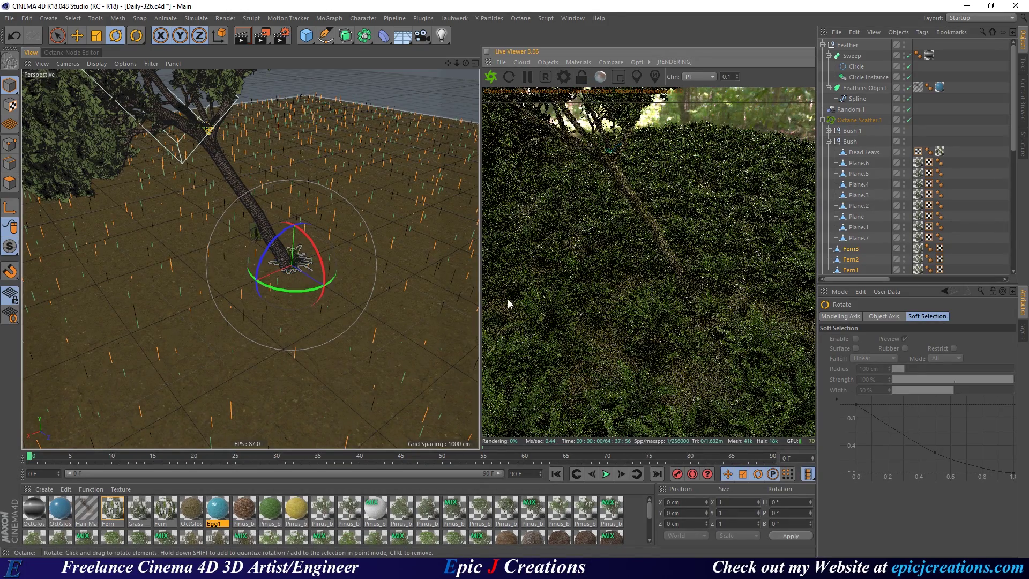
{"action": "left_click_drag", "start_coordinate": [349, 335], "coordinate": [314, 361], "text": "alt"}
{"action": "left_click_drag", "start_coordinate": [314, 318], "coordinate": [284, 294], "text": "alt"}
{"action": "left_click_drag", "start_coordinate": [213, 318], "coordinate": [248, 291], "text": "alt"}
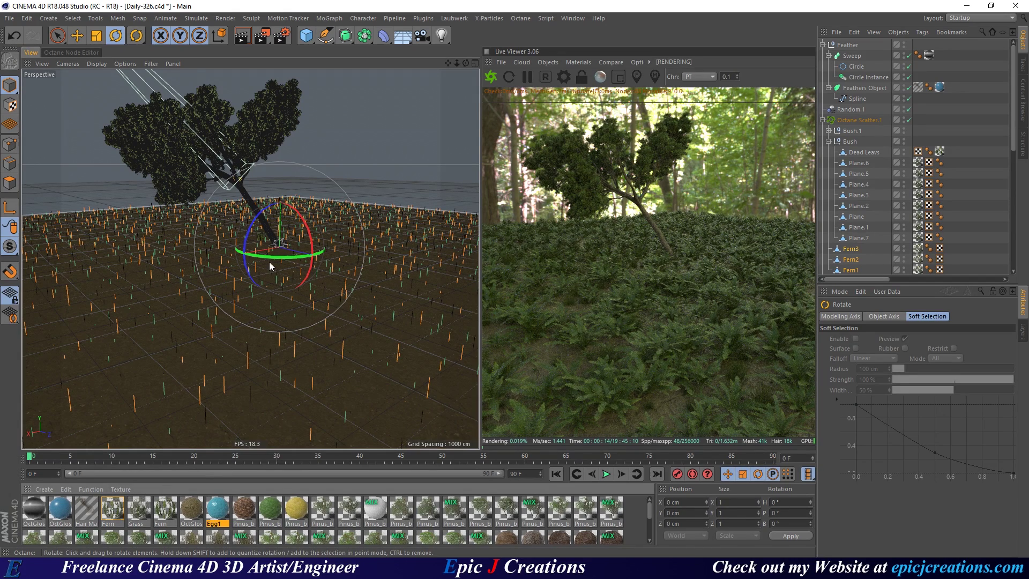
{"action": "mouse_move", "coordinate": [291, 248]}
{"action": "left_mouse_down", "text": "alt"}
{"action": "mouse_move", "coordinate": [368, 258]}
{"action": "mouse_move", "coordinate": [344, 317]}
{"action": "mouse_move", "coordinate": [326, 318]}
{"action": "mouse_move", "coordinate": [333, 310]}
{"action": "mouse_move", "coordinate": [315, 294]}
{"action": "mouse_move", "coordinate": [305, 301]}
{"action": "mouse_move", "coordinate": [298, 259]}
{"action": "left_mouse_up", "text": "alt"}
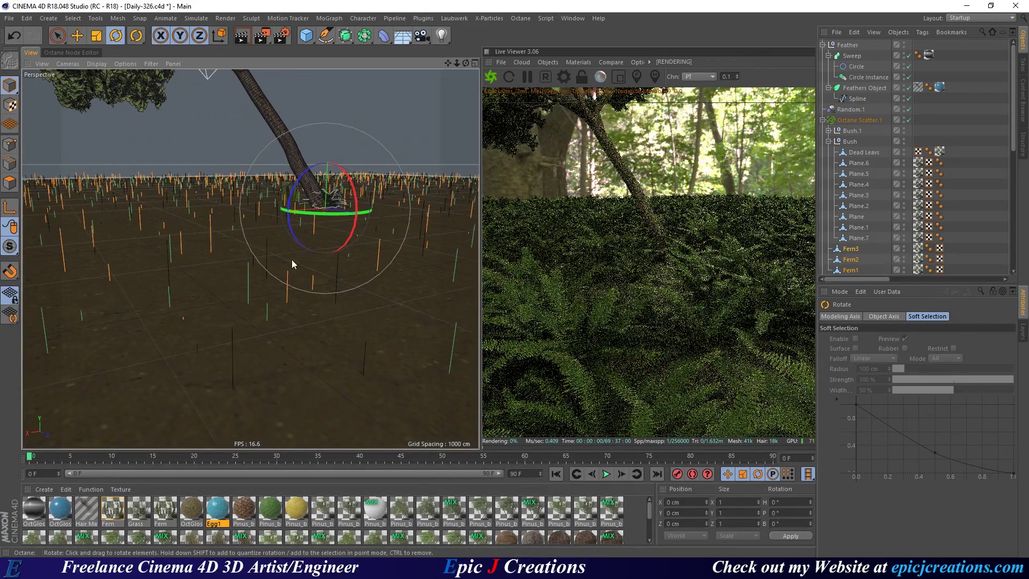
{"action": "left_click_drag", "start_coordinate": [243, 307], "coordinate": [273, 312], "text": "alt"}
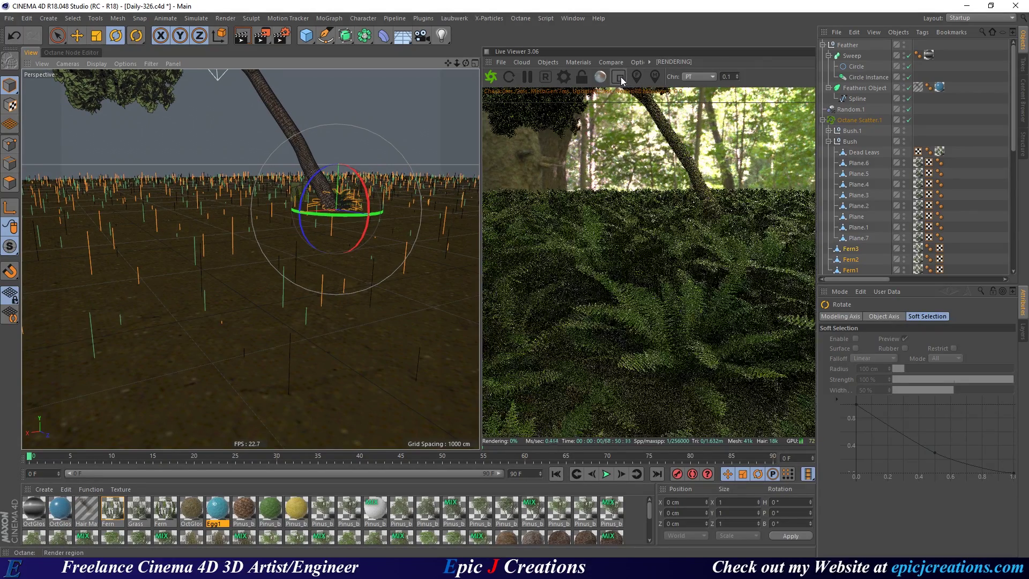
Set a live render region over the large foreground fern, then move it to the ferns beside the tree trunk.
{"action": "left_click", "coordinate": [619, 77]}
{"action": "left_click_drag", "start_coordinate": [569, 245], "coordinate": [696, 329]}
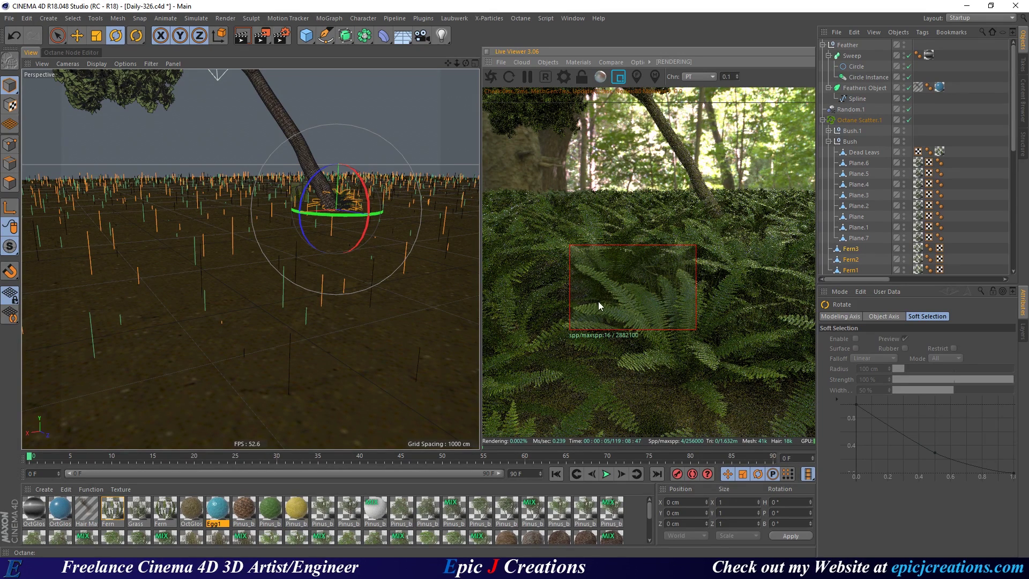
{"action": "left_click_drag", "start_coordinate": [586, 255], "coordinate": [731, 367]}
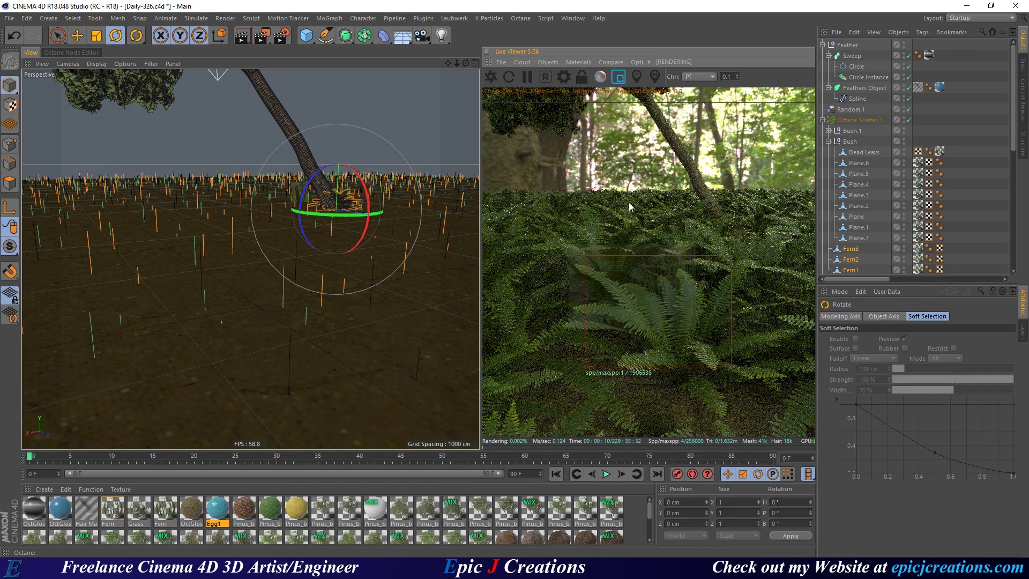
{"action": "left_click_drag", "start_coordinate": [572, 177], "coordinate": [694, 250]}
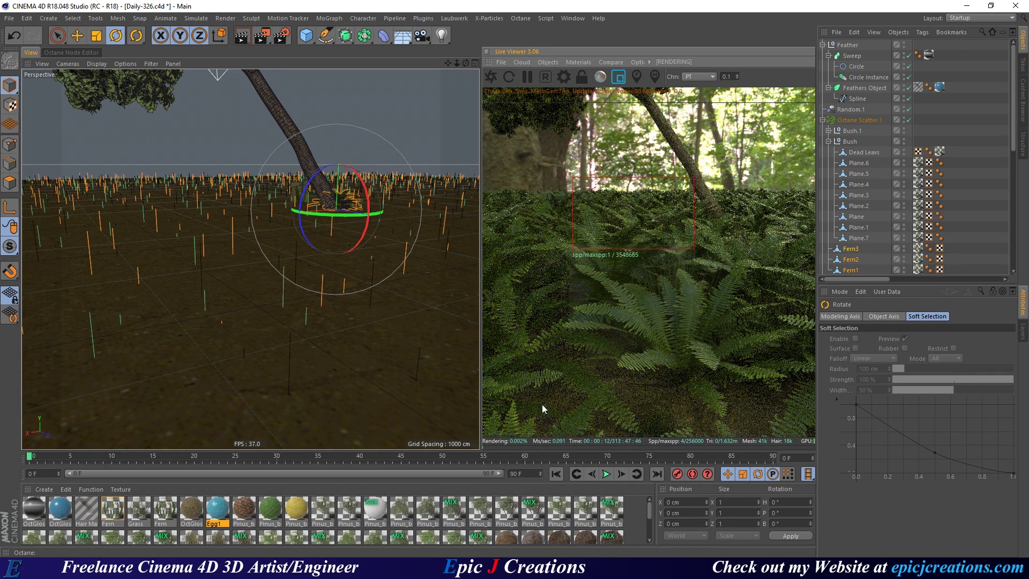
Show the first Fern material's node graph in the Octane Node Editor.
{"action": "double_click", "coordinate": [112, 509]}
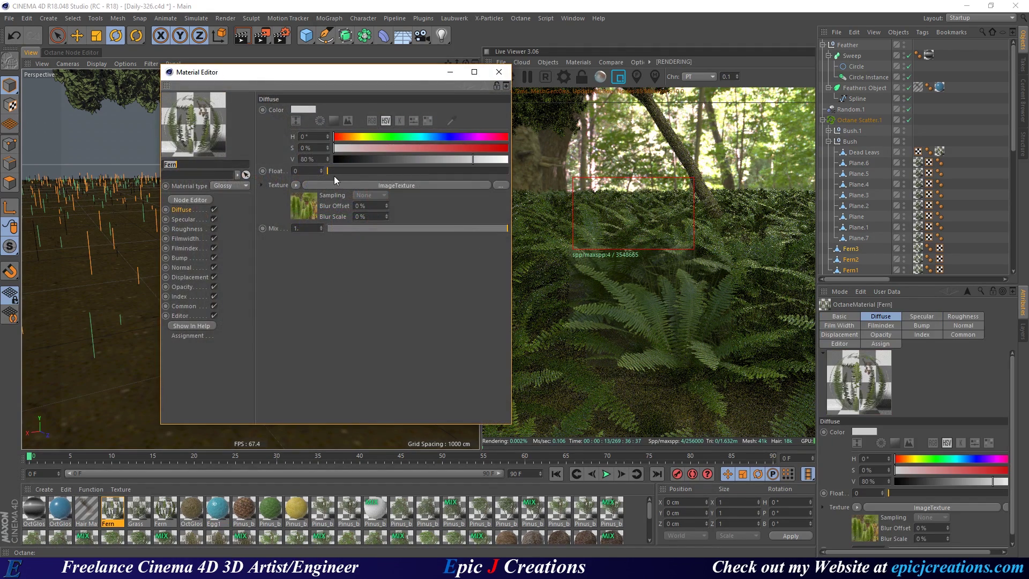
{"action": "left_click", "coordinate": [498, 72]}
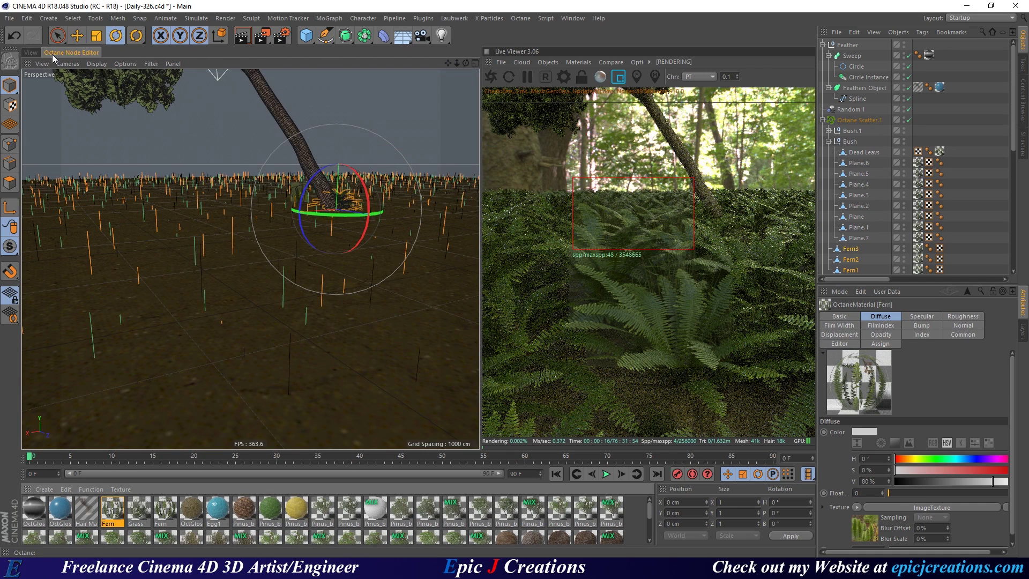
{"action": "left_click", "coordinate": [52, 54]}
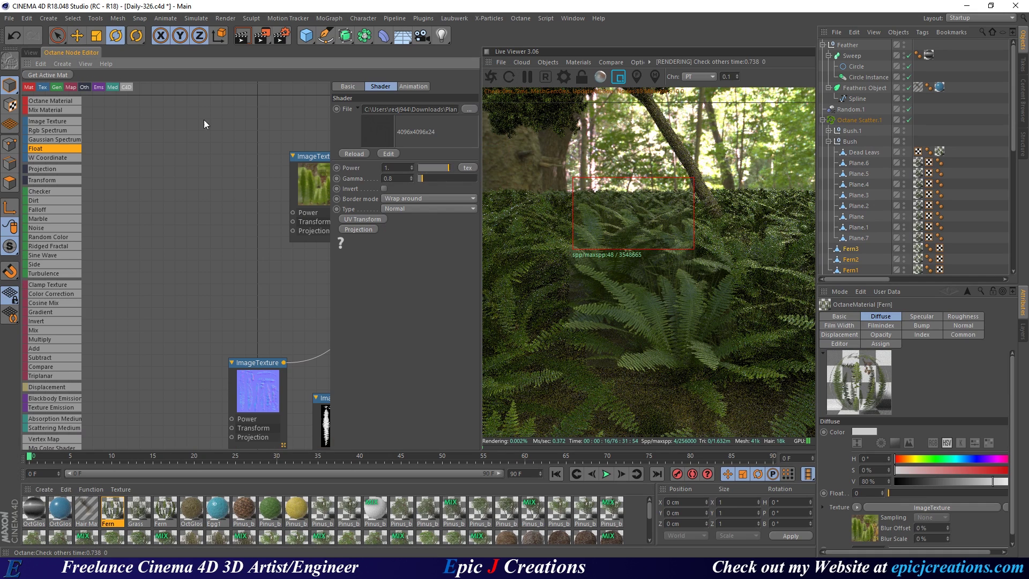
{"action": "left_click", "coordinate": [139, 515]}
{"action": "left_click", "coordinate": [113, 510]}
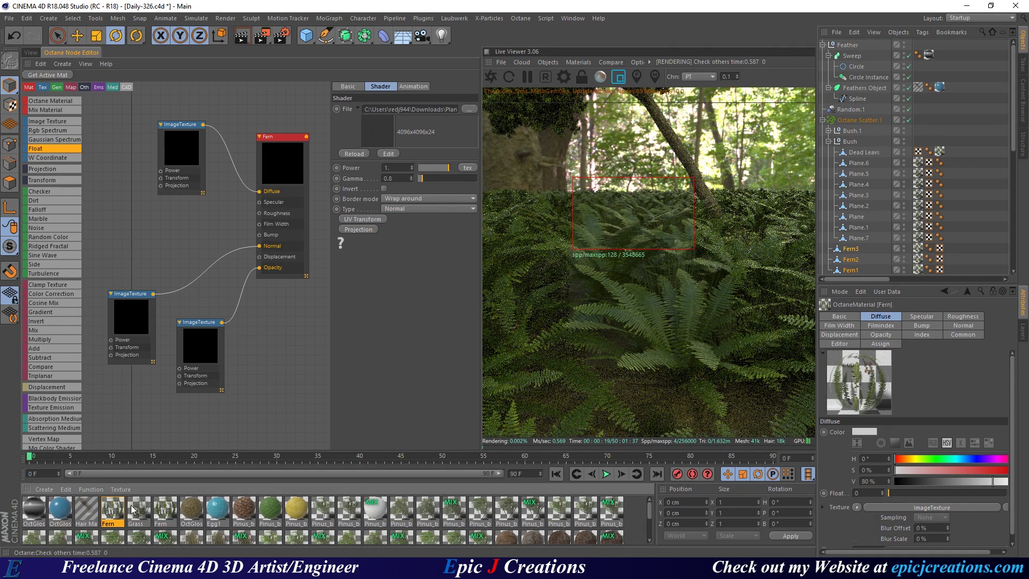
{"action": "scroll", "coordinate": [204, 220], "scroll_direction": "up", "scroll_amount": 1}
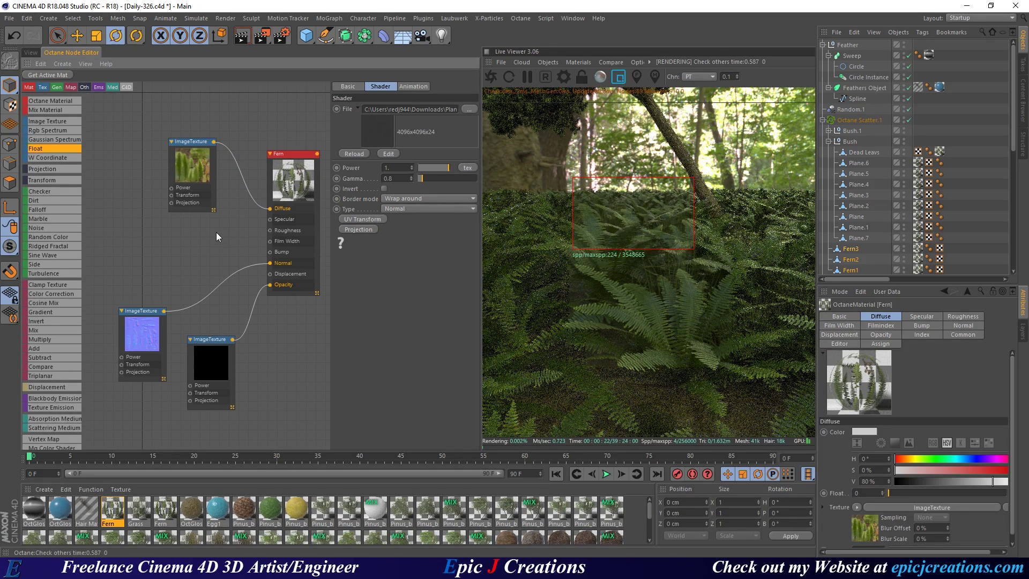
Rearrange the Fern graph's diffuse, normal and opacity image texture nodes to free space beside the material node.
{"action": "scroll", "coordinate": [220, 239], "scroll_direction": "up", "scroll_amount": 1}
{"action": "left_click_drag", "start_coordinate": [127, 348], "coordinate": [125, 278]}
{"action": "left_click_drag", "start_coordinate": [217, 395], "coordinate": [141, 381]}
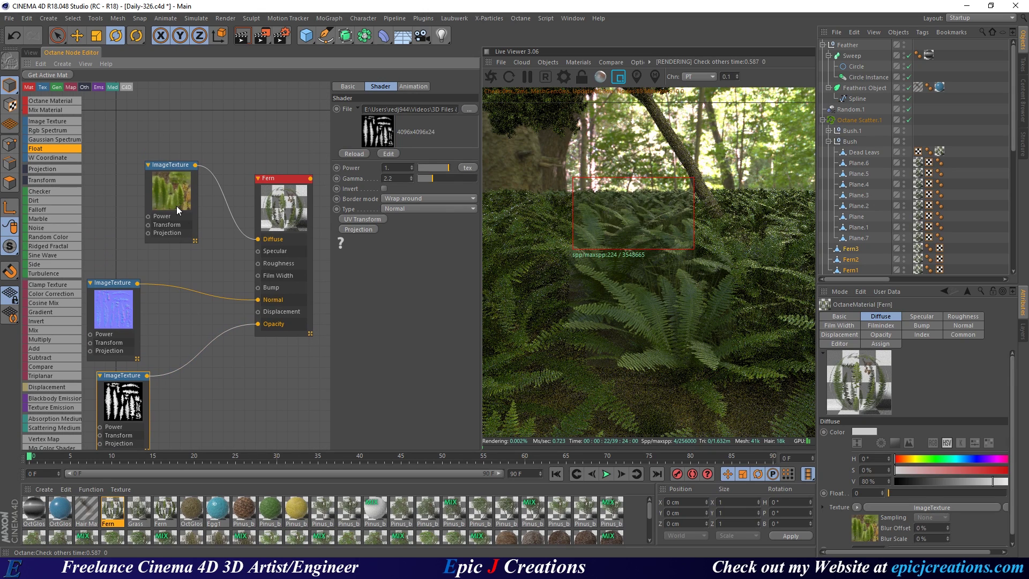
{"action": "left_click_drag", "start_coordinate": [176, 206], "coordinate": [139, 195]}
Add the okdmY_4K_Translucency image to the Fern graph as an unconnected texture node beside the opacity texture.
{"action": "key", "text": "alt+Tab"}
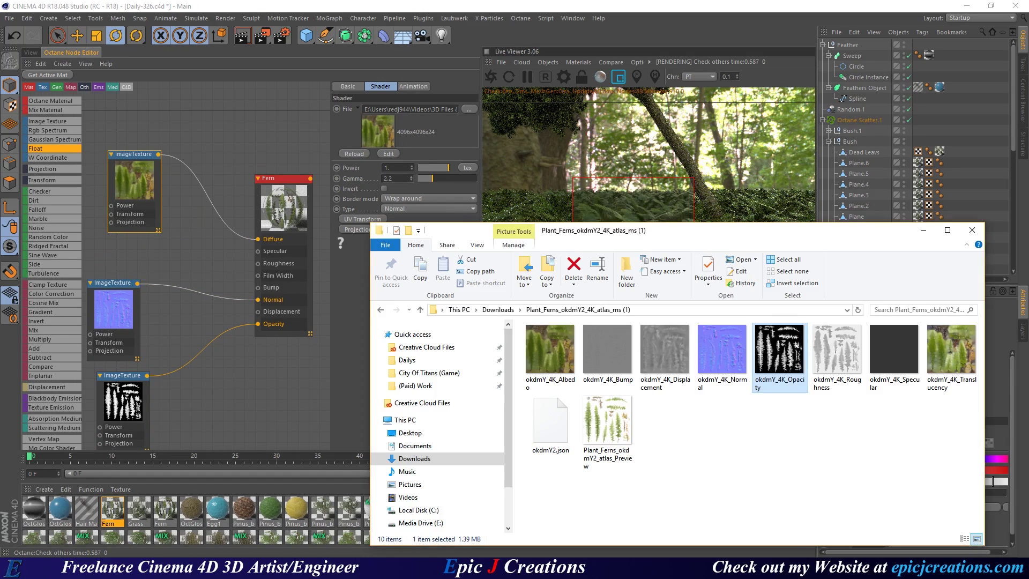
{"action": "left_click_drag", "start_coordinate": [943, 349], "coordinate": [176, 255]}
{"action": "left_click", "coordinate": [235, 239]}
{"action": "left_click_drag", "start_coordinate": [211, 284], "coordinate": [212, 420]}
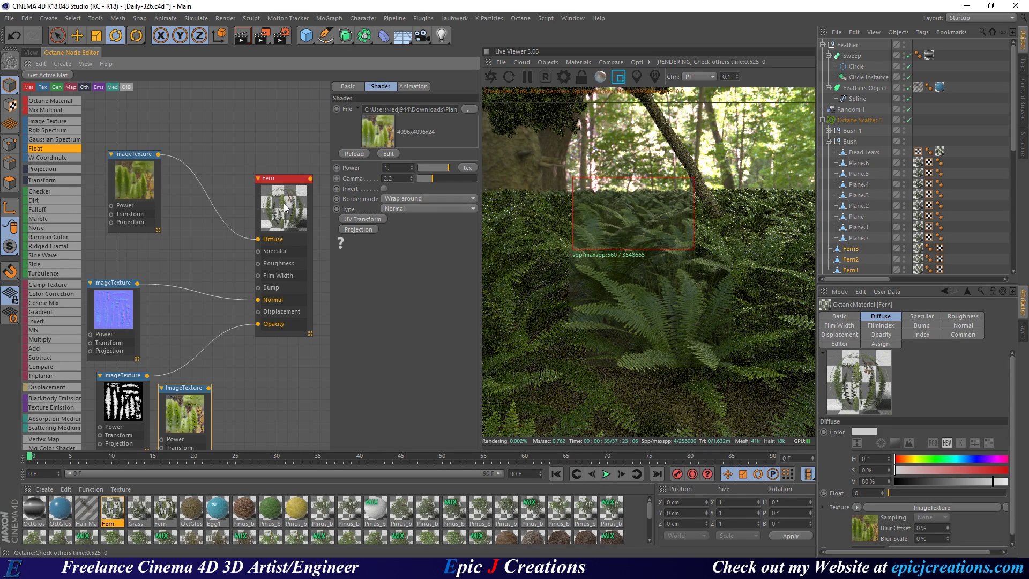
{"action": "left_click_drag", "start_coordinate": [285, 208], "coordinate": [267, 196]}
{"action": "left_click_drag", "start_coordinate": [196, 411], "coordinate": [212, 399]}
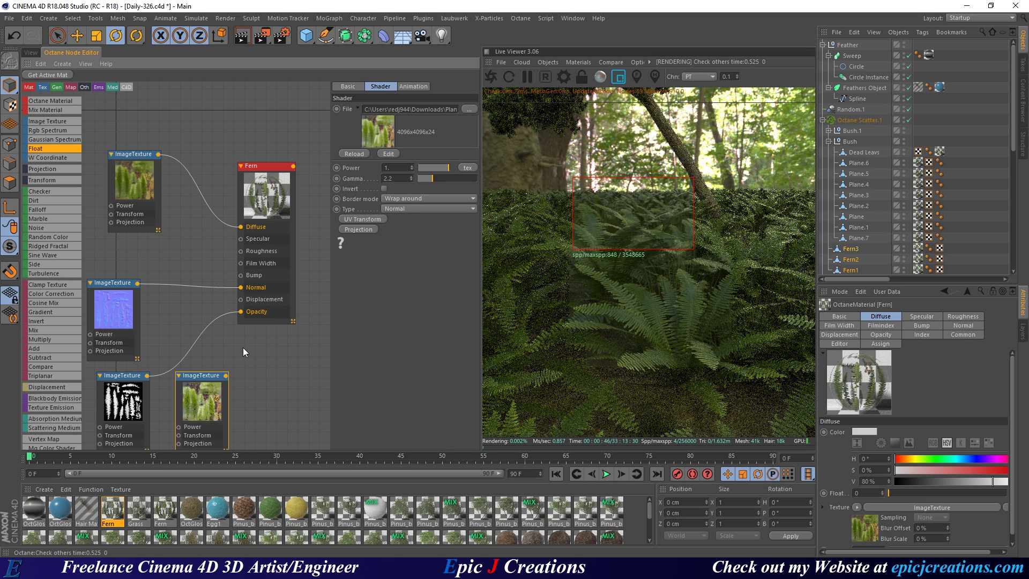
Examine the Fern material's inputs, load the second Fern material's node graph and stop the live render.
{"action": "middle_click_drag", "start_coordinate": [243, 348], "coordinate": [281, 362]}
{"action": "scroll", "coordinate": [228, 274], "scroll_direction": "up", "scroll_amount": 4}
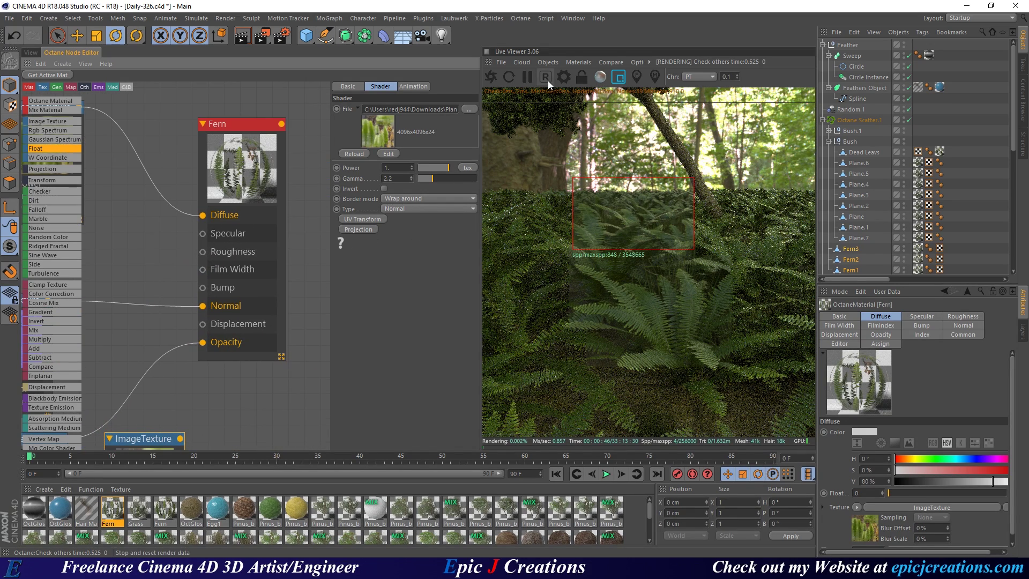
{"action": "scroll", "coordinate": [172, 263], "scroll_direction": "down", "scroll_amount": 2}
{"action": "middle_click_drag", "start_coordinate": [172, 264], "coordinate": [245, 297]}
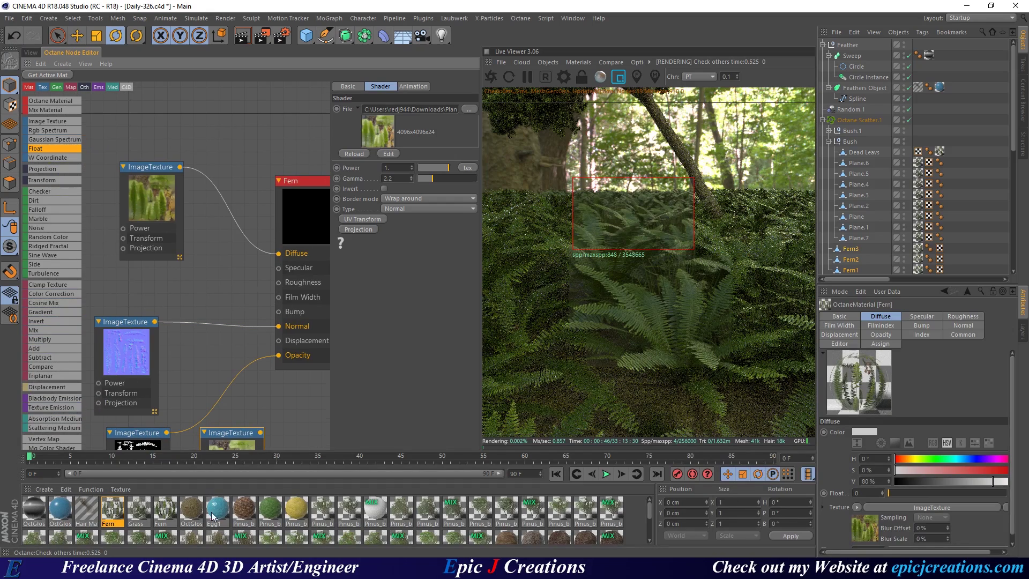
{"action": "left_click", "coordinate": [169, 507]}
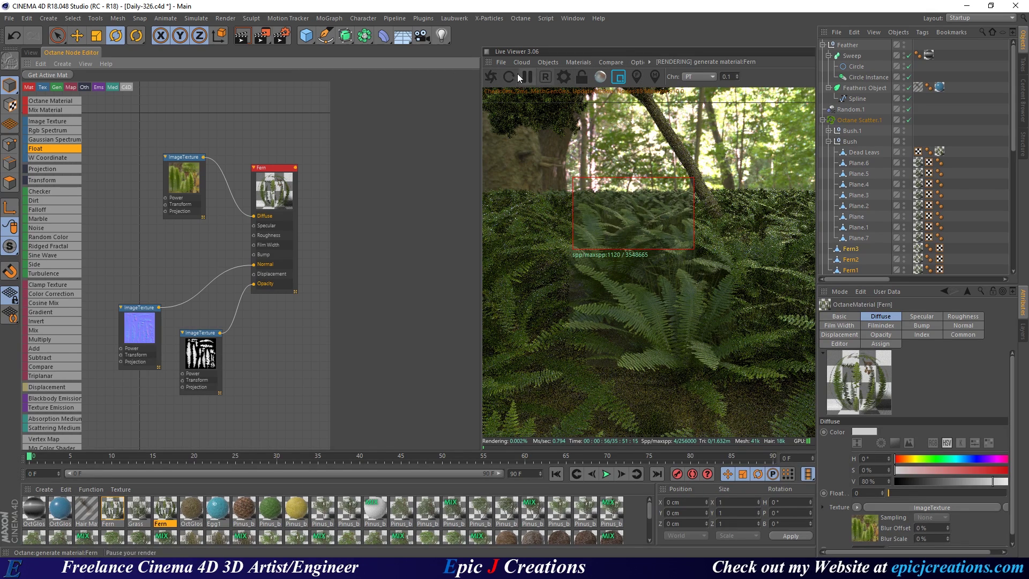
{"action": "left_click", "coordinate": [544, 78]}
Switch back to the Untitled 3 scene, restore the perspective view and check the Octane Mix Material's mixed materials.
{"action": "left_click", "coordinate": [574, 18]}
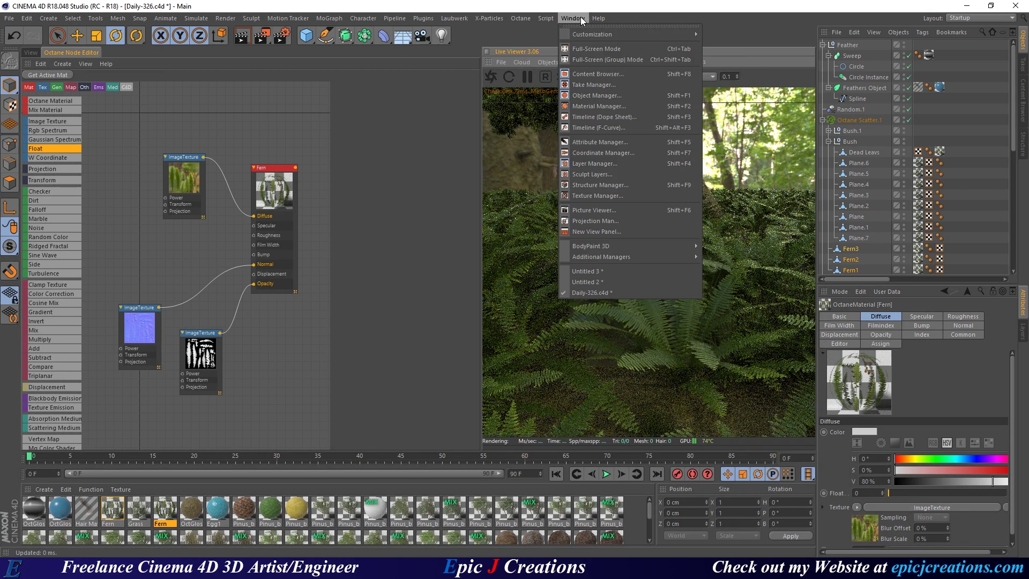
{"action": "left_click", "coordinate": [614, 272]}
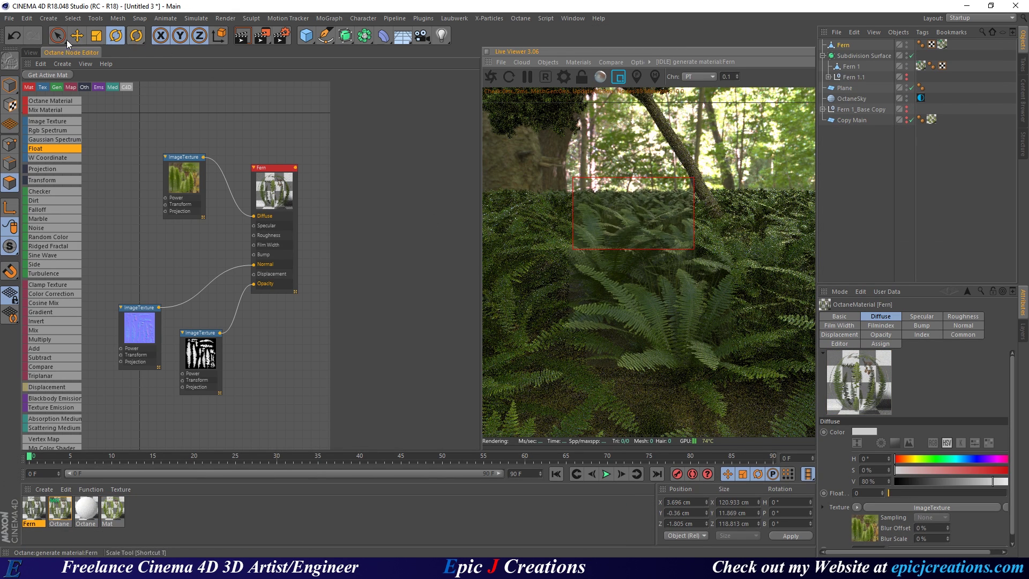
{"action": "left_click", "coordinate": [30, 52]}
{"action": "left_click_drag", "start_coordinate": [270, 291], "coordinate": [215, 301], "text": "alt"}
{"action": "double_click", "coordinate": [59, 508]}
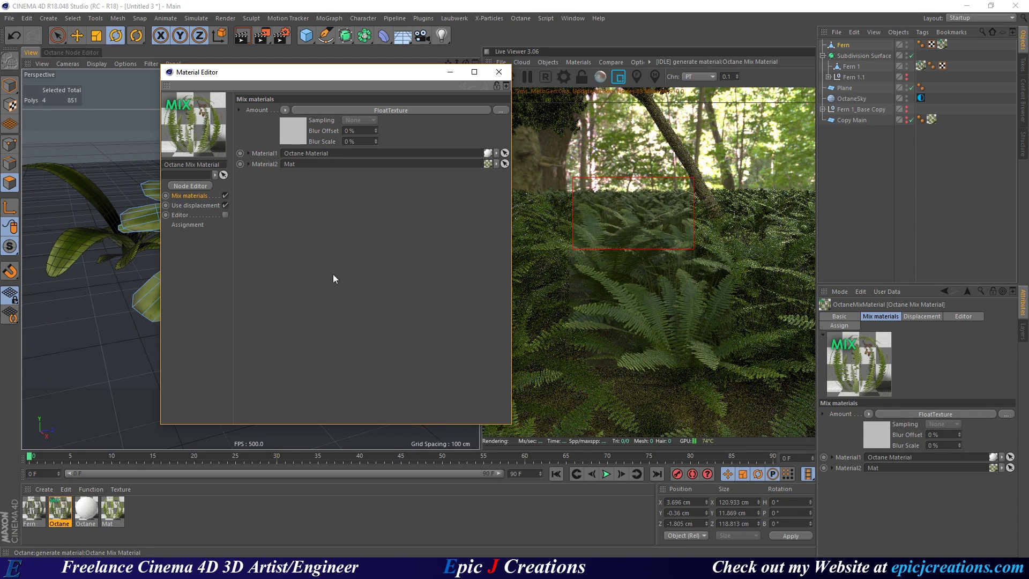
{"action": "left_click", "coordinate": [498, 72]}
Frame both ferns on the ground plane, clear the object selection and select the Subdivision Surface.
{"action": "scroll", "coordinate": [320, 297], "scroll_direction": "down", "scroll_amount": 5}
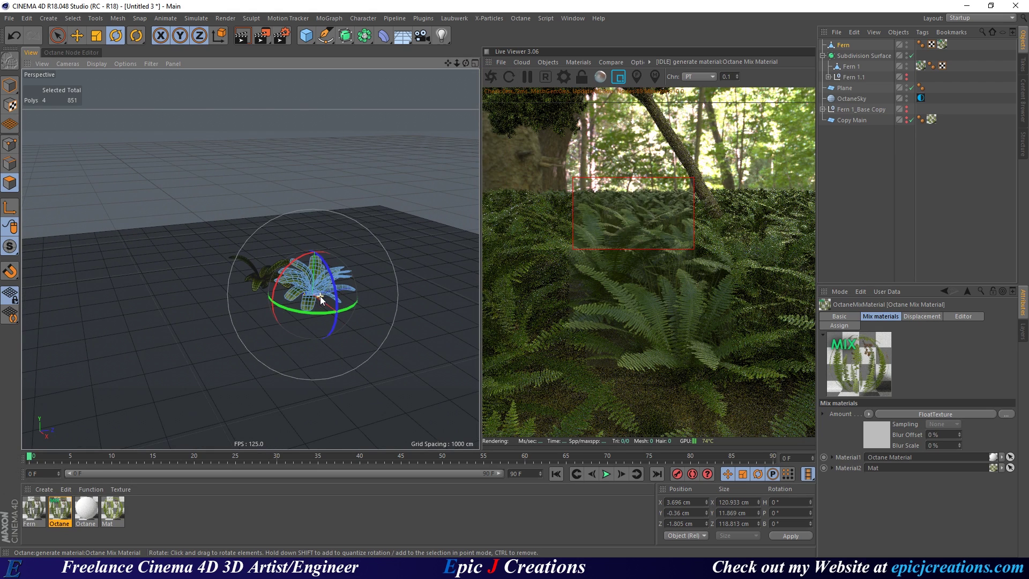
{"action": "scroll", "coordinate": [342, 310], "scroll_direction": "up", "scroll_amount": 2}
{"action": "left_click", "coordinate": [879, 166]}
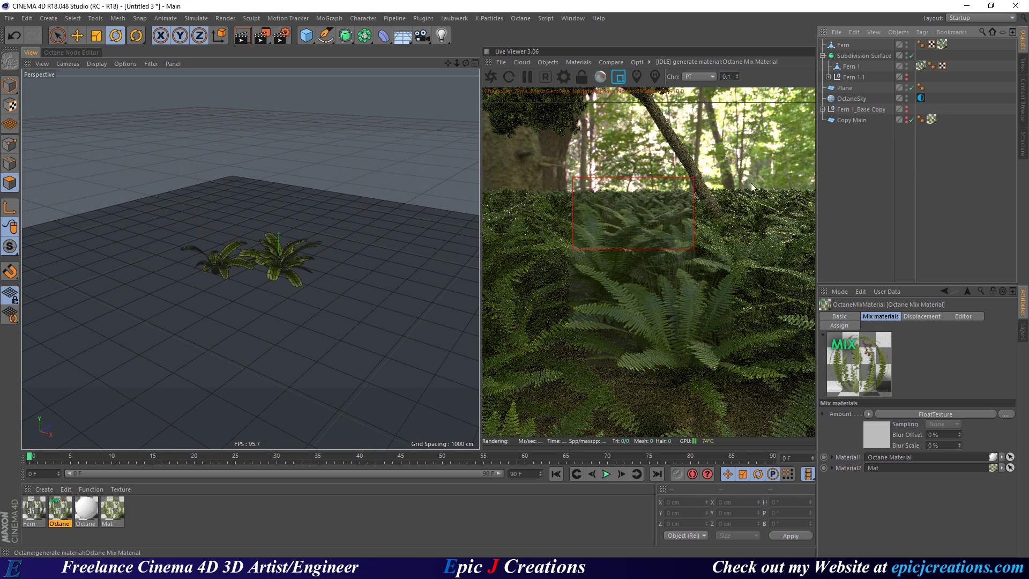
{"action": "scroll", "coordinate": [303, 240], "scroll_direction": "down", "scroll_amount": 2}
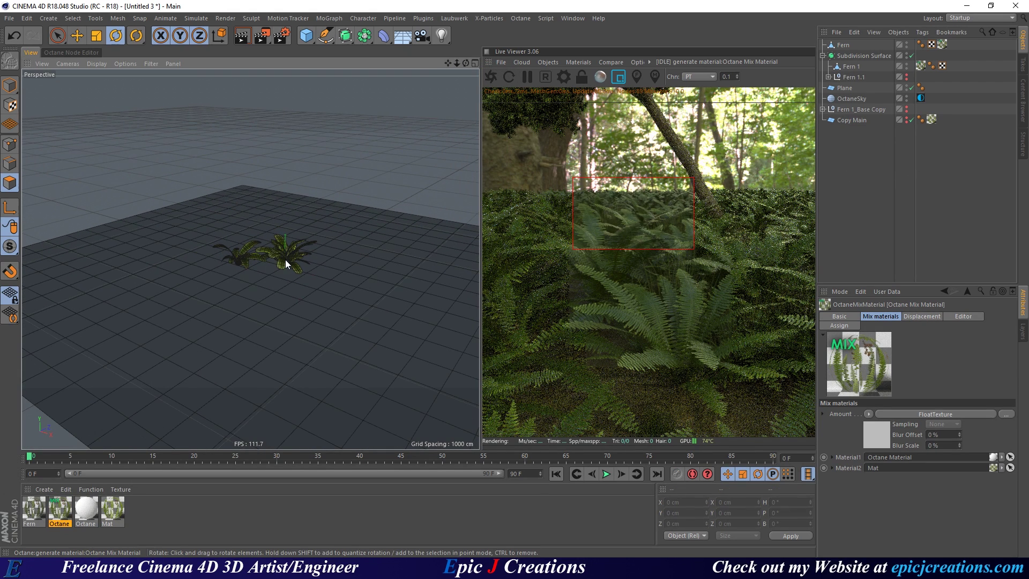
{"action": "left_click_drag", "start_coordinate": [285, 260], "coordinate": [256, 266], "text": "alt"}
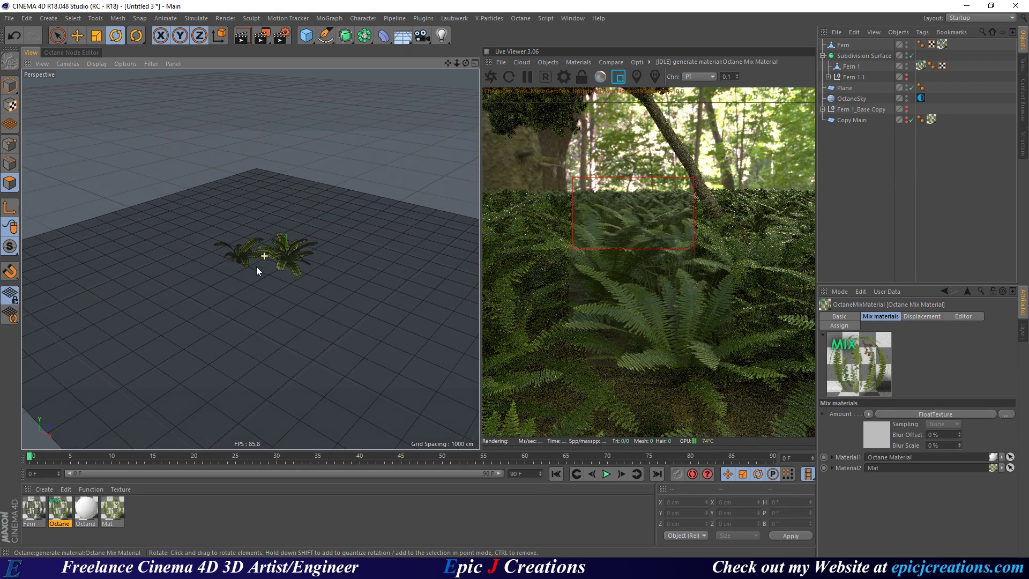
{"action": "left_click", "coordinate": [829, 56]}
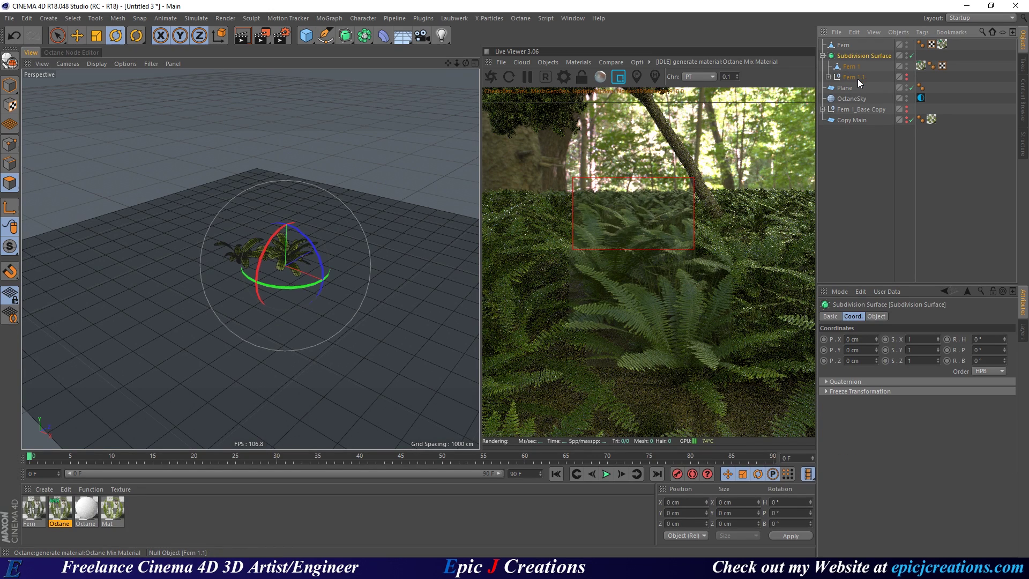
Delete the Fern 1 polygon object from the Subdivision Surface and make the hidden Fern 1.1 visible.
{"action": "left_click", "coordinate": [828, 77]}
{"action": "left_click", "coordinate": [828, 78]}
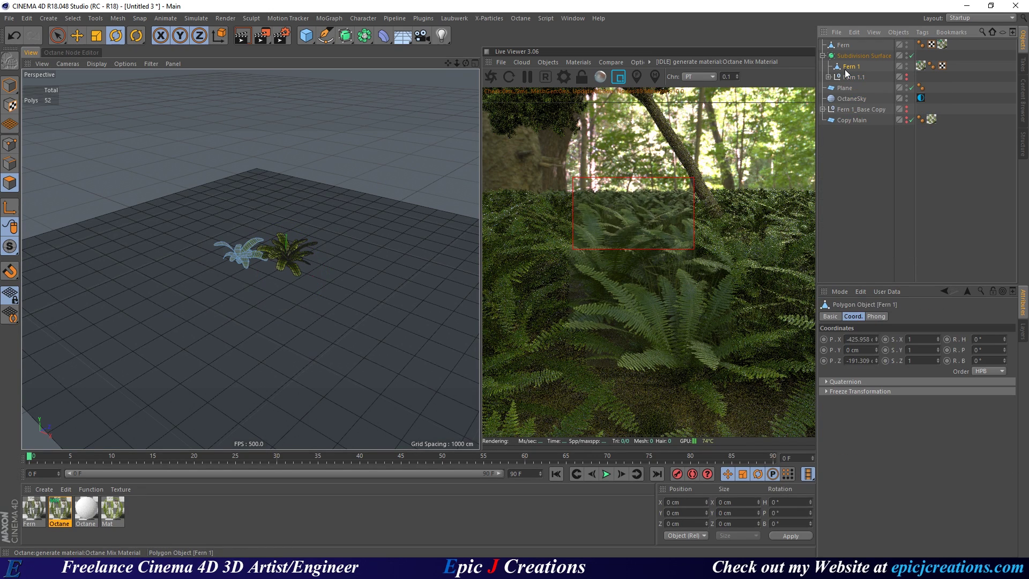
{"action": "left_click", "coordinate": [877, 72]}
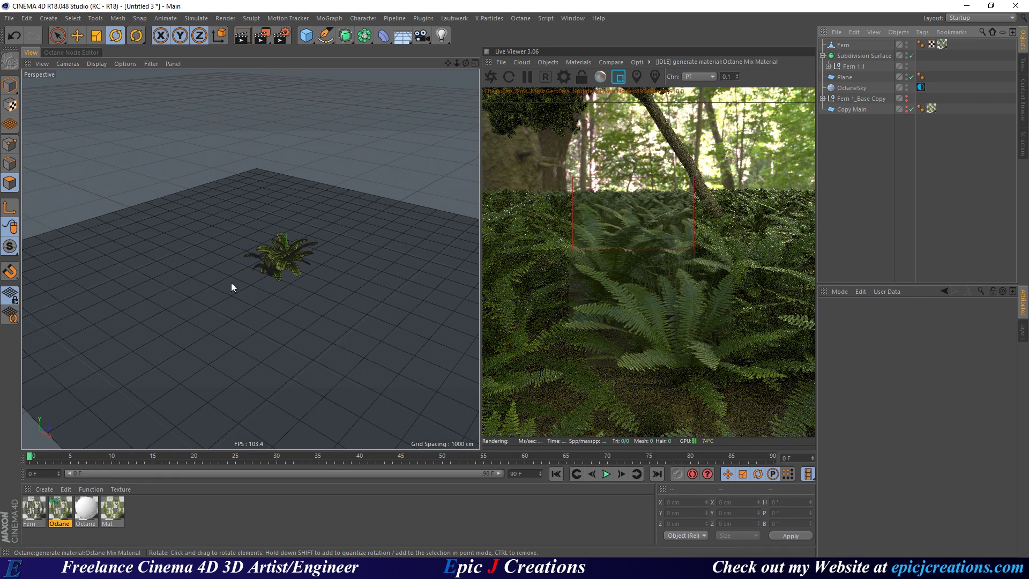
Move Fern 1.1 across the plane so it stands clear beside the other fern.
{"action": "left_click", "coordinate": [876, 56]}
{"action": "left_click", "coordinate": [852, 66], "text": "ctrl"}
{"action": "key", "text": "e"}
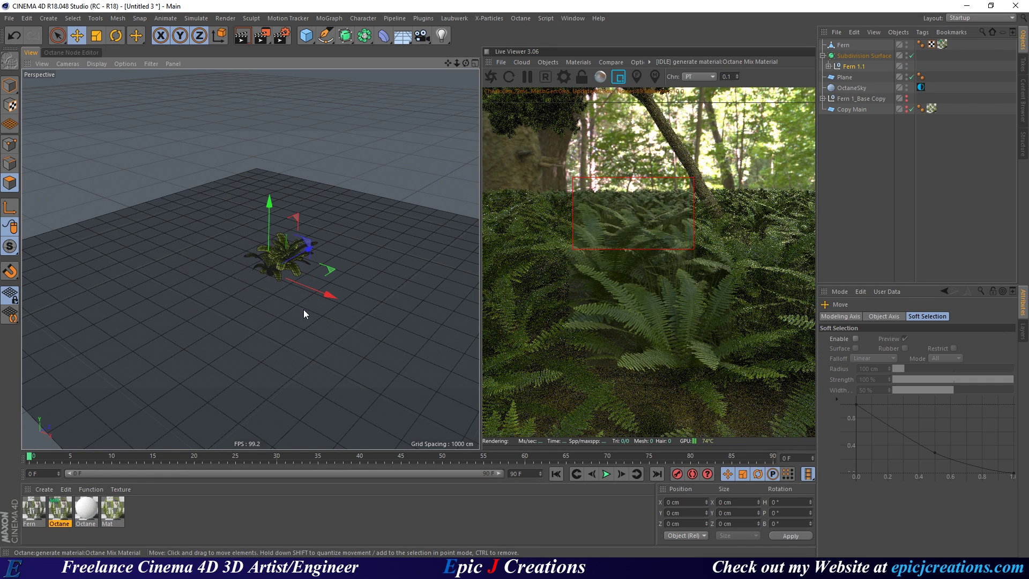
{"action": "right_click_drag", "start_coordinate": [285, 282], "coordinate": [315, 272], "text": "alt"}
{"action": "mouse_move", "coordinate": [325, 259]}
{"action": "left_mouse_down"}
{"action": "mouse_move", "coordinate": [263, 291]}
{"action": "mouse_move", "coordinate": [279, 308]}
{"action": "mouse_move", "coordinate": [318, 251]}
{"action": "mouse_move", "coordinate": [316, 227]}
{"action": "left_mouse_up"}
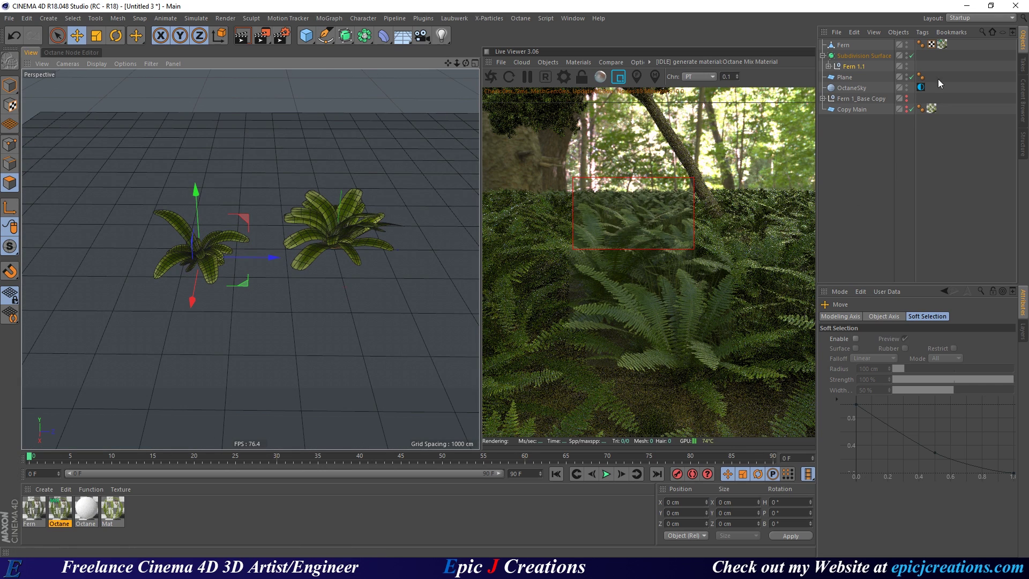
Rename the Subdivision Surface as Fern1 and the separate Fern polygon object as Fern2, then clear the selection.
{"action": "left_click", "coordinate": [823, 56]}
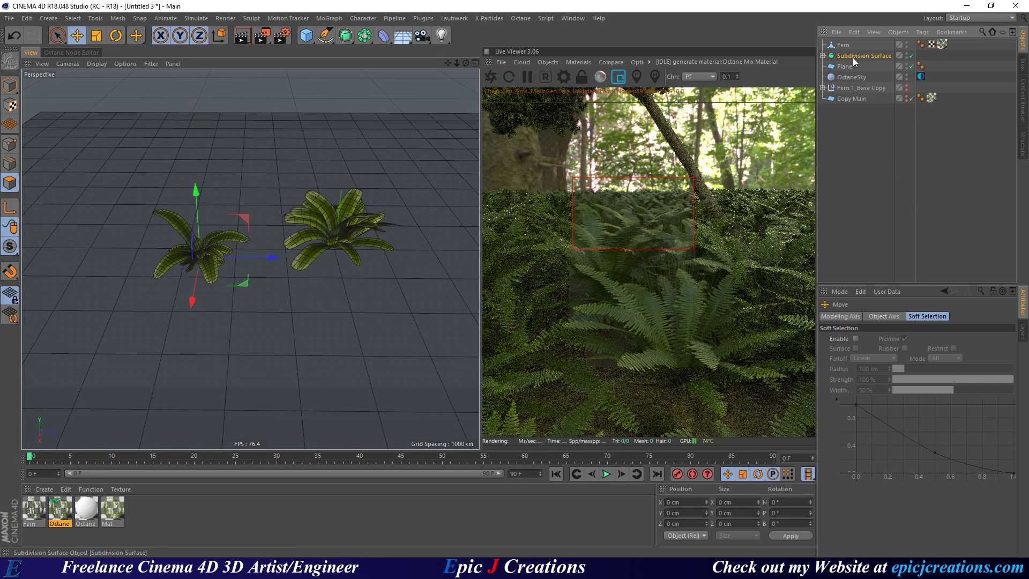
{"action": "left_click", "coordinate": [853, 55]}
{"action": "double_click", "coordinate": [853, 56]}
{"action": "type", "text": "Fern1"}
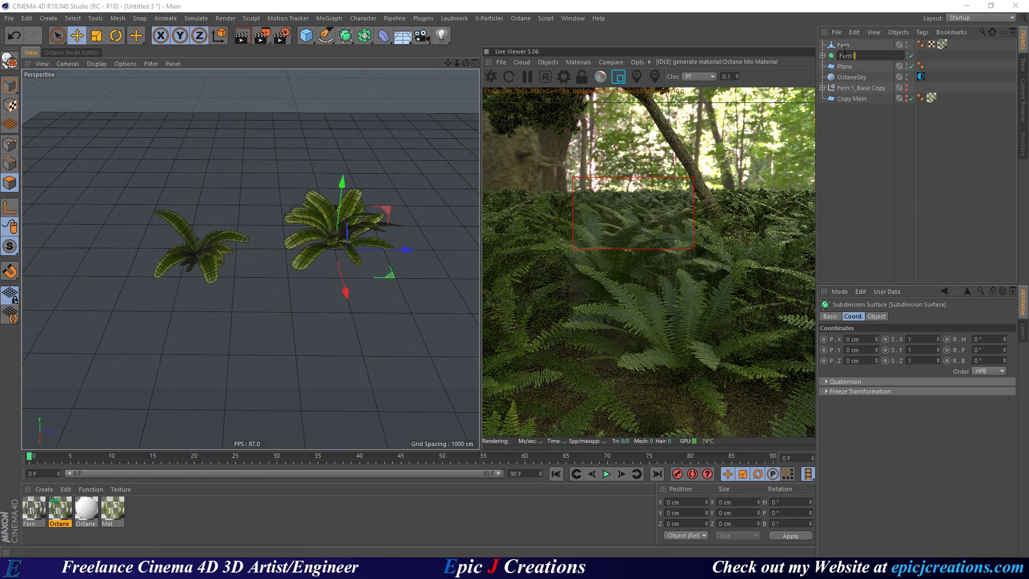
{"action": "double_click", "coordinate": [844, 46]}
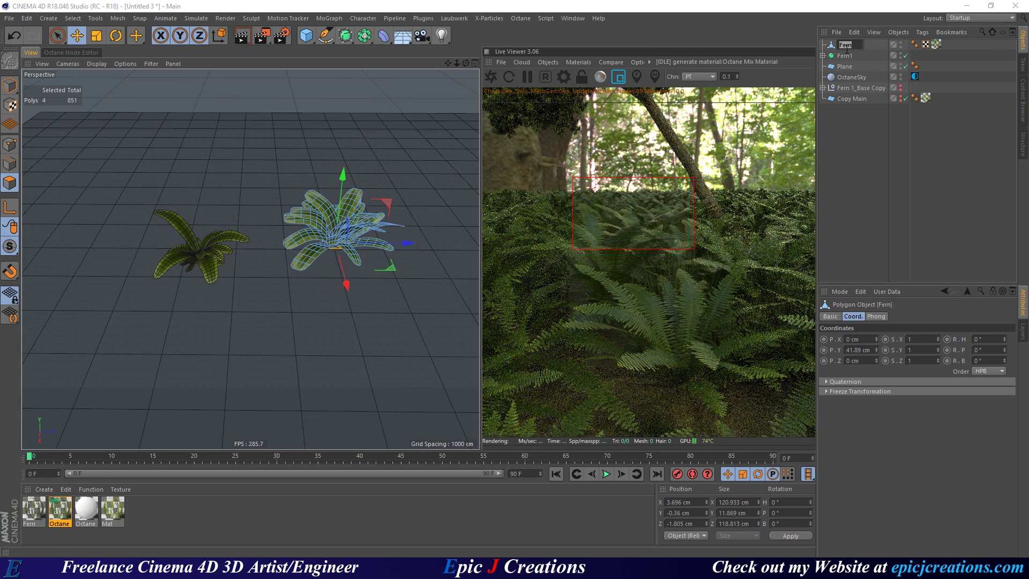
{"action": "type", "text": "2"}
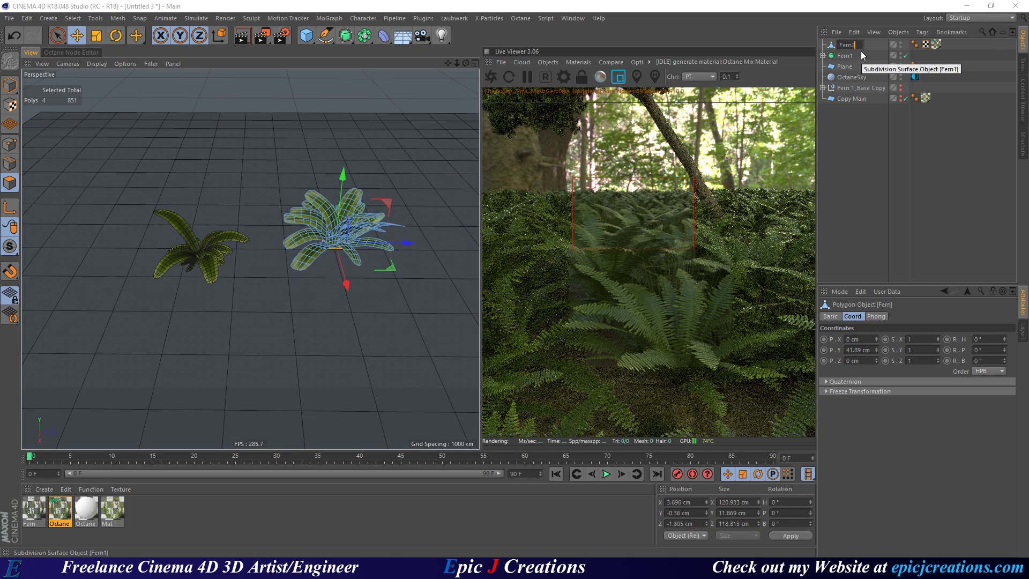
{"action": "key", "text": "Return"}
{"action": "left_click", "coordinate": [362, 268]}
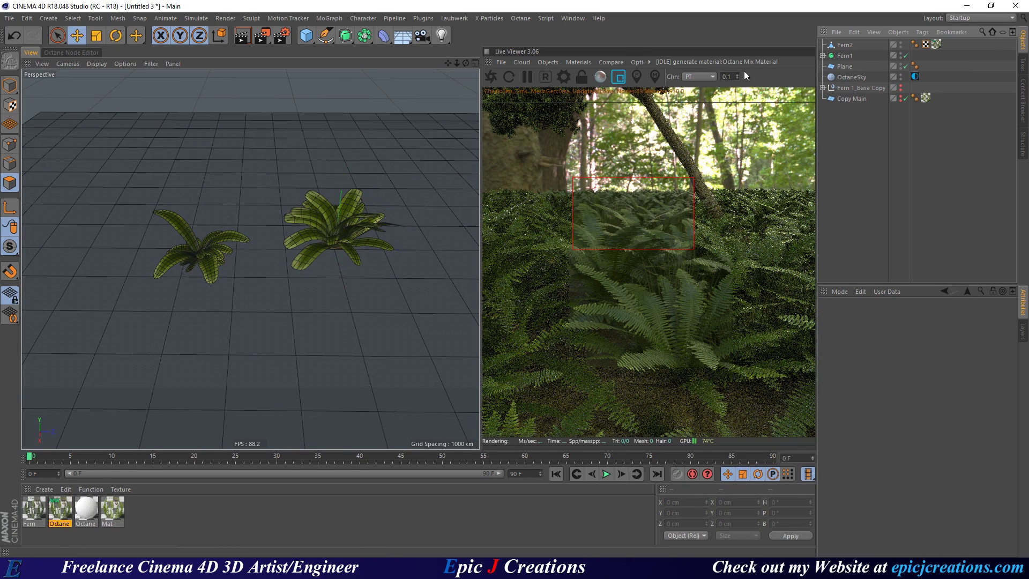
Frame the whole ground plane in the perspective view and add an Octane Scatter object.
{"action": "scroll", "coordinate": [362, 264], "scroll_direction": "down", "scroll_amount": 6}
{"action": "left_click", "coordinate": [388, 300]}
{"action": "middle_click", "coordinate": [309, 268]}
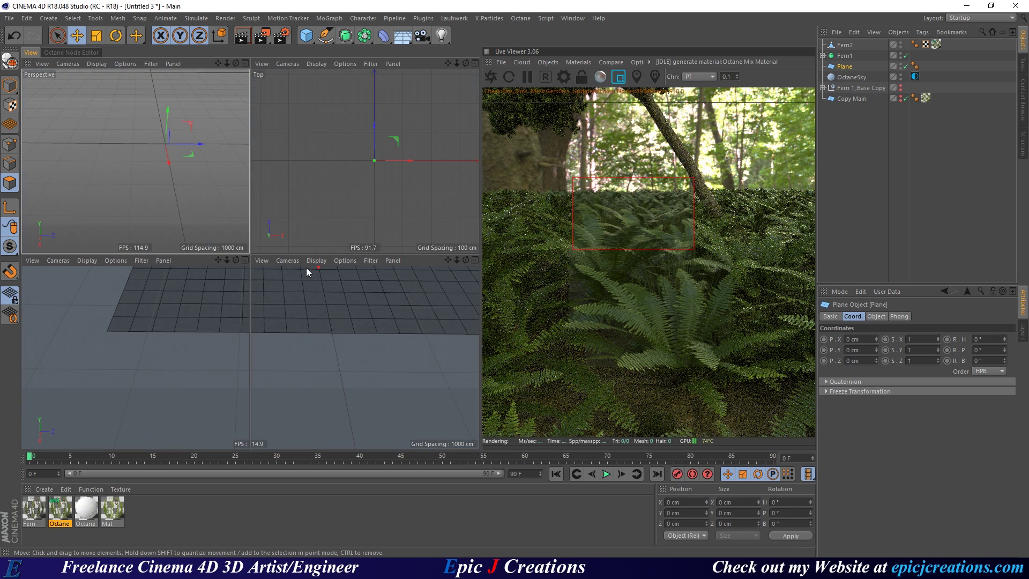
{"action": "middle_click", "coordinate": [179, 146]}
{"action": "middle_click_drag", "start_coordinate": [359, 246], "coordinate": [276, 242]}
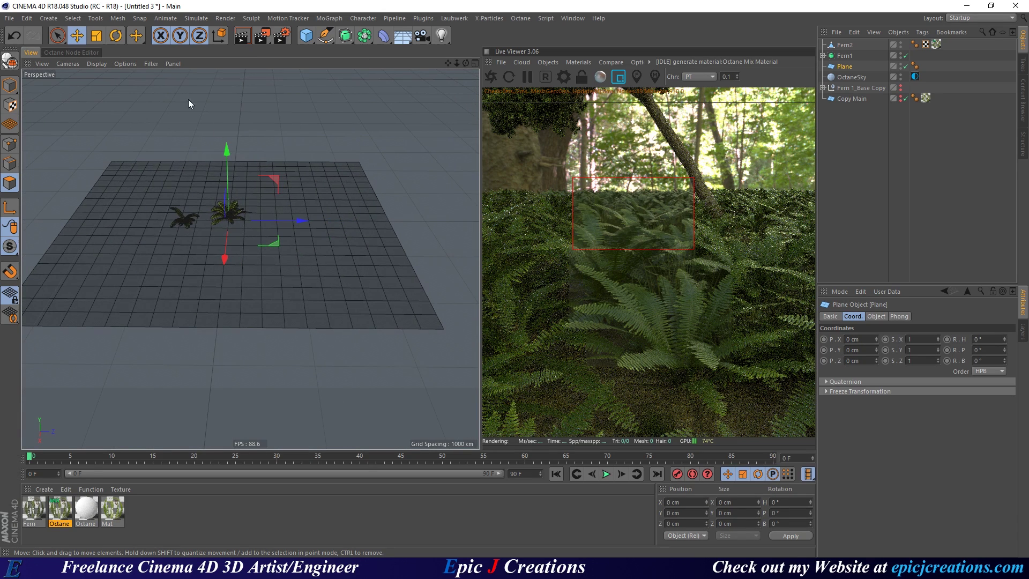
{"action": "left_click", "coordinate": [551, 62]}
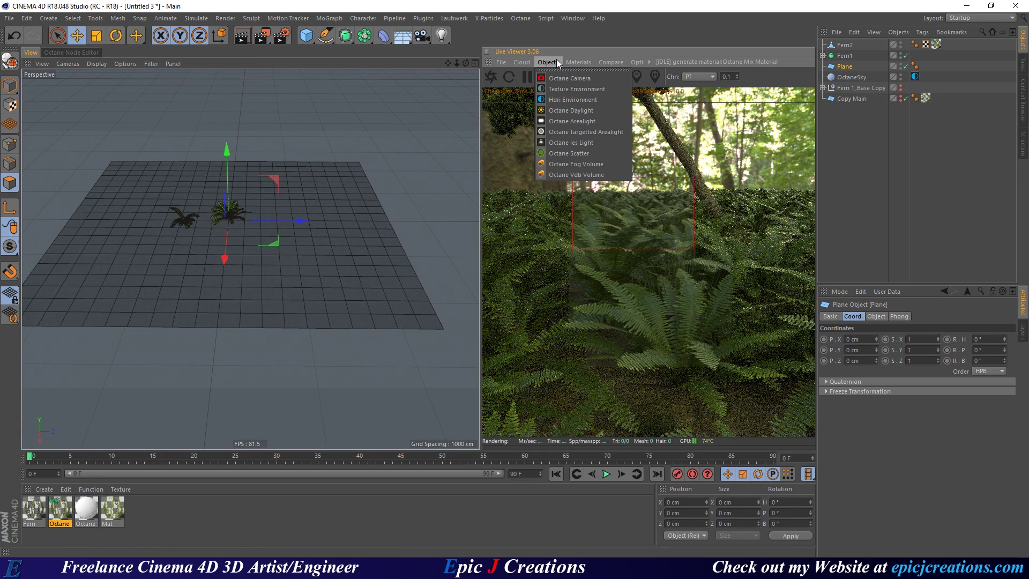
{"action": "left_click", "coordinate": [580, 154]}
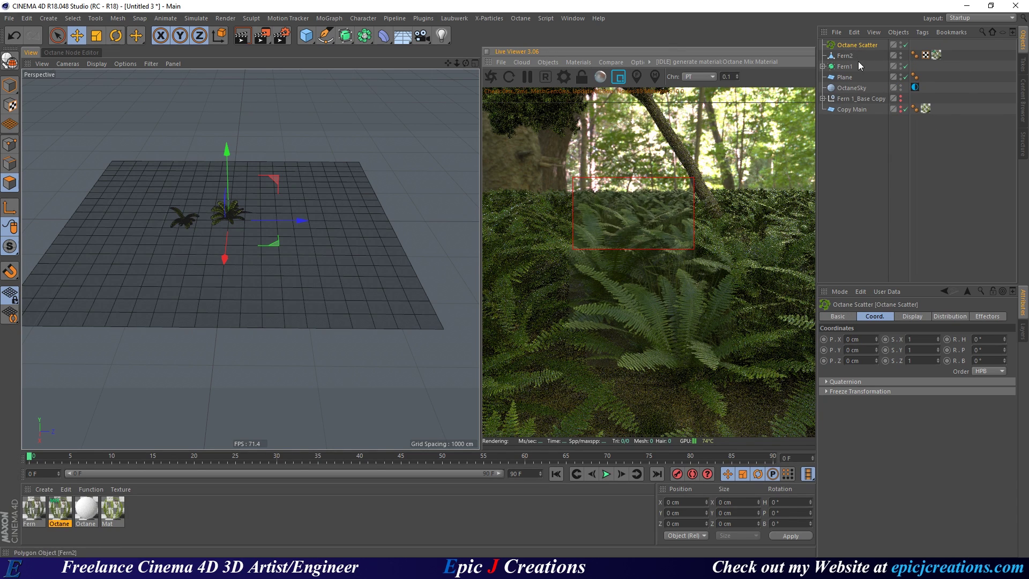
Make Fern2 and Fern1 children of the Octane Scatter and select the scatter object.
{"action": "left_click", "coordinate": [846, 55]}
{"action": "left_click", "coordinate": [846, 67], "text": "shift"}
{"action": "left_click_drag", "start_coordinate": [865, 66], "coordinate": [855, 45]}
{"action": "left_click", "coordinate": [857, 46]}
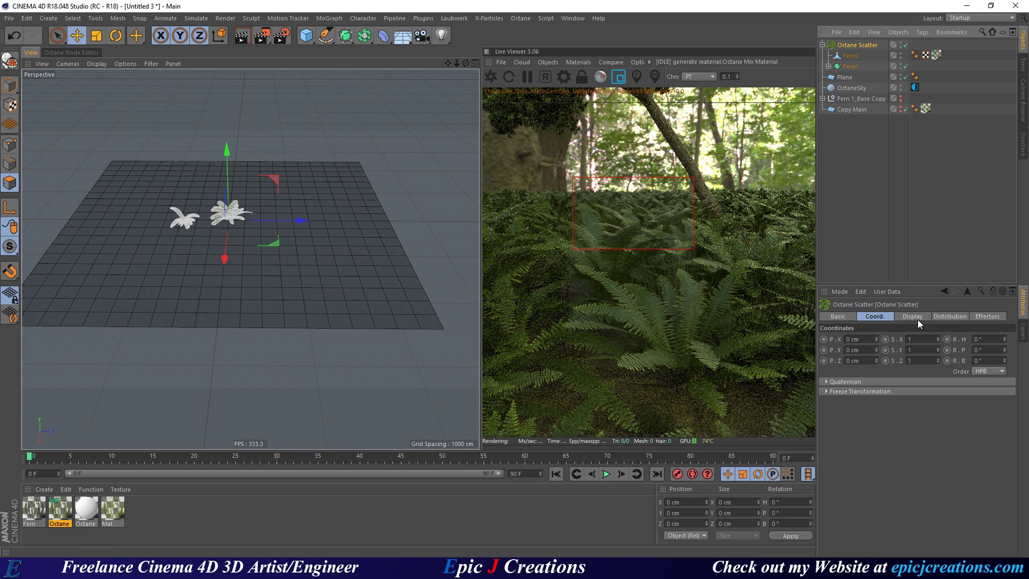
Assign Plane as the scatter's surface and set its distribution mode to Surface.
{"action": "left_click", "coordinate": [953, 317]}
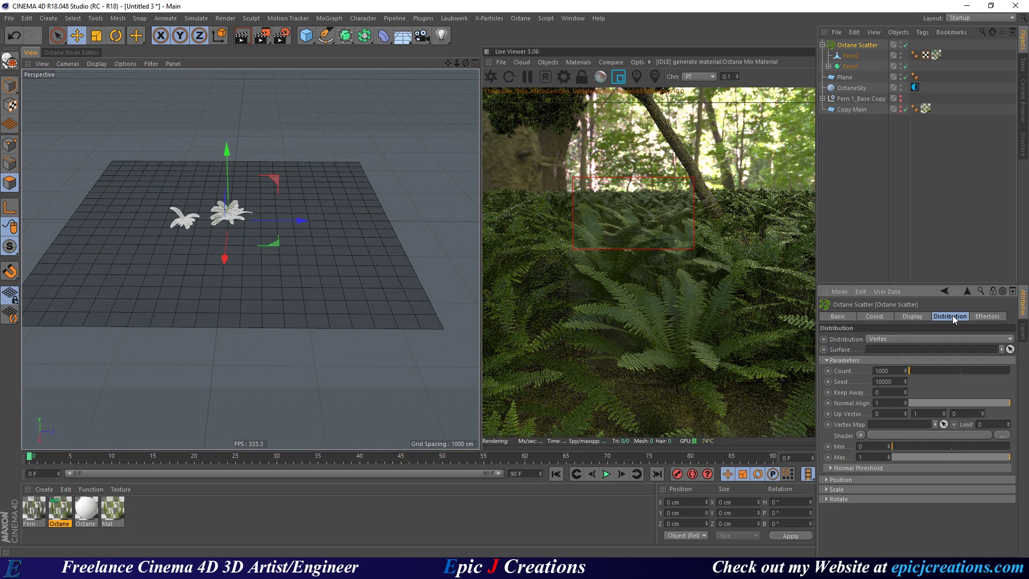
{"action": "left_click", "coordinate": [838, 78]}
{"action": "left_click_drag", "start_coordinate": [837, 80], "coordinate": [873, 350]}
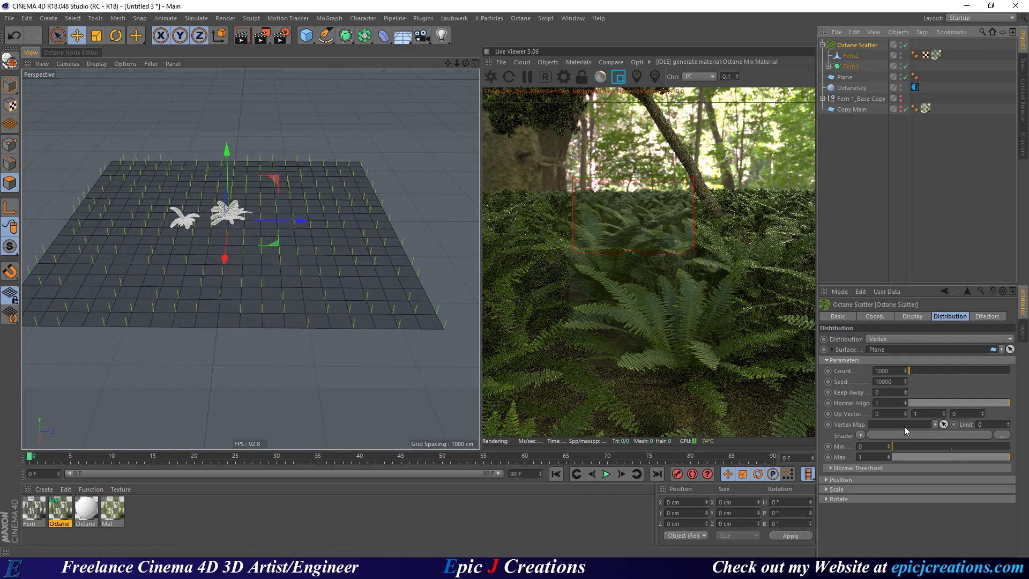
{"action": "left_click", "coordinate": [879, 339]}
{"action": "left_click", "coordinate": [909, 356]}
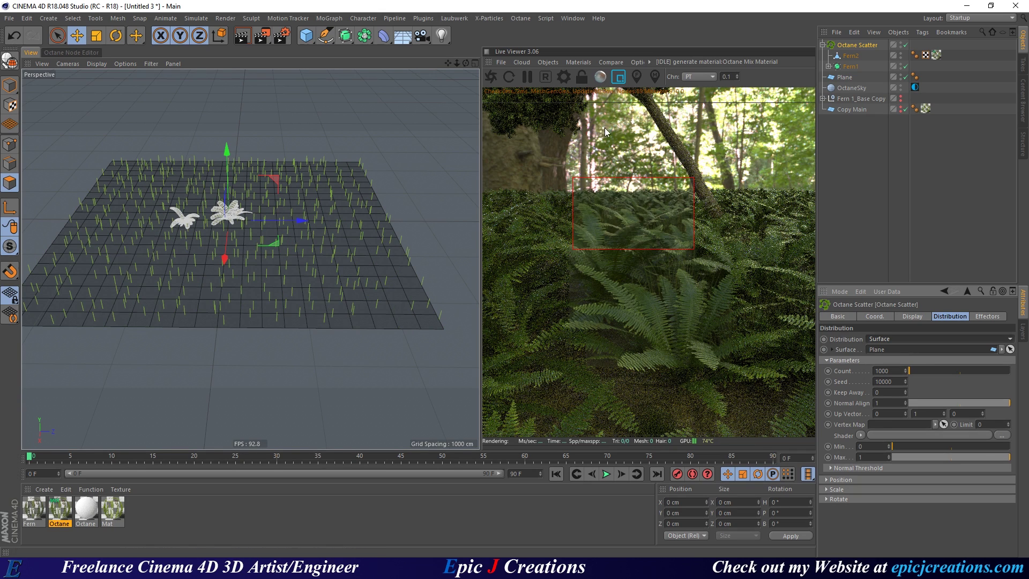
Restart the Octane live render and turn off the render region to preview the whole scattered plane.
{"action": "left_click", "coordinate": [490, 76]}
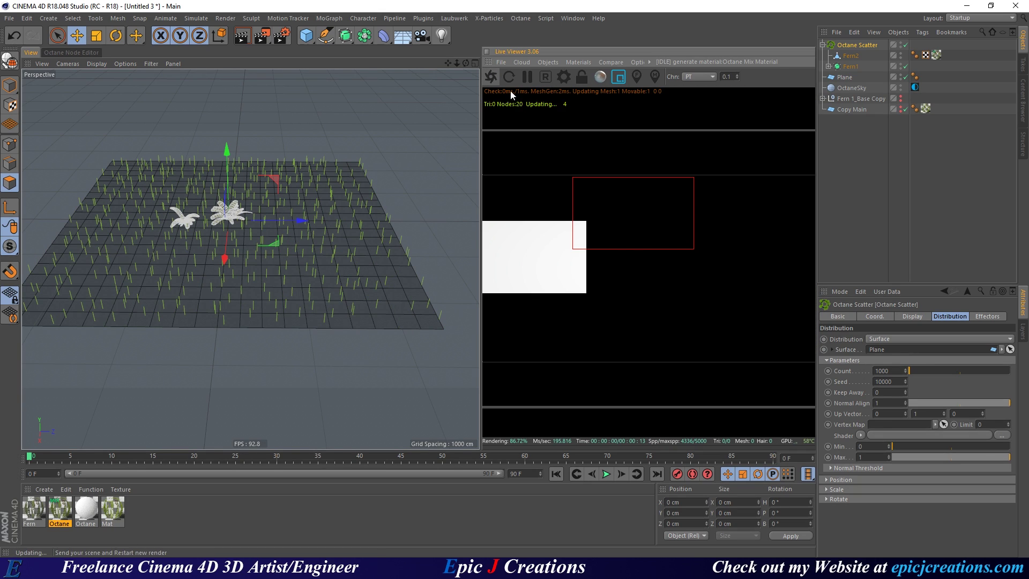
{"action": "left_click", "coordinate": [620, 78]}
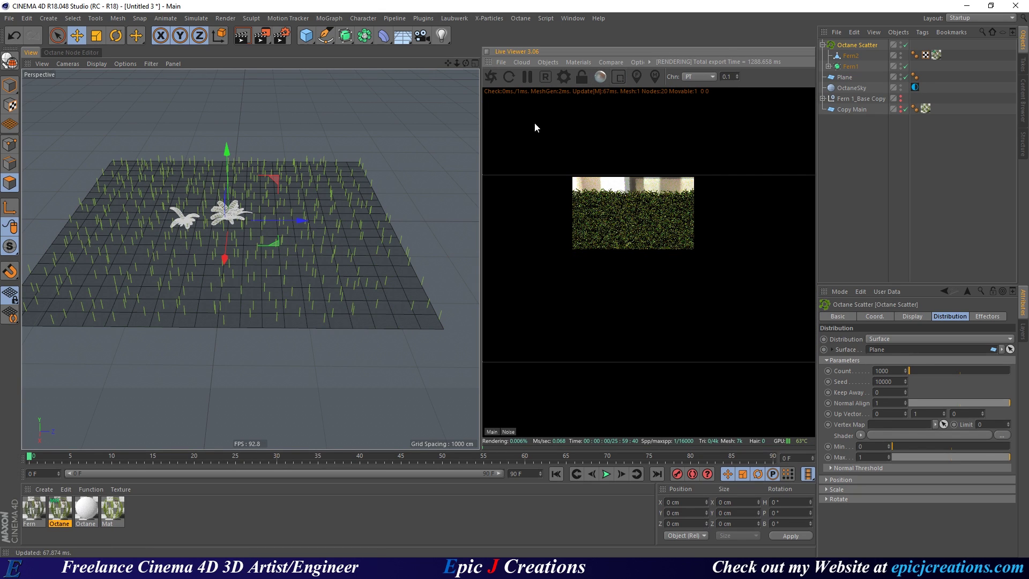
{"action": "left_click_drag", "start_coordinate": [332, 265], "coordinate": [279, 252], "text": "alt"}
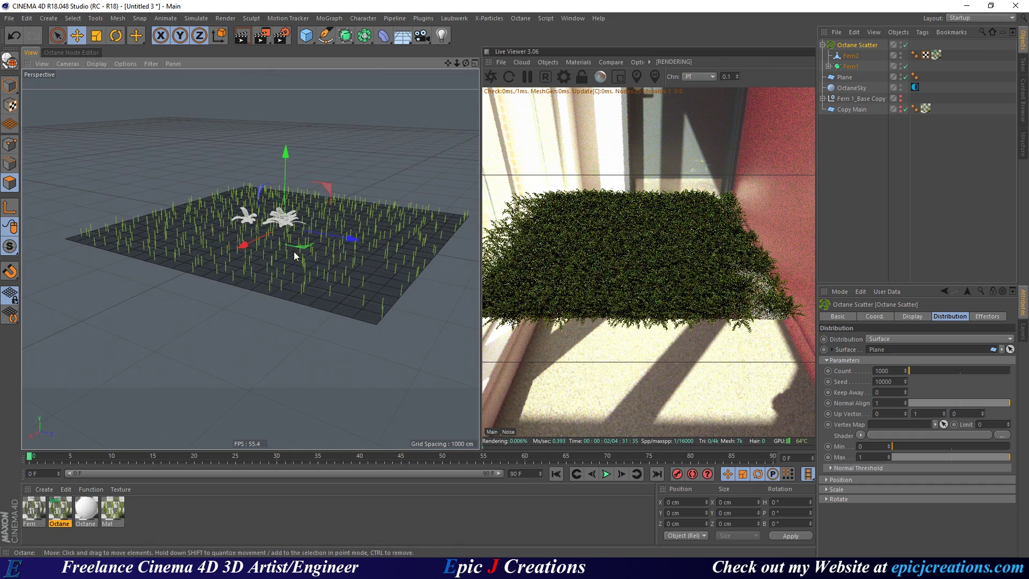
{"action": "right_click_drag", "start_coordinate": [279, 256], "coordinate": [365, 264], "text": "alt"}
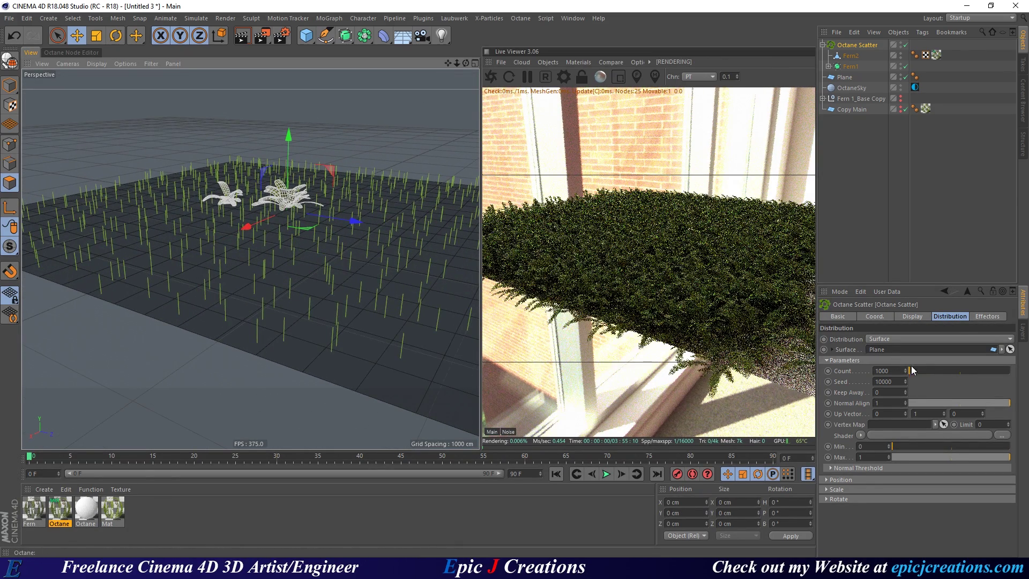
Set the scatter's Count to 500 and inspect the fern density from several angles.
{"action": "left_click", "coordinate": [889, 371]}
{"action": "type", "text": "500"}
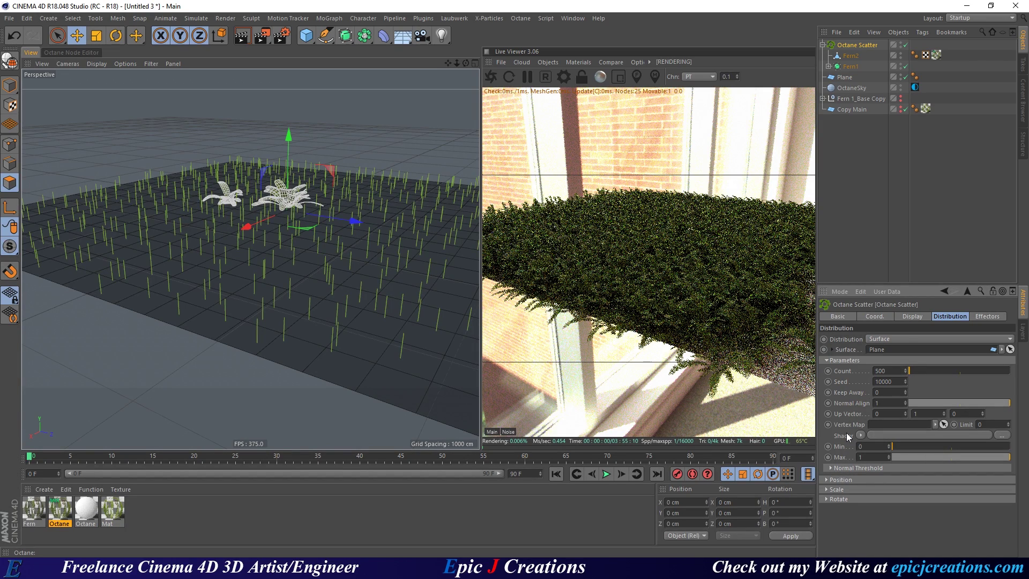
{"action": "key", "text": "Return"}
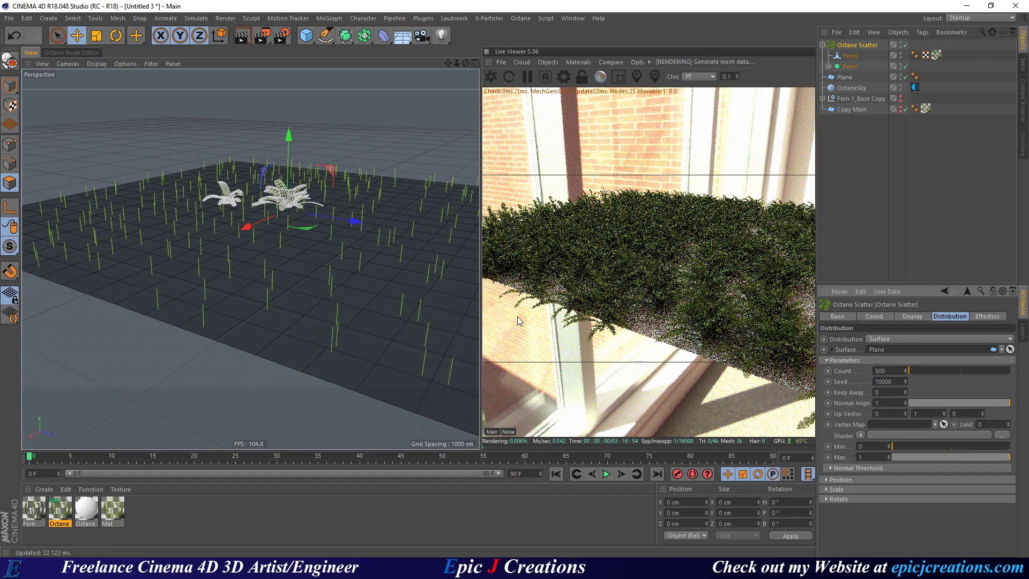
{"action": "left_click_drag", "start_coordinate": [395, 268], "coordinate": [287, 283], "text": "alt"}
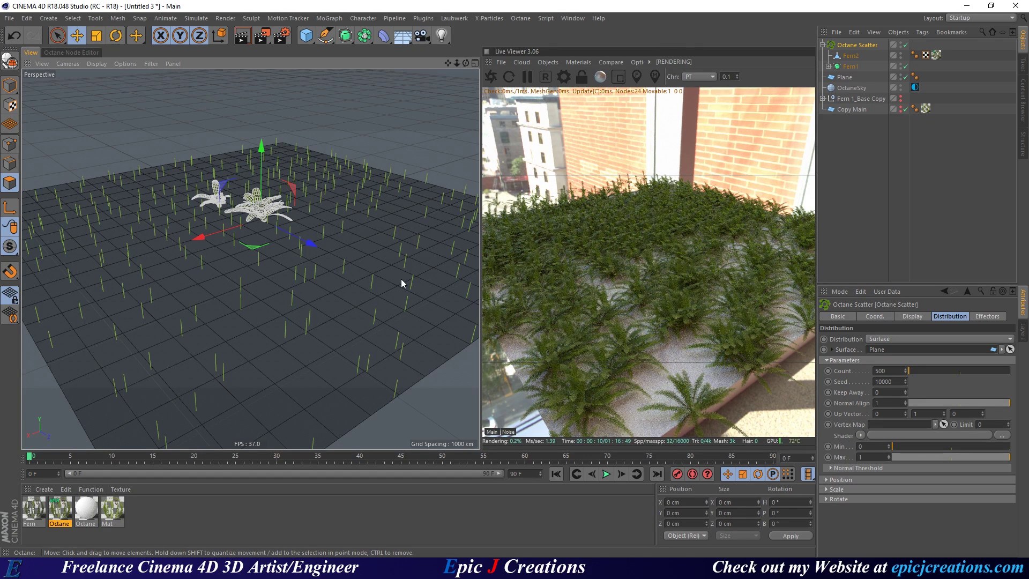
{"action": "mouse_move", "coordinate": [303, 292]}
{"action": "left_mouse_down", "text": "alt"}
{"action": "mouse_move", "coordinate": [300, 269]}
{"action": "mouse_move", "coordinate": [278, 266]}
{"action": "mouse_move", "coordinate": [274, 253]}
{"action": "left_mouse_up", "text": "alt"}
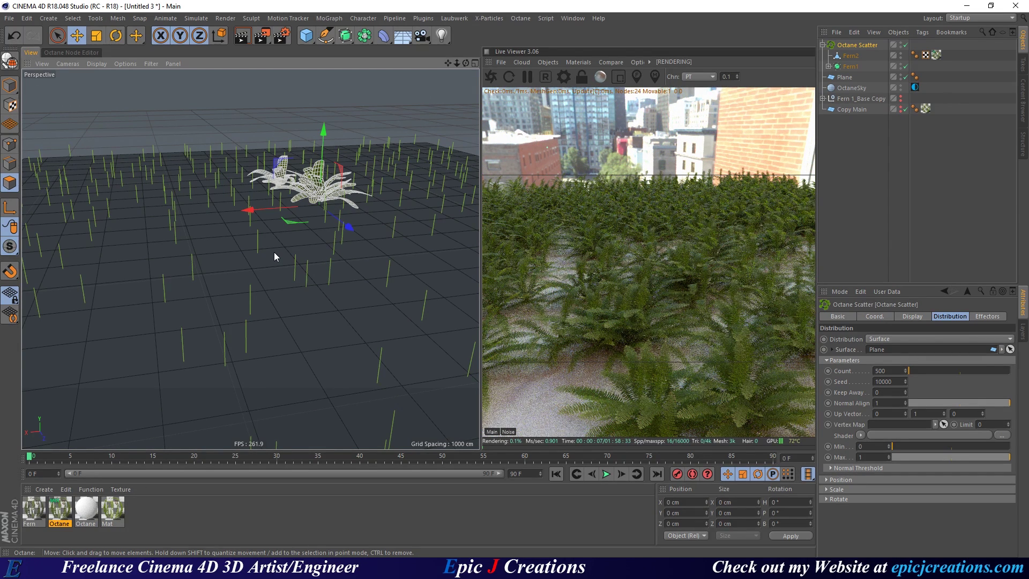
Try Keep Away values of 50, 450 and 150 for the scattered ferns.
{"action": "double_click", "coordinate": [887, 392]}
{"action": "type", "text": "50"}
{"action": "key", "text": "Return"}
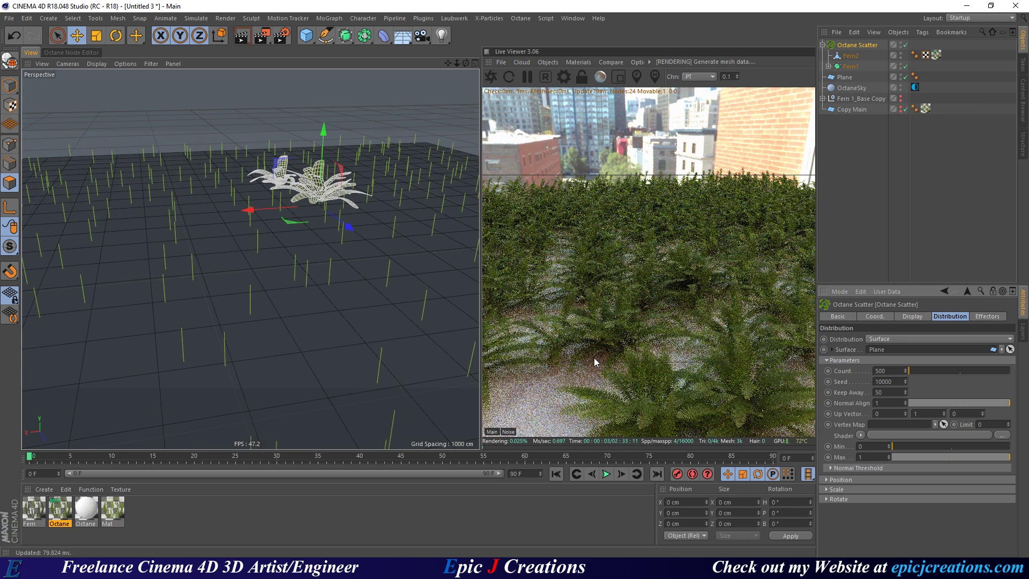
{"action": "double_click", "coordinate": [892, 393]}
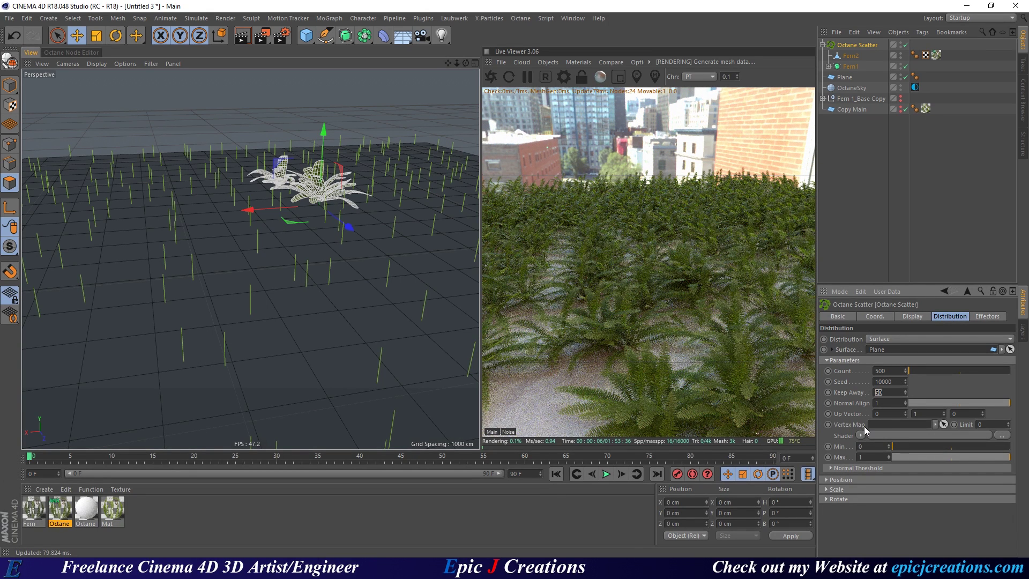
{"action": "type", "text": "450"}
{"action": "key", "text": "Return"}
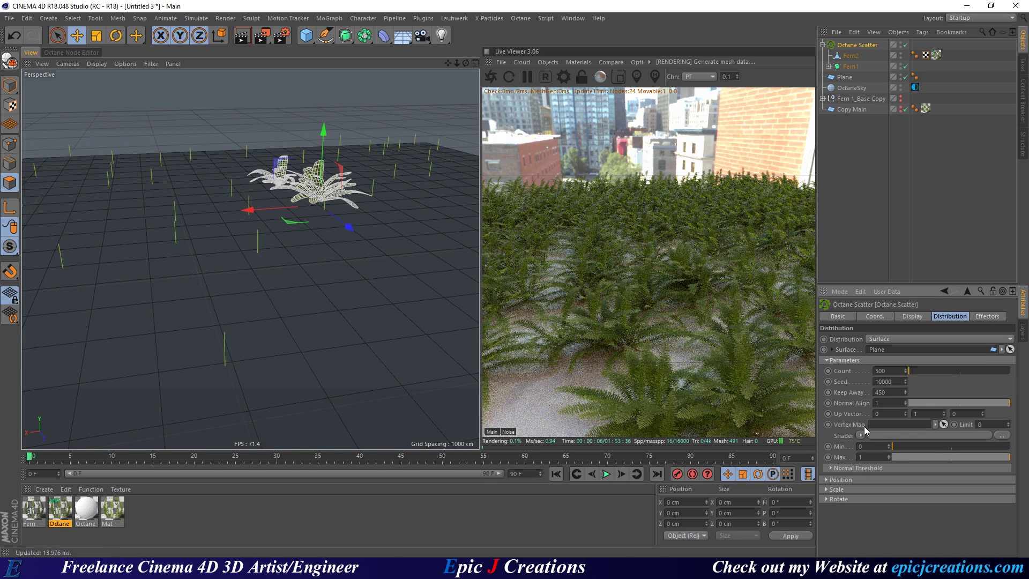
{"action": "double_click", "coordinate": [881, 393]}
{"action": "type", "text": "150"}
{"action": "key", "text": "Return"}
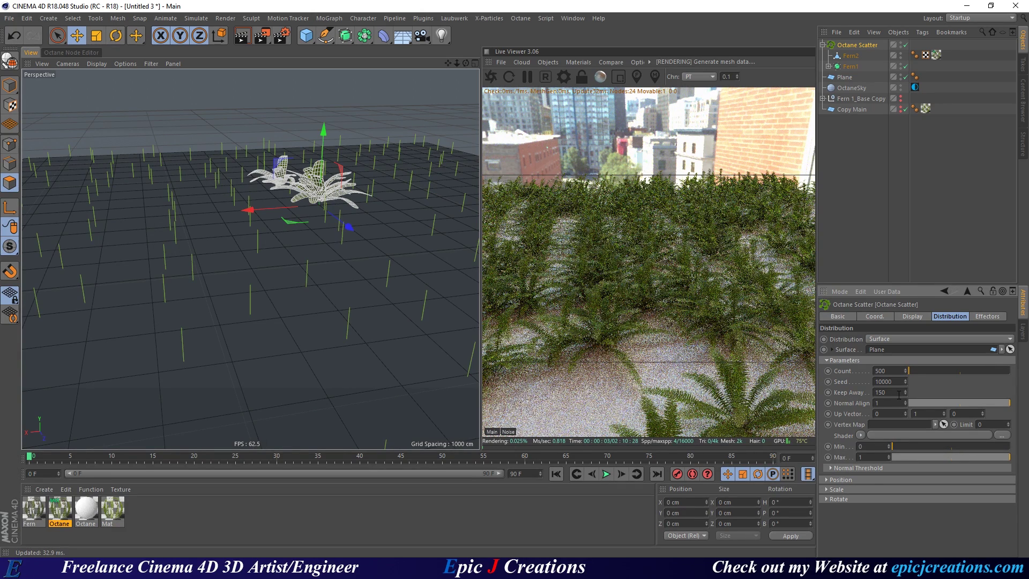
Raise the Octane Scatter's Count to 850 while viewing the plane from above.
{"action": "left_click_drag", "start_coordinate": [396, 292], "coordinate": [276, 246], "text": "alt"}
{"action": "double_click", "coordinate": [887, 371]}
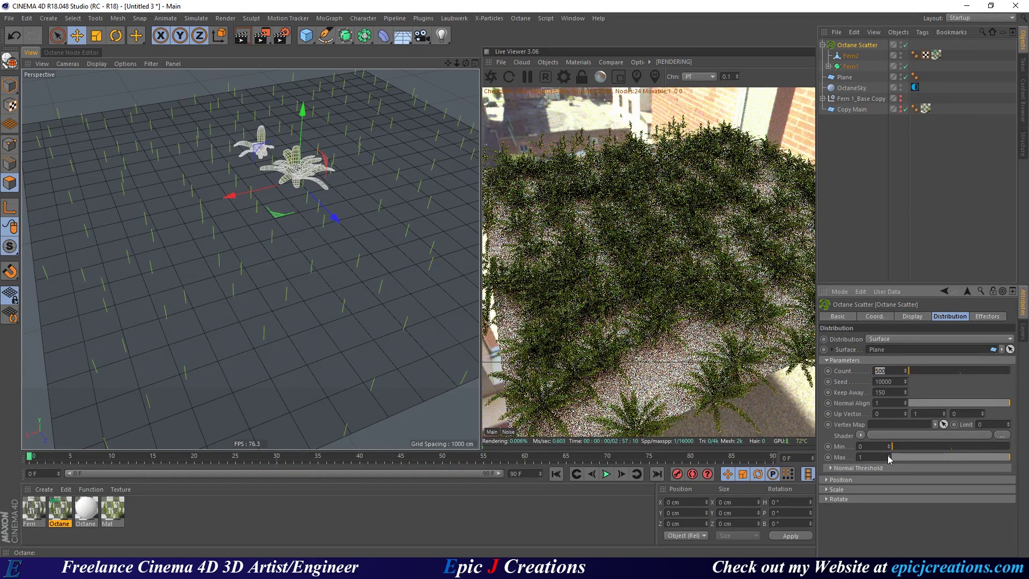
{"action": "type", "text": "8"}
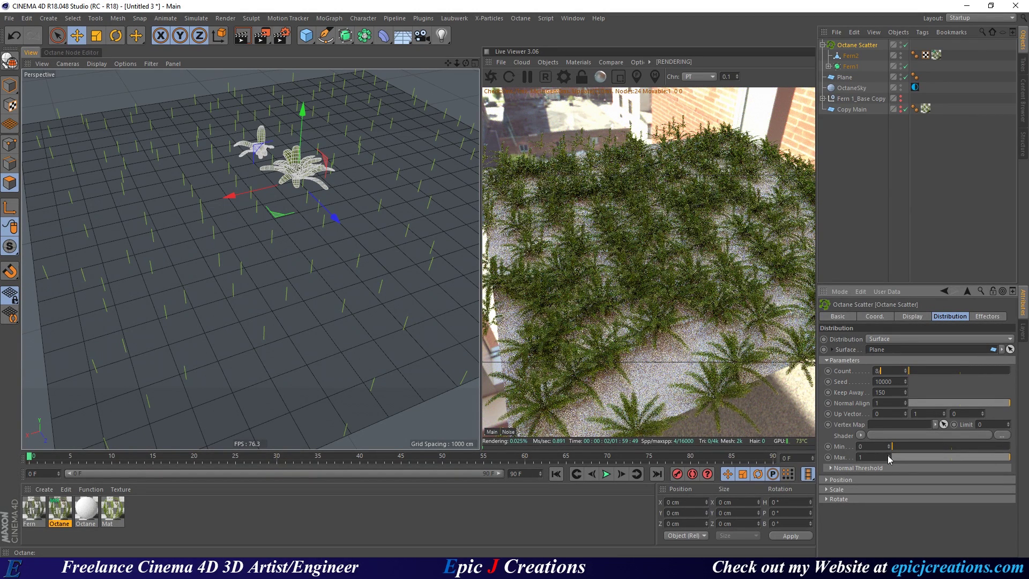
{"action": "type", "text": "50"}
{"action": "key", "text": "Return"}
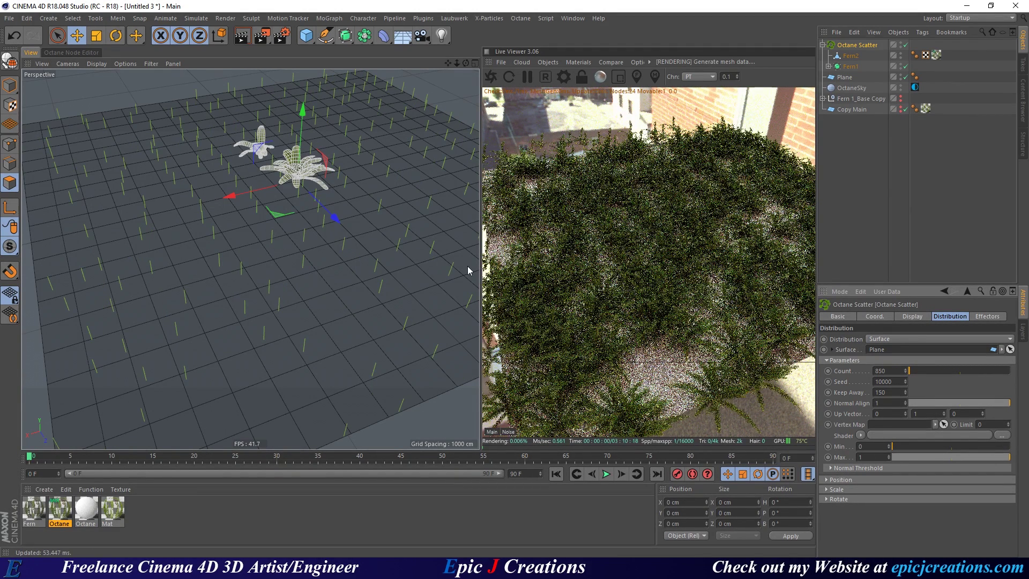
Set the scatter's Keep Away to 200 and check the fern spacing from a lower angle.
{"action": "double_click", "coordinate": [881, 392]}
{"action": "type", "text": "200"}
{"action": "key", "text": "Return"}
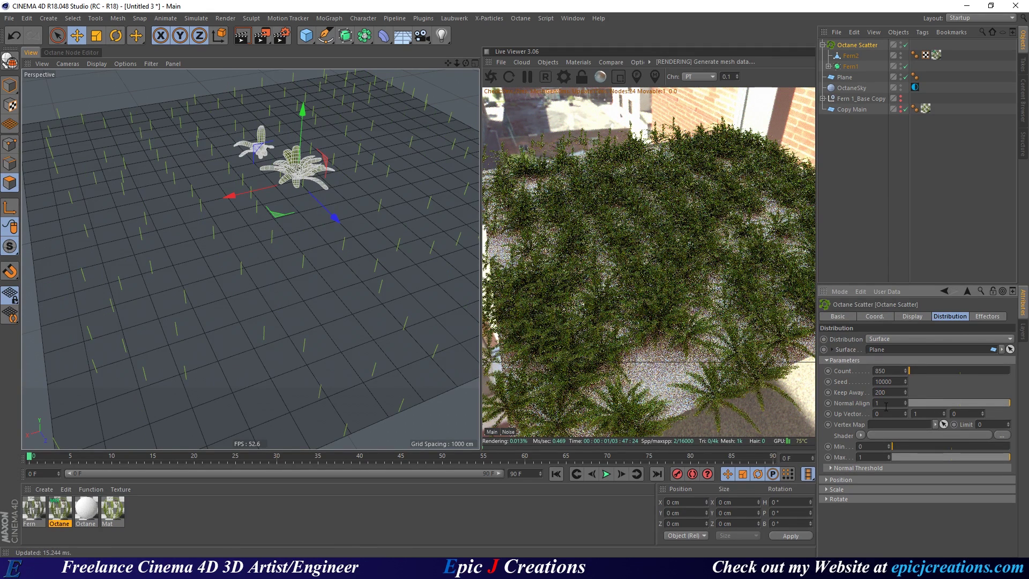
{"action": "left_click_drag", "start_coordinate": [332, 223], "coordinate": [294, 307], "text": "alt"}
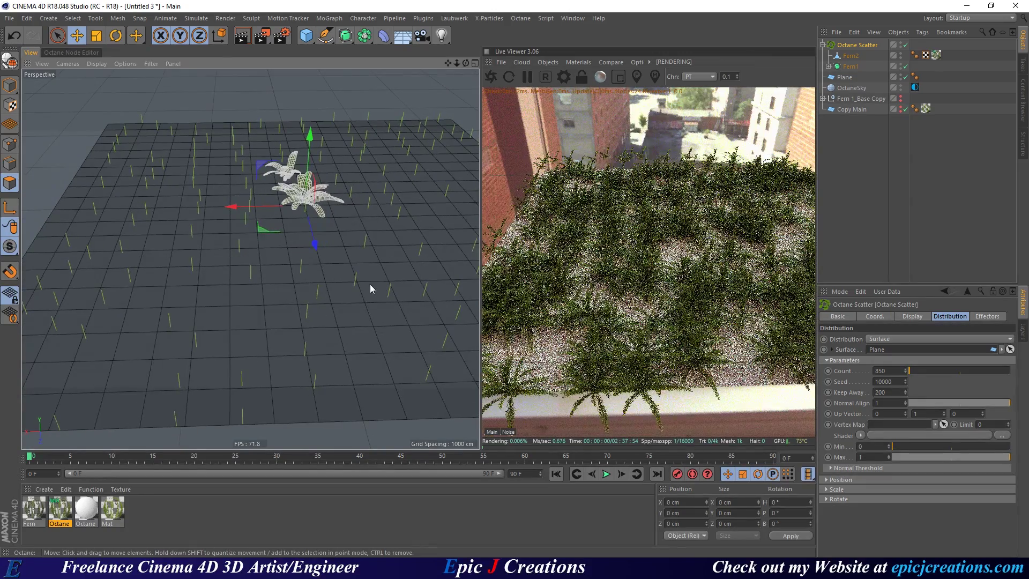
{"action": "middle_click_drag", "start_coordinate": [319, 247], "coordinate": [267, 252], "text": "alt"}
{"action": "mouse_move", "coordinate": [266, 252]}
{"action": "left_mouse_down", "text": "alt"}
{"action": "mouse_move", "coordinate": [301, 245]}
{"action": "mouse_move", "coordinate": [279, 256]}
{"action": "left_mouse_up", "text": "alt"}
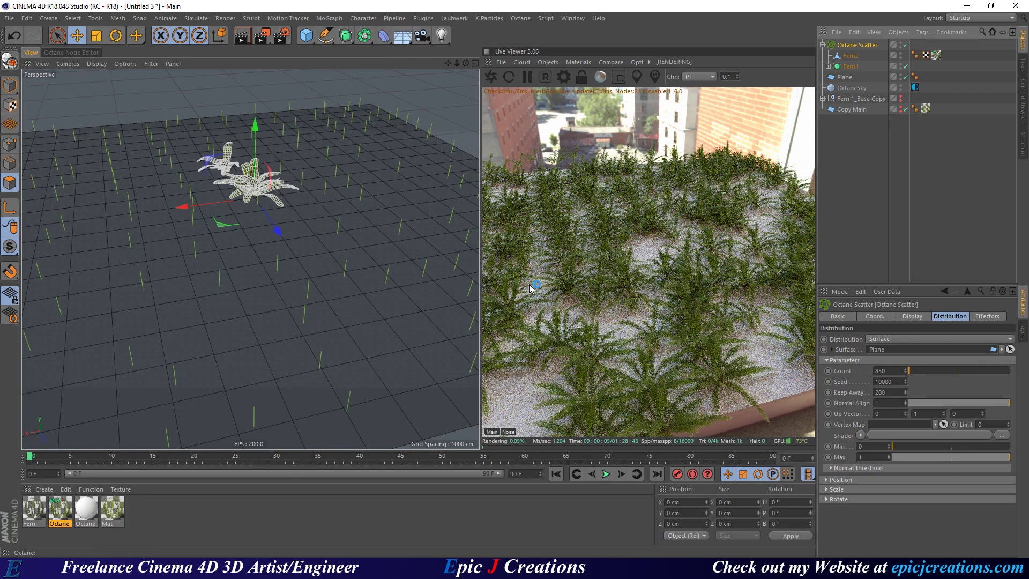
Add a MoGraph Random effector and assign it to the Octane Scatter's Effectors list.
{"action": "left_click", "coordinate": [329, 18]}
{"action": "mouse_move", "coordinate": [358, 36]}
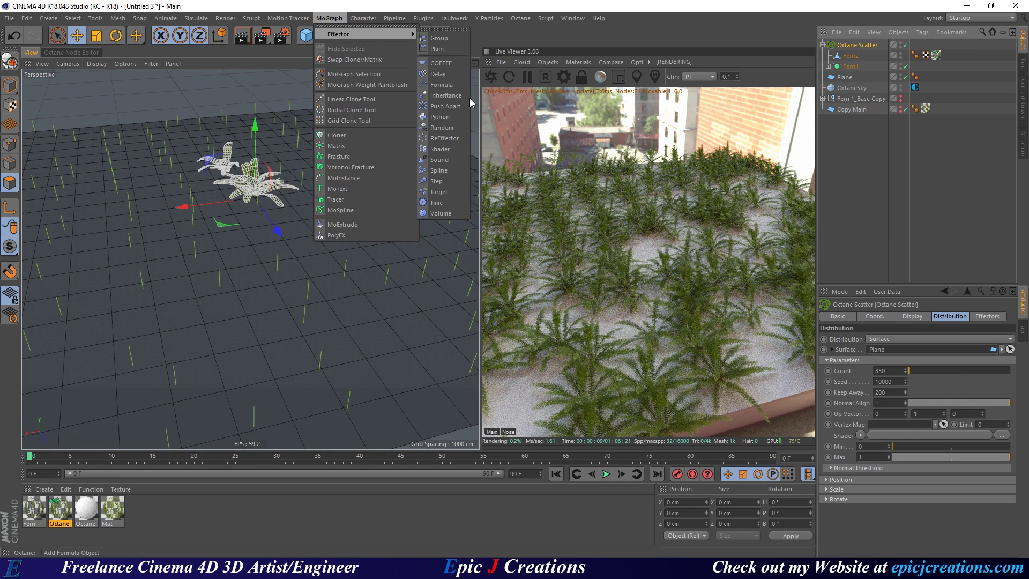
{"action": "left_click", "coordinate": [440, 128]}
{"action": "left_click", "coordinate": [852, 56]}
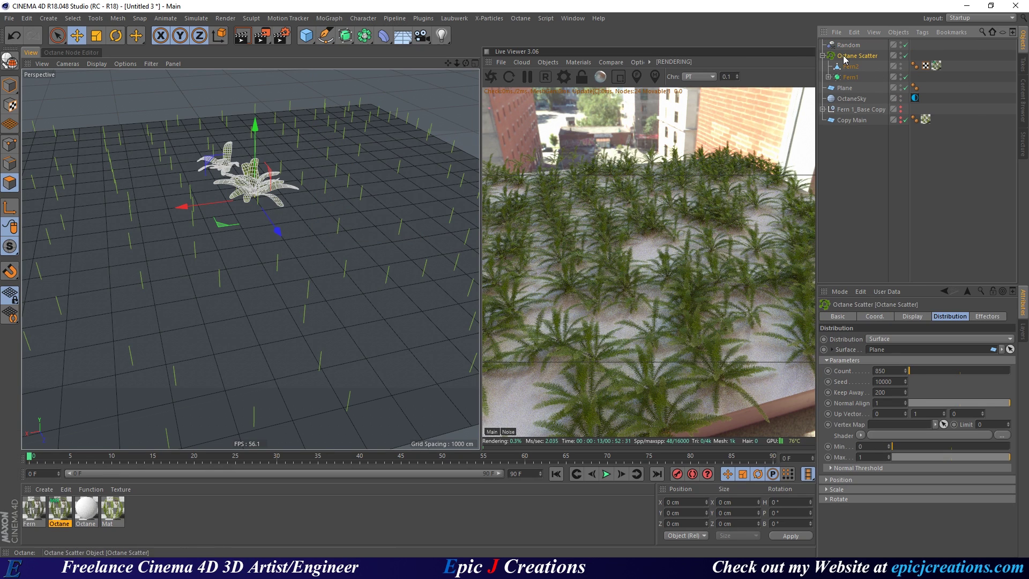
{"action": "left_click_drag", "start_coordinate": [849, 45], "coordinate": [905, 349]}
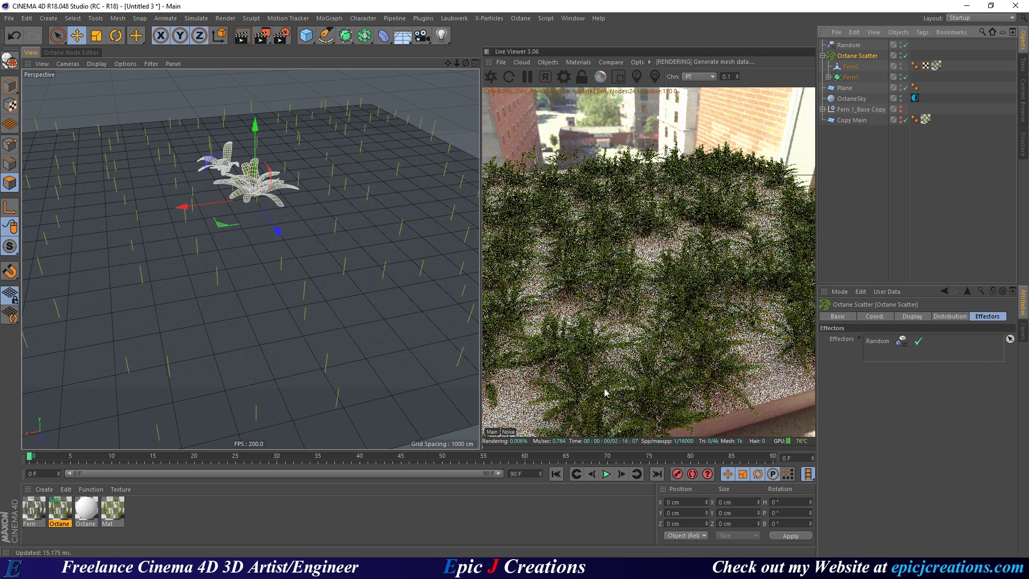
Enlarge the live render view and switch the Random effector from Position to Rotation variation.
{"action": "left_click", "coordinate": [848, 45]}
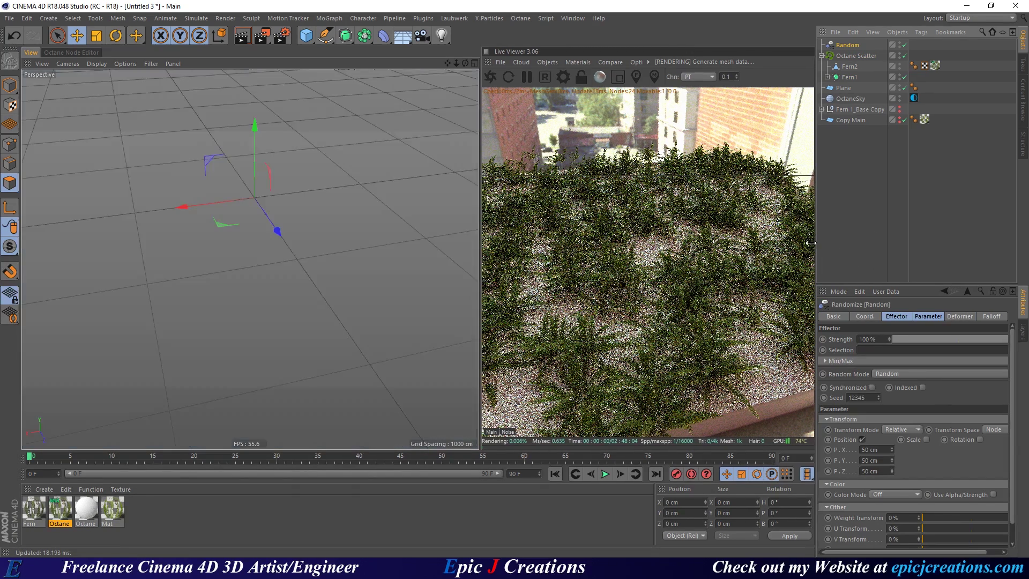
{"action": "left_click_drag", "start_coordinate": [817, 241], "coordinate": [794, 242]}
{"action": "left_click_drag", "start_coordinate": [480, 242], "coordinate": [252, 248]}
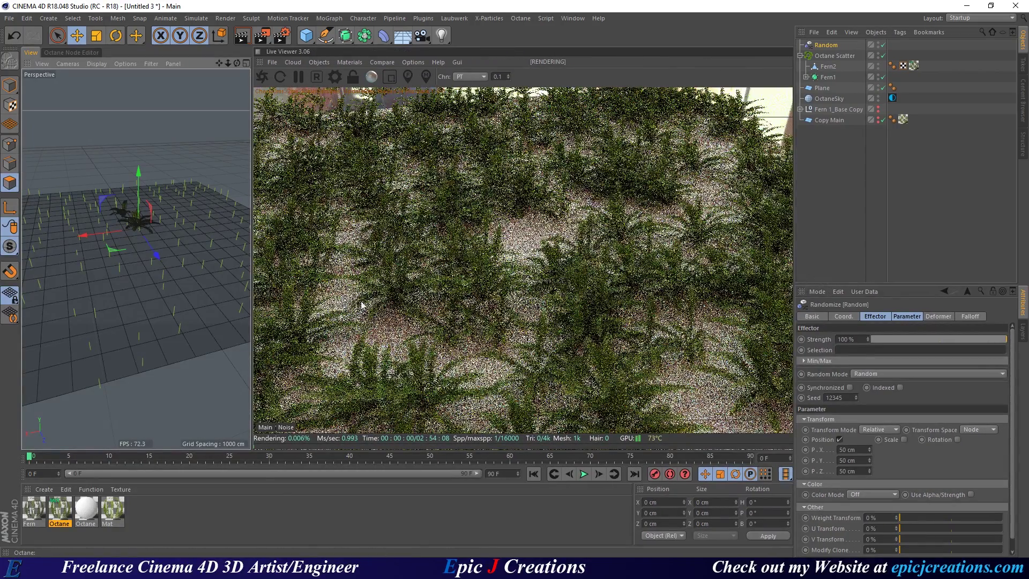
{"action": "left_click", "coordinate": [899, 317]}
{"action": "left_click", "coordinate": [840, 358]}
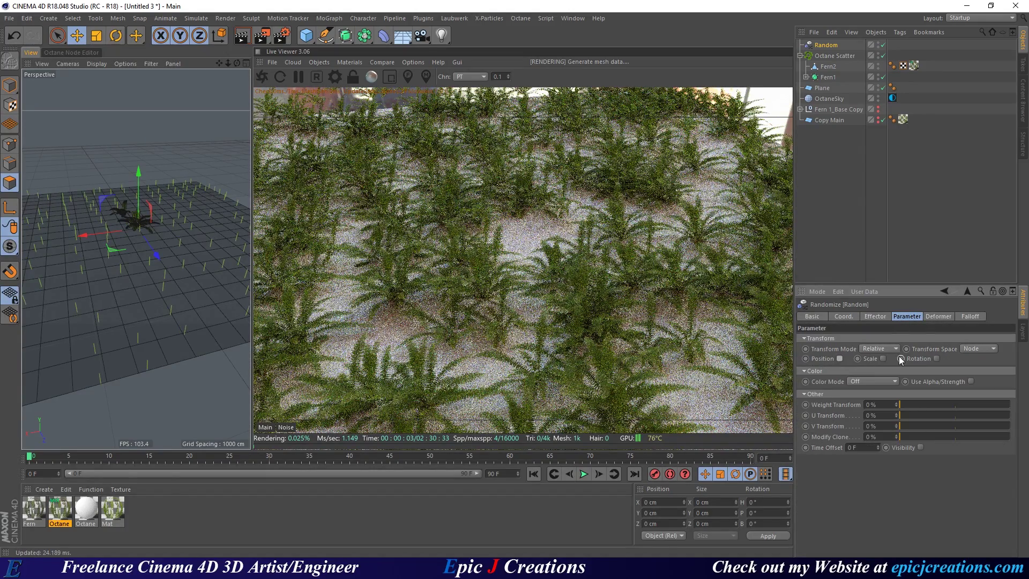
{"action": "left_click", "coordinate": [937, 358]}
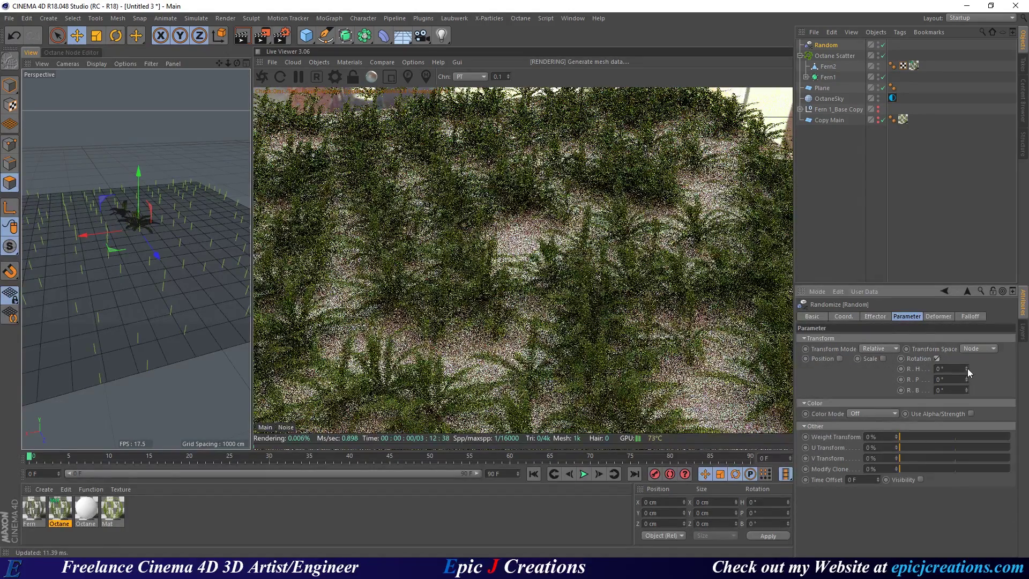
Set the Random effector's R.H rotation to 360° and refresh the render to check the ferns on the plane.
{"action": "mouse_move", "coordinate": [966, 368]}
{"action": "left_mouse_down"}
{"action": "mouse_move", "coordinate": [952, 369]}
{"action": "mouse_move", "coordinate": [969, 388]}
{"action": "left_mouse_up"}
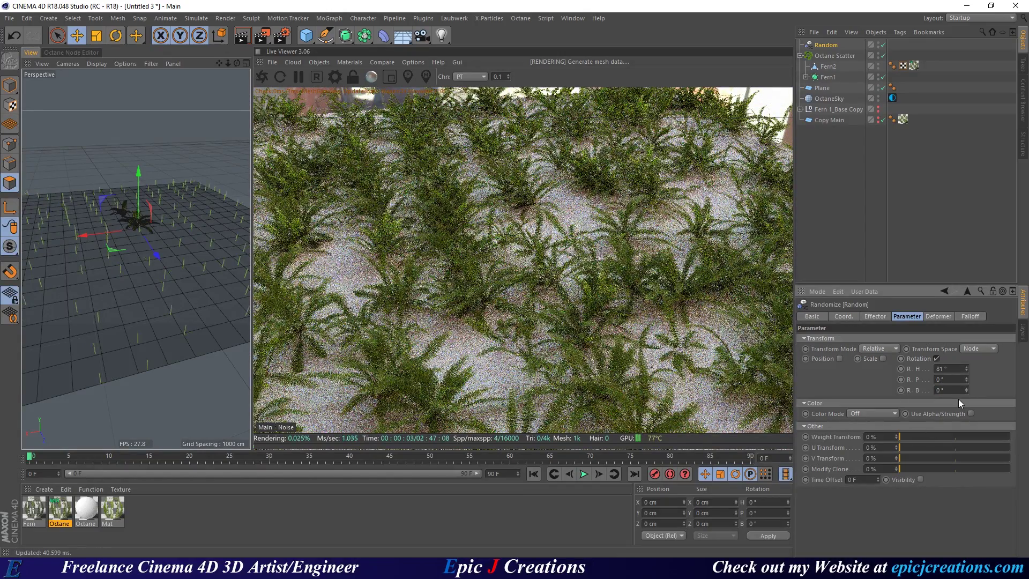
{"action": "key", "text": "ctrl+z"}
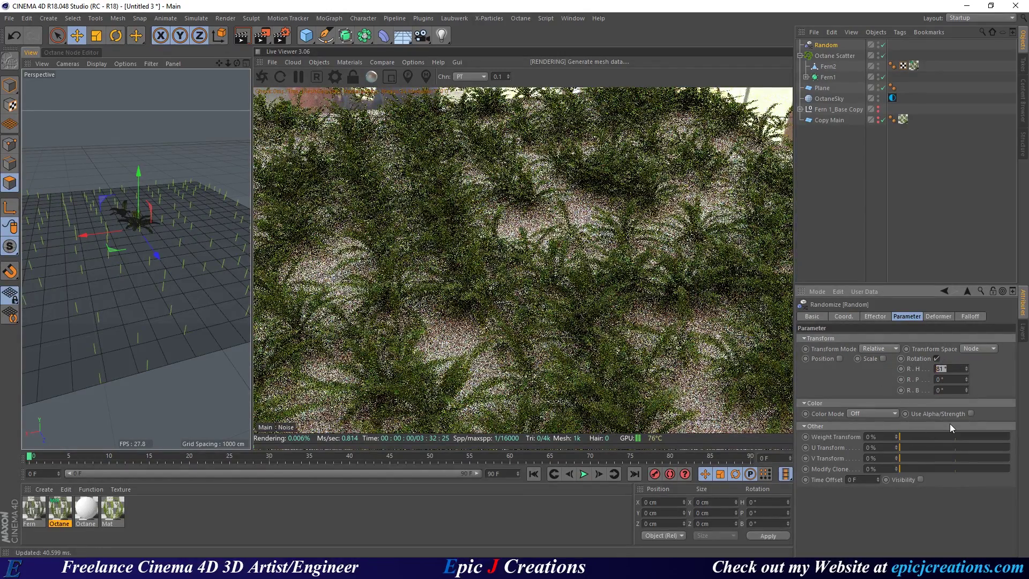
{"action": "type", "text": "360"}
{"action": "key", "text": "Return"}
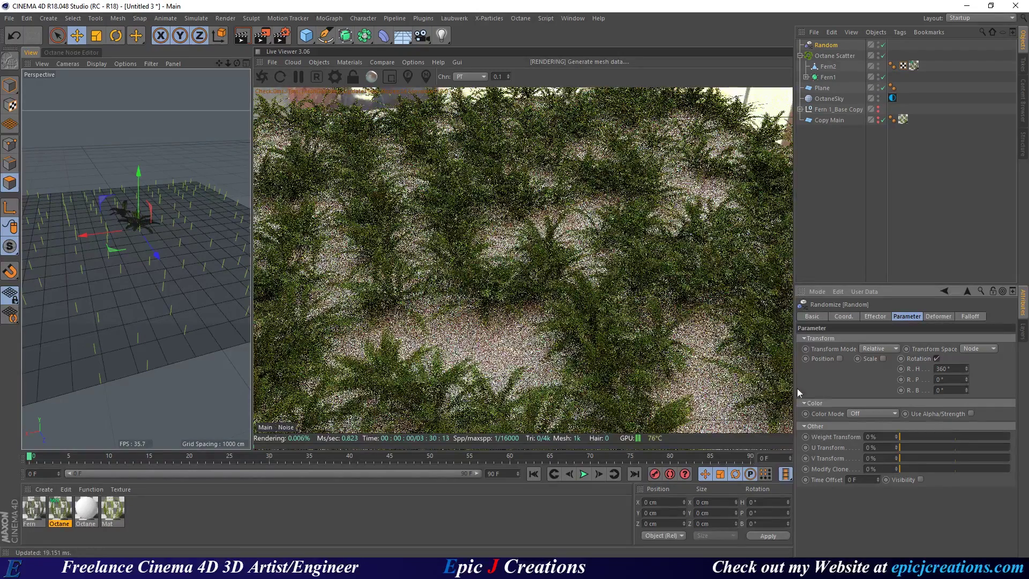
{"action": "scroll", "coordinate": [223, 282], "scroll_direction": "down", "scroll_amount": 5}
{"action": "left_click_drag", "start_coordinate": [179, 291], "coordinate": [144, 256], "text": "alt"}
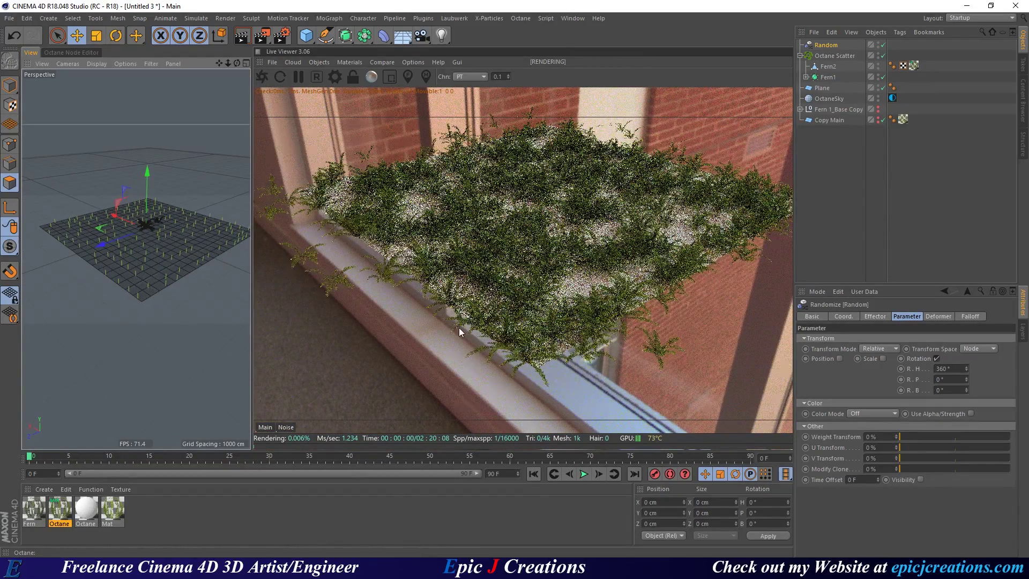
{"action": "left_click", "coordinate": [261, 75]}
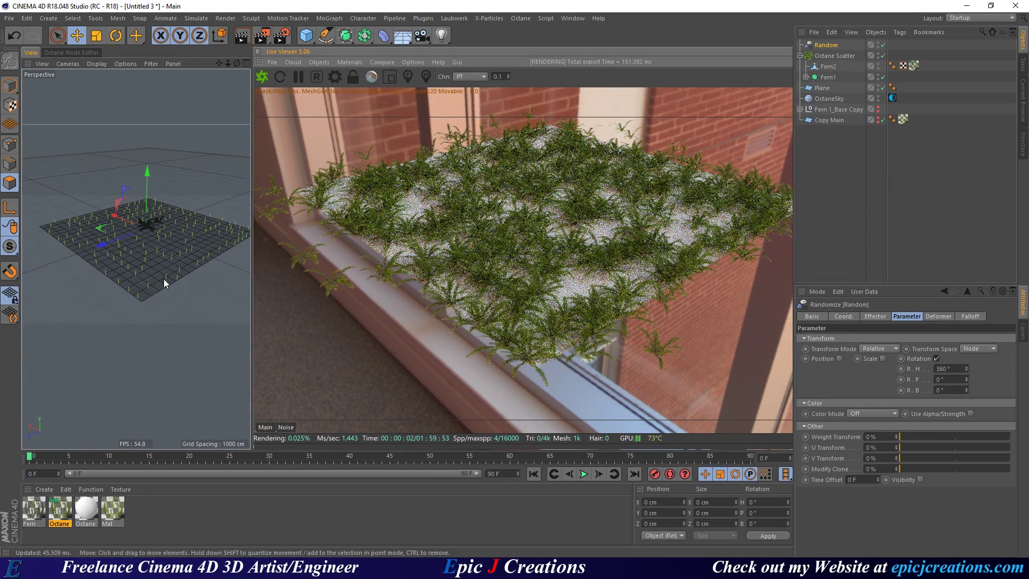
{"action": "scroll", "coordinate": [153, 292], "scroll_direction": "up", "scroll_amount": 2}
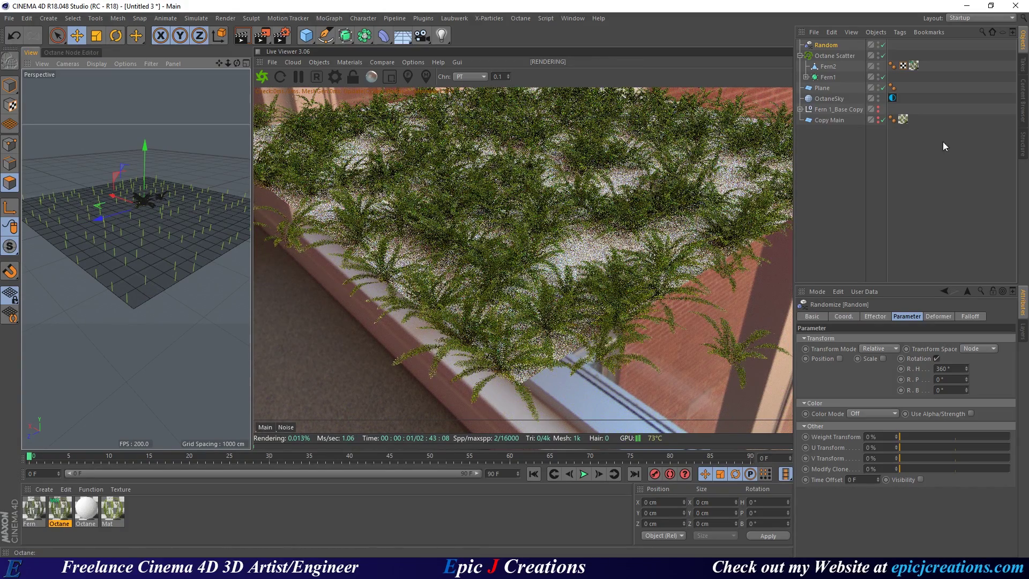
Examine the Octane Scatter's Position, Scale and Rotate distribution settings and view the ferns from a lower angle.
{"action": "left_click", "coordinate": [834, 56]}
{"action": "left_click", "coordinate": [883, 316]}
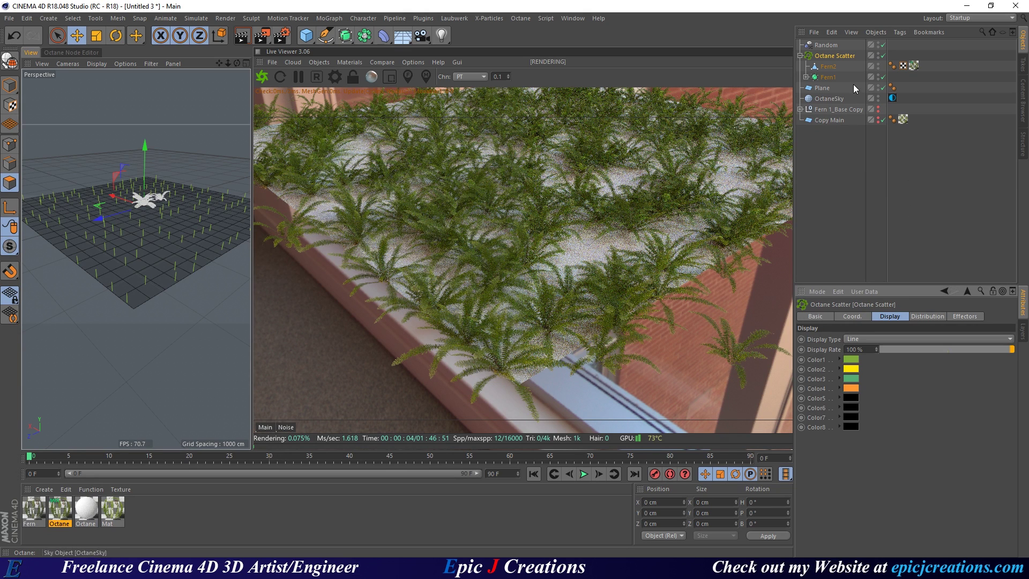
{"action": "left_click", "coordinate": [930, 317]}
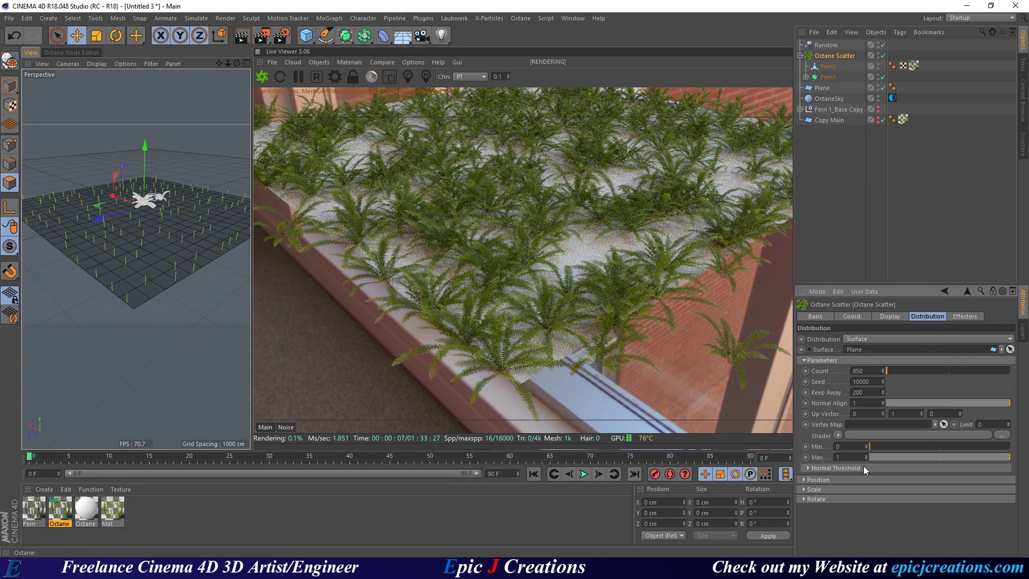
{"action": "left_click", "coordinate": [813, 481]}
{"action": "left_click", "coordinate": [814, 481]}
{"action": "left_click", "coordinate": [820, 490]}
{"action": "left_click", "coordinate": [824, 490]}
{"action": "left_click", "coordinate": [824, 498]}
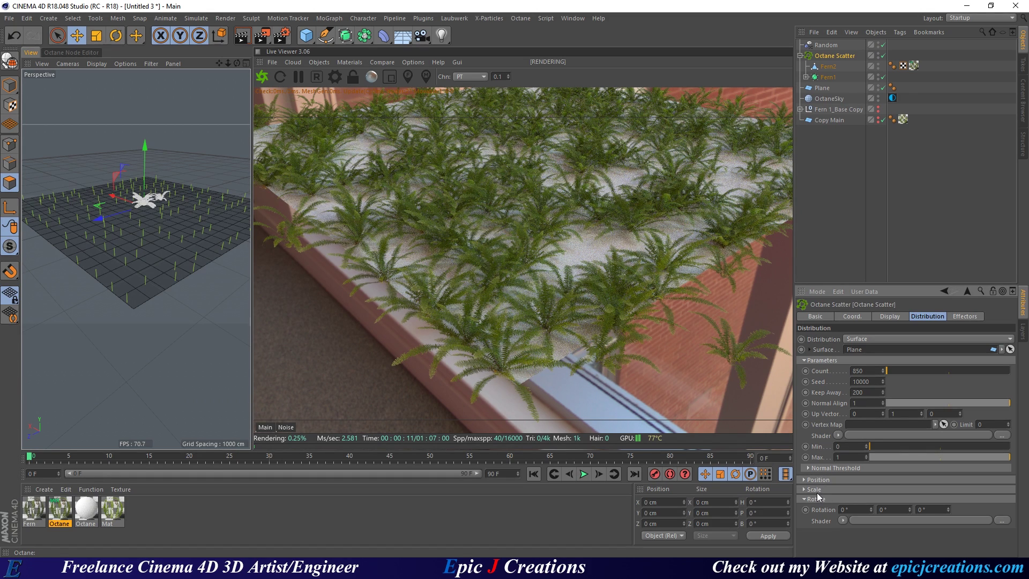
{"action": "left_click", "coordinate": [822, 499]}
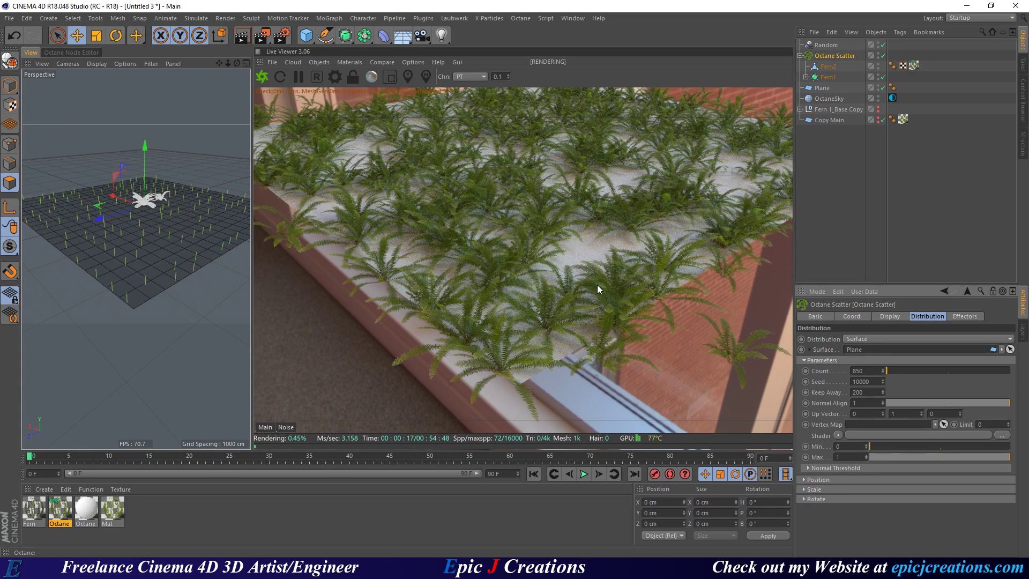
{"action": "left_click_drag", "start_coordinate": [193, 246], "coordinate": [160, 278], "text": "alt"}
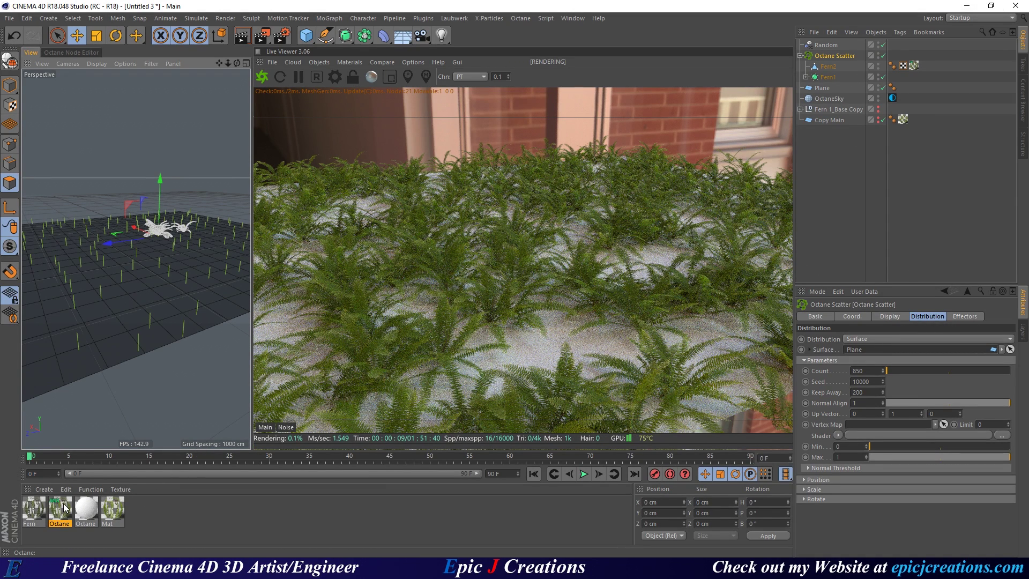
Hide Fern2 and move it out of the Octane Scatter so only Fern1 is scattered.
{"action": "left_click", "coordinate": [879, 65]}
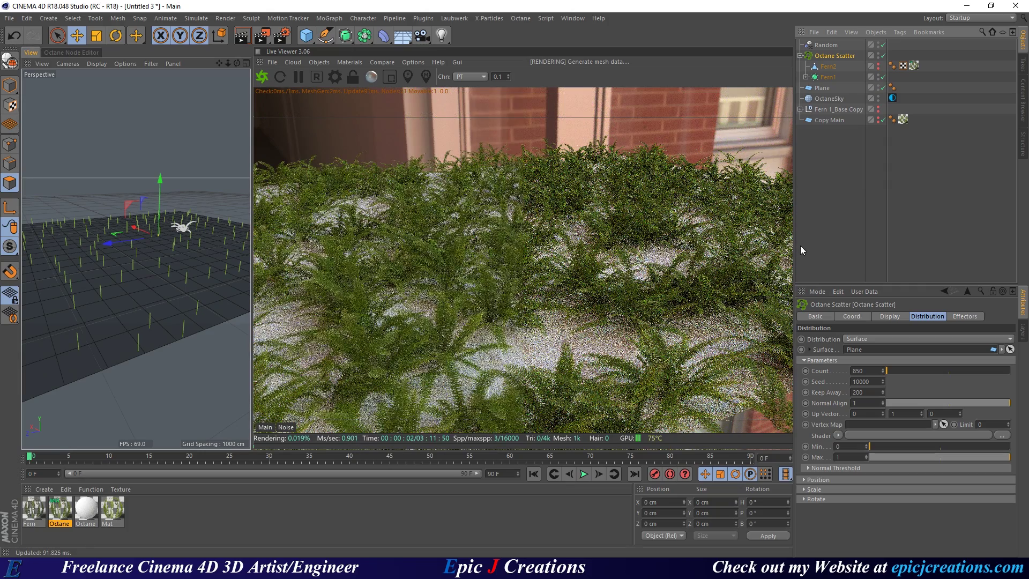
{"action": "left_click_drag", "start_coordinate": [827, 67], "coordinate": [829, 42]}
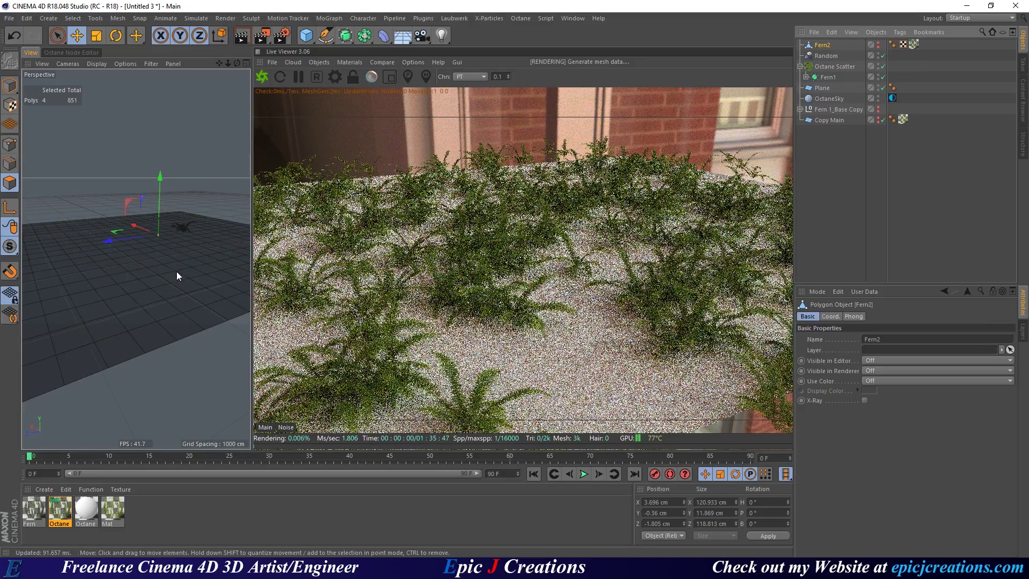
{"action": "left_click_drag", "start_coordinate": [145, 285], "coordinate": [140, 237], "text": "alt"}
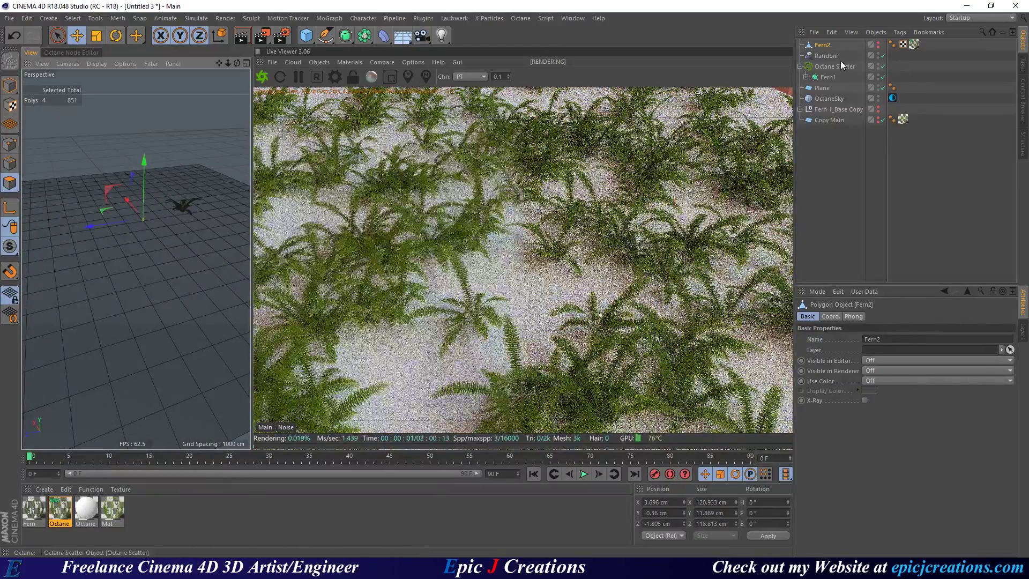
{"action": "left_click", "coordinate": [828, 67]}
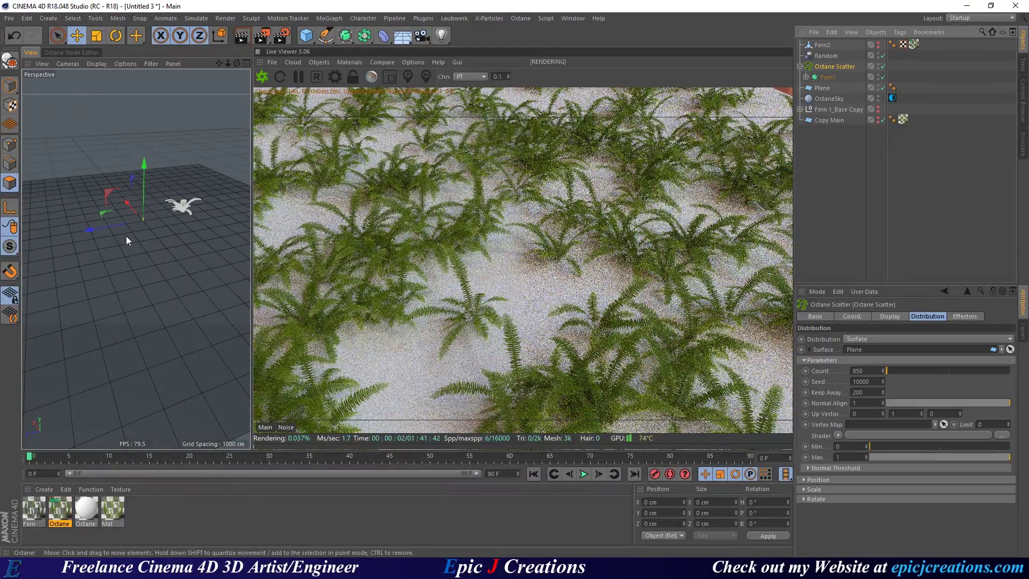
{"action": "mouse_move", "coordinate": [127, 287]}
{"action": "left_mouse_down", "text": "alt"}
{"action": "mouse_move", "coordinate": [108, 306]}
{"action": "mouse_move", "coordinate": [163, 264]}
{"action": "mouse_move", "coordinate": [117, 290]}
{"action": "left_mouse_up", "text": "alt"}
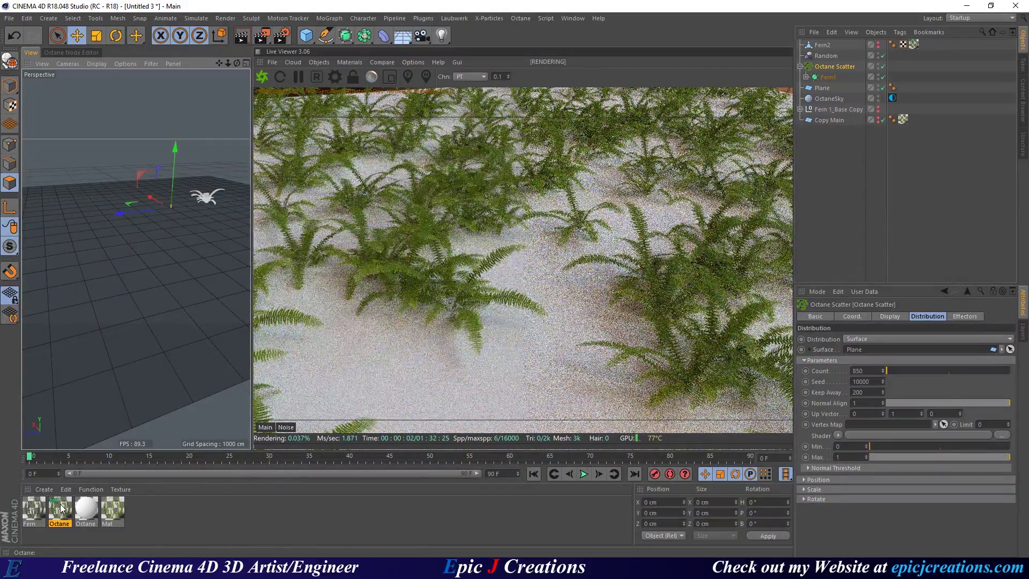
Open the Octane mix material in the Node Editor and enlarge the editor to show its image texture nodes.
{"action": "double_click", "coordinate": [60, 508]}
{"action": "left_click", "coordinate": [499, 72]}
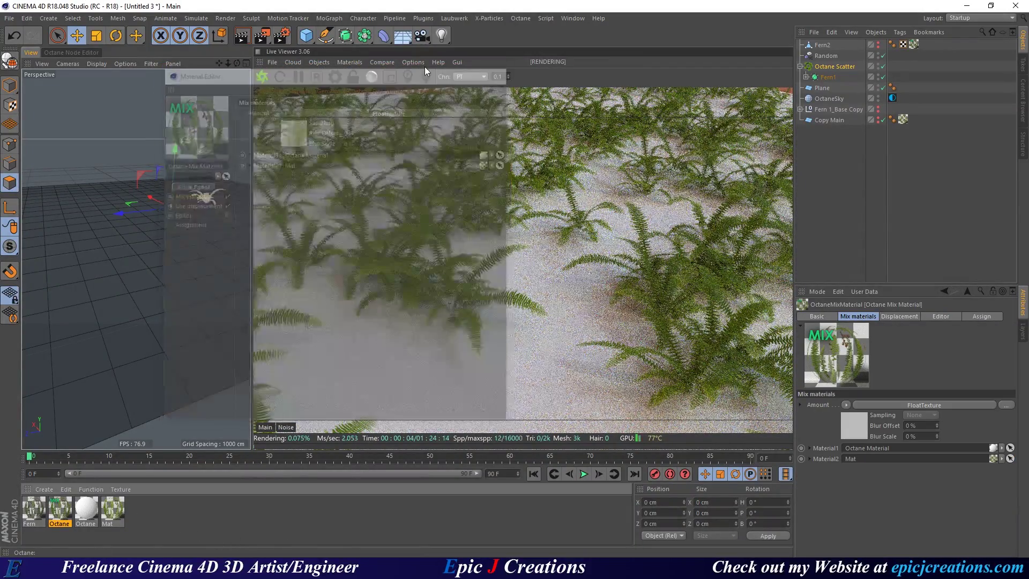
{"action": "left_click", "coordinate": [87, 53]}
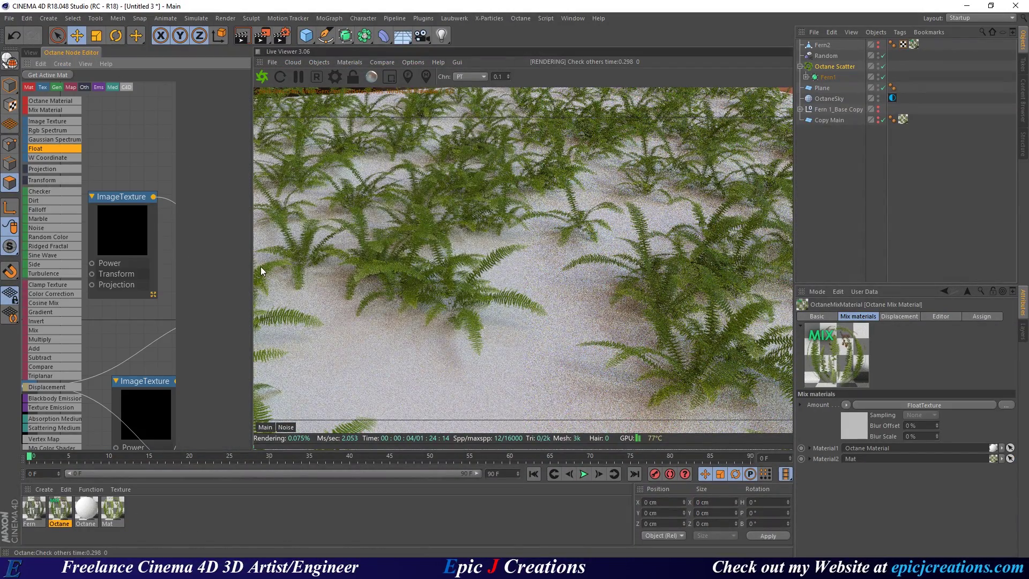
{"action": "left_click_drag", "start_coordinate": [253, 265], "coordinate": [498, 264]}
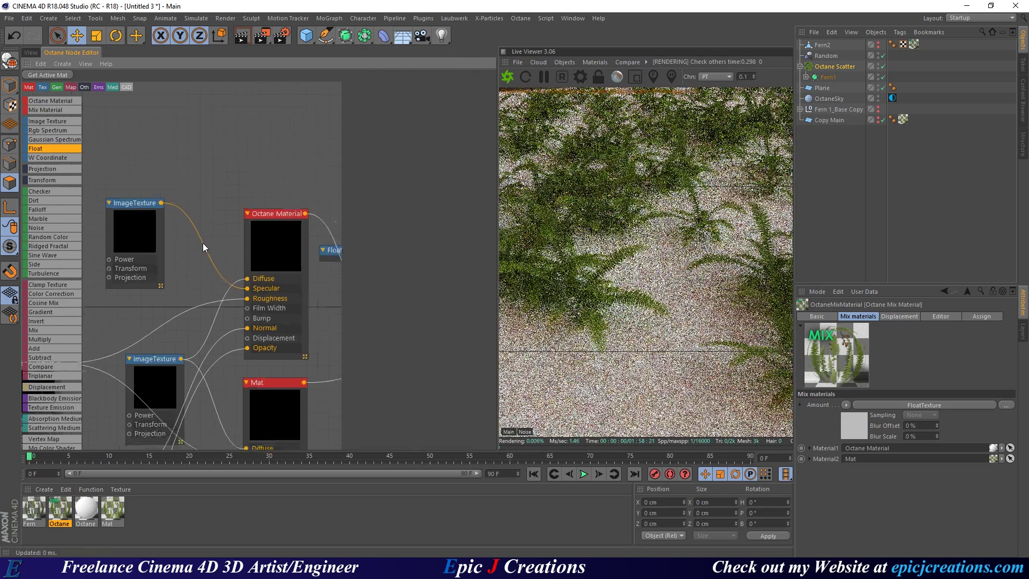
{"action": "left_click_drag", "start_coordinate": [224, 381], "coordinate": [101, 144]}
{"action": "middle_click_drag", "start_coordinate": [162, 144], "coordinate": [272, 224]}
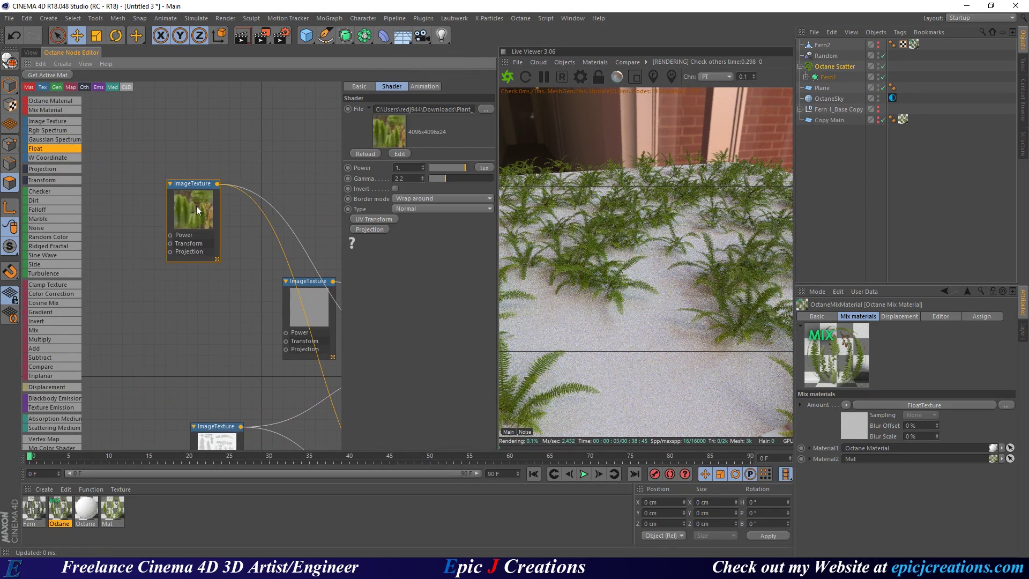
Add a Mix texture node beside the fern's colour ImageTexture and connect that image to Texture2.
{"action": "left_click_drag", "start_coordinate": [182, 204], "coordinate": [130, 197]}
{"action": "middle_click_drag", "start_coordinate": [207, 213], "coordinate": [182, 279]}
{"action": "scroll", "coordinate": [157, 208], "scroll_direction": "up", "scroll_amount": 2}
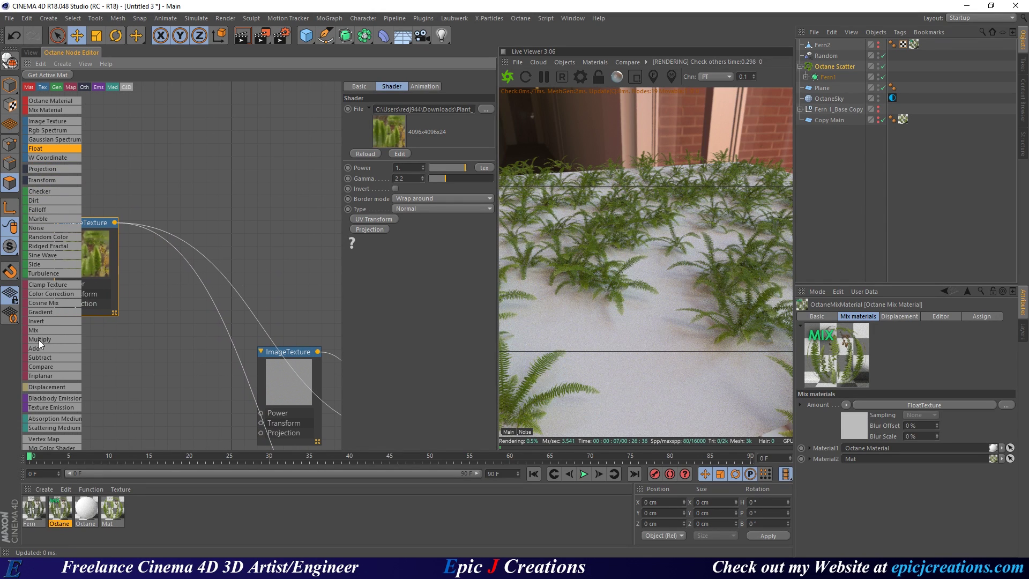
{"action": "left_click_drag", "start_coordinate": [36, 330], "coordinate": [227, 229]}
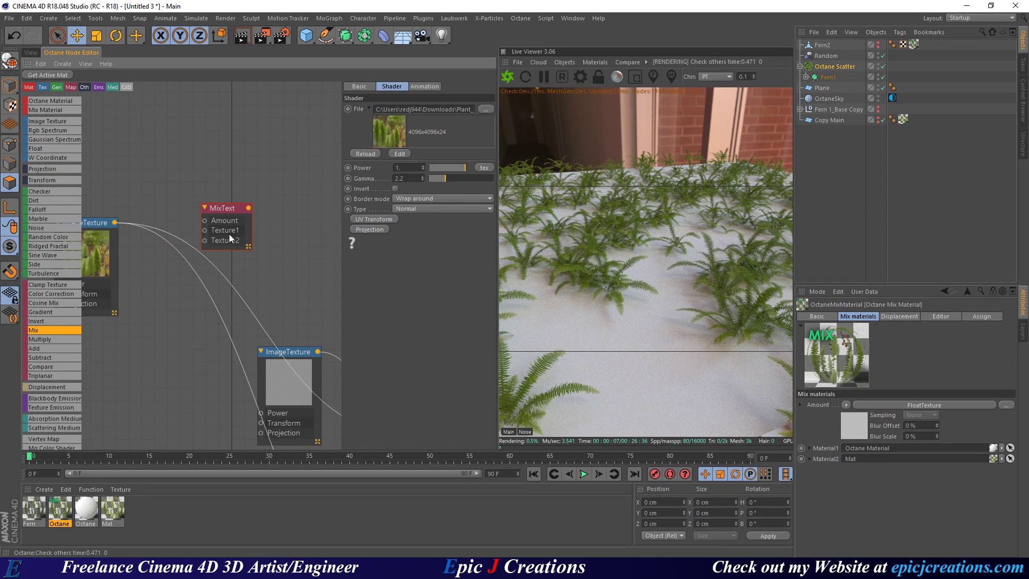
{"action": "left_click_drag", "start_coordinate": [113, 225], "coordinate": [204, 240]}
{"action": "middle_click_drag", "start_coordinate": [204, 205], "coordinate": [251, 241]}
{"action": "left_click_drag", "start_coordinate": [251, 245], "coordinate": [240, 198]}
{"action": "middle_click_drag", "start_coordinate": [208, 203], "coordinate": [218, 242]}
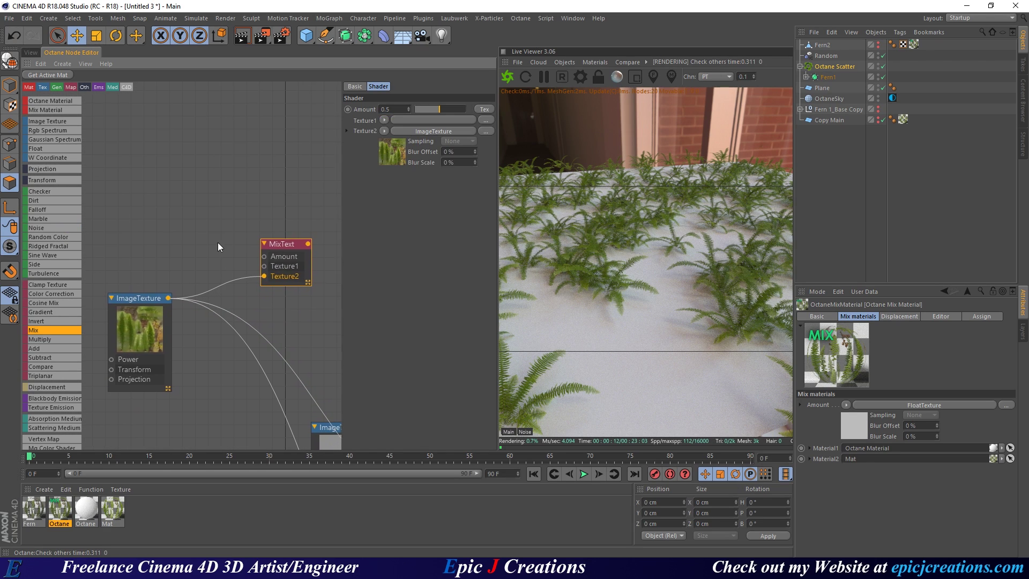
Add a Gradient node and set its start colour to a light yellow with a hue of about 47°.
{"action": "left_click_drag", "start_coordinate": [46, 311], "coordinate": [137, 208]}
{"action": "left_click", "coordinate": [152, 211]}
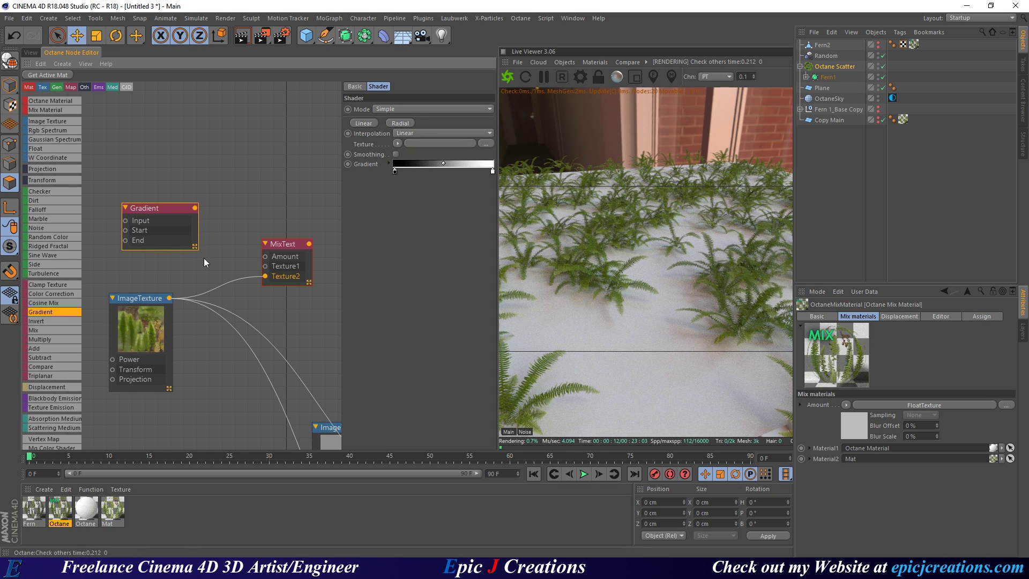
{"action": "double_click", "coordinate": [394, 171]}
{"action": "left_click_drag", "start_coordinate": [362, 170], "coordinate": [370, 173]}
{"action": "left_click_drag", "start_coordinate": [451, 194], "coordinate": [476, 194]}
{"action": "left_click", "coordinate": [380, 182]}
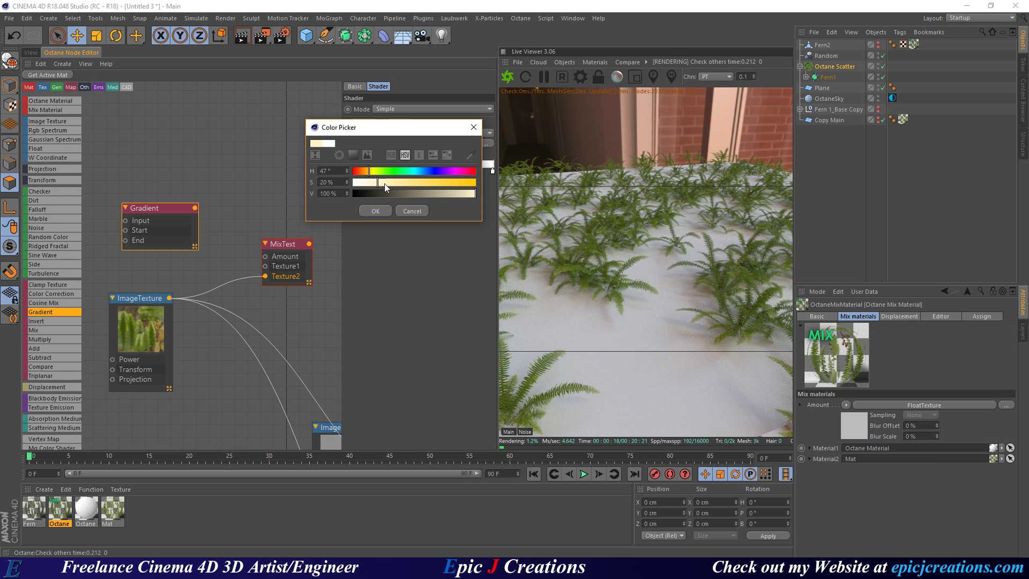
{"action": "left_click", "coordinate": [372, 208]}
Set the Gradient's end colour to green.
{"action": "double_click", "coordinate": [494, 169]}
{"action": "left_click", "coordinate": [495, 169]}
{"action": "left_click_drag", "start_coordinate": [471, 180], "coordinate": [515, 191]}
{"action": "left_click", "coordinate": [475, 209]}
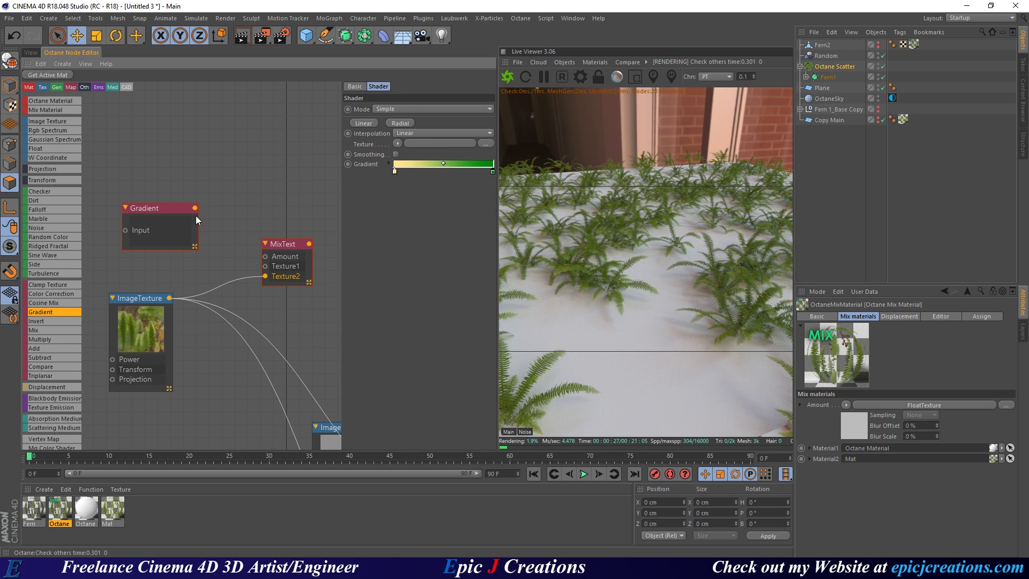
Connect the Gradient to the Mix node's Texture1 and feed a Random Color node into the Gradient's Input.
{"action": "left_click", "coordinate": [184, 204]}
{"action": "left_click_drag", "start_coordinate": [222, 204], "coordinate": [299, 264]}
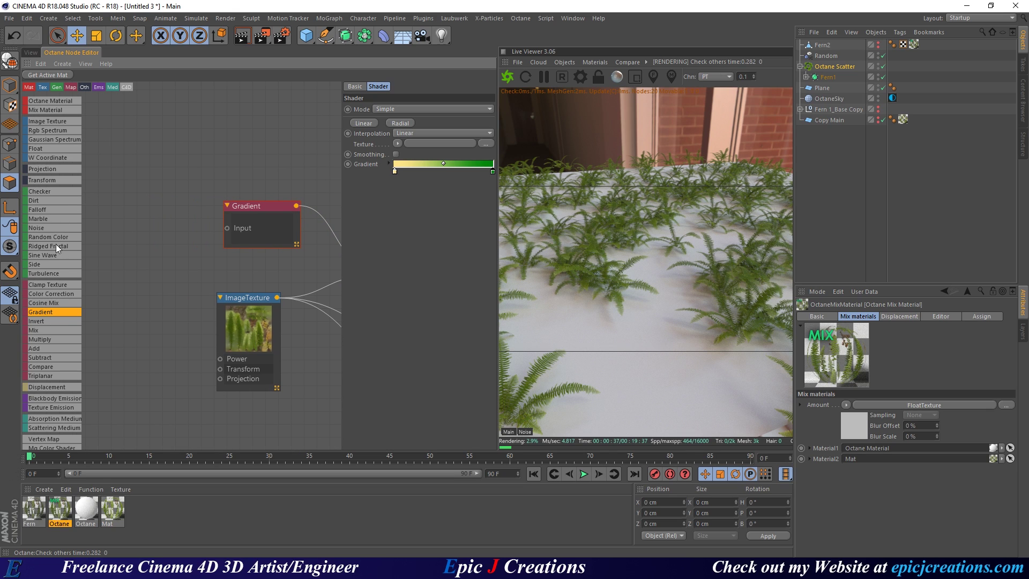
{"action": "left_click_drag", "start_coordinate": [46, 237], "coordinate": [228, 228]}
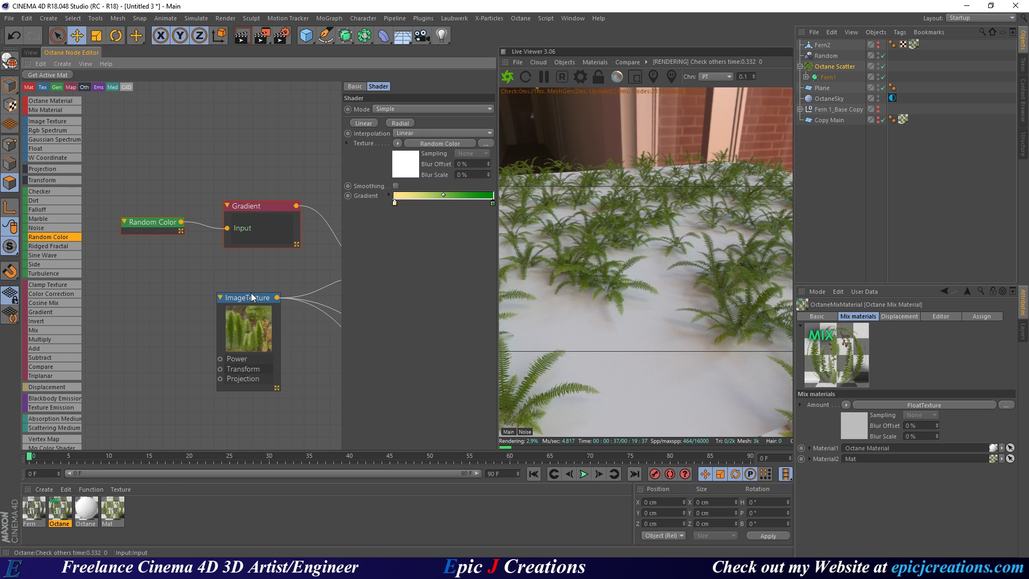
Connect the Mix texture's output to the Diffuse inputs of both the Octane Material and the Mat node.
{"action": "middle_click_drag", "start_coordinate": [326, 303], "coordinate": [230, 209]}
{"action": "middle_click_drag", "start_coordinate": [275, 263], "coordinate": [233, 233]}
{"action": "scroll", "coordinate": [299, 185], "scroll_direction": "down", "scroll_amount": 3}
{"action": "left_click_drag", "start_coordinate": [198, 182], "coordinate": [302, 367]}
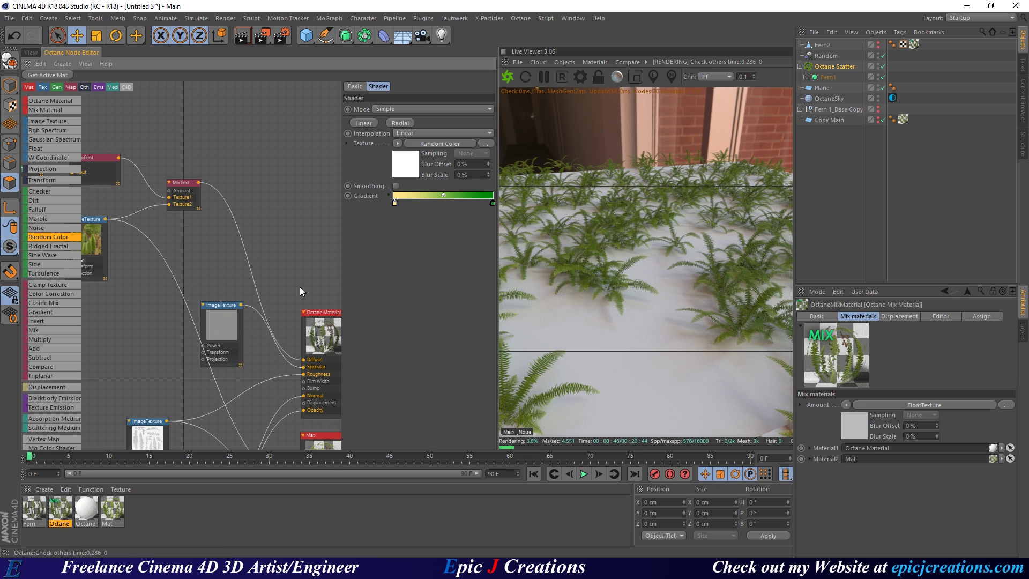
{"action": "middle_click_drag", "start_coordinate": [300, 288], "coordinate": [249, 237]}
{"action": "scroll", "coordinate": [242, 194], "scroll_direction": "down", "scroll_amount": 2}
{"action": "middle_click_drag", "start_coordinate": [242, 194], "coordinate": [242, 156]}
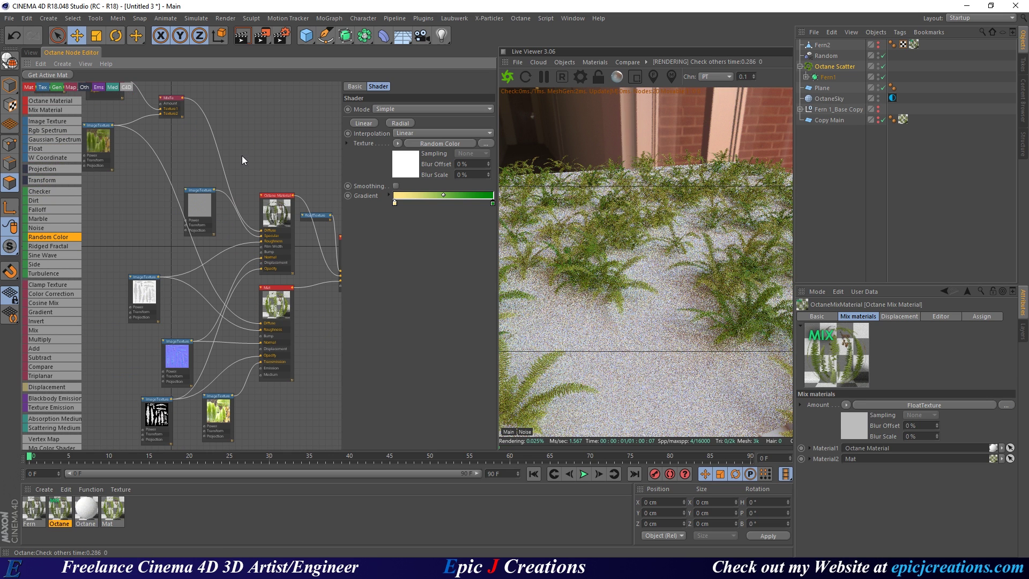
{"action": "left_click_drag", "start_coordinate": [185, 104], "coordinate": [262, 325]}
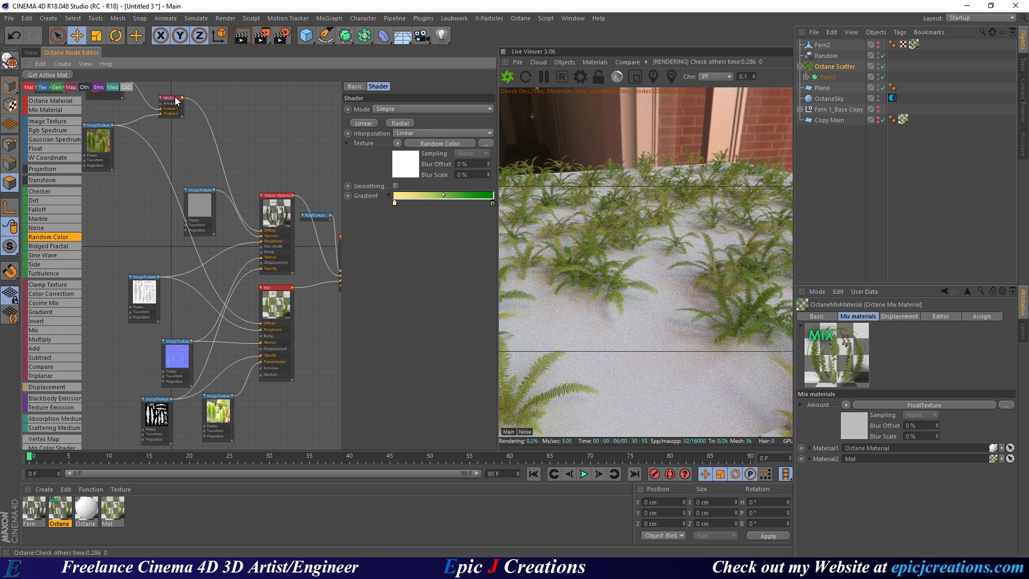
{"action": "left_click_drag", "start_coordinate": [183, 98], "coordinate": [261, 329]}
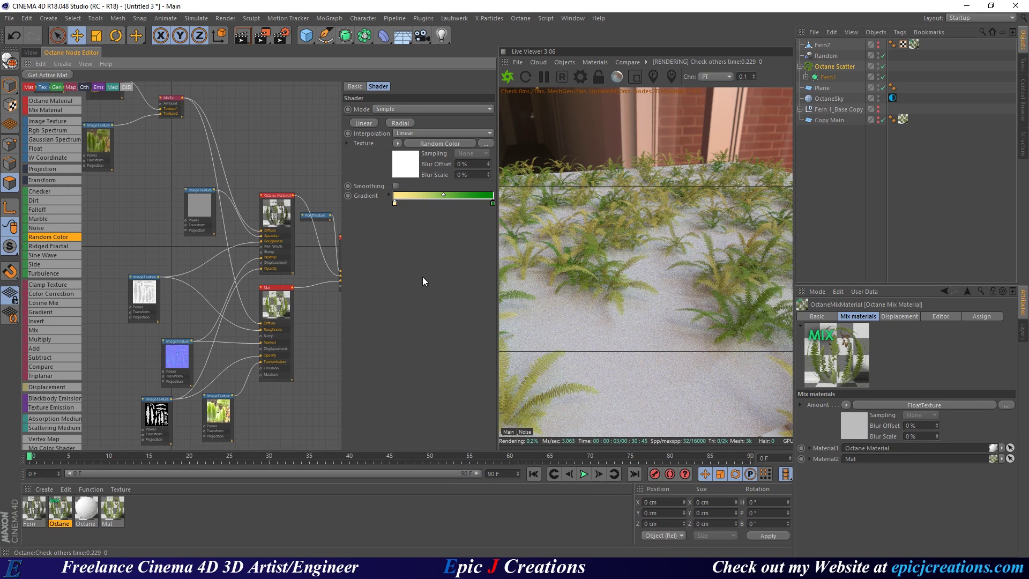
Try feeding the Random Color node directly into the Diffuse inputs of the Mat and Octane Material nodes.
{"action": "middle_click_drag", "start_coordinate": [228, 159], "coordinate": [316, 255]}
{"action": "scroll", "coordinate": [192, 278], "scroll_direction": "up", "scroll_amount": 3}
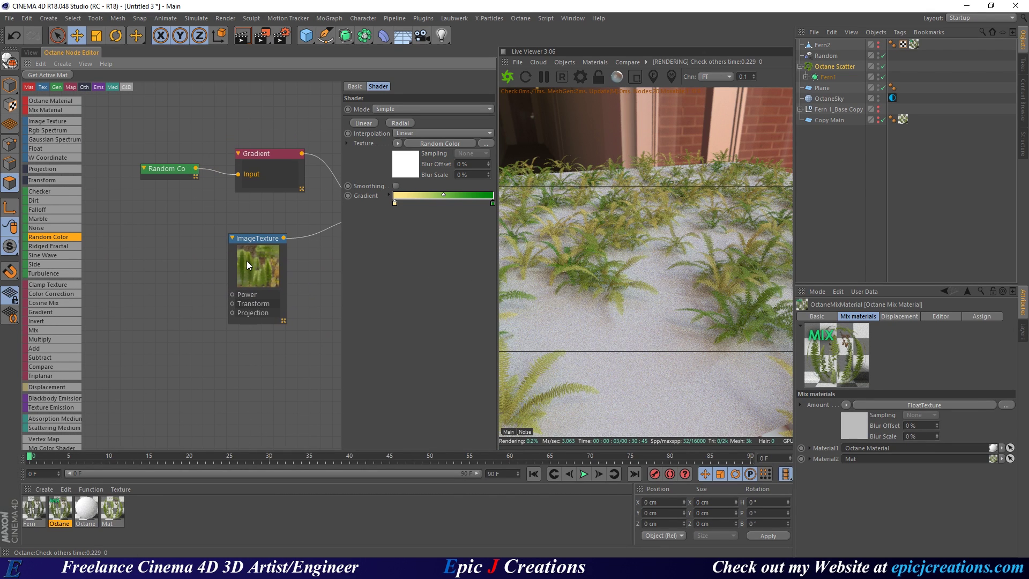
{"action": "scroll", "coordinate": [247, 261], "scroll_direction": "down", "scroll_amount": 6}
{"action": "scroll", "coordinate": [253, 270], "scroll_direction": "up", "scroll_amount": 2}
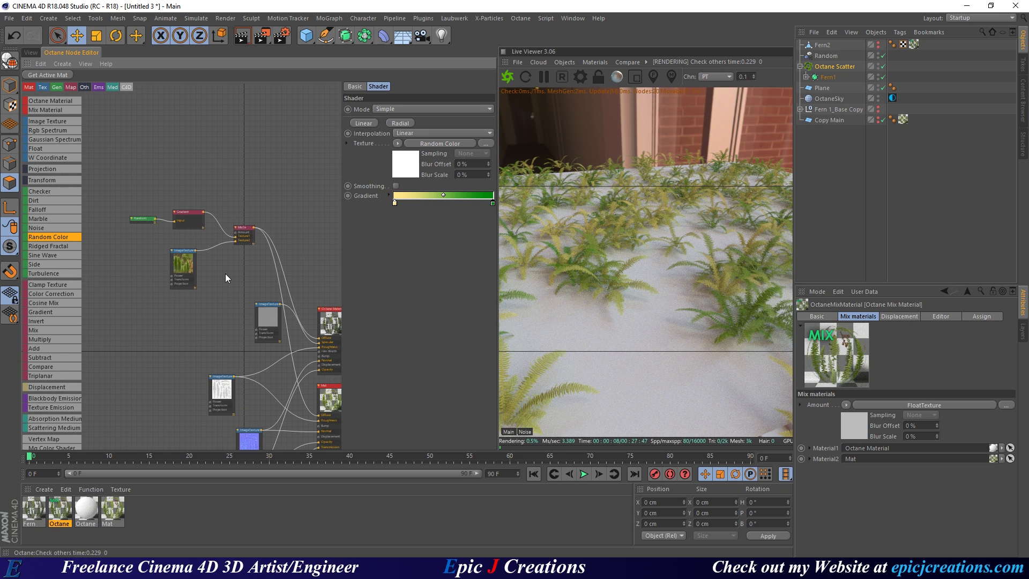
{"action": "middle_click_drag", "start_coordinate": [226, 277], "coordinate": [206, 239]}
{"action": "left_click_drag", "start_coordinate": [133, 183], "coordinate": [296, 379]}
{"action": "left_click_drag", "start_coordinate": [133, 183], "coordinate": [299, 307]}
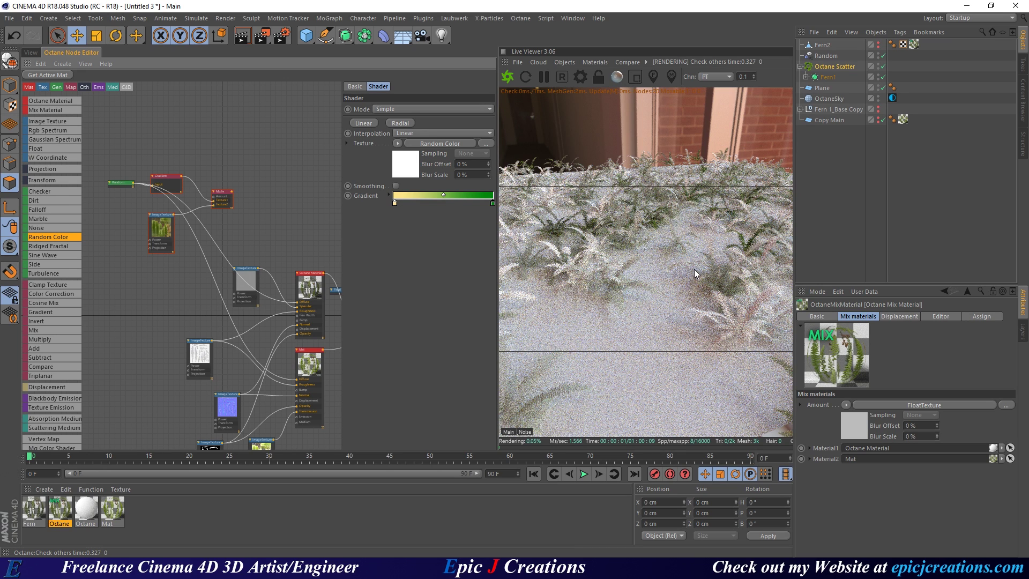
Reconnect the MixTexture output to the Octane Material's Diffuse input in place of the Random Color.
{"action": "scroll", "coordinate": [239, 222], "scroll_direction": "up", "scroll_amount": 5}
{"action": "middle_click_drag", "start_coordinate": [188, 238], "coordinate": [185, 267]}
{"action": "left_click", "coordinate": [212, 204]}
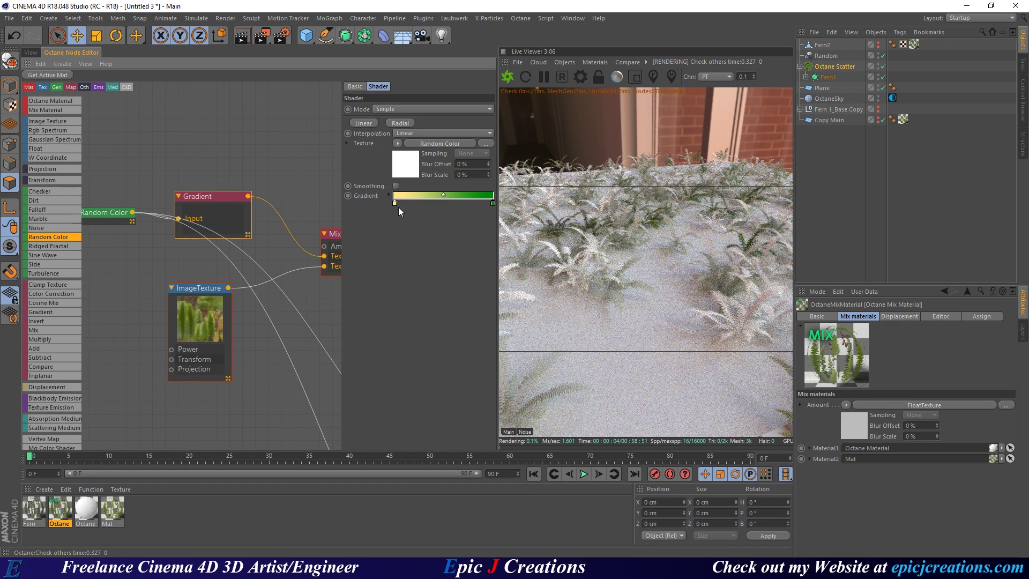
{"action": "middle_click_drag", "start_coordinate": [299, 205], "coordinate": [327, 179]}
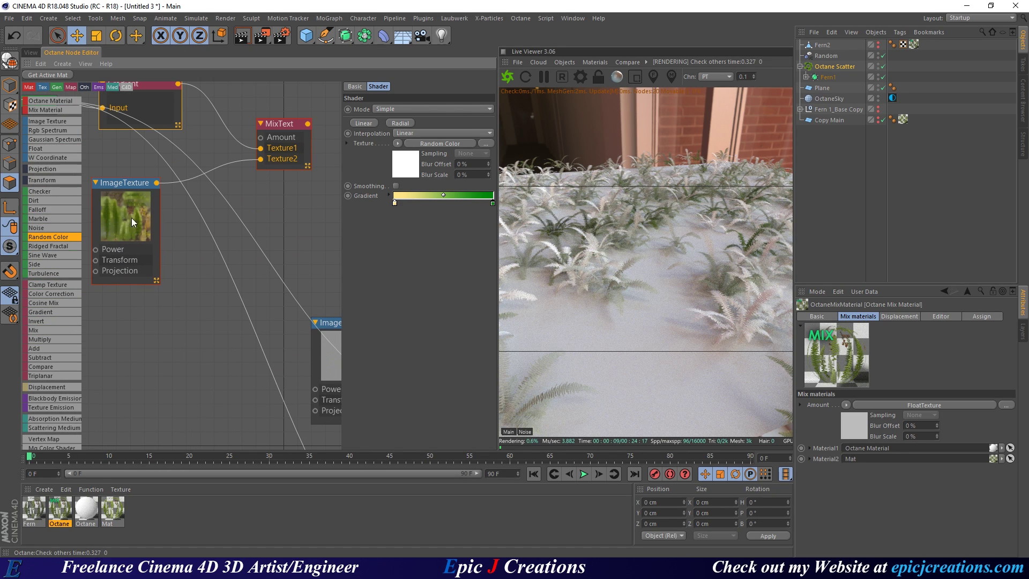
{"action": "scroll", "coordinate": [153, 220], "scroll_direction": "down", "scroll_amount": 5}
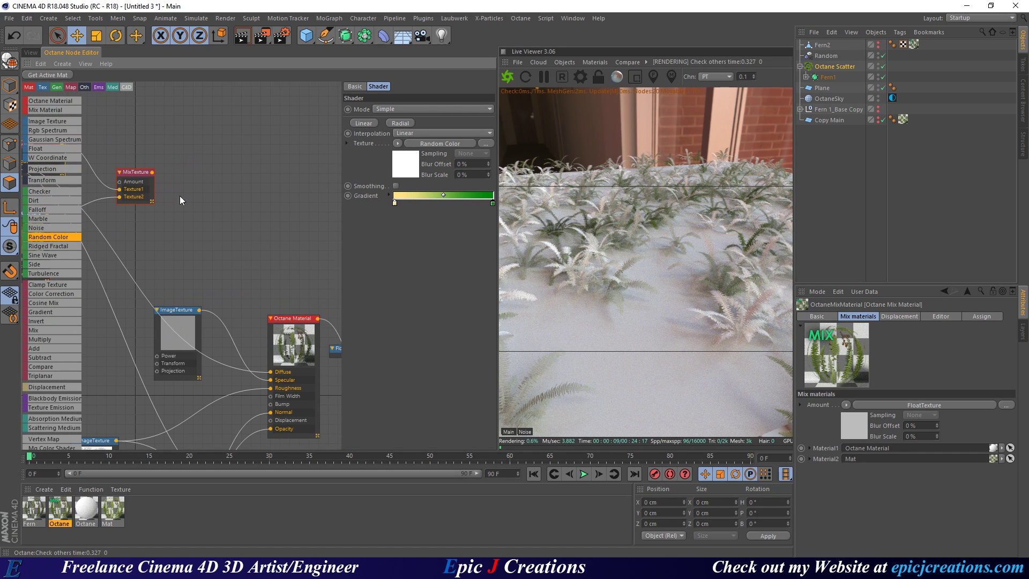
{"action": "left_click_drag", "start_coordinate": [153, 172], "coordinate": [272, 378]}
{"action": "left_click_drag", "start_coordinate": [152, 172], "coordinate": [271, 372]}
Reconnect the MixTexture output to the Mat node's Diffuse input in place of the Random Color.
{"action": "scroll", "coordinate": [200, 208], "scroll_direction": "down", "scroll_amount": 5}
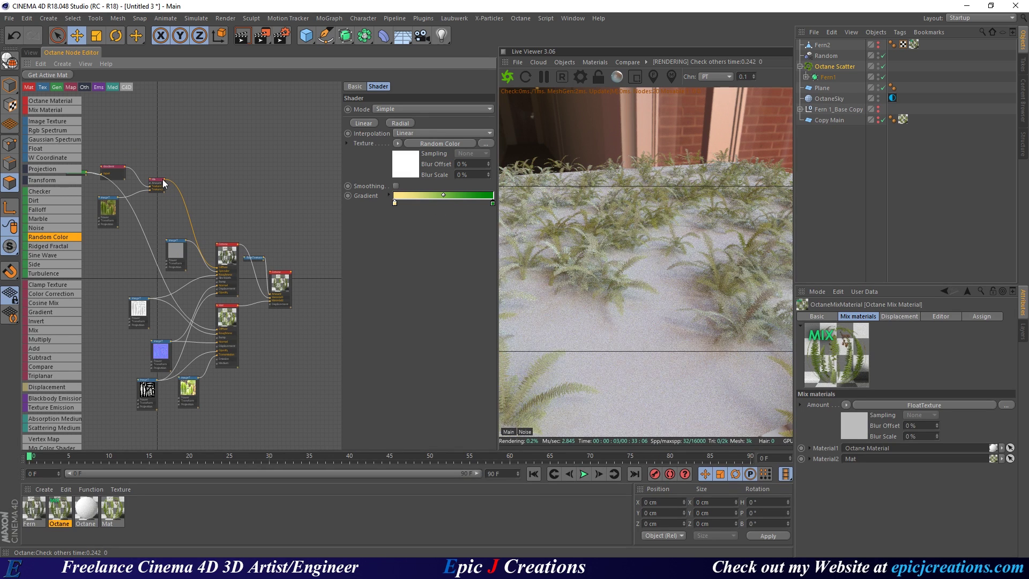
{"action": "left_click_drag", "start_coordinate": [164, 183], "coordinate": [221, 332]}
{"action": "scroll", "coordinate": [230, 328], "scroll_direction": "up", "scroll_amount": 5}
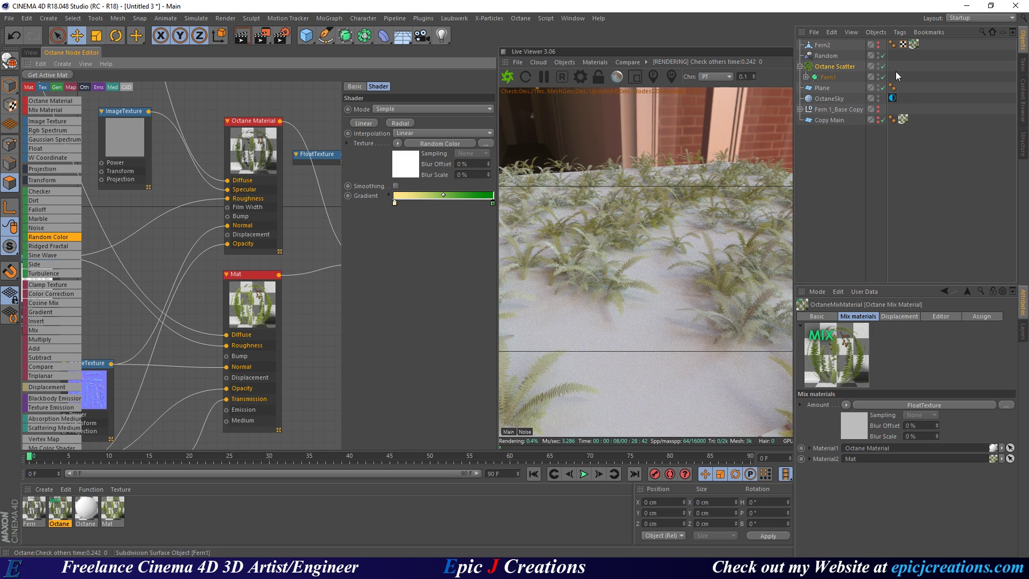
{"action": "scroll", "coordinate": [174, 208], "scroll_direction": "down", "scroll_amount": 5}
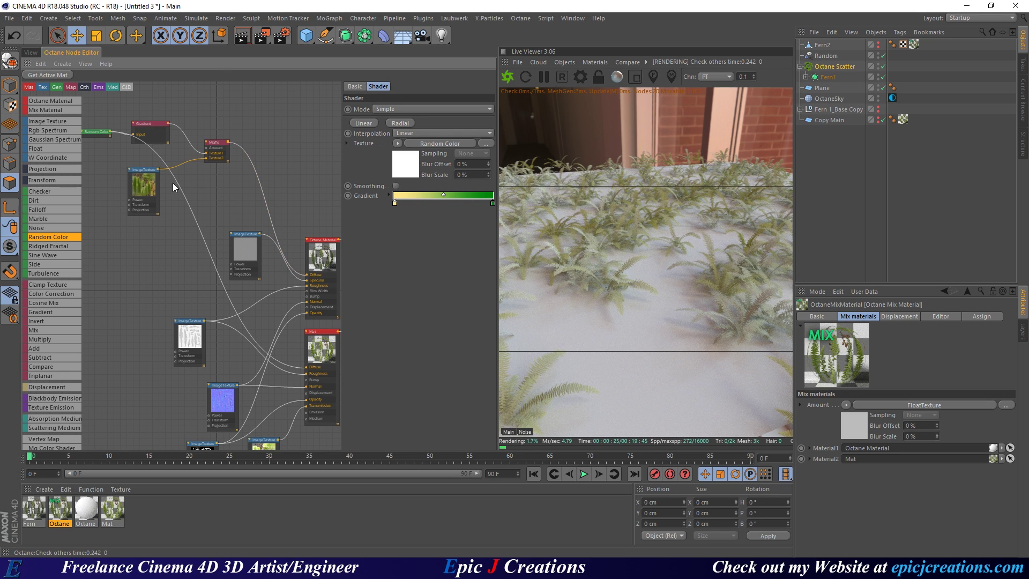
{"action": "middle_click_drag", "start_coordinate": [257, 173], "coordinate": [205, 129]}
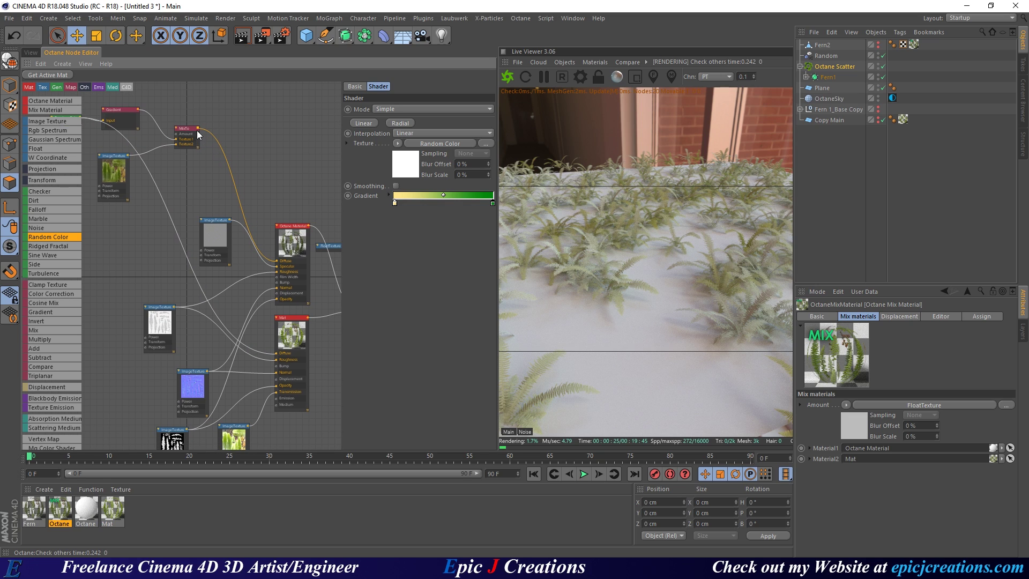
{"action": "left_click_drag", "start_coordinate": [200, 130], "coordinate": [278, 355]}
Add a Float texture node, connect it to the MixTexture's Amount input and place it above the Gradient.
{"action": "middle_click_drag", "start_coordinate": [259, 158], "coordinate": [240, 272]}
{"action": "scroll", "coordinate": [262, 195], "scroll_direction": "up", "scroll_amount": 4}
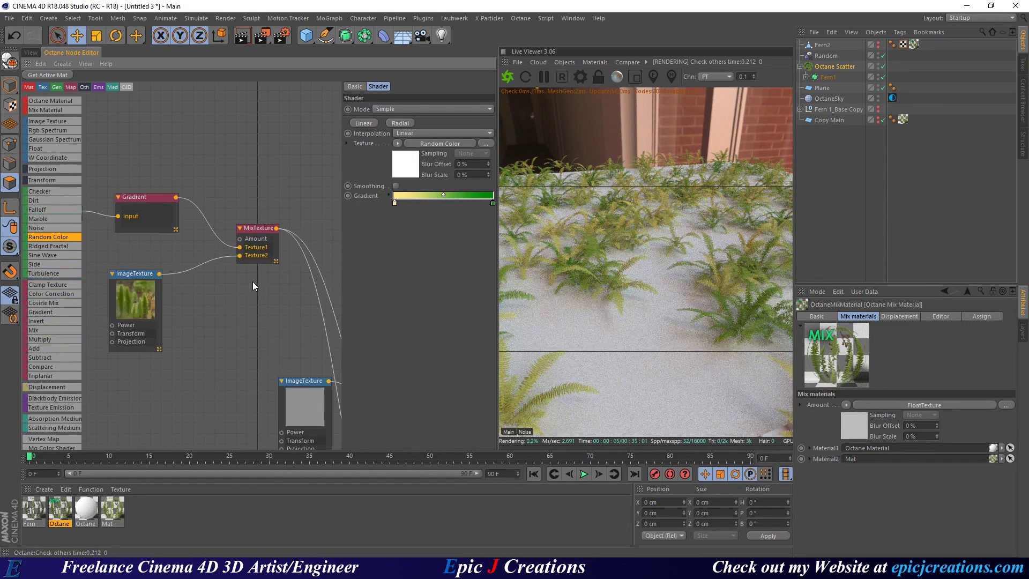
{"action": "scroll", "coordinate": [272, 280], "scroll_direction": "up", "scroll_amount": 2}
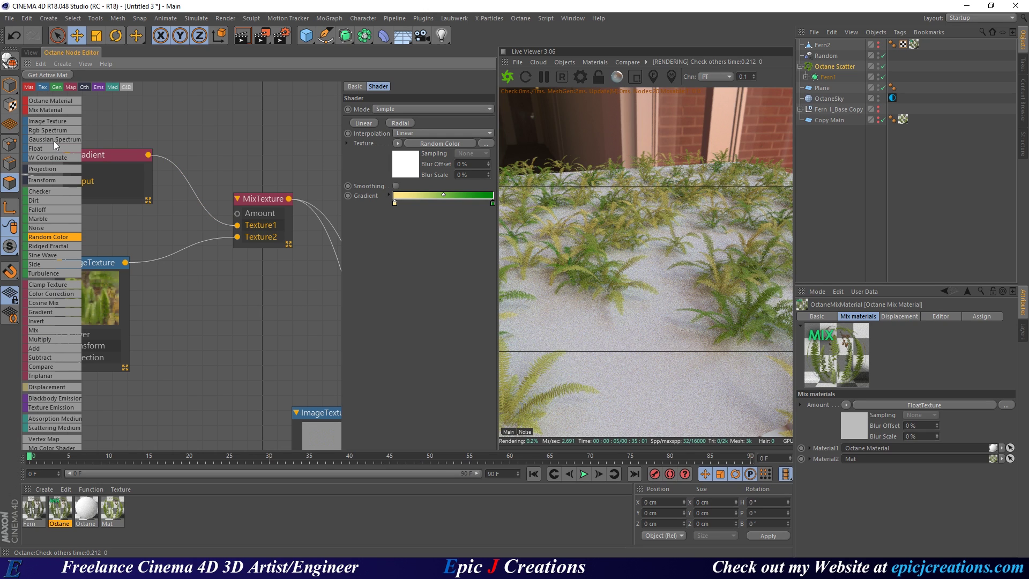
{"action": "left_click_drag", "start_coordinate": [37, 150], "coordinate": [191, 140]}
{"action": "left_click_drag", "start_coordinate": [244, 111], "coordinate": [237, 212]}
{"action": "left_click_drag", "start_coordinate": [209, 112], "coordinate": [179, 121]}
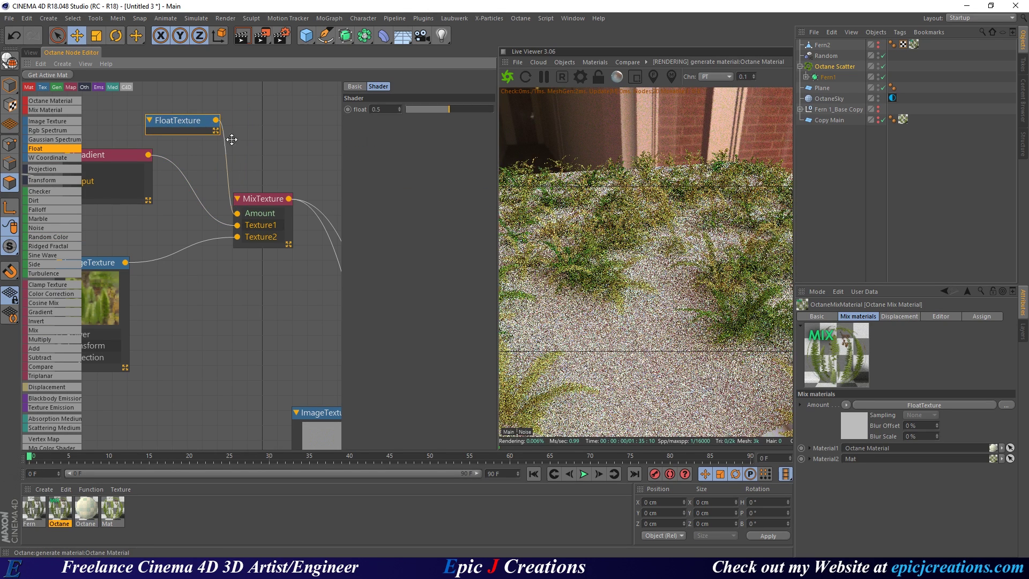
Try FloatTexture values of 0.8, 0.1, 0.9, 1 and 5 for the mix amount.
{"action": "type", "text": "0.8"}
{"action": "key", "text": "Return"}
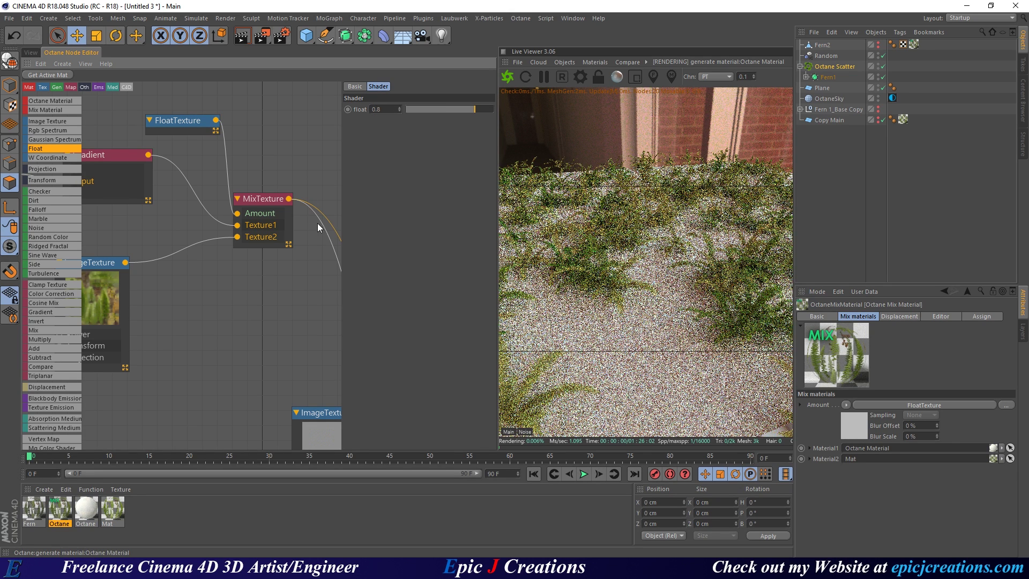
{"action": "mouse_move", "coordinate": [195, 307]}
{"action": "middle_mouse_down"}
{"action": "mouse_move", "coordinate": [235, 295]}
{"action": "mouse_move", "coordinate": [204, 315]}
{"action": "middle_mouse_up"}
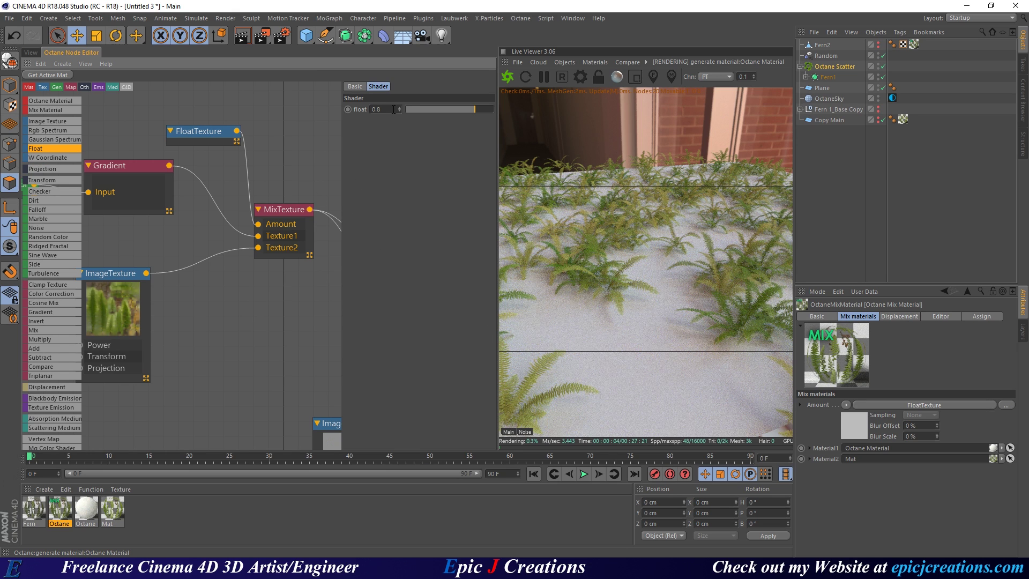
{"action": "type", "text": "0.1"}
{"action": "key", "text": "Return"}
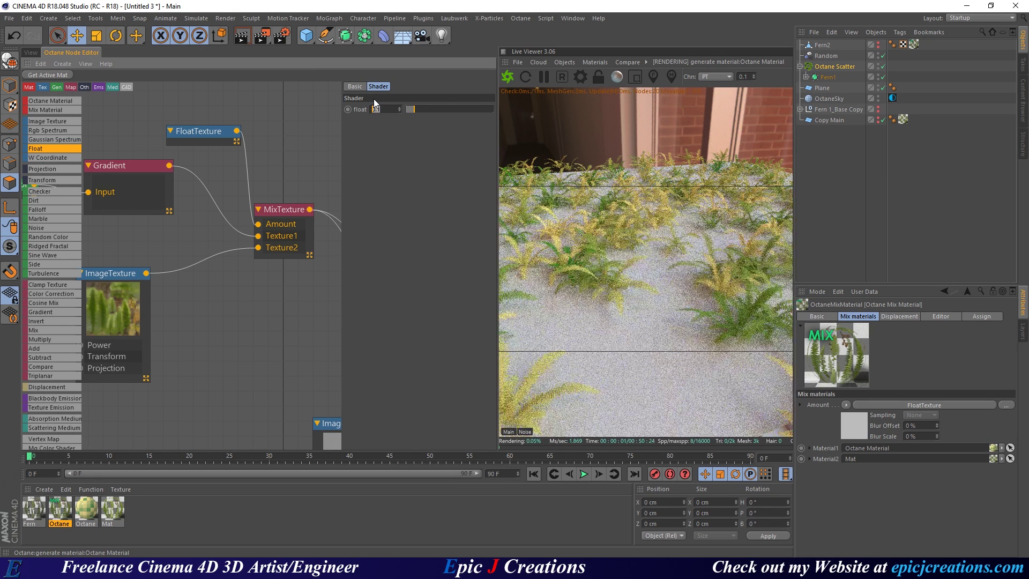
{"action": "type", "text": "0.9"}
{"action": "key", "text": "Return"}
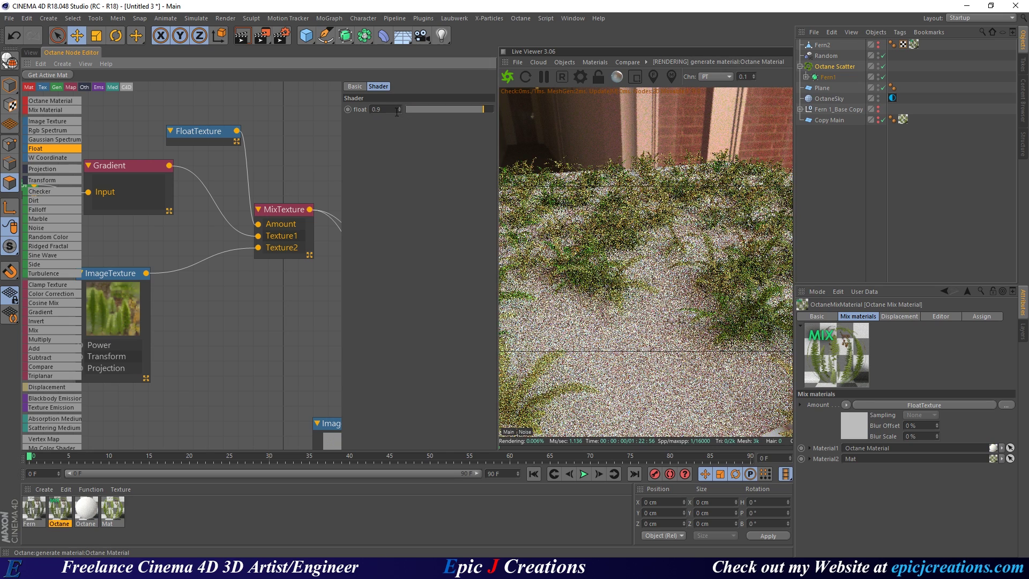
{"action": "type", "text": "1"}
{"action": "key", "text": "Return"}
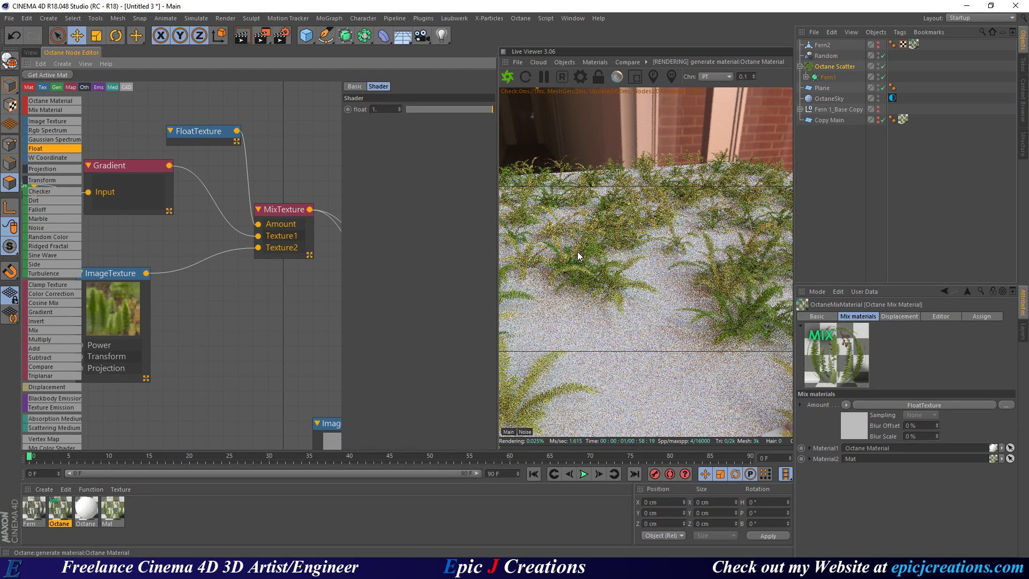
{"action": "type", "text": "5"}
{"action": "key", "text": "Return"}
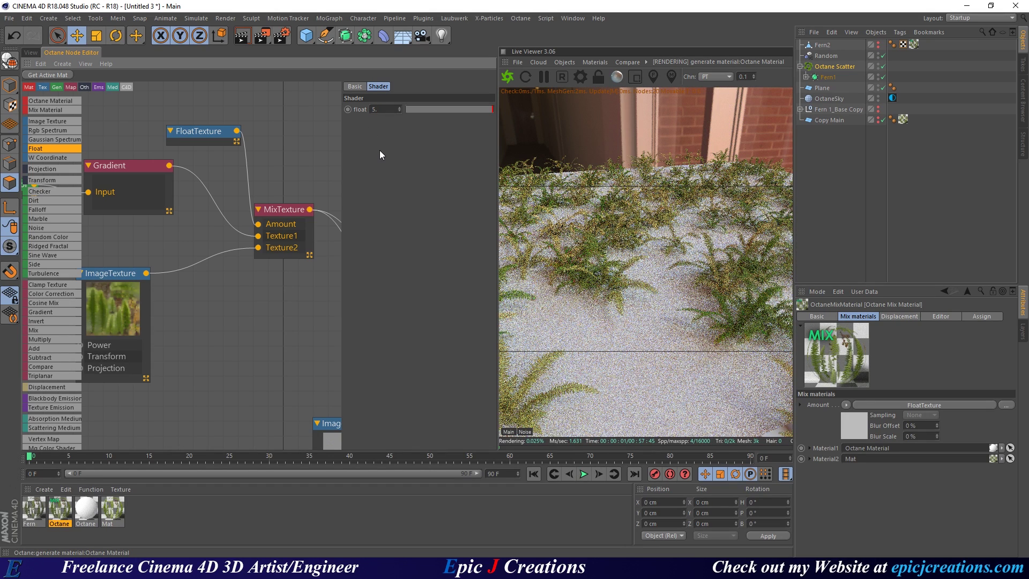
Move the grey ImageTexture node further away from the Octane Material, clear of the MixTexture's connection lines.
{"action": "middle_click_drag", "start_coordinate": [279, 303], "coordinate": [131, 217]}
{"action": "scroll", "coordinate": [250, 294], "scroll_direction": "down", "scroll_amount": 2}
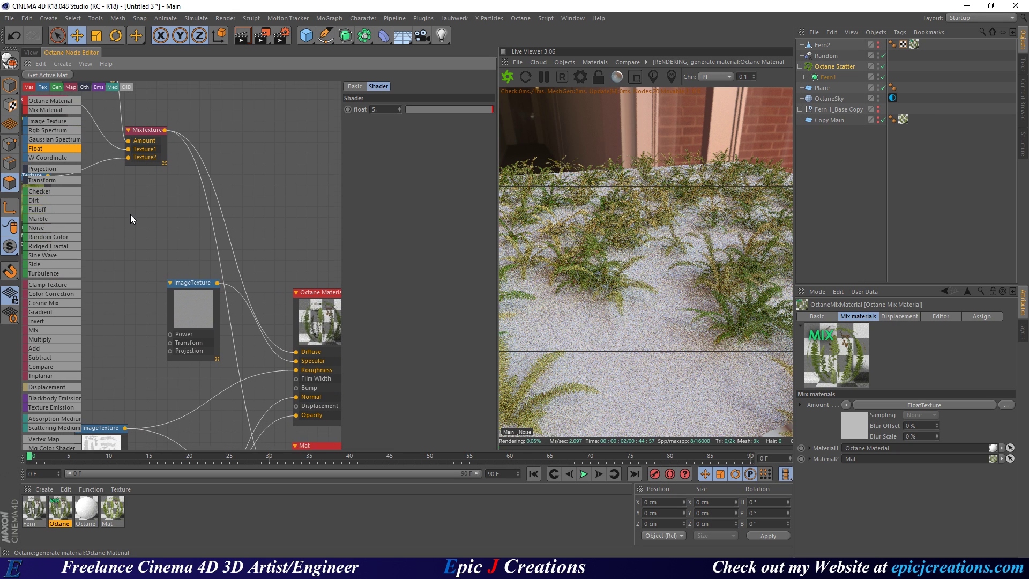
{"action": "left_click_drag", "start_coordinate": [200, 288], "coordinate": [158, 321]}
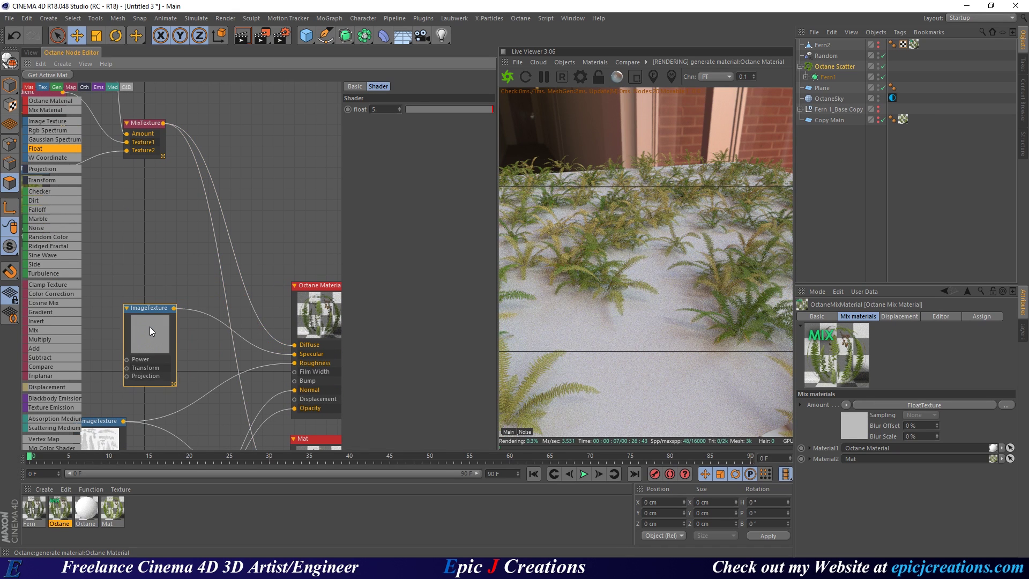
Try a FloatTexture value of 10 for the mix amount.
{"action": "middle_click_drag", "start_coordinate": [160, 252], "coordinate": [304, 304]}
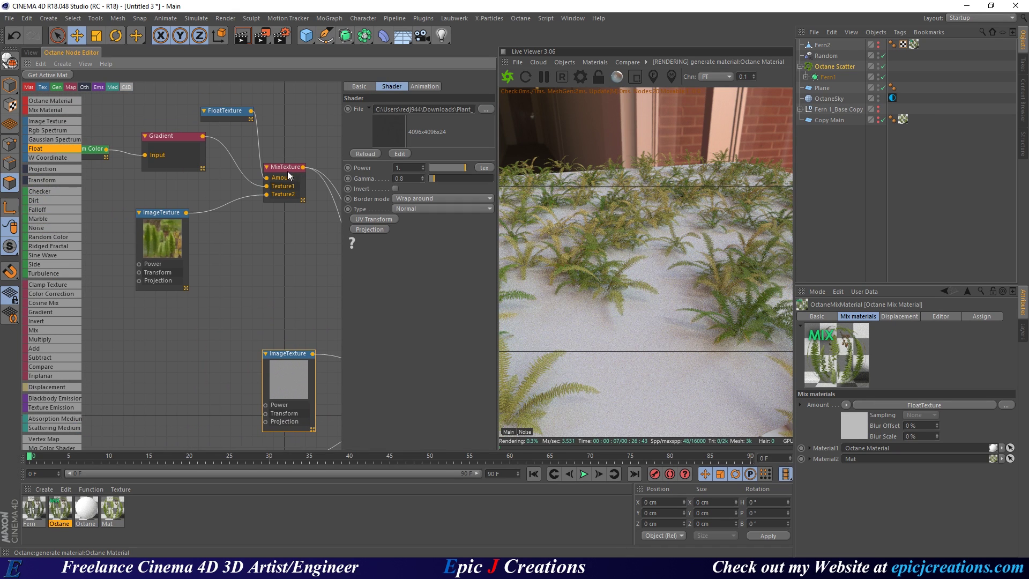
{"action": "left_click", "coordinate": [218, 110]}
{"action": "type", "text": "10"}
{"action": "key", "text": "Return"}
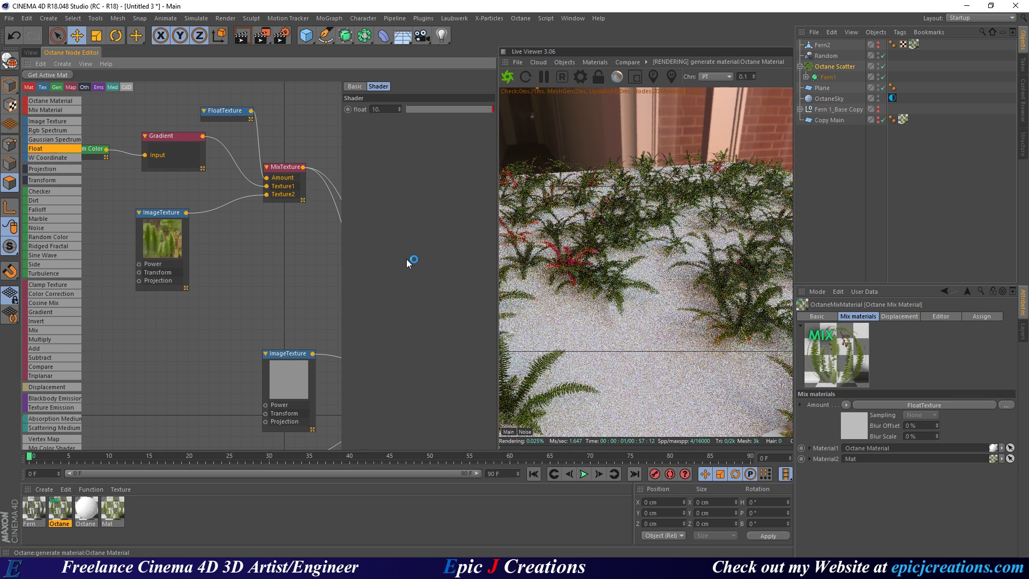
{"action": "scroll", "coordinate": [258, 262], "scroll_direction": "down", "scroll_amount": 2}
{"action": "middle_click_drag", "start_coordinate": [284, 256], "coordinate": [241, 275]}
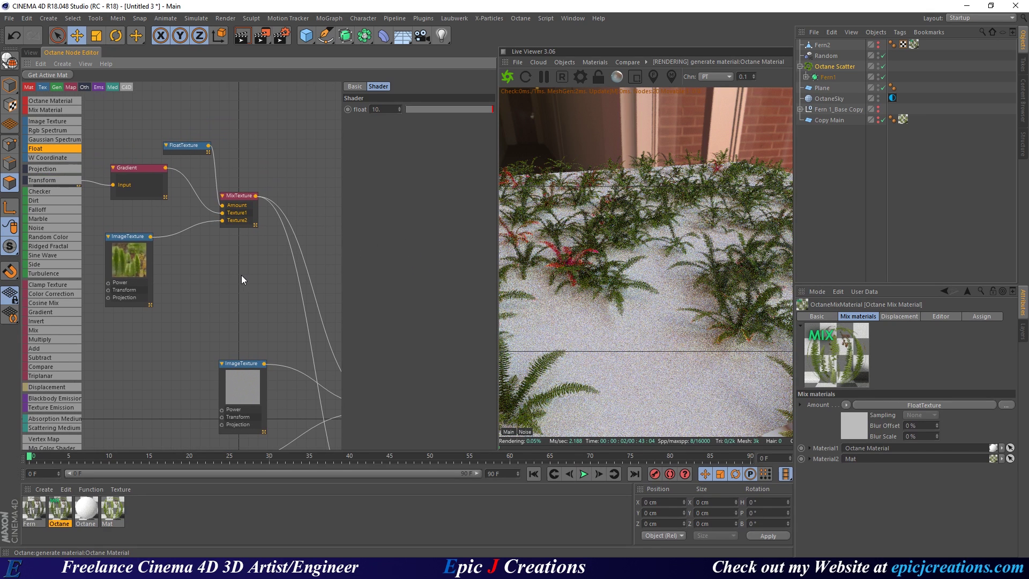
{"action": "scroll", "coordinate": [197, 240], "scroll_direction": "up", "scroll_amount": 2}
Set the FloatTexture value to 1 and restart the live render to compare the fern colours.
{"action": "left_click", "coordinate": [388, 110]}
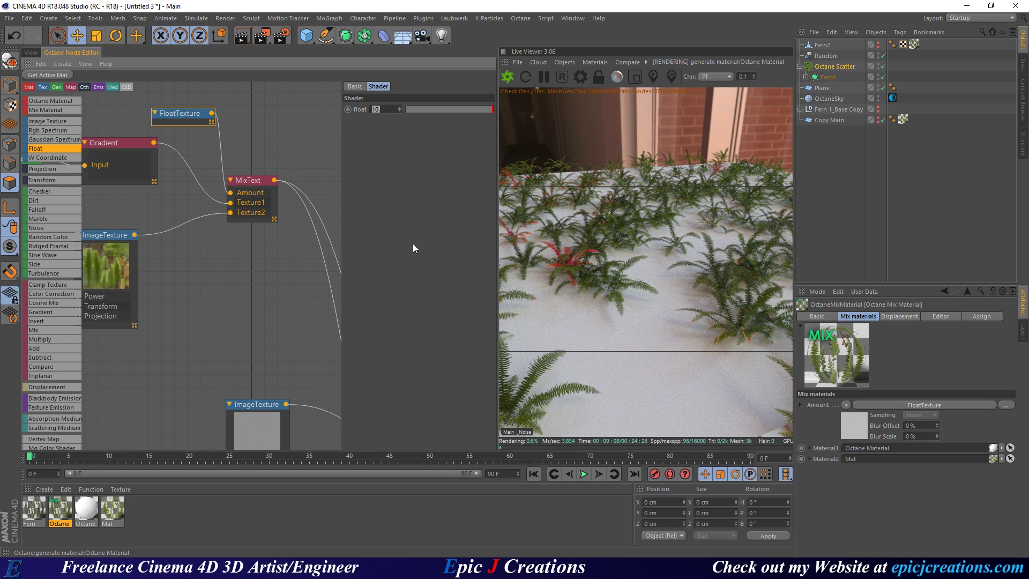
{"action": "type", "text": "1"}
{"action": "key", "text": "Return"}
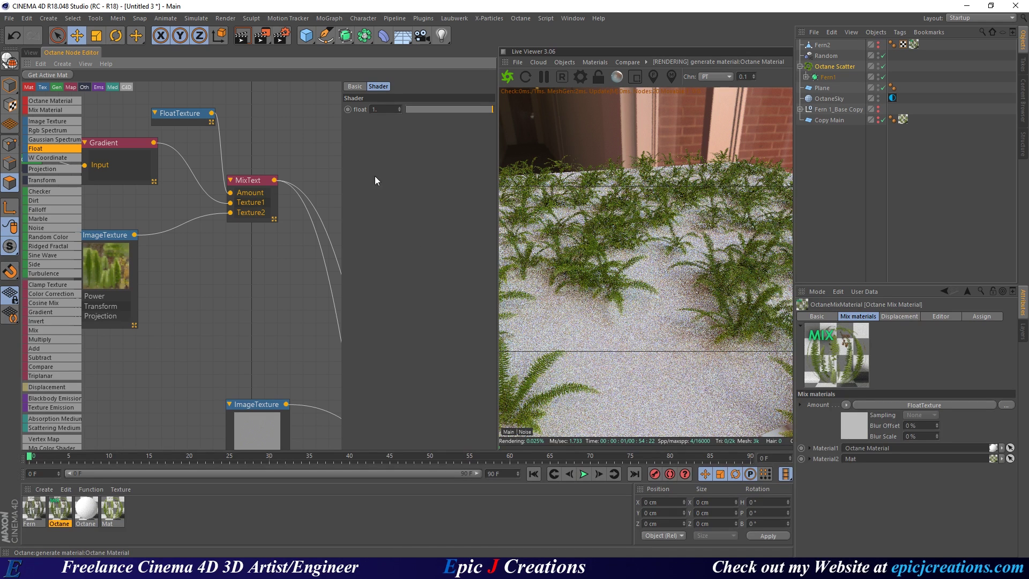
{"action": "left_click", "coordinate": [507, 76]}
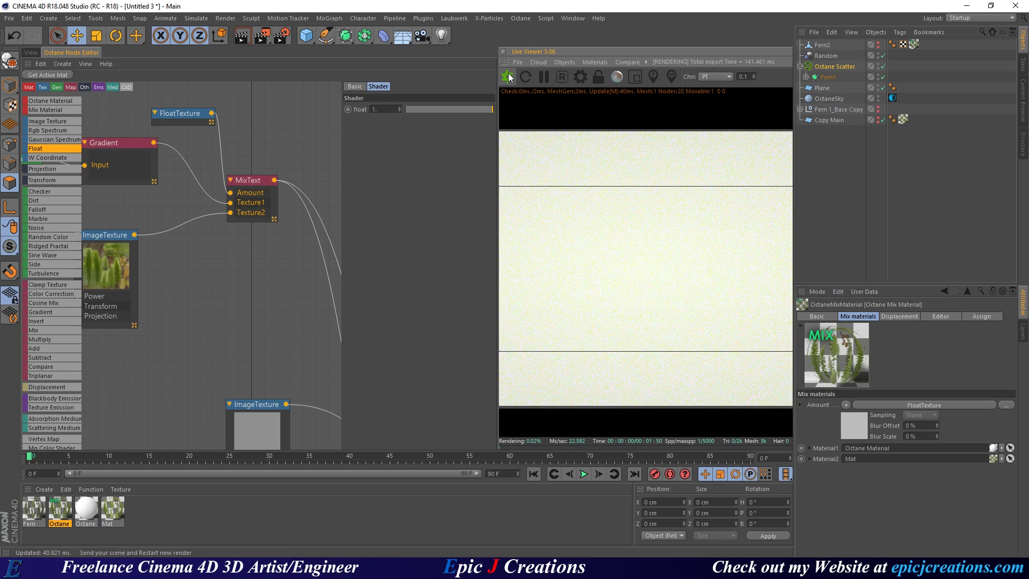
{"action": "middle_click_drag", "start_coordinate": [262, 288], "coordinate": [327, 275]}
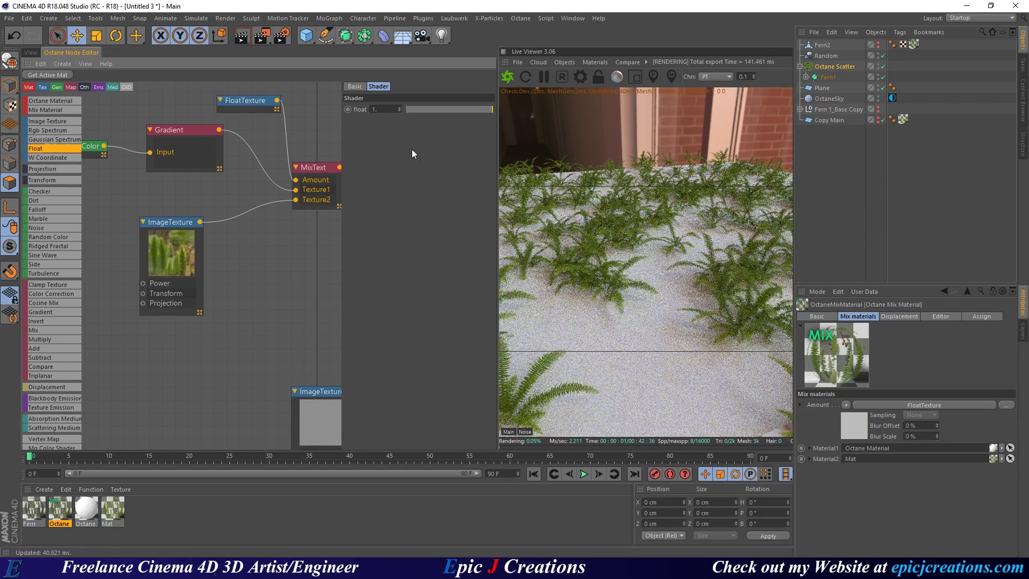
Try a FloatTexture value of 0 for the mix amount and settle on 0.9.
{"action": "left_click_drag", "start_coordinate": [455, 110], "coordinate": [352, 130]}
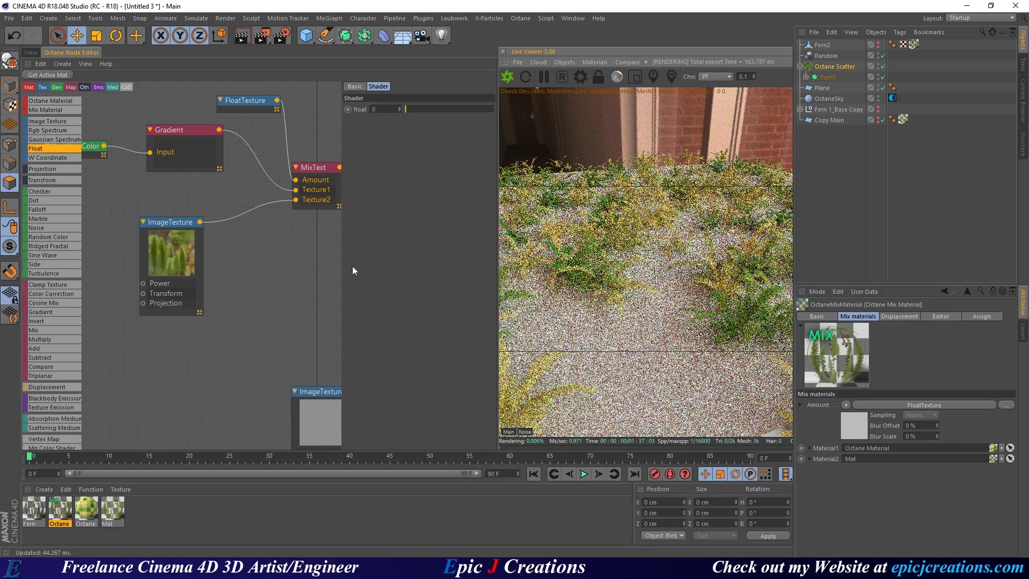
{"action": "middle_click_drag", "start_coordinate": [308, 258], "coordinate": [298, 294]}
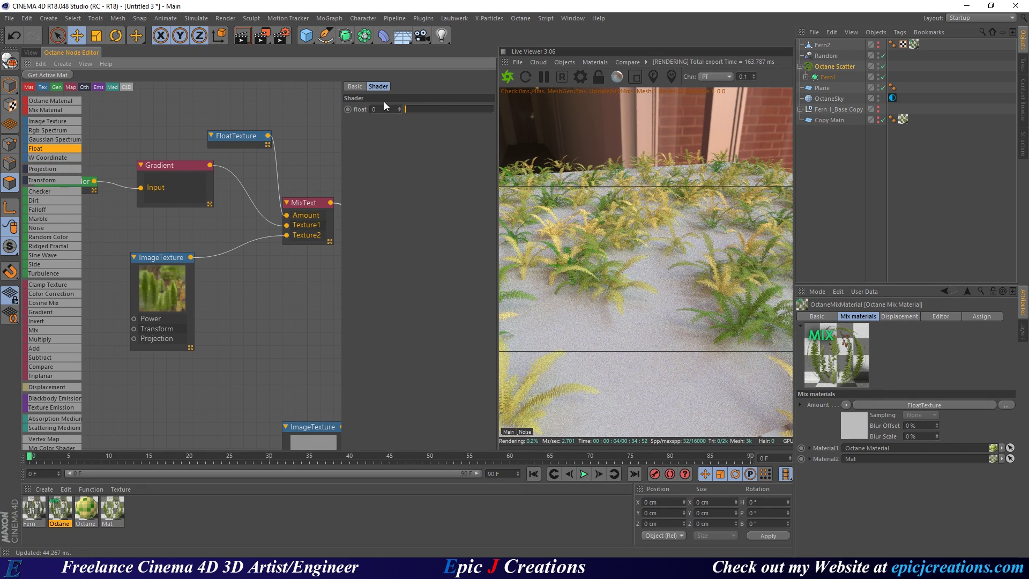
{"action": "key", "text": "Return"}
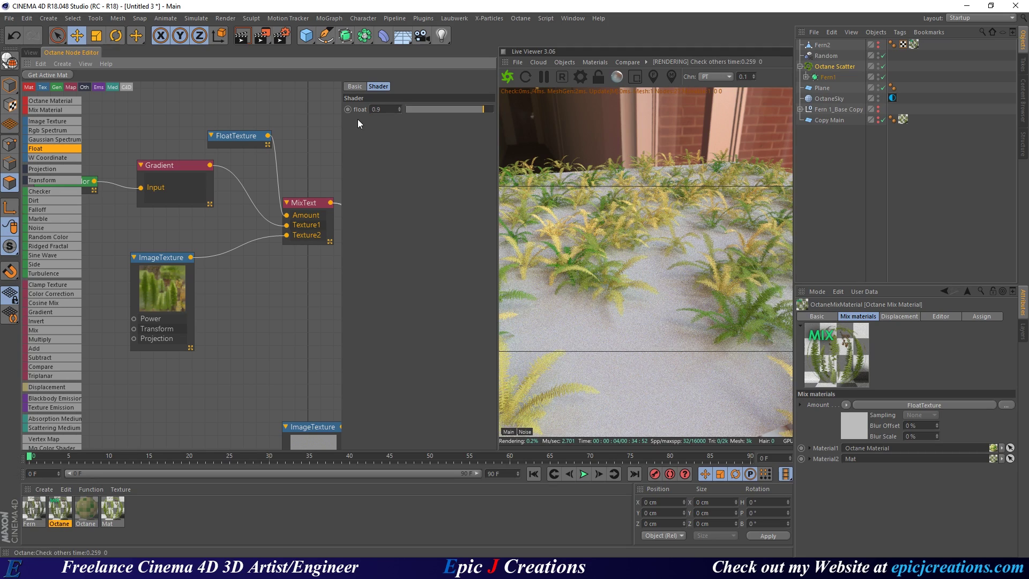
Restart the live render, try a FloatTexture value of 0.8 for the mix amount, and render the ferns again.
{"action": "left_click", "coordinate": [507, 82]}
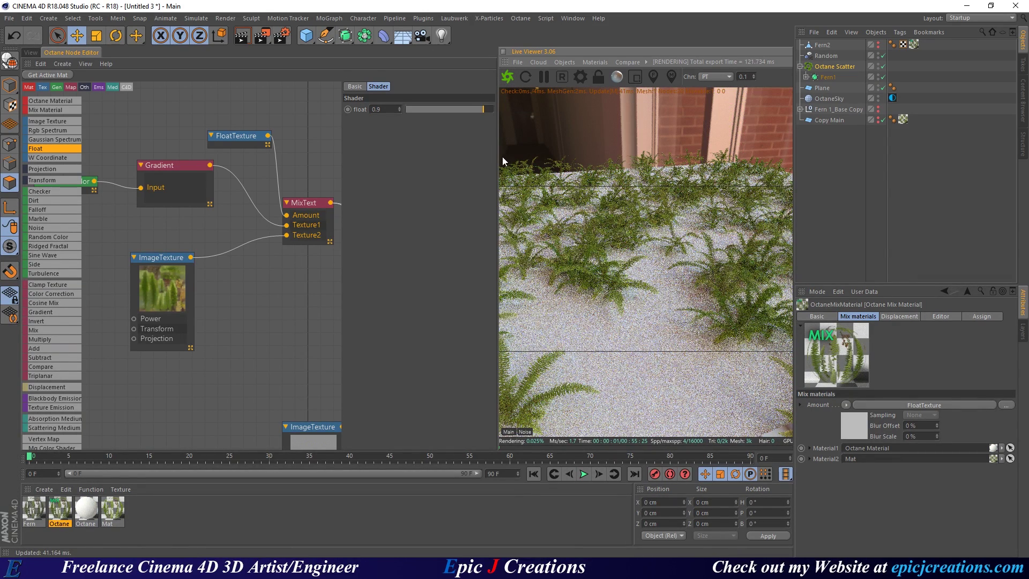
{"action": "double_click", "coordinate": [369, 108]}
{"action": "type", "text": ".8"}
{"action": "key", "text": "Return"}
{"action": "left_click", "coordinate": [507, 76]}
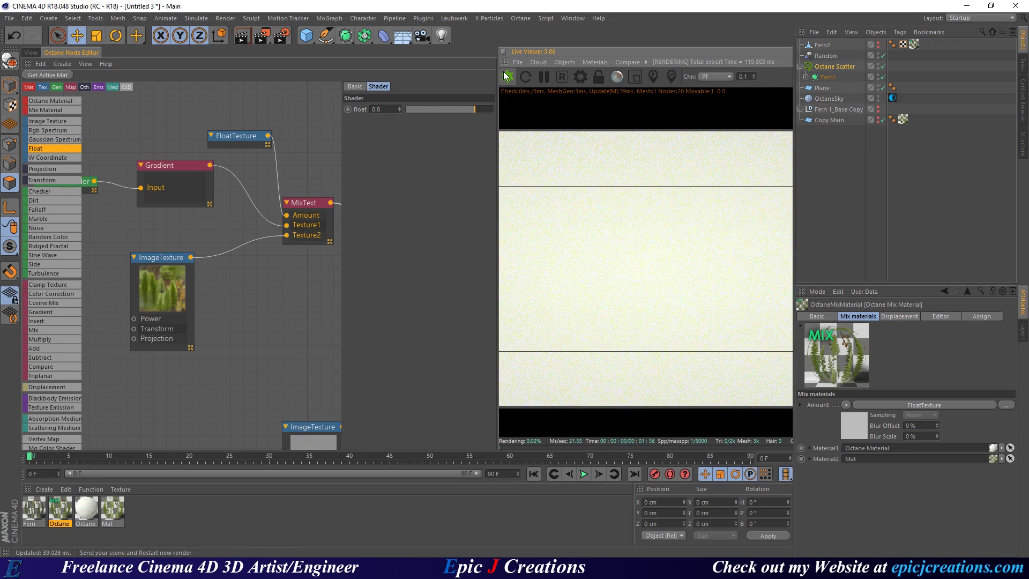
Reframe the perspective view to a low angle across the scattered ferns to examine their colour variation in the live render.
{"action": "left_click_drag", "start_coordinate": [596, 314], "coordinate": [711, 277]}
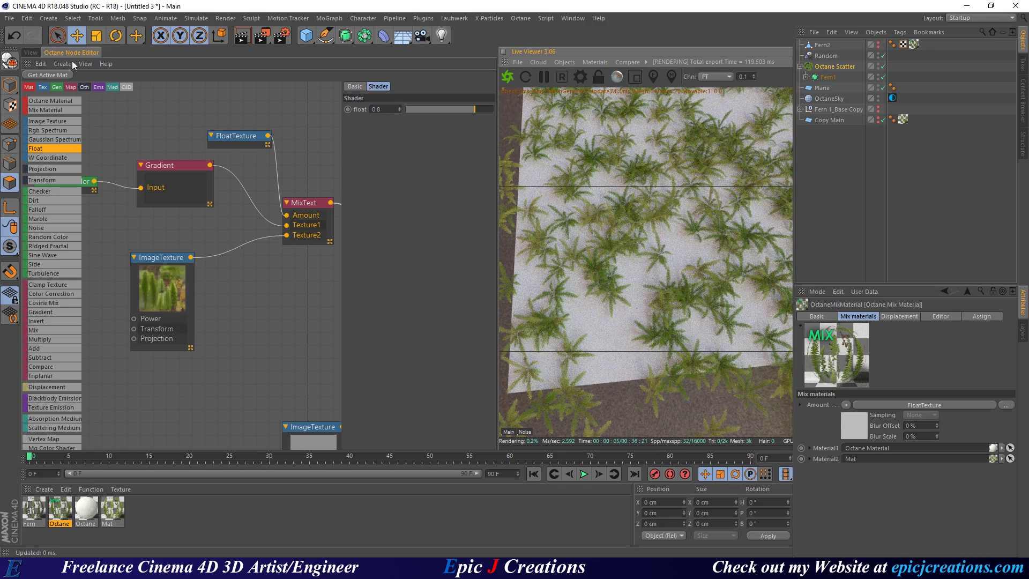
{"action": "left_click", "coordinate": [31, 52]}
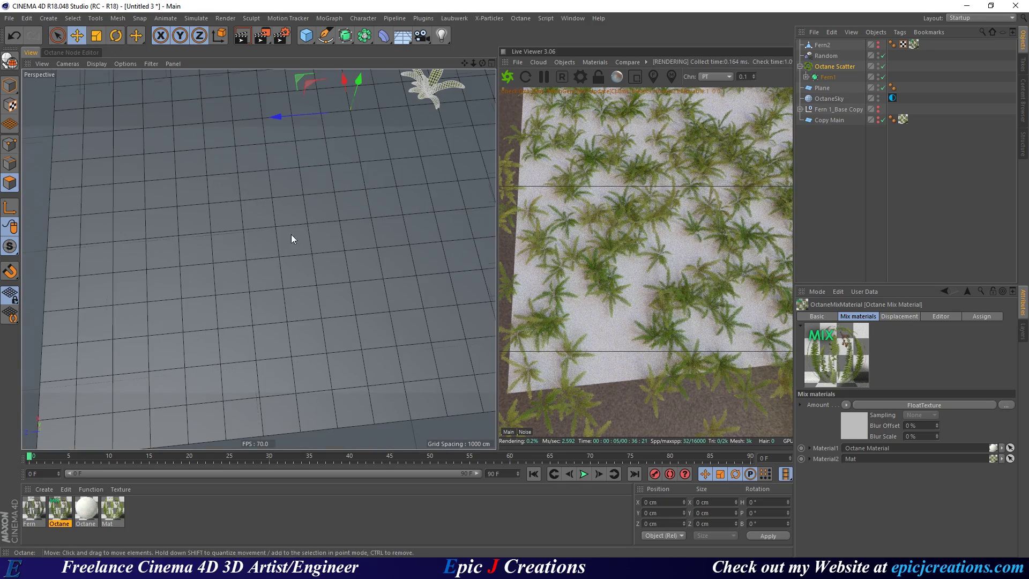
{"action": "left_click_drag", "start_coordinate": [276, 248], "coordinate": [329, 172], "text": "alt"}
{"action": "right_click_drag", "start_coordinate": [268, 237], "coordinate": [295, 235], "text": "alt"}
{"action": "left_click_drag", "start_coordinate": [295, 233], "coordinate": [329, 170], "text": "alt"}
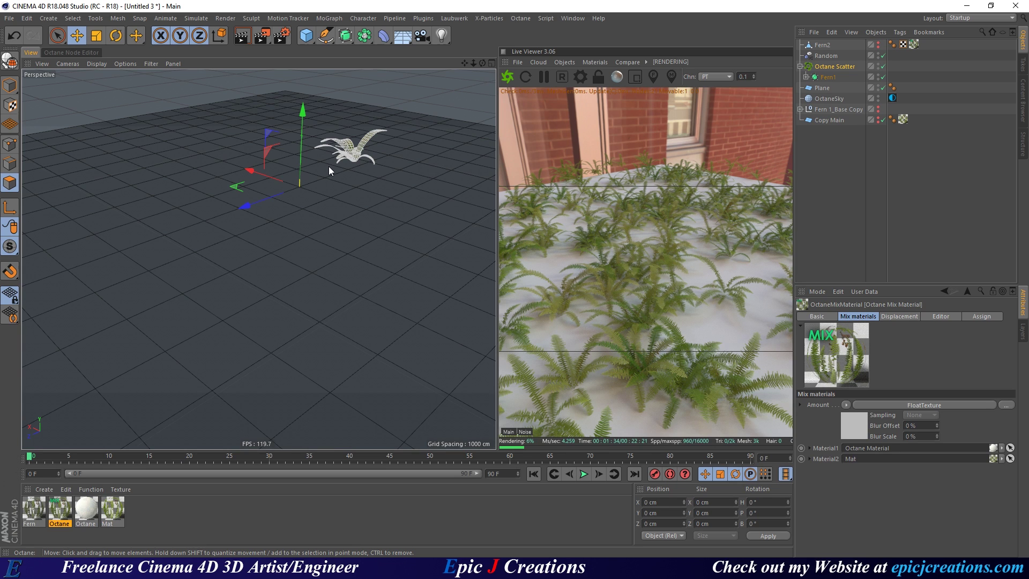
{"action": "scroll", "coordinate": [314, 314], "scroll_direction": "up", "scroll_amount": 1}
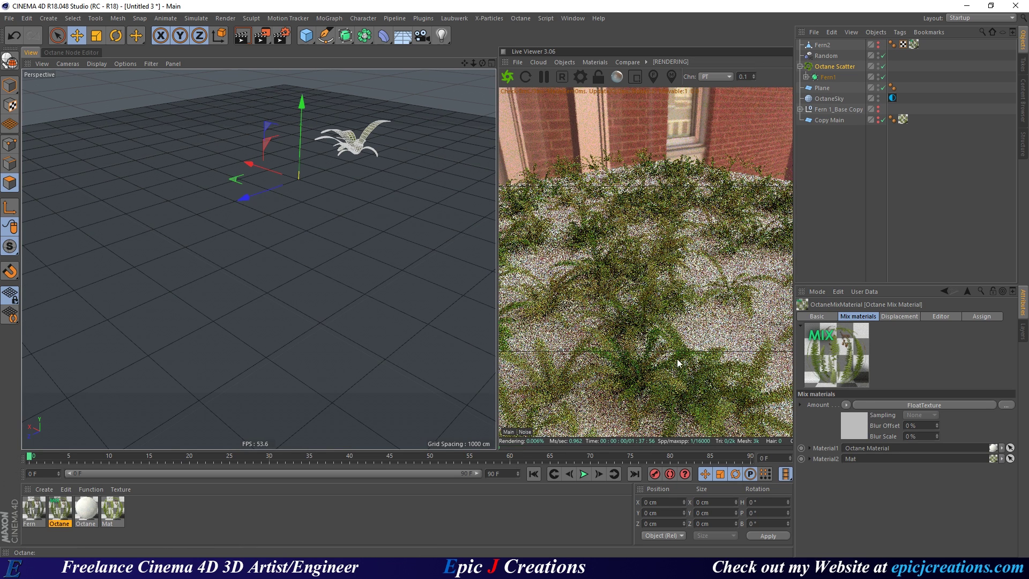
Review the leaf objects inside Fern1 and collapse the Octane Scatter hierarchy.
{"action": "left_click", "coordinate": [805, 78]}
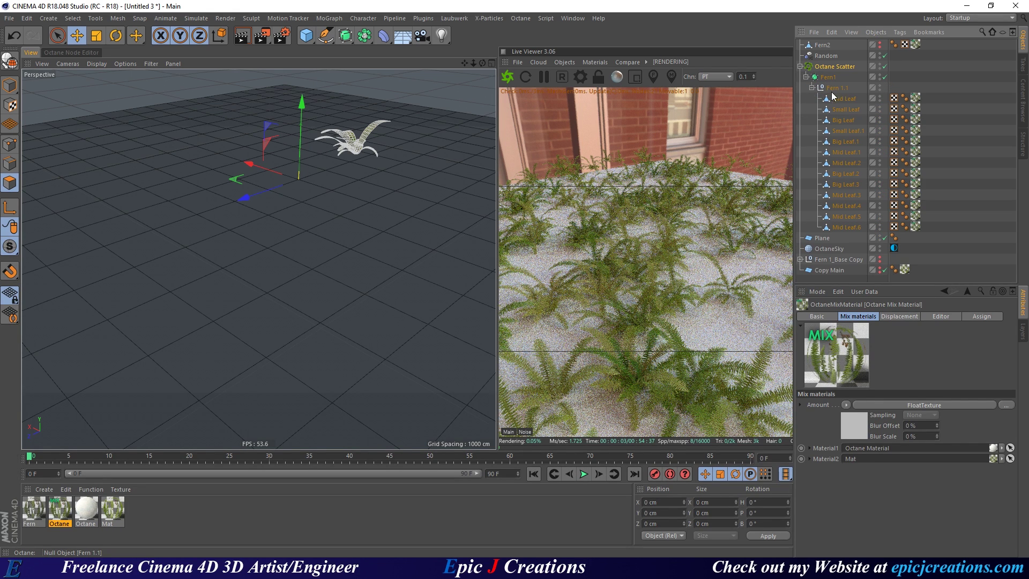
{"action": "left_click", "coordinate": [806, 77]}
{"action": "left_click", "coordinate": [800, 67]}
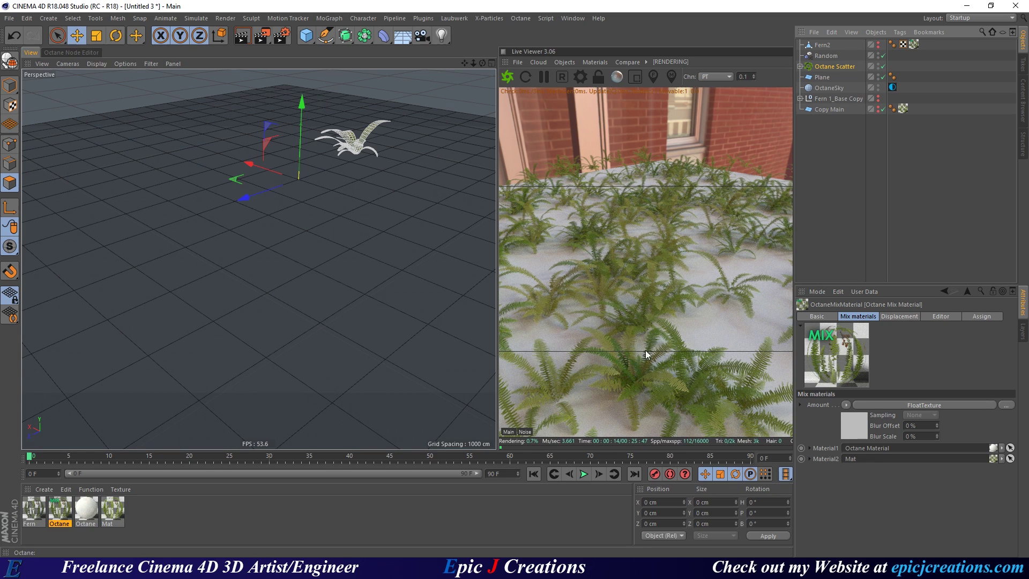
Set the FloatTexture value in the node graph to 0.9 and restart the live render.
{"action": "left_click", "coordinate": [97, 63]}
{"action": "left_click", "coordinate": [77, 56]}
{"action": "left_click", "coordinate": [75, 53]}
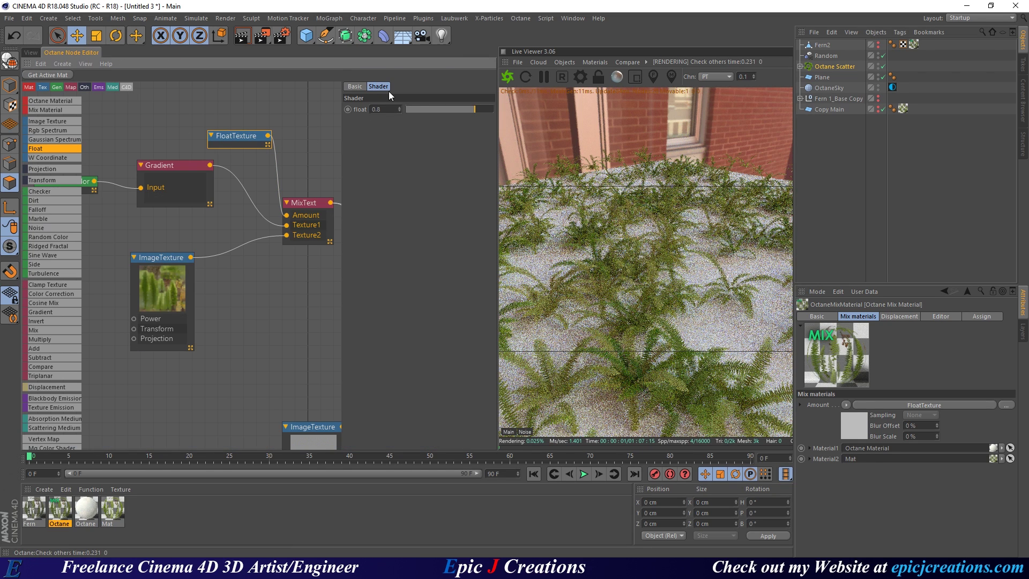
{"action": "type", "text": "0.9"}
{"action": "key", "text": "Return"}
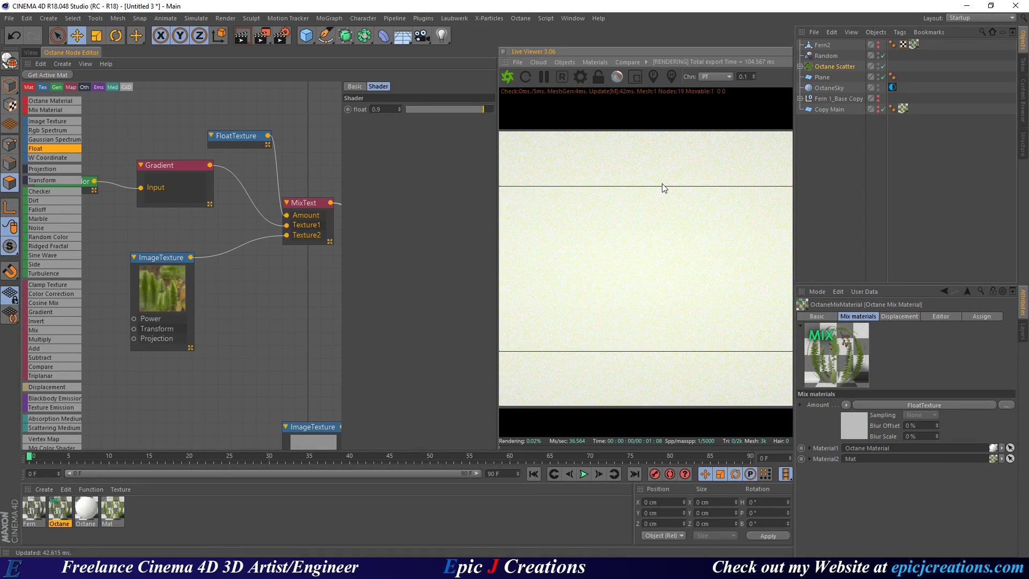
Limit the live render to a tall rectangular region around the ferns in the centre foreground.
{"action": "left_click", "coordinate": [634, 77]}
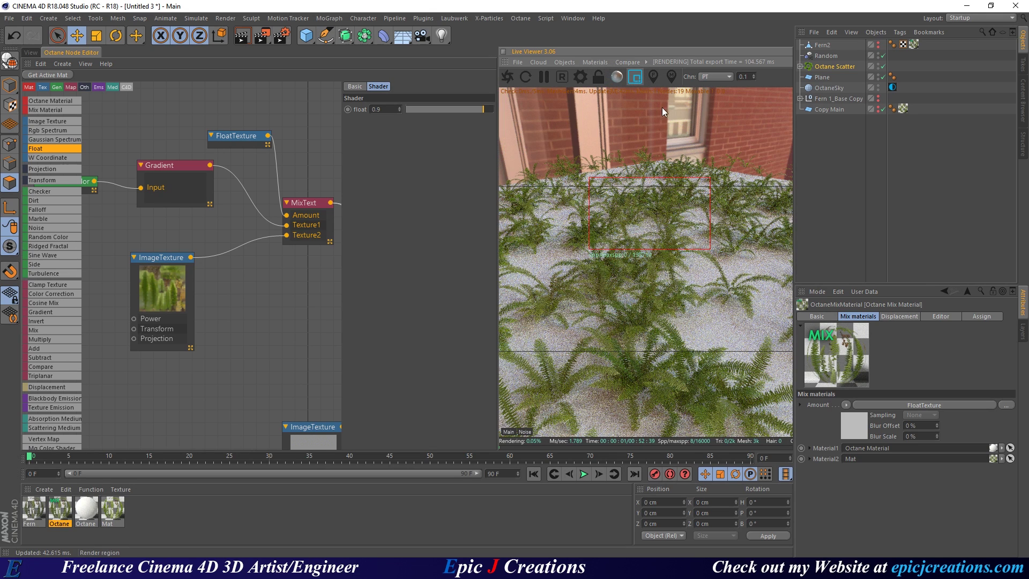
{"action": "left_click_drag", "start_coordinate": [568, 261], "coordinate": [686, 425]}
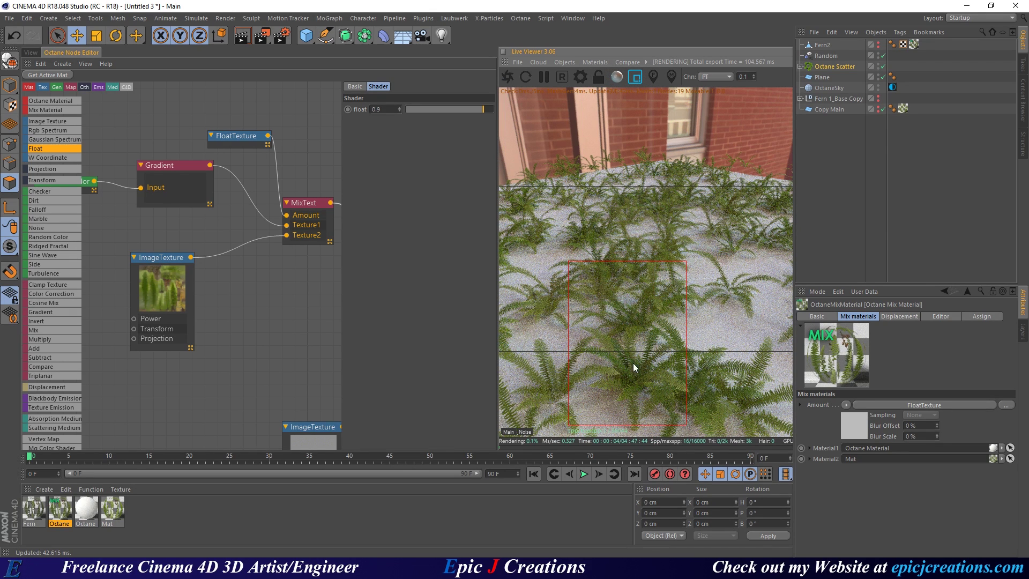